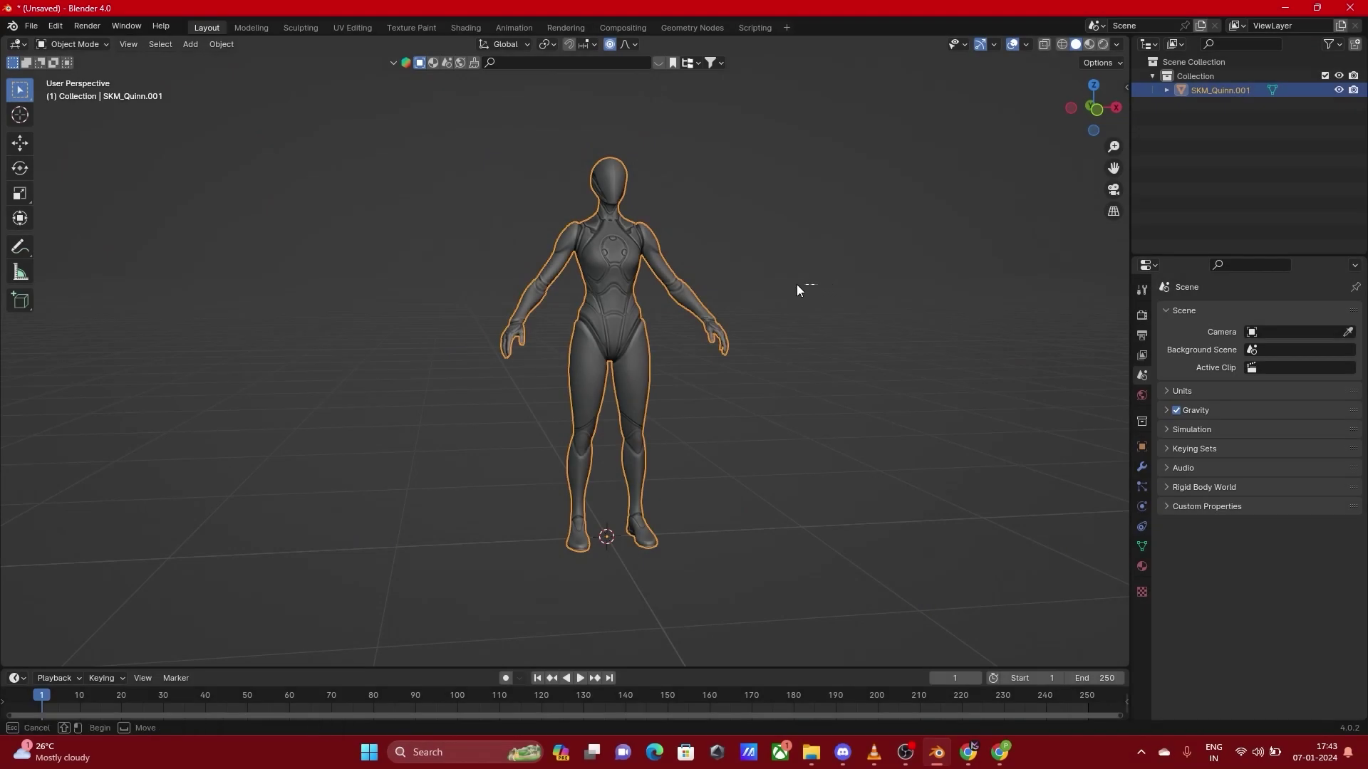
{"action": "middle_click_drag", "start_coordinate": [754, 304], "coordinate": [756, 249]}
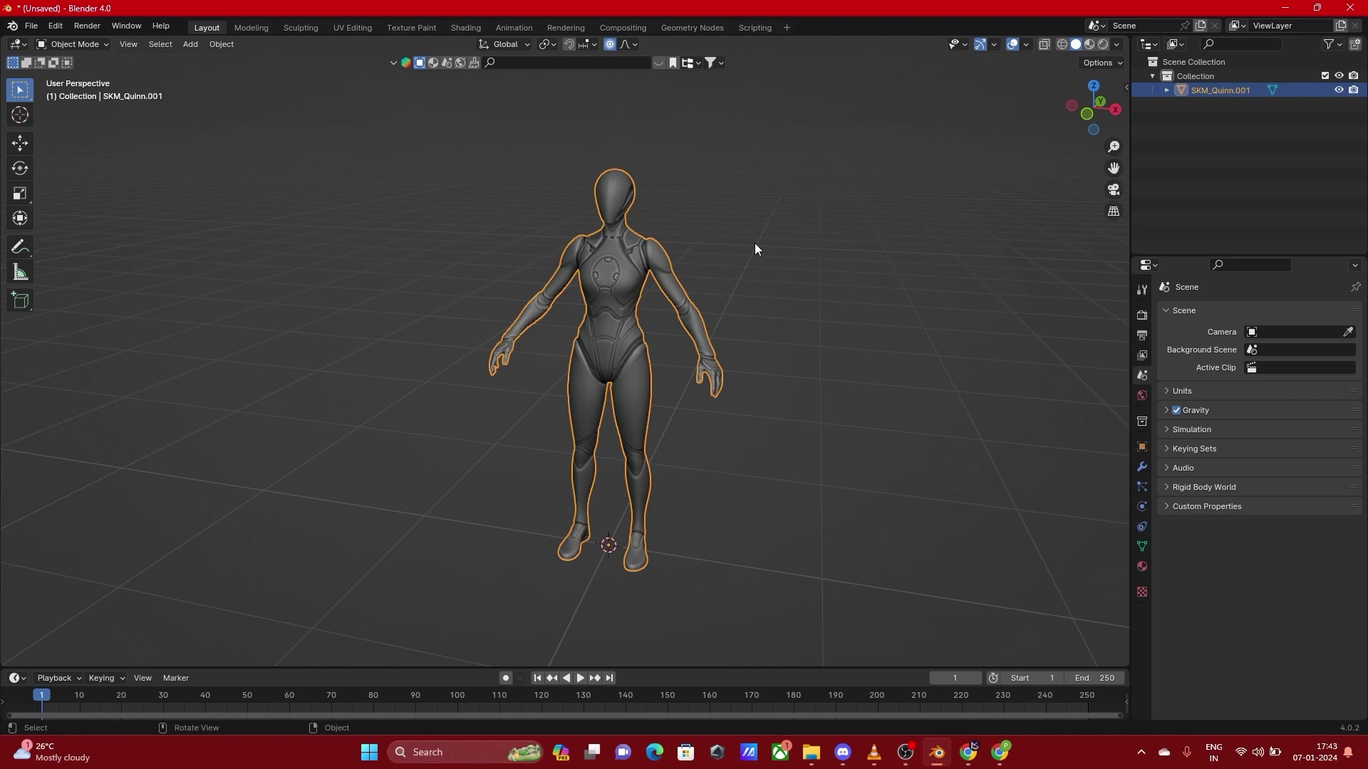
{"action": "mouse_move", "coordinate": [382, 218]}
{"action": "middle_mouse_down"}
{"action": "mouse_move", "coordinate": [402, 230]}
{"action": "mouse_move", "coordinate": [366, 259]}
{"action": "mouse_move", "coordinate": [363, 230]}
{"action": "middle_mouse_up"}
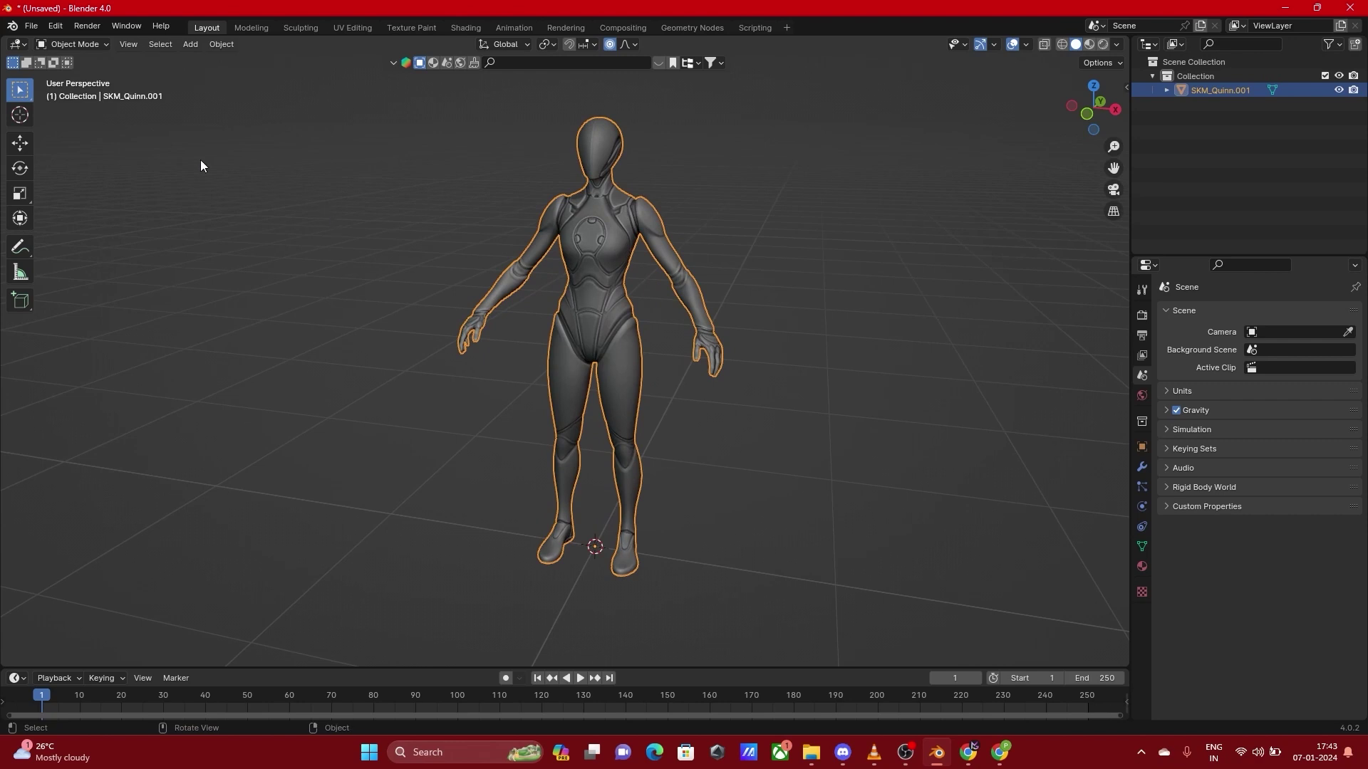
{"action": "left_click", "coordinate": [221, 45]}
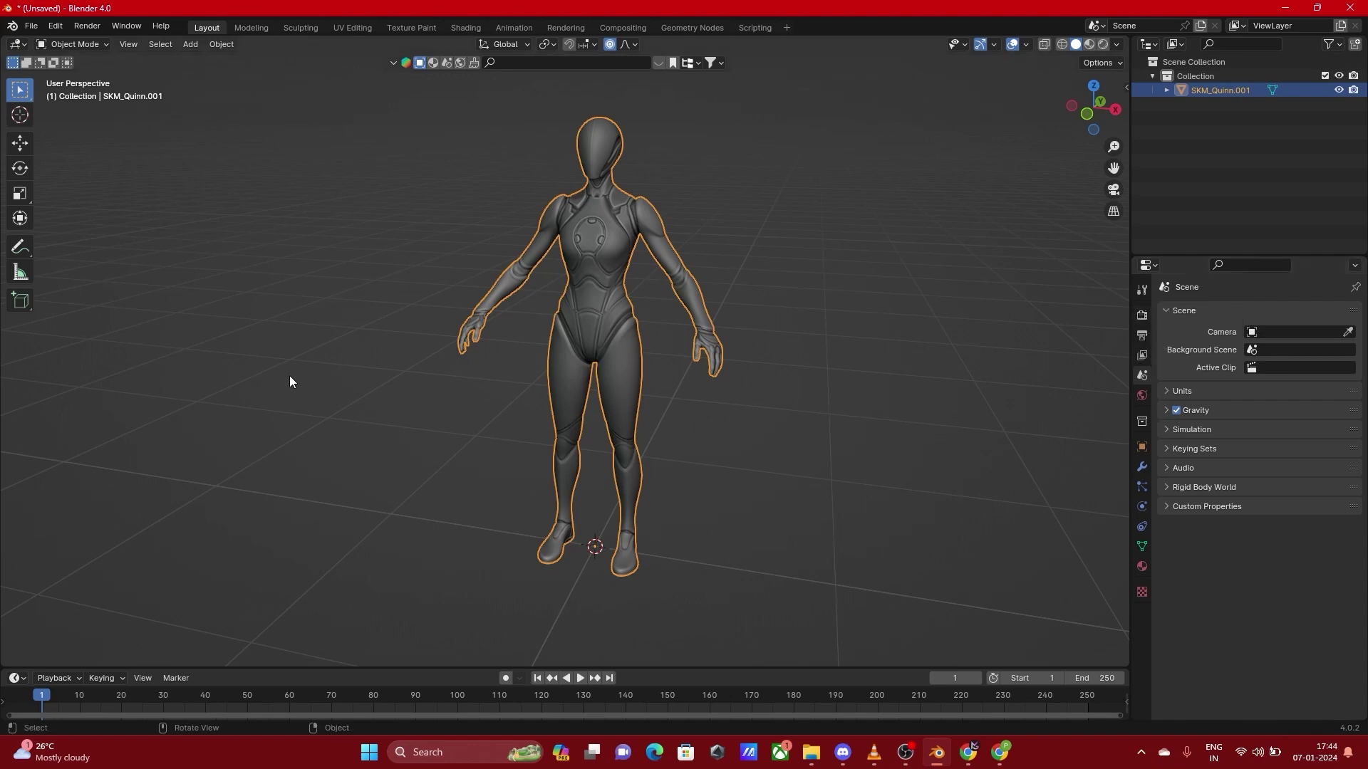
Deselect the SKM_Quinn.001 mannequin in the viewport
{"action": "left_click", "coordinate": [745, 167]}
{"action": "middle_click_drag", "start_coordinate": [811, 238], "coordinate": [802, 285]}
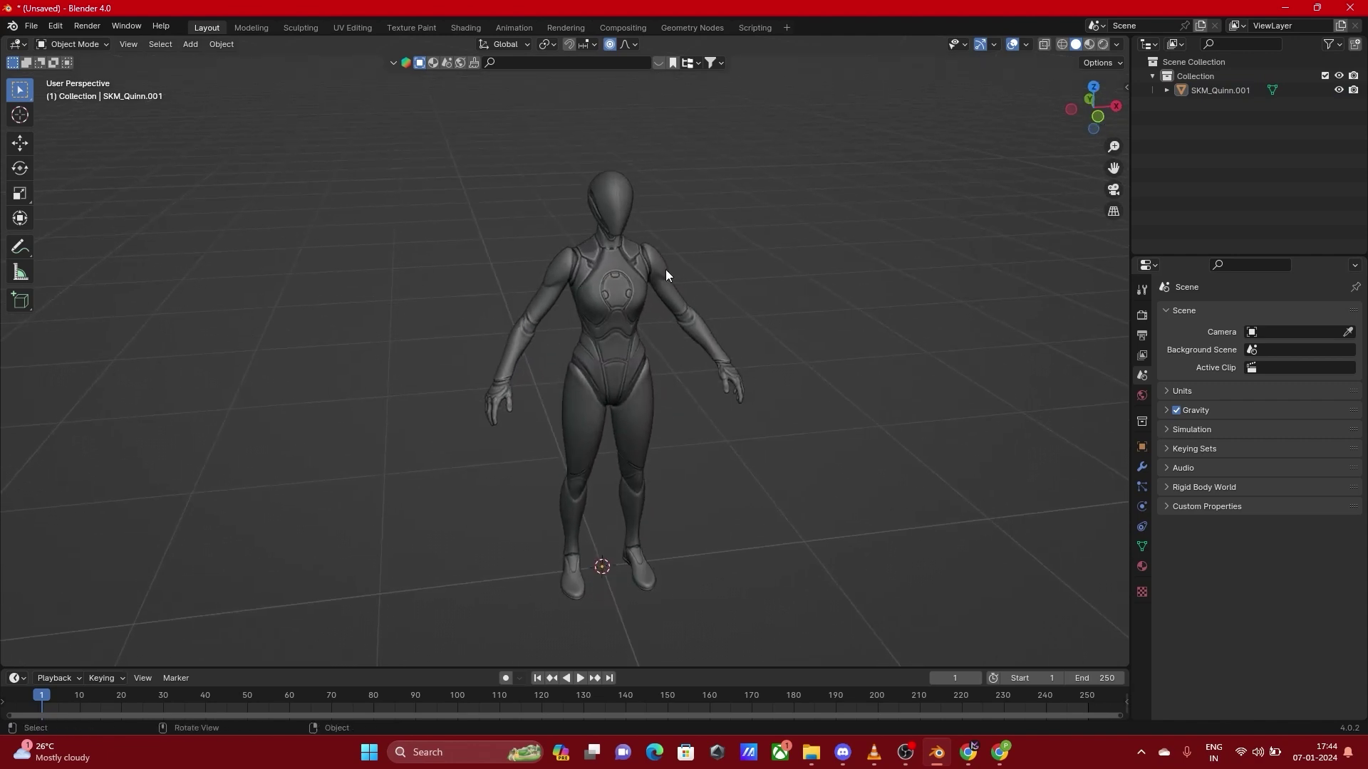
{"action": "scroll", "coordinate": [302, 250], "scroll_direction": "down", "scroll_amount": 1}
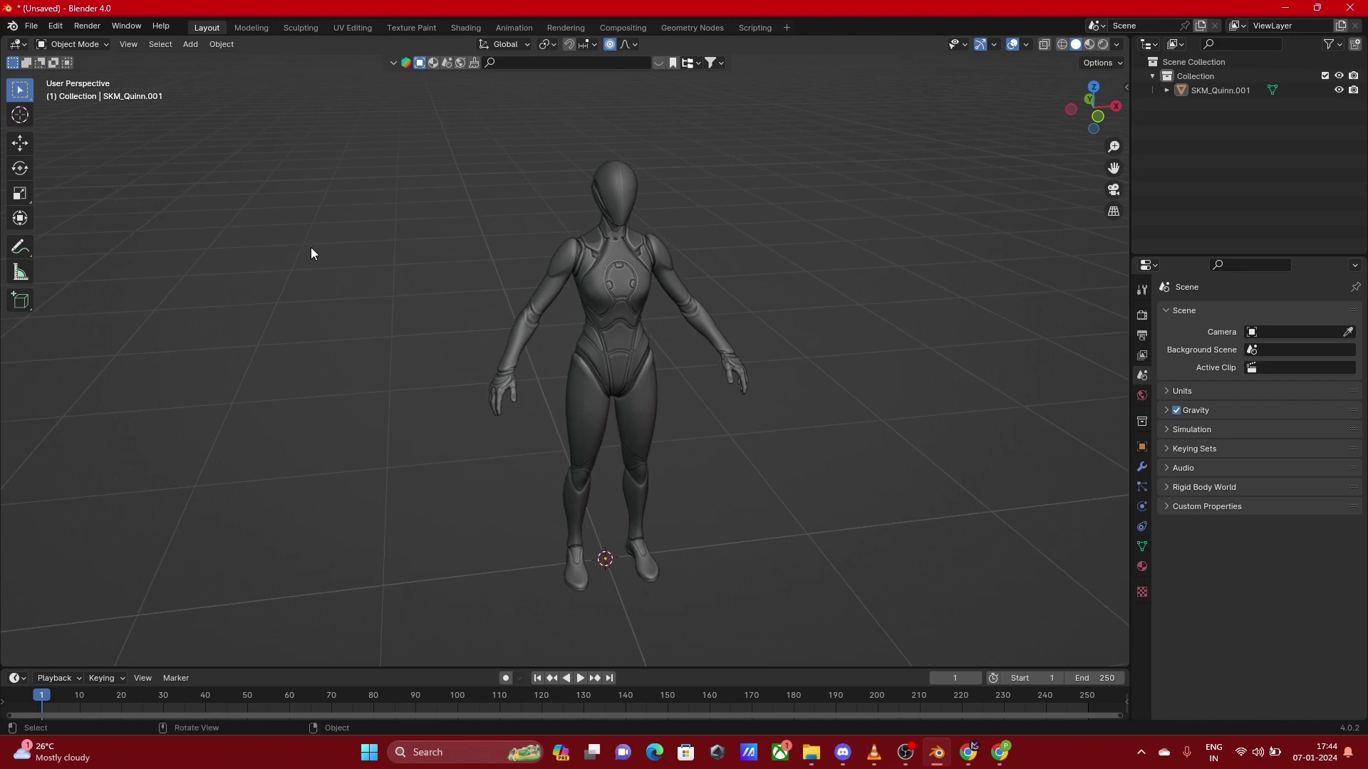
{"action": "scroll", "coordinate": [848, 221], "scroll_direction": "down", "scroll_amount": 1}
{"action": "middle_click_drag", "start_coordinate": [846, 234], "coordinate": [772, 315]}
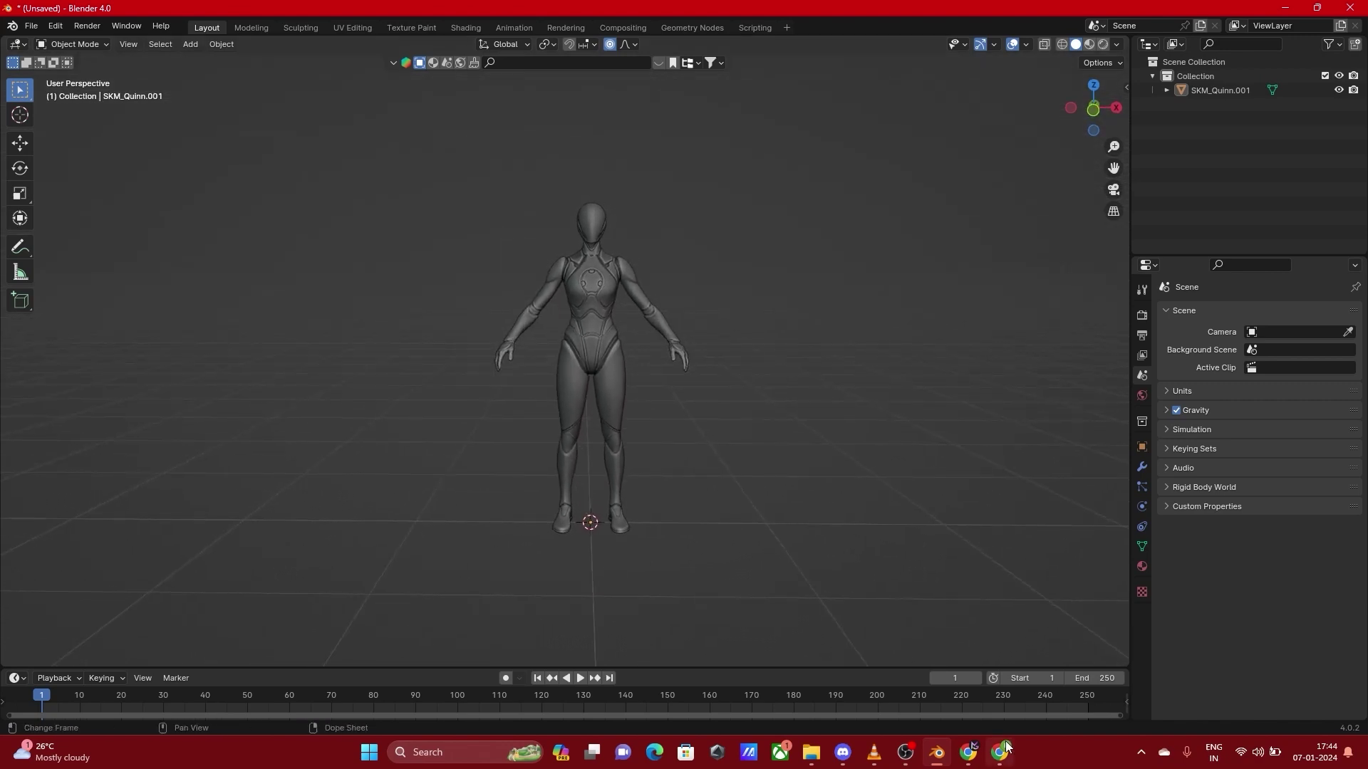
Switch to Chrome and search Google for "blender" in a new tab
{"action": "mouse_move", "coordinate": [983, 745]}
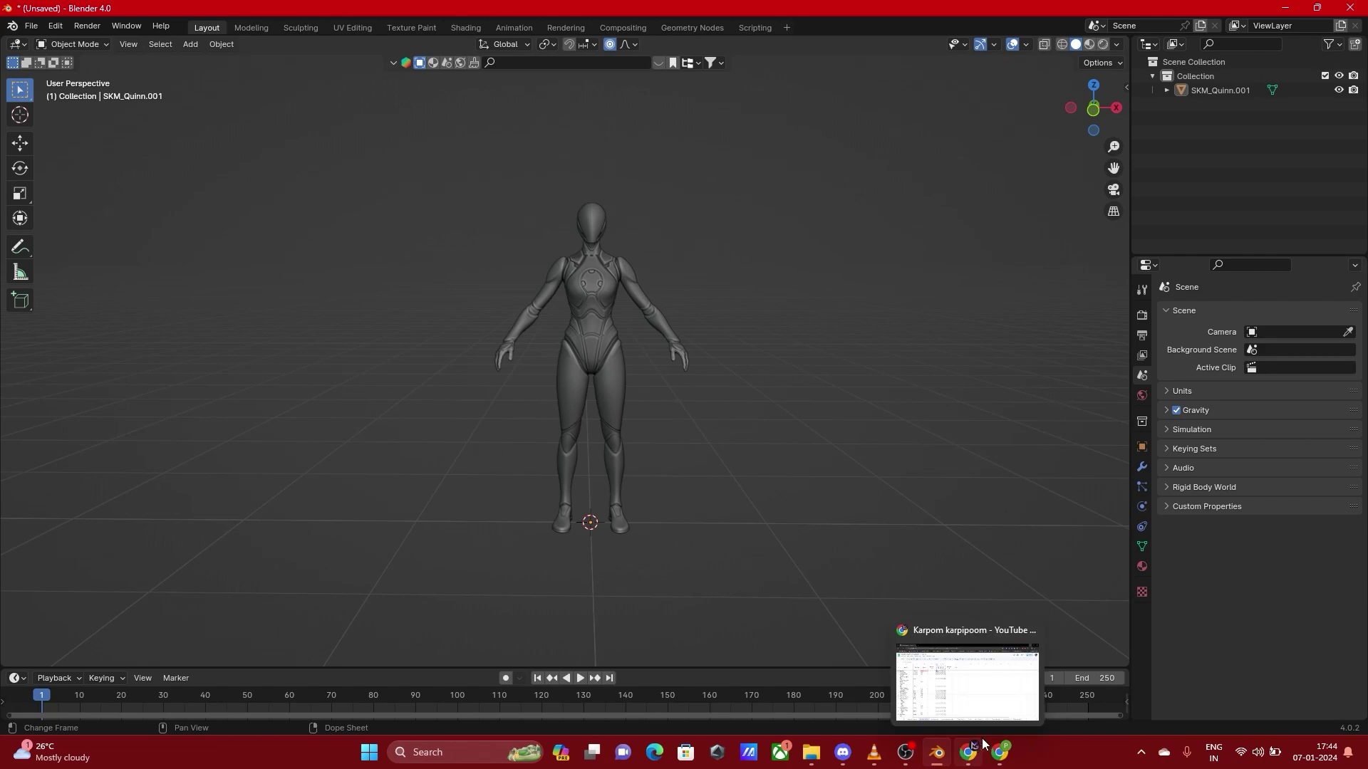
{"action": "left_click", "coordinate": [999, 751]}
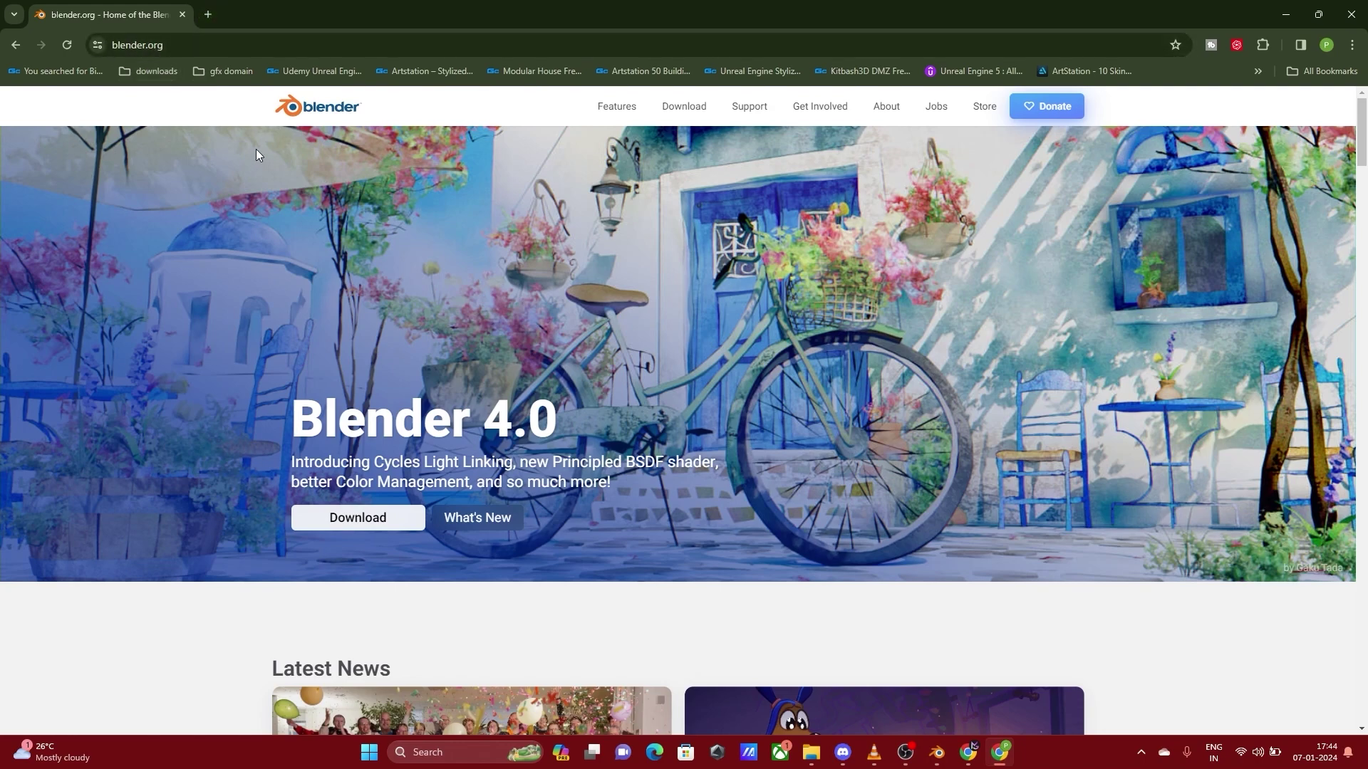
{"action": "left_click", "coordinate": [208, 15]}
{"action": "left_click", "coordinate": [564, 309]}
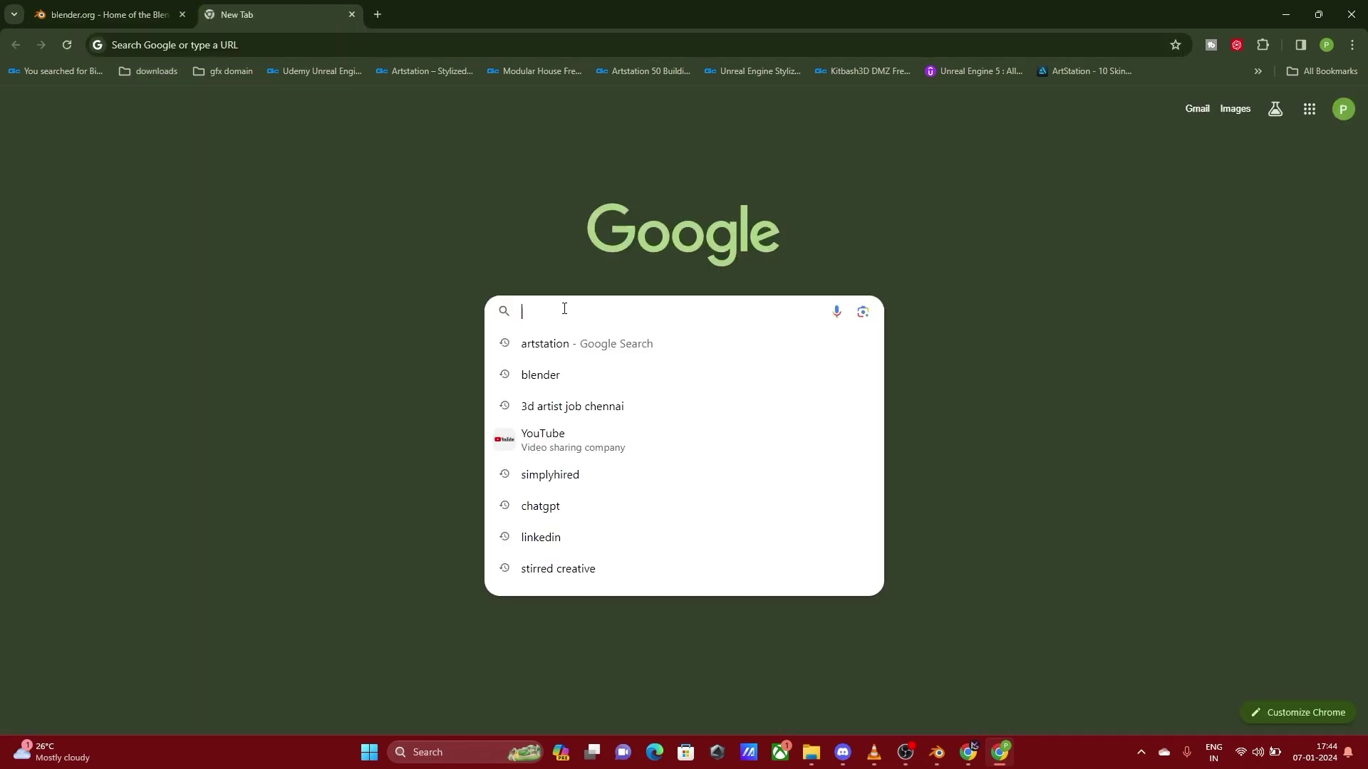
{"action": "type", "text": "e"}
{"action": "key", "text": "Escape"}
{"action": "type", "text": "b"}
{"action": "left_click", "coordinate": [536, 343]}
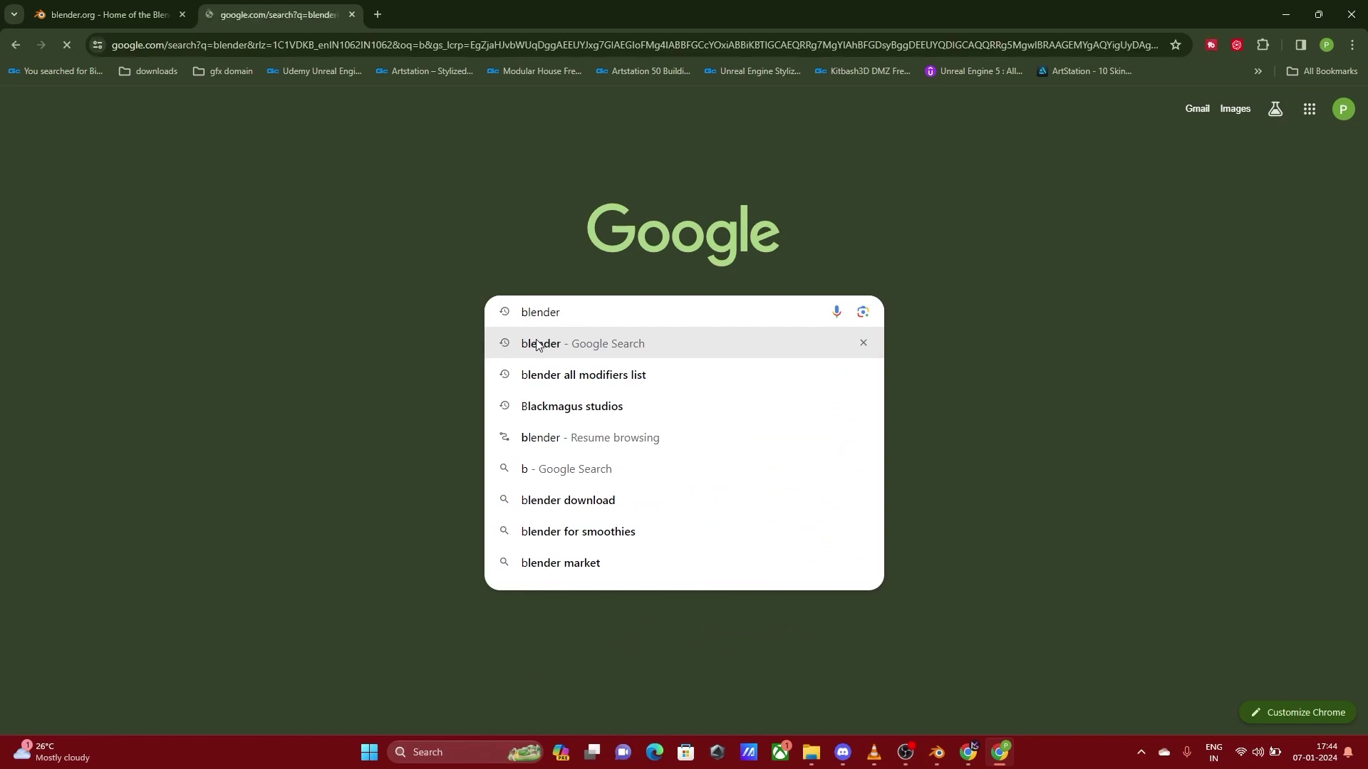
Open the blender.org home page from the search results and go to its What's New page for Blender 4.0
{"action": "left_click", "coordinate": [272, 307]}
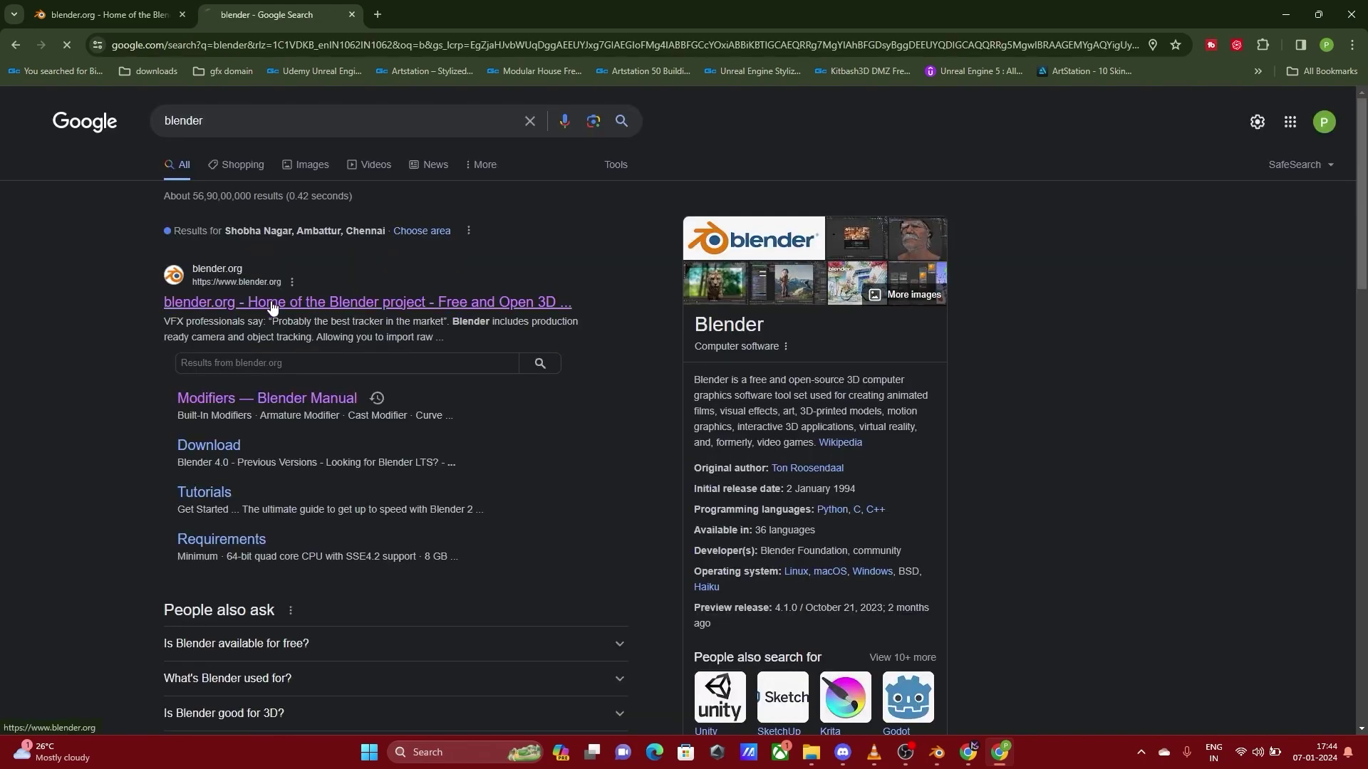
{"action": "scroll", "coordinate": [657, 491], "scroll_direction": "down", "scroll_amount": 12}
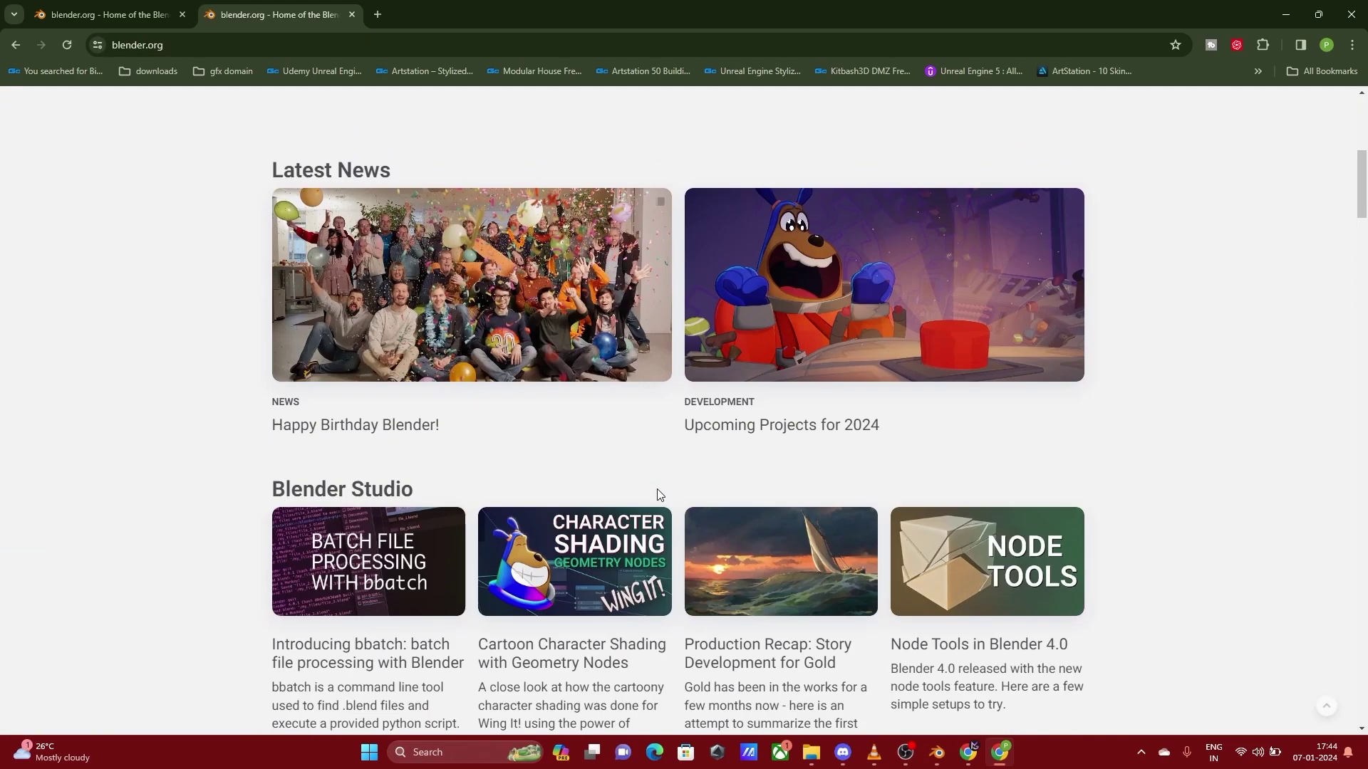
{"action": "scroll", "coordinate": [657, 496], "scroll_direction": "up", "scroll_amount": 12}
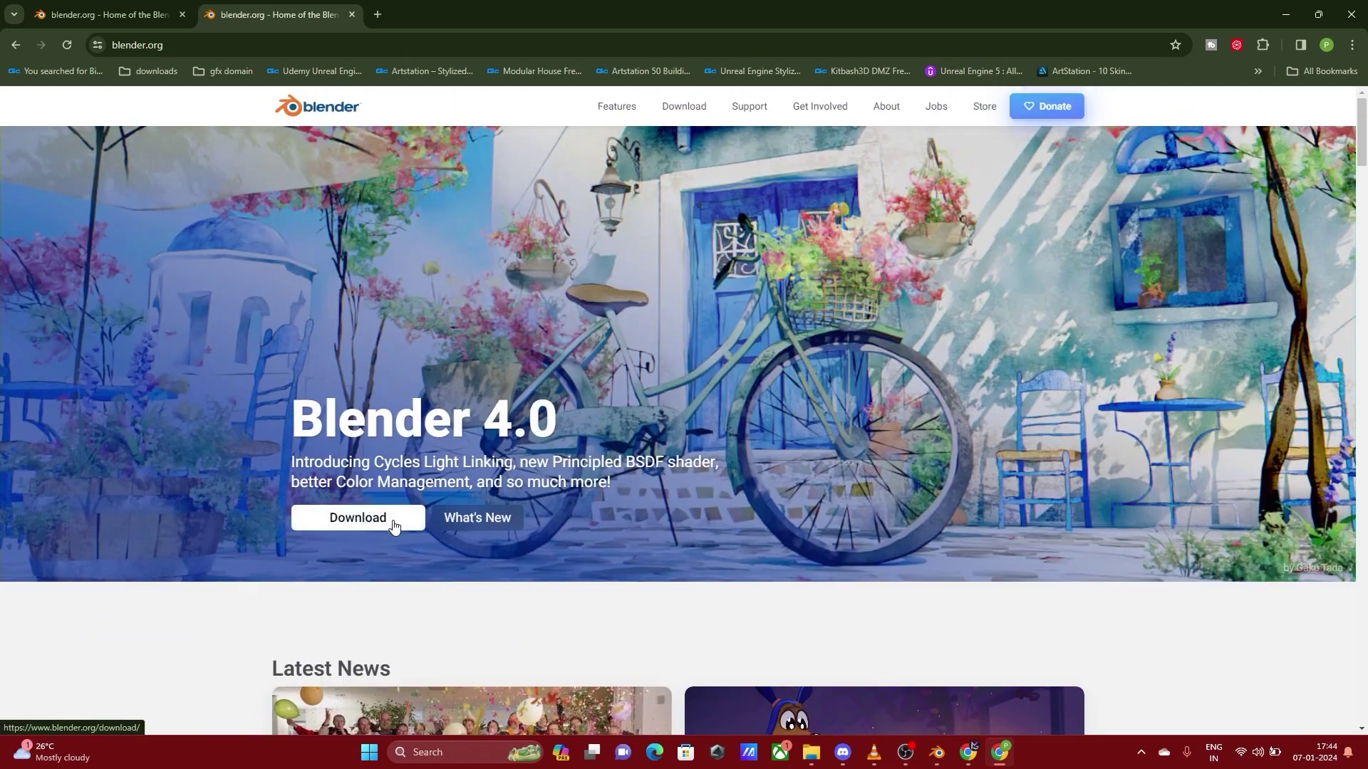
{"action": "left_click", "coordinate": [463, 523]}
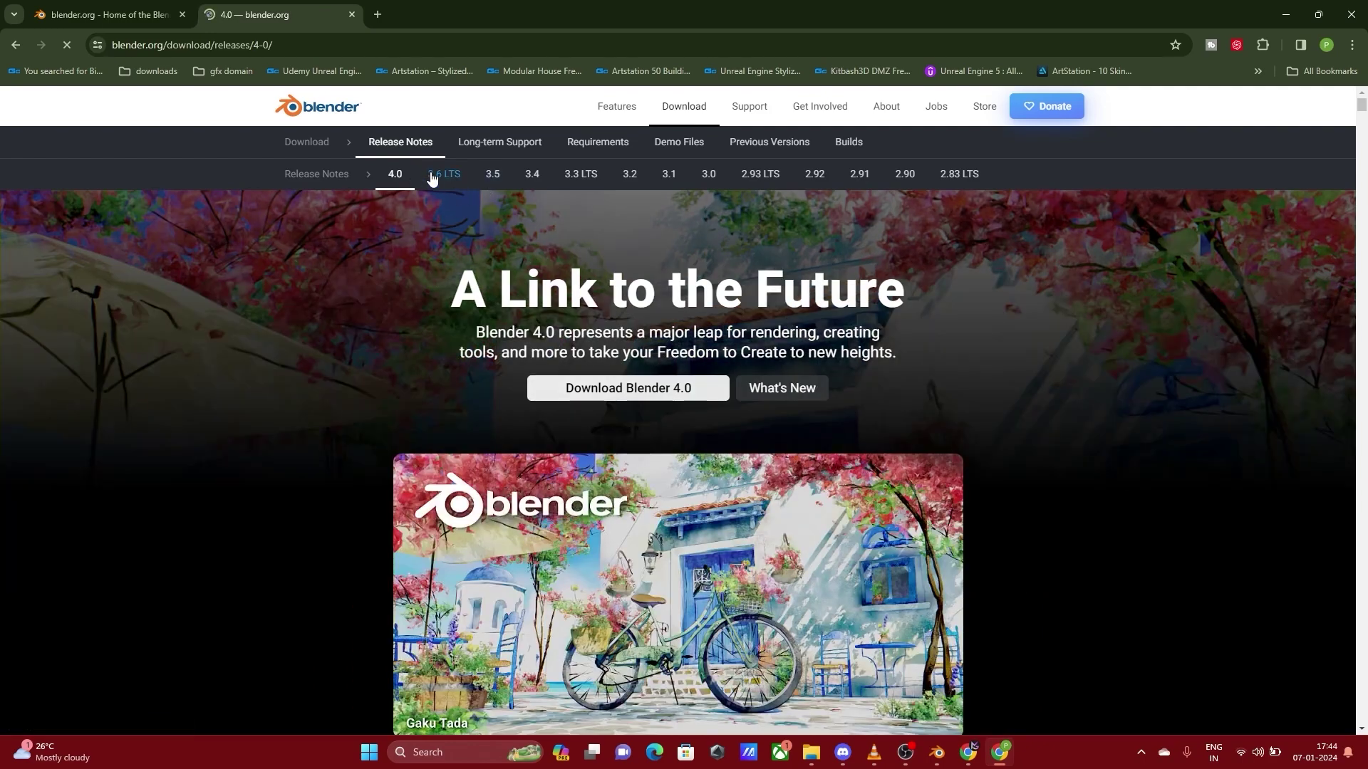
Read through the Blender 4.0 release notes, examining the overview videos and the Principled BSDF Coat and Sheen sections
{"action": "scroll", "coordinate": [721, 462], "scroll_direction": "down", "scroll_amount": 10}
{"action": "scroll", "coordinate": [721, 461], "scroll_direction": "down", "scroll_amount": 20}
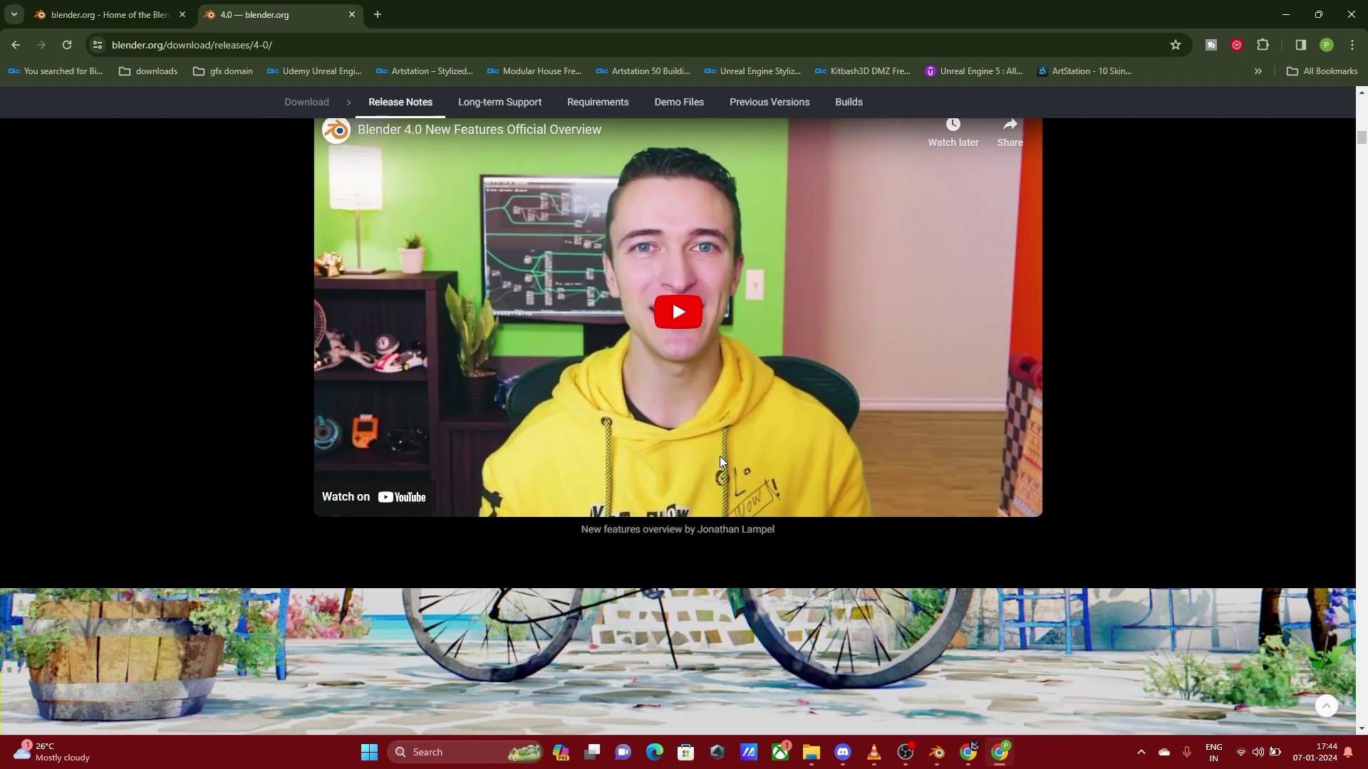
{"action": "scroll", "coordinate": [720, 462], "scroll_direction": "down", "scroll_amount": 7}
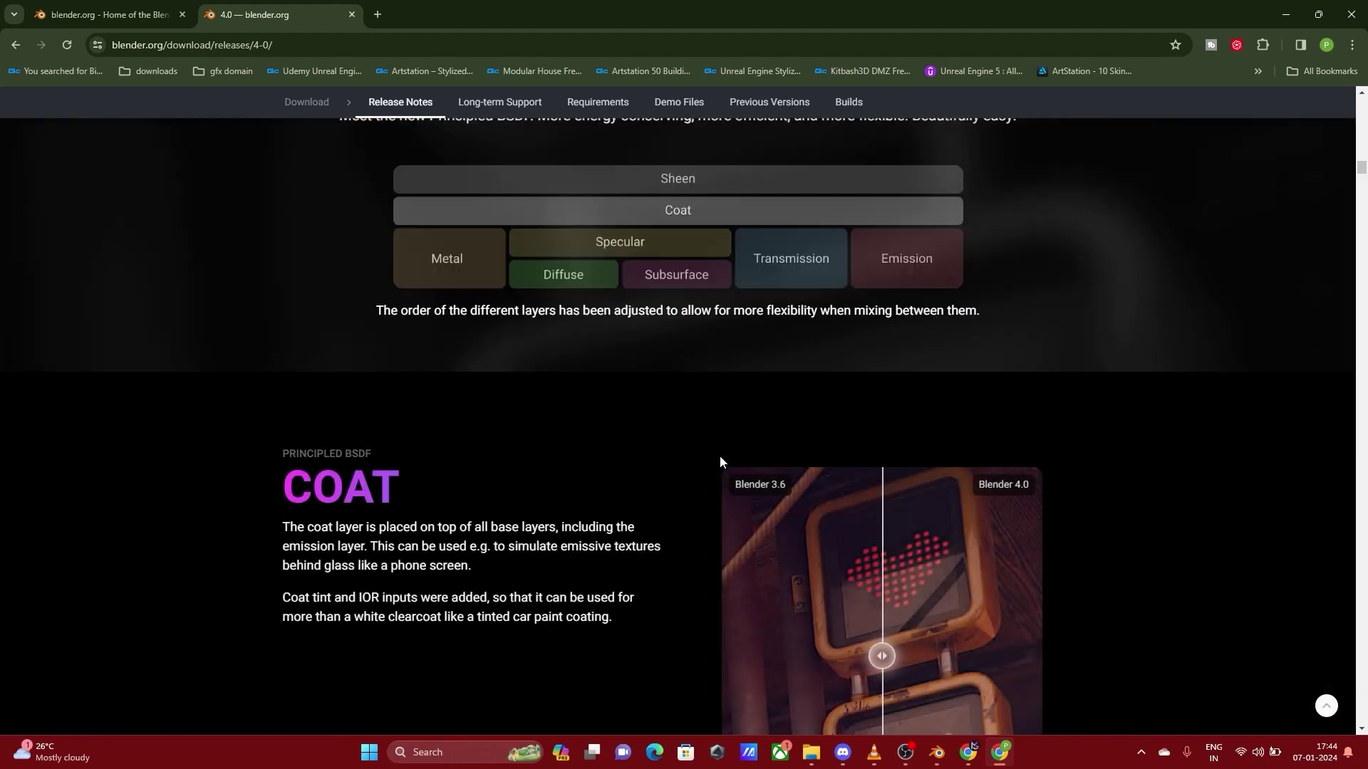
{"action": "scroll", "coordinate": [720, 462], "scroll_direction": "down", "scroll_amount": 1}
{"action": "scroll", "coordinate": [719, 462], "scroll_direction": "down", "scroll_amount": 4}
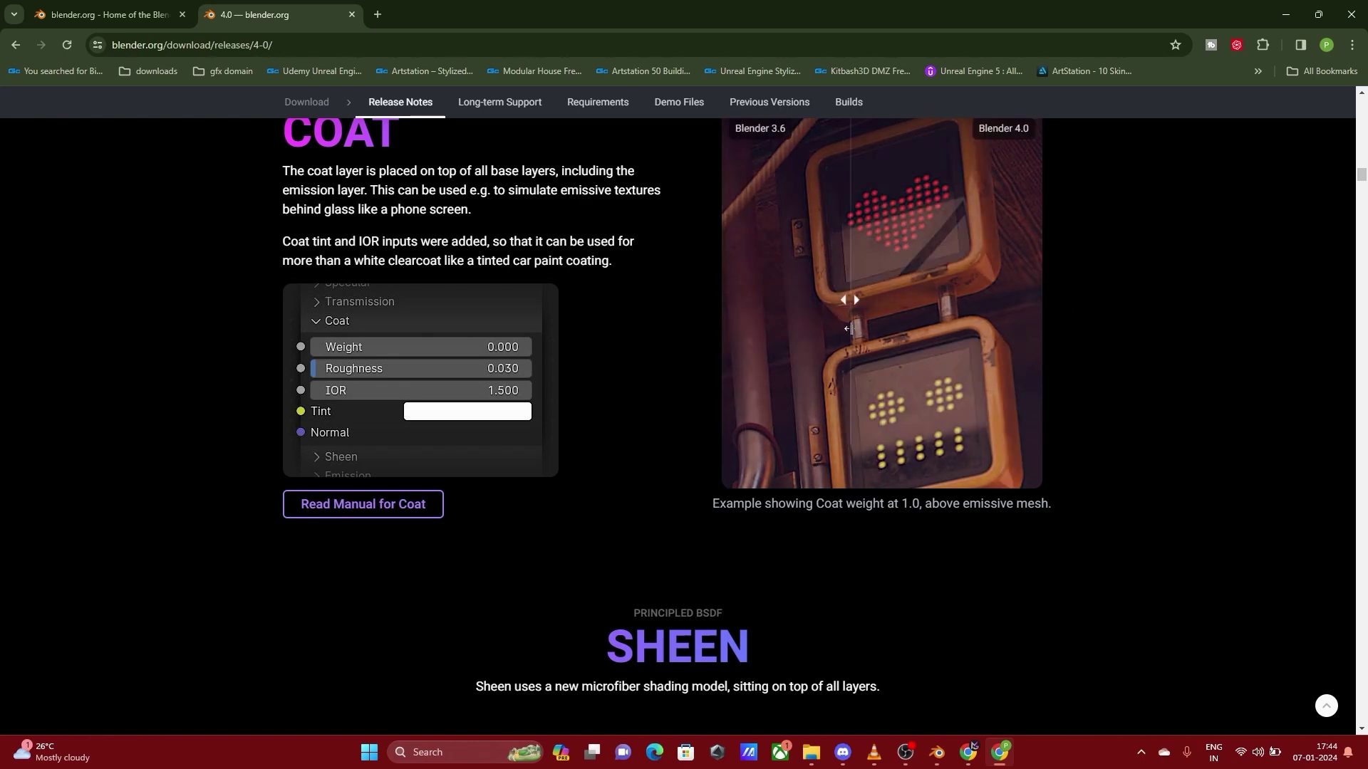
{"action": "scroll", "coordinate": [727, 483], "scroll_direction": "down", "scroll_amount": 12}
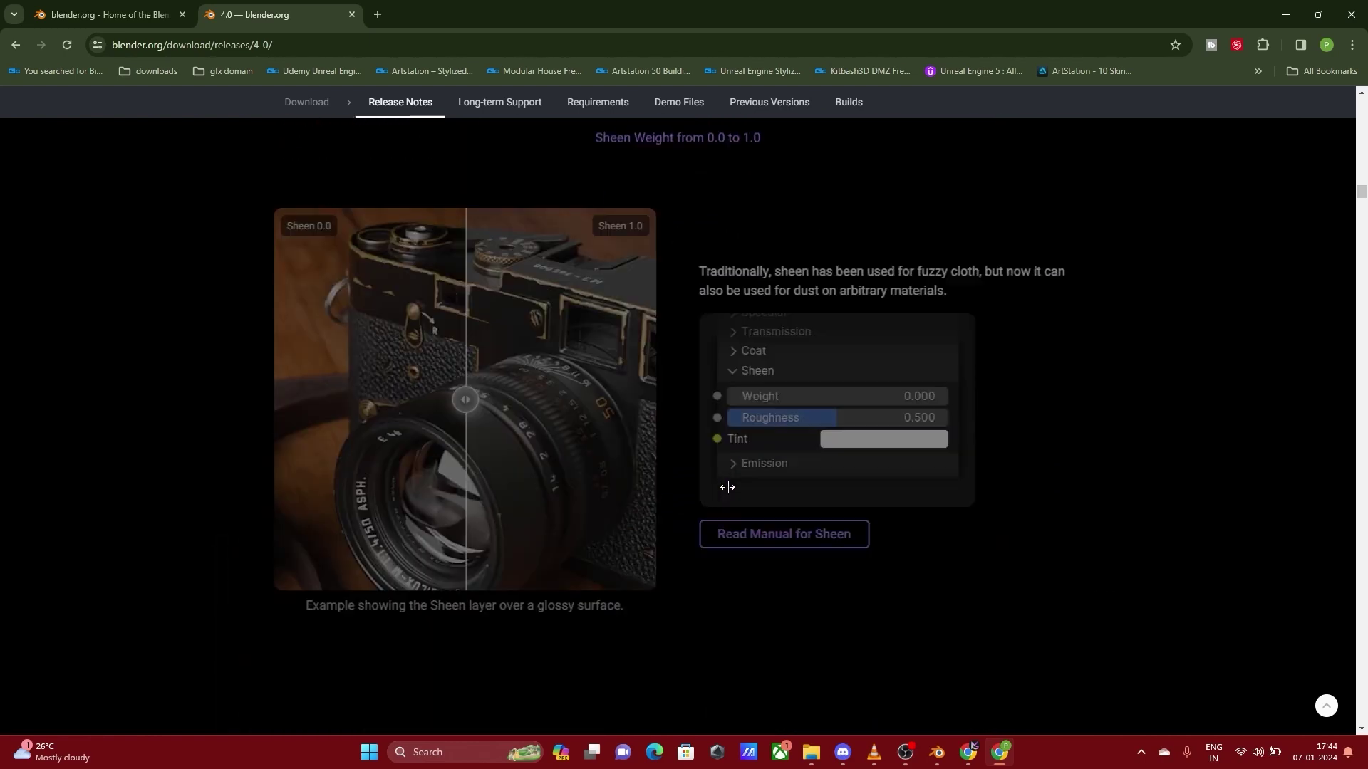
{"action": "scroll", "coordinate": [729, 492], "scroll_direction": "up", "scroll_amount": 14}
{"action": "scroll", "coordinate": [728, 492], "scroll_direction": "down", "scroll_amount": 15}
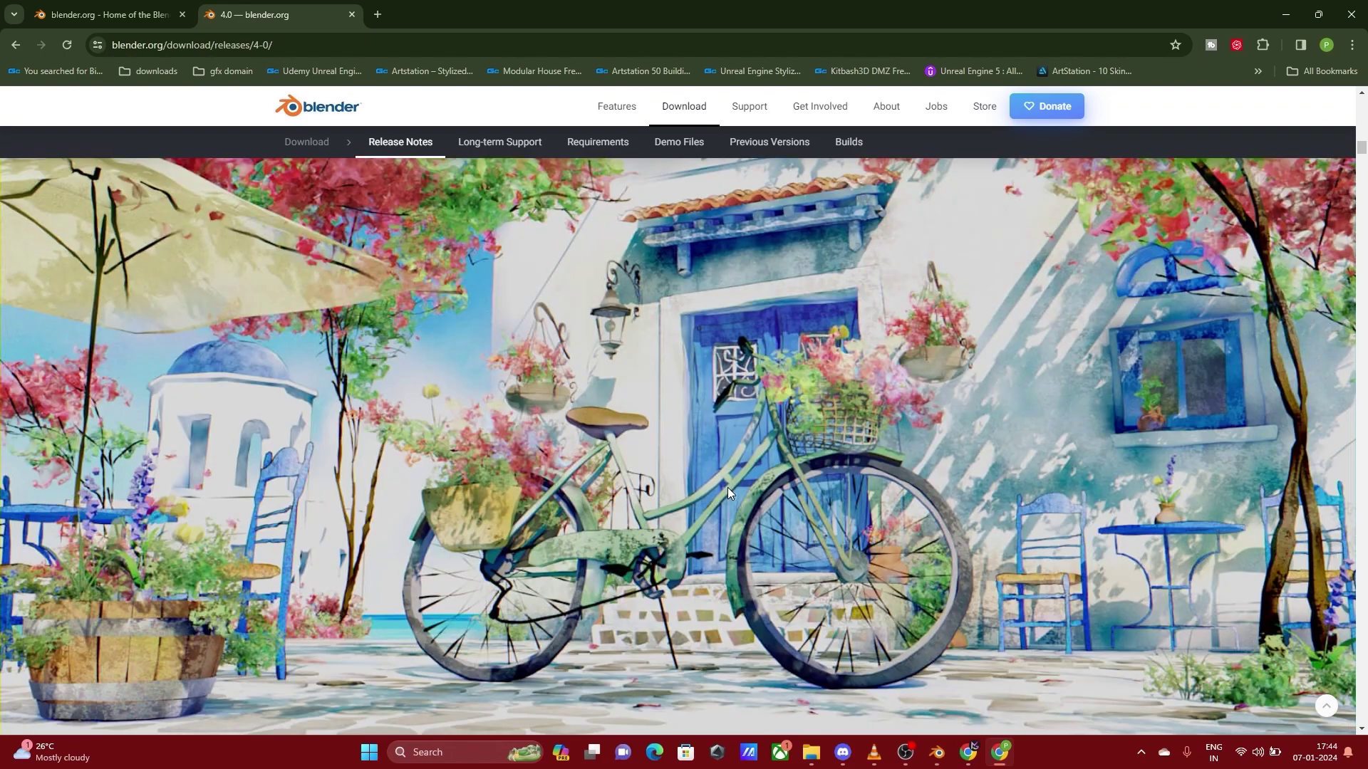
{"action": "scroll", "coordinate": [728, 490], "scroll_direction": "up", "scroll_amount": 1}
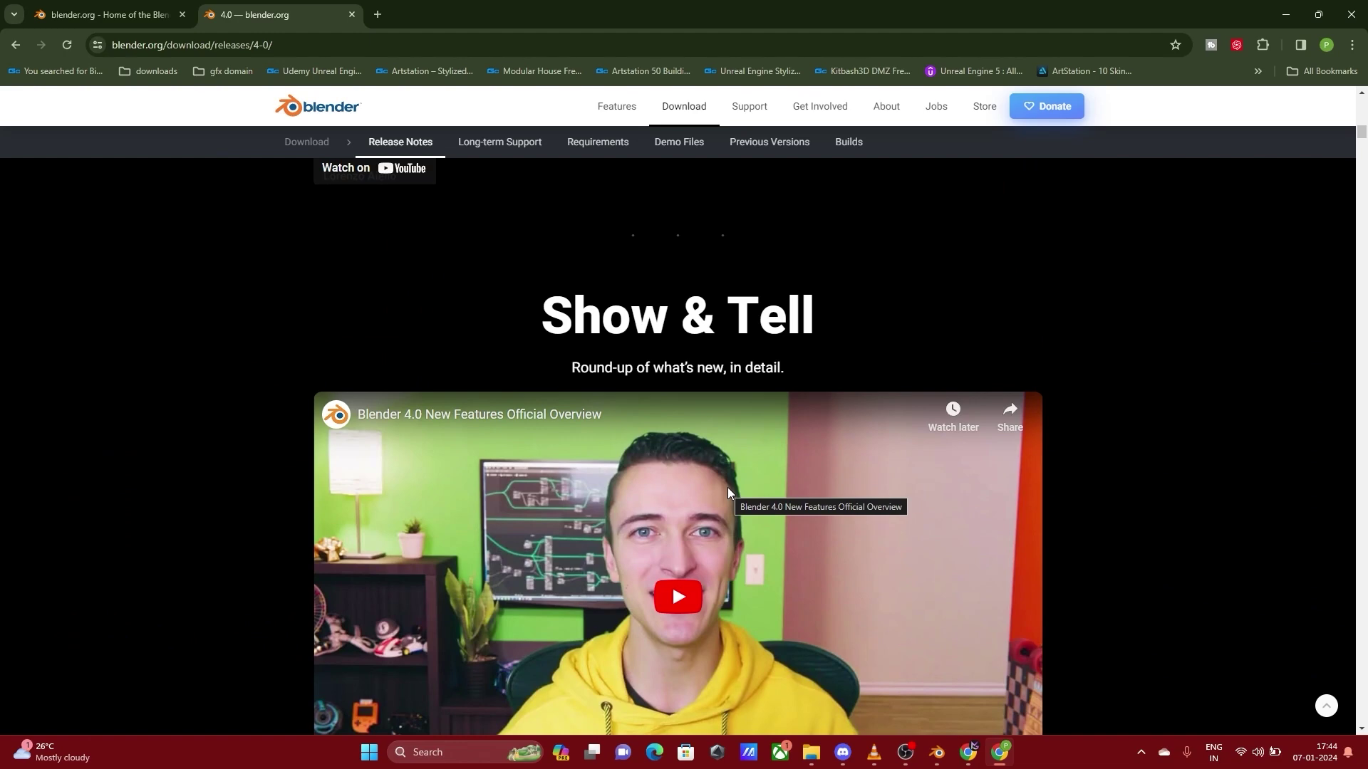
{"action": "scroll", "coordinate": [728, 491], "scroll_direction": "up", "scroll_amount": 20}
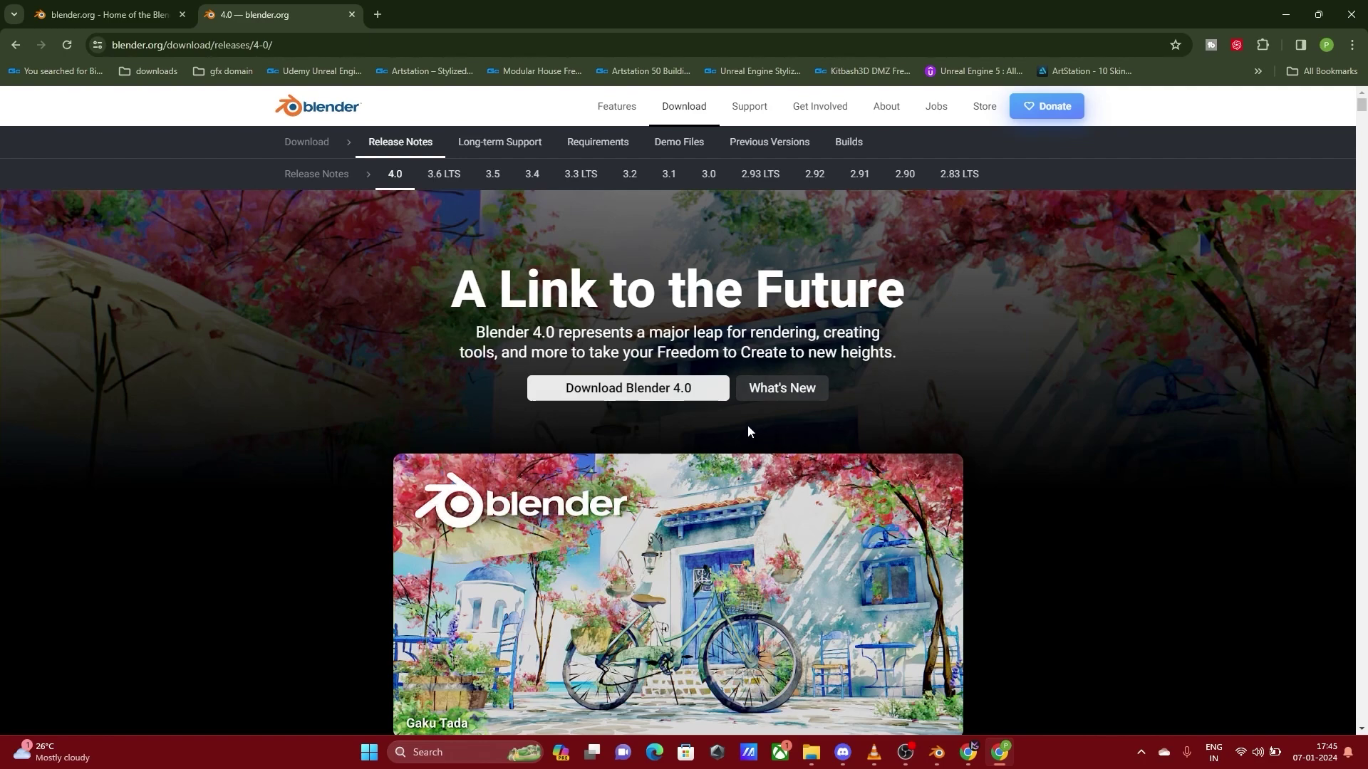
{"action": "scroll", "coordinate": [748, 431], "scroll_direction": "down", "scroll_amount": 15}
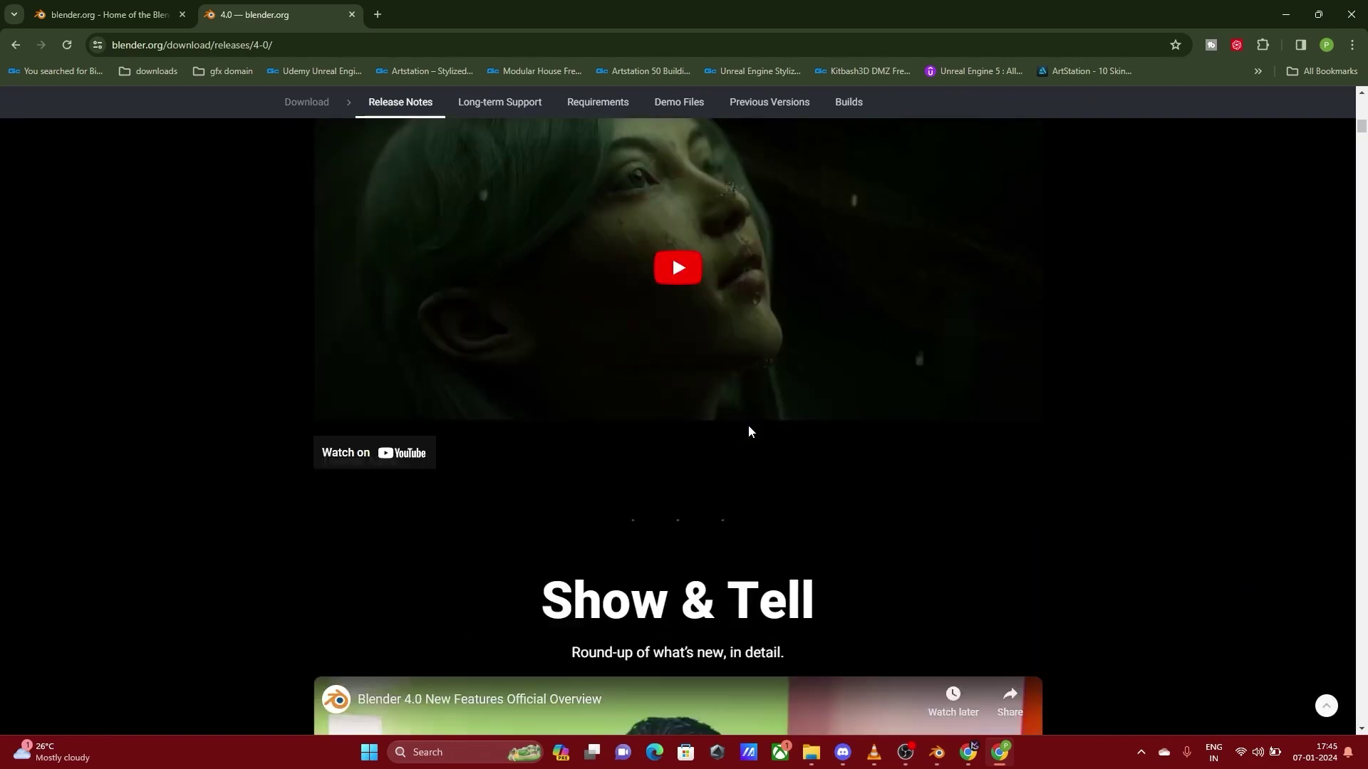
{"action": "scroll", "coordinate": [748, 431], "scroll_direction": "down", "scroll_amount": 10}
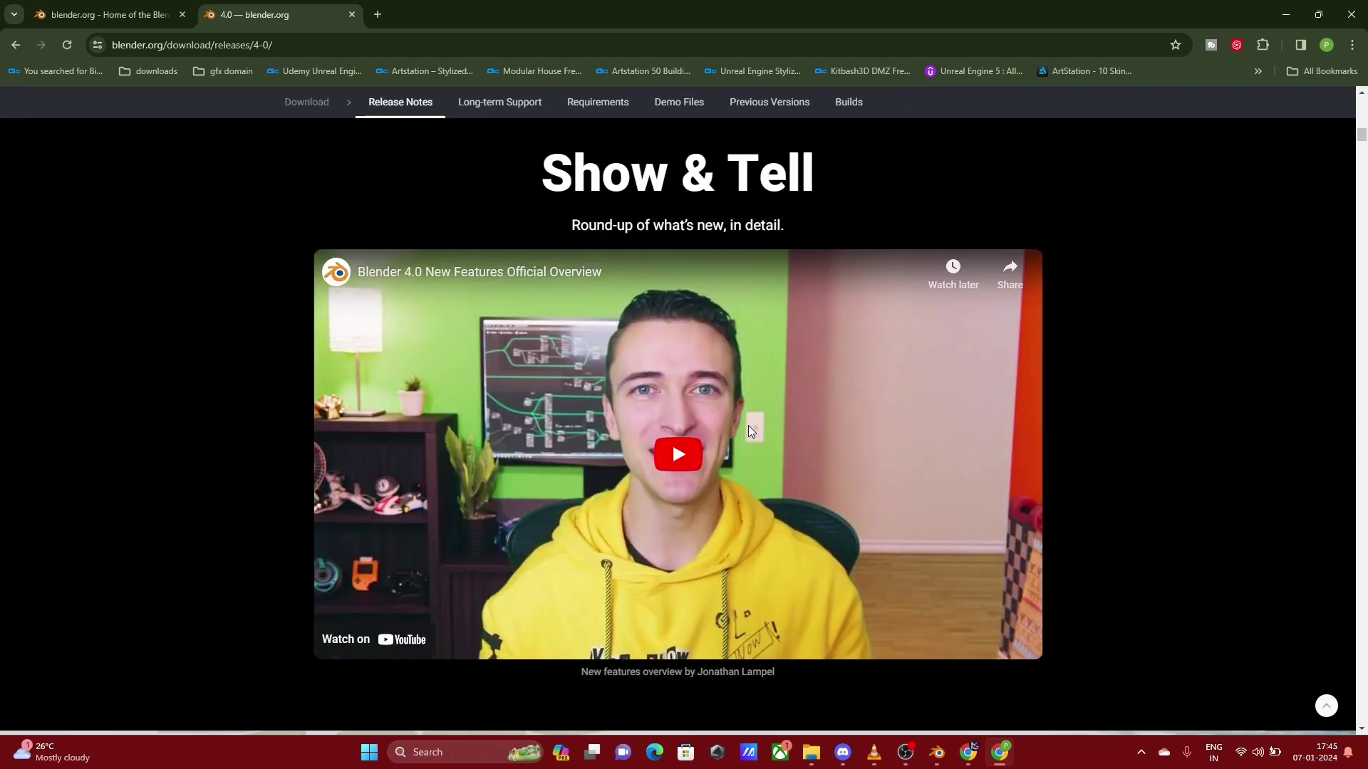
{"action": "scroll", "coordinate": [748, 426], "scroll_direction": "down", "scroll_amount": 15}
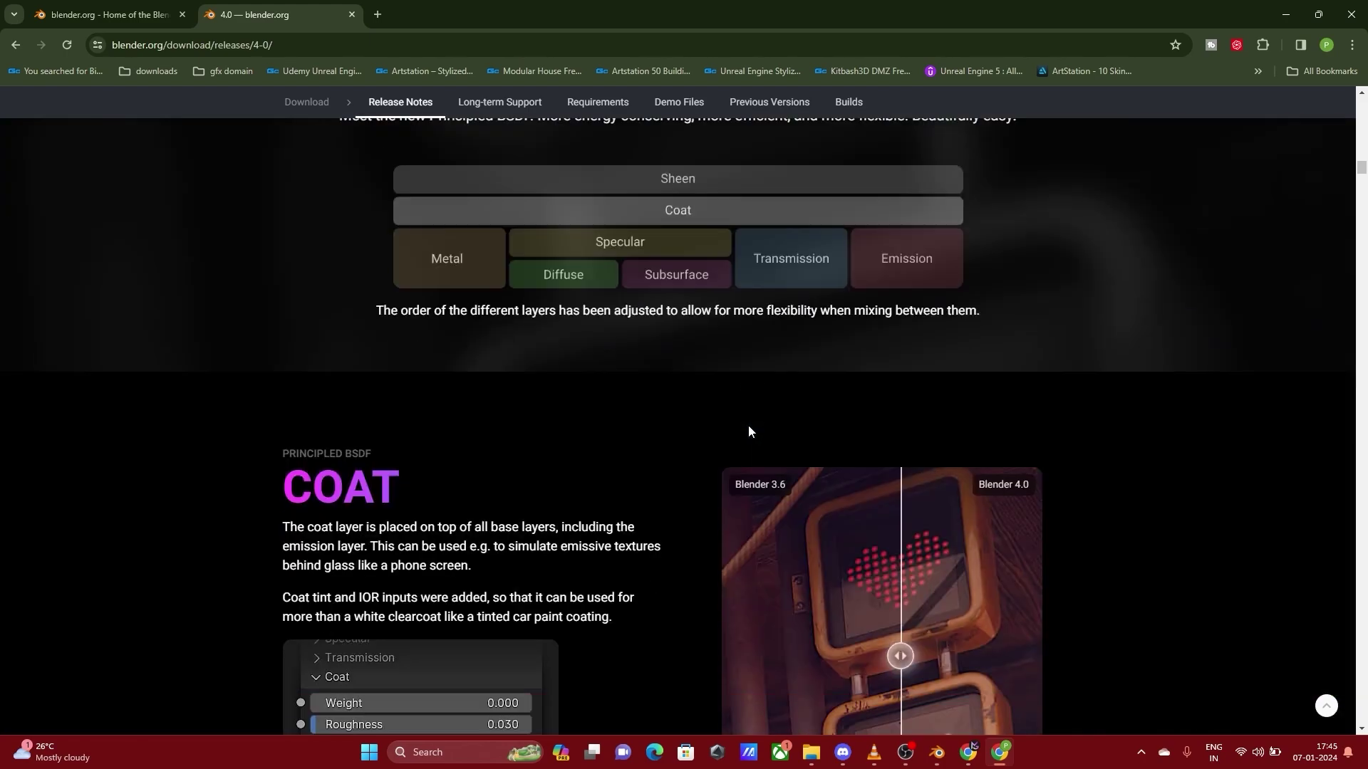
{"action": "scroll", "coordinate": [627, 513], "scroll_direction": "down", "scroll_amount": 5}
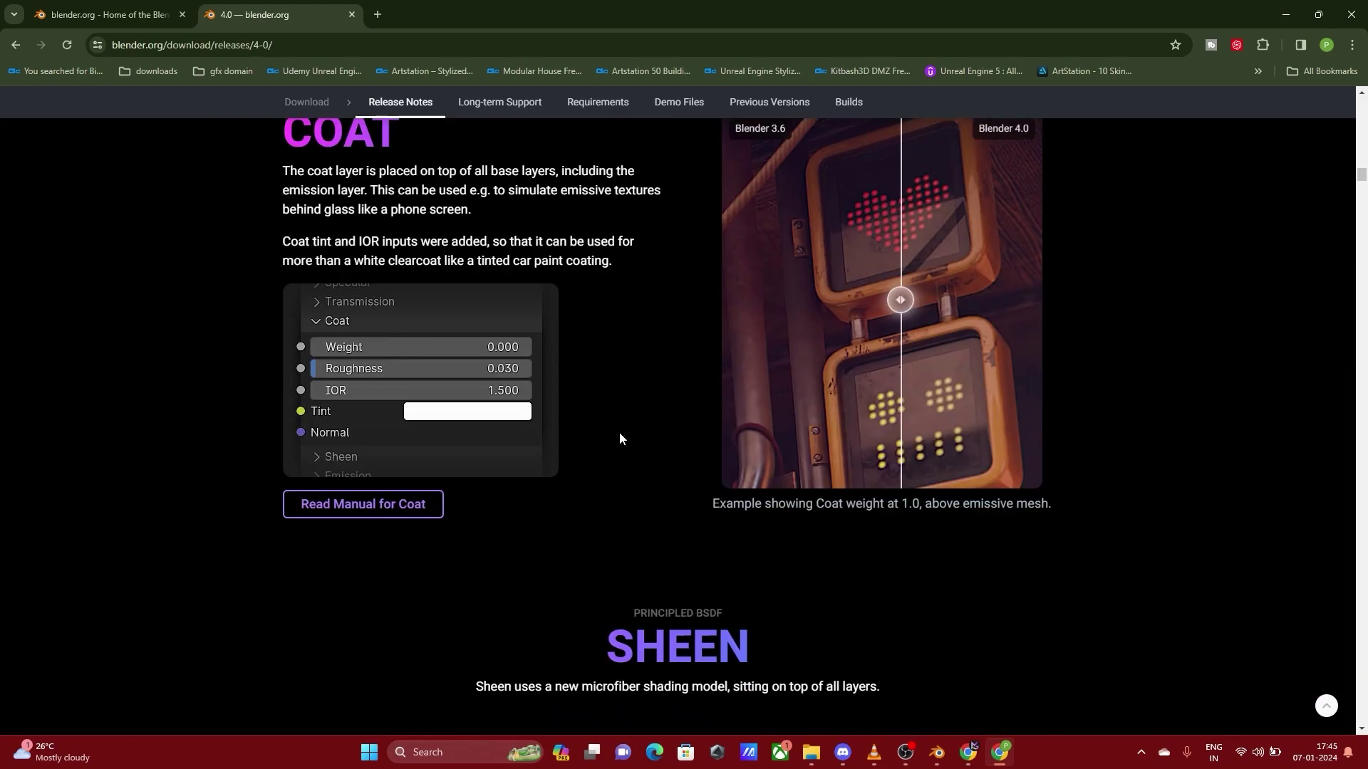
{"action": "scroll", "coordinate": [620, 436], "scroll_direction": "down", "scroll_amount": 7}
{"action": "scroll", "coordinate": [619, 433], "scroll_direction": "down", "scroll_amount": 6}
{"action": "scroll", "coordinate": [618, 433], "scroll_direction": "up", "scroll_amount": 3}
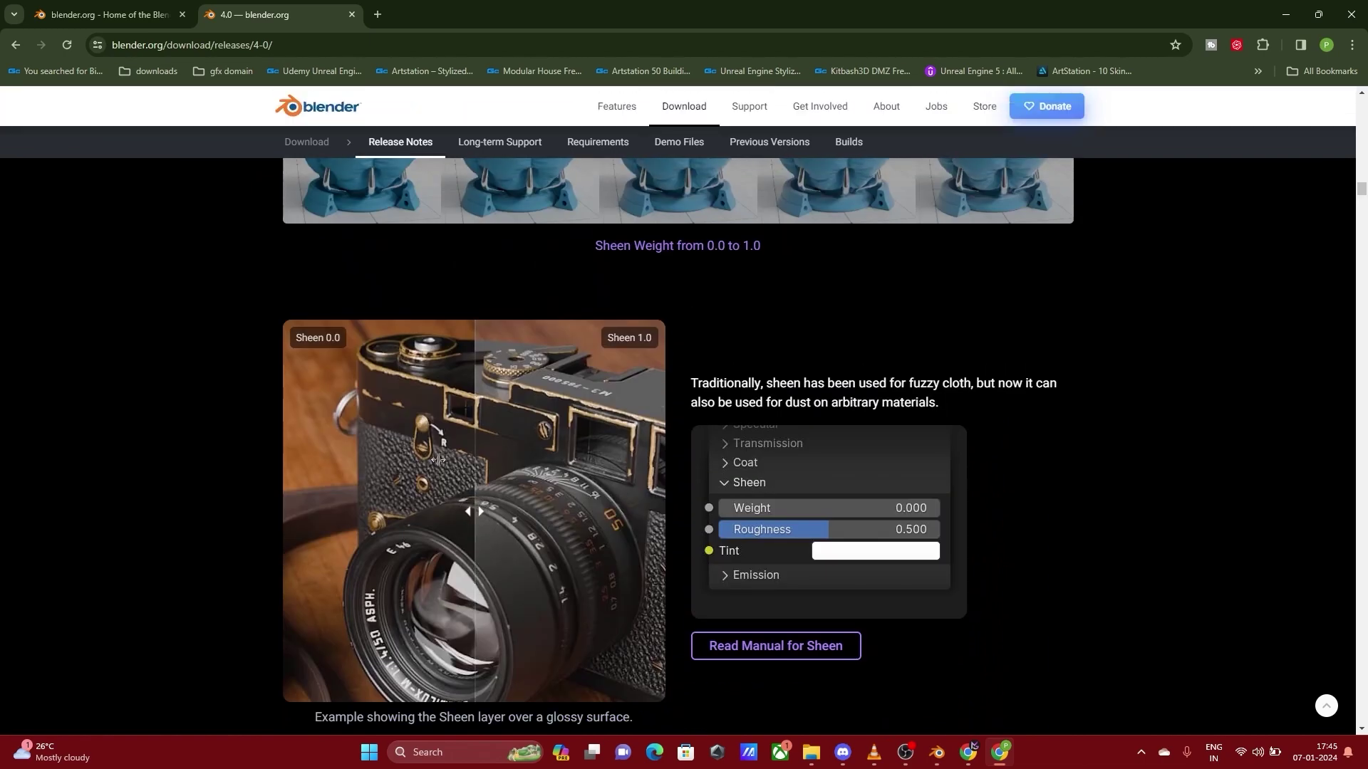
{"action": "scroll", "coordinate": [438, 459], "scroll_direction": "down", "scroll_amount": 15}
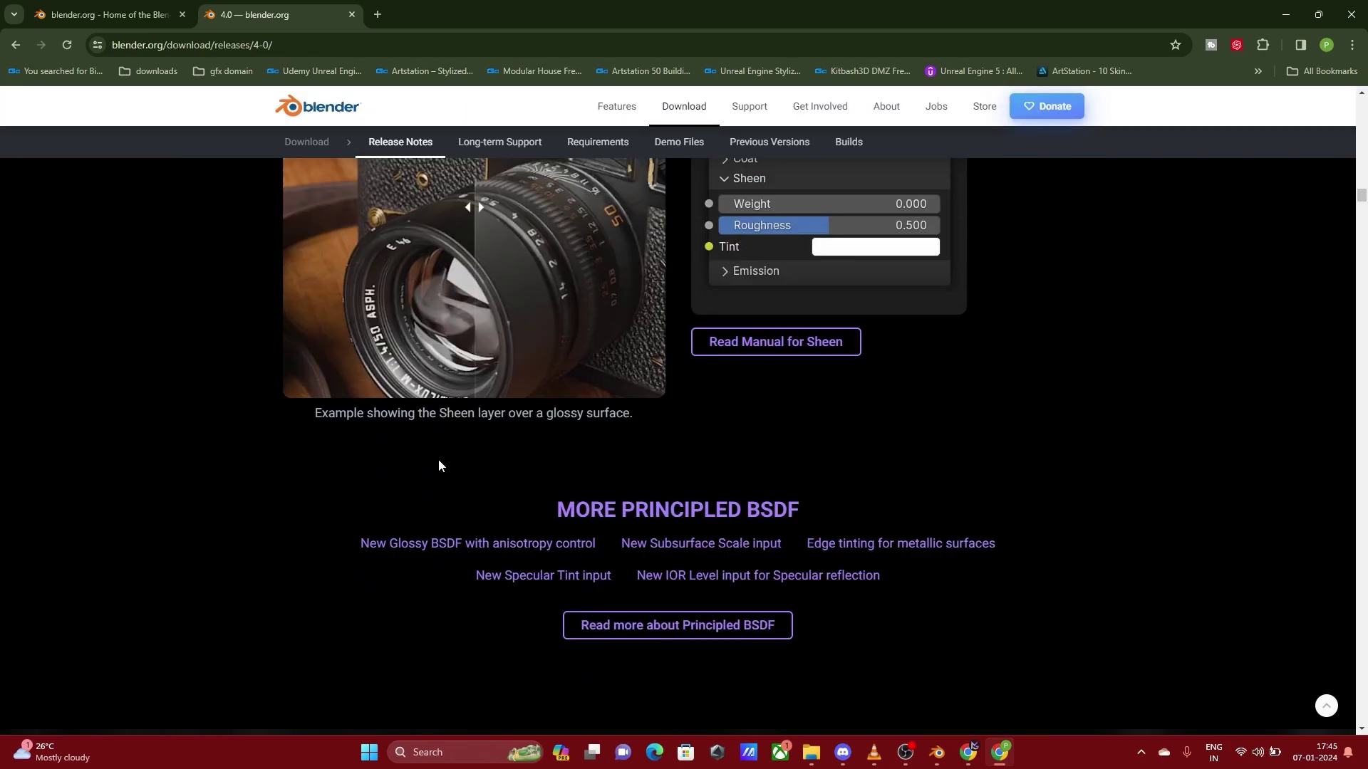
{"action": "scroll", "coordinate": [438, 460], "scroll_direction": "up", "scroll_amount": 15}
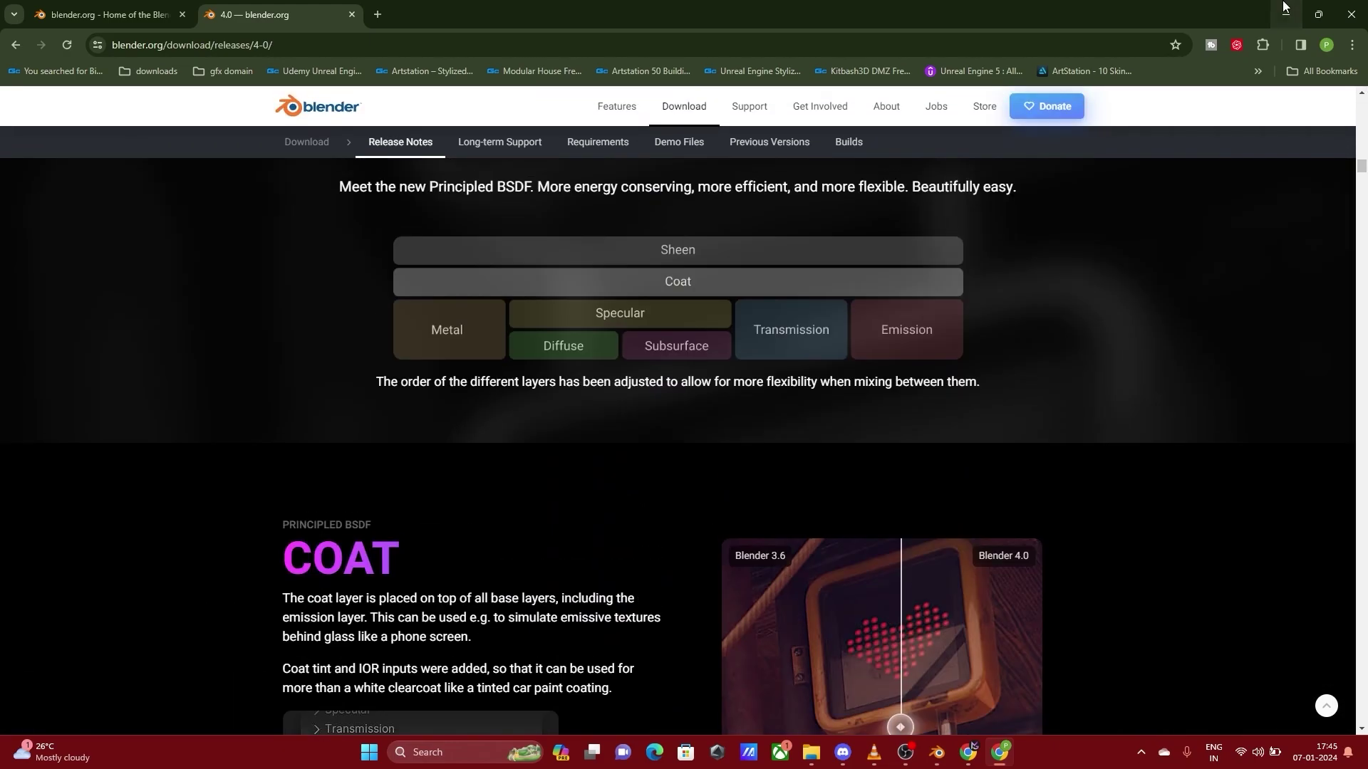
Minimize the browser and switch back to the mannequin scene in Blender
{"action": "left_click", "coordinate": [1285, 9]}
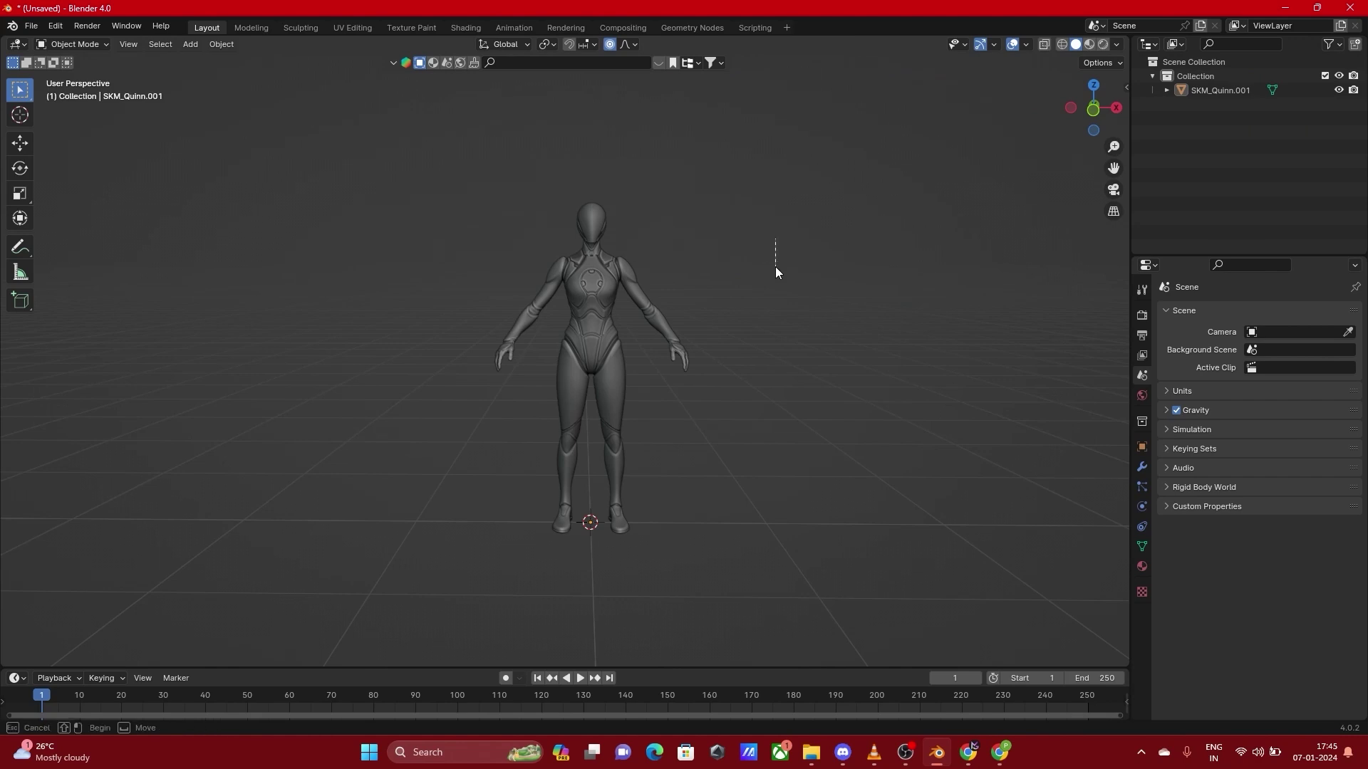
{"action": "middle_click_drag", "start_coordinate": [726, 309], "coordinate": [755, 312]}
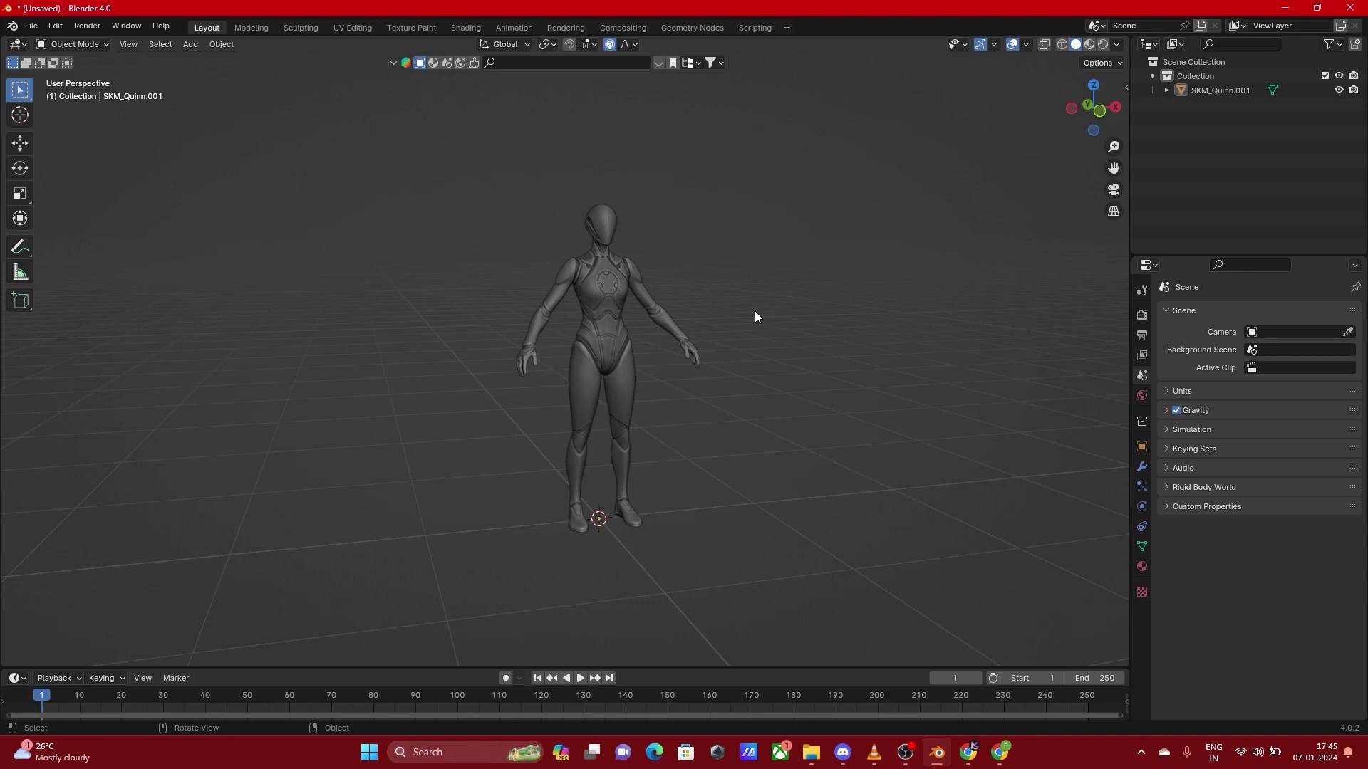
{"action": "middle_click_drag", "start_coordinate": [773, 252], "coordinate": [742, 287]}
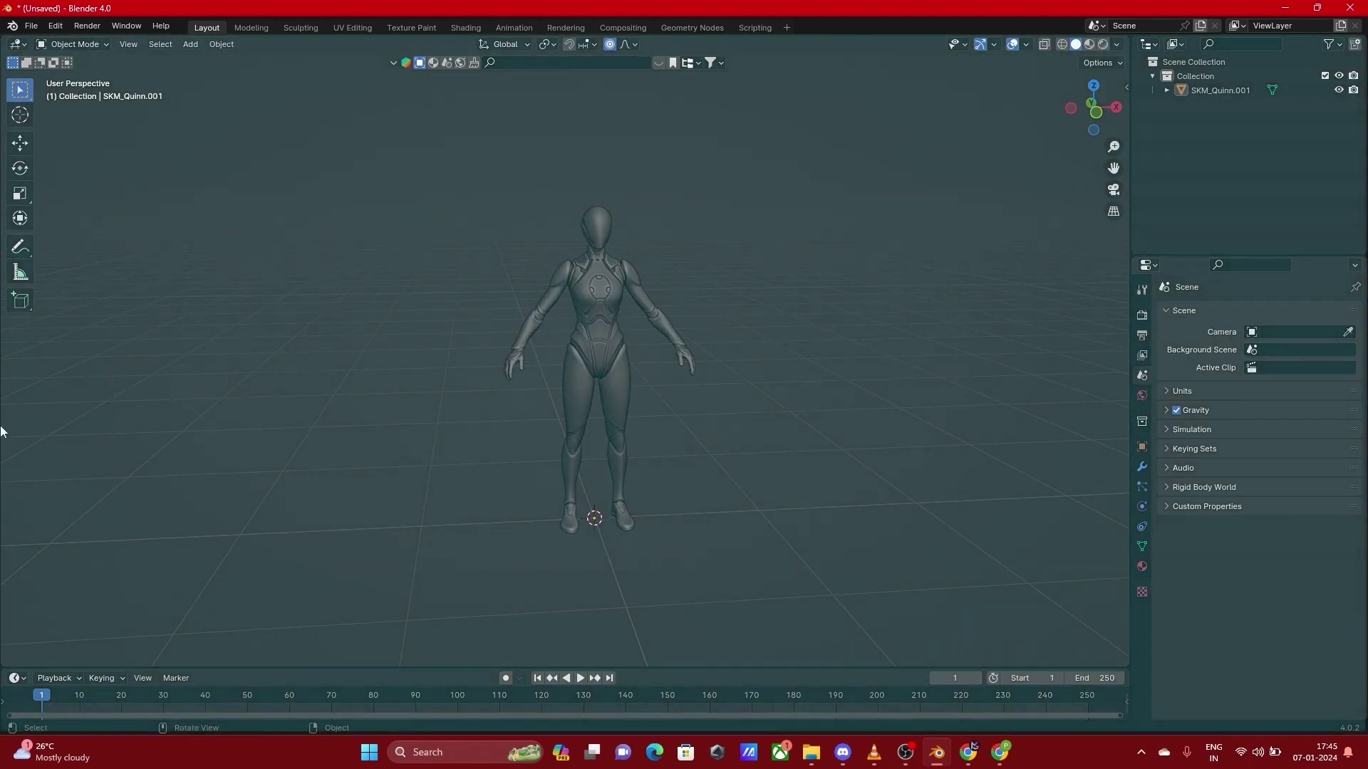
{"action": "left_click", "coordinate": [29, 27]}
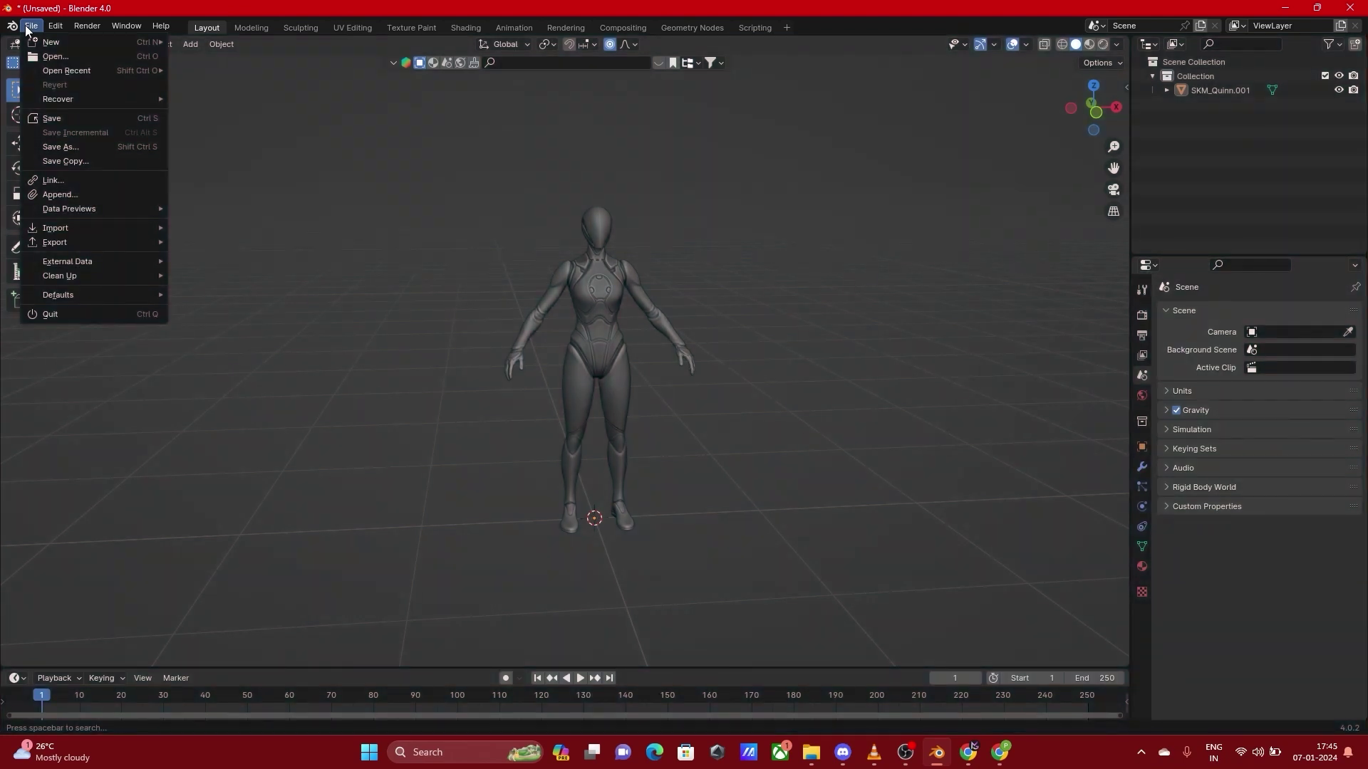
{"action": "mouse_move", "coordinate": [61, 27]}
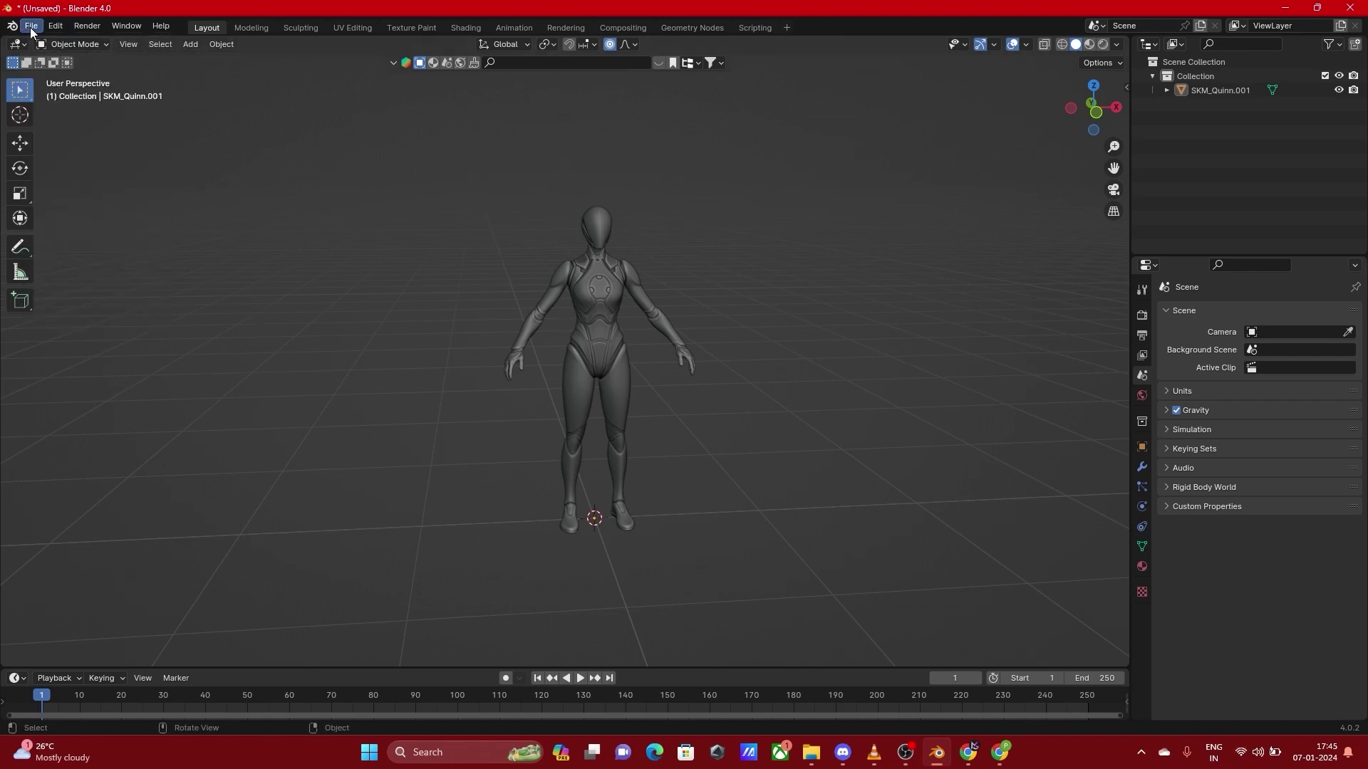
{"action": "left_click", "coordinate": [83, 30]}
{"action": "mouse_move", "coordinate": [166, 29]}
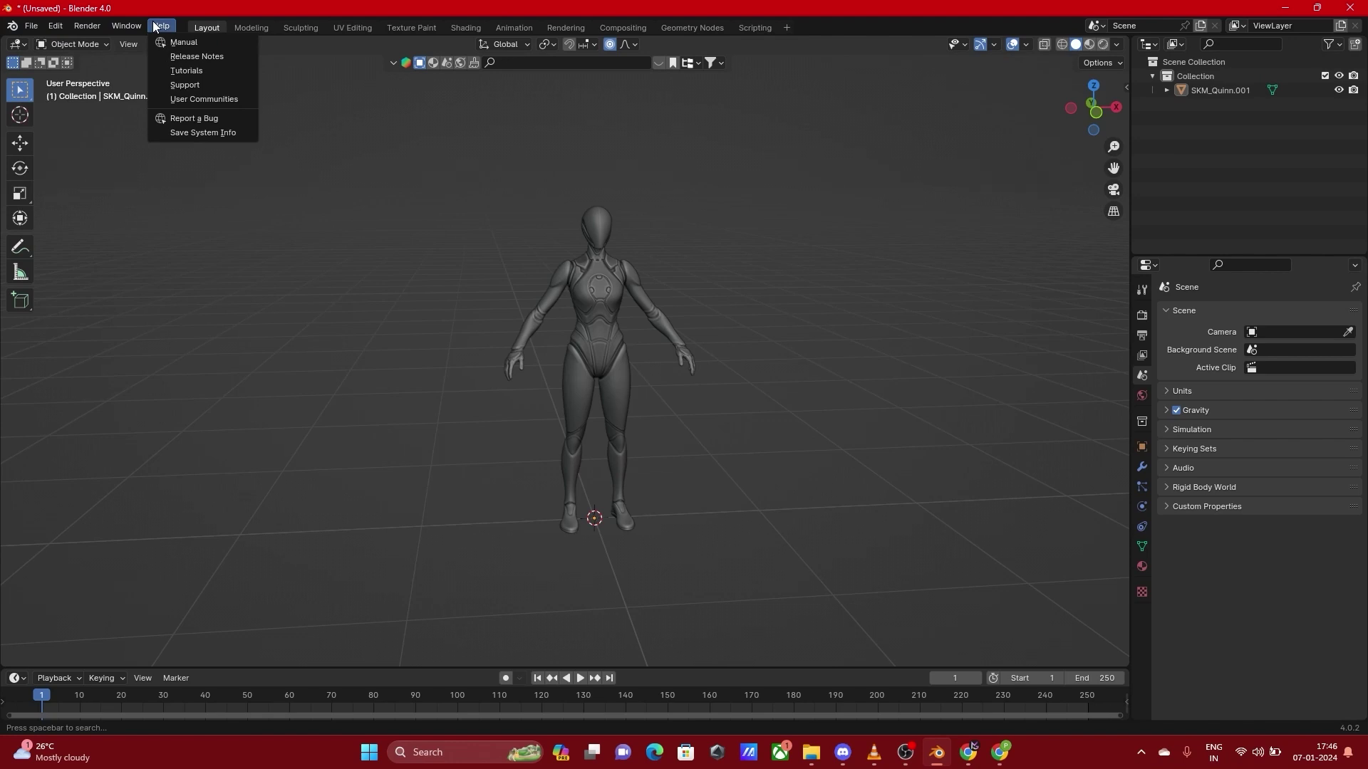
{"action": "mouse_move", "coordinate": [91, 47]}
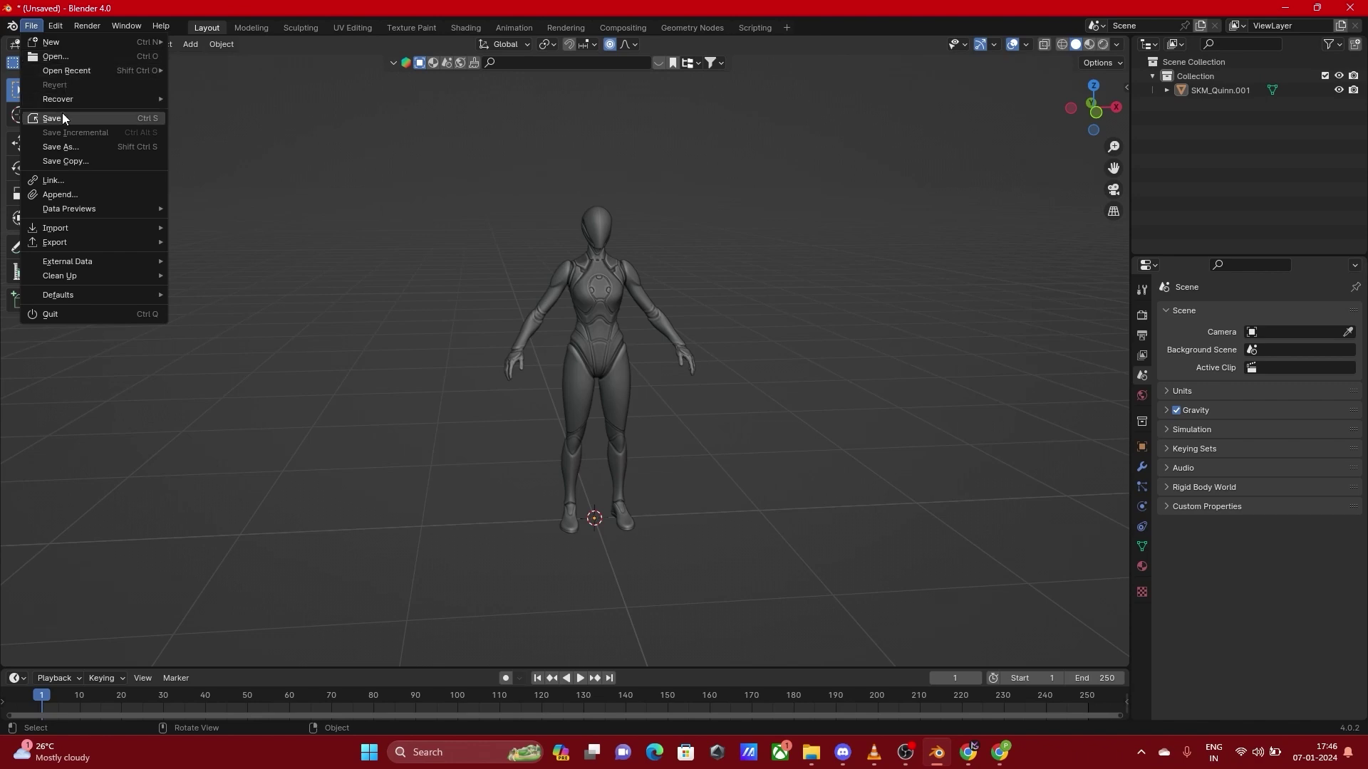
Start appending data from another file and open Attic Asset.blend in the D:\My Work\Attic folder
{"action": "mouse_move", "coordinate": [80, 97]}
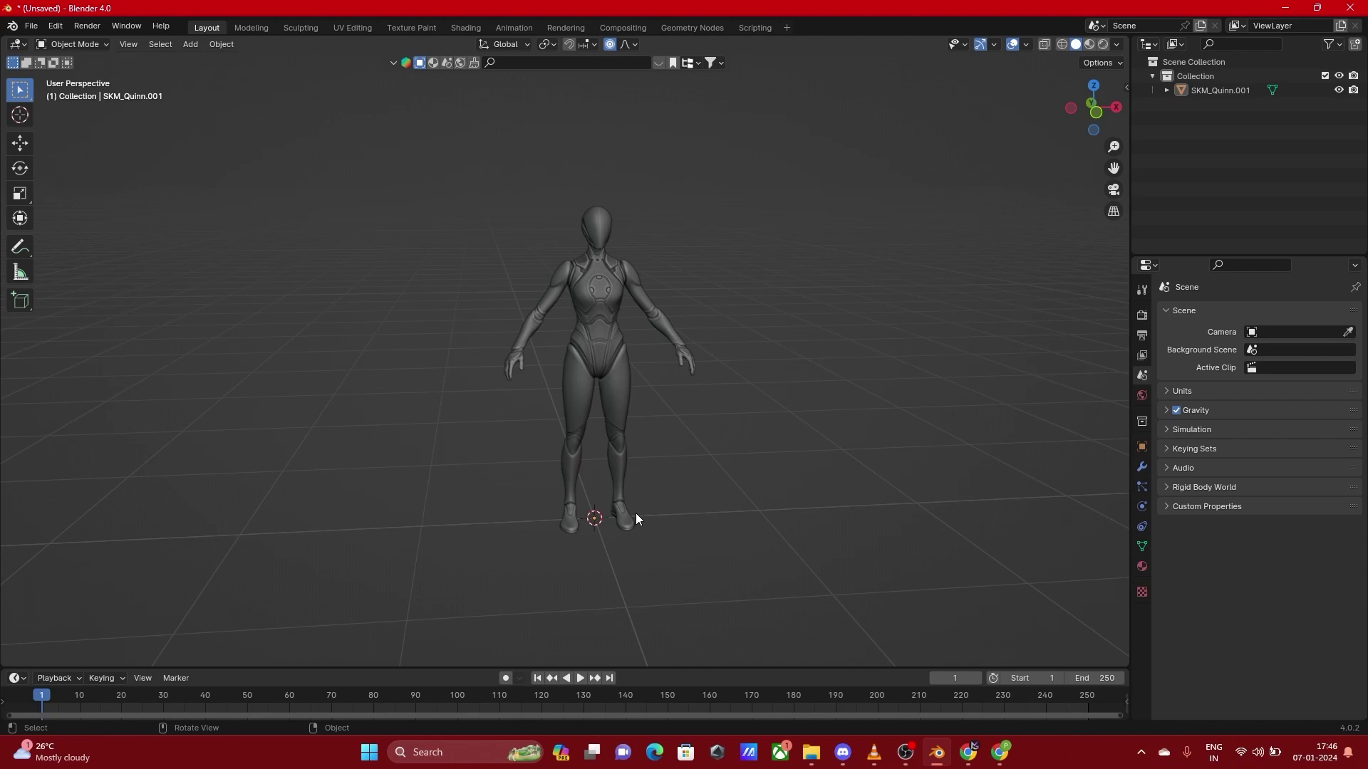
{"action": "left_click", "coordinate": [32, 25]}
{"action": "left_click", "coordinate": [60, 195]}
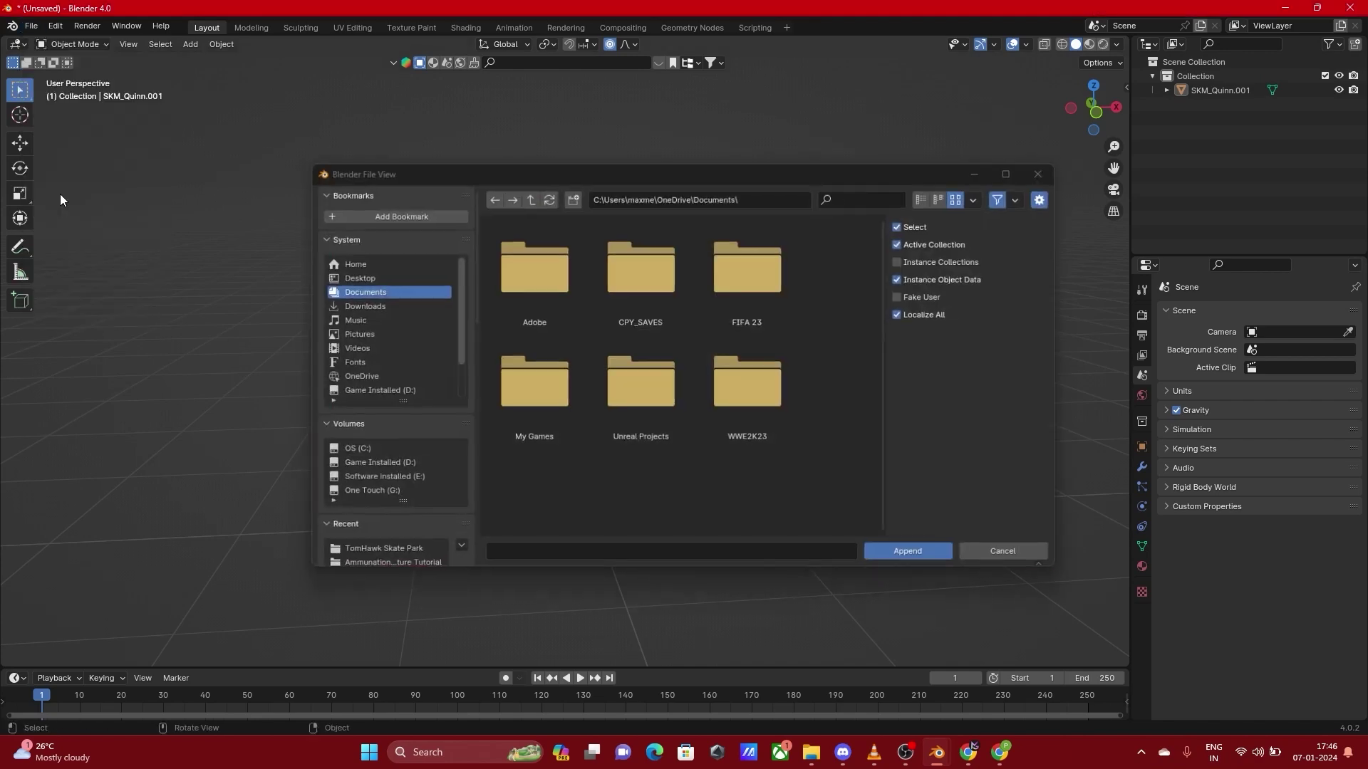
{"action": "left_click", "coordinate": [374, 464]}
{"action": "double_click", "coordinate": [670, 260]}
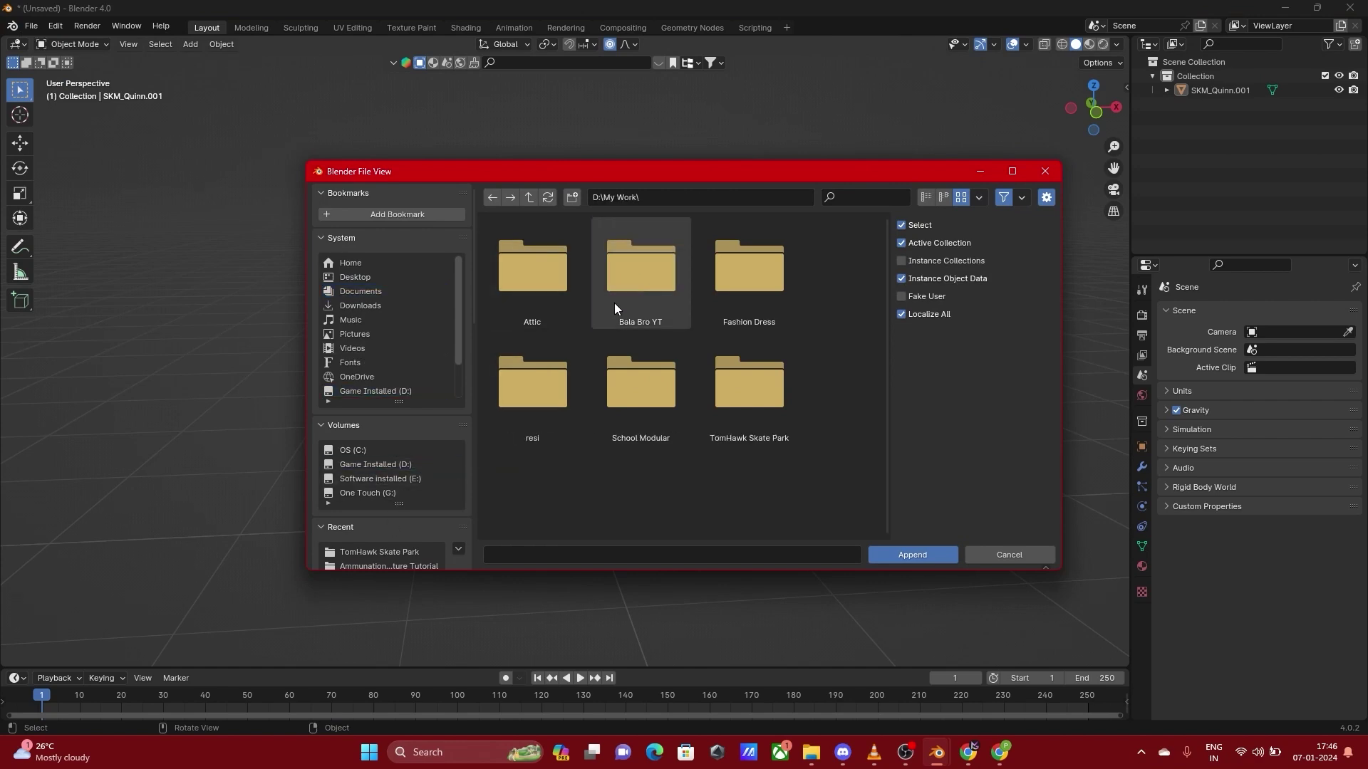
{"action": "double_click", "coordinate": [610, 296]}
{"action": "left_click", "coordinate": [528, 199]}
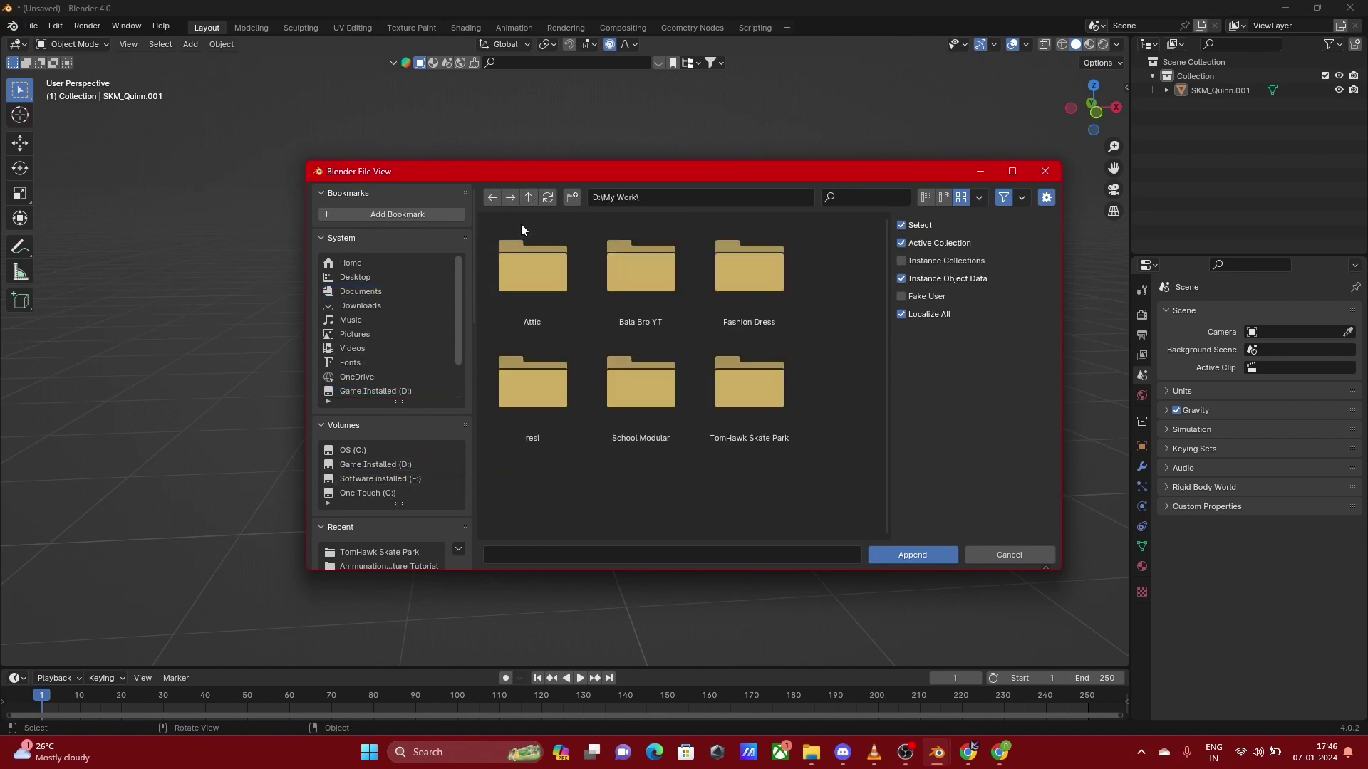
{"action": "double_click", "coordinate": [510, 296]}
{"action": "scroll", "coordinate": [724, 451], "scroll_direction": "down", "scroll_amount": 1}
{"action": "left_click", "coordinate": [746, 485]}
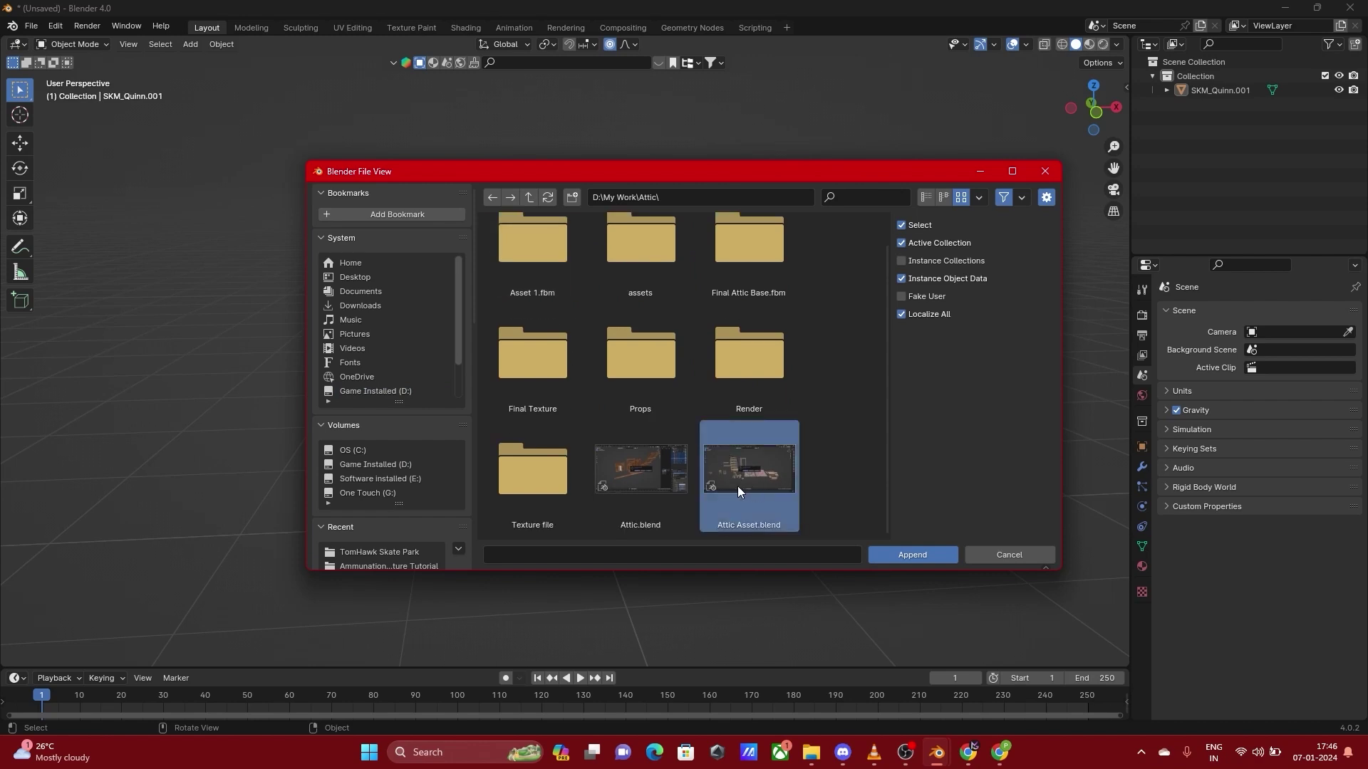
{"action": "left_click_drag", "start_coordinate": [742, 165], "coordinate": [917, 67]}
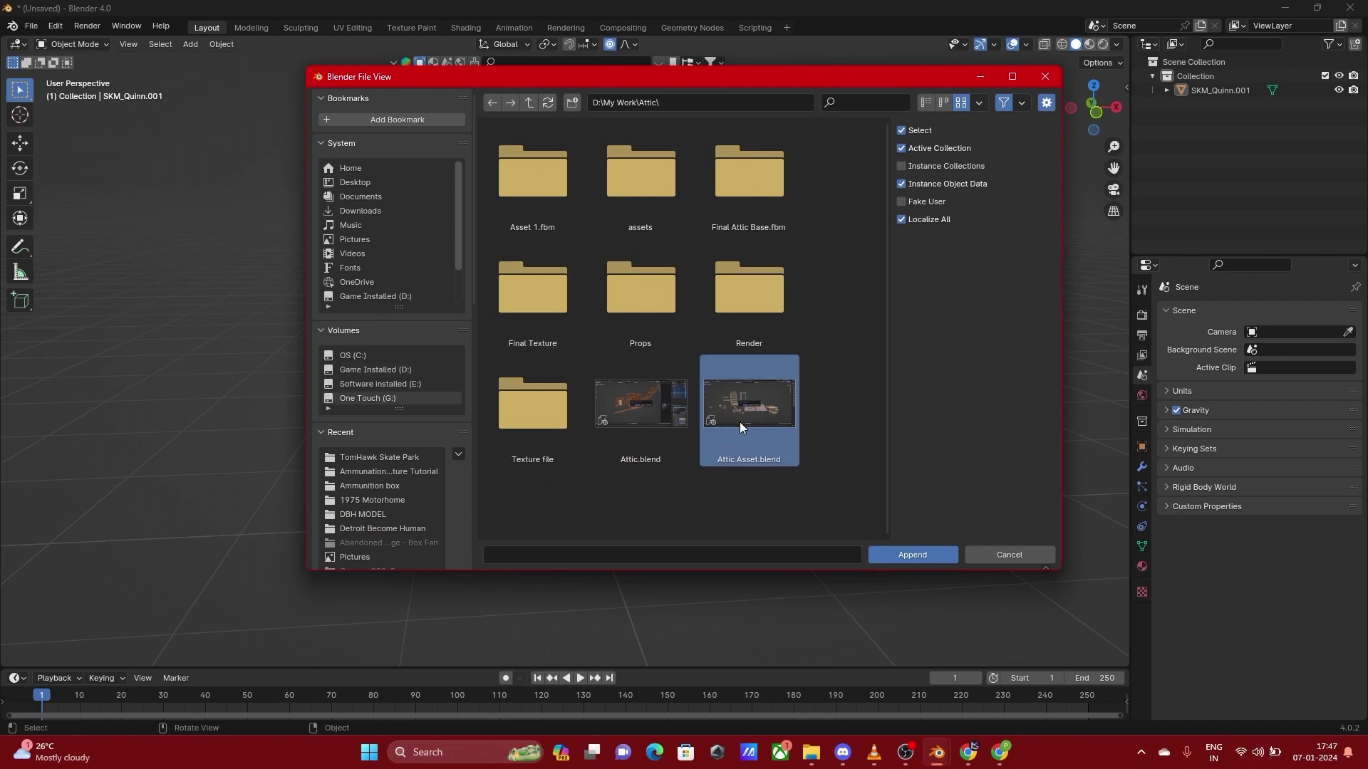
{"action": "double_click", "coordinate": [771, 416]}
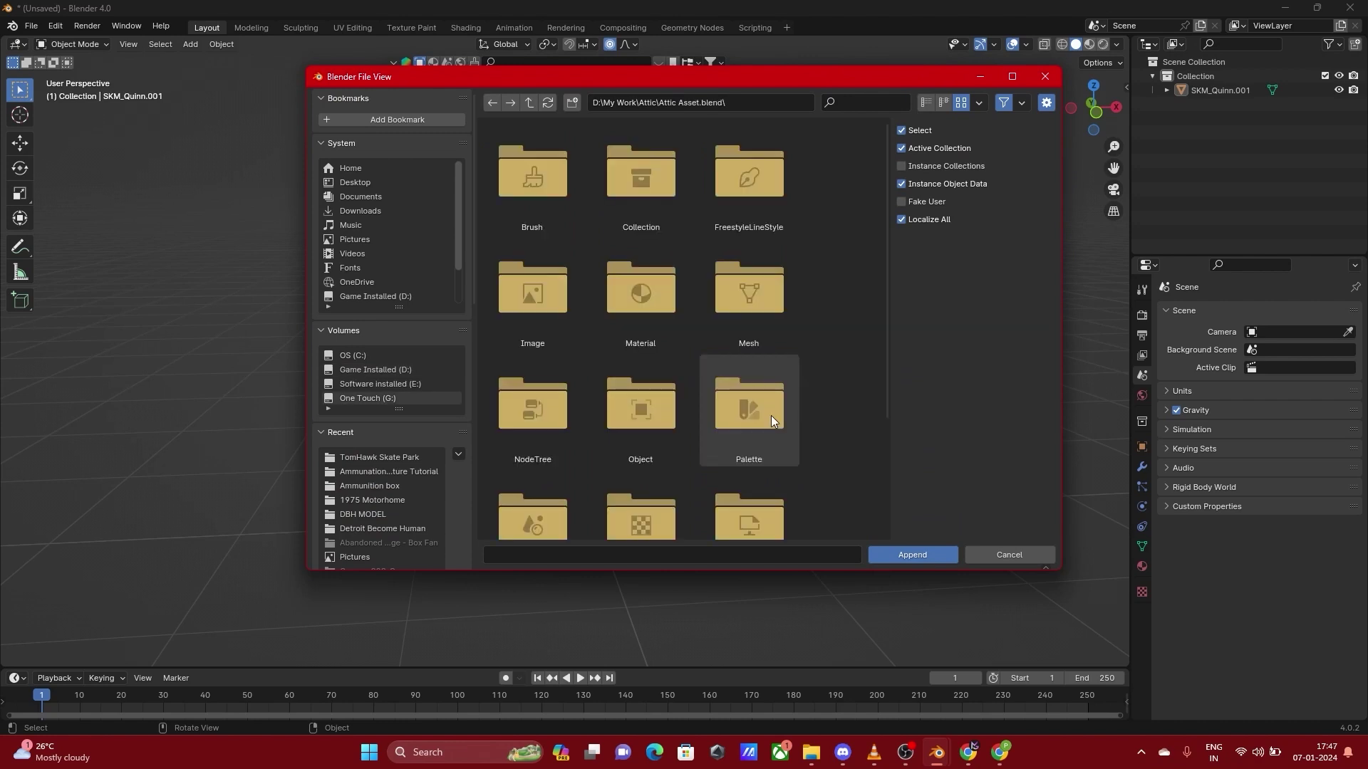
Check the Collection data inside Attic Asset.blend and open its Mesh data
{"action": "double_click", "coordinate": [657, 182]}
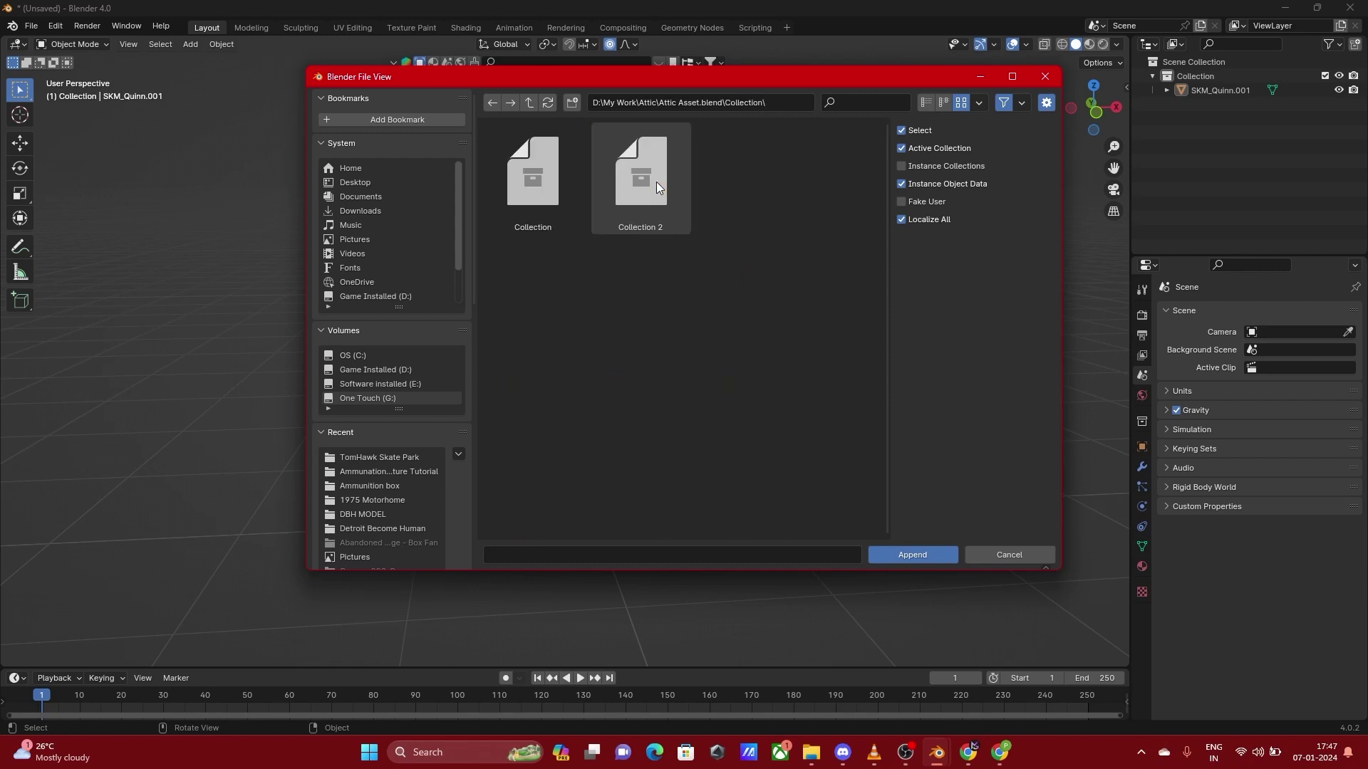
{"action": "left_click", "coordinate": [529, 101]}
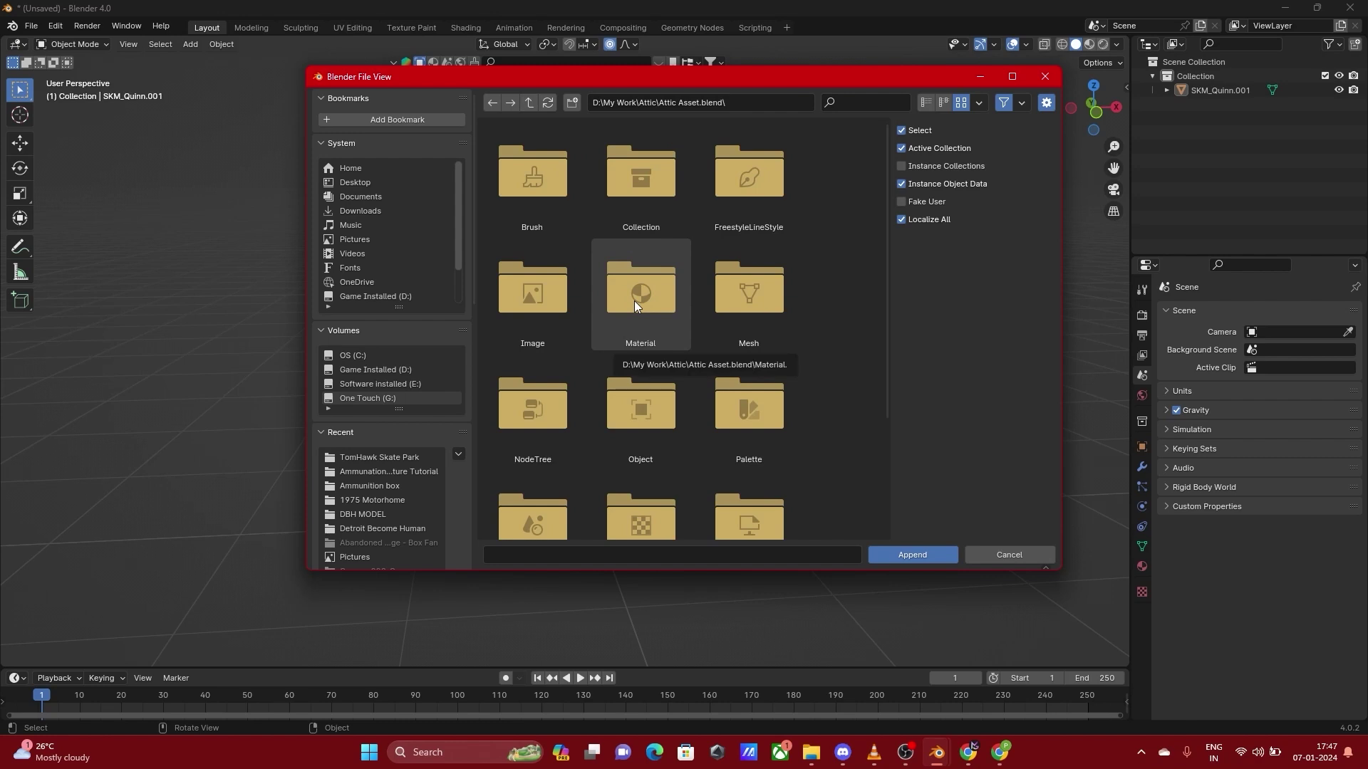
{"action": "left_click", "coordinate": [739, 328]}
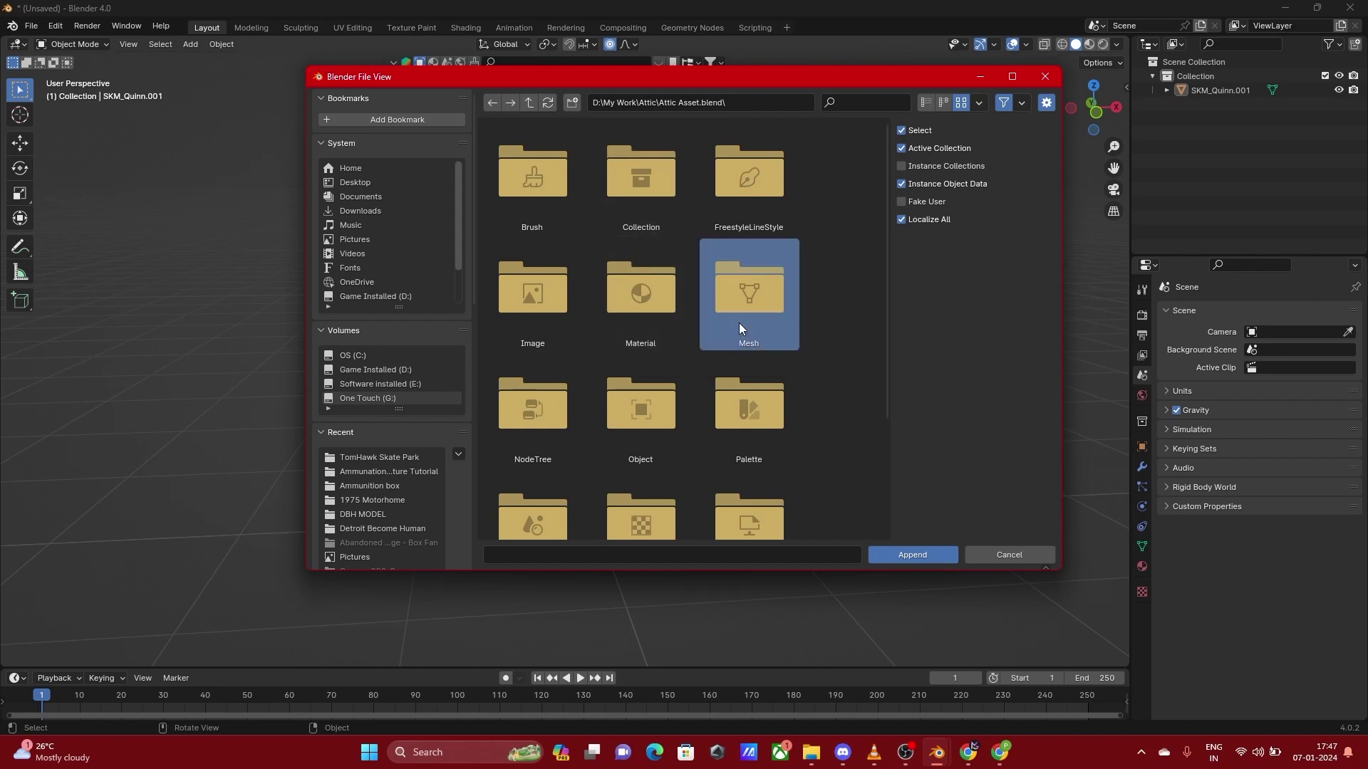
{"action": "double_click", "coordinate": [738, 322]}
Append the SM_OldBooksPiles_01a mesh to the scene and frame the book stack
{"action": "scroll", "coordinate": [580, 319], "scroll_direction": "down", "scroll_amount": 15}
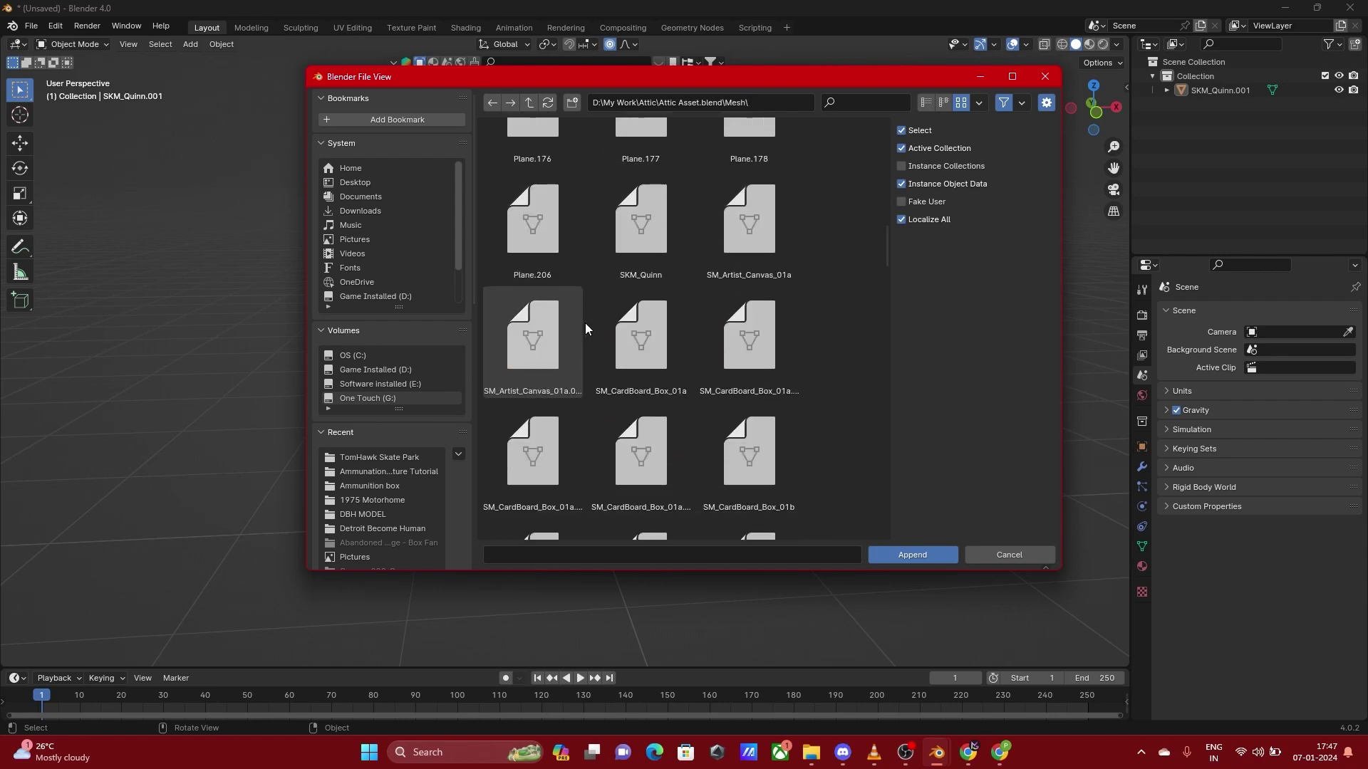
{"action": "scroll", "coordinate": [586, 323], "scroll_direction": "down", "scroll_amount": 15}
{"action": "scroll", "coordinate": [588, 323], "scroll_direction": "down", "scroll_amount": 8}
{"action": "left_click", "coordinate": [657, 334]}
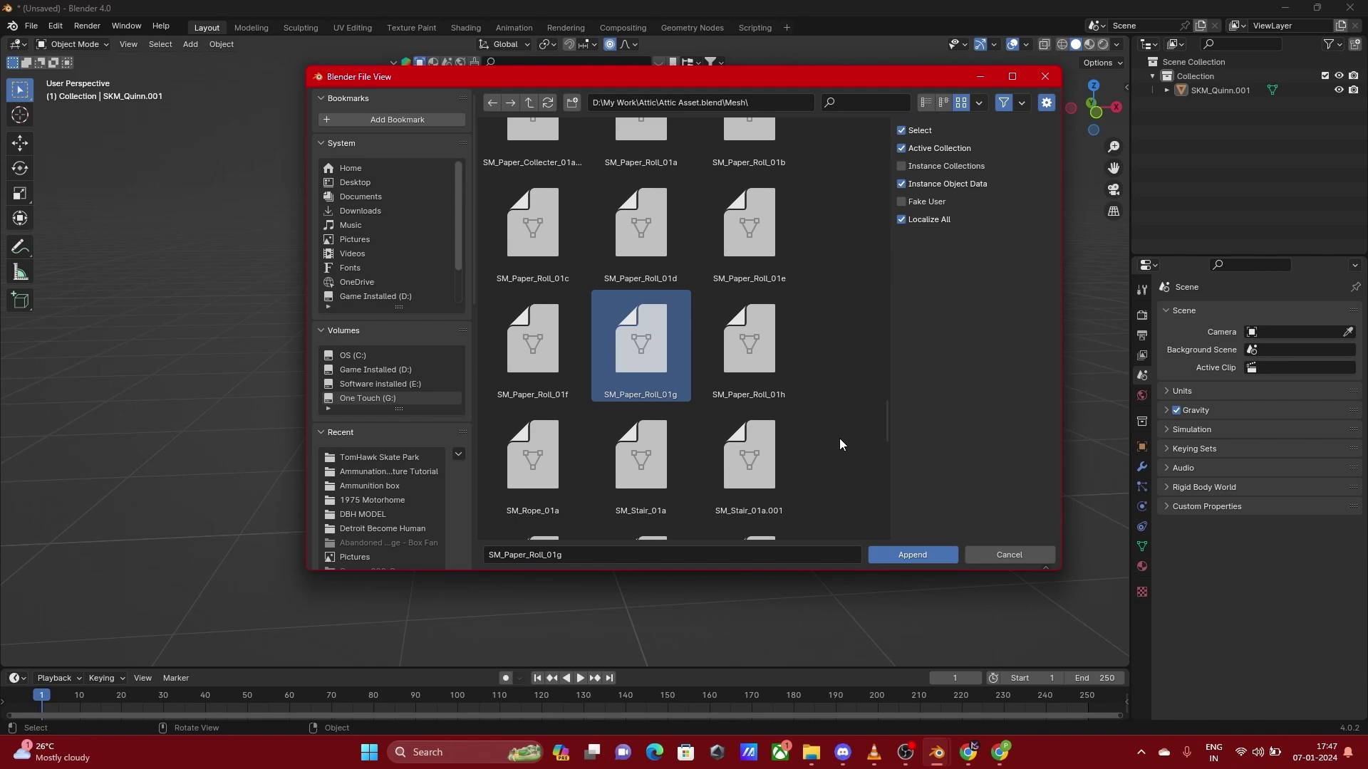
{"action": "scroll", "coordinate": [648, 374], "scroll_direction": "up", "scroll_amount": 5}
{"action": "left_click", "coordinate": [533, 246]}
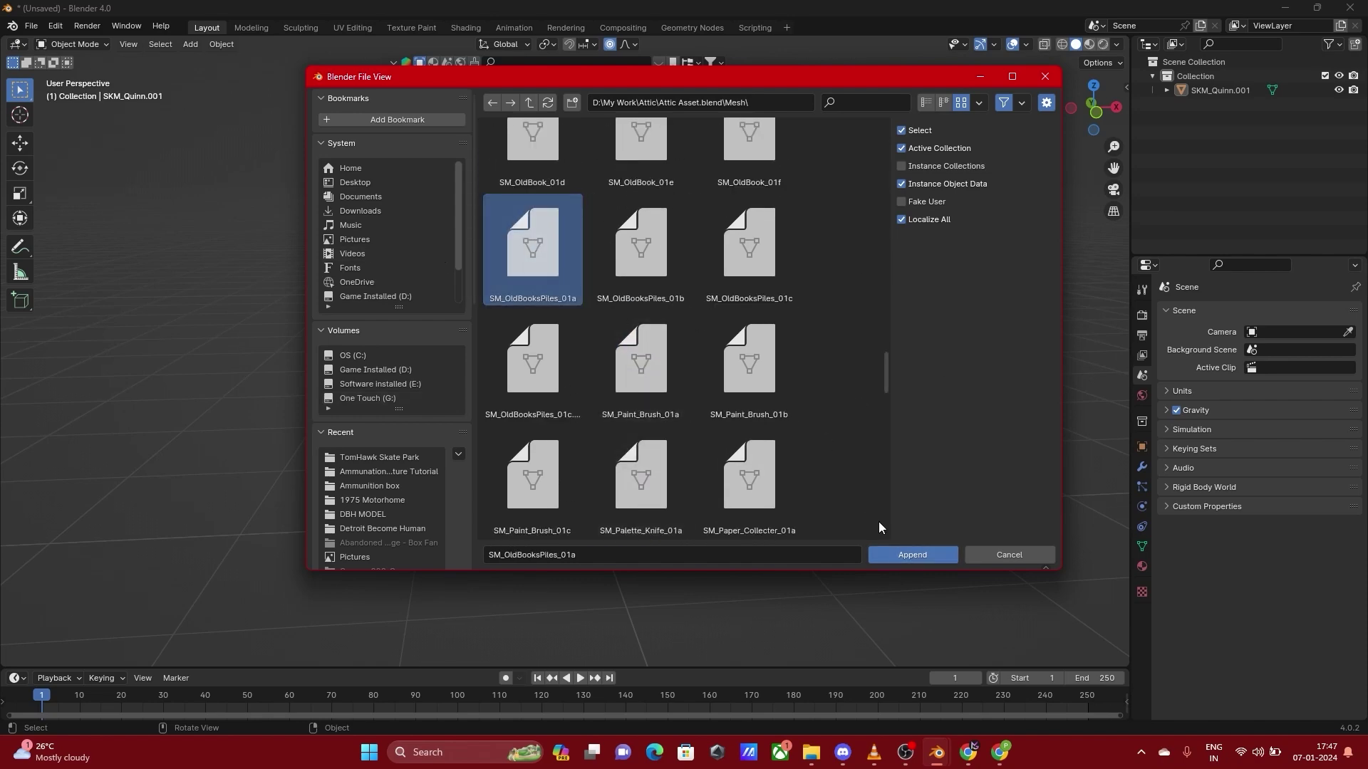
{"action": "left_click", "coordinate": [905, 555]}
{"action": "key", "text": "KP_Decimal"}
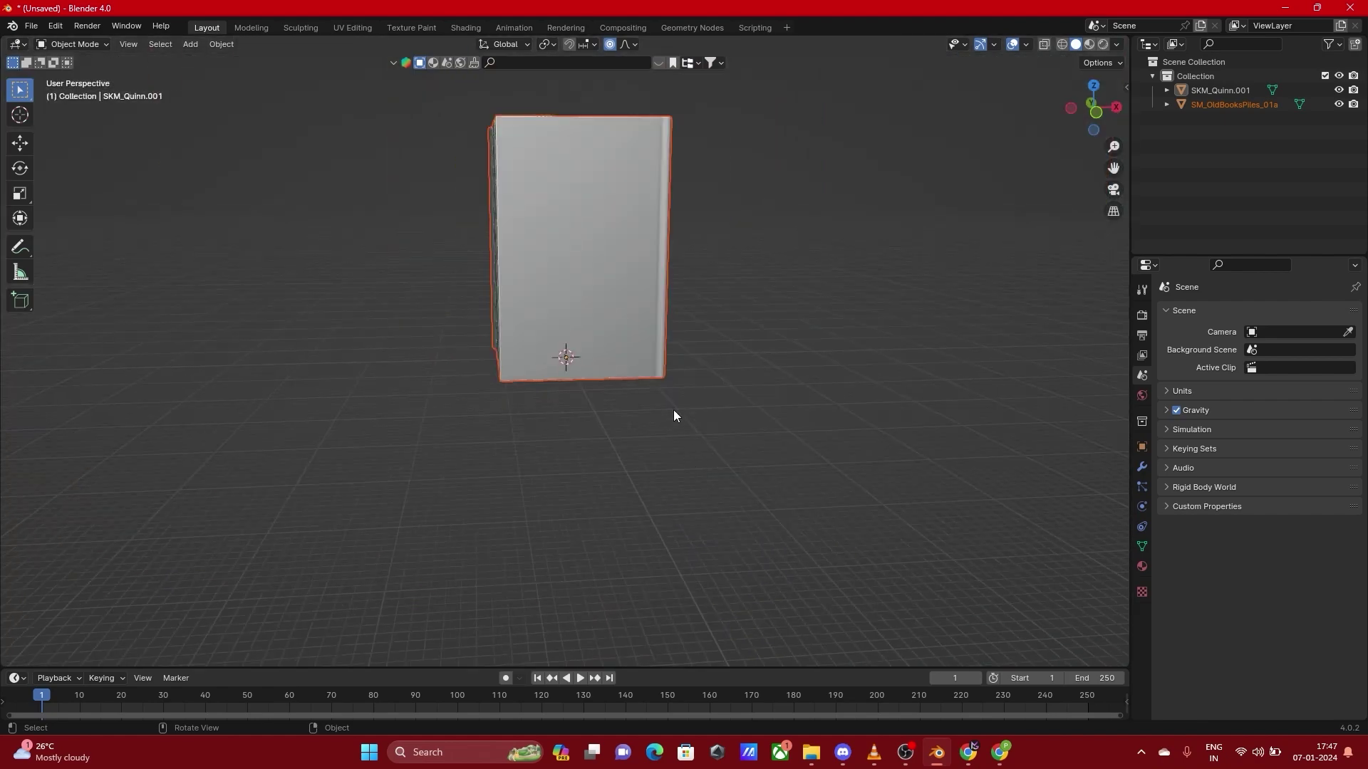
{"action": "key", "text": "KP_7"}
{"action": "left_click_drag", "start_coordinate": [862, 477], "coordinate": [742, 394]}
{"action": "middle_click_drag", "start_coordinate": [852, 442], "coordinate": [540, 389]}
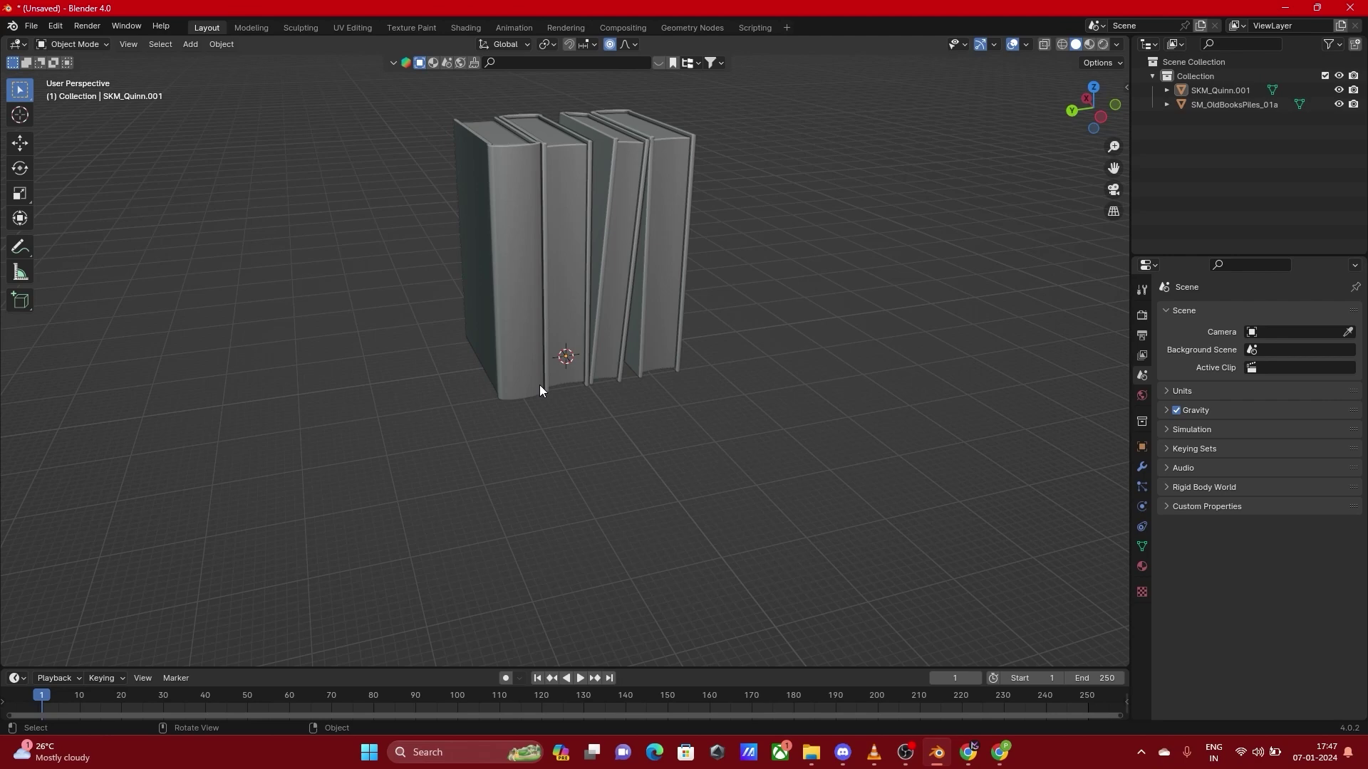
With the book stack selected, examine the available data preview, import, export, clean-up and defaults options for the file
{"action": "left_click", "coordinate": [40, 25]}
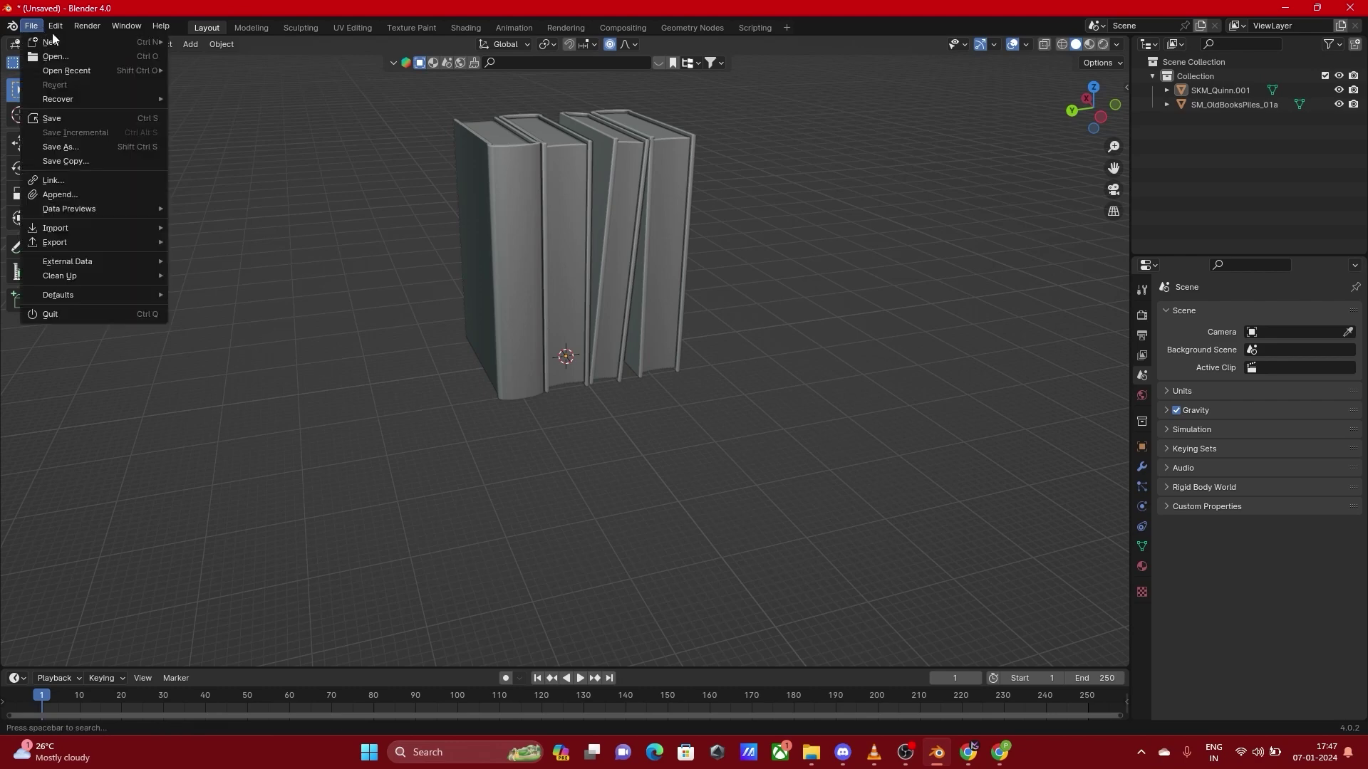
{"action": "left_click", "coordinate": [535, 196]}
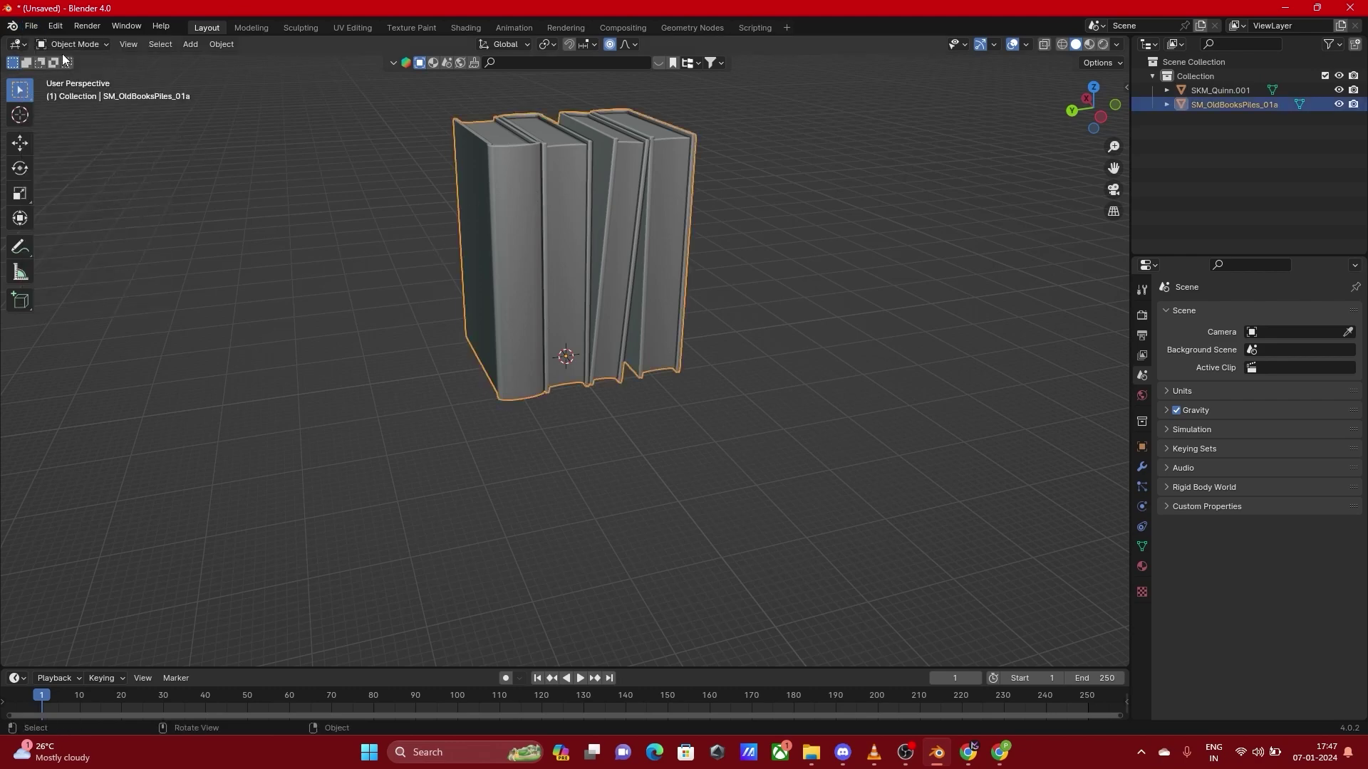
{"action": "left_click", "coordinate": [30, 26]}
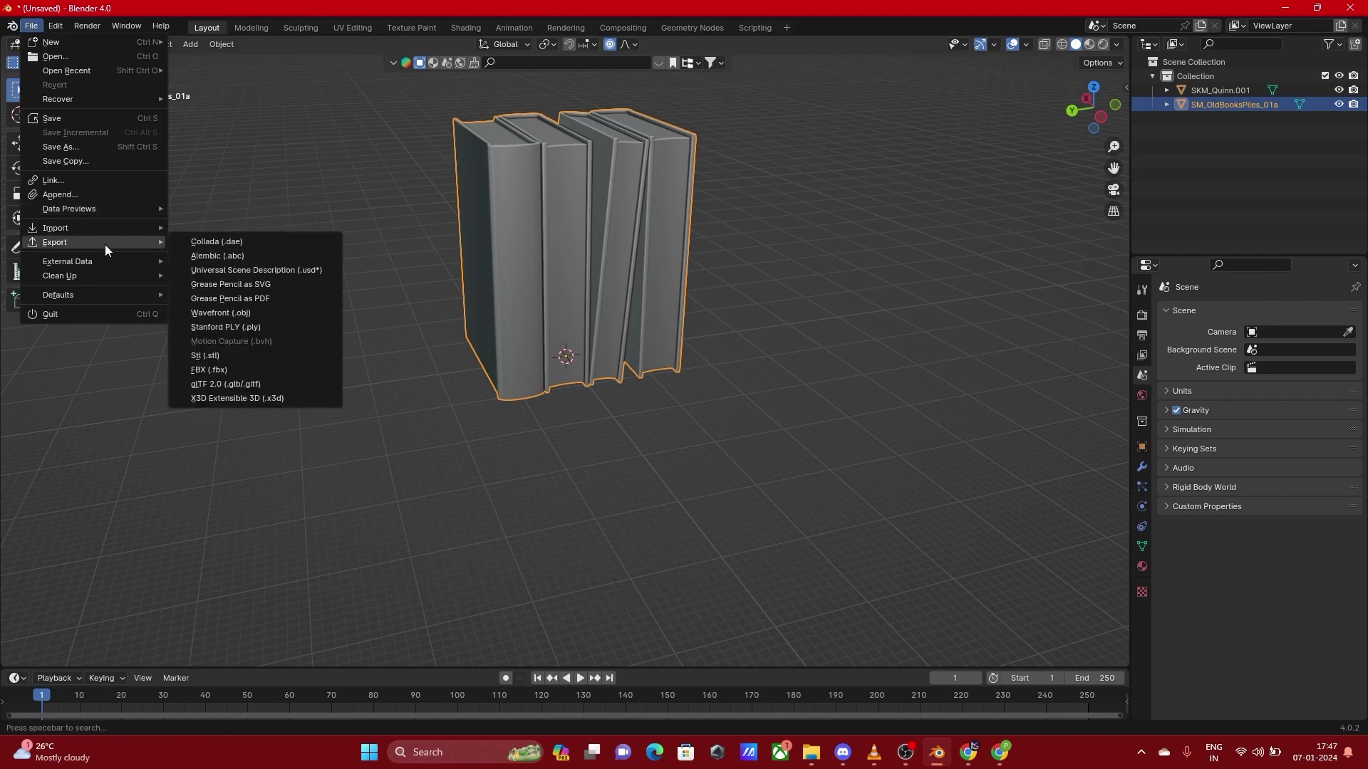
{"action": "mouse_move", "coordinate": [96, 211]}
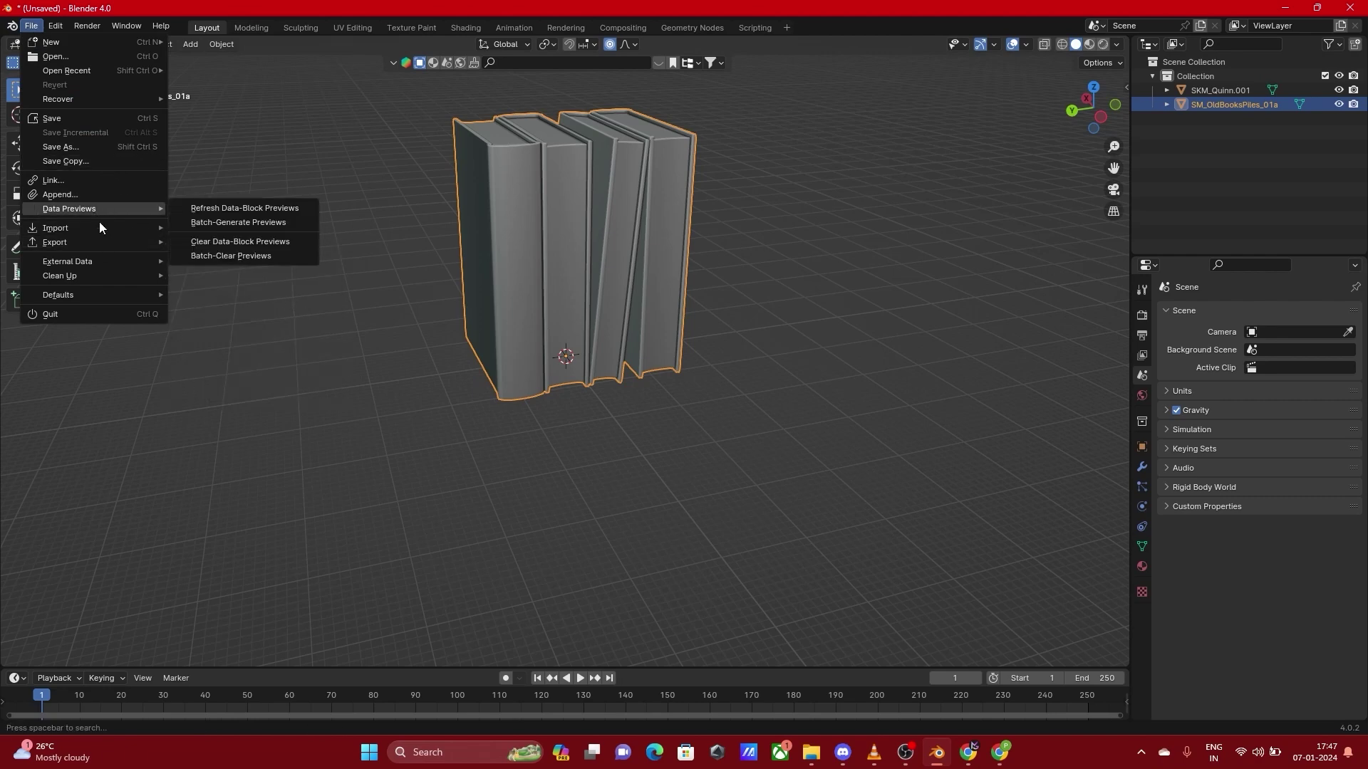
{"action": "mouse_move", "coordinate": [76, 231]}
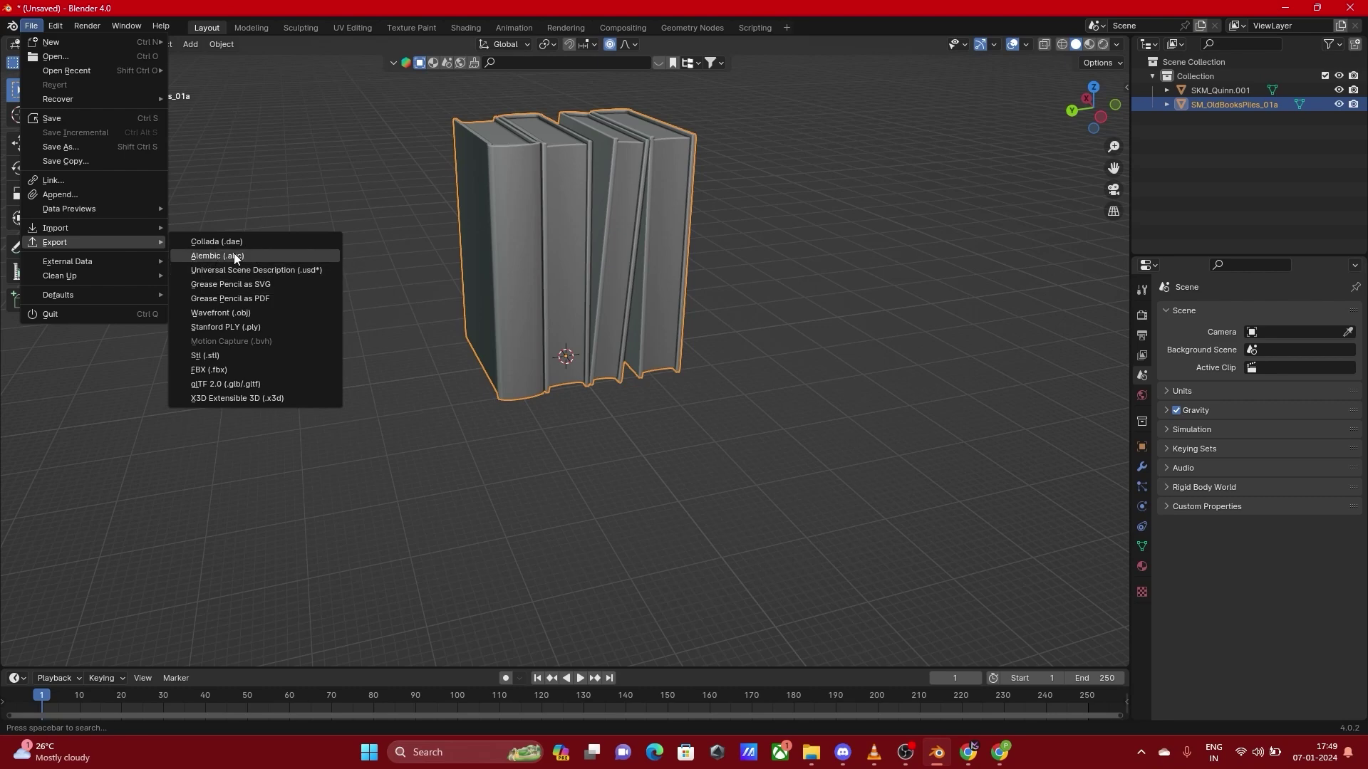
{"action": "key", "text": "Escape"}
{"action": "left_click", "coordinate": [28, 27]}
{"action": "mouse_move", "coordinate": [103, 276]}
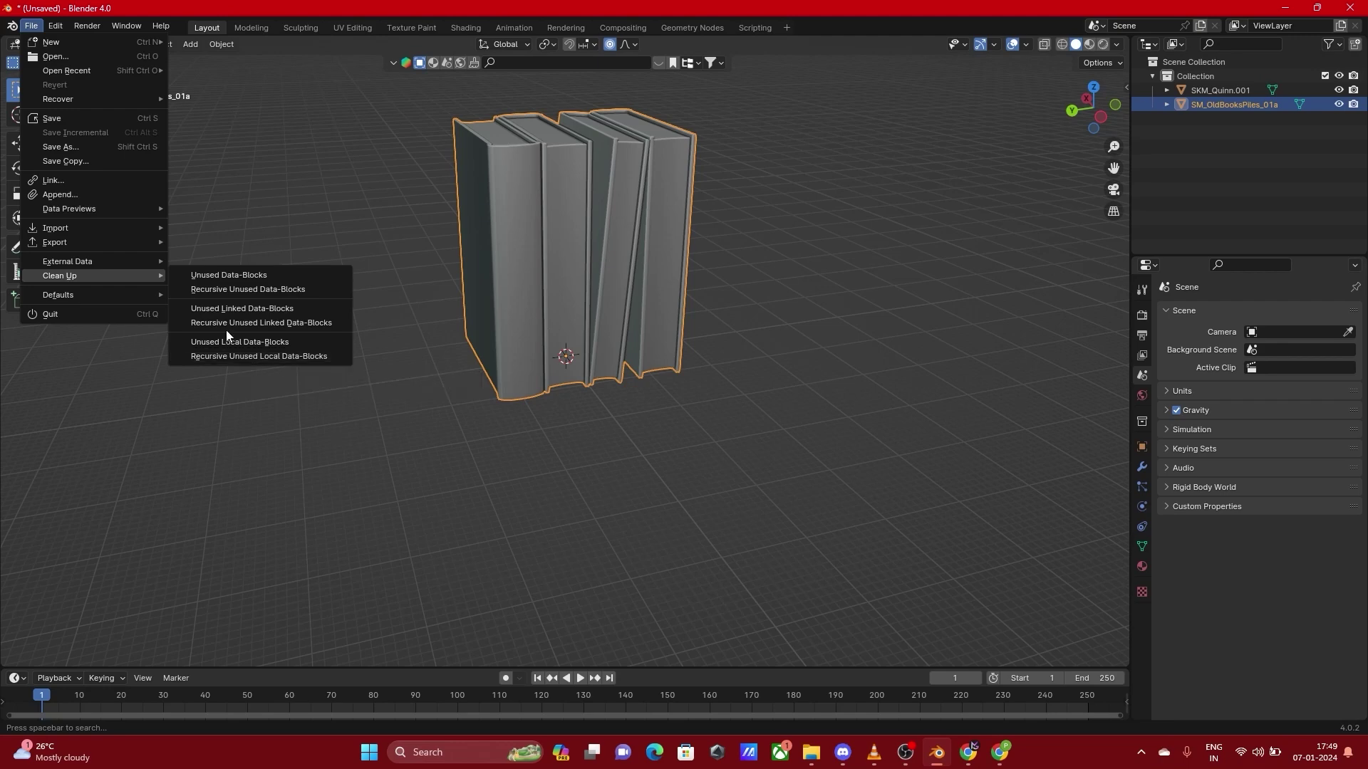
{"action": "mouse_move", "coordinate": [123, 297]}
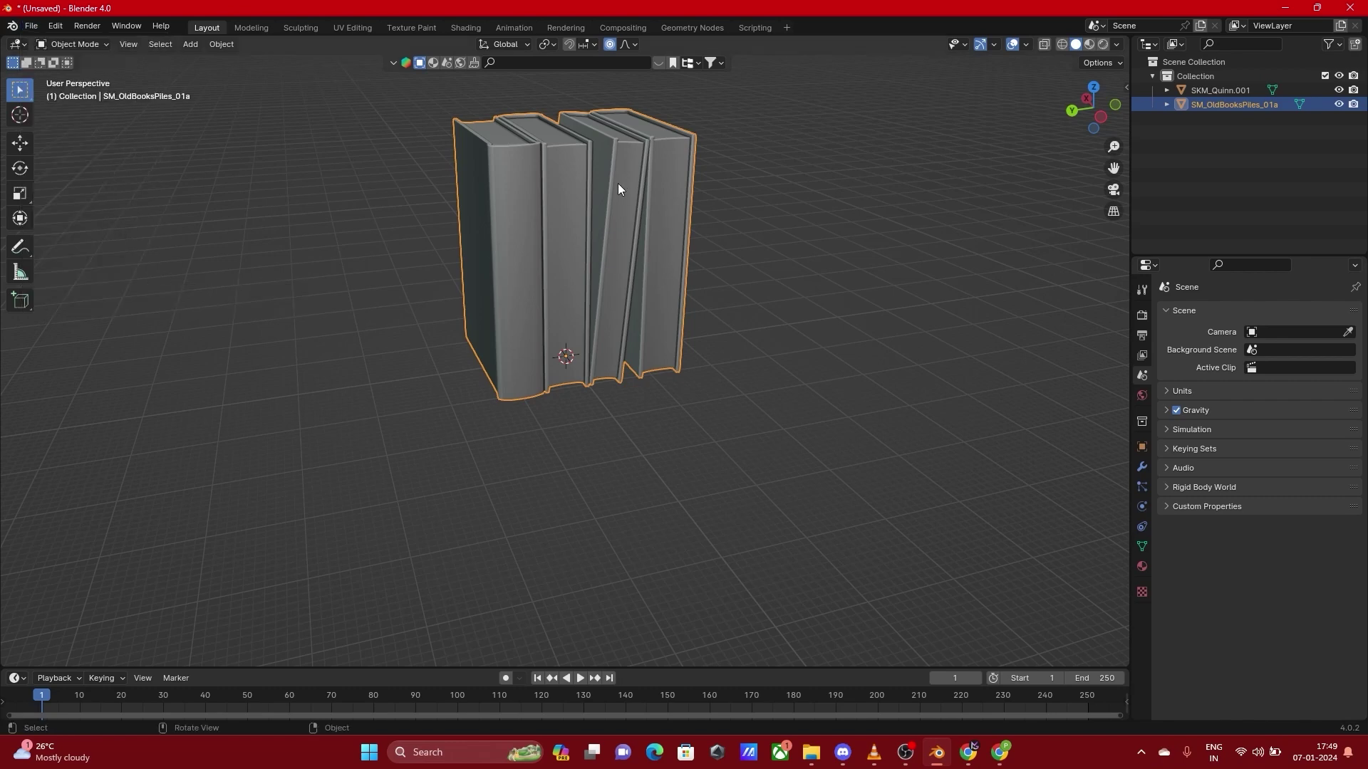
Delete the appended book stack and bring the mannequin back into view
{"action": "key", "text": "x"}
{"action": "left_click", "coordinate": [587, 292]}
{"action": "middle_click_drag", "start_coordinate": [375, 365], "coordinate": [536, 363]}
{"action": "scroll", "coordinate": [573, 518], "scroll_direction": "up", "scroll_amount": 10}
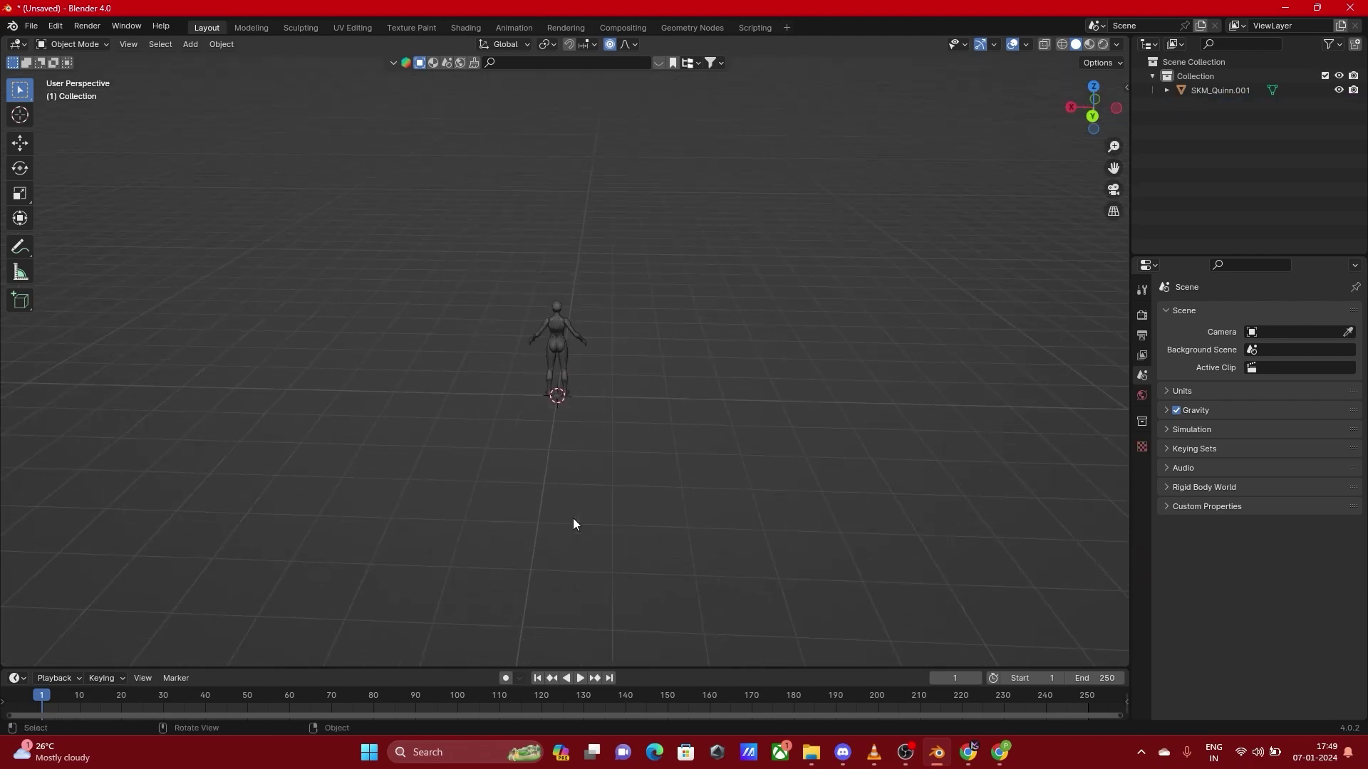
{"action": "middle_click_drag", "start_coordinate": [474, 485], "coordinate": [785, 436]}
Delete the mannequin from the scene
{"action": "left_click", "coordinate": [620, 283]}
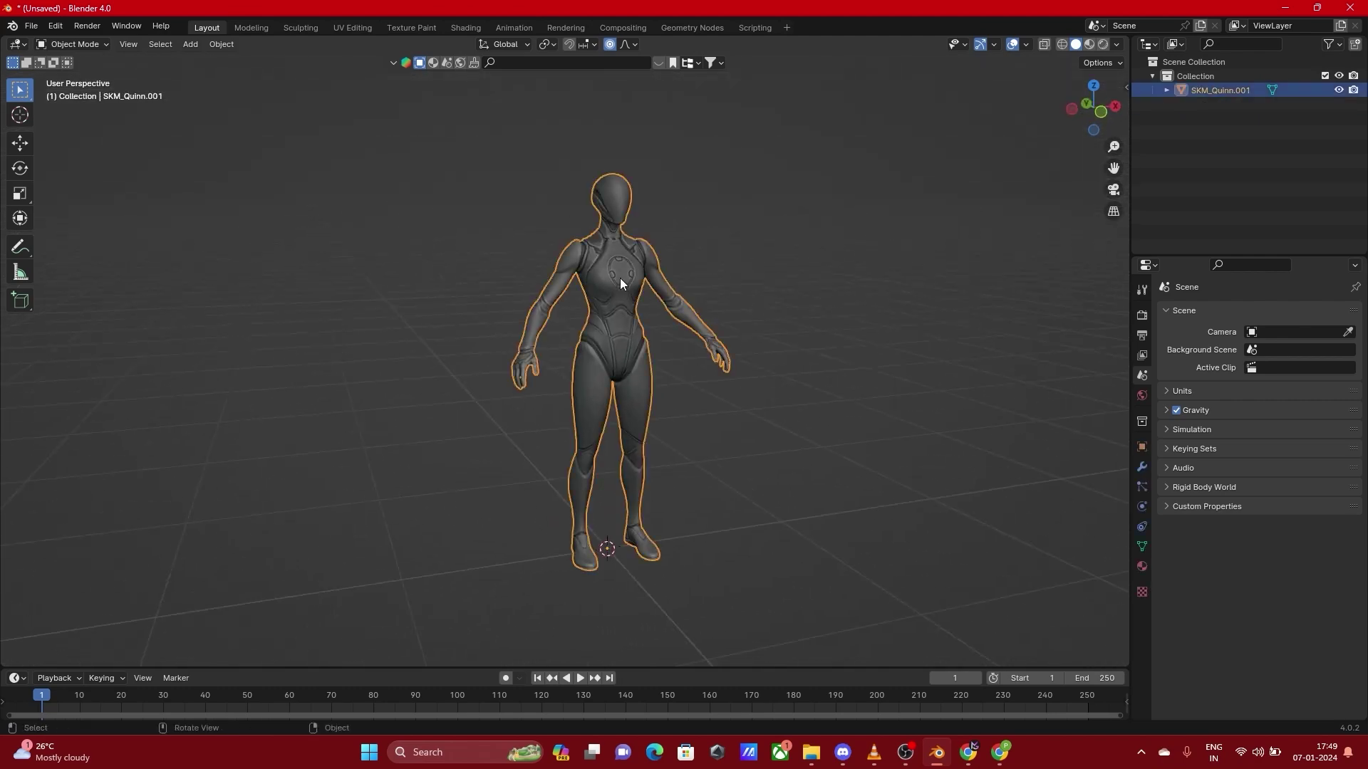
{"action": "key", "text": "Delete"}
{"action": "middle_click_drag", "start_coordinate": [614, 322], "coordinate": [608, 406], "text": "shift"}
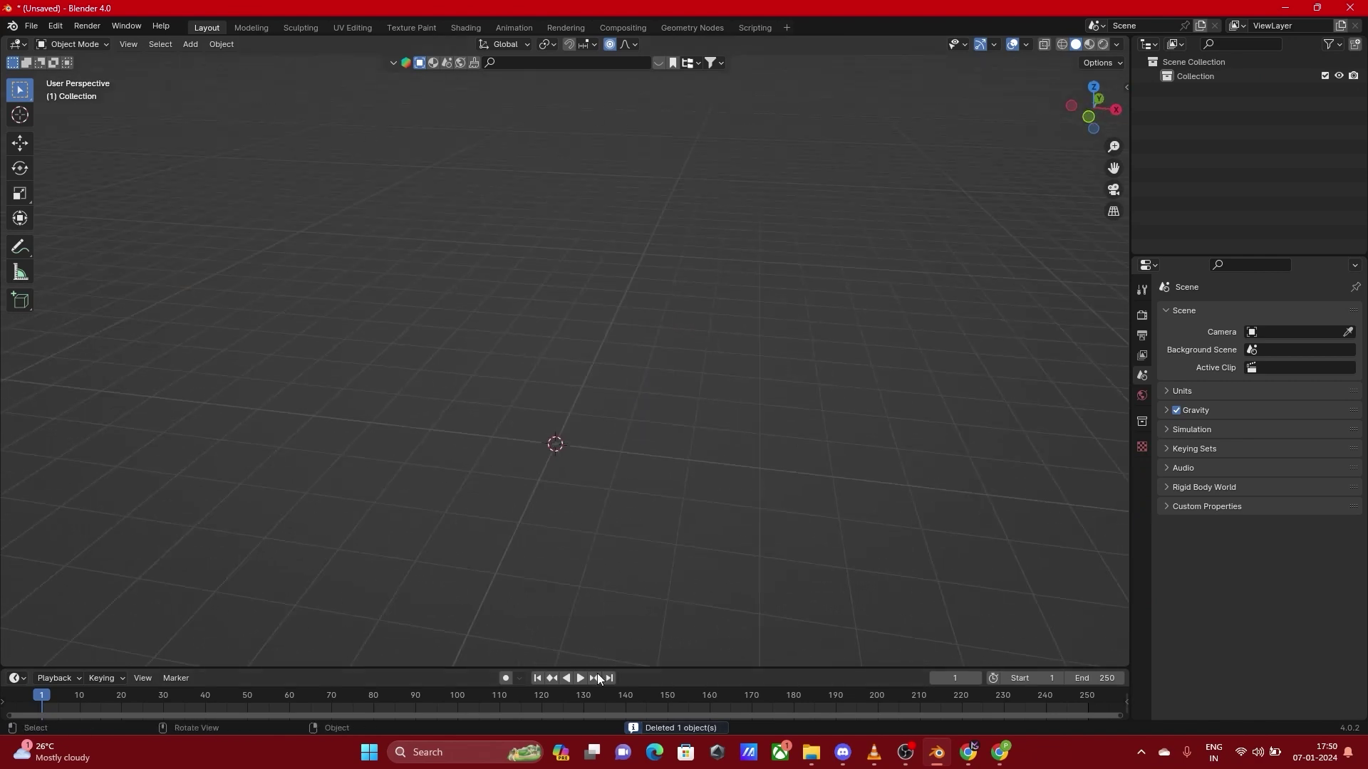
{"action": "left_click", "coordinate": [29, 25]}
{"action": "key", "text": "Escape"}
Undo the deletion of the mannequin
{"action": "key", "text": "ctrl+z"}
{"action": "left_click", "coordinate": [514, 461]}
{"action": "scroll", "coordinate": [650, 546], "scroll_direction": "up", "scroll_amount": 6}
{"action": "left_click", "coordinate": [643, 259]}
{"action": "left_click", "coordinate": [773, 284]}
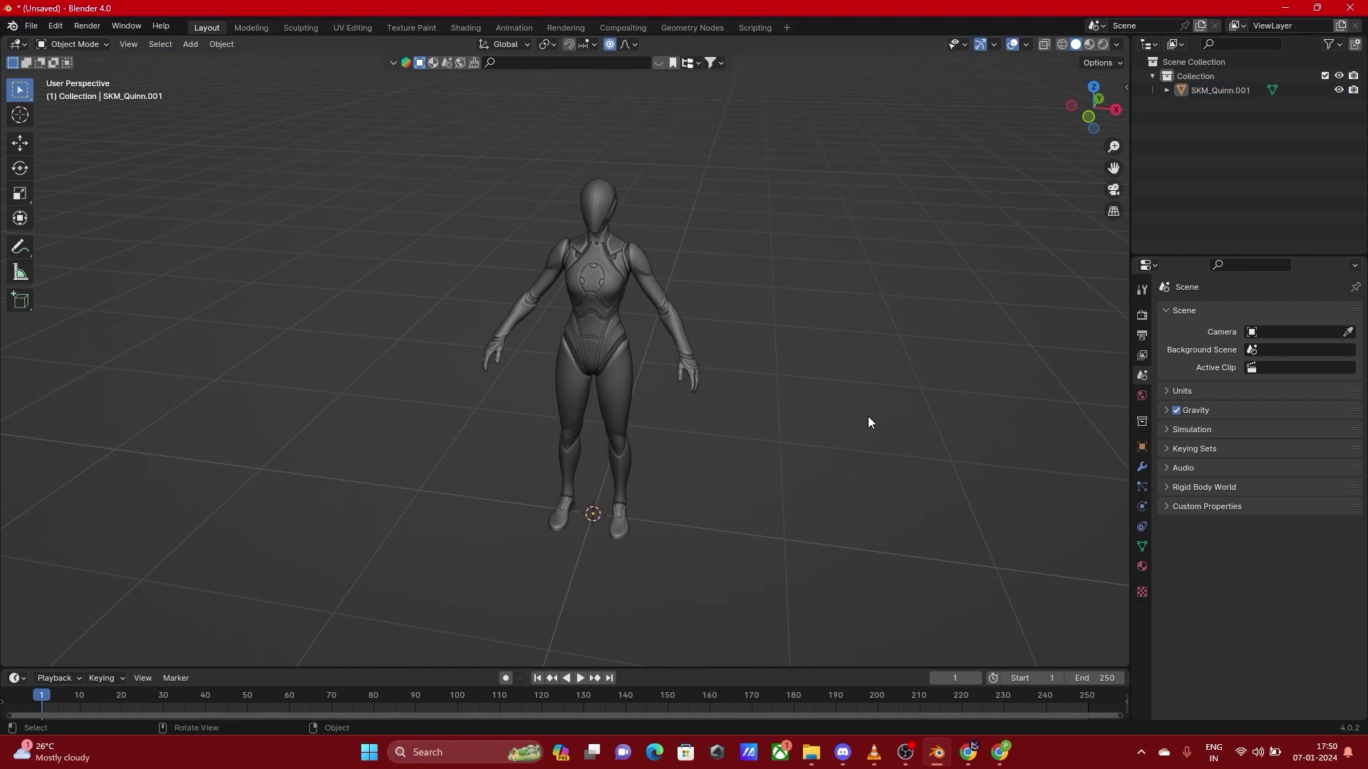
Switch the viewport to the front orthographic view and select the mannequin
{"action": "left_click", "coordinate": [640, 342]}
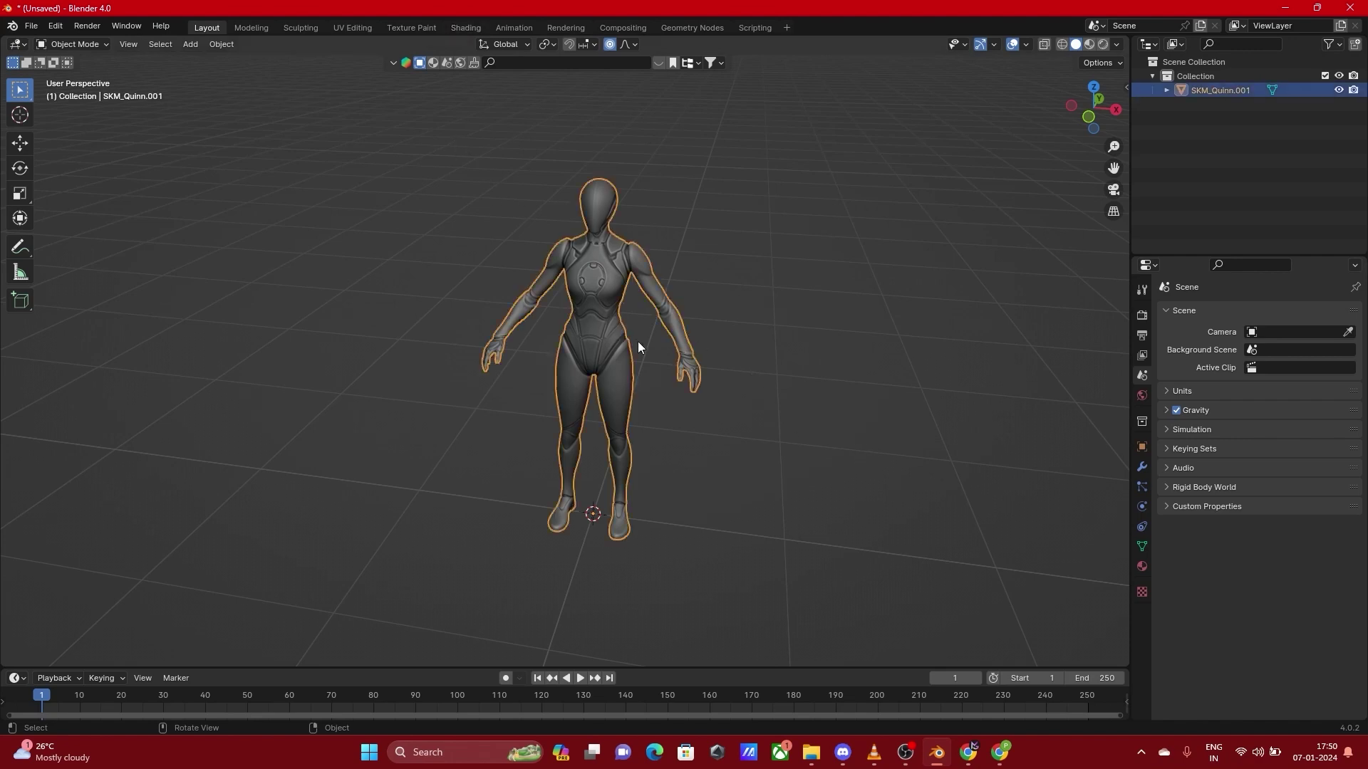
{"action": "key", "text": "grave"}
{"action": "left_click", "coordinate": [600, 326]}
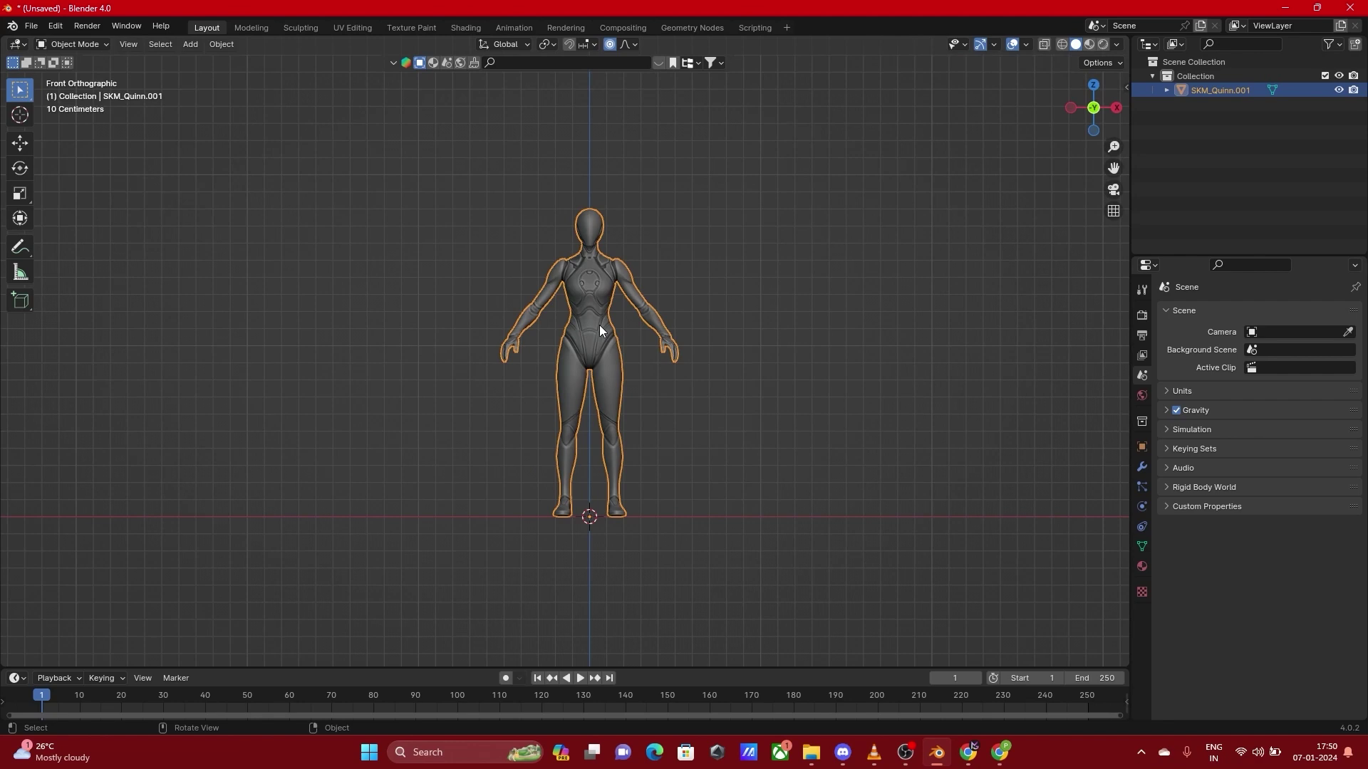
{"action": "left_click", "coordinate": [780, 387]}
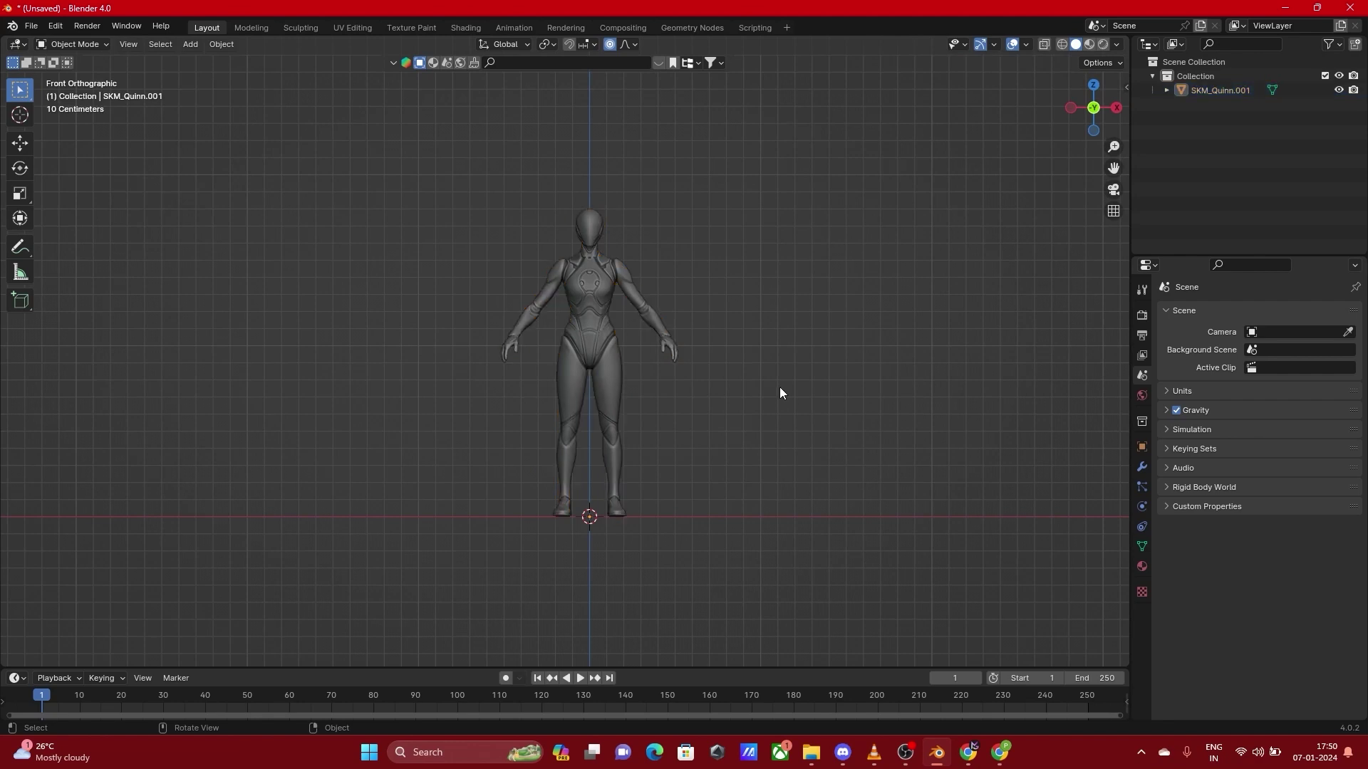
{"action": "left_click", "coordinate": [605, 310]}
Save the current mannequin scene as the default startup file
{"action": "left_click", "coordinate": [31, 25]}
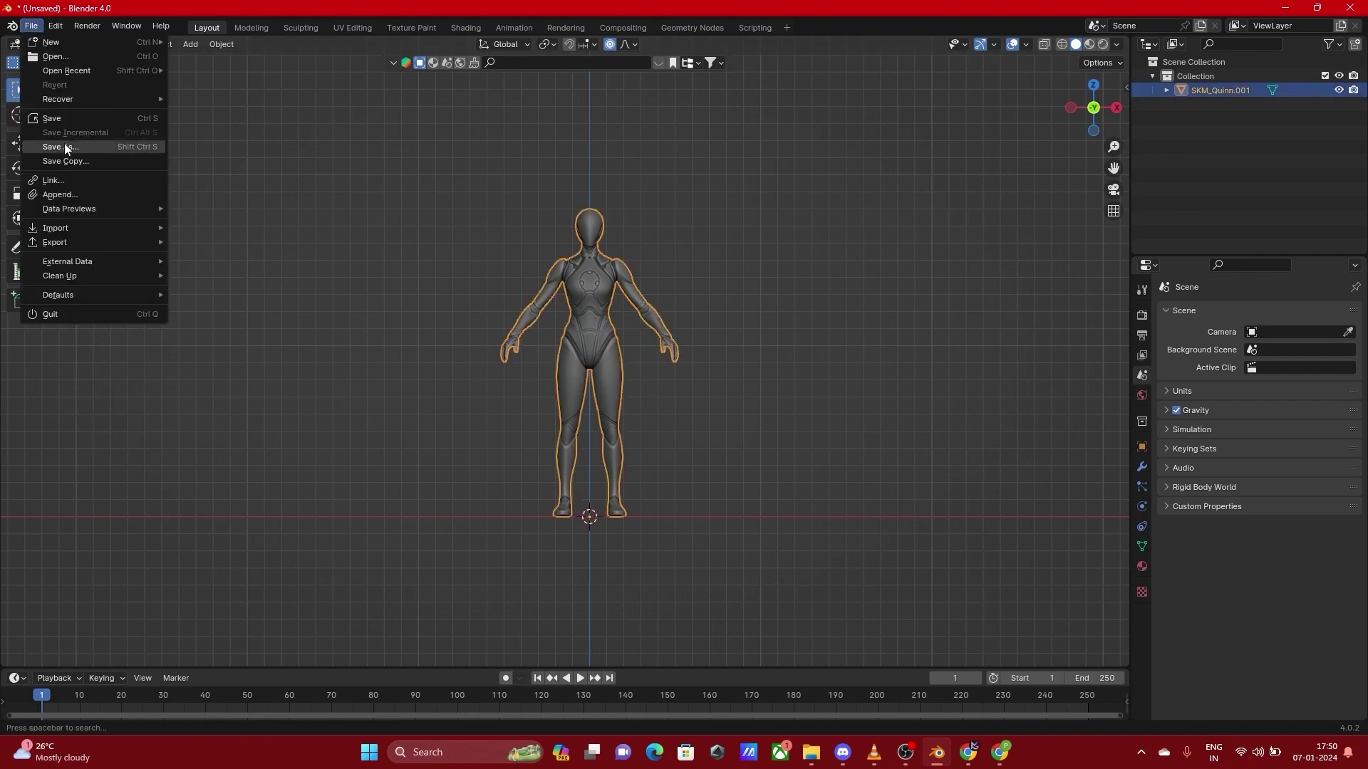
{"action": "mouse_move", "coordinate": [61, 296]}
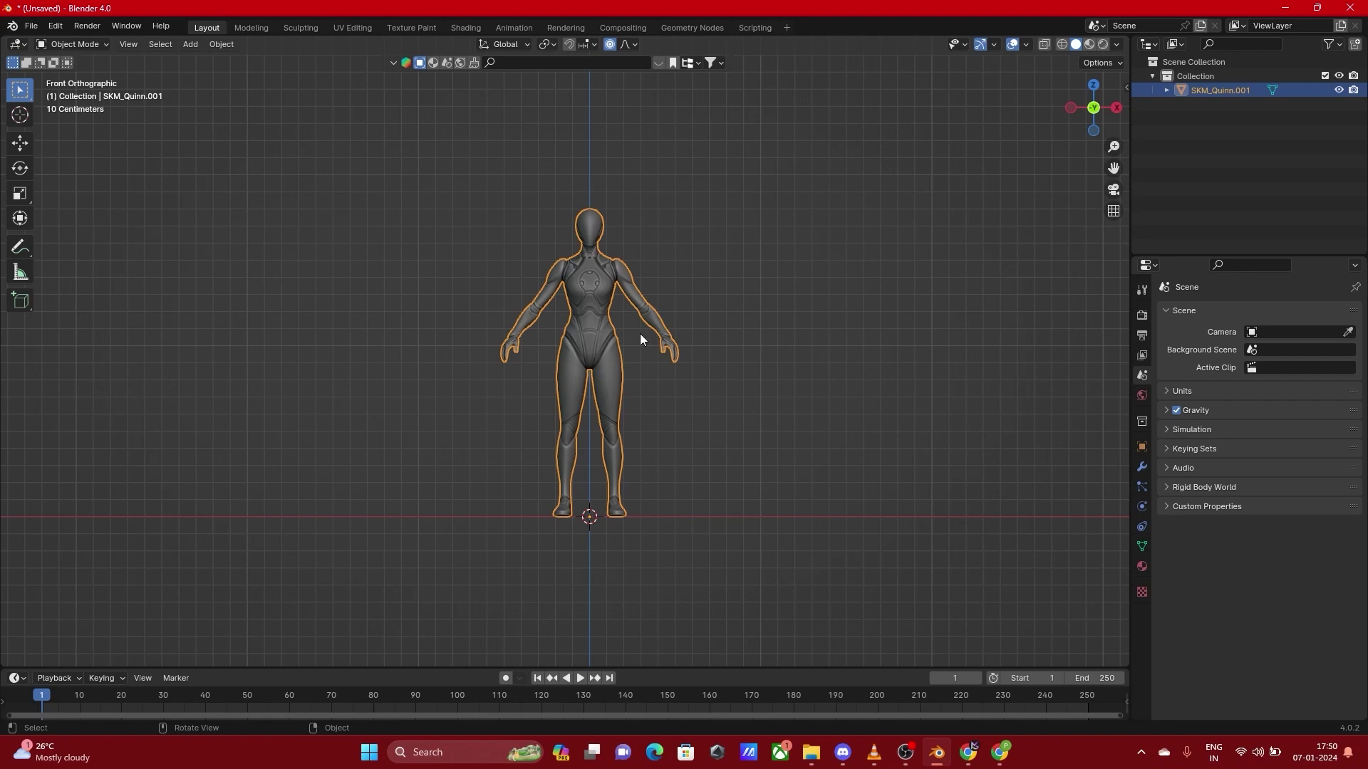
{"action": "left_click", "coordinate": [32, 25]}
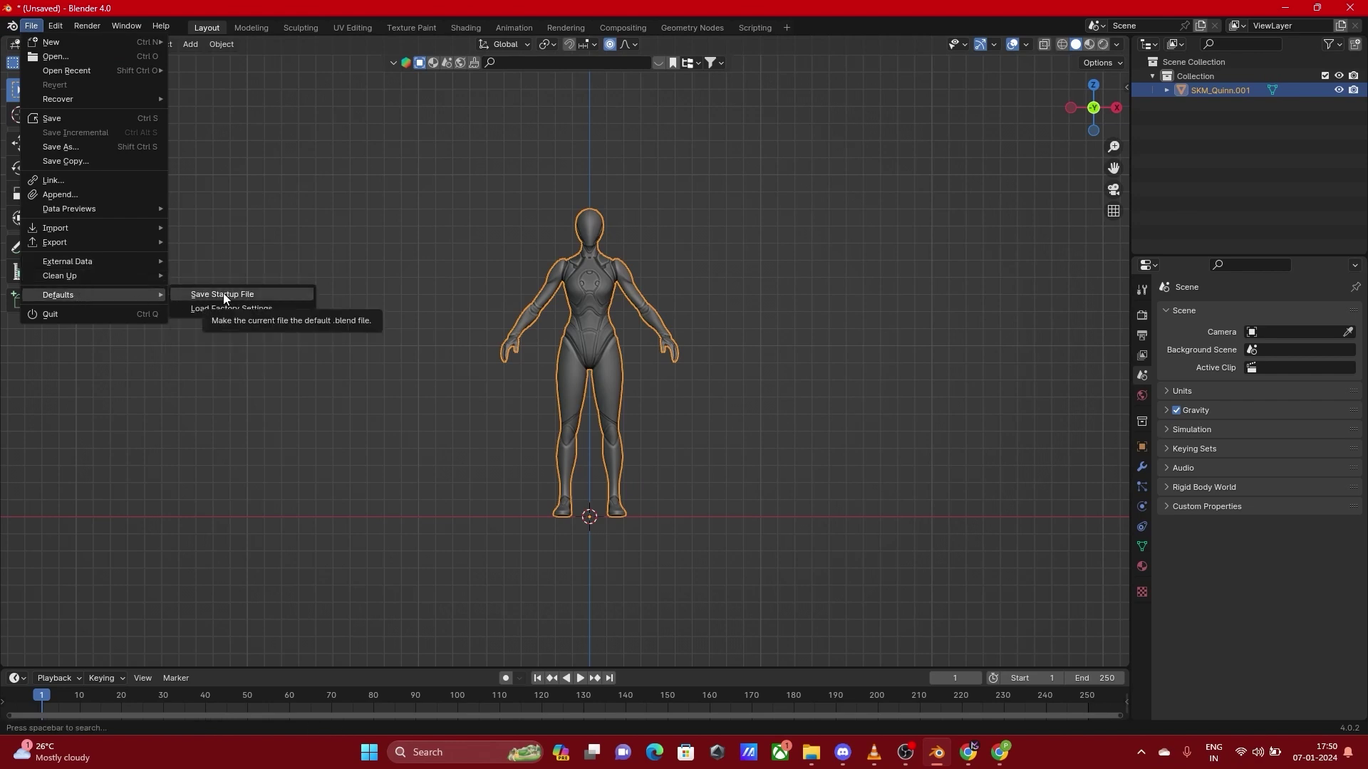
{"action": "left_click", "coordinate": [215, 293]}
{"action": "left_click", "coordinate": [203, 447]}
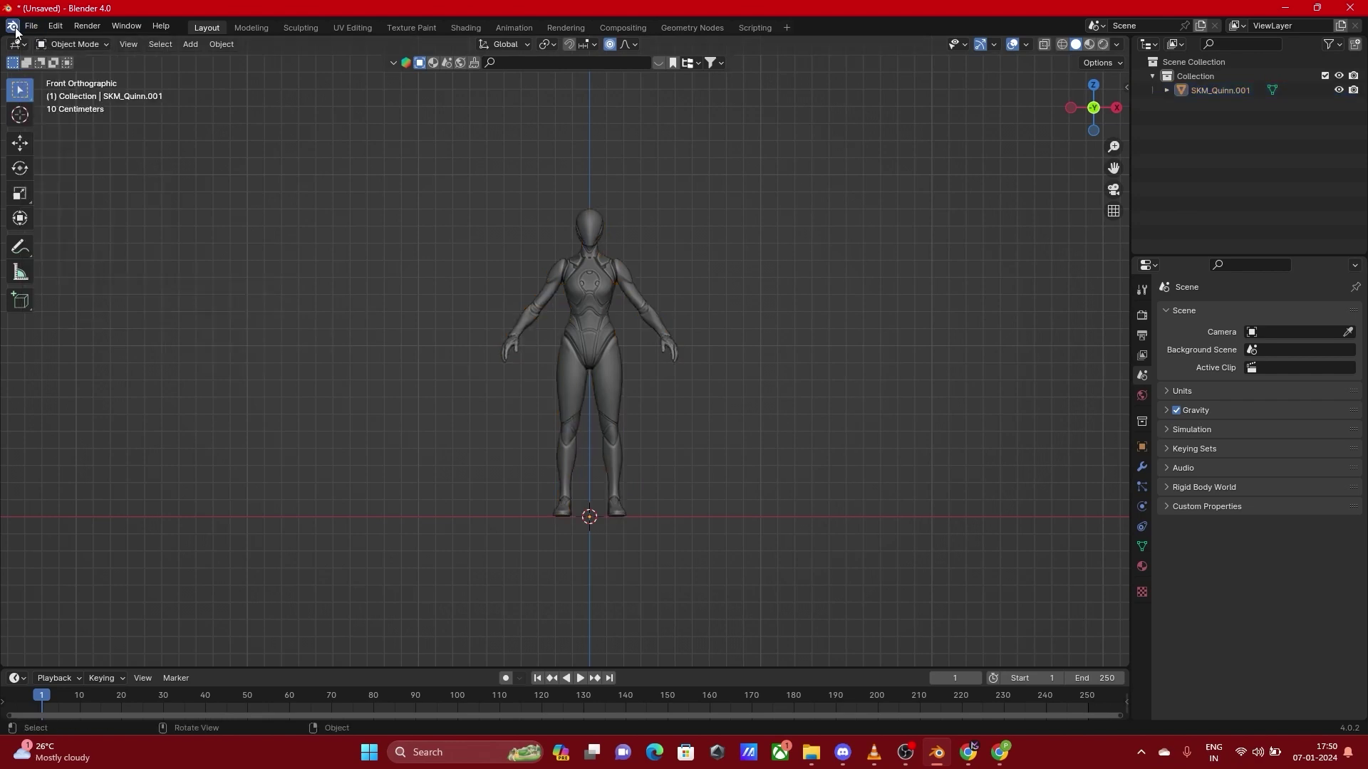
{"action": "left_click", "coordinate": [31, 26]}
{"action": "mouse_move", "coordinate": [62, 41]}
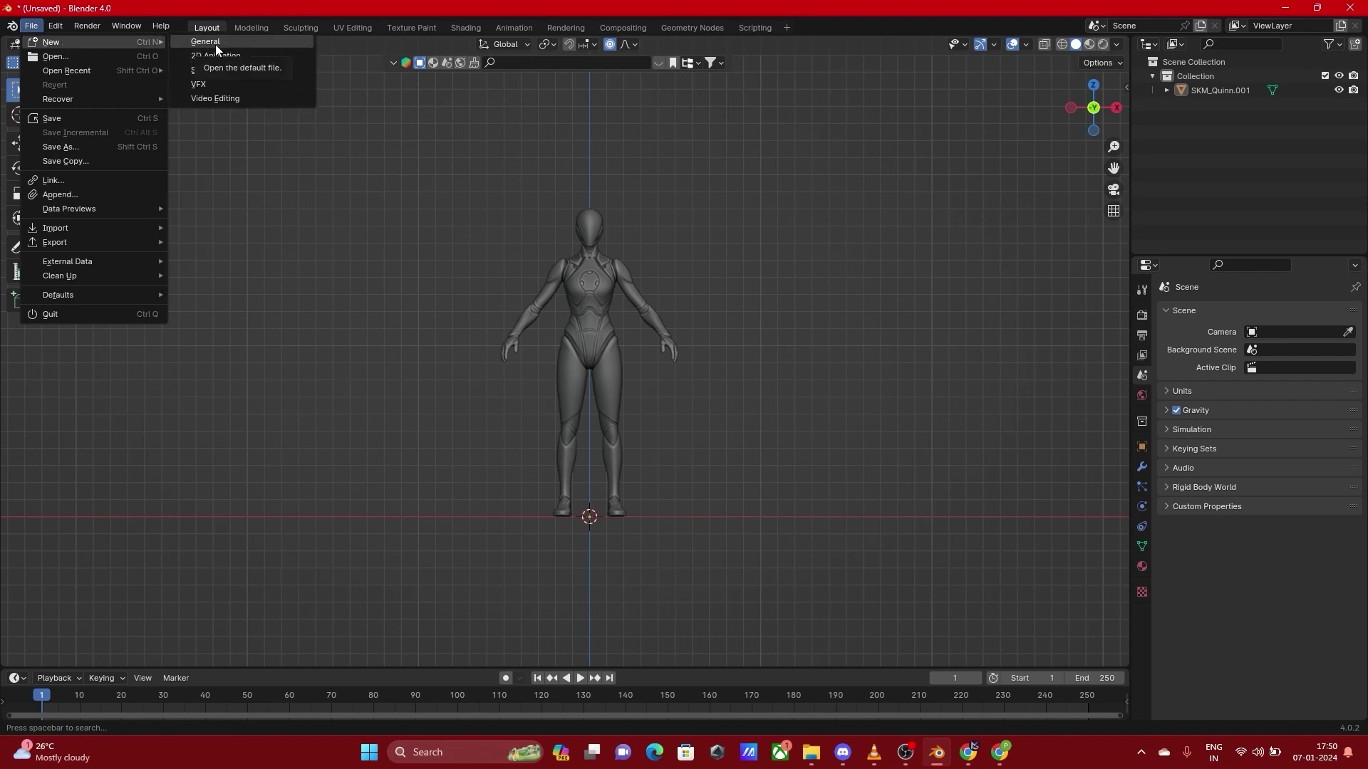
{"action": "left_click", "coordinate": [47, 41]}
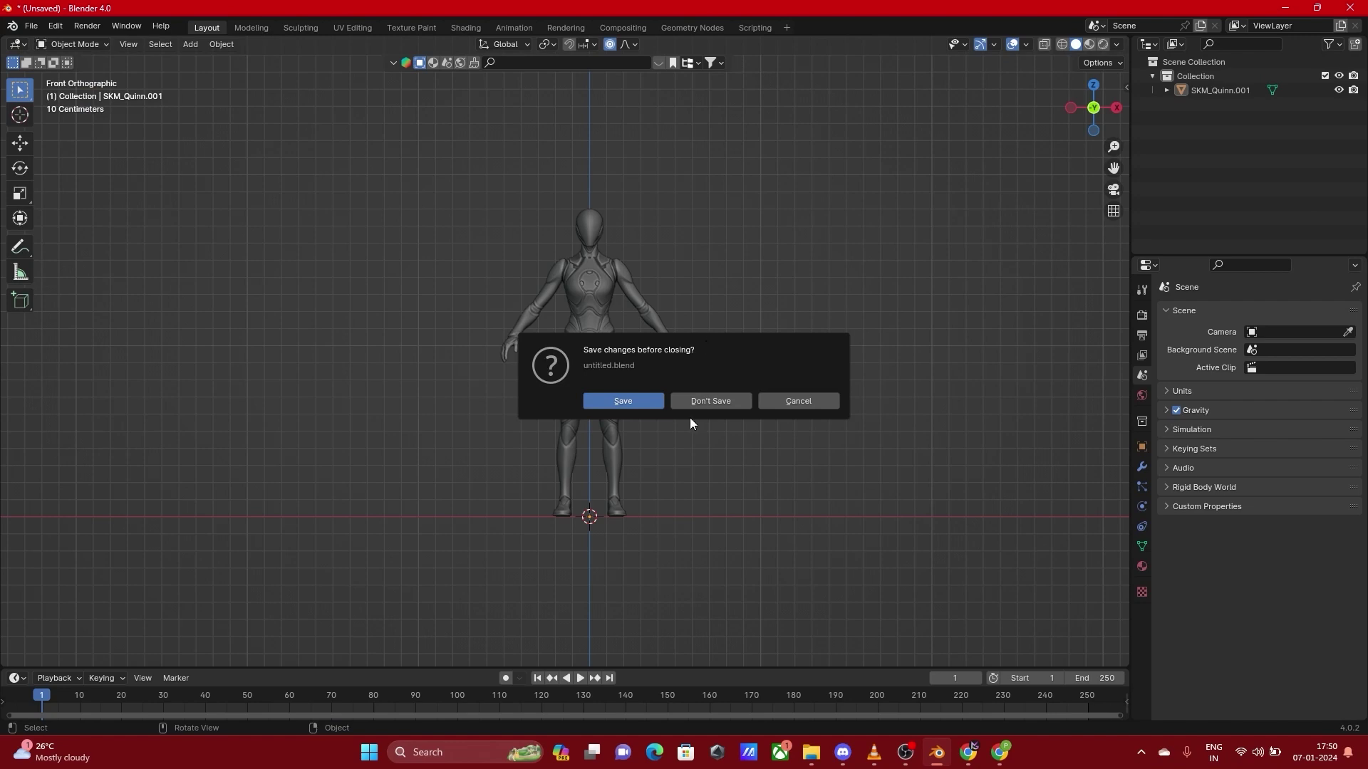
{"action": "left_click", "coordinate": [801, 401]}
Create a new General file, discarding the unsaved changes to the current mannequin scene
{"action": "left_click", "coordinate": [31, 25]}
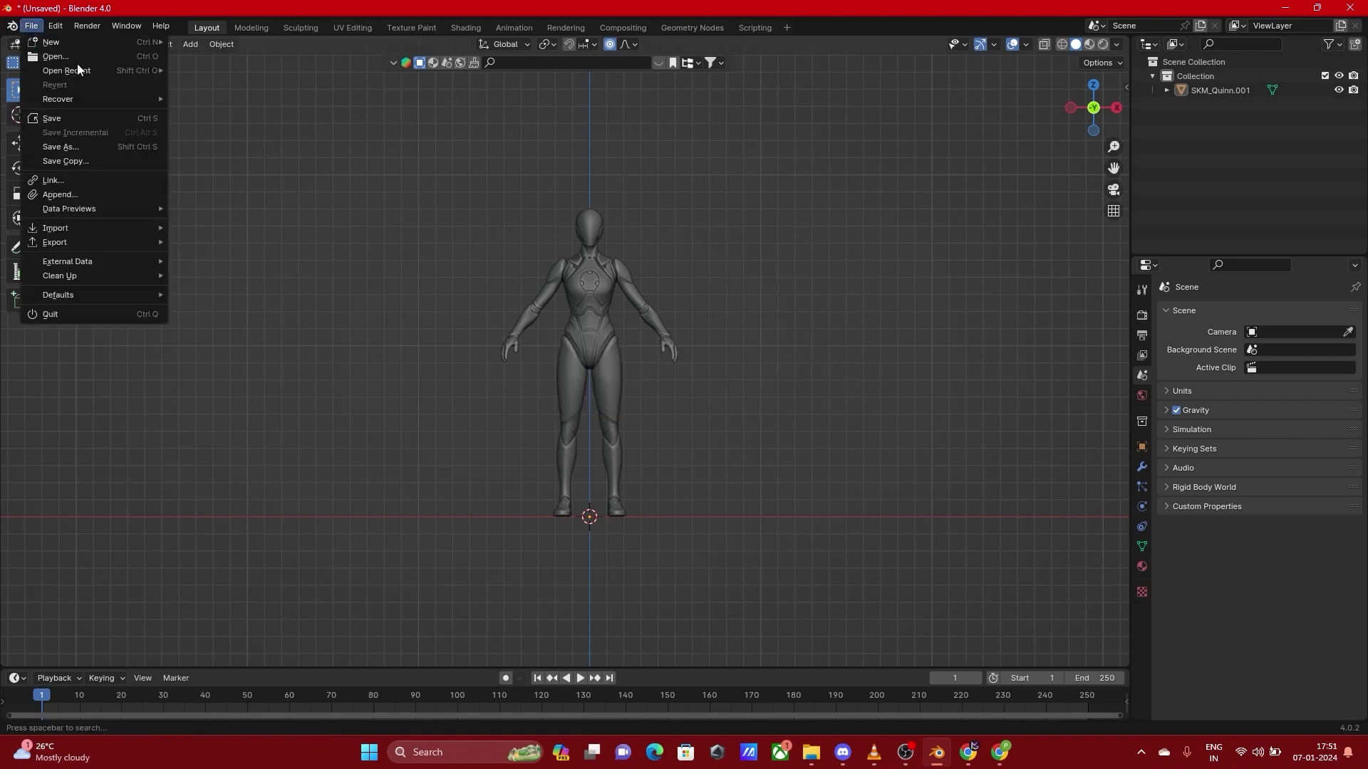
{"action": "mouse_move", "coordinate": [90, 43]}
{"action": "left_click", "coordinate": [215, 42]}
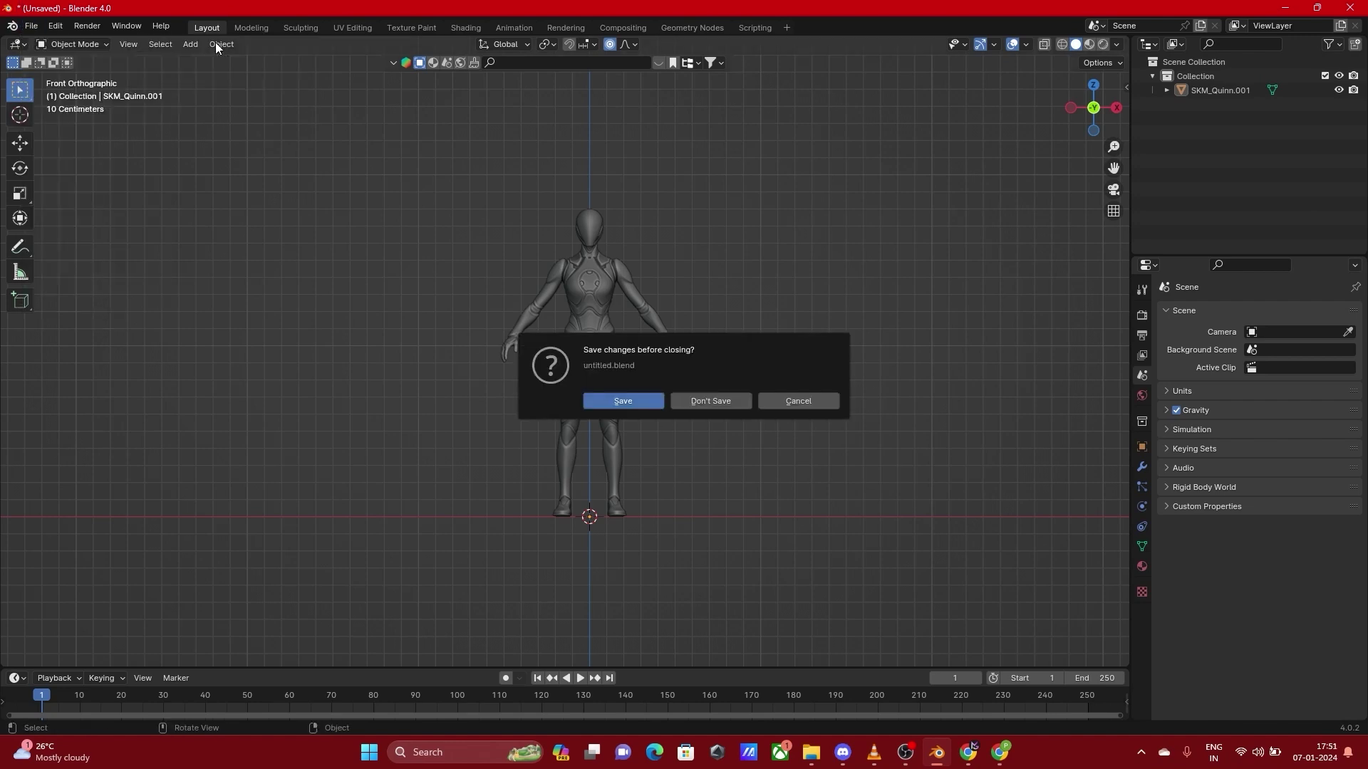
{"action": "left_click", "coordinate": [700, 400]}
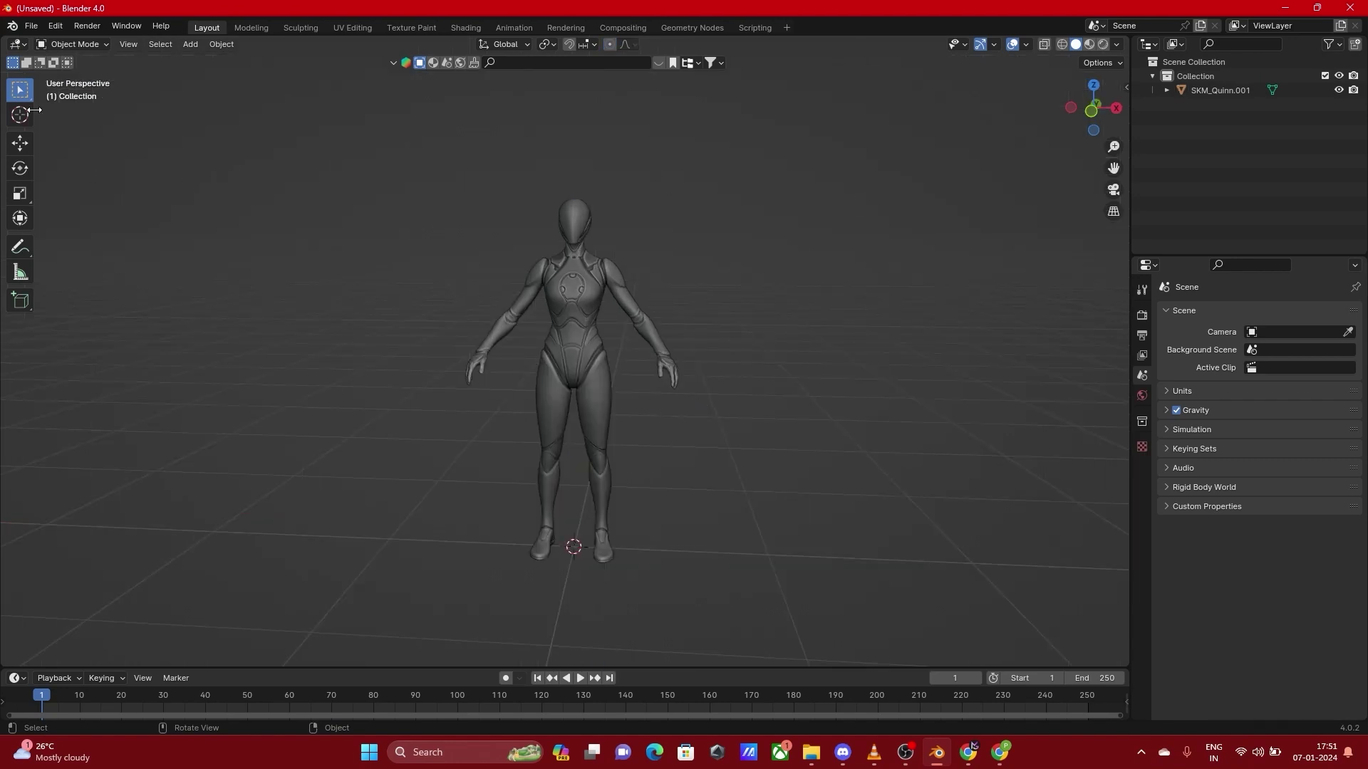
{"action": "left_click", "coordinate": [31, 25]}
{"action": "mouse_move", "coordinate": [105, 296]}
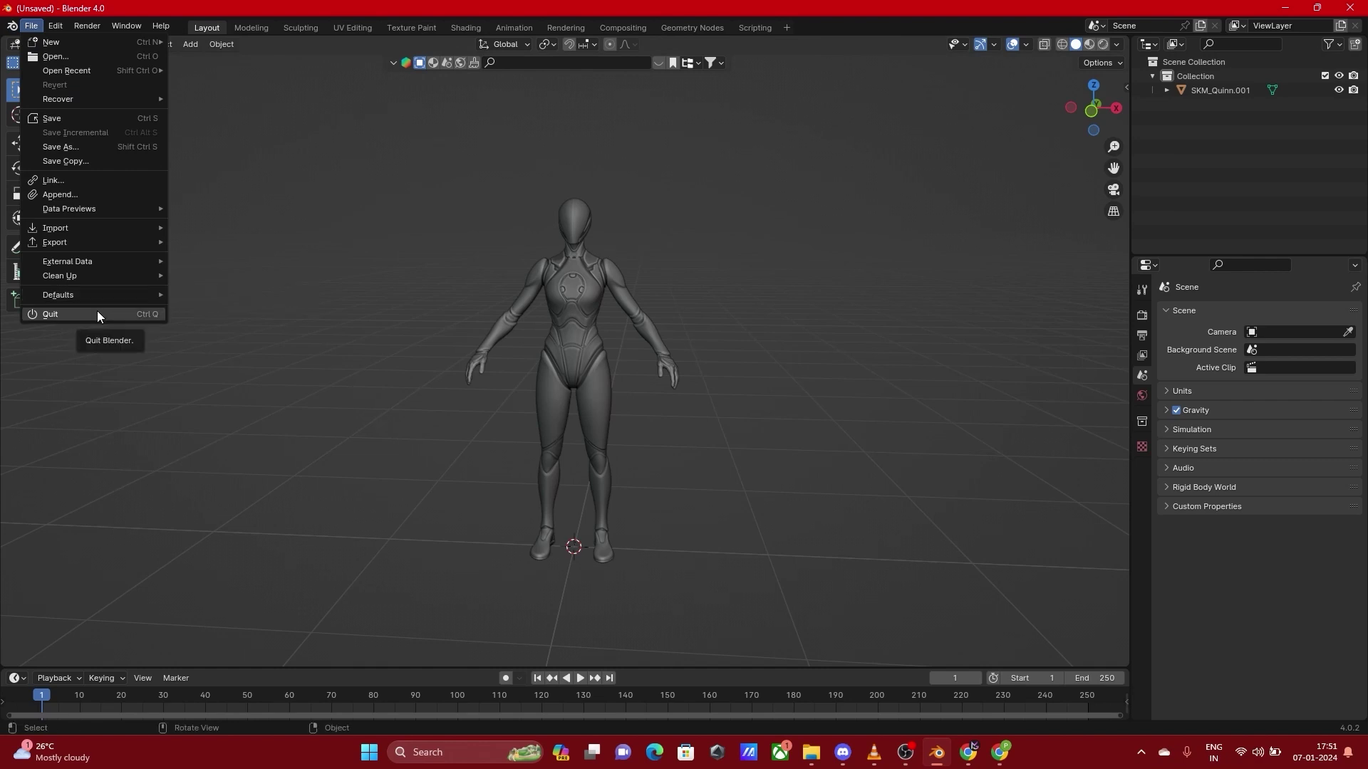
{"action": "left_click", "coordinate": [58, 25]}
{"action": "left_click", "coordinate": [56, 27]}
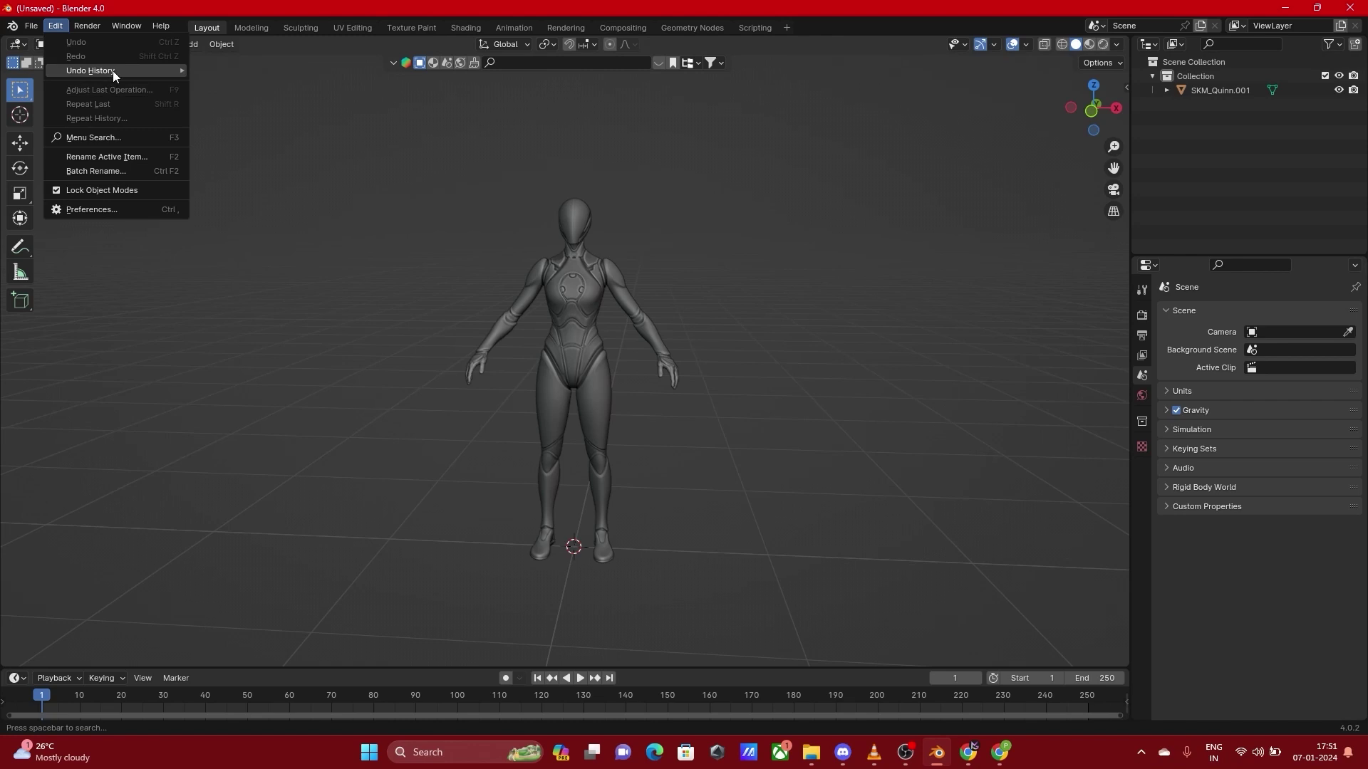
{"action": "mouse_move", "coordinate": [112, 70]}
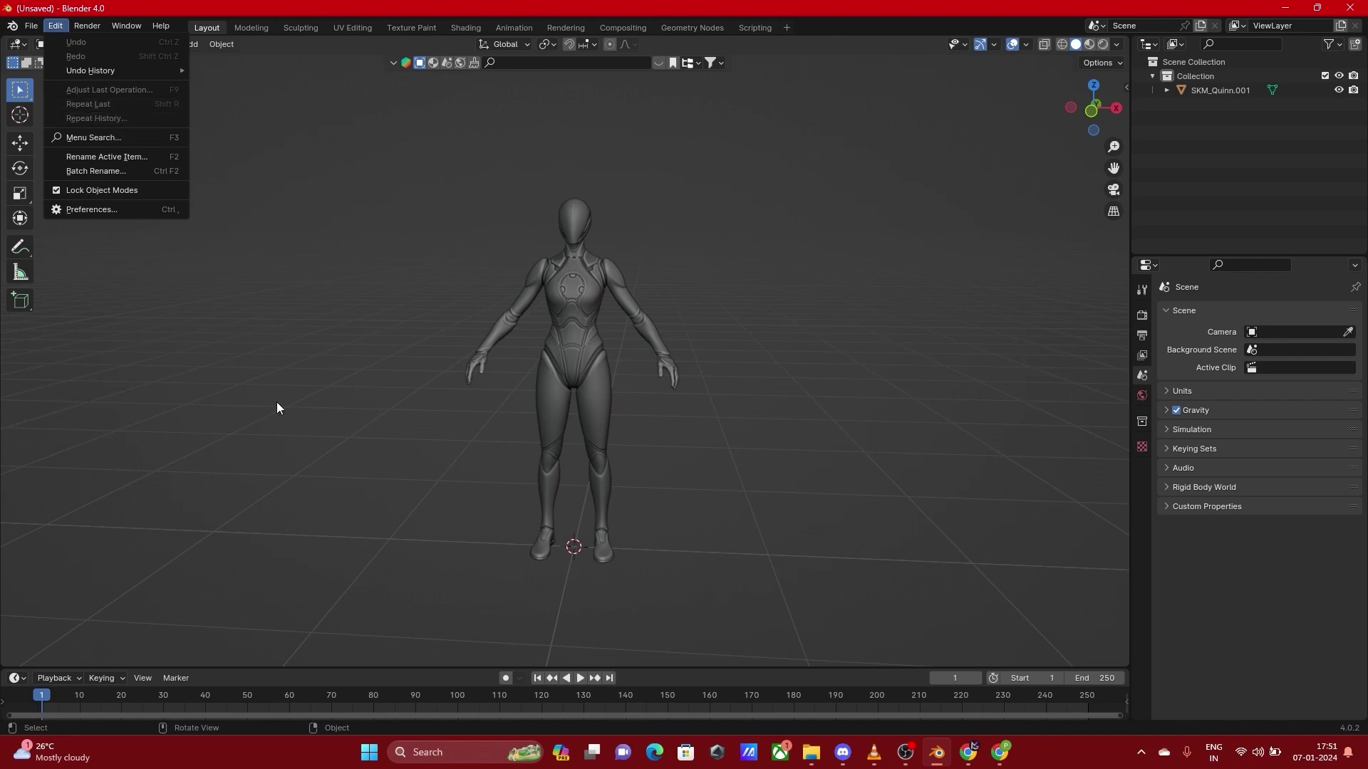
Duplicate the mannequin along the X axis and place the copy beside the original
{"action": "left_click", "coordinate": [609, 386]}
{"action": "right_click", "coordinate": [641, 390]}
{"action": "key", "text": "shift+d"}
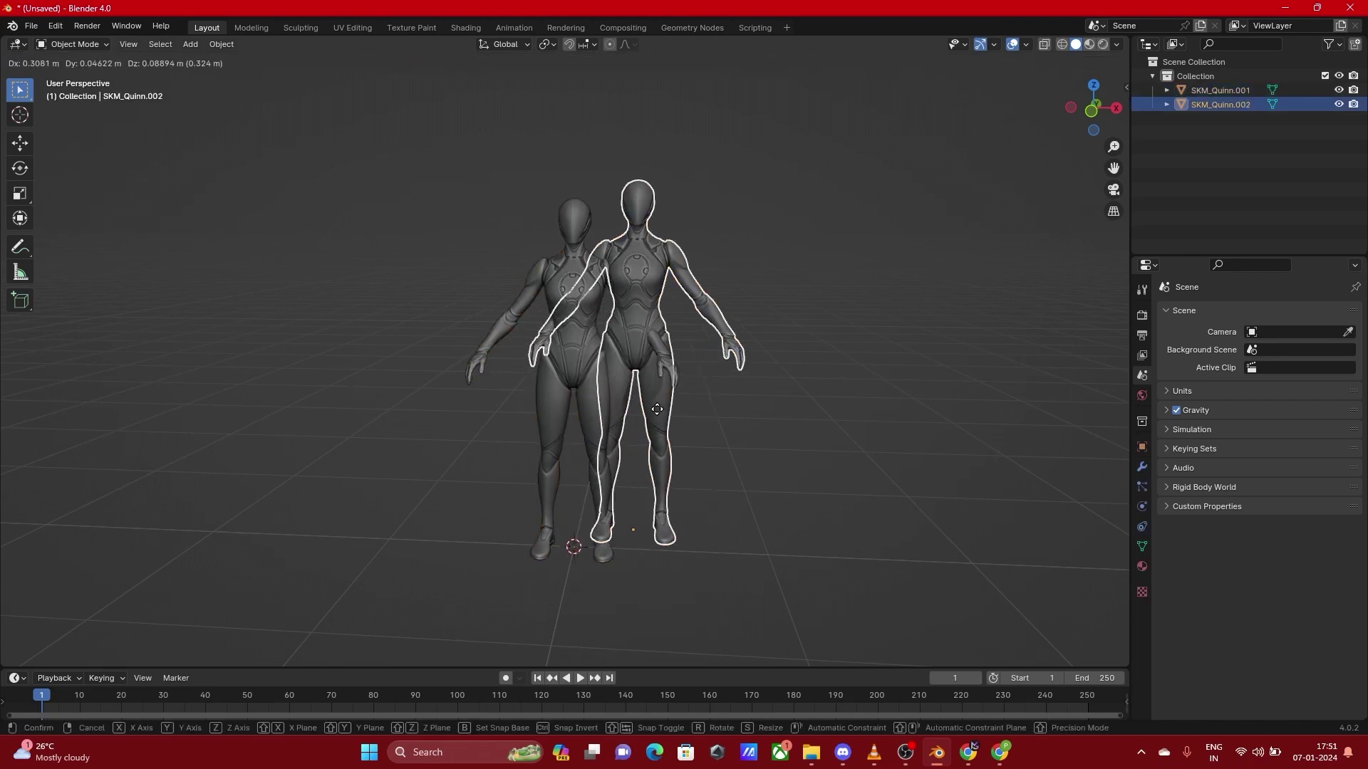
{"action": "key", "text": "x"}
{"action": "left_click", "coordinate": [784, 419]}
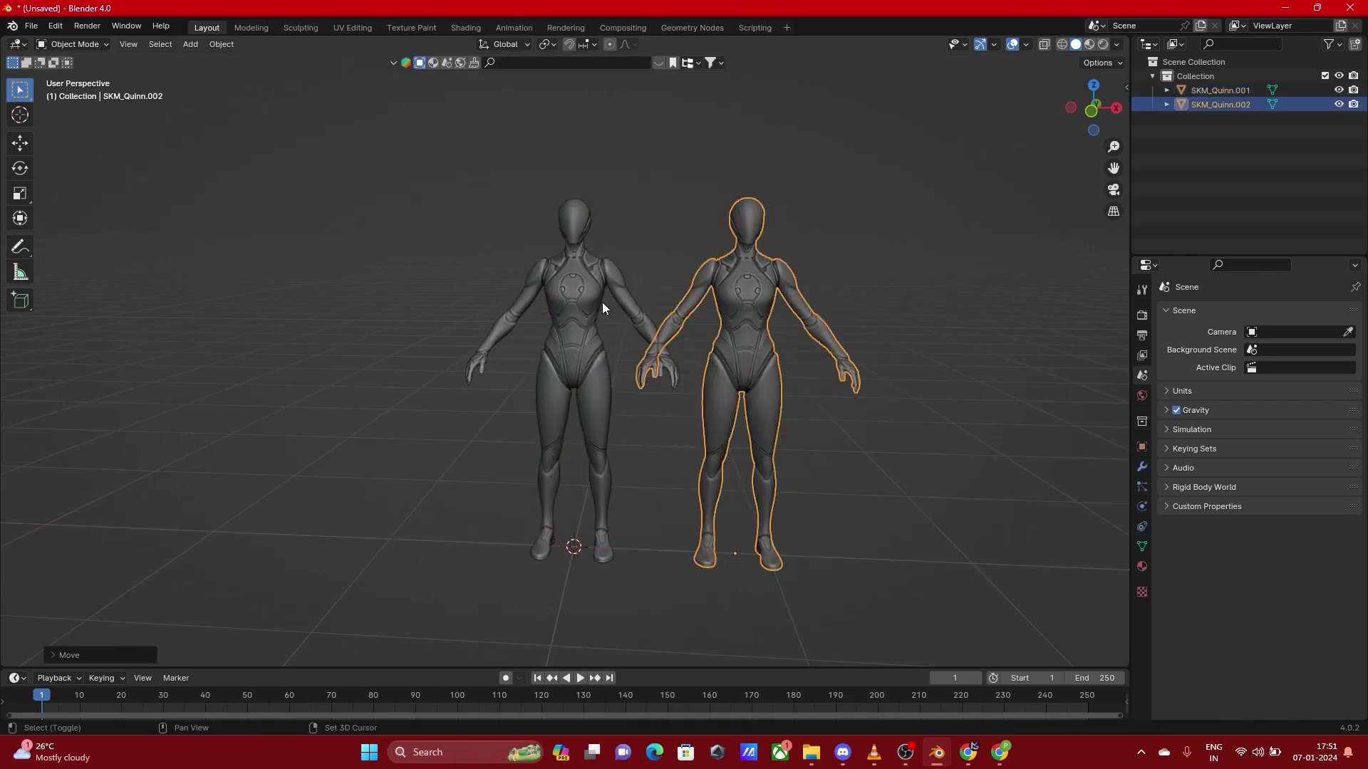
Duplicate both mannequins together along the X axis so four mannequins stand in a row
{"action": "left_click", "coordinate": [617, 307], "text": "shift"}
{"action": "key", "text": "g"}
{"action": "key", "text": "Escape"}
{"action": "key", "text": "shift+d"}
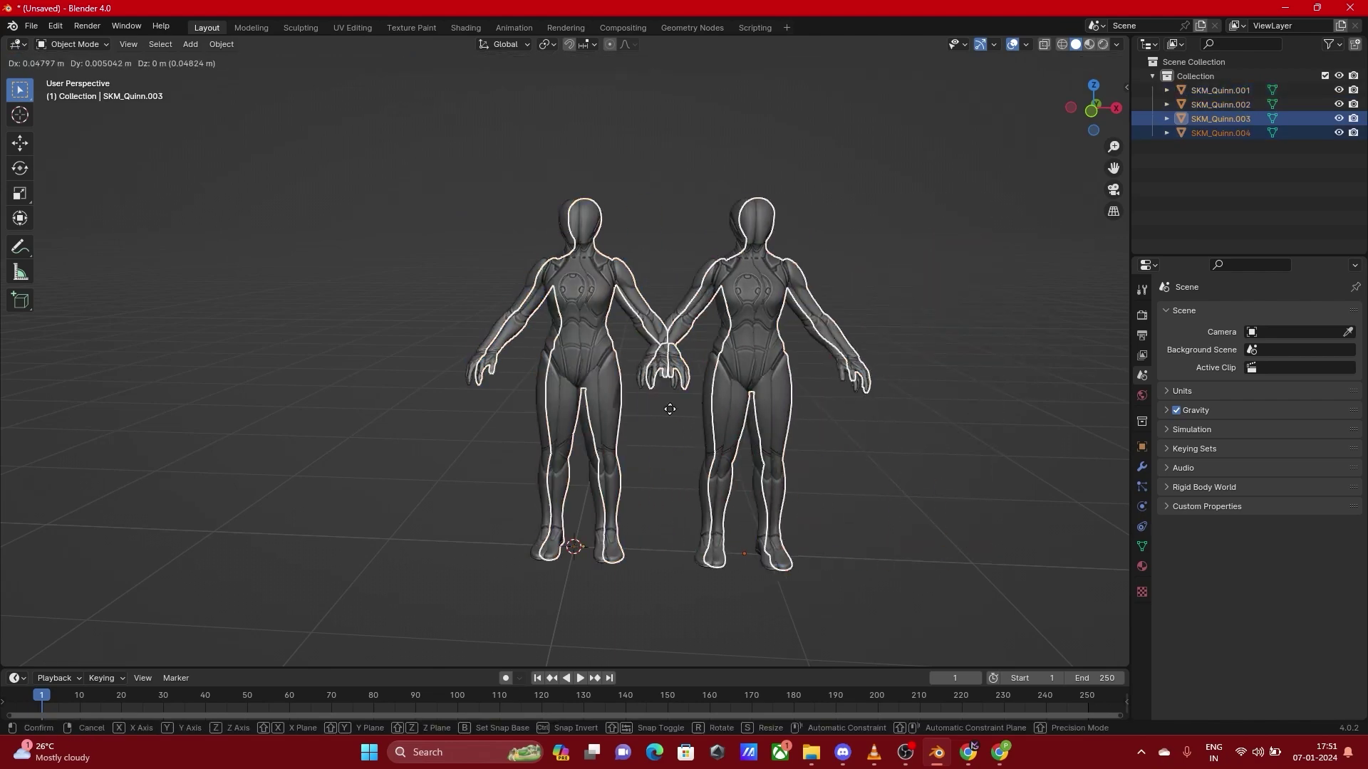
{"action": "key", "text": "x"}
{"action": "left_click", "coordinate": [869, 470]}
{"action": "scroll", "coordinate": [869, 470], "scroll_direction": "down", "scroll_amount": 2}
{"action": "middle_click_drag", "start_coordinate": [869, 470], "coordinate": [704, 439], "text": "shift"}
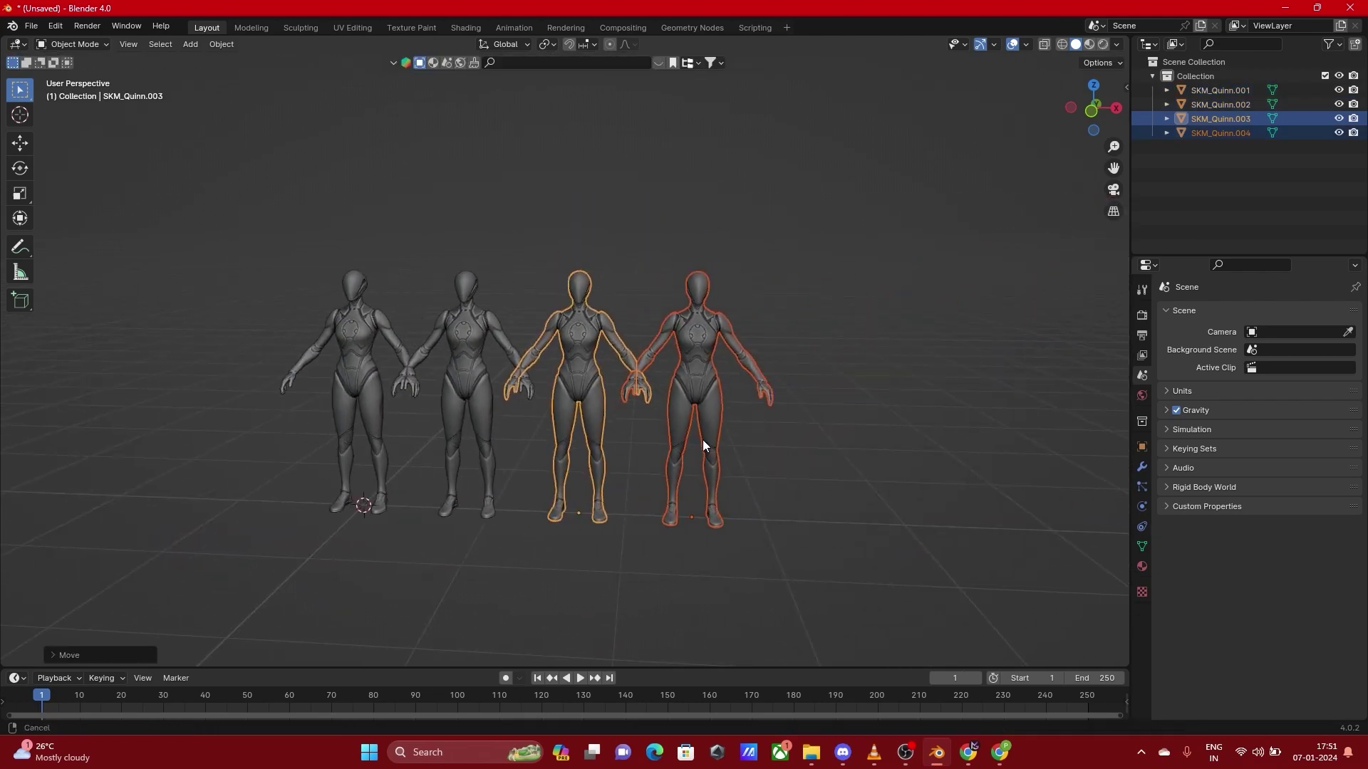
Repeat the last move many times on the mannequin at the end of the row to shift it far along X
{"action": "left_click", "coordinate": [705, 442]}
{"action": "key", "text": "shift+r"}
{"action": "key", "text": "shift+r"}
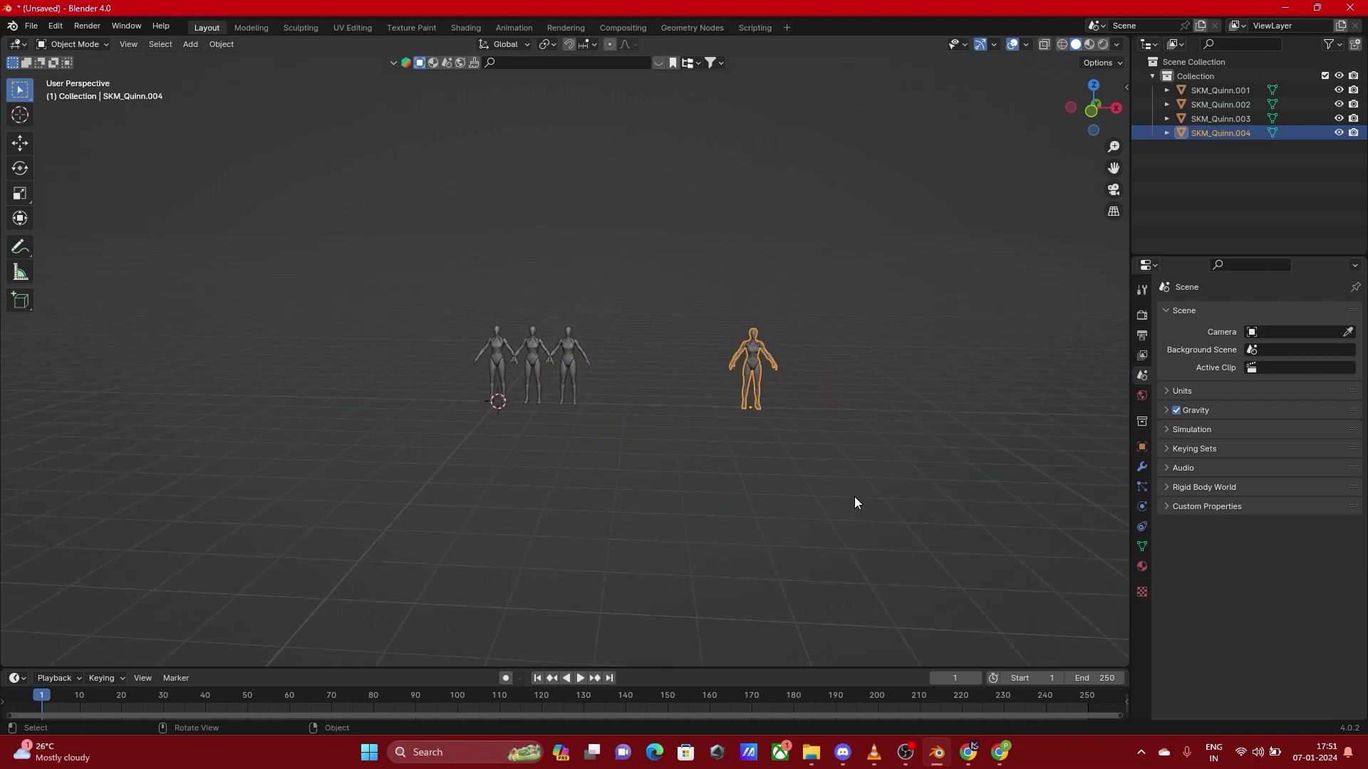
{"action": "key", "text": "shift+r"}
{"action": "key", "text": "shift+r"}
{"action": "key", "text": "shift+r"}
{"action": "key", "text": "shift+r"}
{"action": "scroll", "coordinate": [855, 503], "scroll_direction": "down", "scroll_amount": 4}
{"action": "key", "text": "shift+r"}
{"action": "key", "text": "shift+r"}
{"action": "key", "text": "shift+r"}
{"action": "key", "text": "shift+r"}
{"action": "key", "text": "shift+r"}
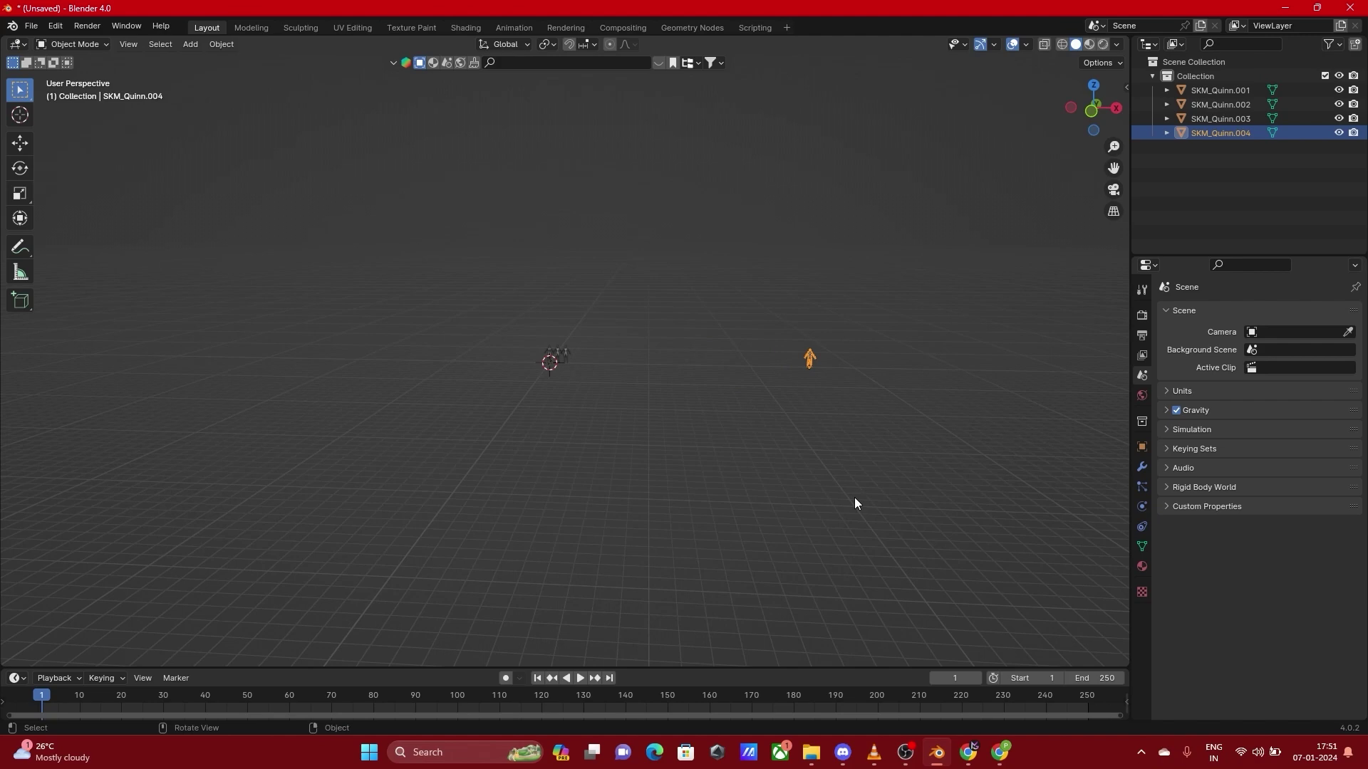
Focus on the far mannequin and duplicate it along the X axis, placing the copy beside it
{"action": "middle_click_drag", "start_coordinate": [919, 471], "coordinate": [668, 363]}
{"action": "key", "text": "grave"}
{"action": "left_click", "coordinate": [550, 530]}
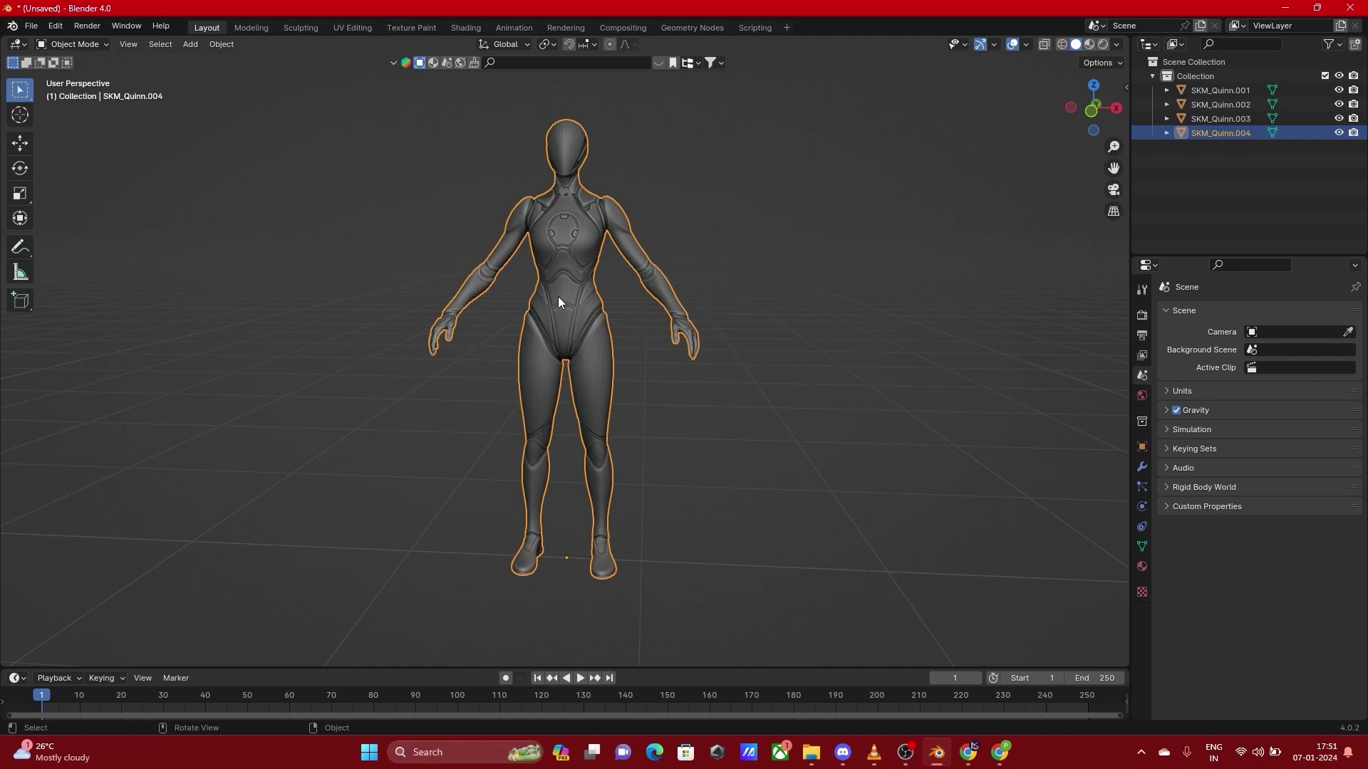
{"action": "key", "text": "shift+d"}
{"action": "key", "text": "x"}
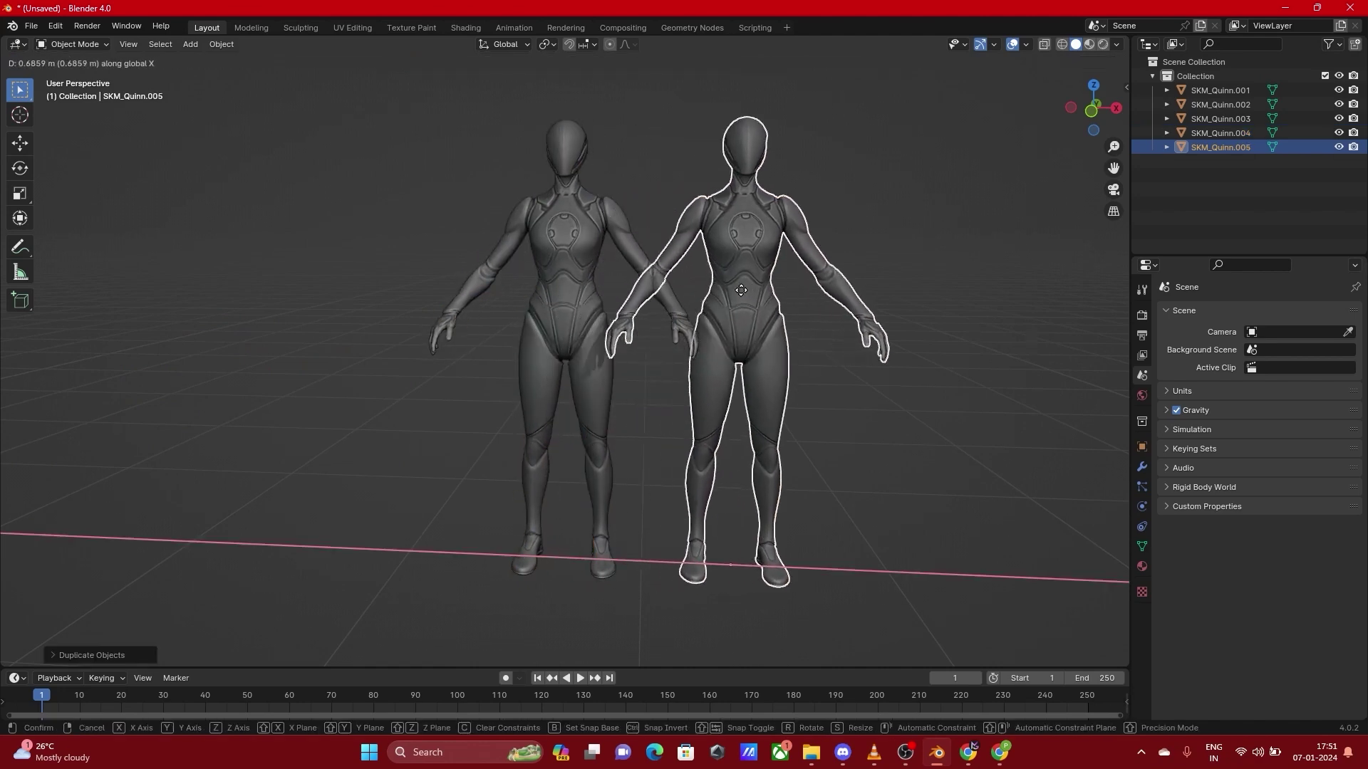
{"action": "left_click", "coordinate": [794, 405]}
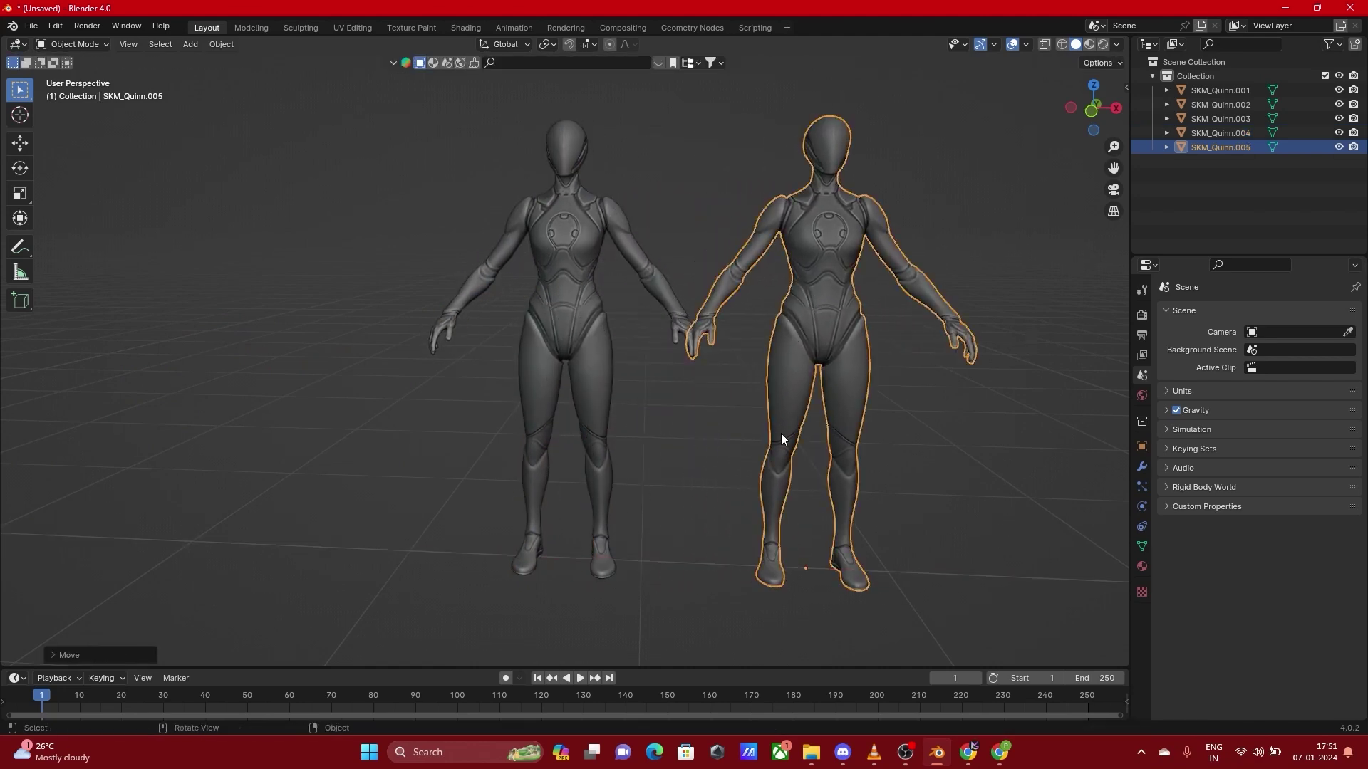
Move the newest mannequin copy farther away along the X axis
{"action": "scroll", "coordinate": [781, 433], "scroll_direction": "down", "scroll_amount": 3}
{"action": "key", "text": "g"}
{"action": "key", "text": "x"}
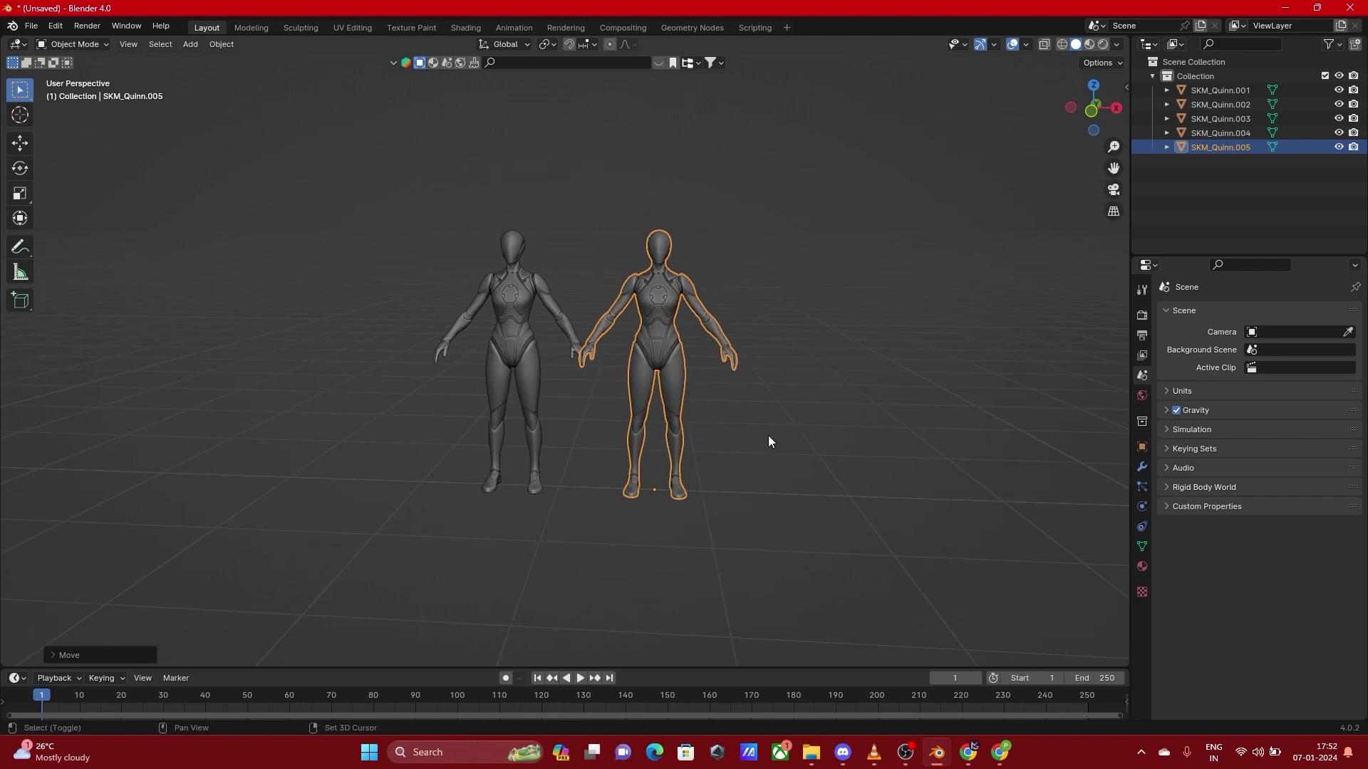
{"action": "left_click", "coordinate": [768, 442]}
{"action": "scroll", "coordinate": [768, 442], "scroll_direction": "down", "scroll_amount": 3}
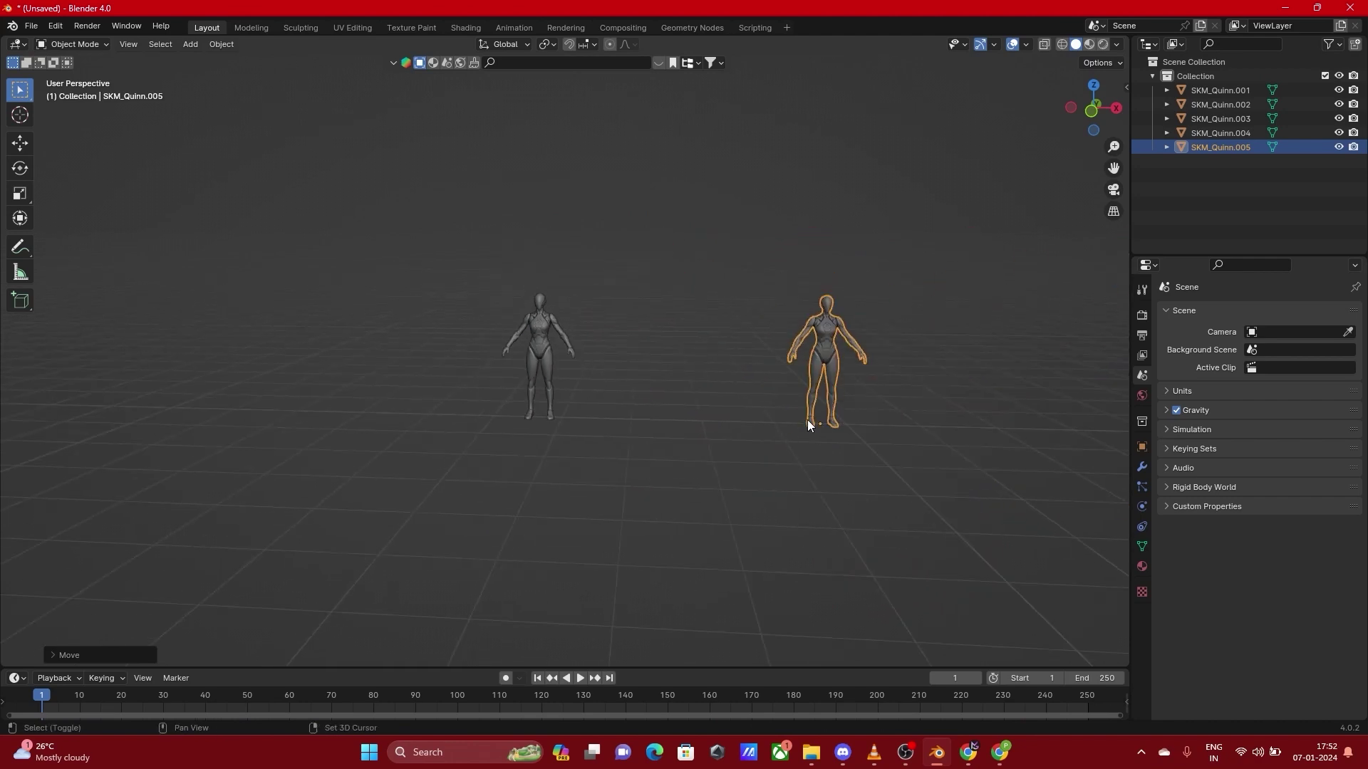
{"action": "middle_click_drag", "start_coordinate": [807, 420], "coordinate": [652, 443], "text": "shift"}
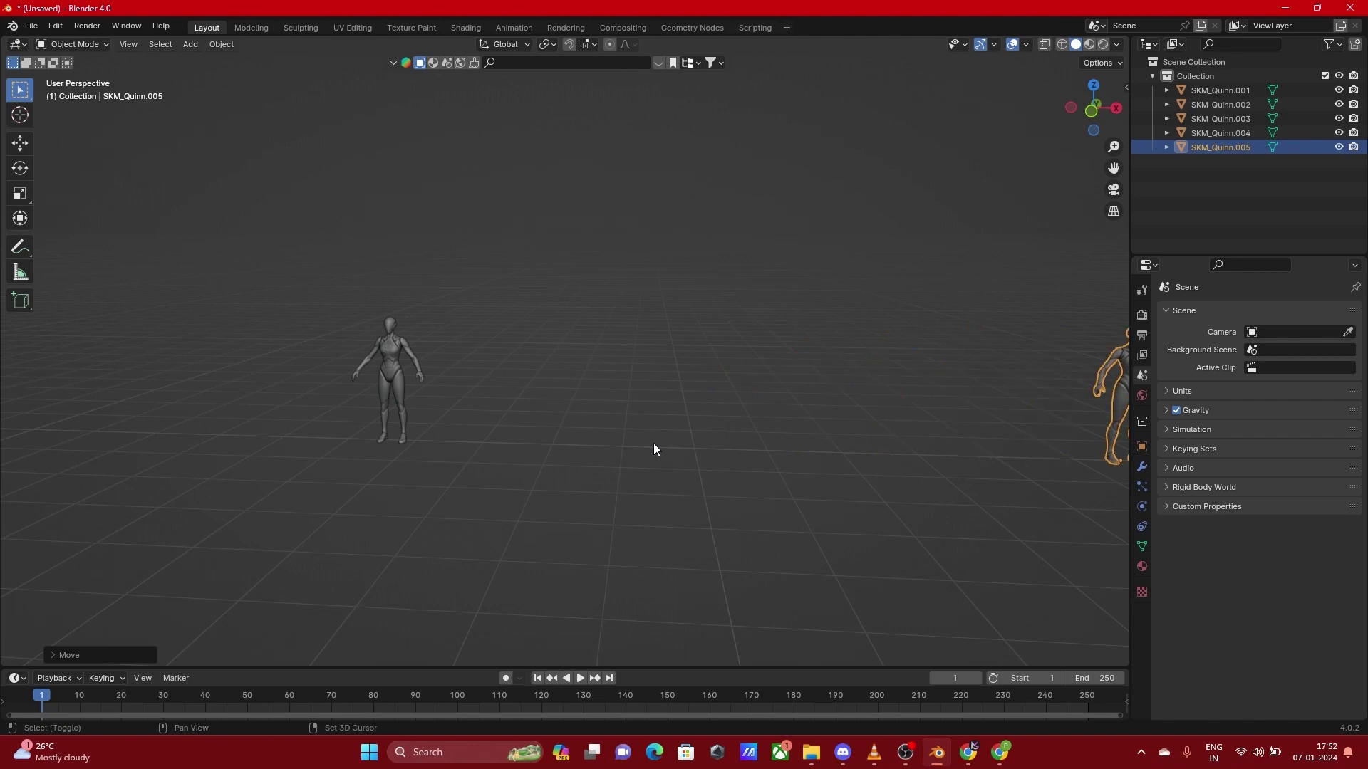
Delete the two mannequin copies standing far from the origin
{"action": "scroll", "coordinate": [654, 449], "scroll_direction": "down", "scroll_amount": 6}
{"action": "left_click_drag", "start_coordinate": [772, 238], "coordinate": [324, 417]}
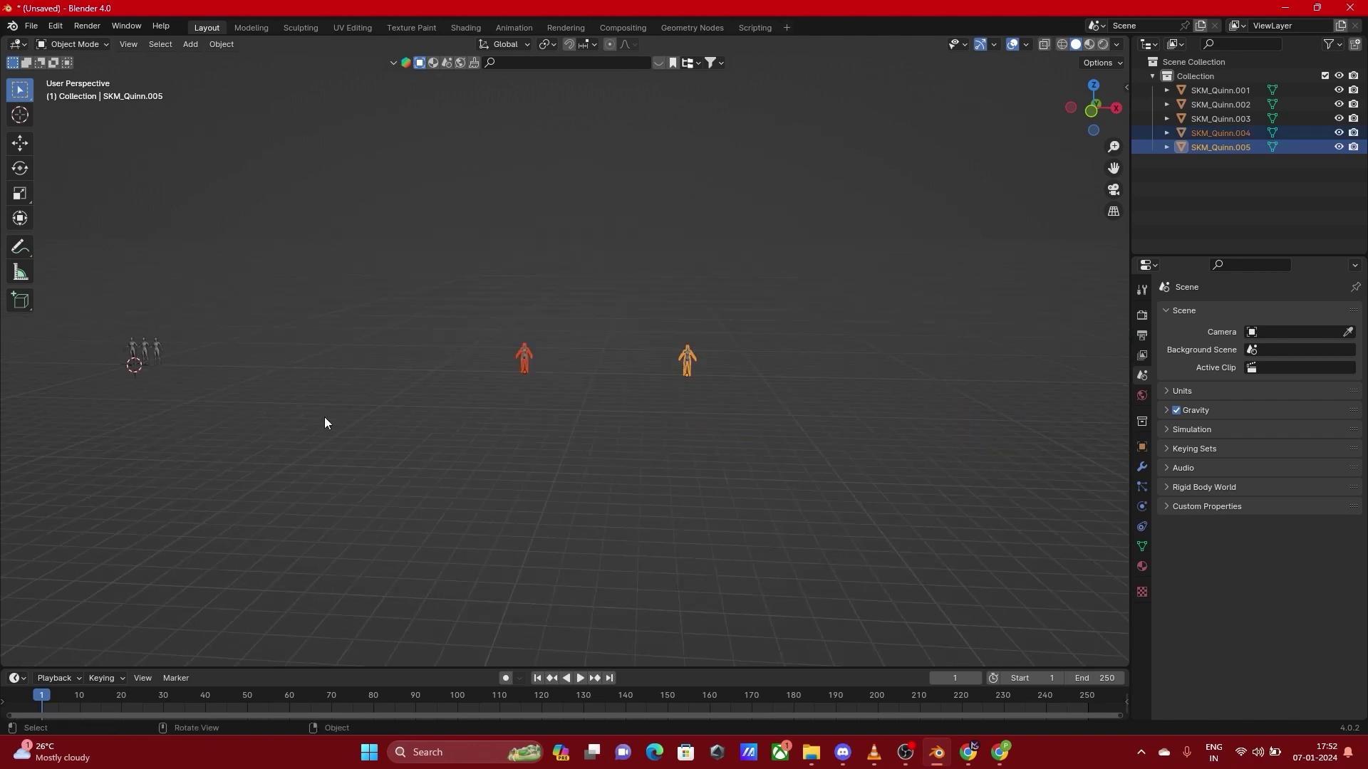
{"action": "key", "text": "Delete"}
Delete the two remaining mannequin copies beside the original, keeping only the mannequin at the origin
{"action": "middle_click_drag", "start_coordinate": [344, 423], "coordinate": [100, 409], "text": "shift"}
{"action": "middle_click_drag", "start_coordinate": [100, 408], "coordinate": [660, 459], "text": "shift"}
{"action": "scroll", "coordinate": [659, 459], "scroll_direction": "up", "scroll_amount": 3}
{"action": "scroll", "coordinate": [461, 496], "scroll_direction": "up", "scroll_amount": 3}
{"action": "middle_click_drag", "start_coordinate": [461, 496], "coordinate": [736, 297], "text": "shift"}
{"action": "left_click_drag", "start_coordinate": [735, 296], "coordinate": [568, 457]}
{"action": "key", "text": "Delete"}
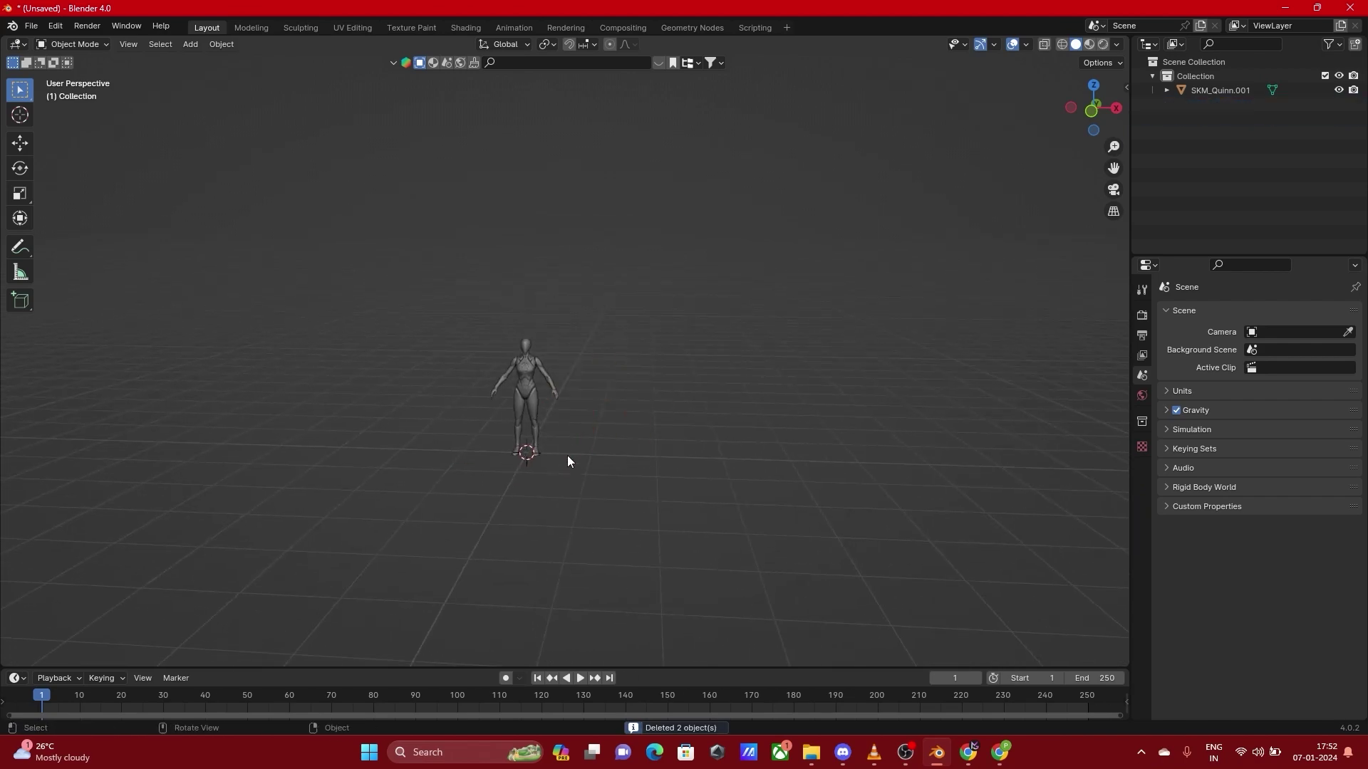
Open the preferences and look through the Interface, Themes, Viewport, Lights, Editing and Animation settings
{"action": "left_click", "coordinate": [87, 26]}
{"action": "mouse_move", "coordinate": [61, 27]}
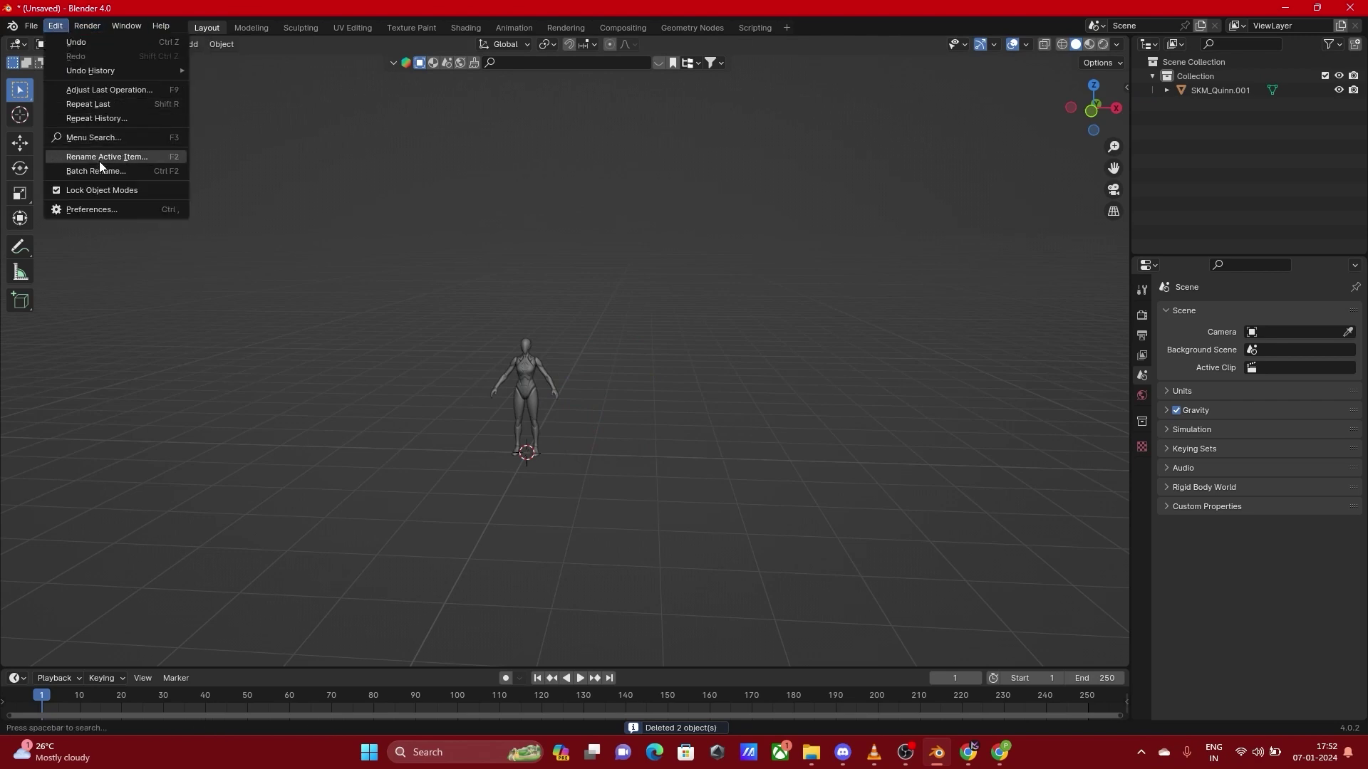
{"action": "left_click", "coordinate": [101, 208]}
{"action": "left_click_drag", "start_coordinate": [158, 7], "coordinate": [587, 126]}
{"action": "left_click", "coordinate": [456, 155]}
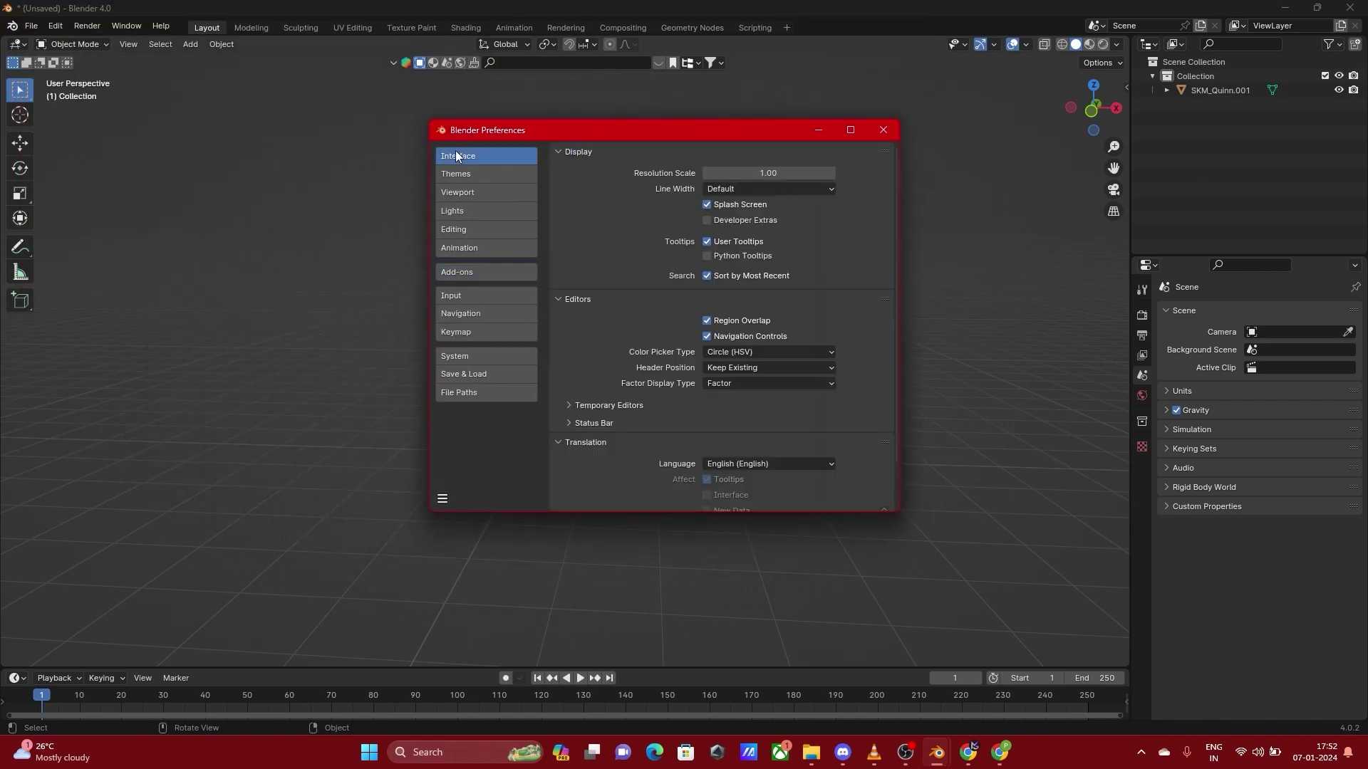
{"action": "left_click", "coordinate": [458, 177]}
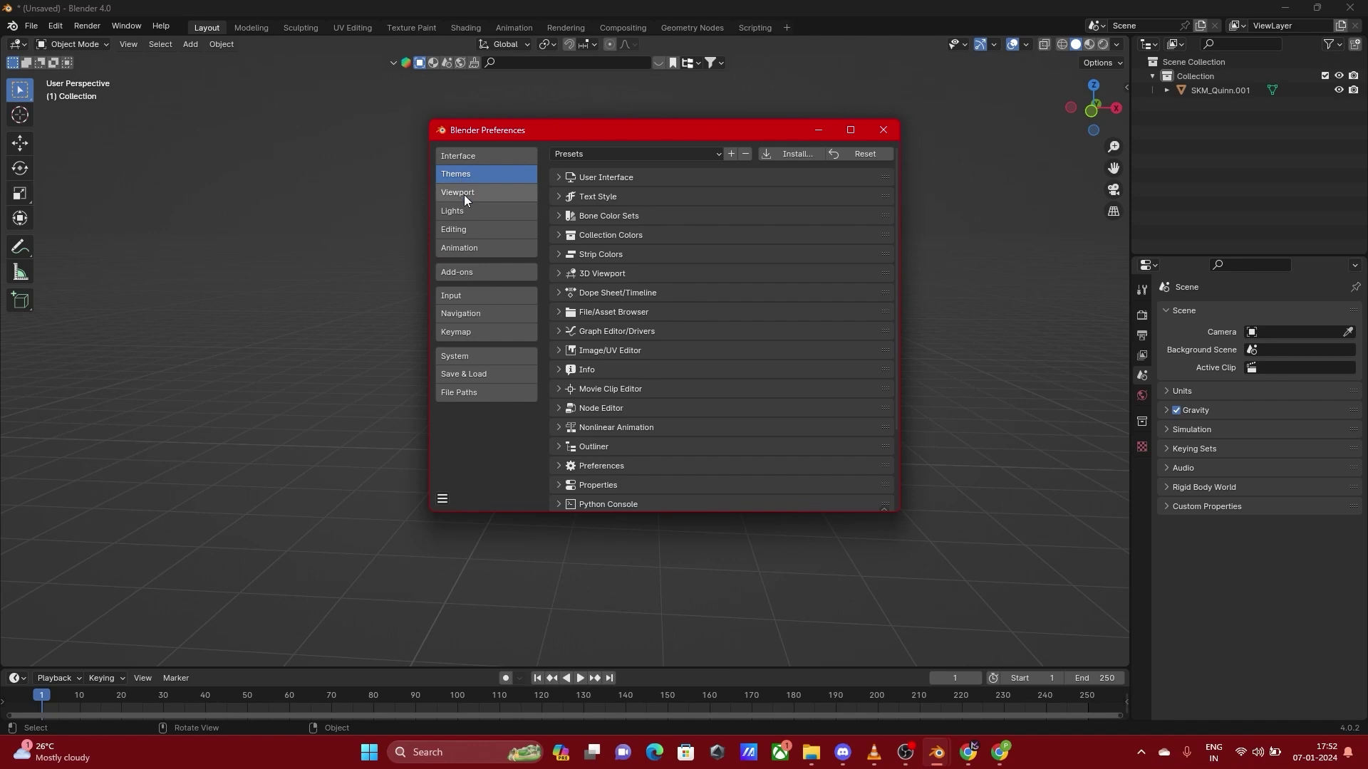
{"action": "left_click", "coordinate": [464, 192]}
{"action": "left_click", "coordinate": [460, 211]}
{"action": "left_click", "coordinate": [456, 230]}
{"action": "left_click", "coordinate": [454, 248]}
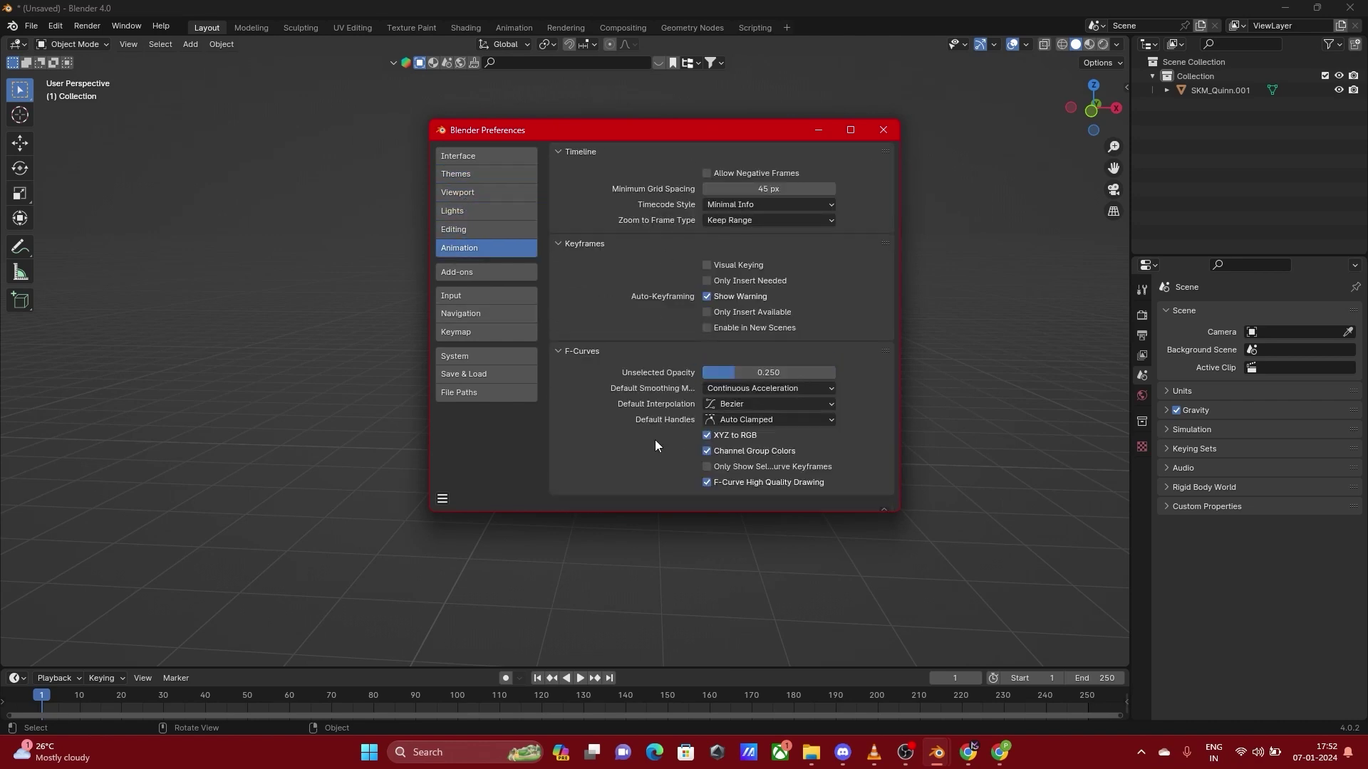
Look through the list of available add-ons in the preferences, and close the preferences window
{"action": "left_click", "coordinate": [460, 271]}
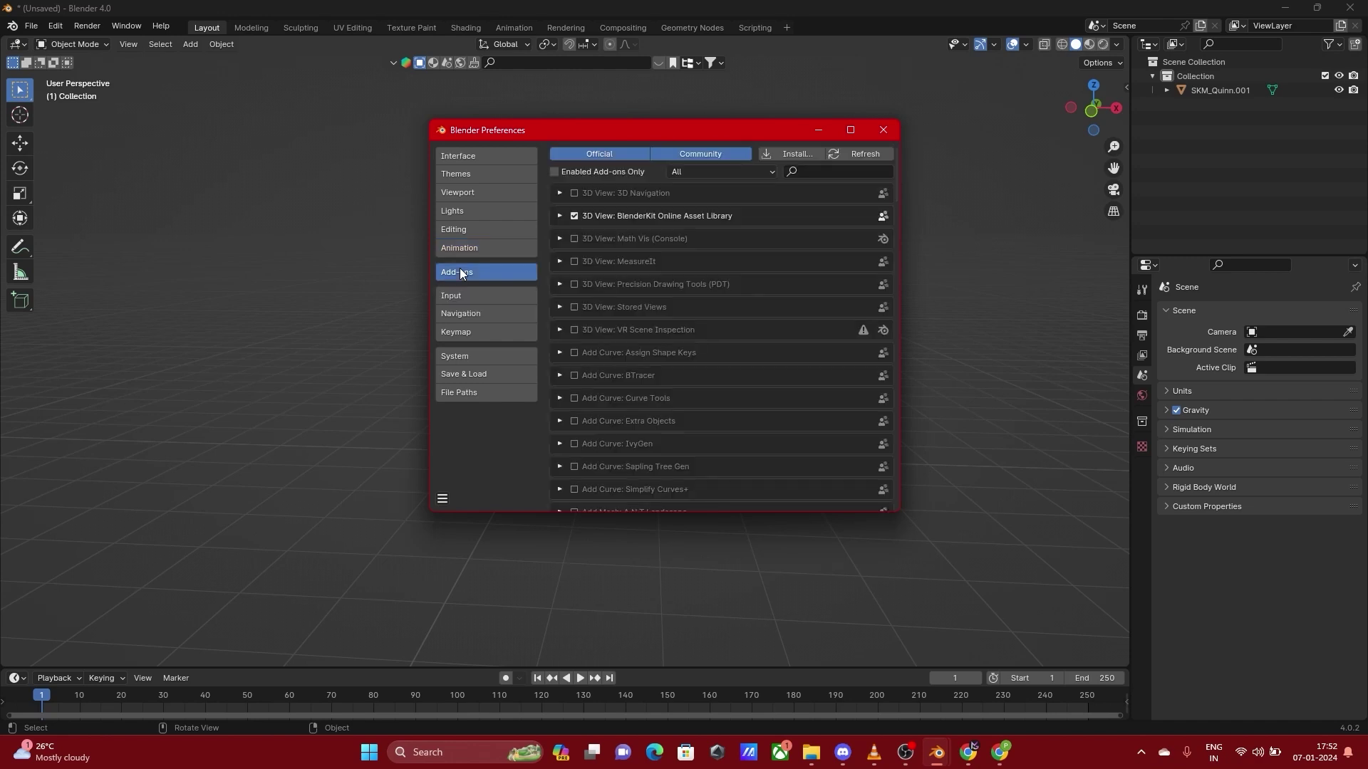
{"action": "scroll", "coordinate": [704, 298], "scroll_direction": "down", "scroll_amount": 15}
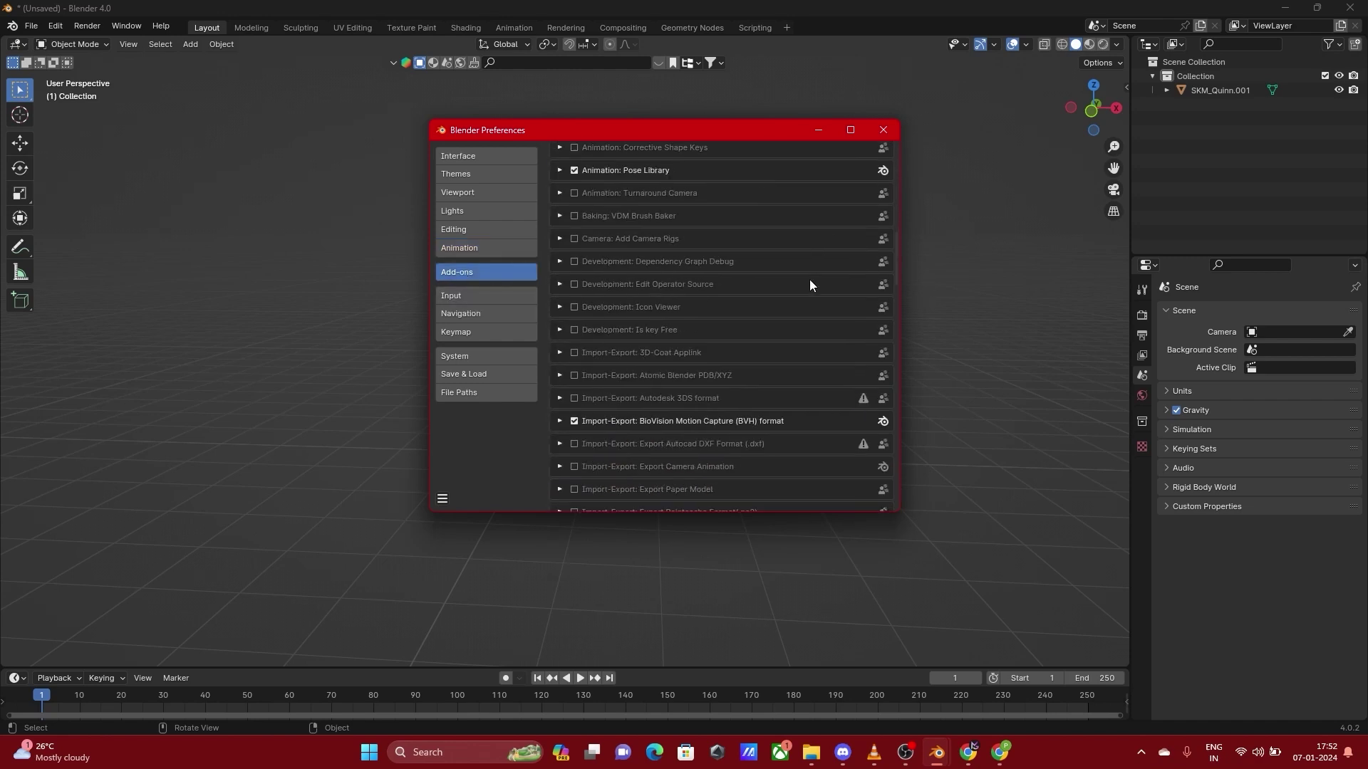
{"action": "scroll", "coordinate": [805, 327], "scroll_direction": "down", "scroll_amount": 15}
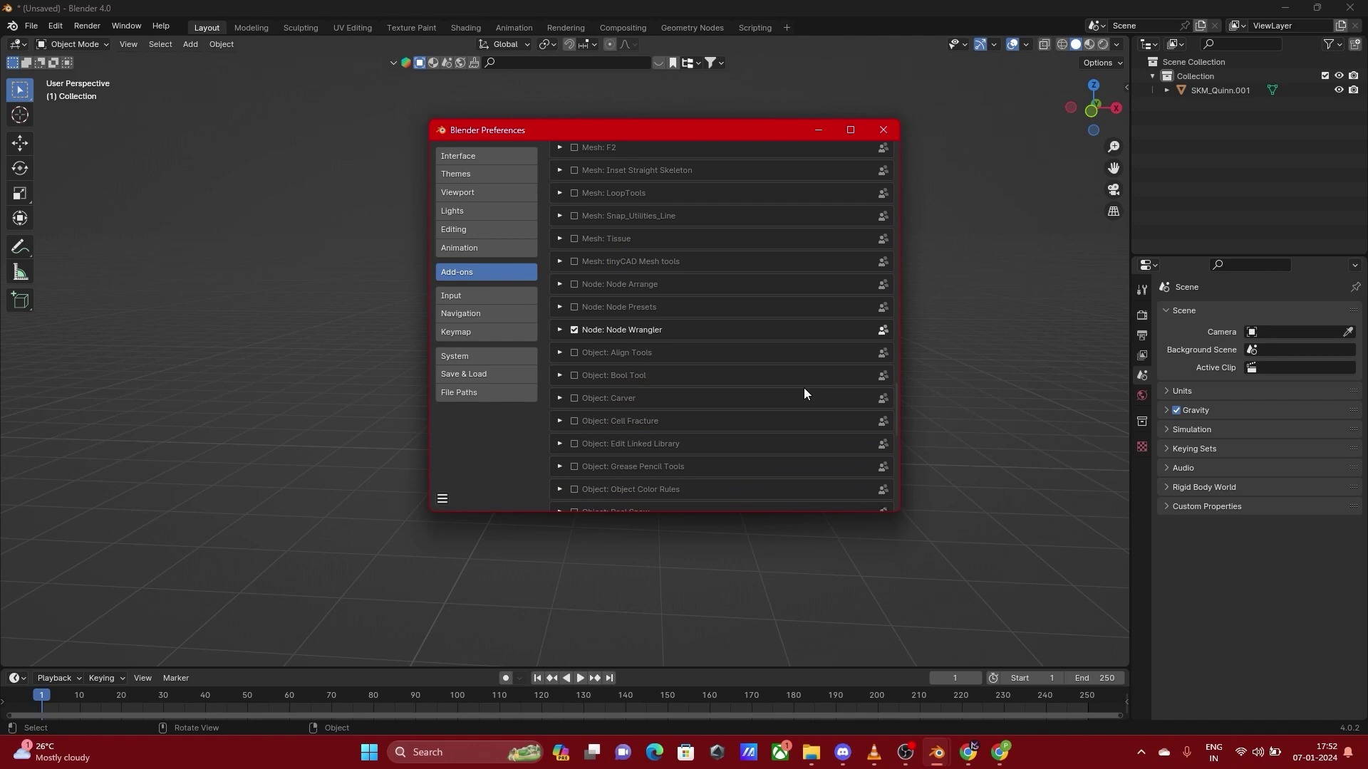
{"action": "scroll", "coordinate": [804, 394], "scroll_direction": "down", "scroll_amount": 8}
{"action": "scroll", "coordinate": [804, 393], "scroll_direction": "up", "scroll_amount": 15}
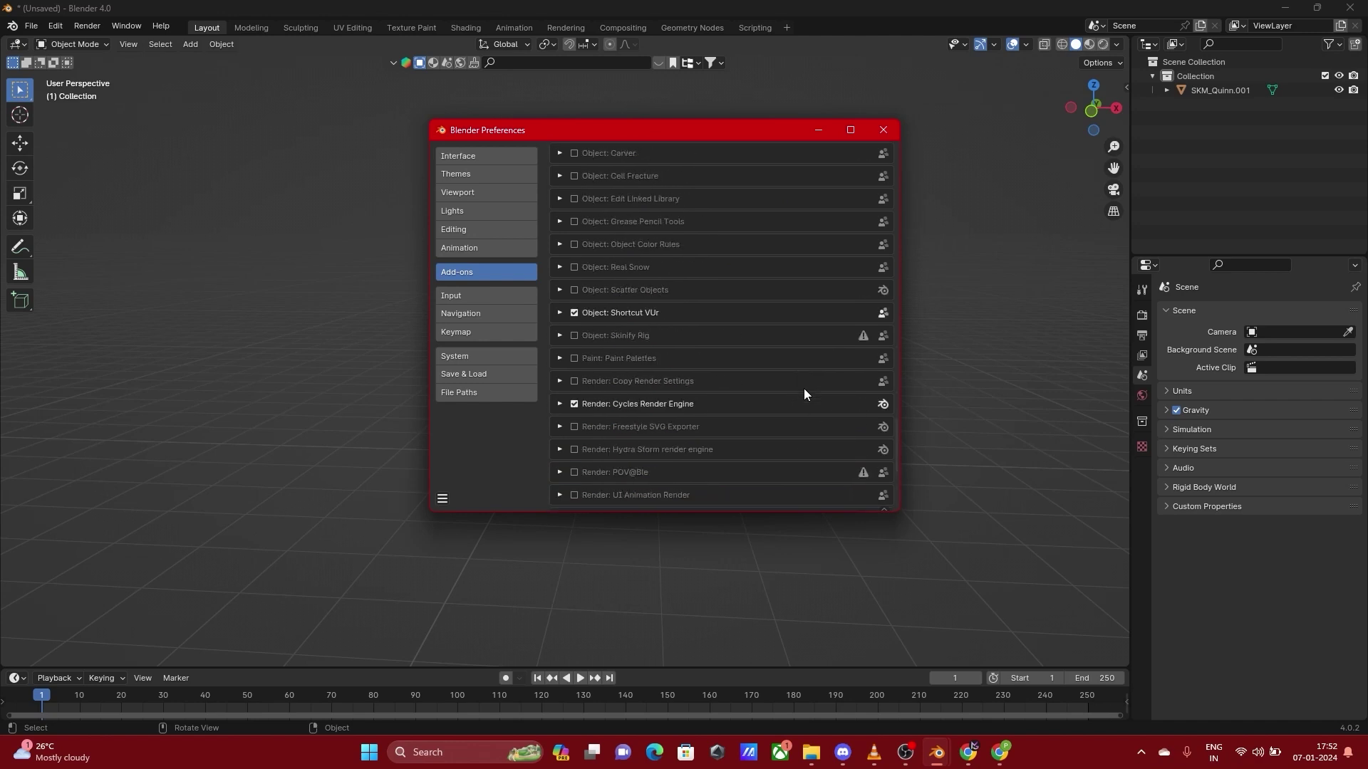
{"action": "scroll", "coordinate": [803, 394], "scroll_direction": "up", "scroll_amount": 15}
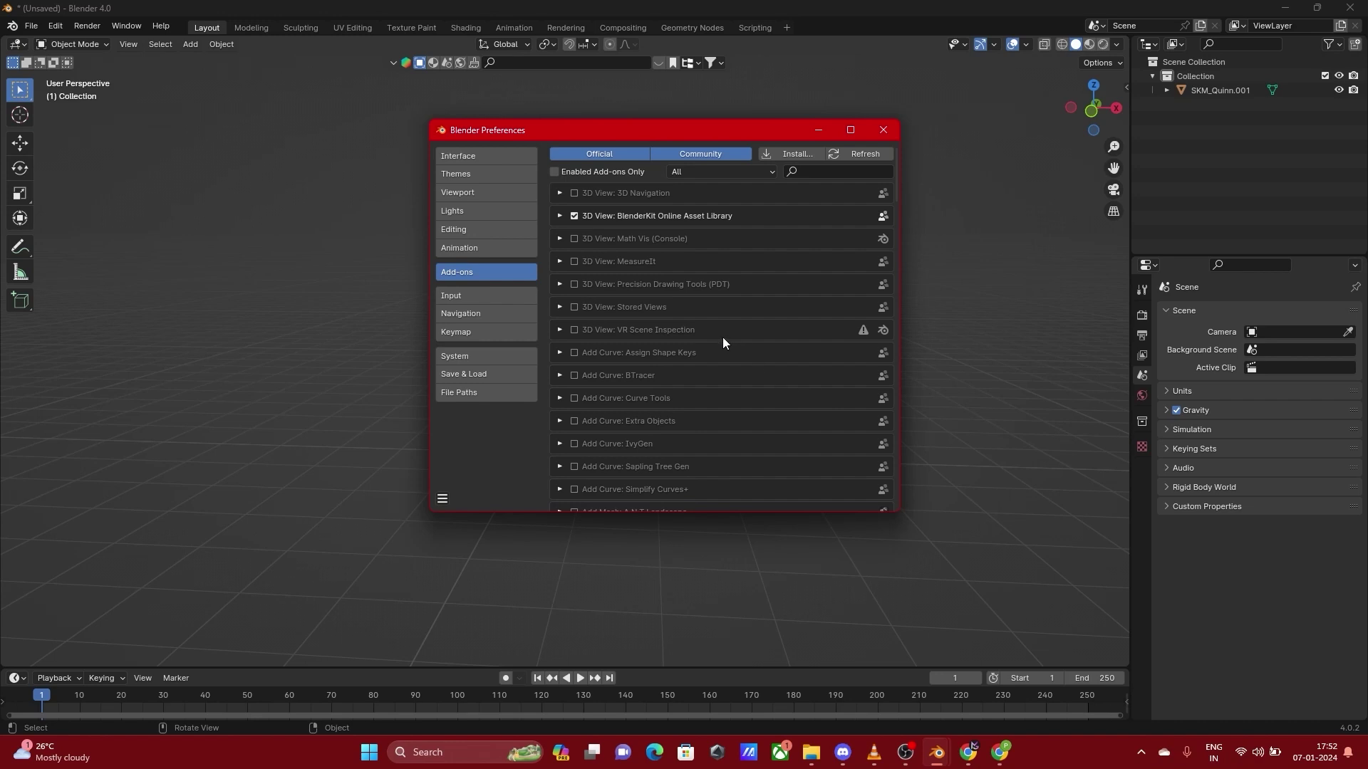
{"action": "scroll", "coordinate": [716, 327], "scroll_direction": "down", "scroll_amount": 20}
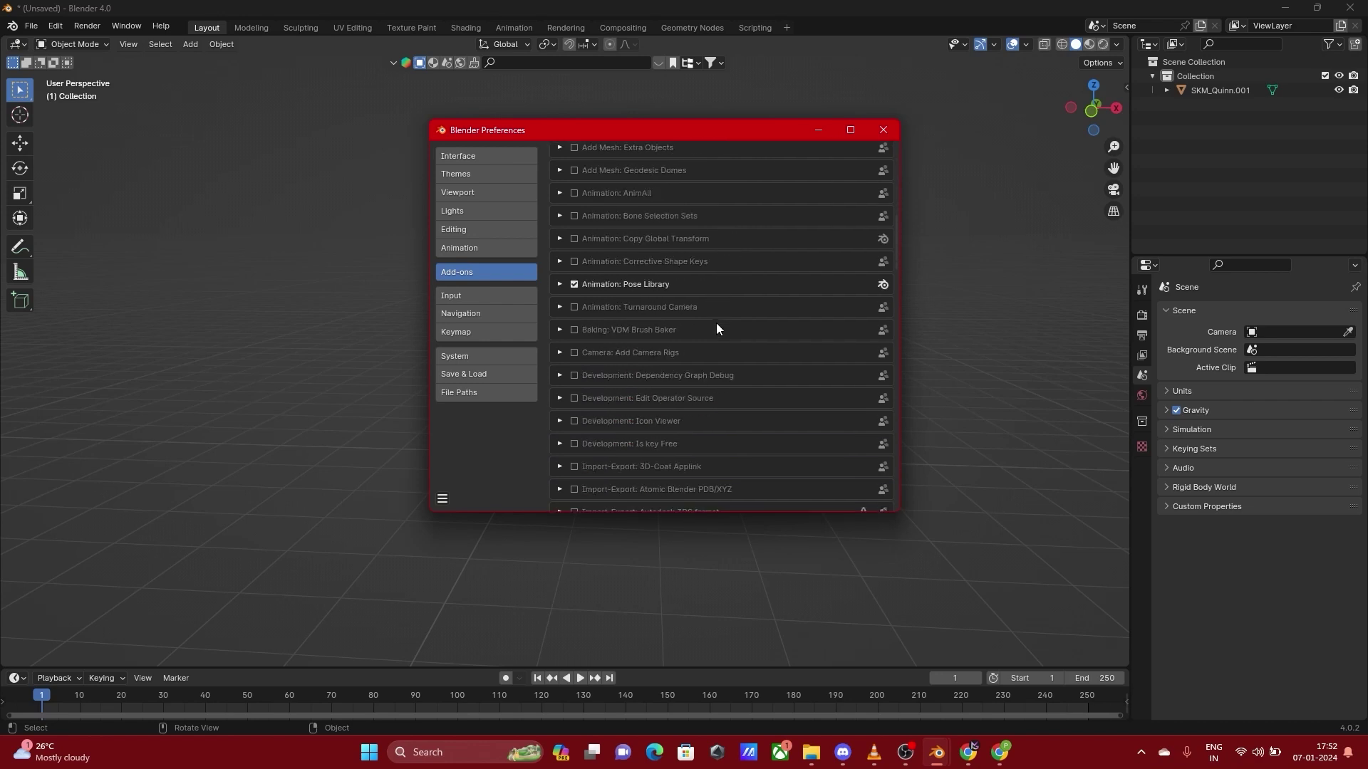
{"action": "scroll", "coordinate": [716, 326], "scroll_direction": "down", "scroll_amount": 15}
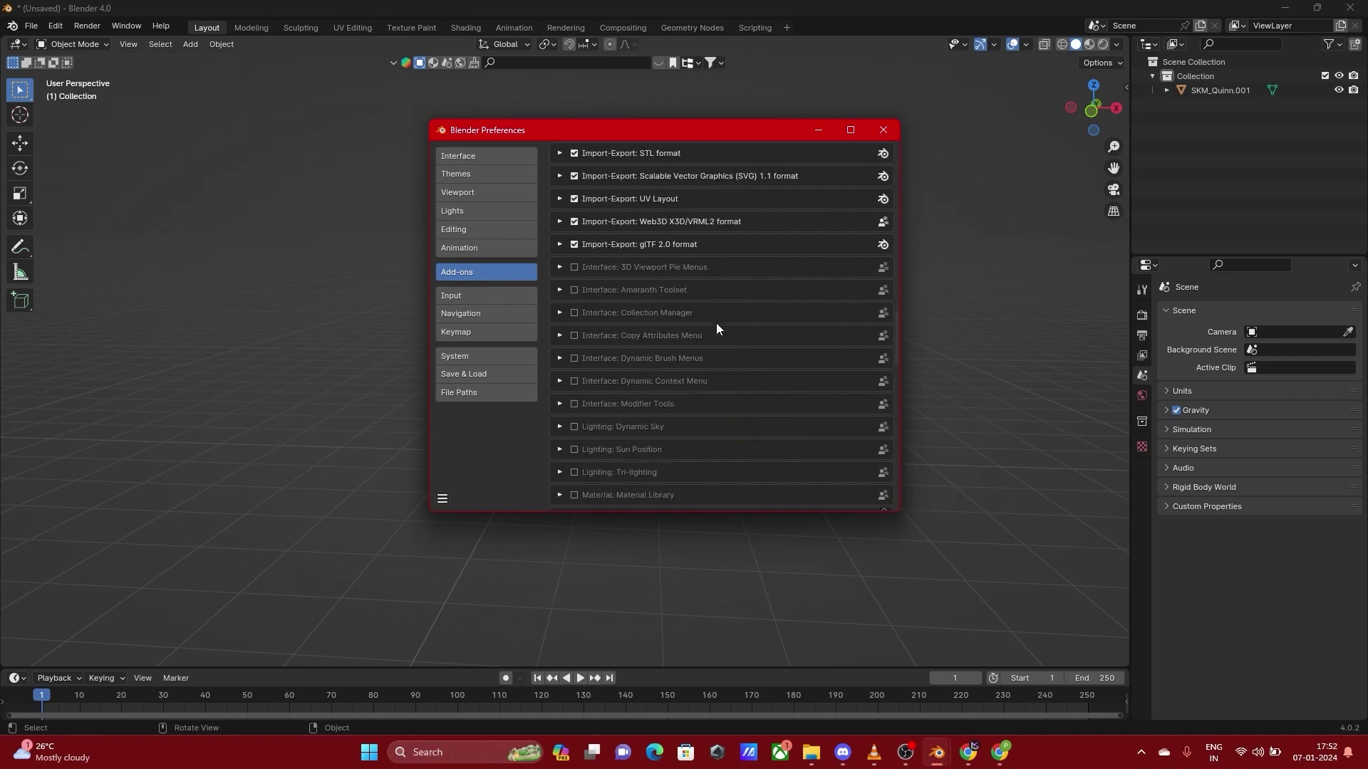
{"action": "scroll", "coordinate": [717, 326], "scroll_direction": "up", "scroll_amount": 20}
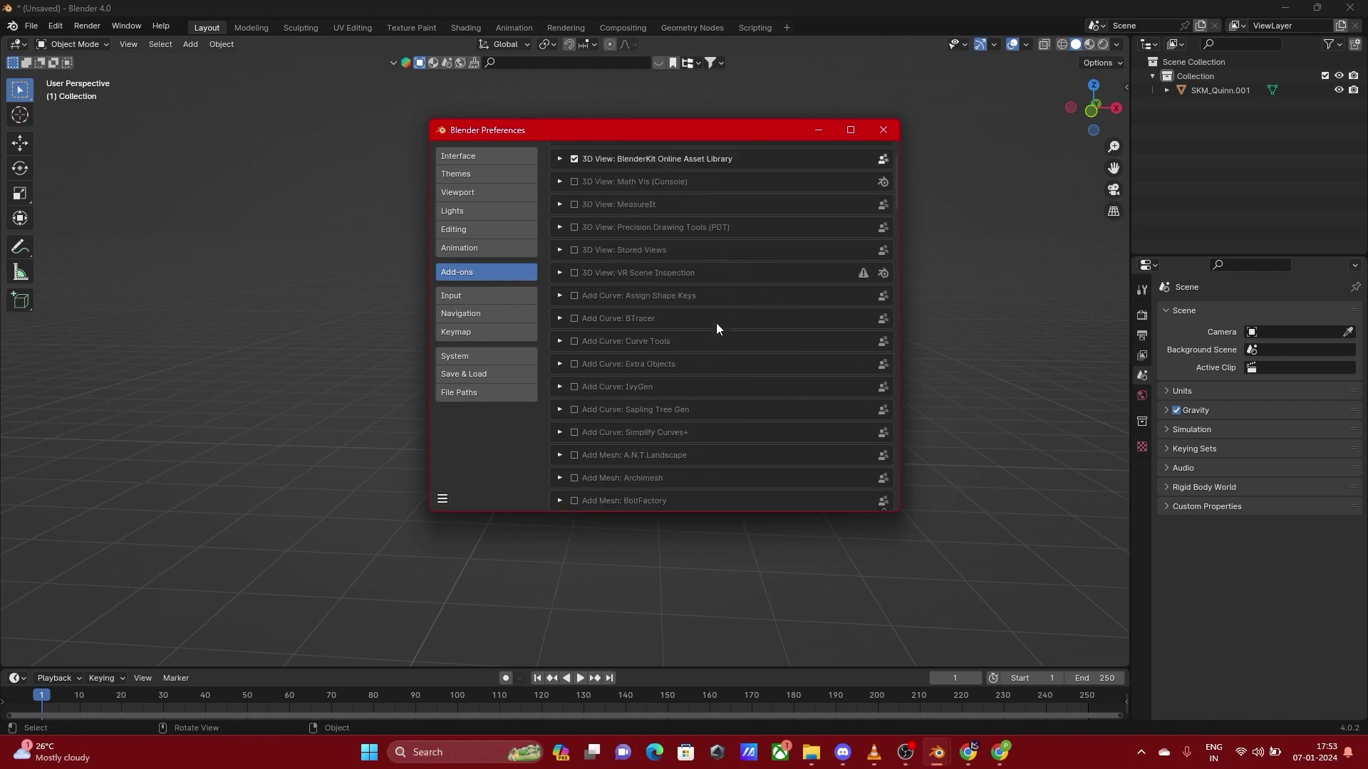
{"action": "left_click", "coordinate": [822, 171]}
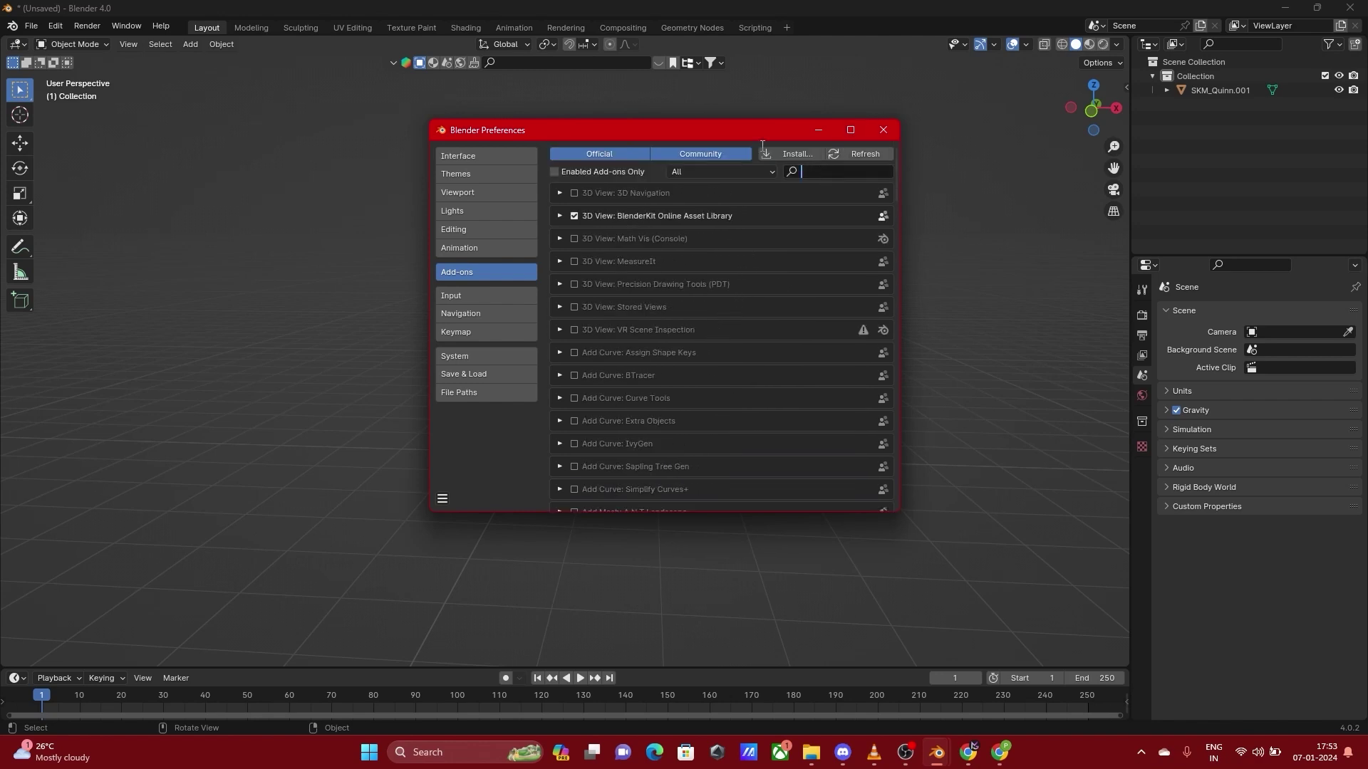
{"action": "left_click", "coordinate": [887, 132]}
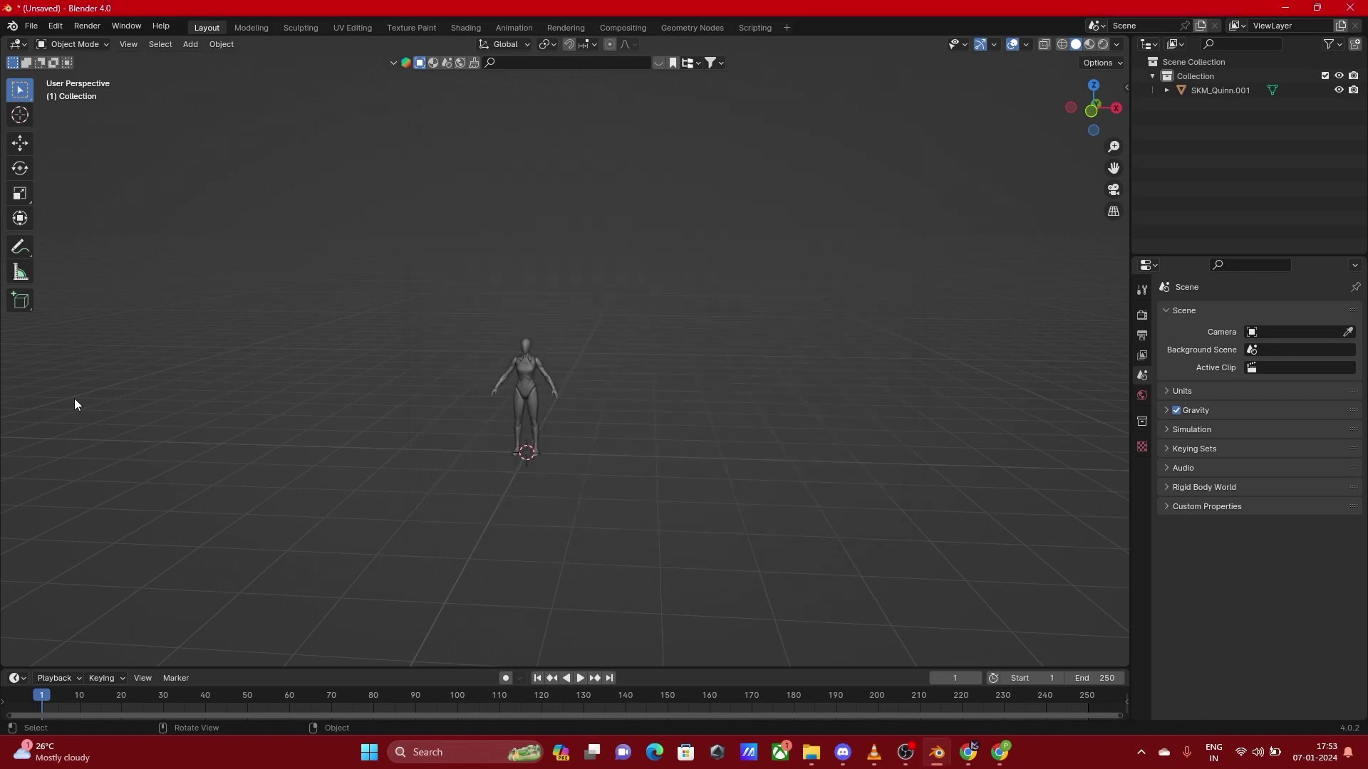
View the render result in its own window, and close that window
{"action": "left_click", "coordinate": [53, 26]}
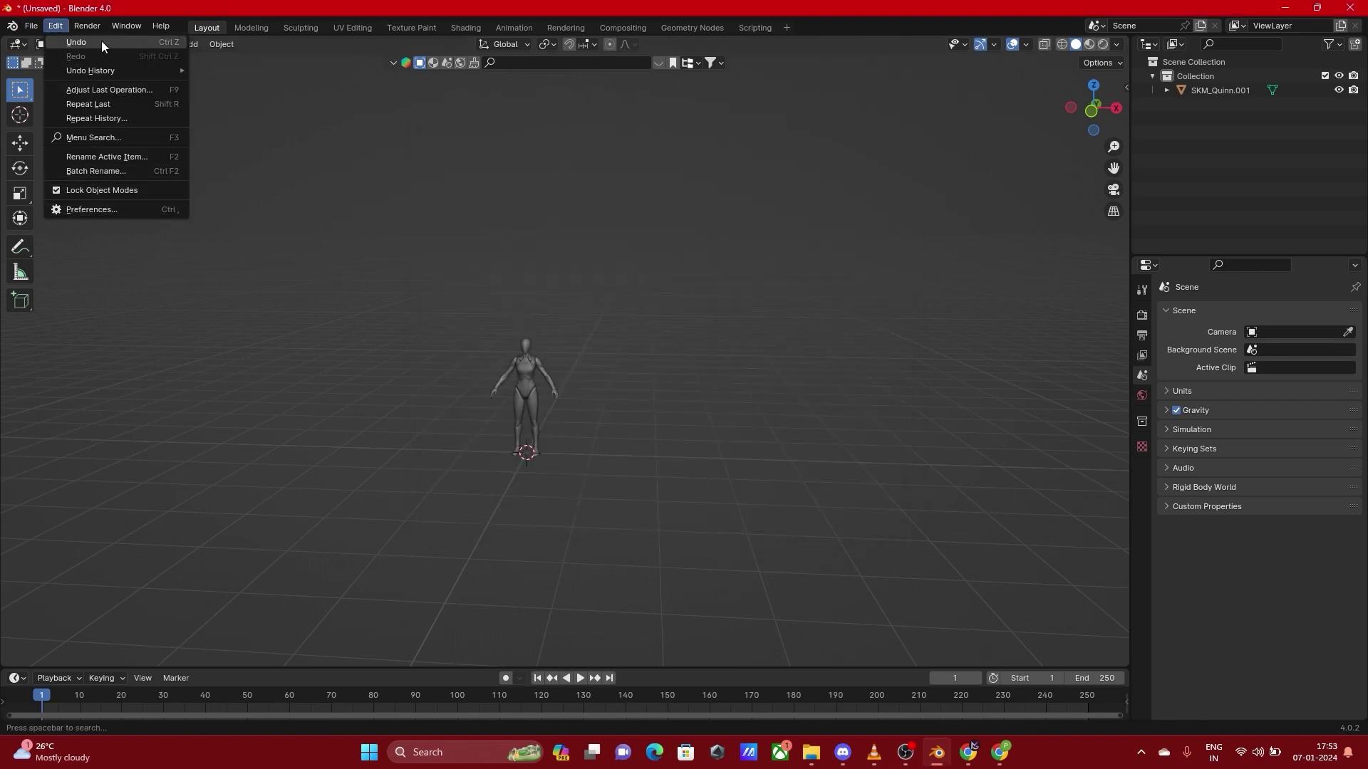
{"action": "left_click", "coordinate": [83, 28]}
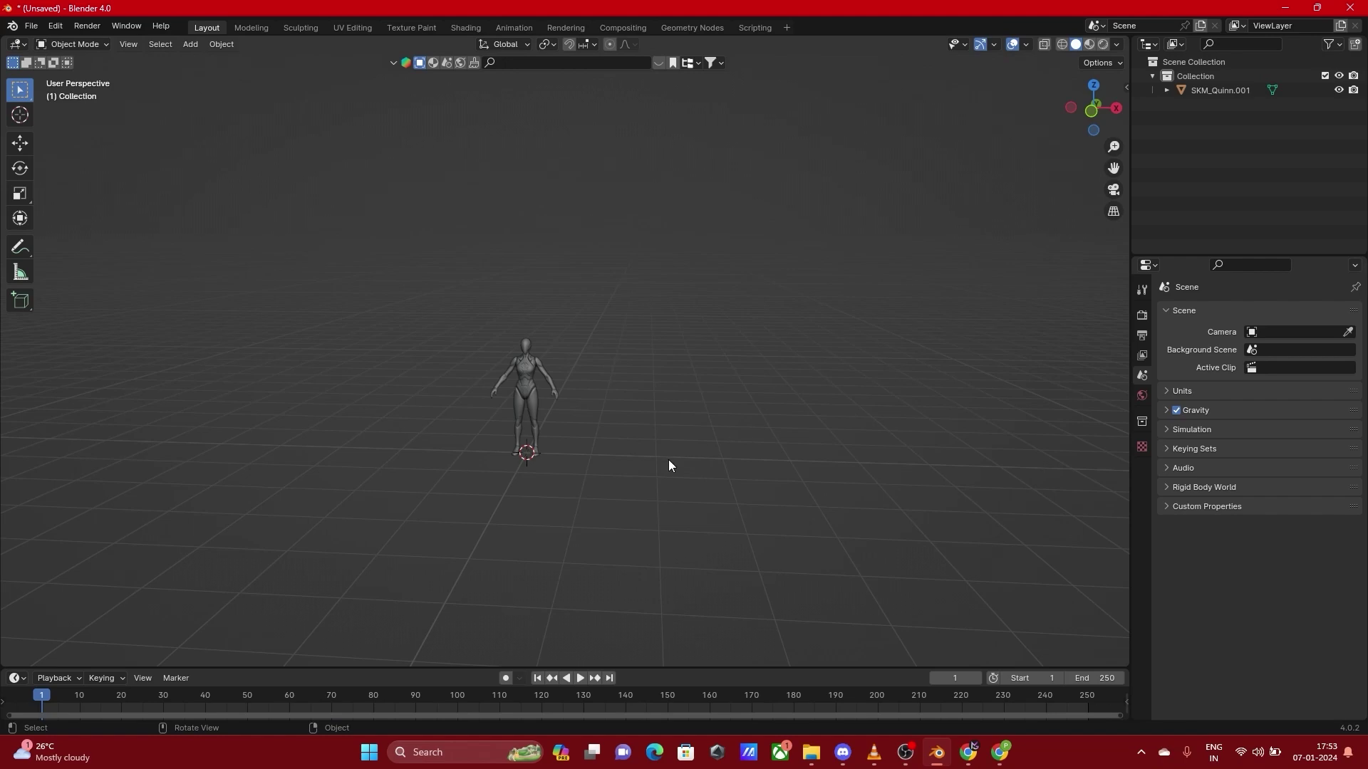
{"action": "left_click", "coordinate": [87, 26]}
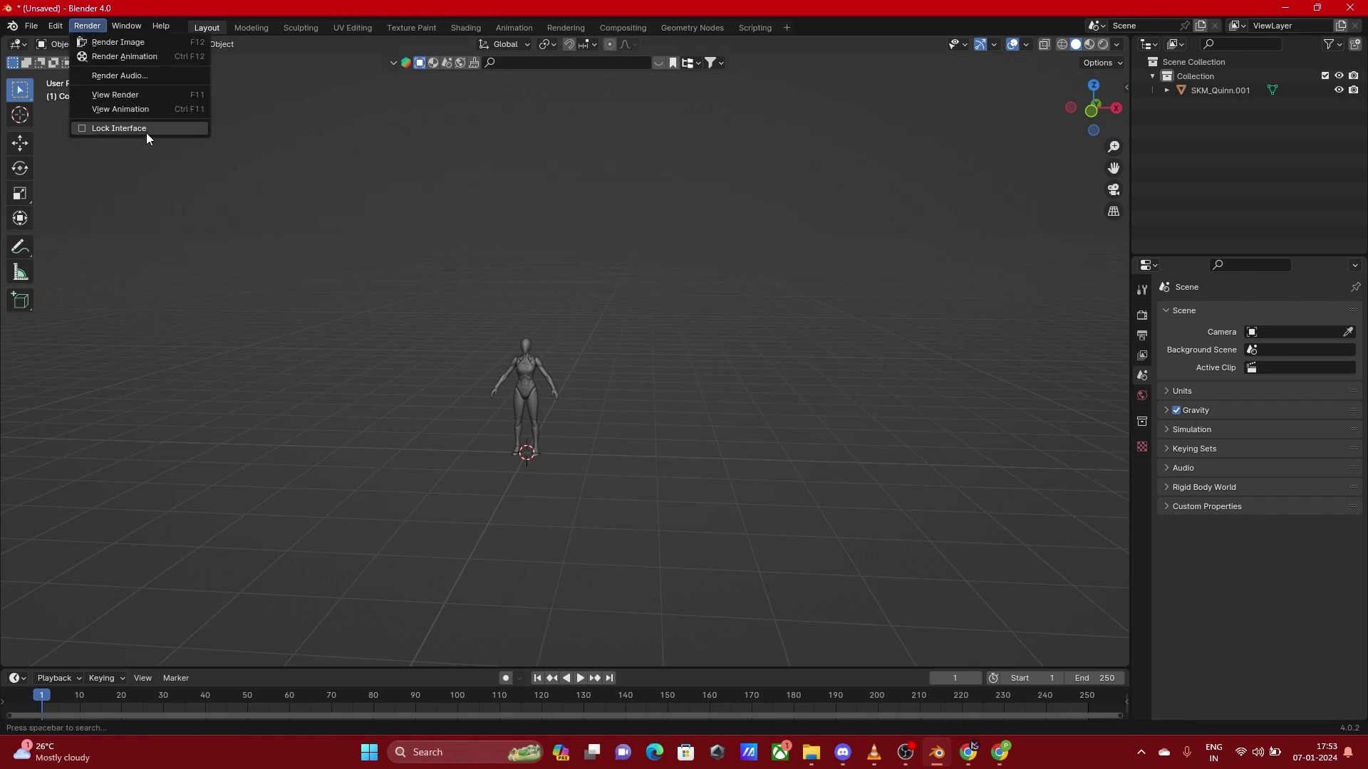
{"action": "left_click", "coordinate": [138, 97]}
{"action": "scroll", "coordinate": [694, 352], "scroll_direction": "up", "scroll_amount": 5}
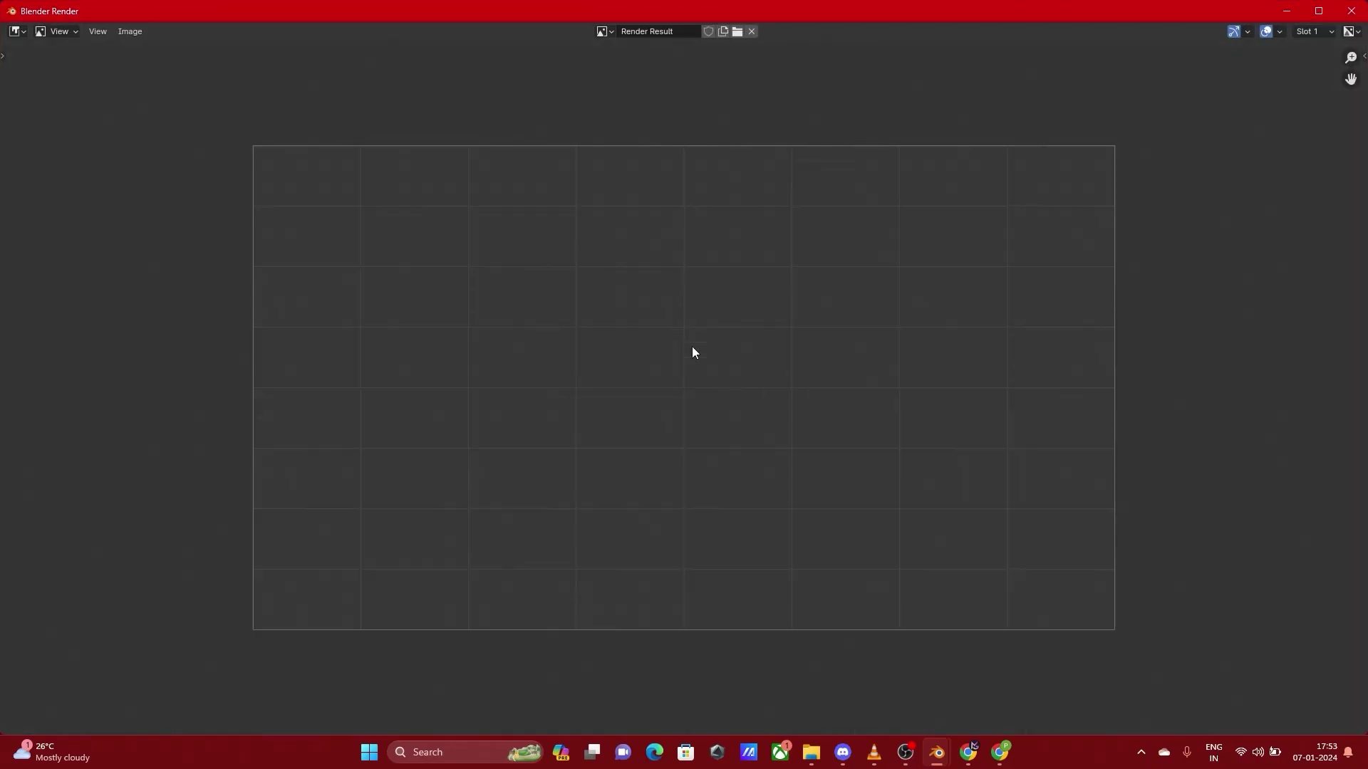
{"action": "left_click", "coordinate": [1351, 11]}
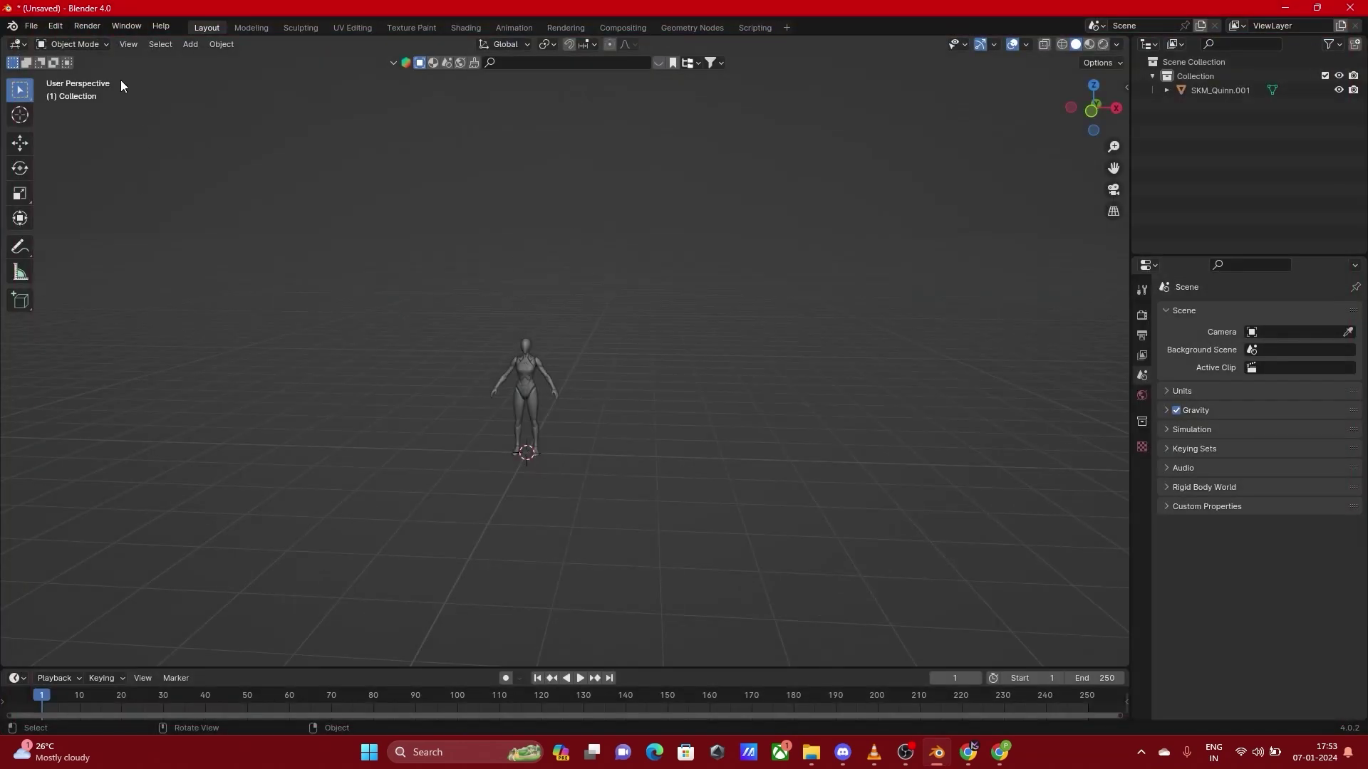
Create a new window to inspect the mannequin from several angles, and close that window
{"action": "left_click", "coordinate": [87, 26]}
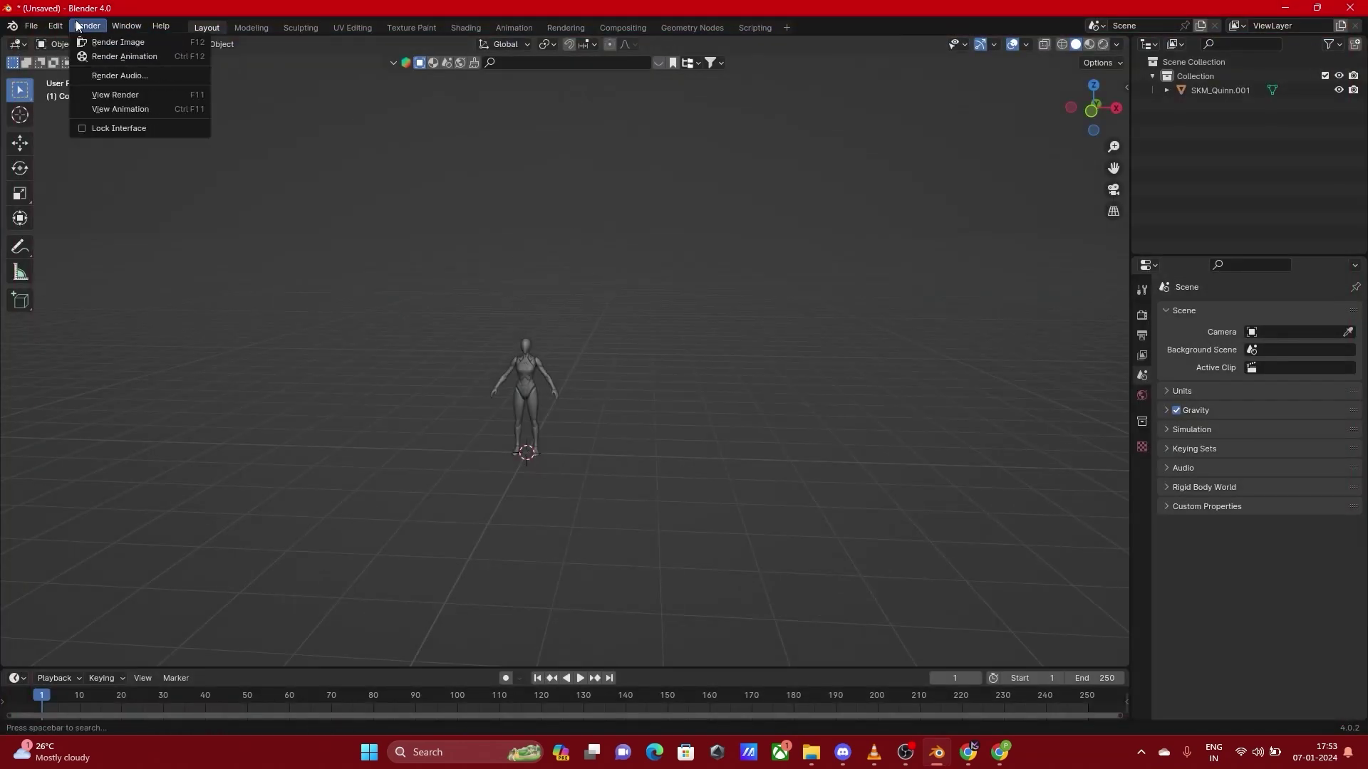
{"action": "mouse_move", "coordinate": [118, 25]}
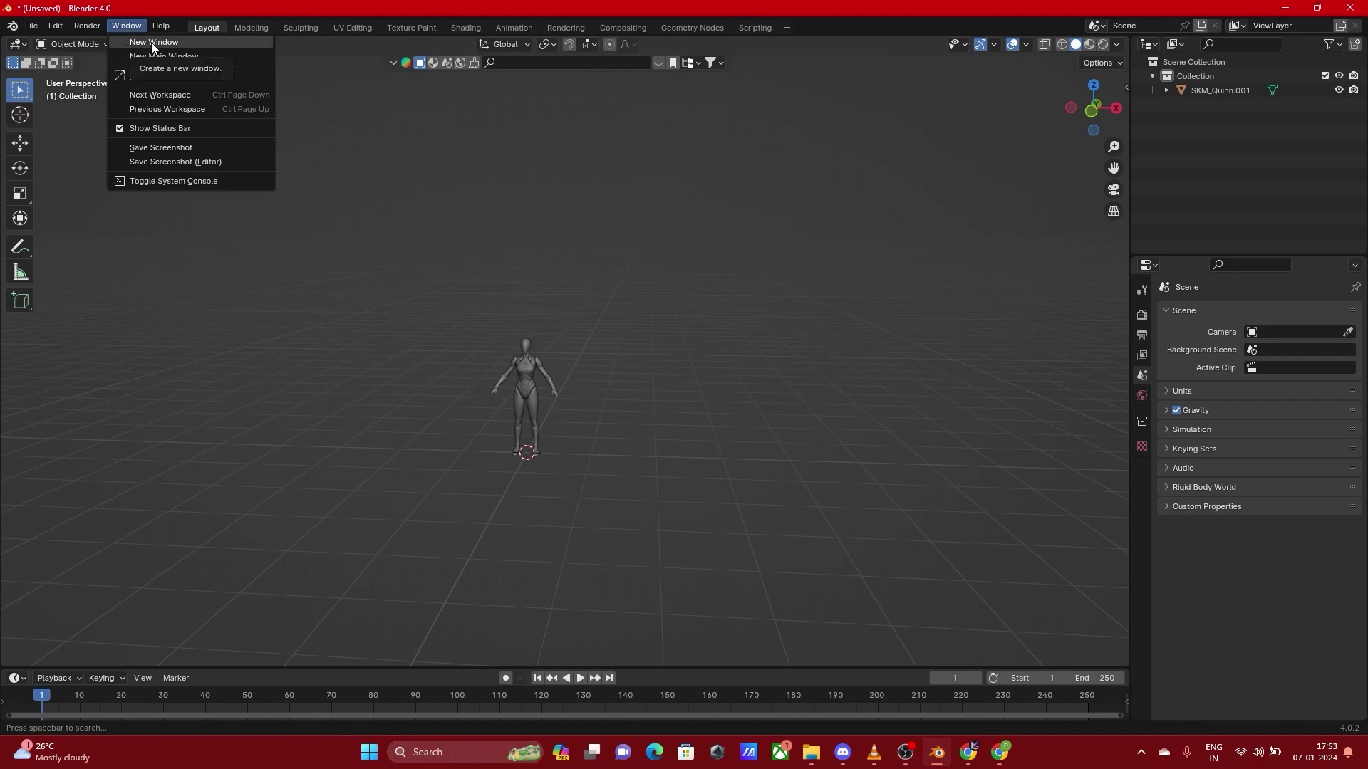
{"action": "left_click", "coordinate": [138, 29]}
{"action": "left_click", "coordinate": [160, 44]}
{"action": "scroll", "coordinate": [623, 443], "scroll_direction": "down", "scroll_amount": 3}
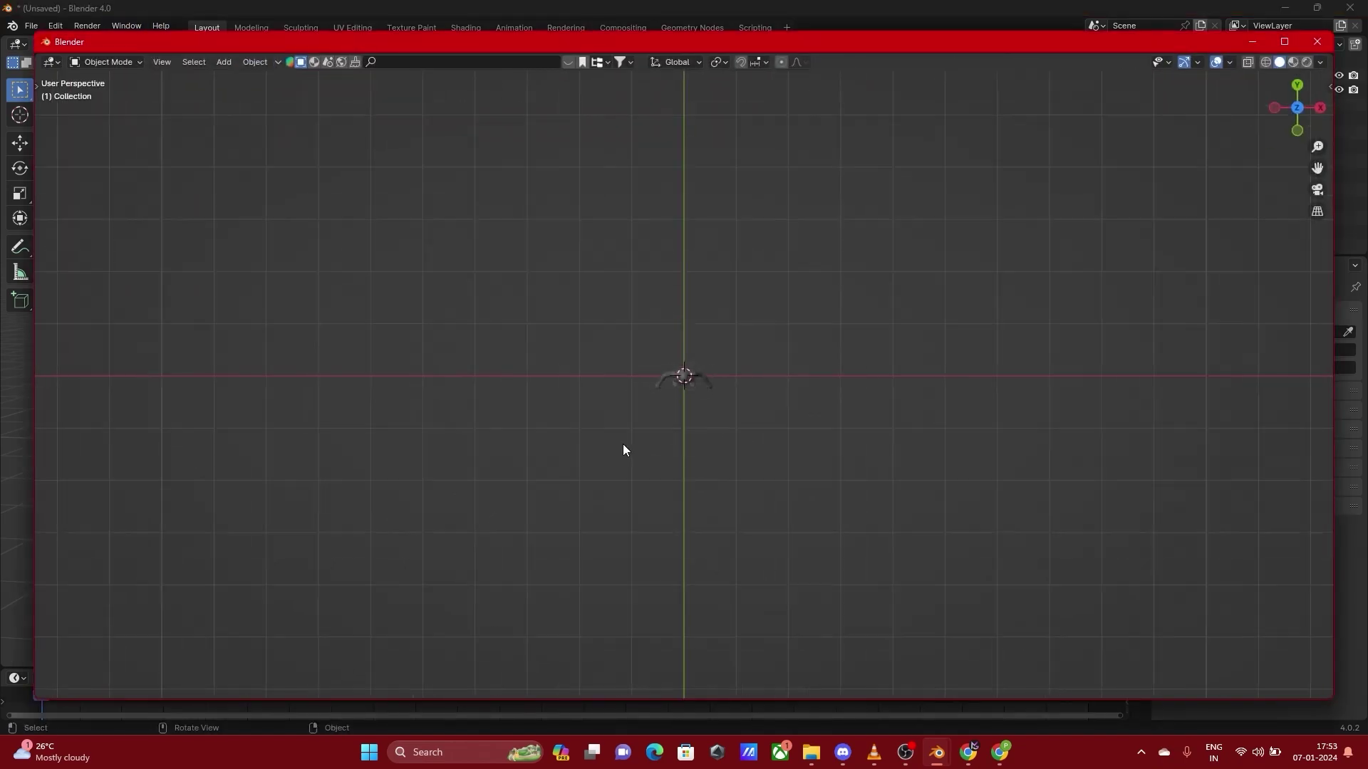
{"action": "middle_click_drag", "start_coordinate": [794, 472], "coordinate": [808, 389]}
{"action": "scroll", "coordinate": [763, 334], "scroll_direction": "up", "scroll_amount": 3}
{"action": "scroll", "coordinate": [794, 392], "scroll_direction": "up", "scroll_amount": 3}
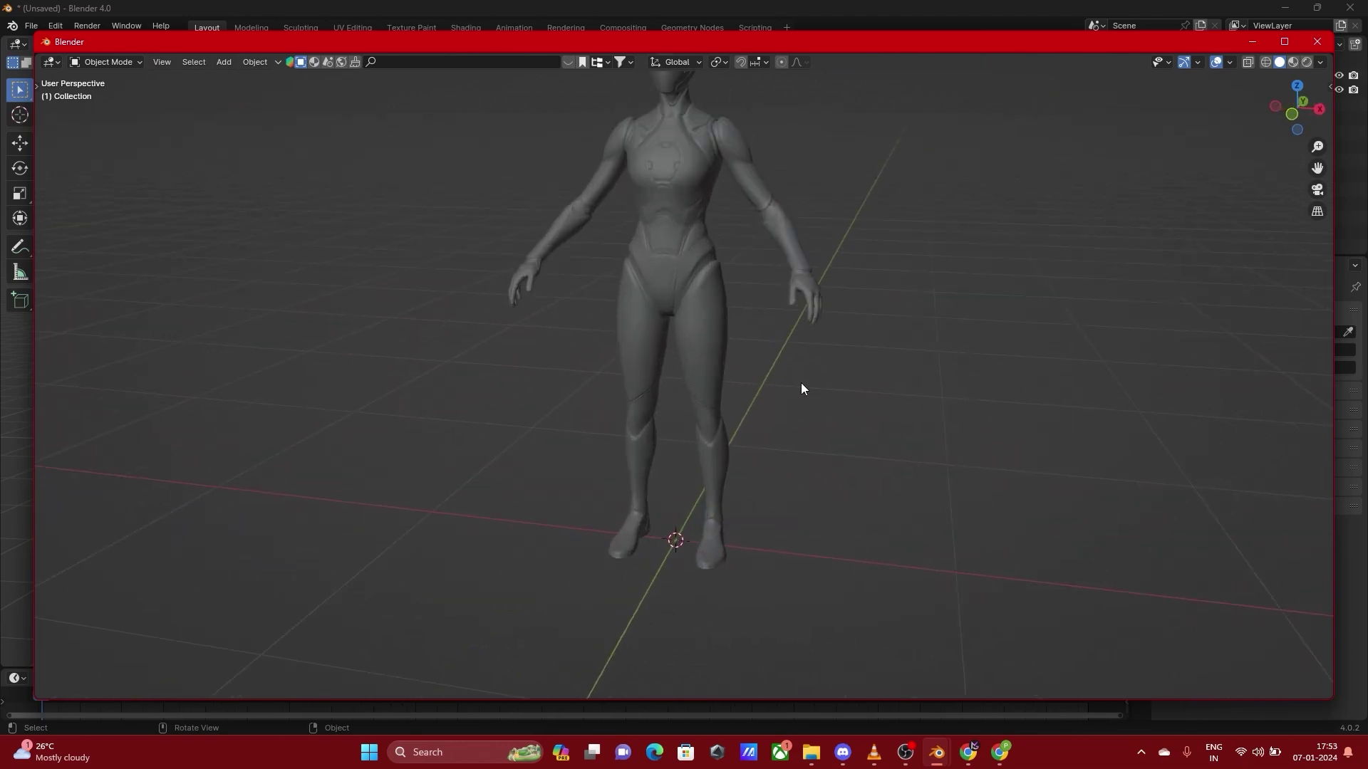
{"action": "left_click_drag", "start_coordinate": [596, 430], "coordinate": [769, 428]}
{"action": "middle_click_drag", "start_coordinate": [801, 426], "coordinate": [763, 437]}
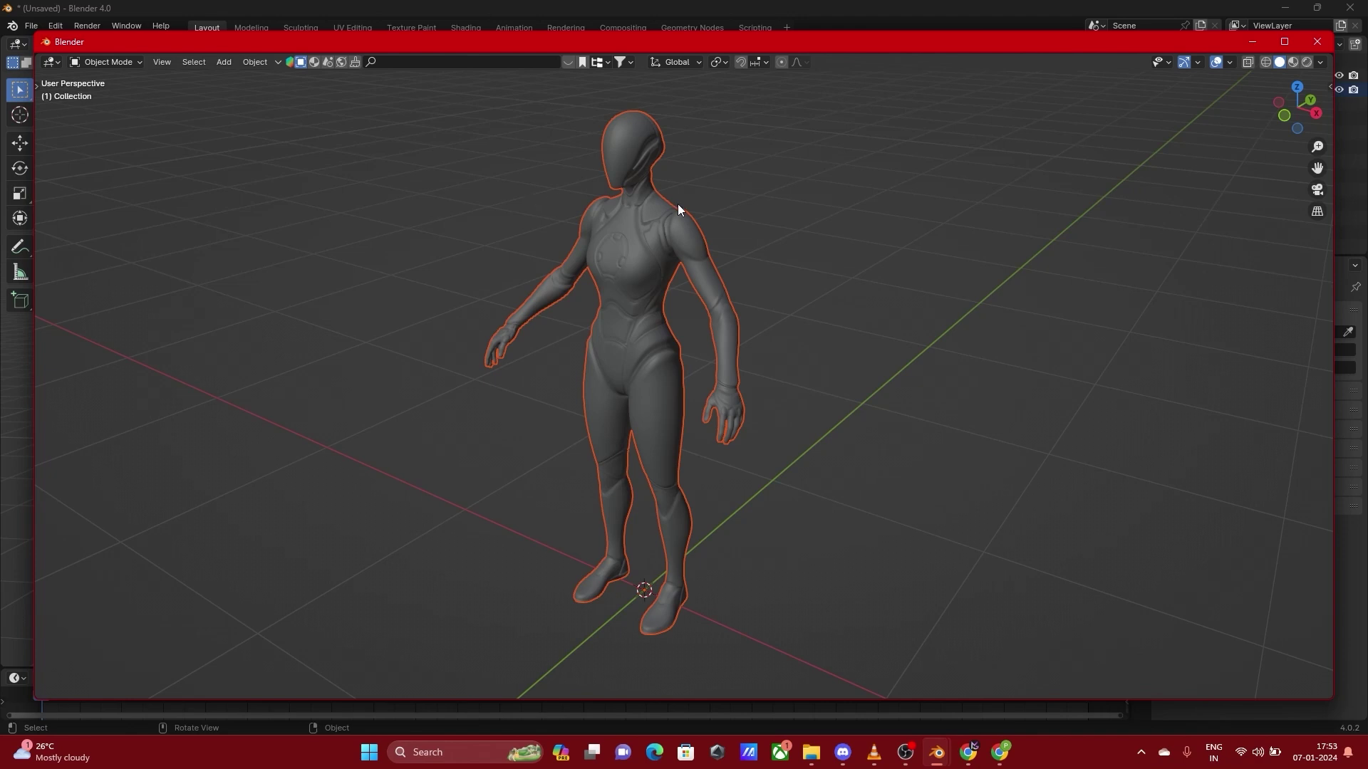
{"action": "left_click", "coordinate": [1316, 41]}
{"action": "left_click", "coordinate": [126, 26]}
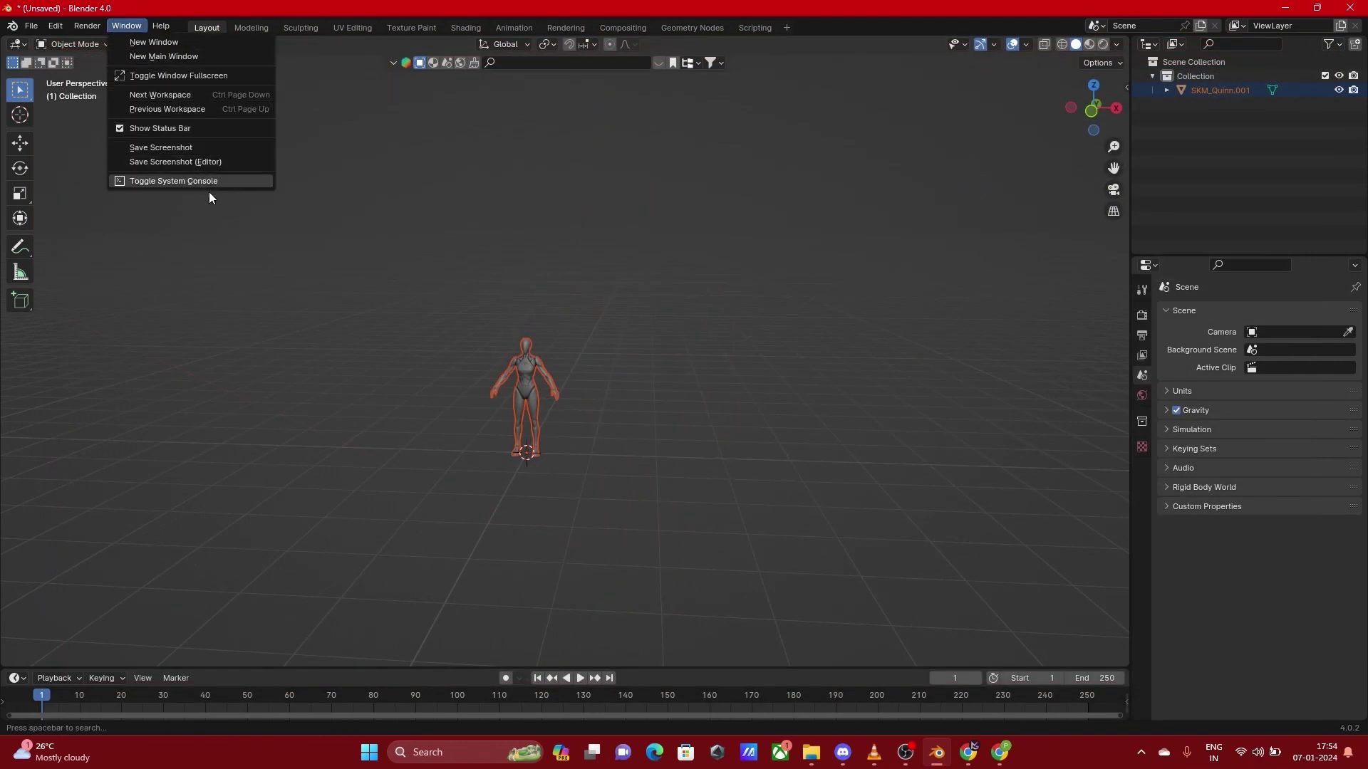
{"action": "left_click", "coordinate": [159, 25]}
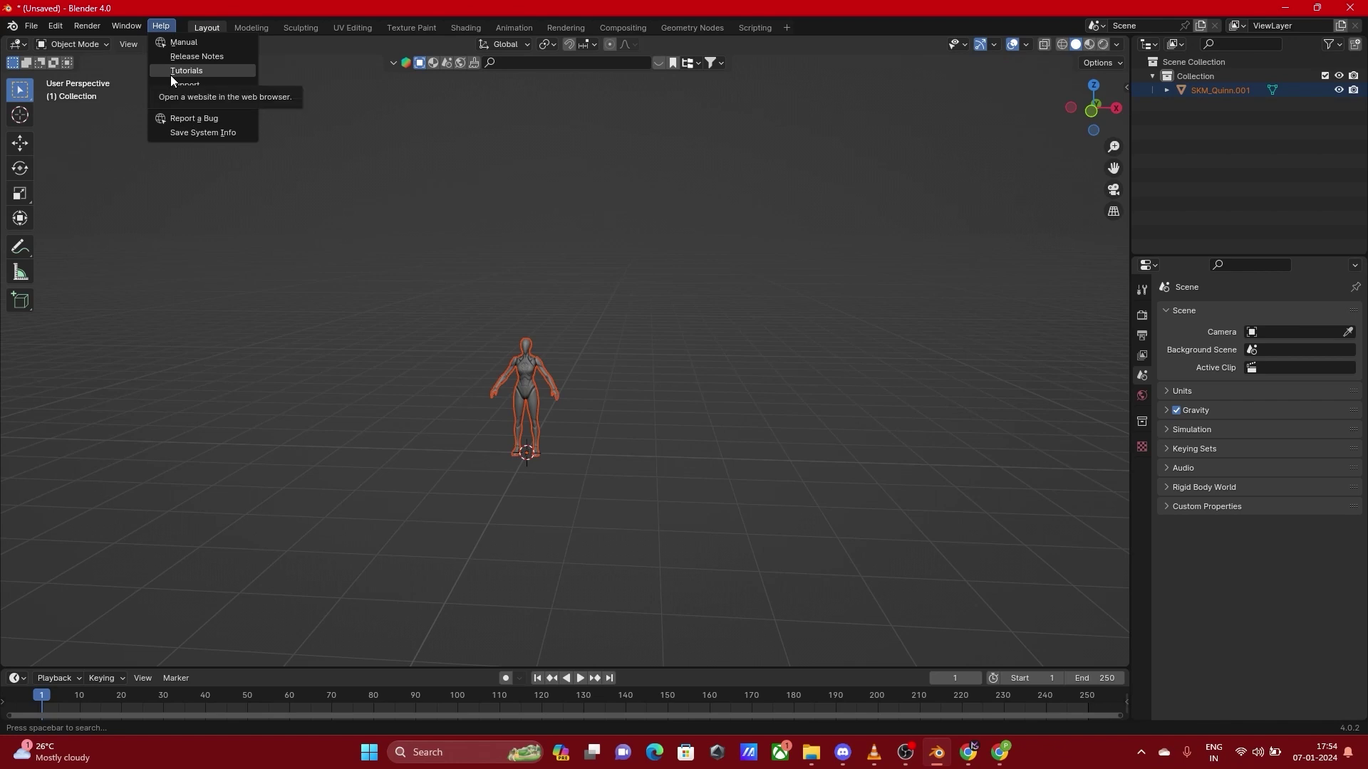
{"action": "left_click", "coordinate": [219, 165]}
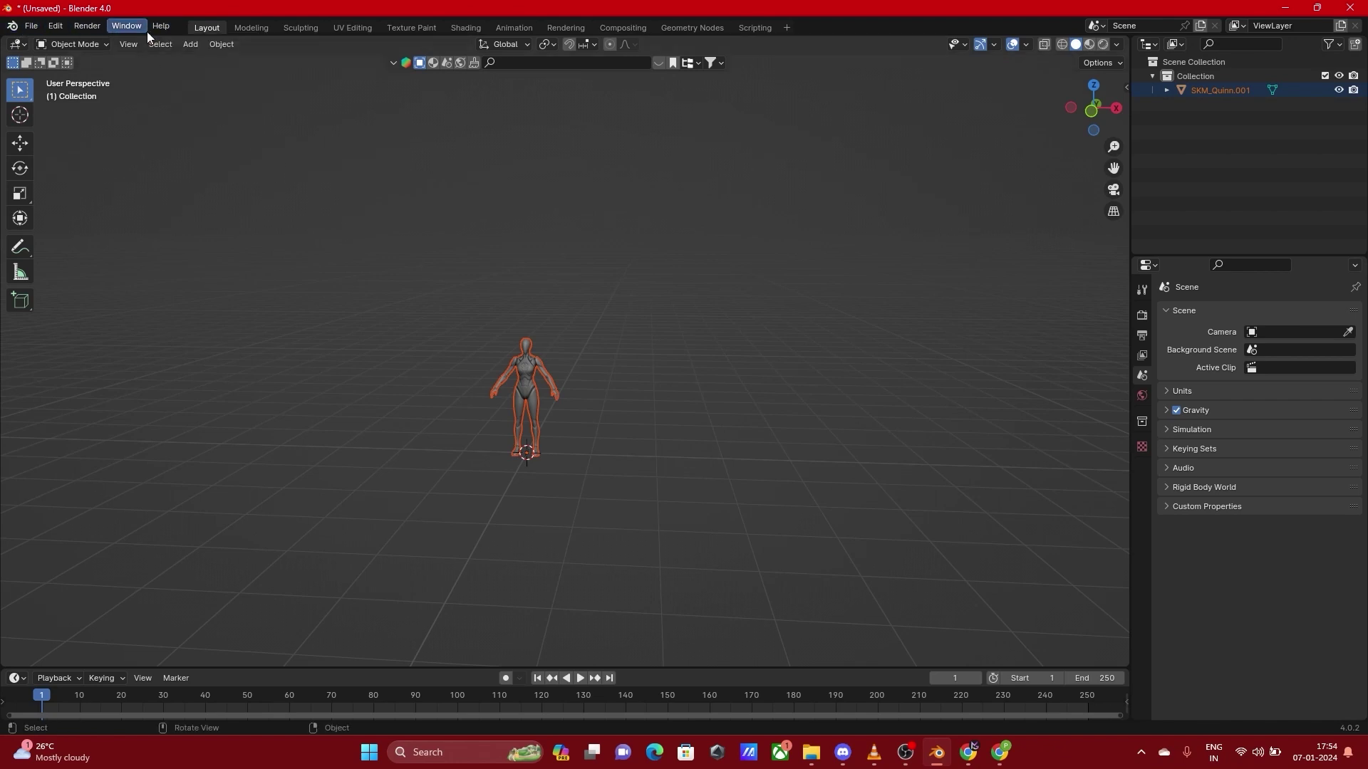
{"action": "left_click", "coordinate": [175, 120]}
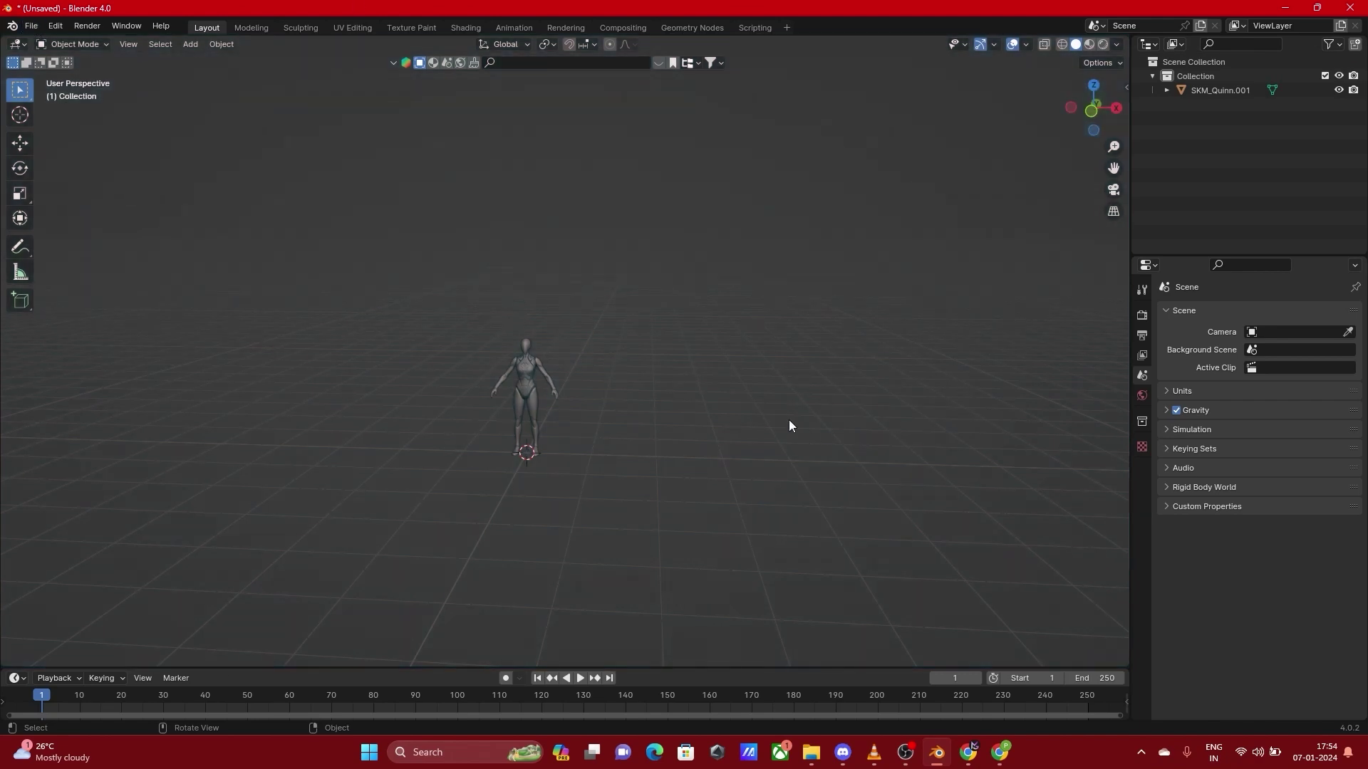
View the mannequin in the Layout workspace and compare it in the Modeling and Sculpting workspaces
{"action": "middle_click_drag", "start_coordinate": [665, 263], "coordinate": [556, 306]}
{"action": "middle_click_drag", "start_coordinate": [791, 313], "coordinate": [190, 265]}
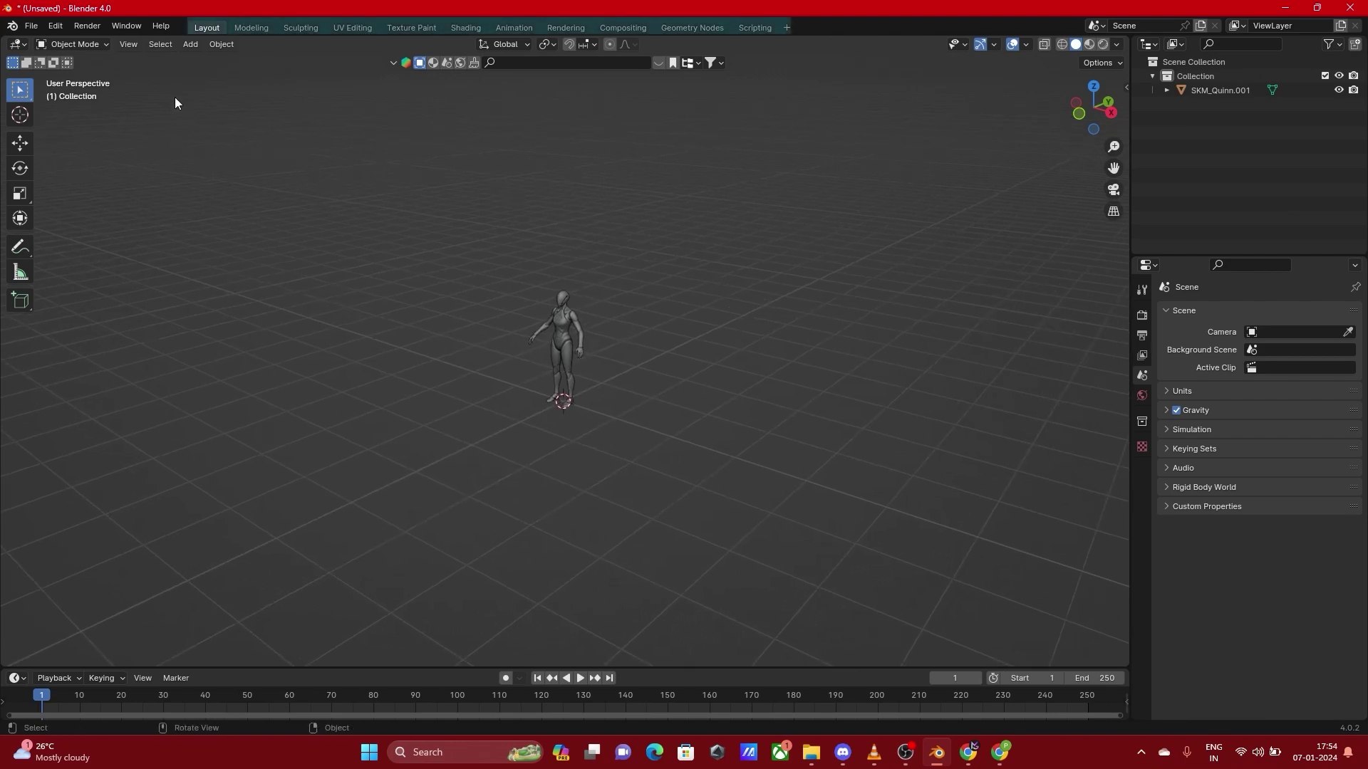
{"action": "left_click", "coordinate": [252, 28]}
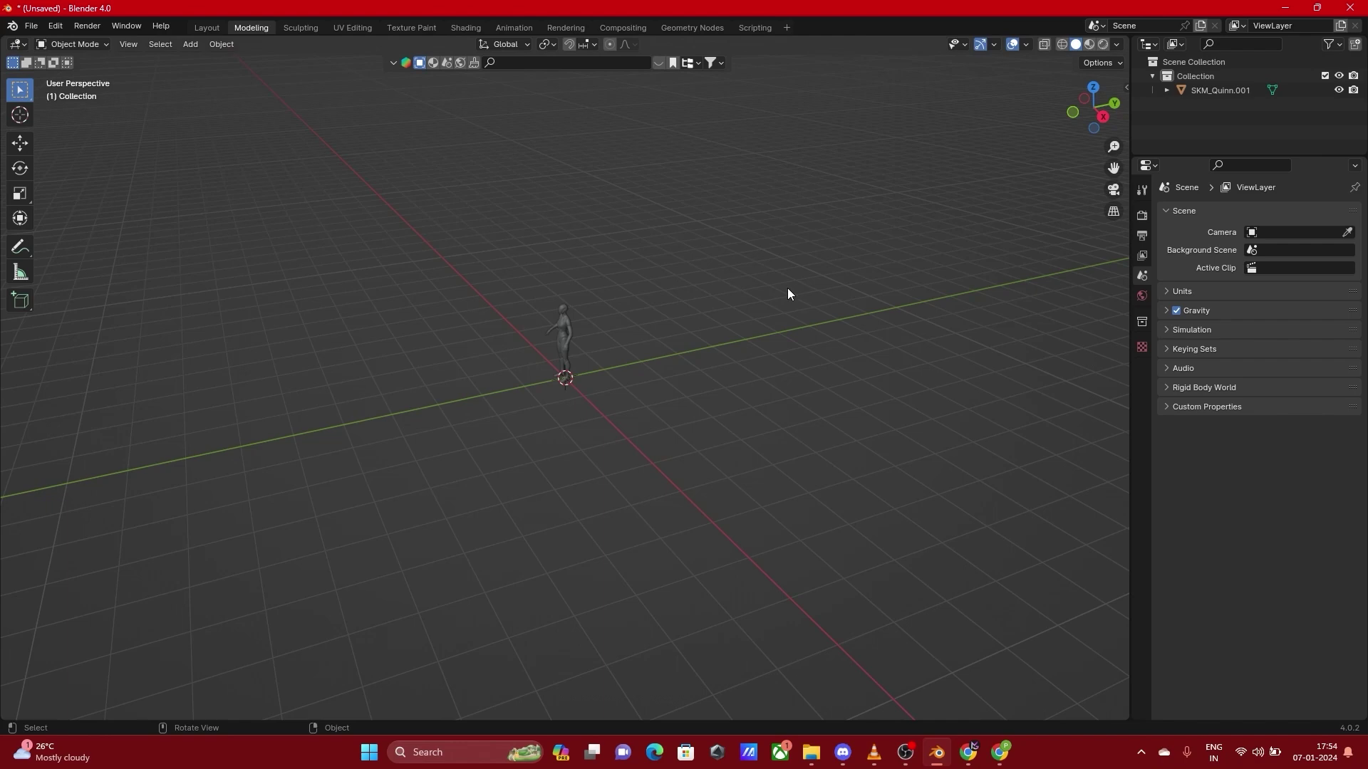
{"action": "left_click", "coordinate": [302, 30]}
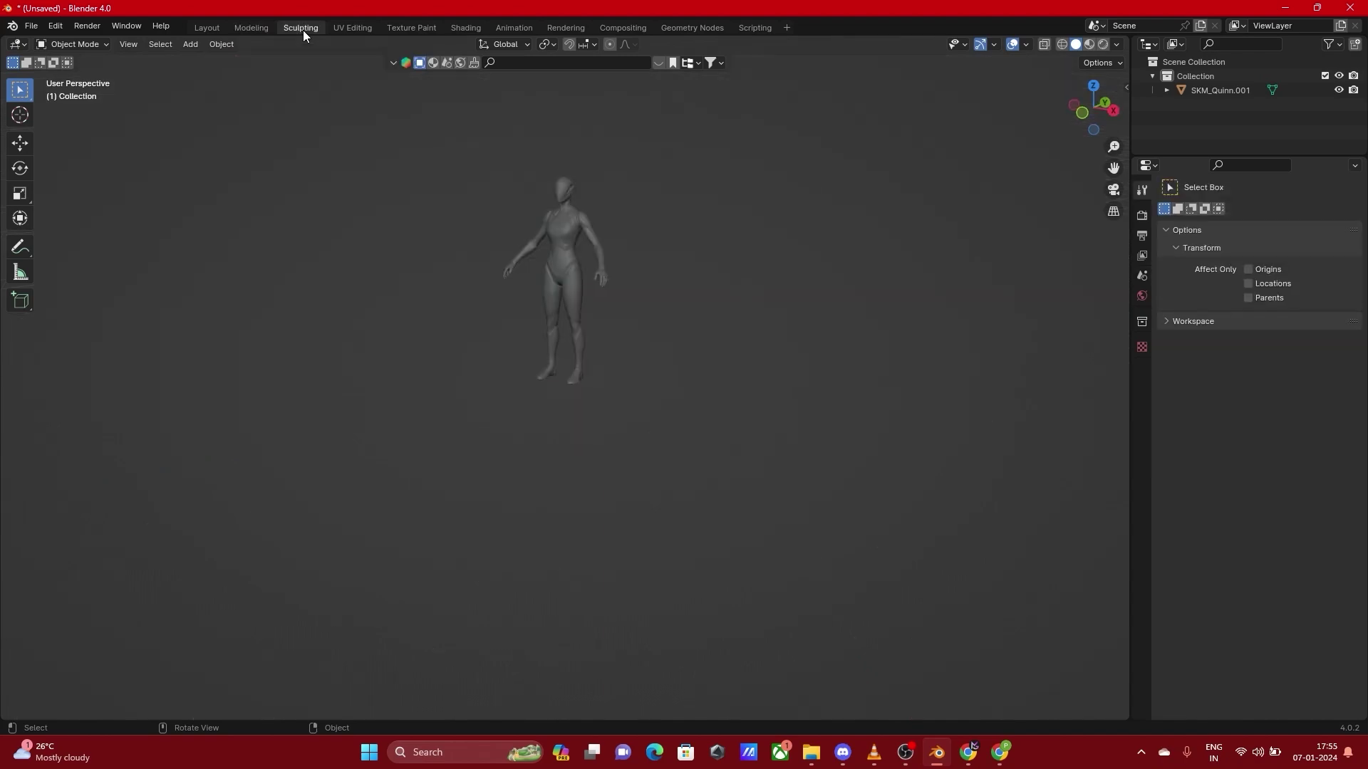
{"action": "middle_click_drag", "start_coordinate": [386, 272], "coordinate": [690, 270]}
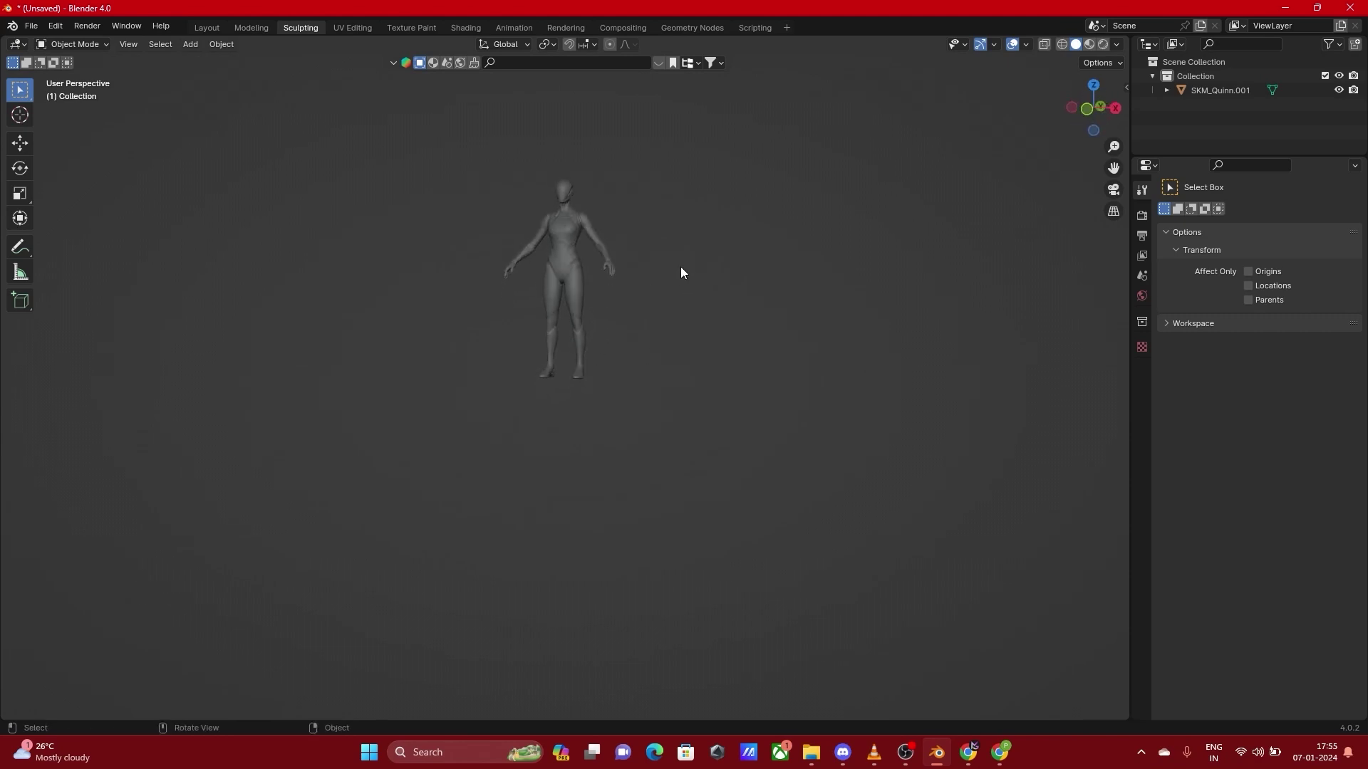
{"action": "left_click", "coordinate": [259, 28]}
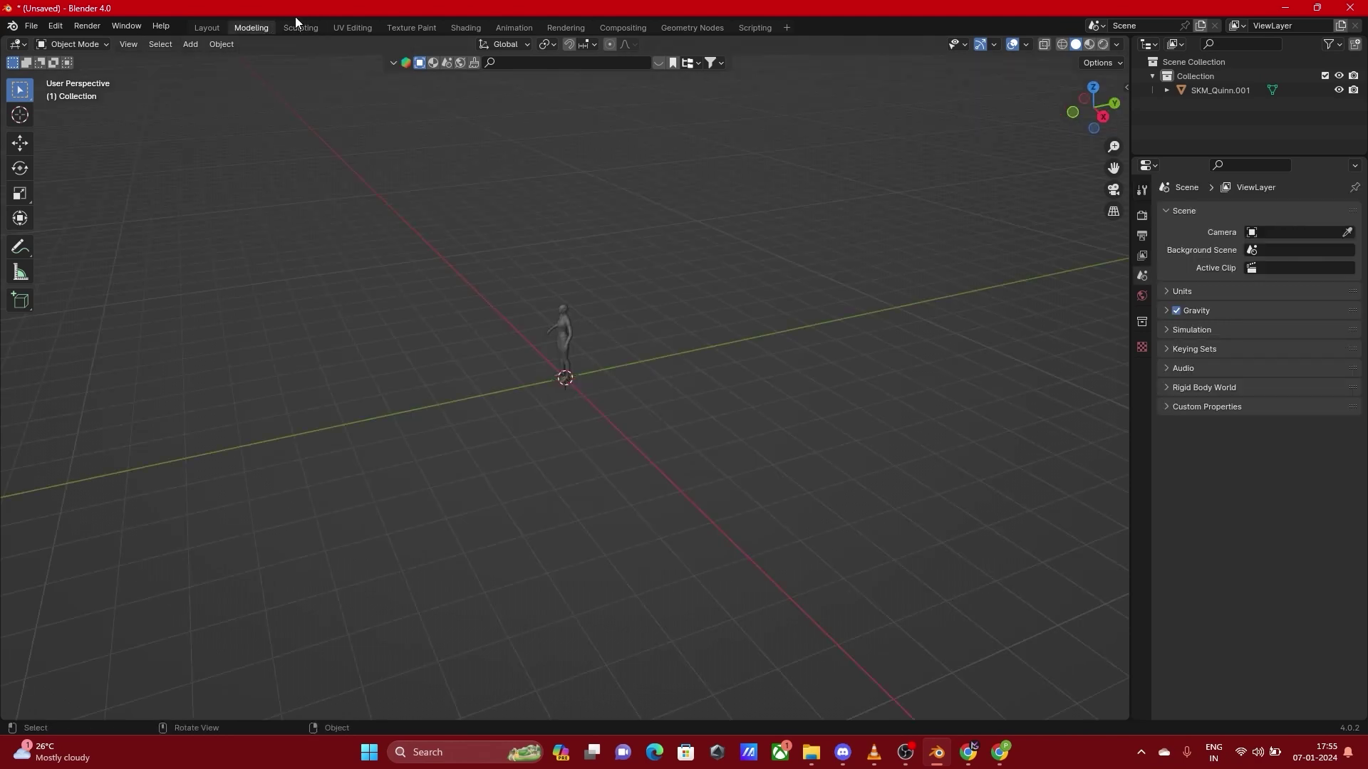
{"action": "left_click", "coordinate": [292, 28]}
In the UV Editing workspace, show the mannequin's UV layout in Edit Mode and return to Object Mode
{"action": "left_click", "coordinate": [355, 28]}
{"action": "scroll", "coordinate": [322, 400], "scroll_direction": "up", "scroll_amount": 4}
{"action": "left_click", "coordinate": [845, 335]}
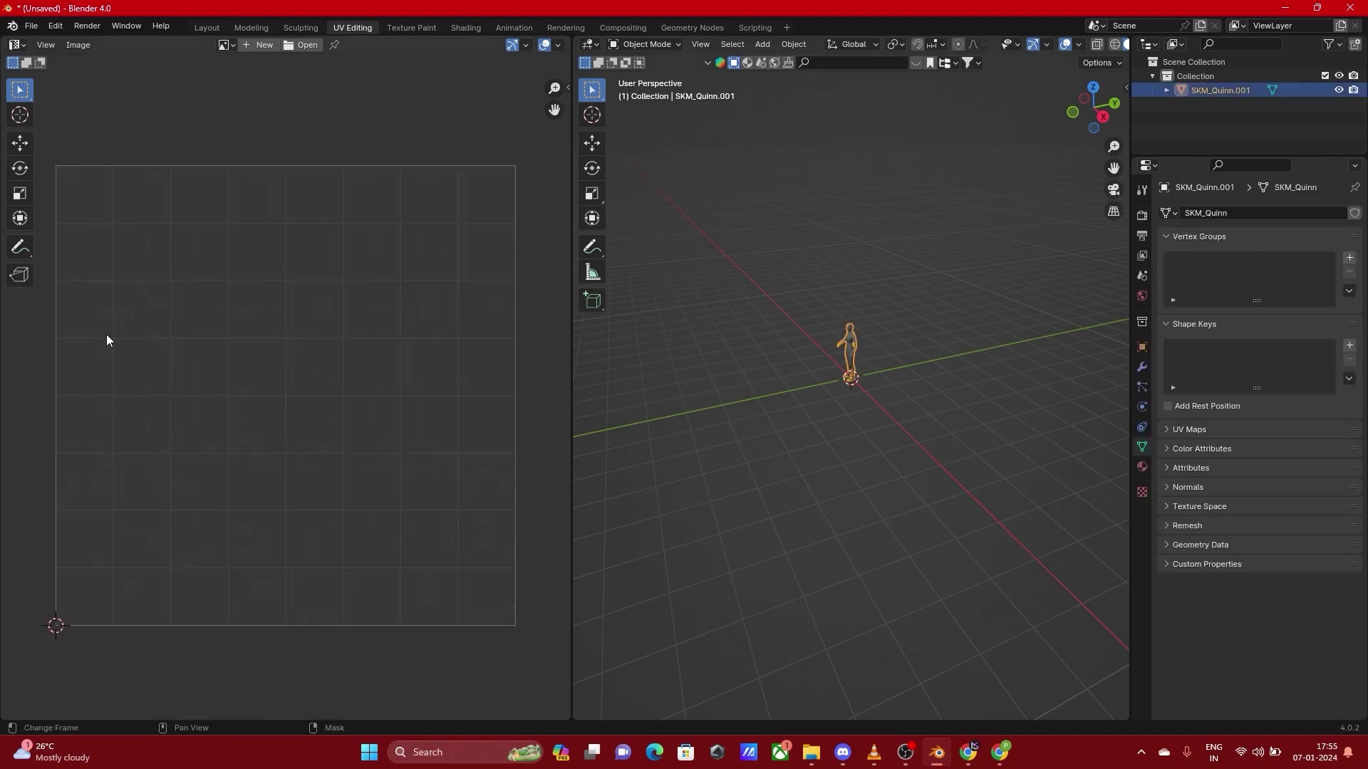
{"action": "key", "text": "Tab"}
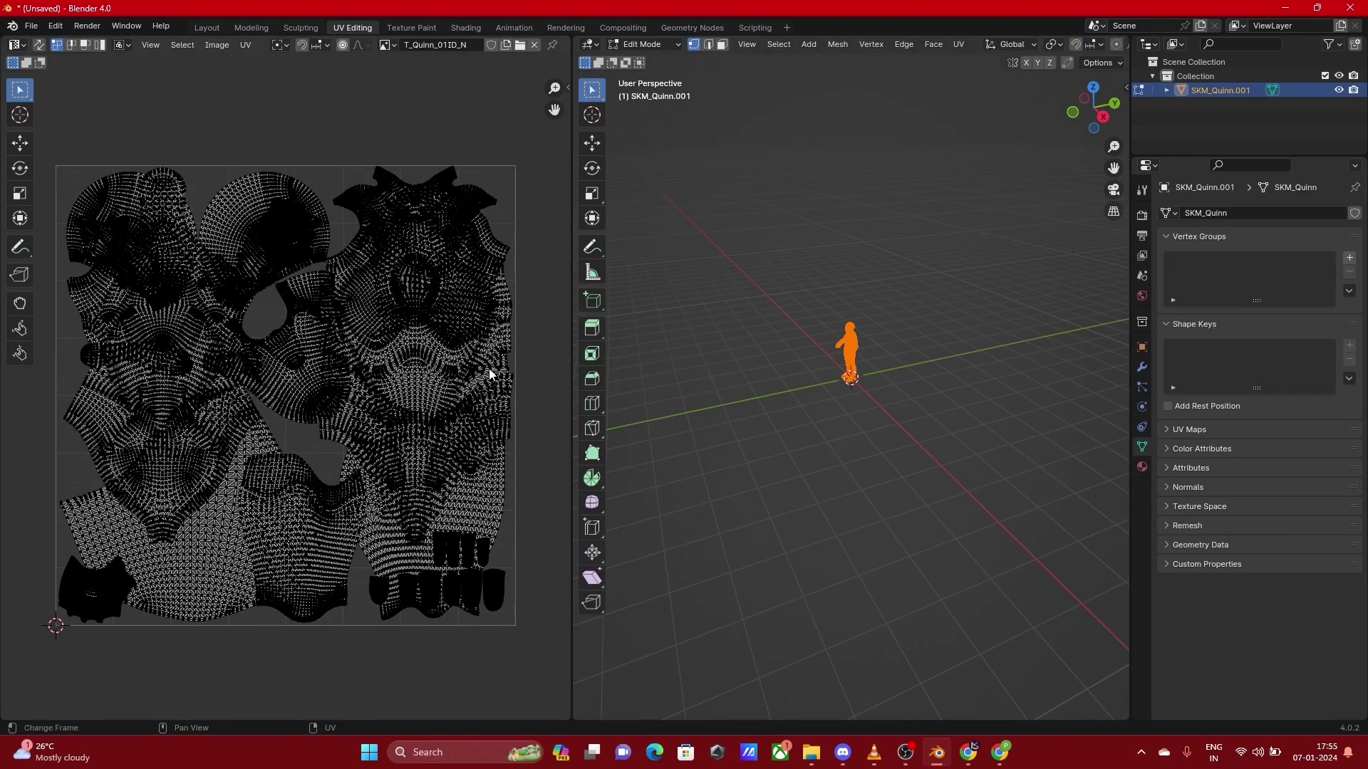
{"action": "key", "text": "Tab"}
{"action": "scroll", "coordinate": [885, 345], "scroll_direction": "up", "scroll_amount": 5}
{"action": "middle_click_drag", "start_coordinate": [885, 345], "coordinate": [696, 456]}
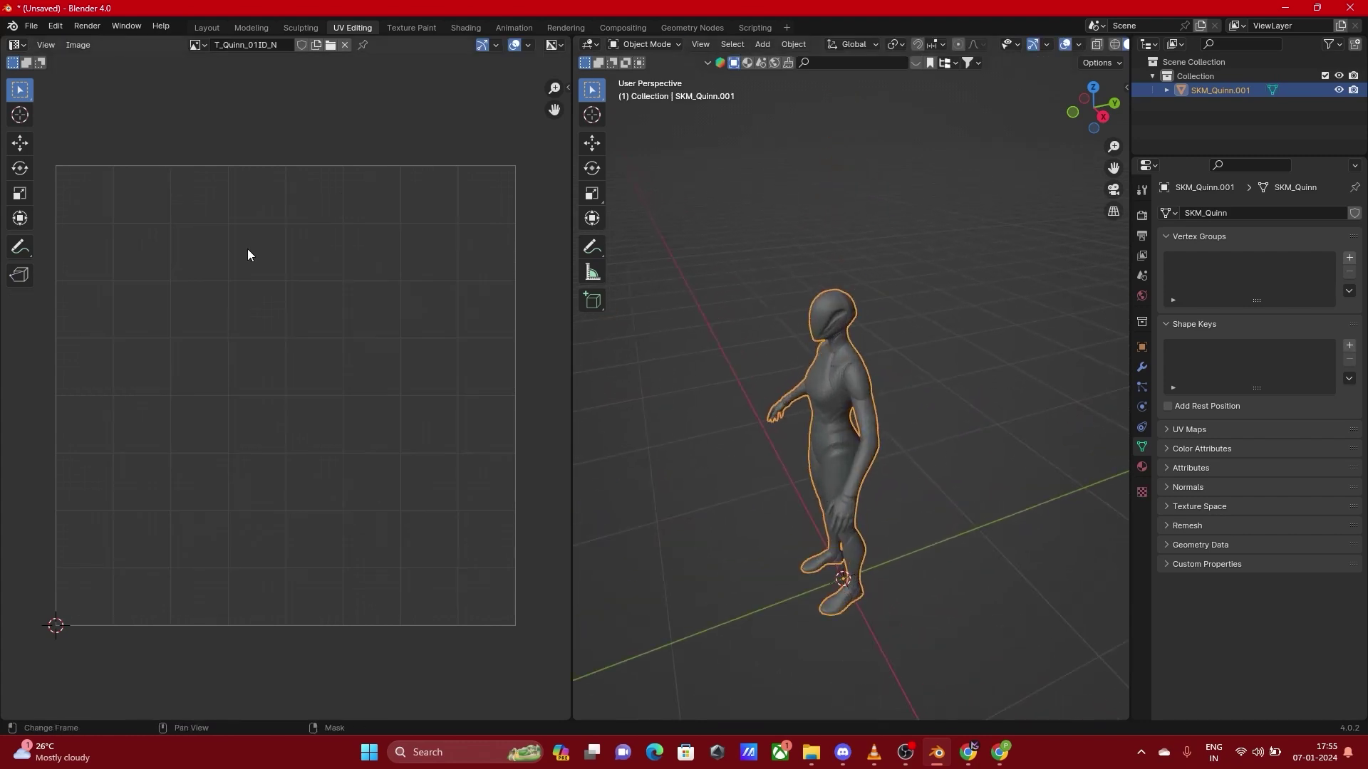
Show the mannequin in the Texture Paint workspace, and view it up close from the front in the Shading workspace
{"action": "left_click", "coordinate": [412, 27]}
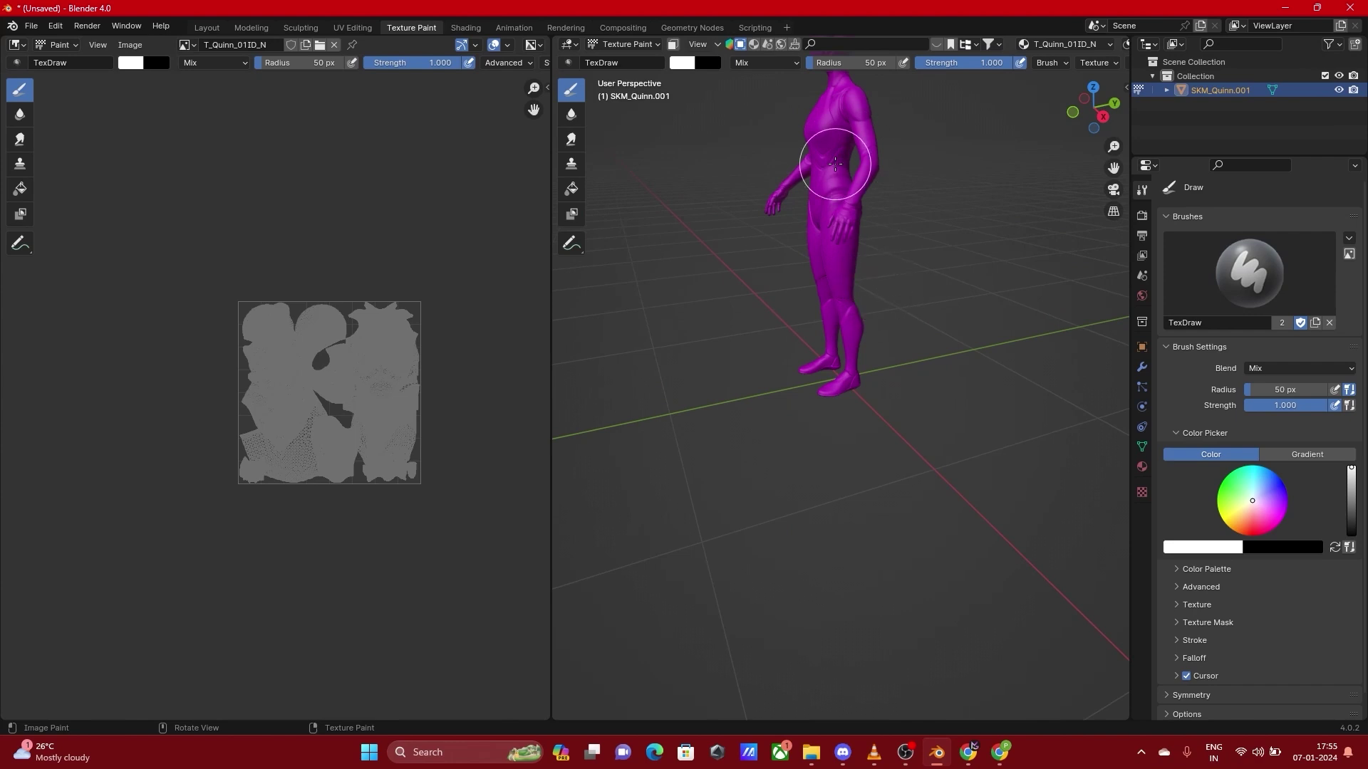
{"action": "left_click", "coordinate": [464, 29]}
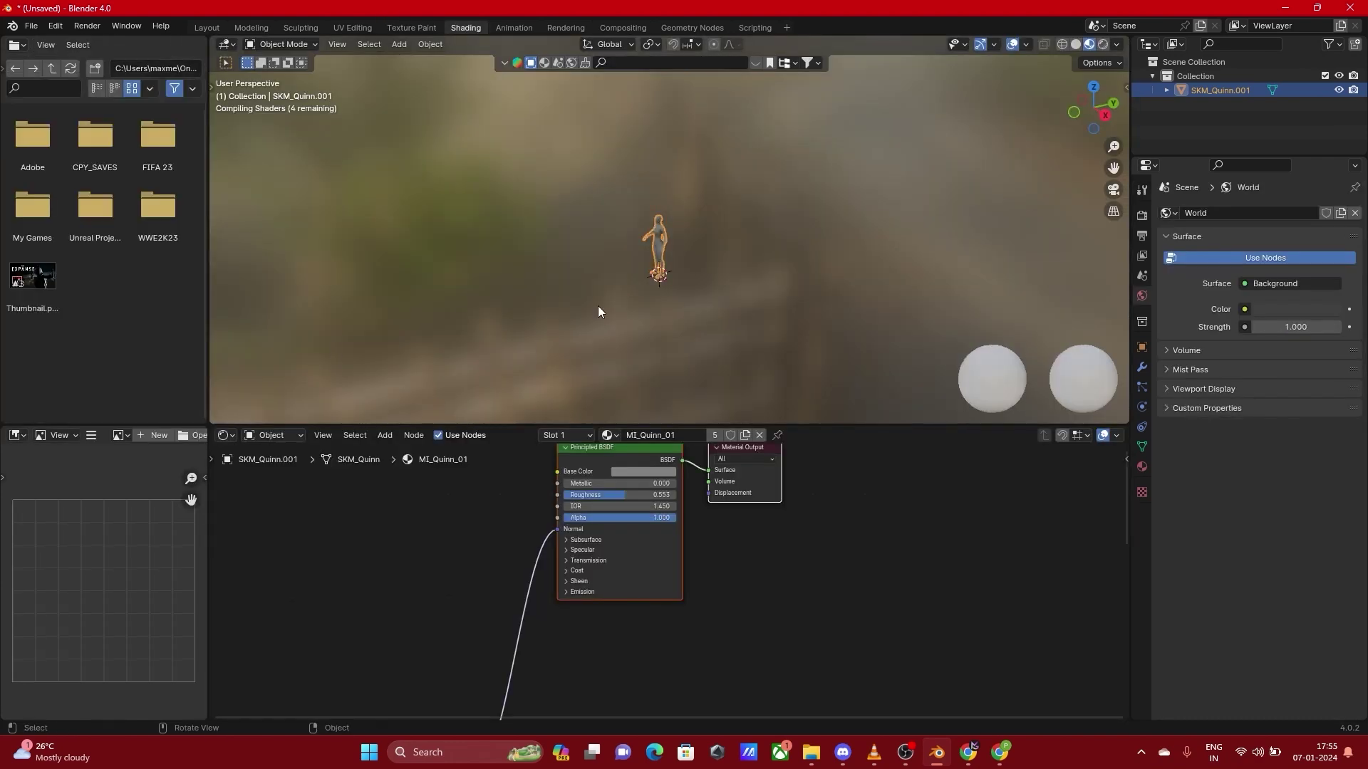
{"action": "scroll", "coordinate": [641, 287], "scroll_direction": "up", "scroll_amount": 8}
{"action": "middle_click_drag", "start_coordinate": [558, 323], "coordinate": [647, 301]}
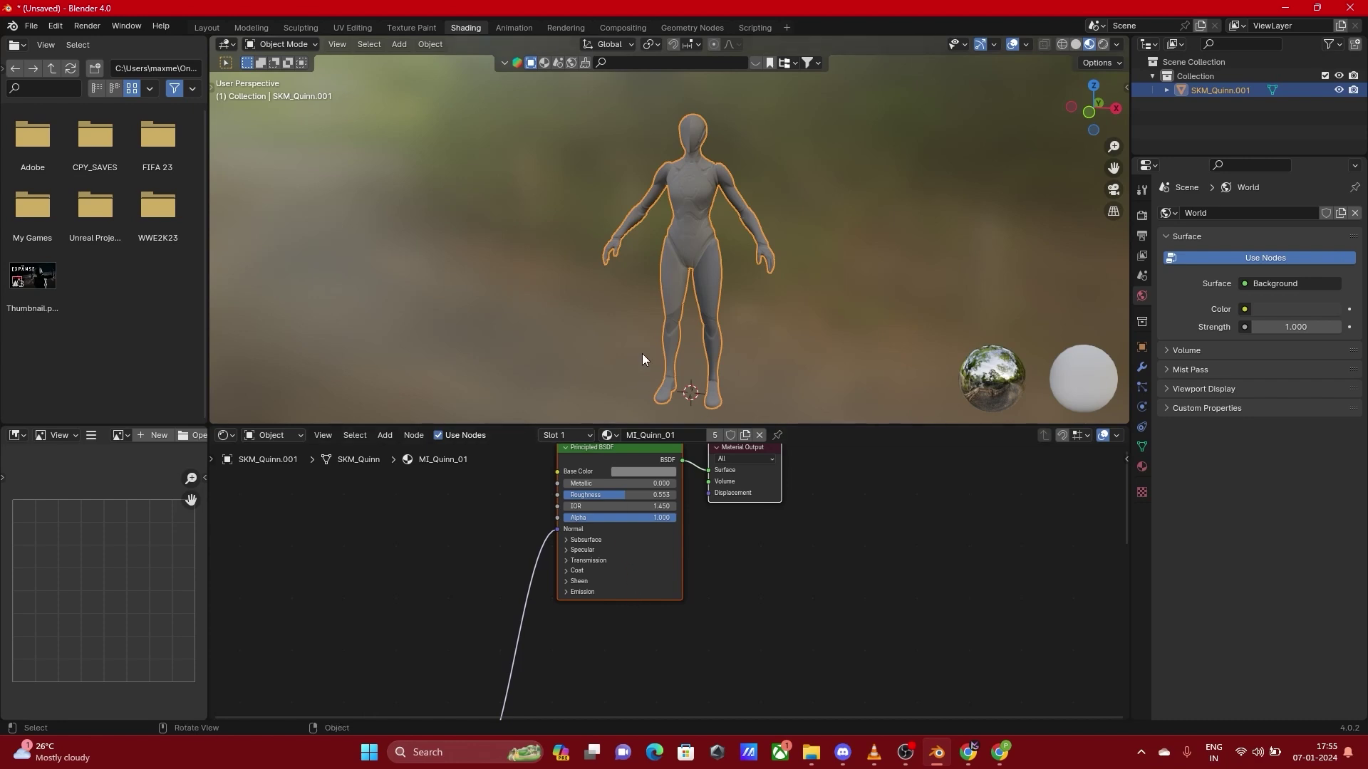
Look through the Animation, Rendering, Compositing and Geometry Nodes workspaces, and return to the Layout workspace
{"action": "left_click", "coordinate": [512, 27]}
{"action": "mouse_move", "coordinate": [163, 547]}
{"action": "left_mouse_down"}
{"action": "mouse_move", "coordinate": [389, 547]}
{"action": "mouse_move", "coordinate": [170, 547]}
{"action": "left_mouse_up"}
{"action": "left_click", "coordinate": [550, 28]}
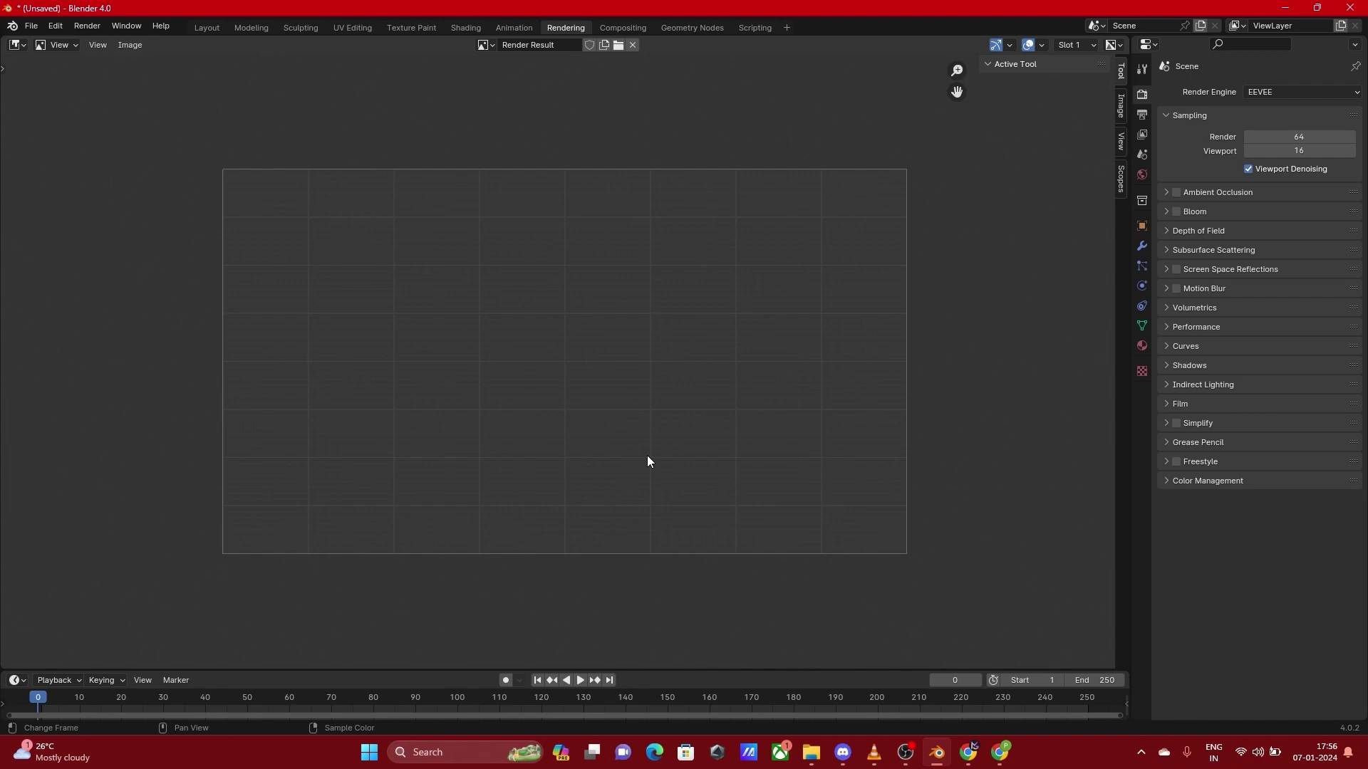
{"action": "left_click", "coordinate": [623, 27]}
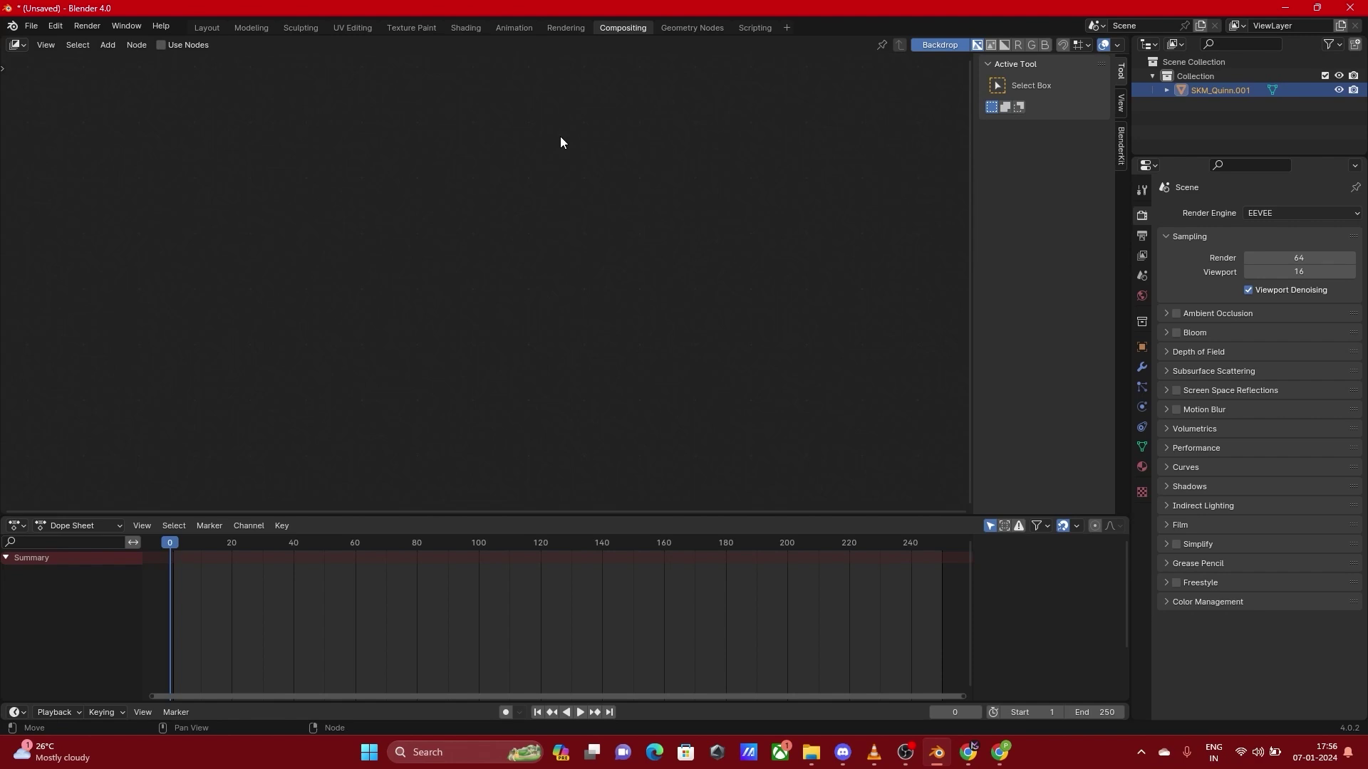
{"action": "left_click", "coordinate": [682, 27]}
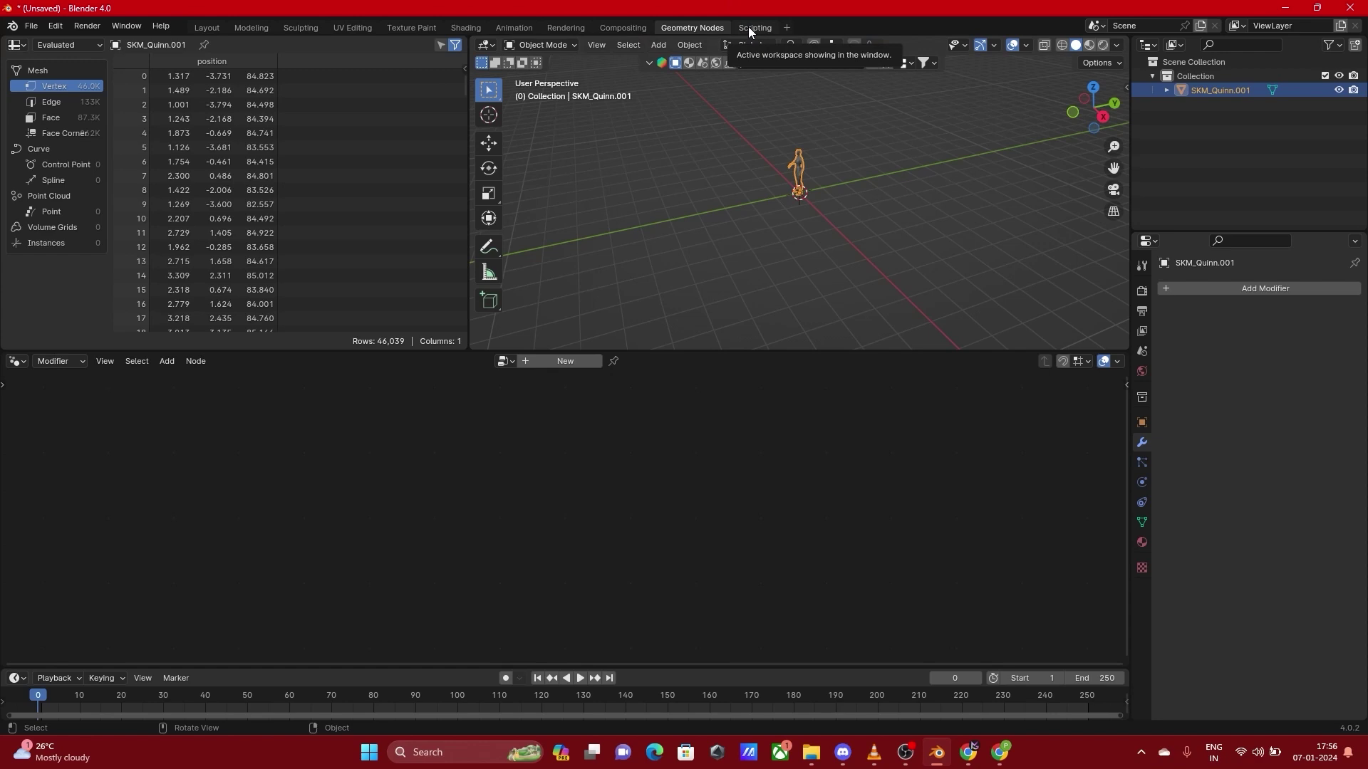
{"action": "left_click", "coordinate": [206, 28]}
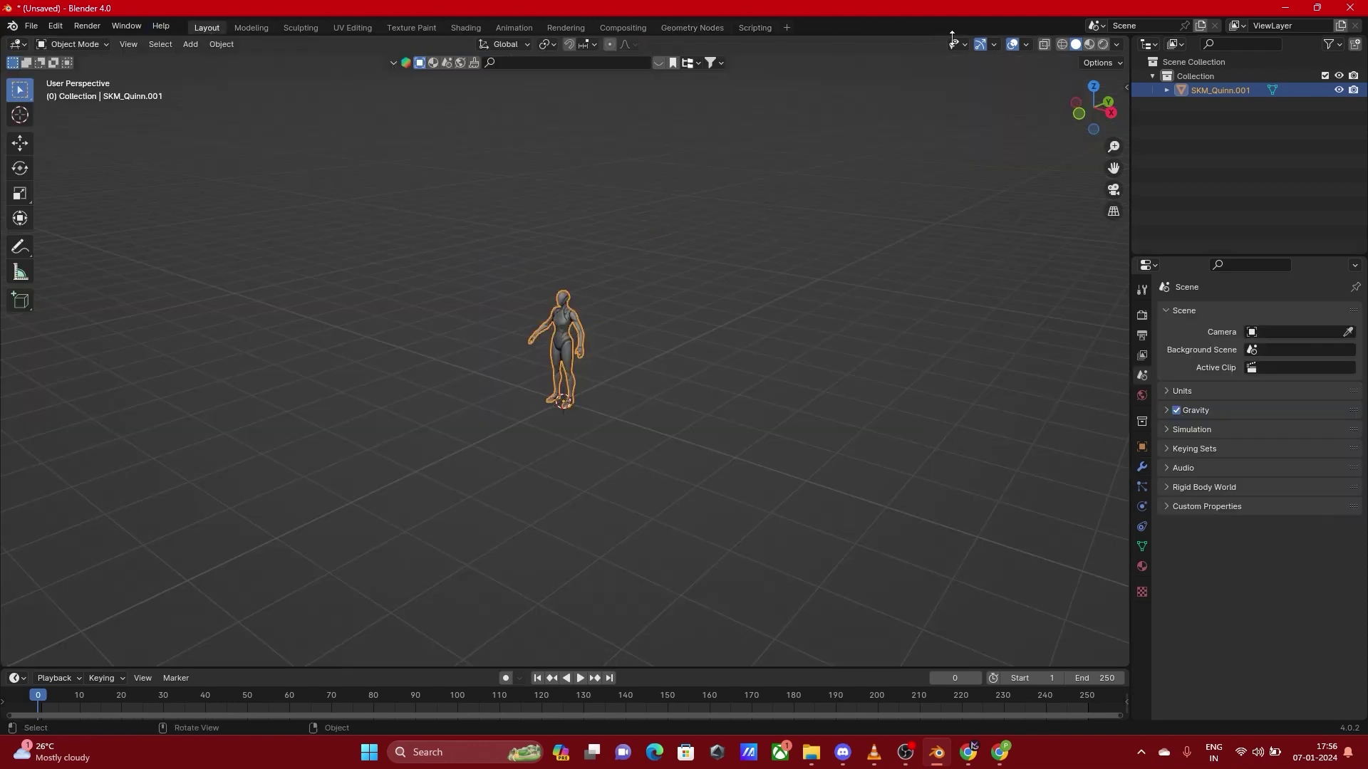
Deselect the mannequin, and select it again by drawing a box selection around it in the viewport
{"action": "left_click", "coordinate": [135, 198]}
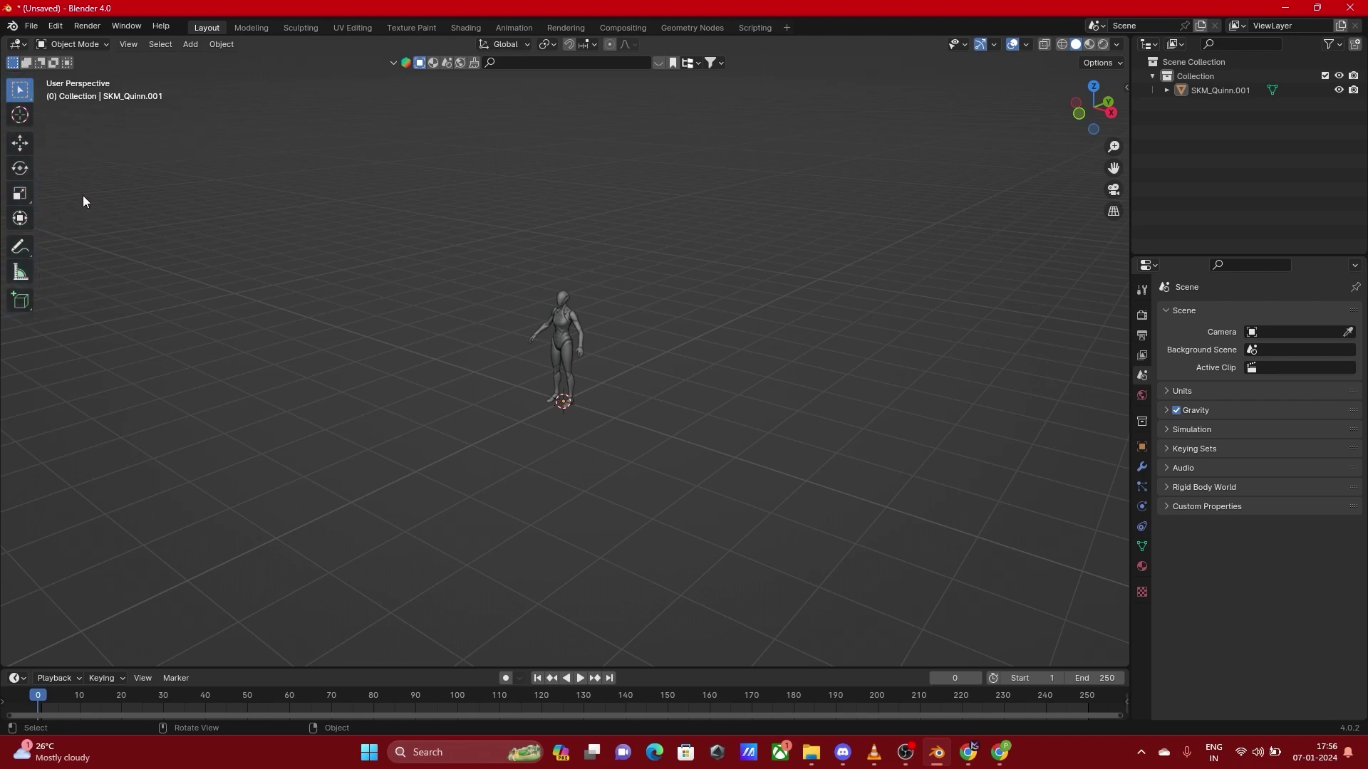
{"action": "left_click", "coordinate": [22, 169]}
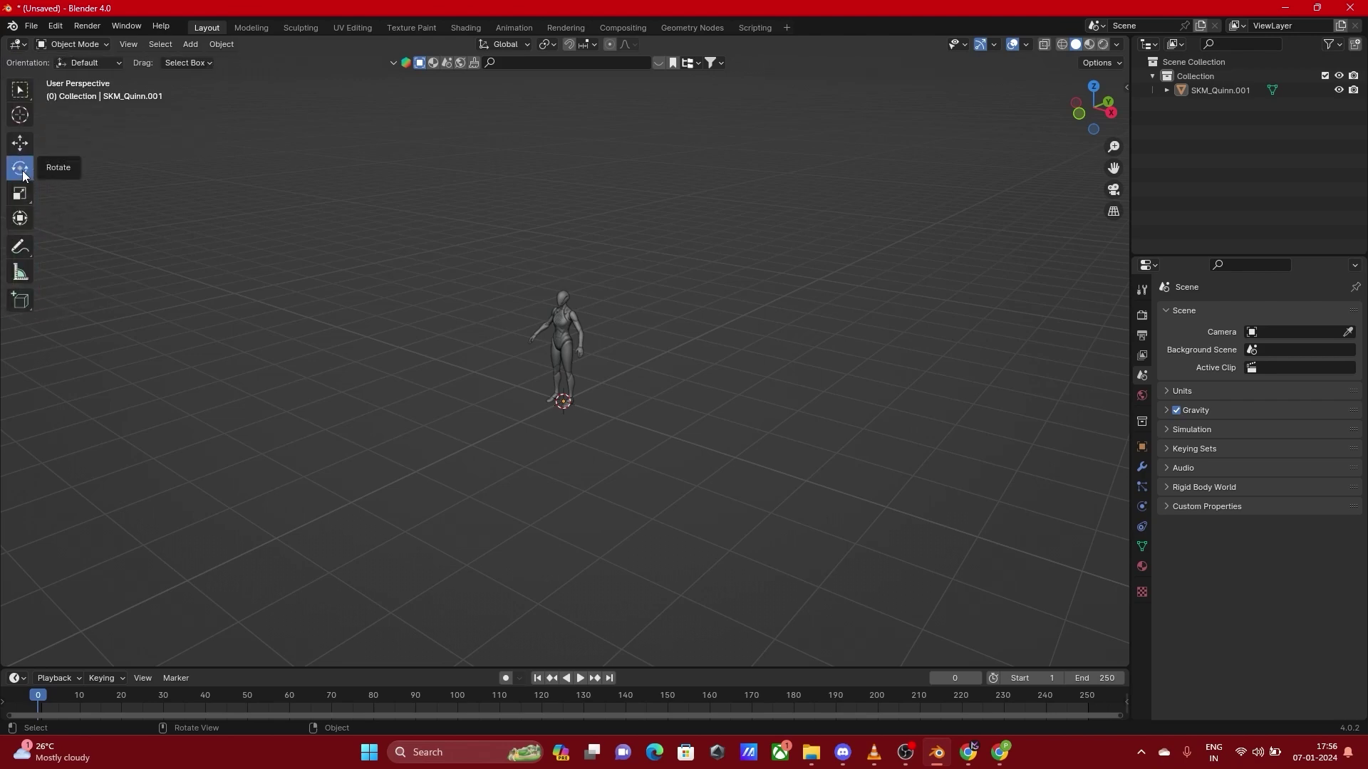
{"action": "left_click", "coordinate": [19, 91]}
{"action": "left_click_drag", "start_coordinate": [182, 195], "coordinate": [468, 473]}
{"action": "left_click_drag", "start_coordinate": [92, 171], "coordinate": [541, 470]}
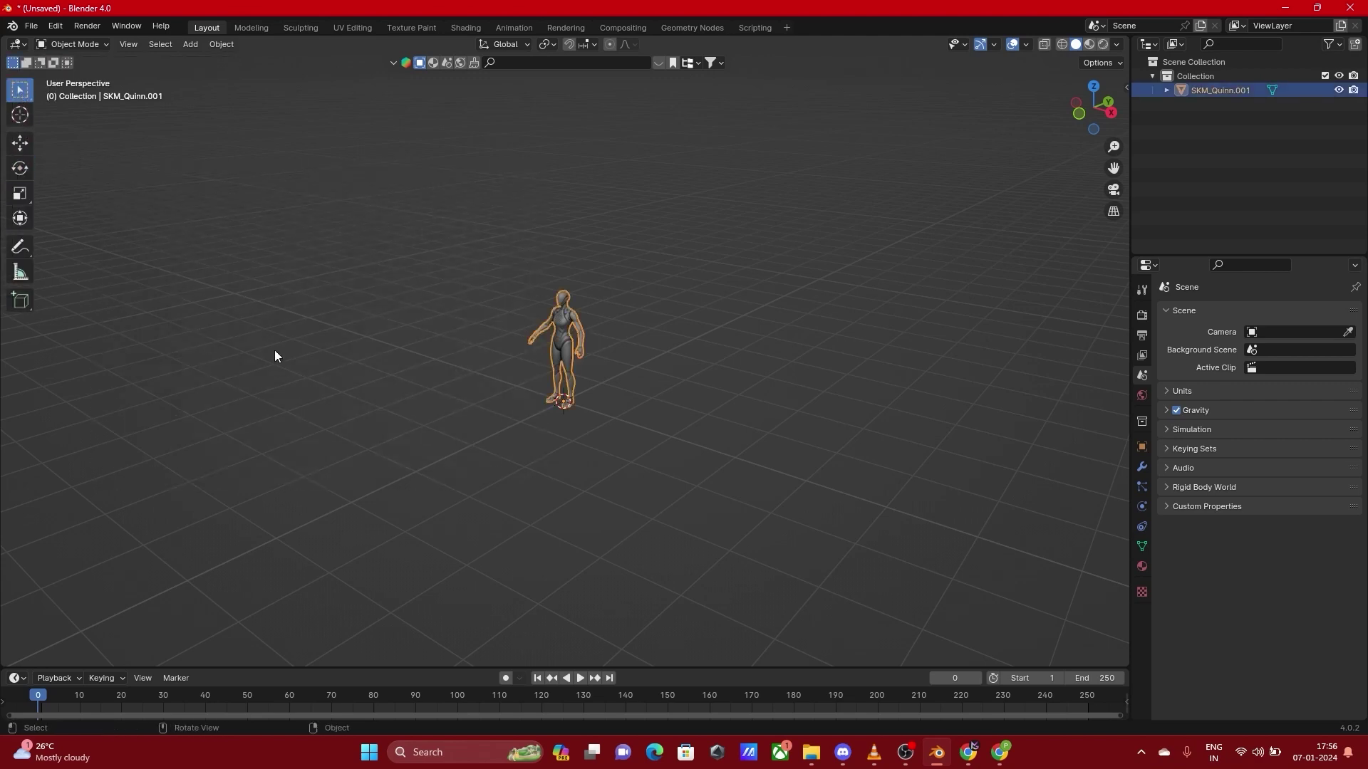
Cycle through the selection tool modes, select the mannequin and enter Edit Mode on it
{"action": "left_click", "coordinate": [188, 235]}
{"action": "key", "text": "w"}
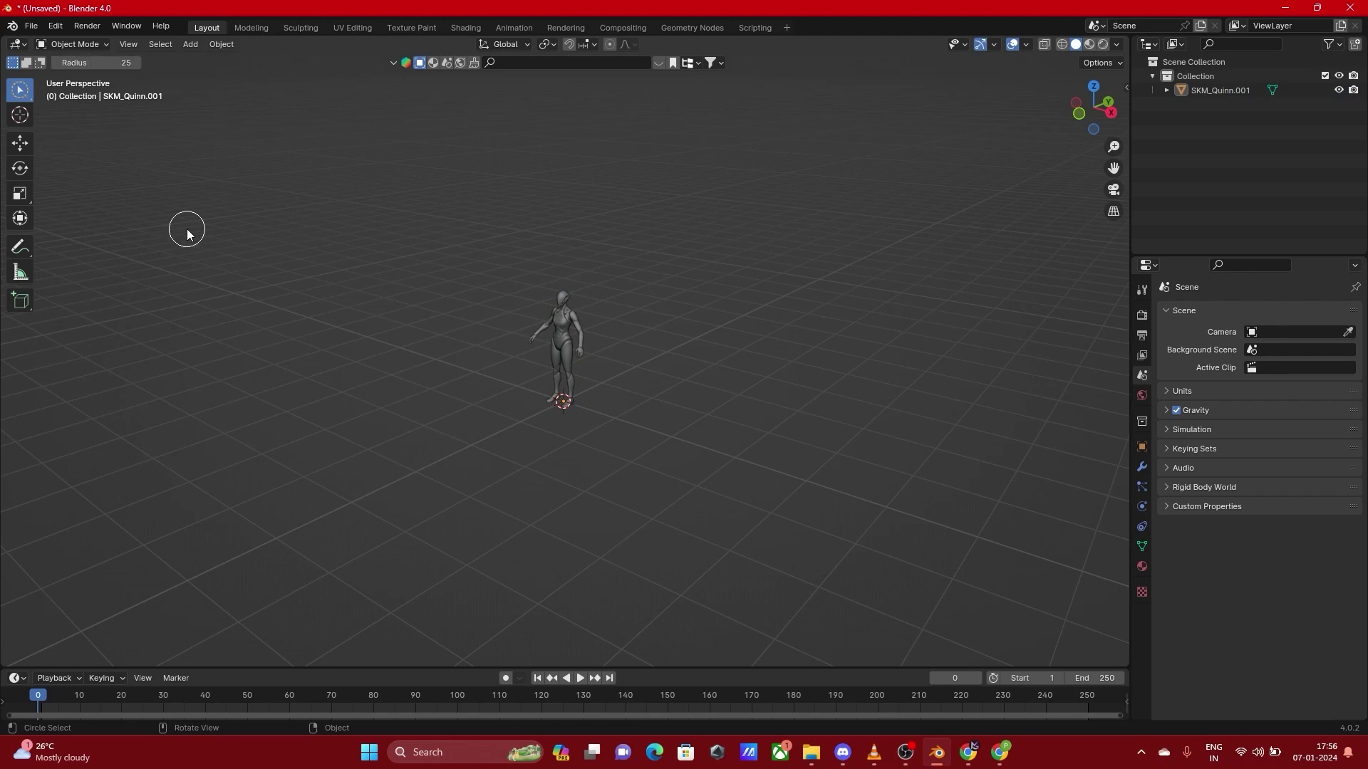
{"action": "scroll", "coordinate": [586, 421], "scroll_direction": "up", "scroll_amount": 7}
{"action": "scroll", "coordinate": [530, 233], "scroll_direction": "up", "scroll_amount": 2}
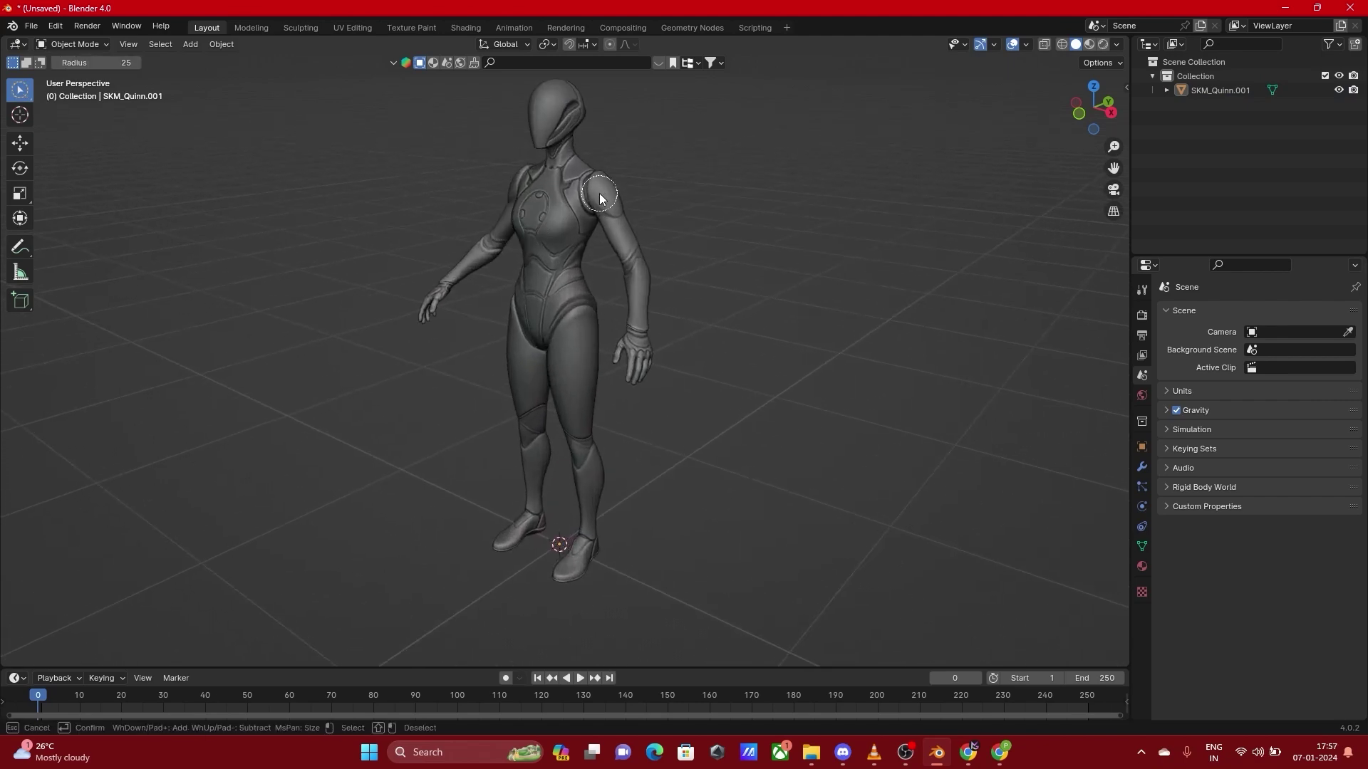
{"action": "key", "text": "w"}
{"action": "key", "text": "w"}
{"action": "left_click", "coordinate": [572, 208]}
{"action": "key", "text": "Tab"}
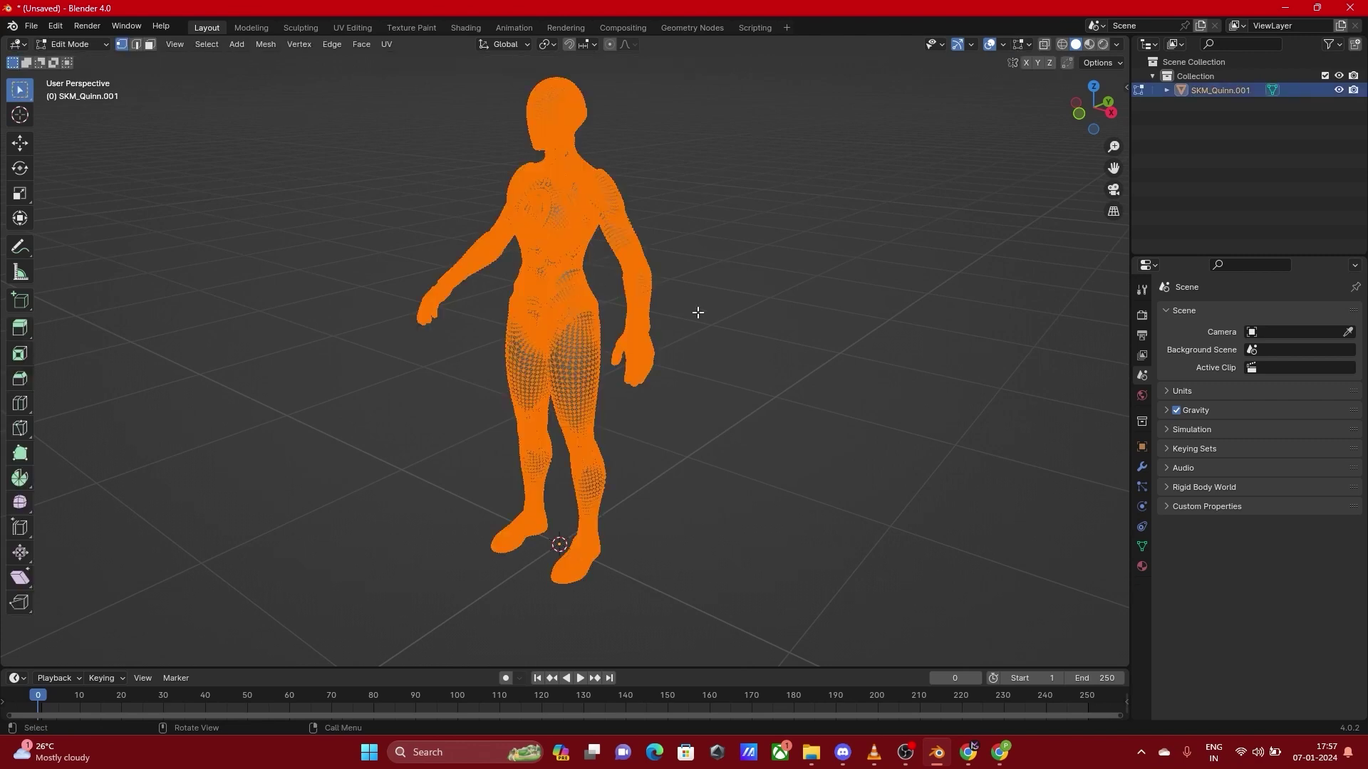
Select a single vertex on the mannequin's hip and frame the view on it
{"action": "left_click", "coordinate": [677, 321]}
{"action": "left_click", "coordinate": [570, 342]}
{"action": "key", "text": "grave"}
{"action": "left_click", "coordinate": [711, 448]}
{"action": "scroll", "coordinate": [630, 395], "scroll_direction": "down", "scroll_amount": 10}
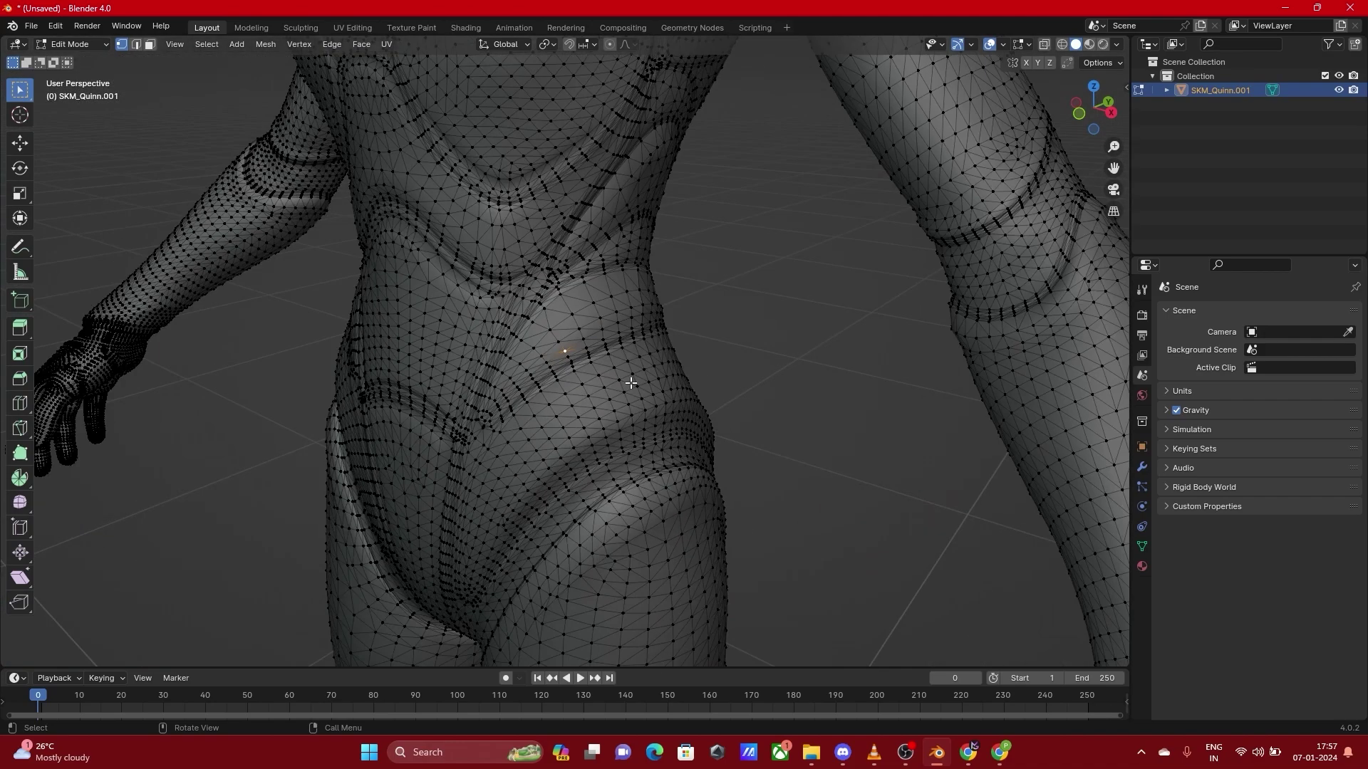
Circle-select the vertices across the chest and onto the shoulder, and clear that selection
{"action": "key", "text": "c"}
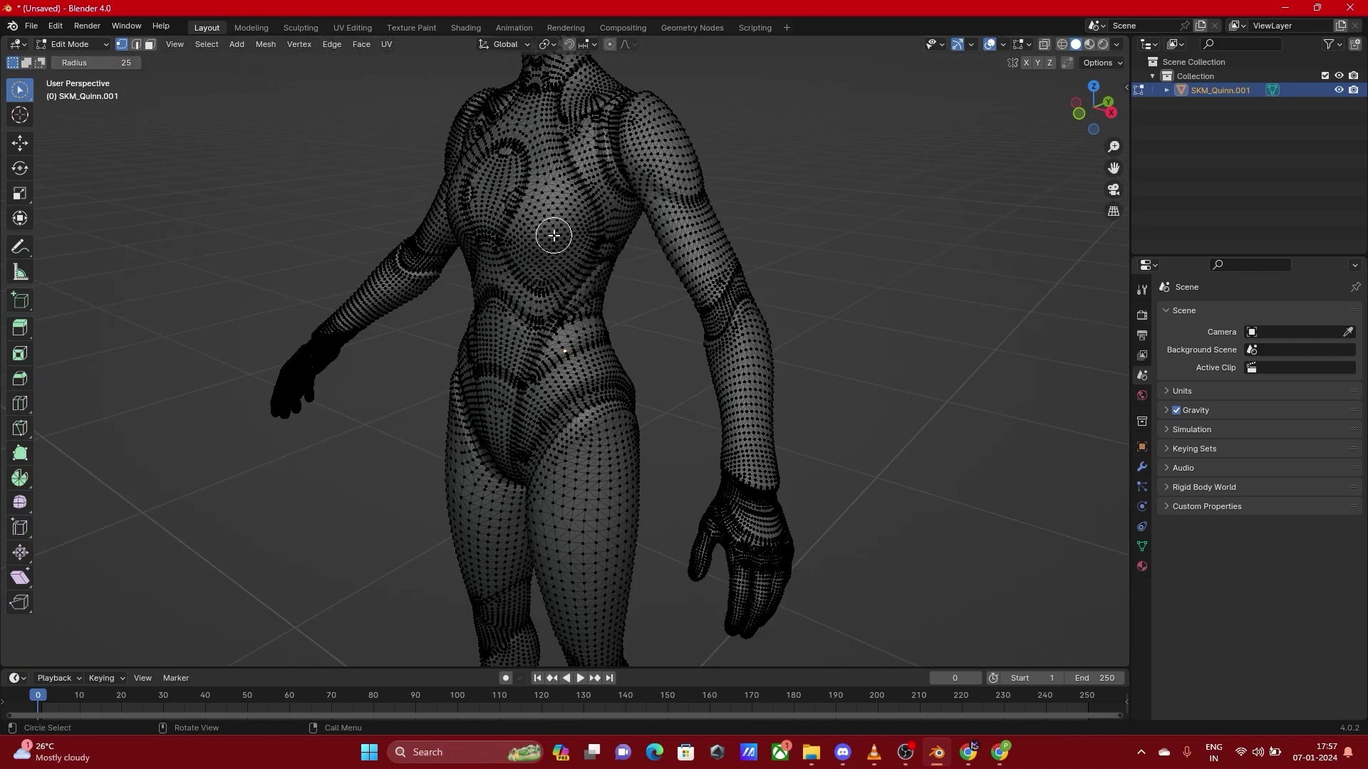
{"action": "mouse_move", "coordinate": [567, 245]}
{"action": "left_mouse_down"}
{"action": "mouse_move", "coordinate": [541, 235]}
{"action": "mouse_move", "coordinate": [563, 213]}
{"action": "mouse_move", "coordinate": [527, 235]}
{"action": "mouse_move", "coordinate": [545, 183]}
{"action": "mouse_move", "coordinate": [577, 260]}
{"action": "mouse_move", "coordinate": [499, 228]}
{"action": "mouse_move", "coordinate": [561, 186]}
{"action": "mouse_move", "coordinate": [528, 281]}
{"action": "mouse_move", "coordinate": [524, 143]}
{"action": "mouse_move", "coordinate": [595, 256]}
{"action": "mouse_move", "coordinate": [620, 132]}
{"action": "mouse_move", "coordinate": [562, 172]}
{"action": "mouse_move", "coordinate": [652, 171]}
{"action": "mouse_move", "coordinate": [617, 190]}
{"action": "left_mouse_up"}
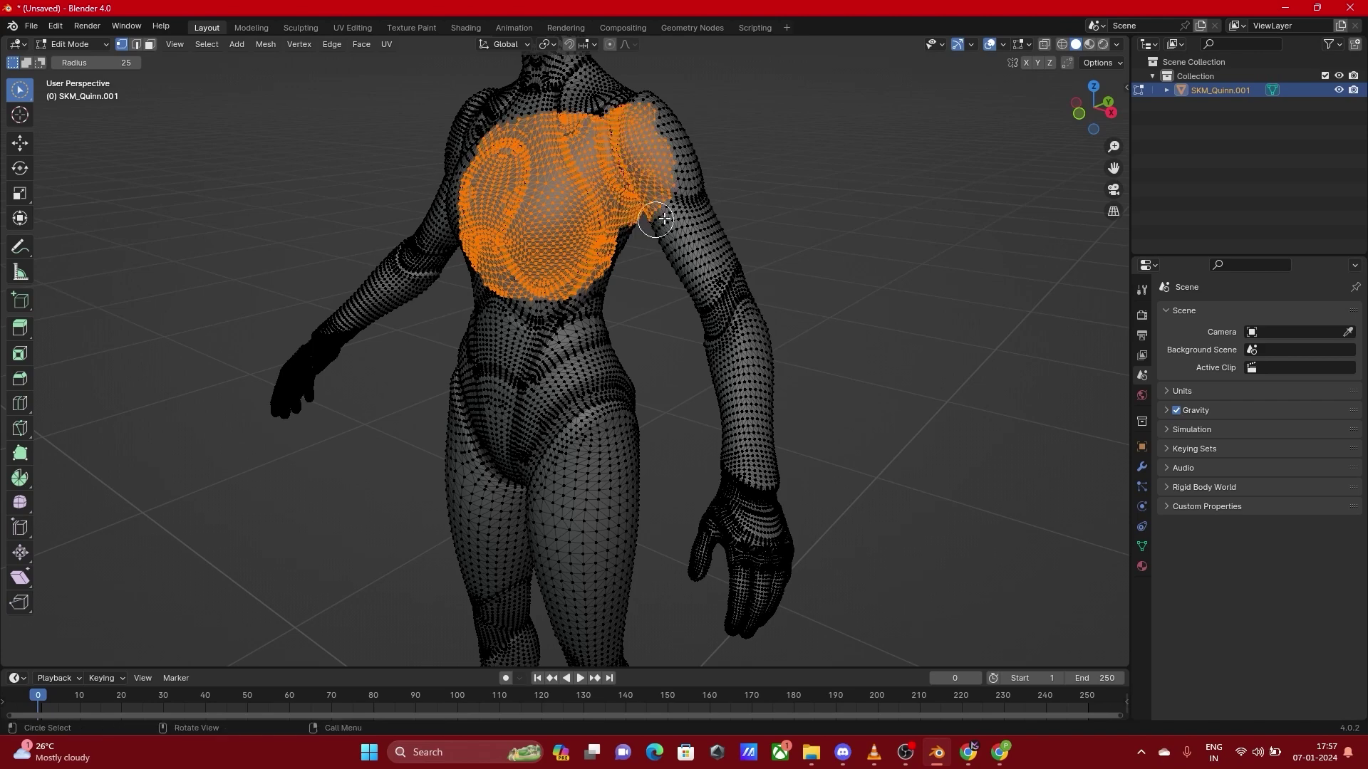
{"action": "key", "text": "alt+a"}
Box-select the front vertices of the mannequin's torso, arms and upper thighs
{"action": "key", "text": "w"}
{"action": "key", "text": "w"}
{"action": "key", "text": "w"}
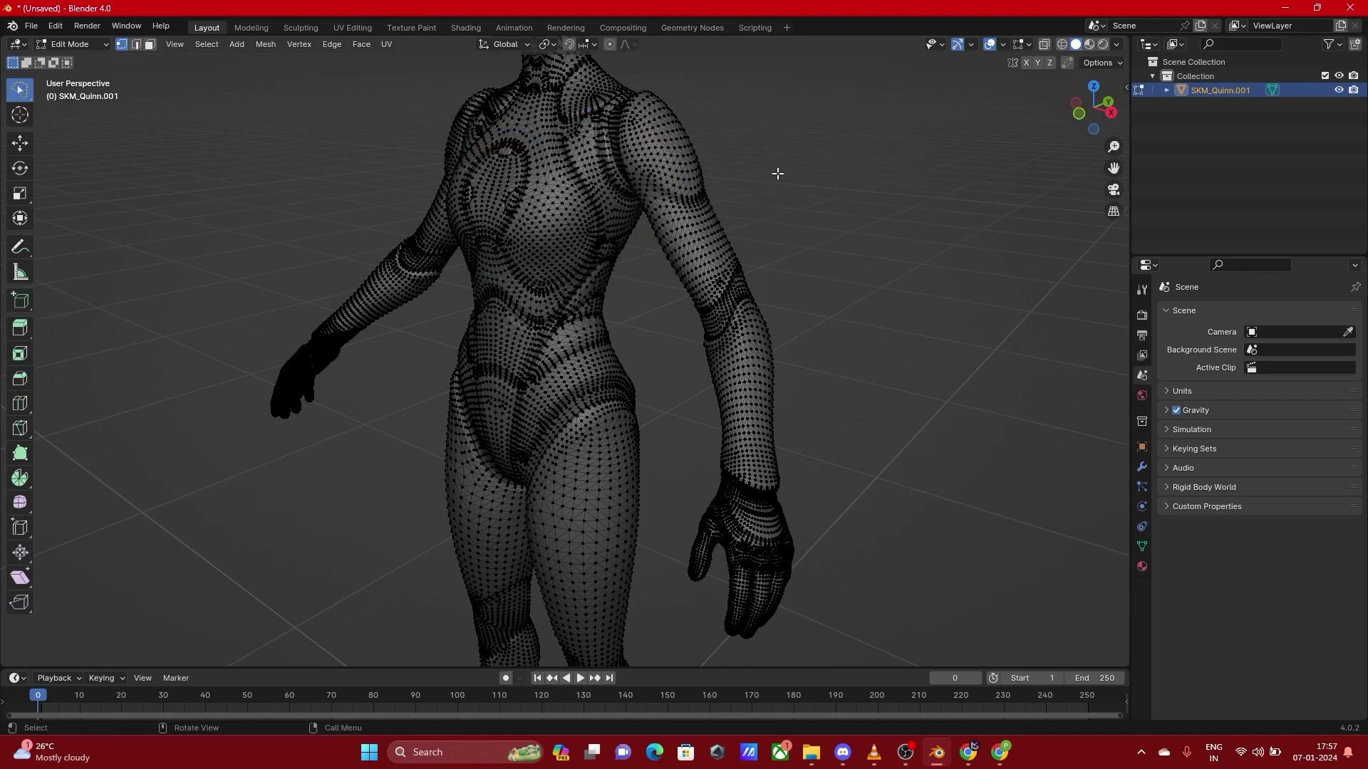
{"action": "left_click_drag", "start_coordinate": [820, 150], "coordinate": [271, 533]}
{"action": "middle_click_drag", "start_coordinate": [700, 379], "coordinate": [850, 291]}
Clear the selection and circle-select the vertices of the abdomen panel, followed by a small patch at the wrist
{"action": "key", "text": "c"}
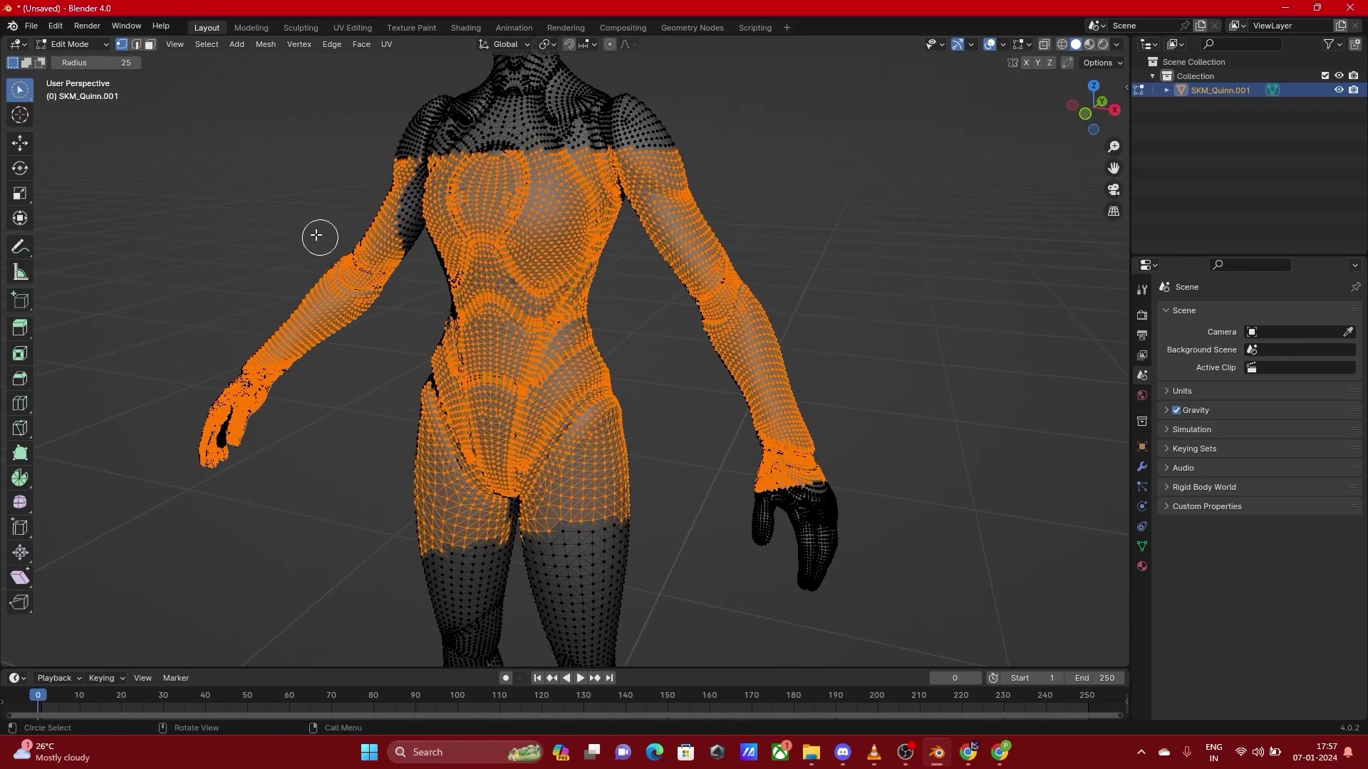
{"action": "key", "text": "alt+a"}
{"action": "scroll", "coordinate": [635, 271], "scroll_direction": "up", "scroll_amount": 5}
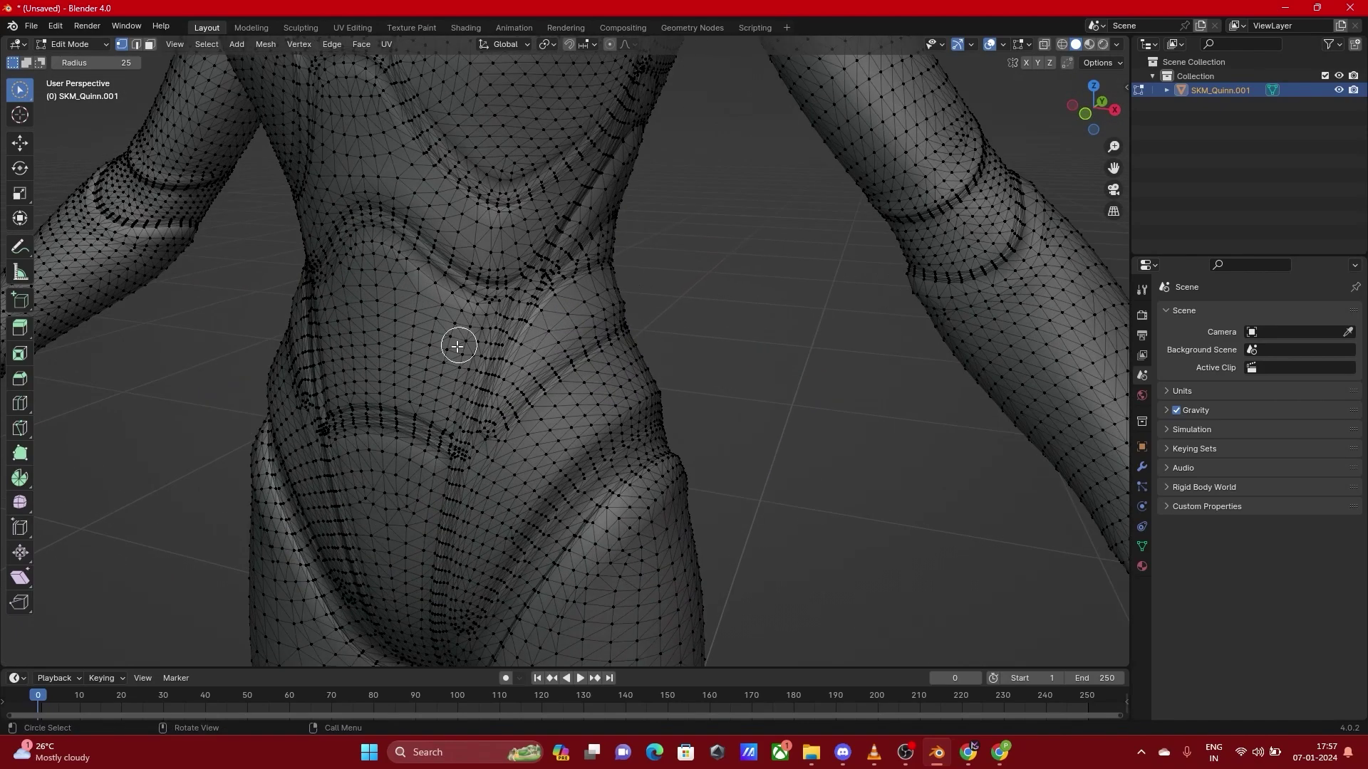
{"action": "mouse_move", "coordinate": [461, 324]}
{"action": "left_mouse_down"}
{"action": "mouse_move", "coordinate": [372, 261]}
{"action": "mouse_move", "coordinate": [338, 326]}
{"action": "mouse_move", "coordinate": [349, 377]}
{"action": "mouse_move", "coordinate": [399, 313]}
{"action": "mouse_move", "coordinate": [460, 353]}
{"action": "mouse_move", "coordinate": [443, 407]}
{"action": "mouse_move", "coordinate": [370, 410]}
{"action": "mouse_move", "coordinate": [329, 356]}
{"action": "left_mouse_up"}
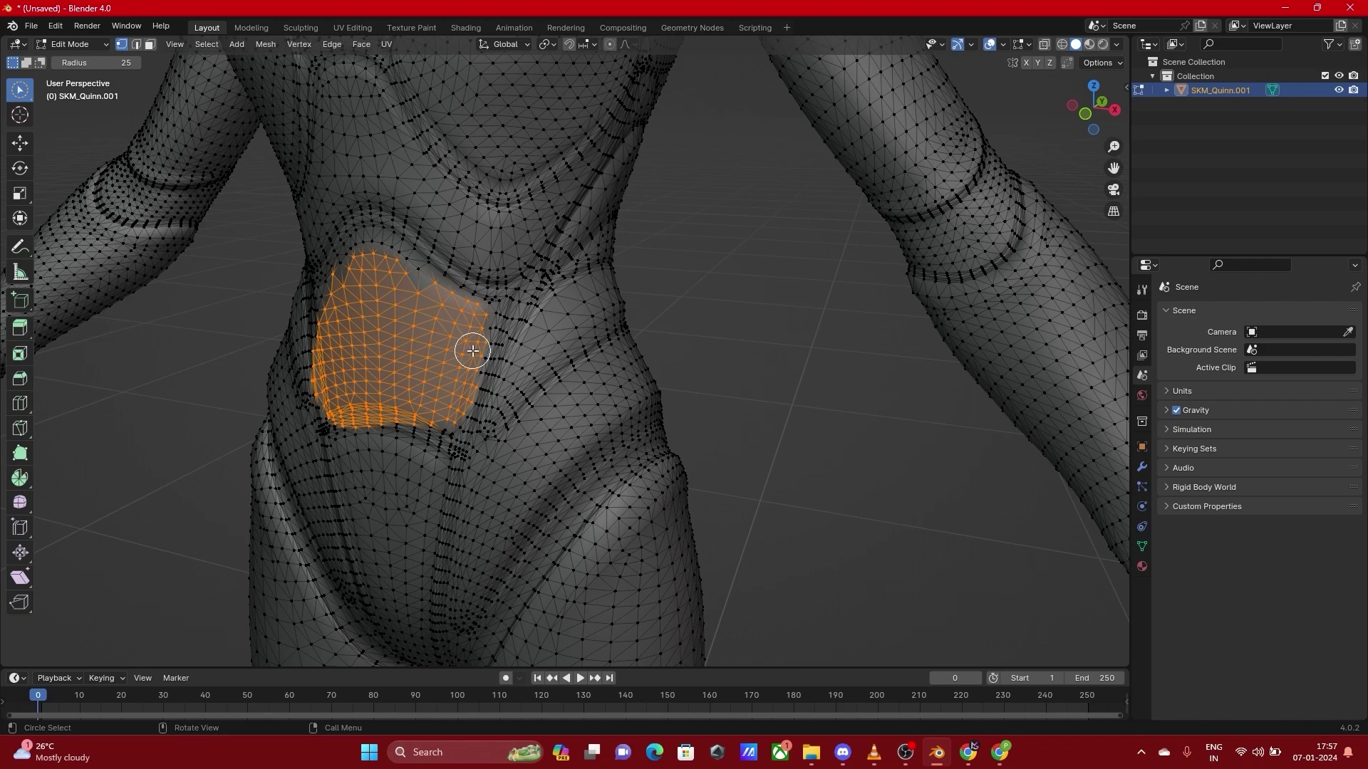
{"action": "scroll", "coordinate": [473, 351], "scroll_direction": "down", "scroll_amount": 5}
{"action": "left_click", "coordinate": [676, 404]}
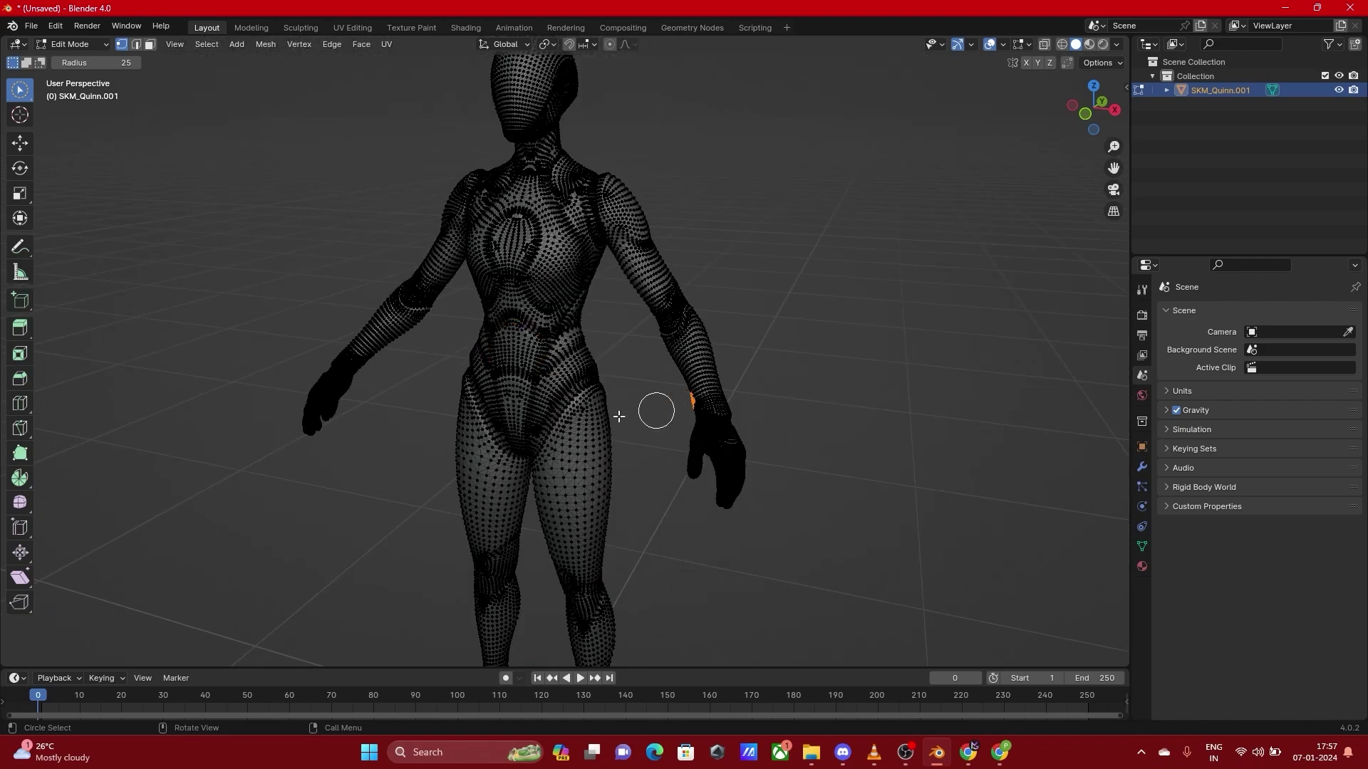
{"action": "scroll", "coordinate": [474, 423], "scroll_direction": "up", "scroll_amount": 3}
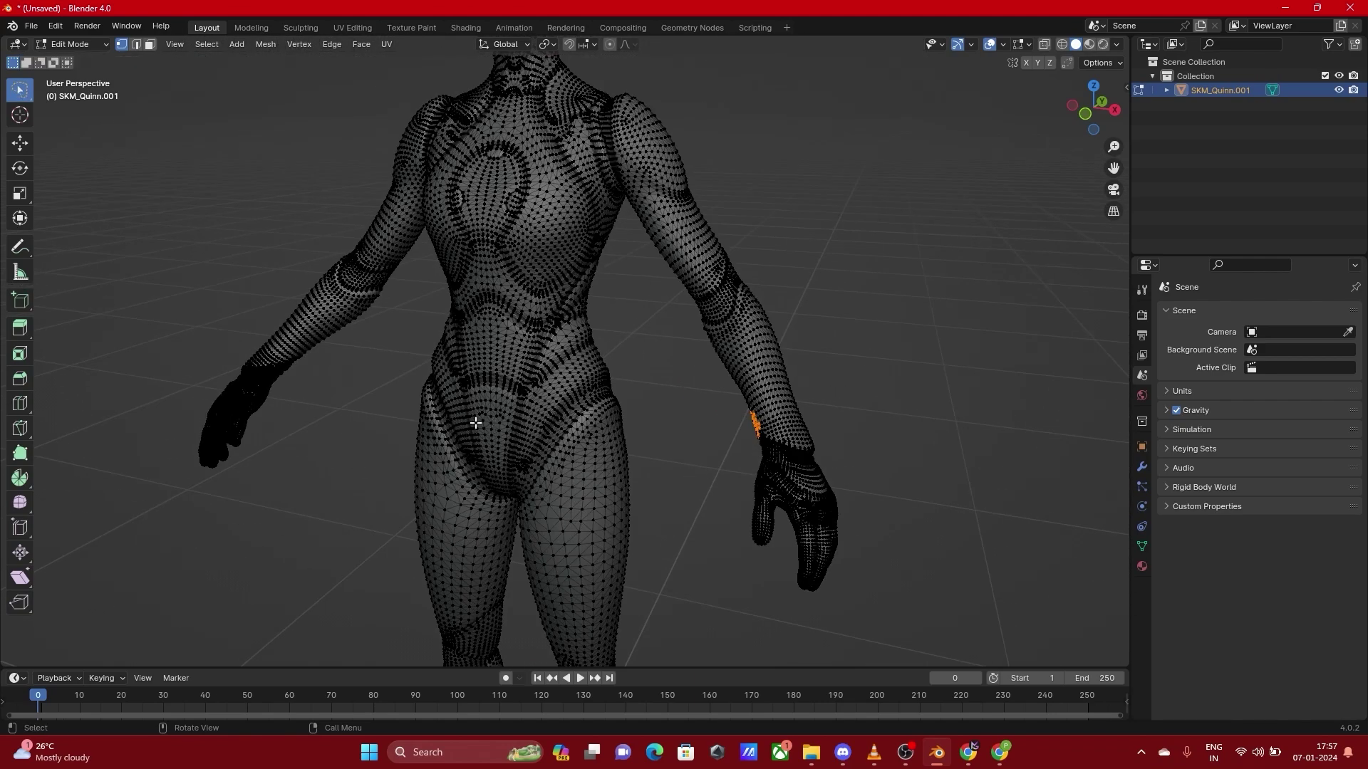
Lasso-select the mannequin's left arm from the upper arm down to the hand, and clear the selection
{"action": "key", "text": "w"}
{"action": "scroll", "coordinate": [645, 410], "scroll_direction": "up", "scroll_amount": 2}
{"action": "scroll", "coordinate": [645, 409], "scroll_direction": "down", "scroll_amount": 3}
{"action": "mouse_move", "coordinate": [730, 385]}
{"action": "middle_mouse_down"}
{"action": "mouse_move", "coordinate": [857, 207]}
{"action": "mouse_move", "coordinate": [543, 372]}
{"action": "mouse_move", "coordinate": [595, 360]}
{"action": "mouse_move", "coordinate": [588, 479]}
{"action": "middle_mouse_up"}
{"action": "scroll", "coordinate": [543, 371], "scroll_direction": "up", "scroll_amount": 3}
{"action": "mouse_move", "coordinate": [586, 515]}
{"action": "left_mouse_down"}
{"action": "mouse_move", "coordinate": [466, 267]}
{"action": "mouse_move", "coordinate": [755, 204]}
{"action": "mouse_move", "coordinate": [891, 598]}
{"action": "mouse_move", "coordinate": [692, 665]}
{"action": "left_mouse_up"}
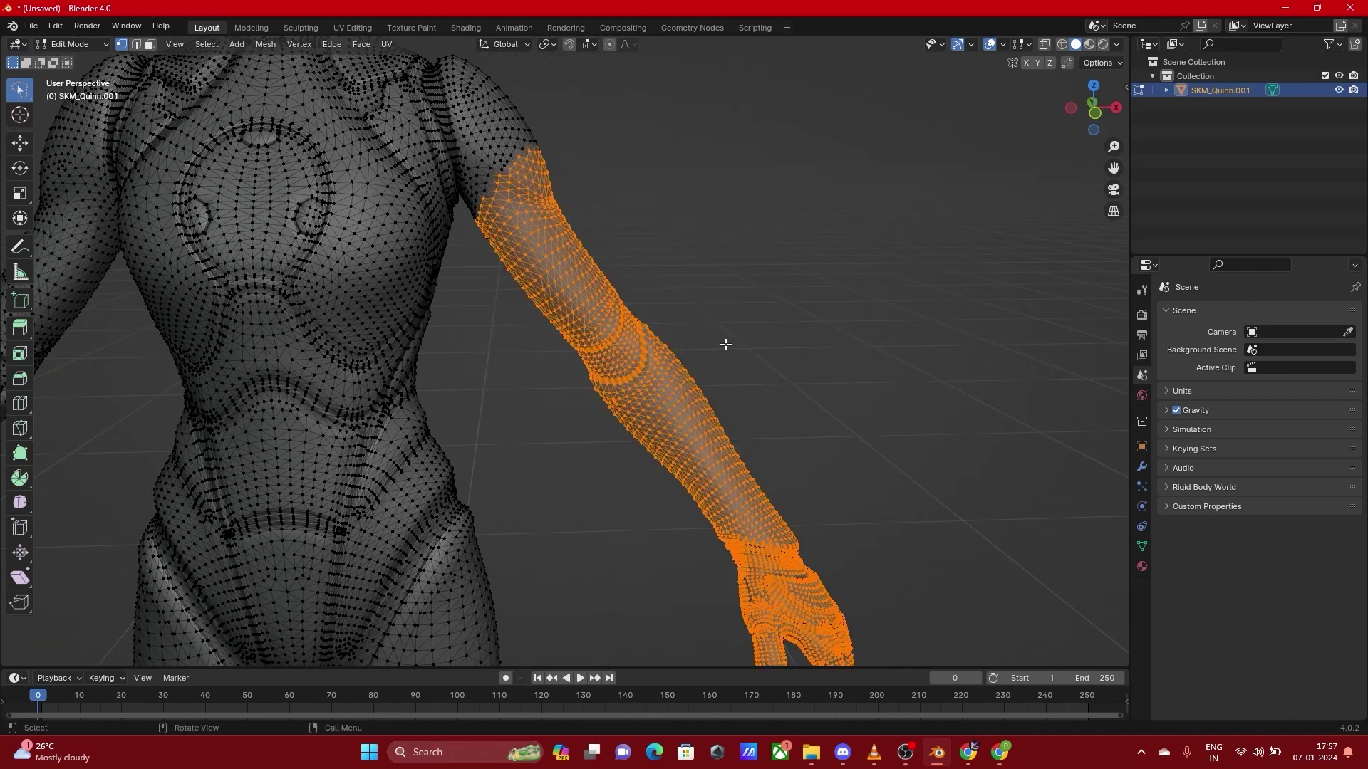
{"action": "scroll", "coordinate": [745, 348], "scroll_direction": "down", "scroll_amount": 4}
{"action": "left_click", "coordinate": [614, 573]}
{"action": "mouse_move", "coordinate": [558, 464]}
{"action": "left_mouse_down"}
{"action": "mouse_move", "coordinate": [605, 220]}
{"action": "mouse_move", "coordinate": [741, 537]}
{"action": "mouse_move", "coordinate": [595, 534]}
{"action": "mouse_move", "coordinate": [559, 498]}
{"action": "mouse_move", "coordinate": [677, 266]}
{"action": "mouse_move", "coordinate": [629, 614]}
{"action": "mouse_move", "coordinate": [576, 607]}
{"action": "left_mouse_up"}
{"action": "left_click", "coordinate": [579, 519]}
{"action": "left_click", "coordinate": [649, 578]}
{"action": "mouse_move", "coordinate": [636, 545]}
{"action": "left_mouse_down"}
{"action": "mouse_move", "coordinate": [506, 295]}
{"action": "mouse_move", "coordinate": [831, 541]}
{"action": "mouse_move", "coordinate": [645, 606]}
{"action": "mouse_move", "coordinate": [633, 554]}
{"action": "left_mouse_up"}
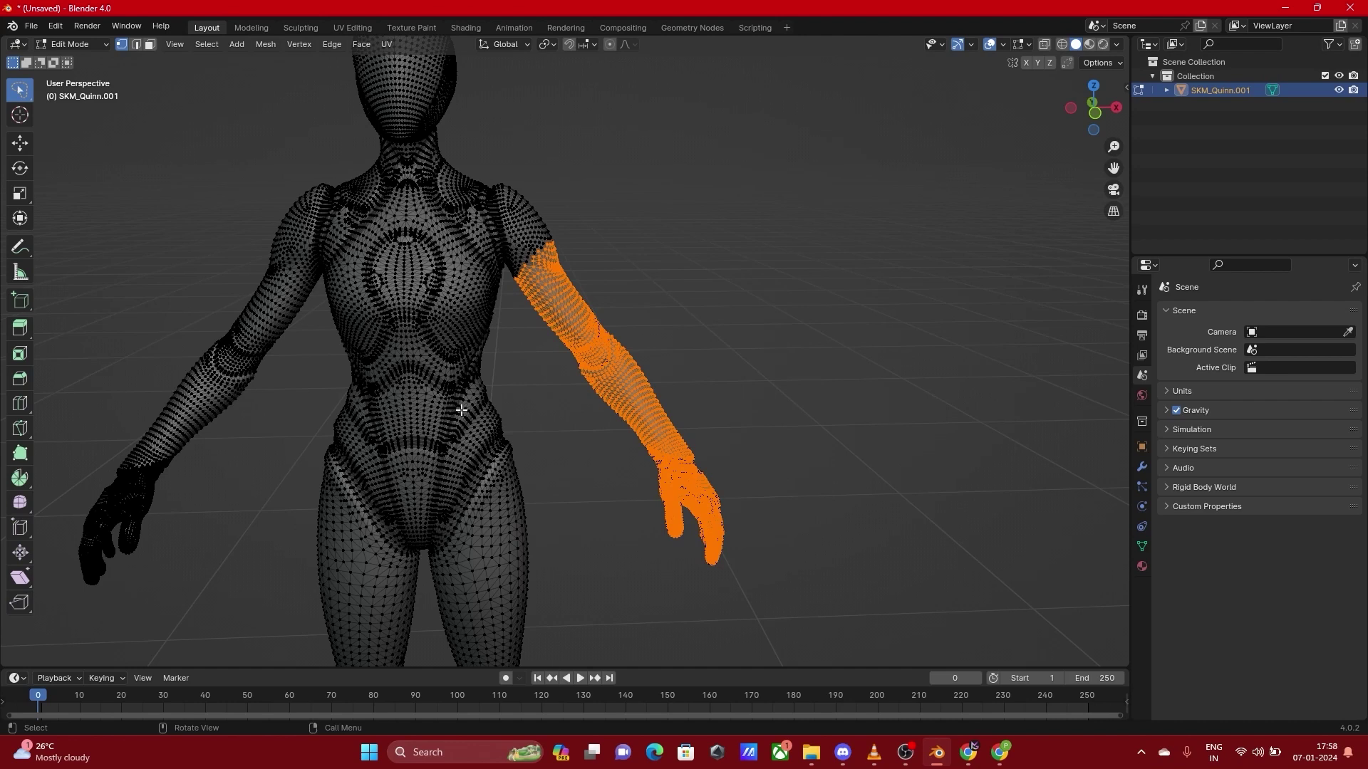
{"action": "left_click", "coordinate": [174, 174]}
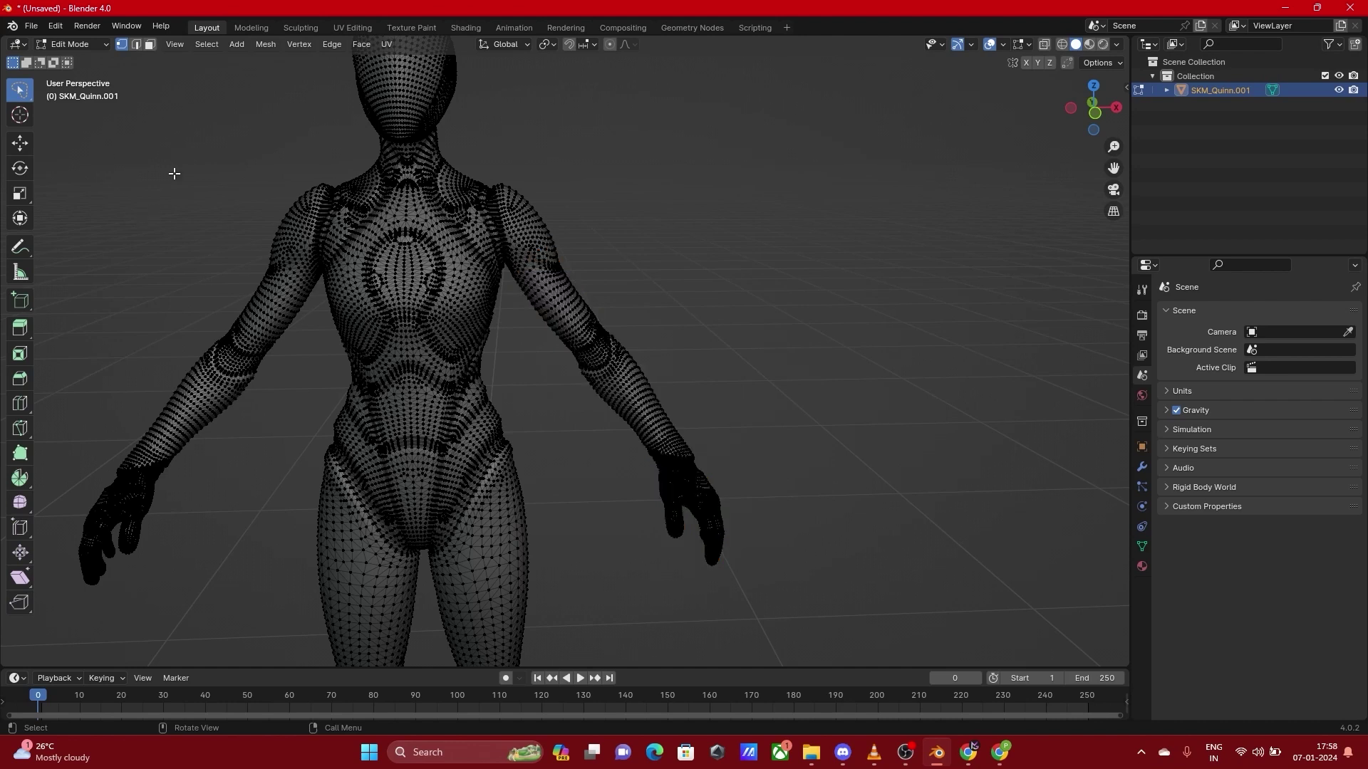
Box-select the left side of the mannequin from the front, check the selected vertices from behind, and deselect them
{"action": "key", "text": "w"}
{"action": "key", "text": "w"}
{"action": "left_click_drag", "start_coordinate": [844, 183], "coordinate": [484, 571]}
{"action": "middle_click_drag", "start_coordinate": [553, 505], "coordinate": [763, 525]}
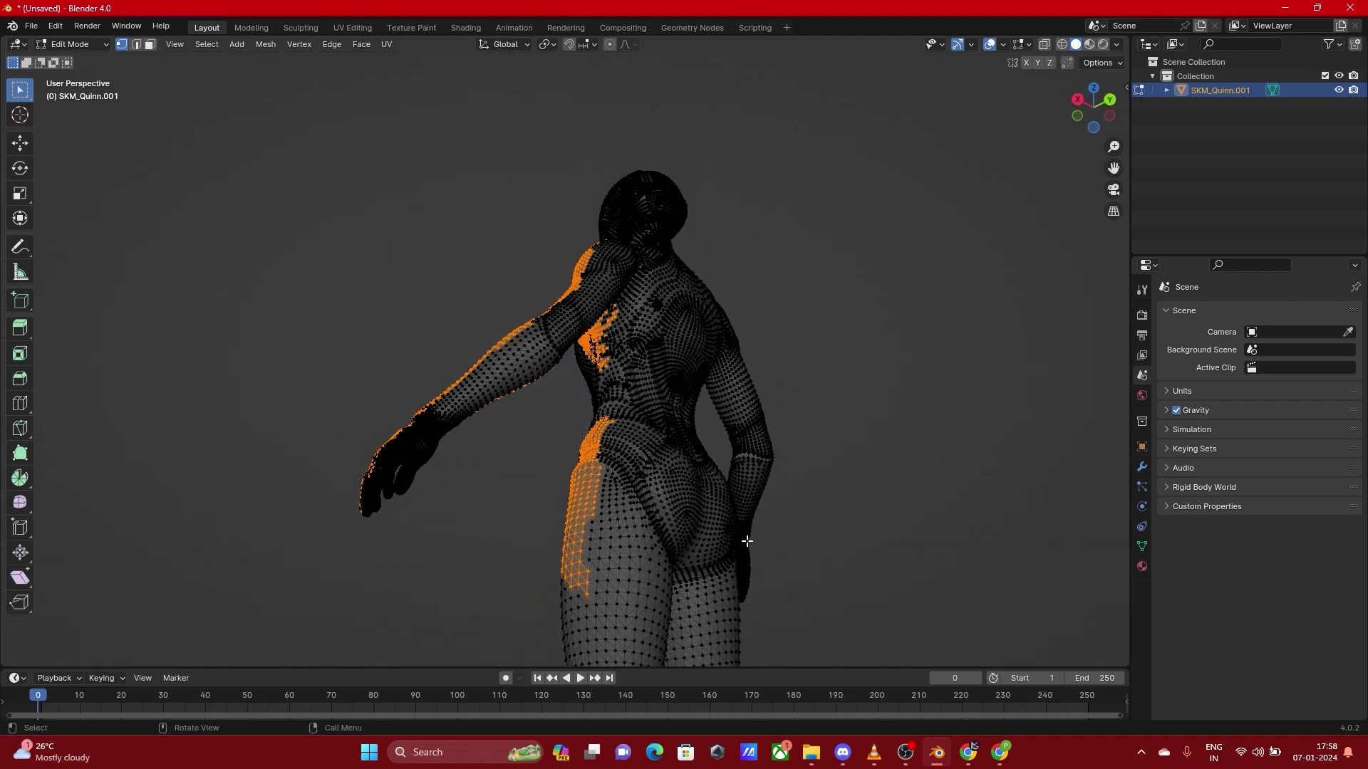
{"action": "middle_click_drag", "start_coordinate": [443, 510], "coordinate": [592, 430]}
{"action": "left_click", "coordinate": [590, 432]}
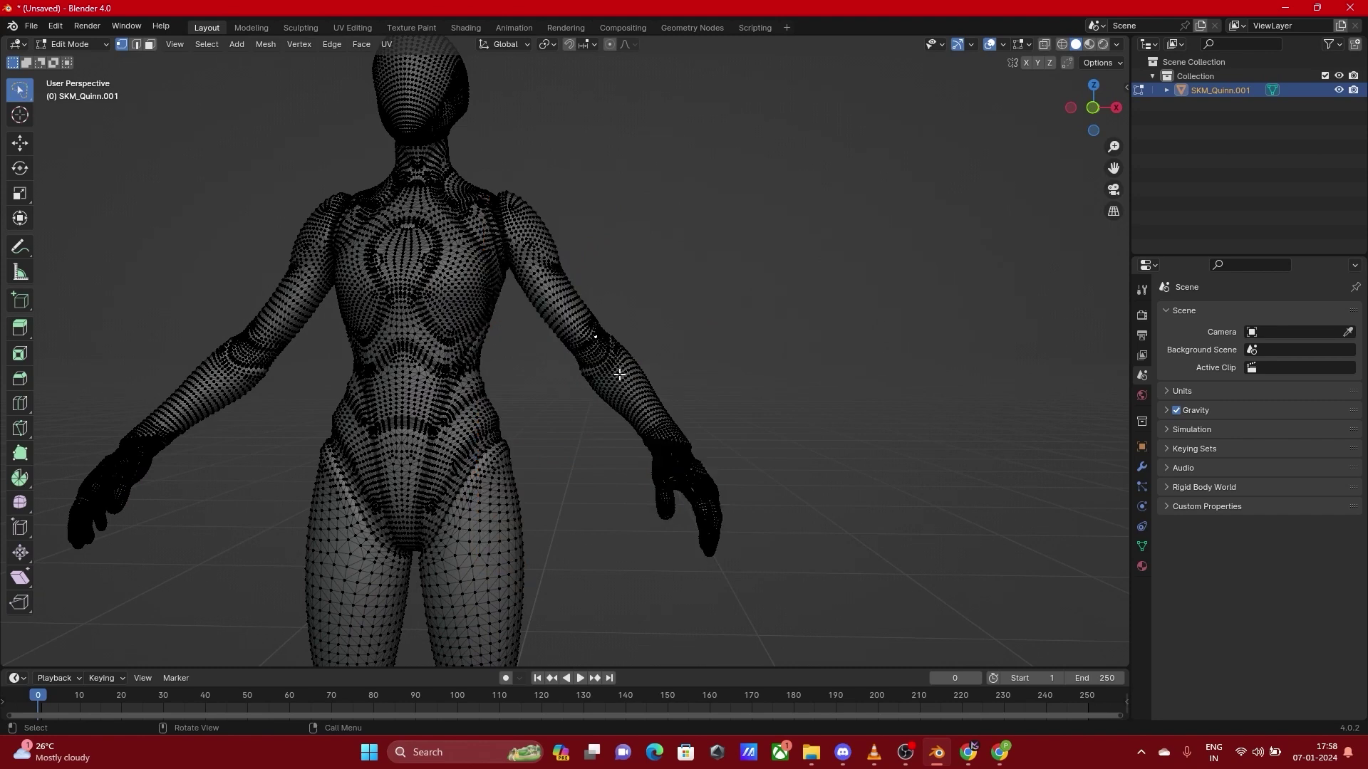
Switch to circle selection and select a patch of vertices on the mannequin's left forearm
{"action": "key", "text": "w"}
{"action": "mouse_move", "coordinate": [675, 476]}
{"action": "left_mouse_down"}
{"action": "mouse_move", "coordinate": [659, 428]}
{"action": "mouse_move", "coordinate": [694, 506]}
{"action": "mouse_move", "coordinate": [730, 477]}
{"action": "mouse_move", "coordinate": [599, 283]}
{"action": "mouse_move", "coordinate": [616, 345]}
{"action": "mouse_move", "coordinate": [741, 499]}
{"action": "mouse_move", "coordinate": [639, 428]}
{"action": "mouse_move", "coordinate": [545, 285]}
{"action": "mouse_move", "coordinate": [605, 300]}
{"action": "left_mouse_up"}
{"action": "middle_click_drag", "start_coordinate": [824, 427], "coordinate": [555, 392]}
{"action": "mouse_move", "coordinate": [556, 378]}
{"action": "left_mouse_down"}
{"action": "mouse_move", "coordinate": [503, 372]}
{"action": "mouse_move", "coordinate": [379, 520]}
{"action": "mouse_move", "coordinate": [397, 559]}
{"action": "mouse_move", "coordinate": [449, 503]}
{"action": "mouse_move", "coordinate": [587, 265]}
{"action": "mouse_move", "coordinate": [366, 489]}
{"action": "left_mouse_up"}
{"action": "mouse_move", "coordinate": [356, 438]}
{"action": "left_mouse_down"}
{"action": "mouse_move", "coordinate": [387, 437]}
{"action": "mouse_move", "coordinate": [421, 400]}
{"action": "mouse_move", "coordinate": [535, 408]}
{"action": "left_mouse_up"}
{"action": "left_click_drag", "start_coordinate": [370, 369], "coordinate": [620, 396]}
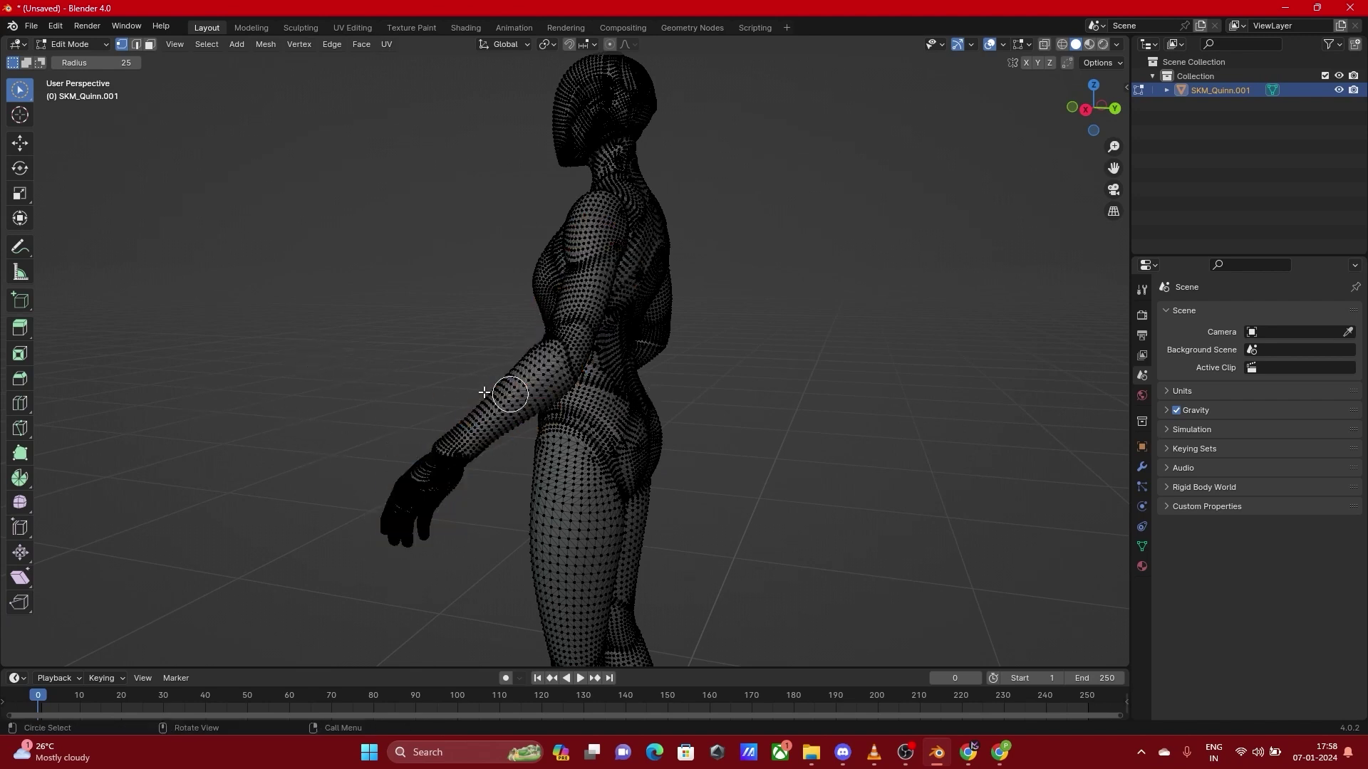
{"action": "left_click", "coordinate": [488, 366]}
{"action": "middle_click_drag", "start_coordinate": [489, 366], "coordinate": [498, 344]}
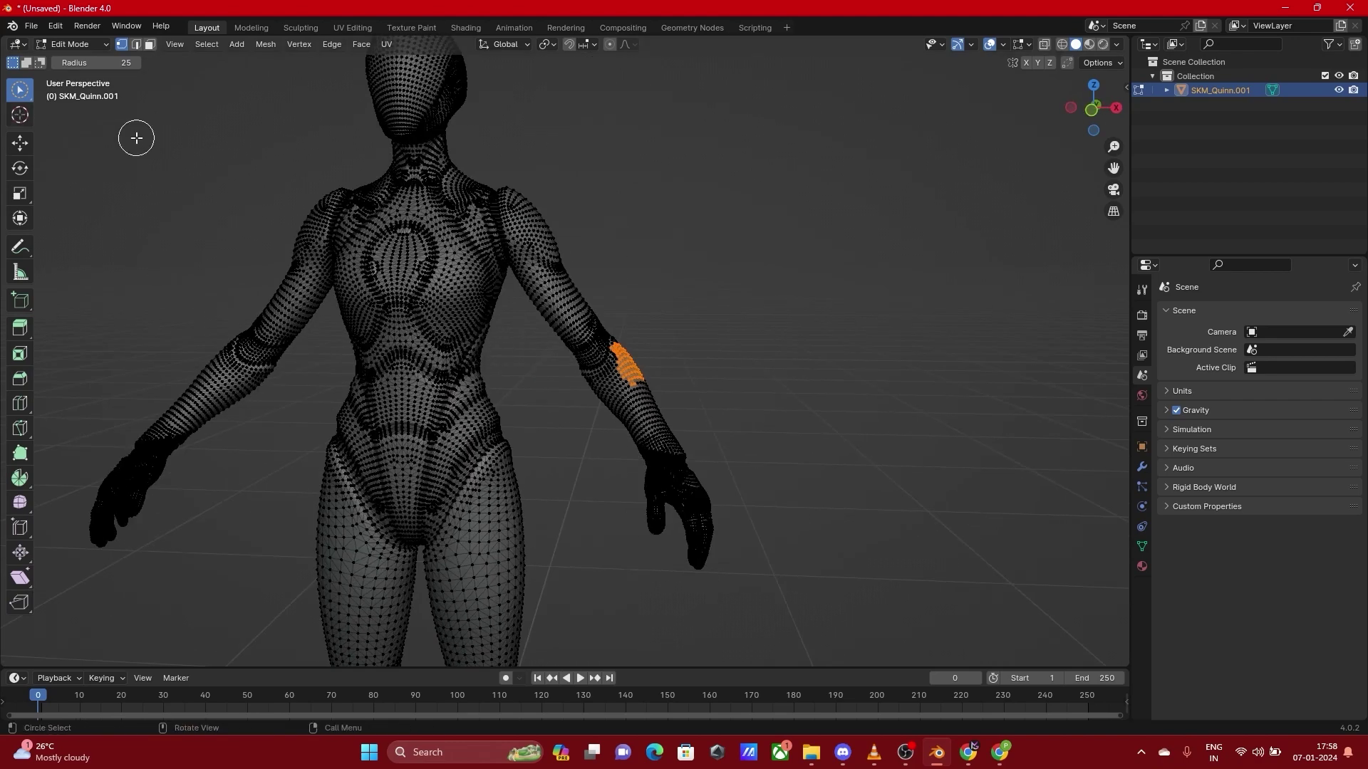
Lasso-select the mannequin's left arm from above the elbow to the fingertips in Solid shading
{"action": "key", "text": "w"}
{"action": "left_click", "coordinate": [593, 458]}
{"action": "mouse_move", "coordinate": [594, 458]}
{"action": "middle_mouse_down"}
{"action": "mouse_move", "coordinate": [562, 485]}
{"action": "mouse_move", "coordinate": [601, 534]}
{"action": "middle_mouse_up"}
{"action": "mouse_move", "coordinate": [597, 517]}
{"action": "left_mouse_down"}
{"action": "mouse_move", "coordinate": [507, 234]}
{"action": "mouse_move", "coordinate": [556, 159]}
{"action": "mouse_move", "coordinate": [798, 423]}
{"action": "mouse_move", "coordinate": [708, 626]}
{"action": "mouse_move", "coordinate": [595, 568]}
{"action": "left_mouse_up"}
{"action": "mouse_move", "coordinate": [874, 464]}
{"action": "middle_mouse_down"}
{"action": "mouse_move", "coordinate": [714, 451]}
{"action": "mouse_move", "coordinate": [666, 583]}
{"action": "mouse_move", "coordinate": [815, 476]}
{"action": "mouse_move", "coordinate": [720, 452]}
{"action": "mouse_move", "coordinate": [730, 434]}
{"action": "middle_mouse_up"}
{"action": "left_click", "coordinate": [714, 303]}
{"action": "scroll", "coordinate": [717, 306], "scroll_direction": "down", "scroll_amount": 4}
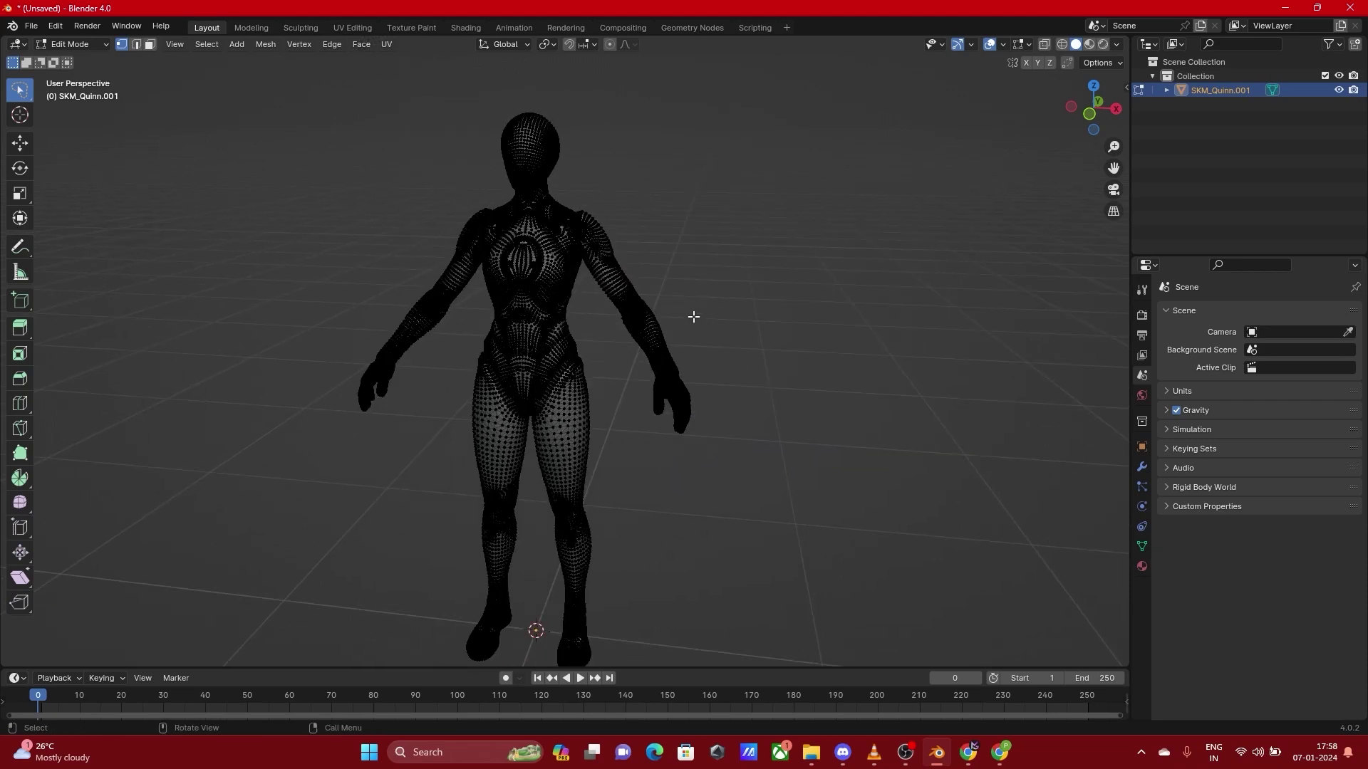
{"action": "scroll", "coordinate": [694, 316], "scroll_direction": "up", "scroll_amount": 5}
{"action": "mouse_move", "coordinate": [769, 524]}
{"action": "left_mouse_down"}
{"action": "mouse_move", "coordinate": [947, 595]}
{"action": "mouse_move", "coordinate": [647, 478]}
{"action": "left_mouse_up"}
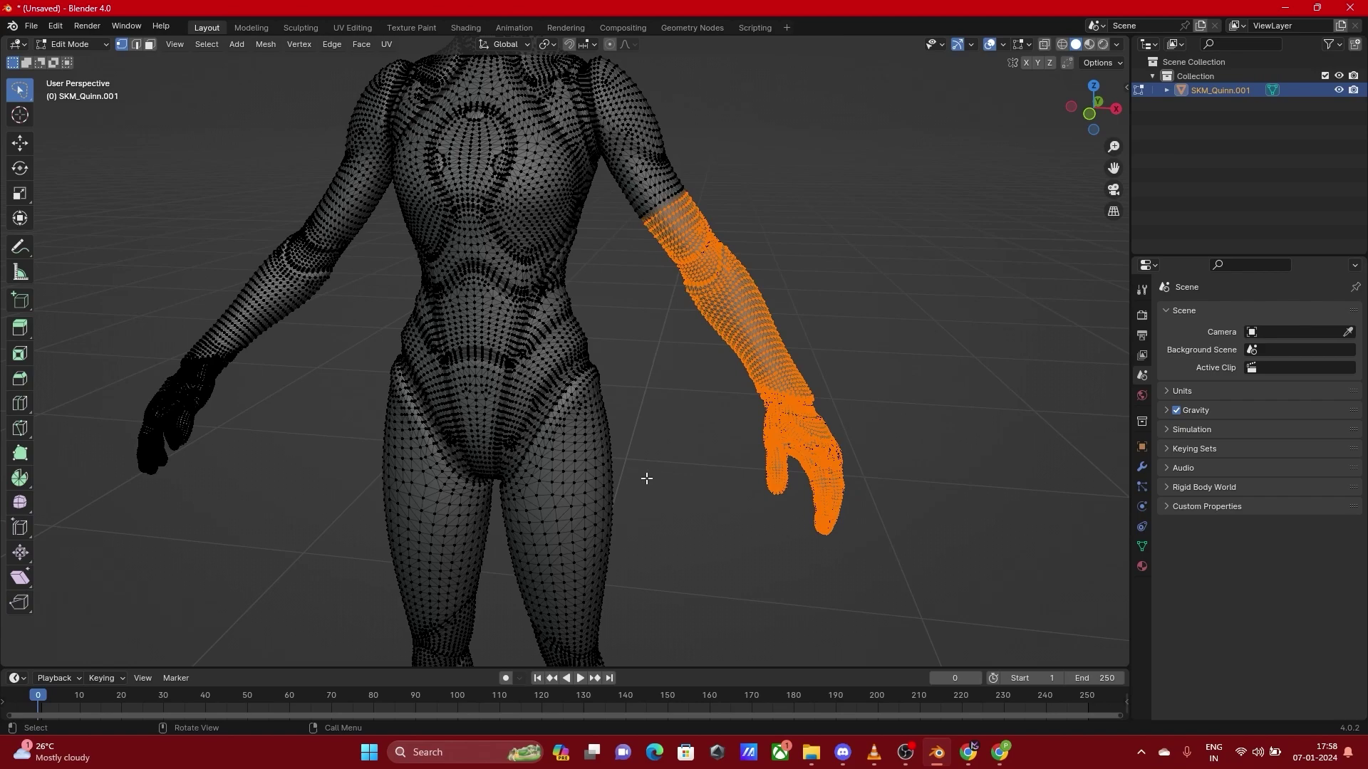
Lasso-select the whole left arm through the mesh in Wireframe shading, and switch back to Solid shading
{"action": "left_click", "coordinate": [921, 514]}
{"action": "key", "text": "z"}
{"action": "left_click", "coordinate": [846, 483]}
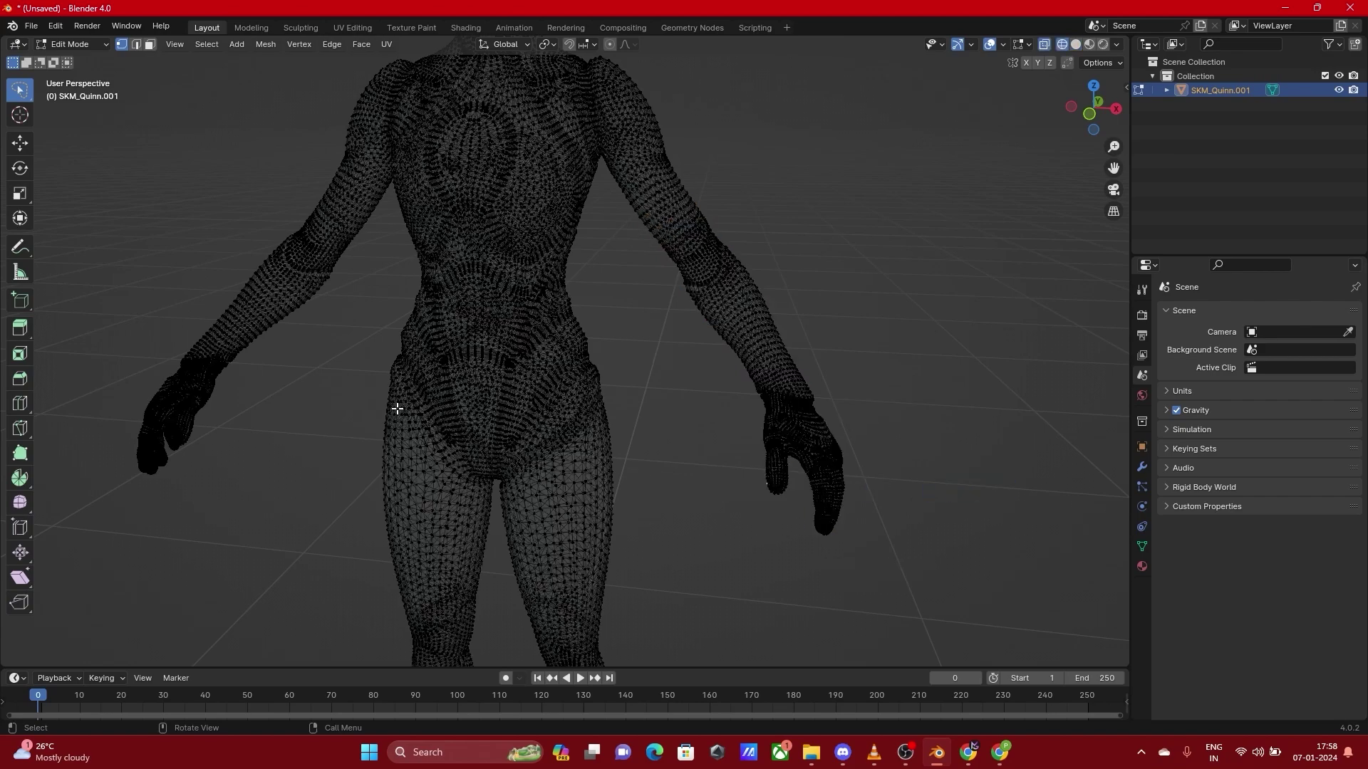
{"action": "scroll", "coordinate": [772, 449], "scroll_direction": "down", "scroll_amount": 1}
{"action": "mouse_move", "coordinate": [773, 449]}
{"action": "middle_mouse_down"}
{"action": "mouse_move", "coordinate": [782, 479]}
{"action": "mouse_move", "coordinate": [720, 458]}
{"action": "middle_mouse_up"}
{"action": "mouse_move", "coordinate": [789, 579]}
{"action": "left_mouse_down"}
{"action": "mouse_move", "coordinate": [606, 265]}
{"action": "mouse_move", "coordinate": [601, 143]}
{"action": "mouse_move", "coordinate": [879, 217]}
{"action": "mouse_move", "coordinate": [950, 510]}
{"action": "mouse_move", "coordinate": [943, 579]}
{"action": "left_mouse_up"}
{"action": "key", "text": "z"}
{"action": "left_click", "coordinate": [695, 285]}
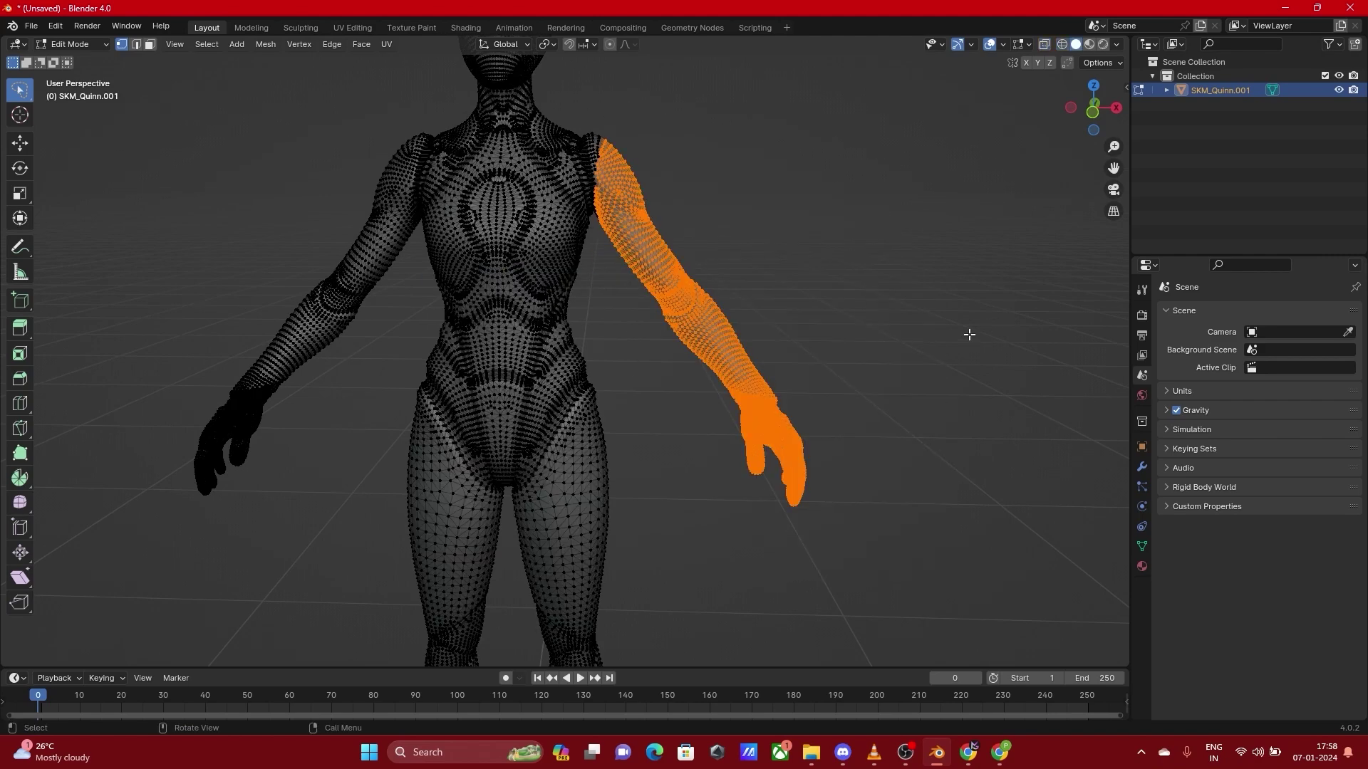
{"action": "mouse_move", "coordinate": [843, 354]}
{"action": "middle_mouse_down"}
{"action": "mouse_move", "coordinate": [421, 342]}
{"action": "mouse_move", "coordinate": [602, 238]}
{"action": "mouse_move", "coordinate": [843, 382]}
{"action": "mouse_move", "coordinate": [463, 377]}
{"action": "mouse_move", "coordinate": [834, 364]}
{"action": "middle_mouse_up"}
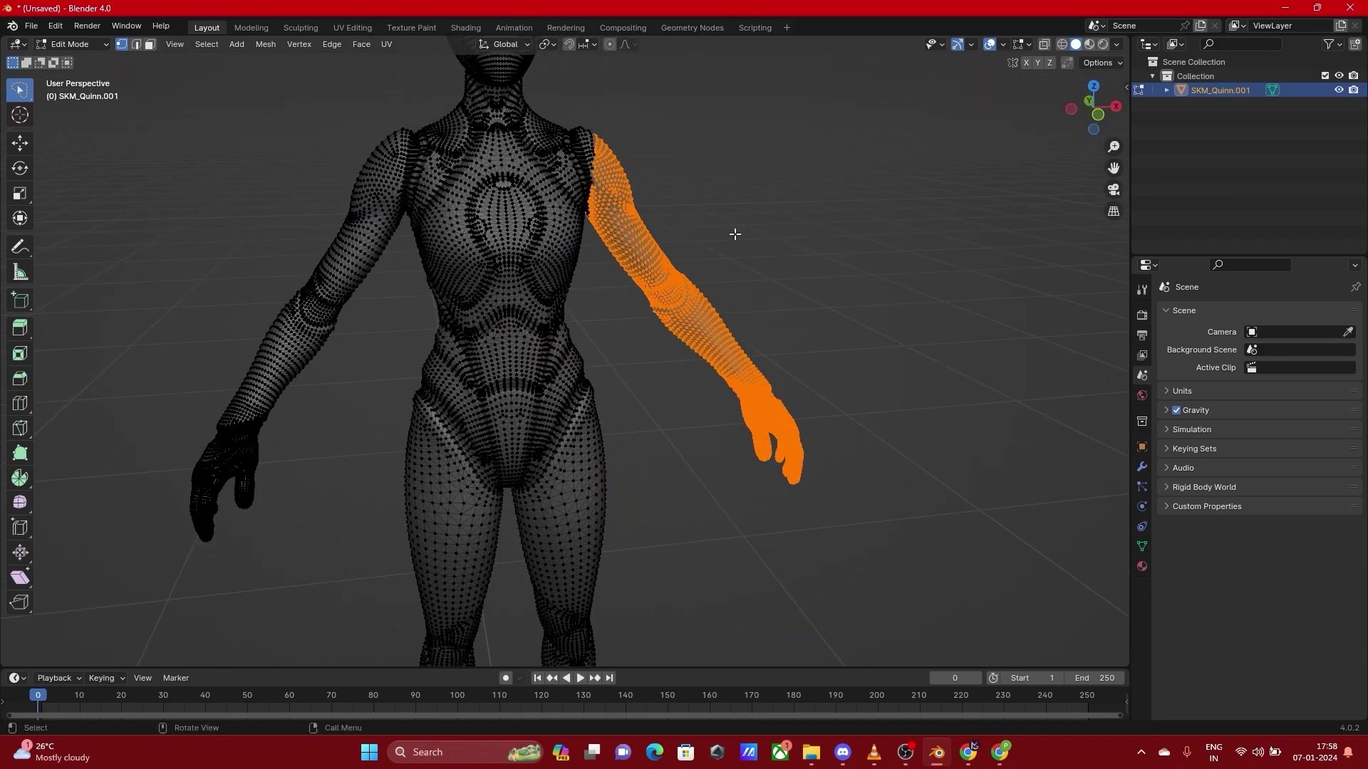
Return to Object Mode and use the Cursor tool to place the 3D cursor beside the mannequin's feet
{"action": "key", "text": "Tab"}
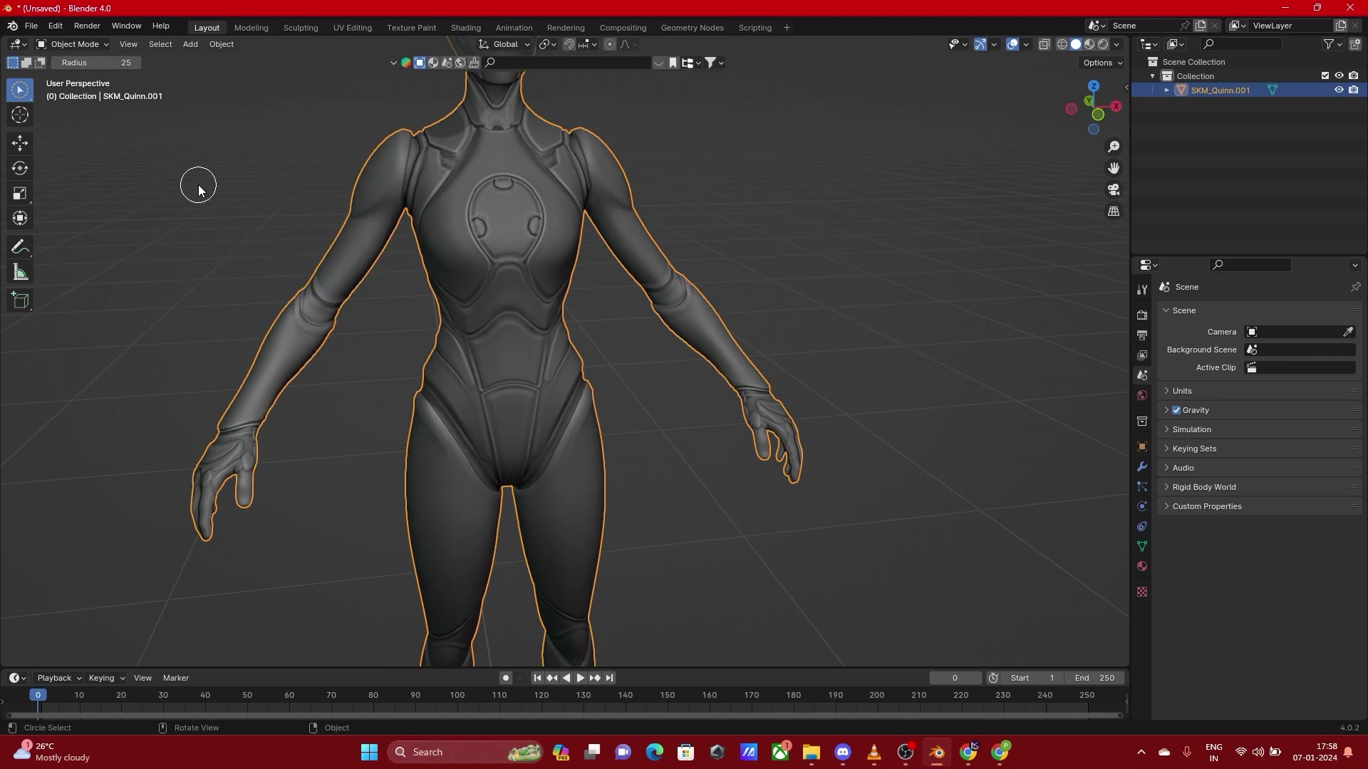
{"action": "left_click", "coordinate": [20, 121]}
{"action": "scroll", "coordinate": [502, 416], "scroll_direction": "down", "scroll_amount": 5}
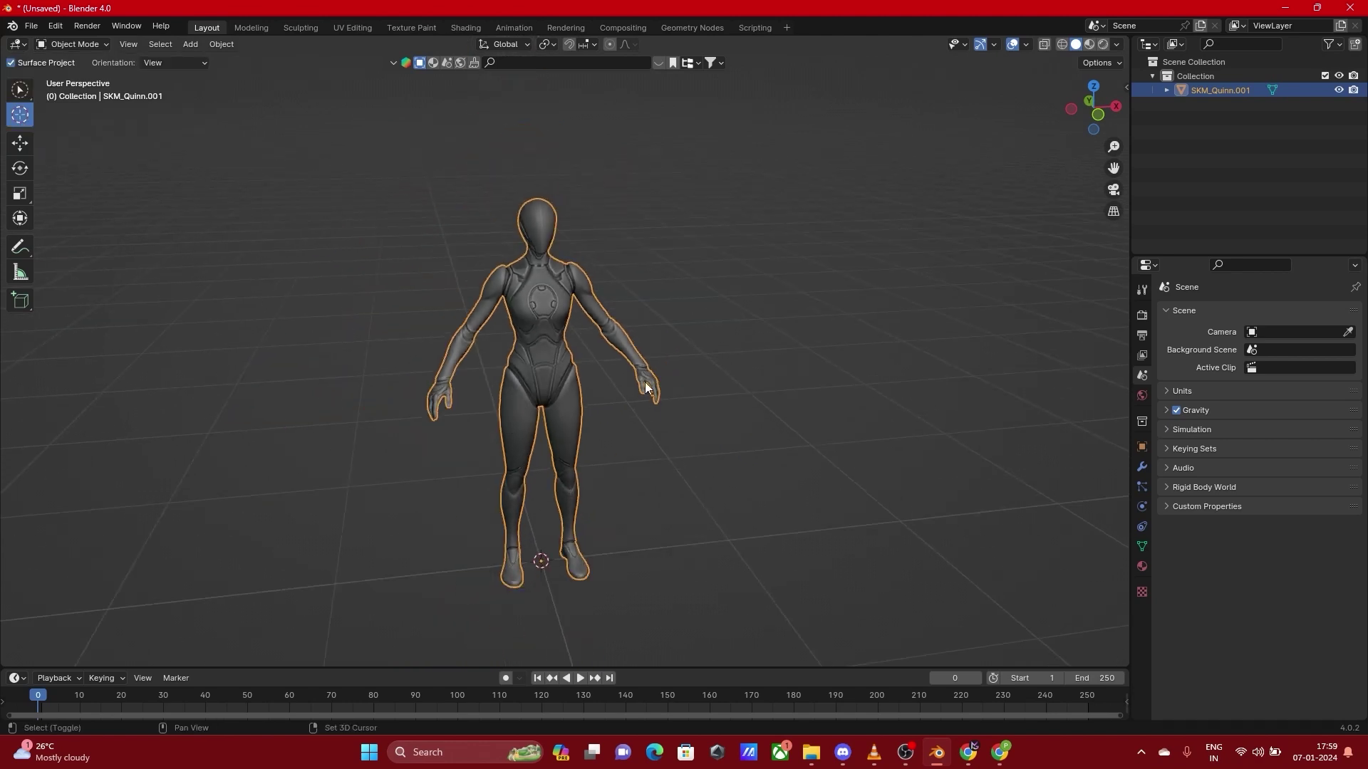
{"action": "middle_click_drag", "start_coordinate": [650, 394], "coordinate": [591, 228], "text": "shift"}
{"action": "scroll", "coordinate": [427, 548], "scroll_direction": "up", "scroll_amount": 4}
{"action": "middle_click_drag", "start_coordinate": [428, 552], "coordinate": [567, 306], "text": "shift"}
{"action": "scroll", "coordinate": [567, 306], "scroll_direction": "up", "scroll_amount": 2}
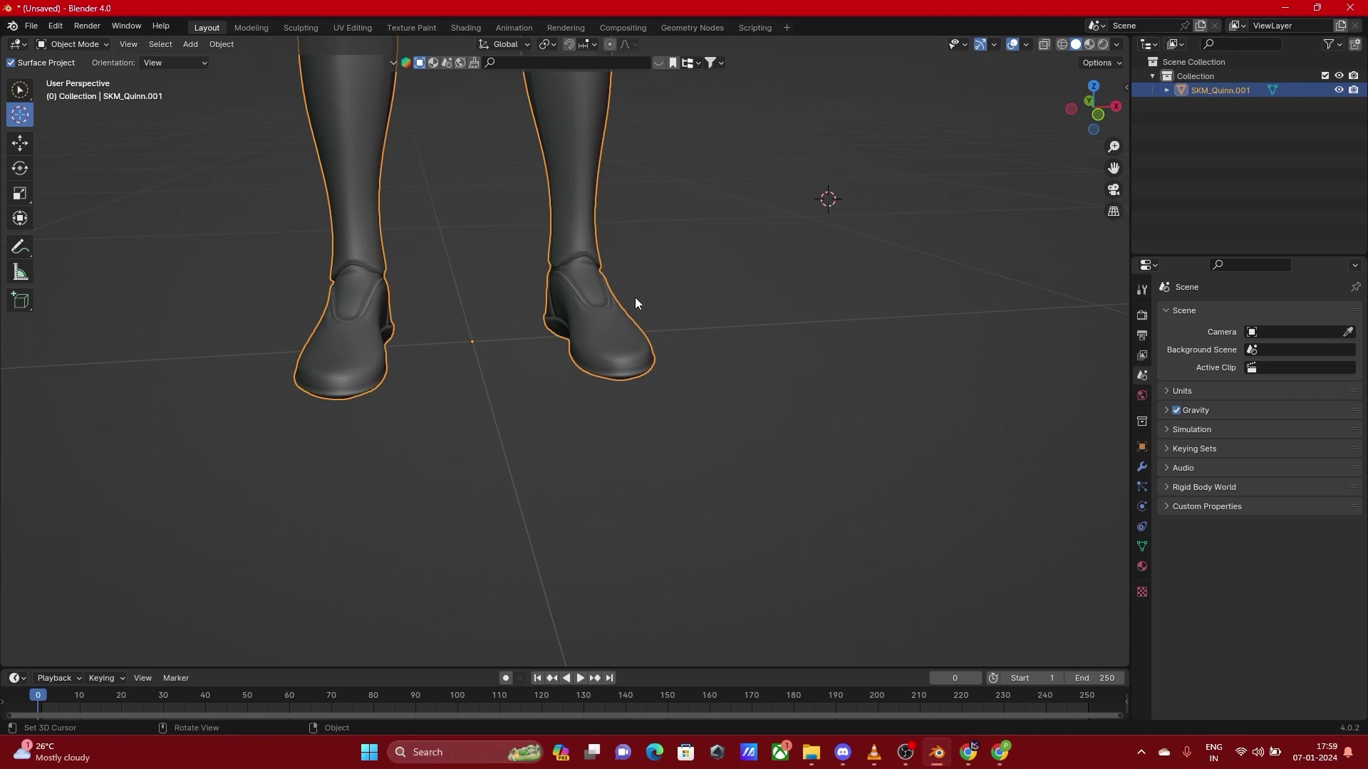
{"action": "scroll", "coordinate": [636, 303], "scroll_direction": "down", "scroll_amount": 5}
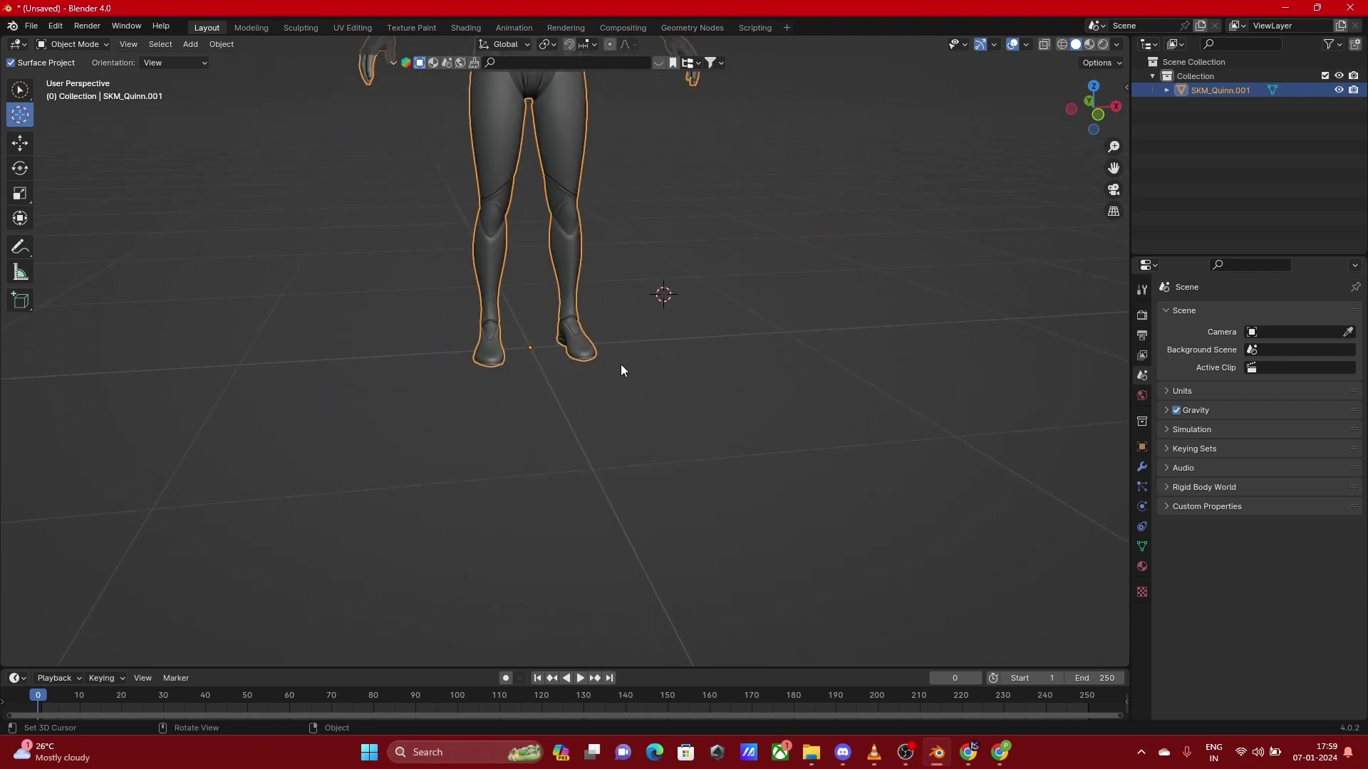
Place the 3D cursor on the floor in front of the mannequin's feet and add a mesh cube there
{"action": "left_click_drag", "start_coordinate": [557, 353], "coordinate": [676, 395]}
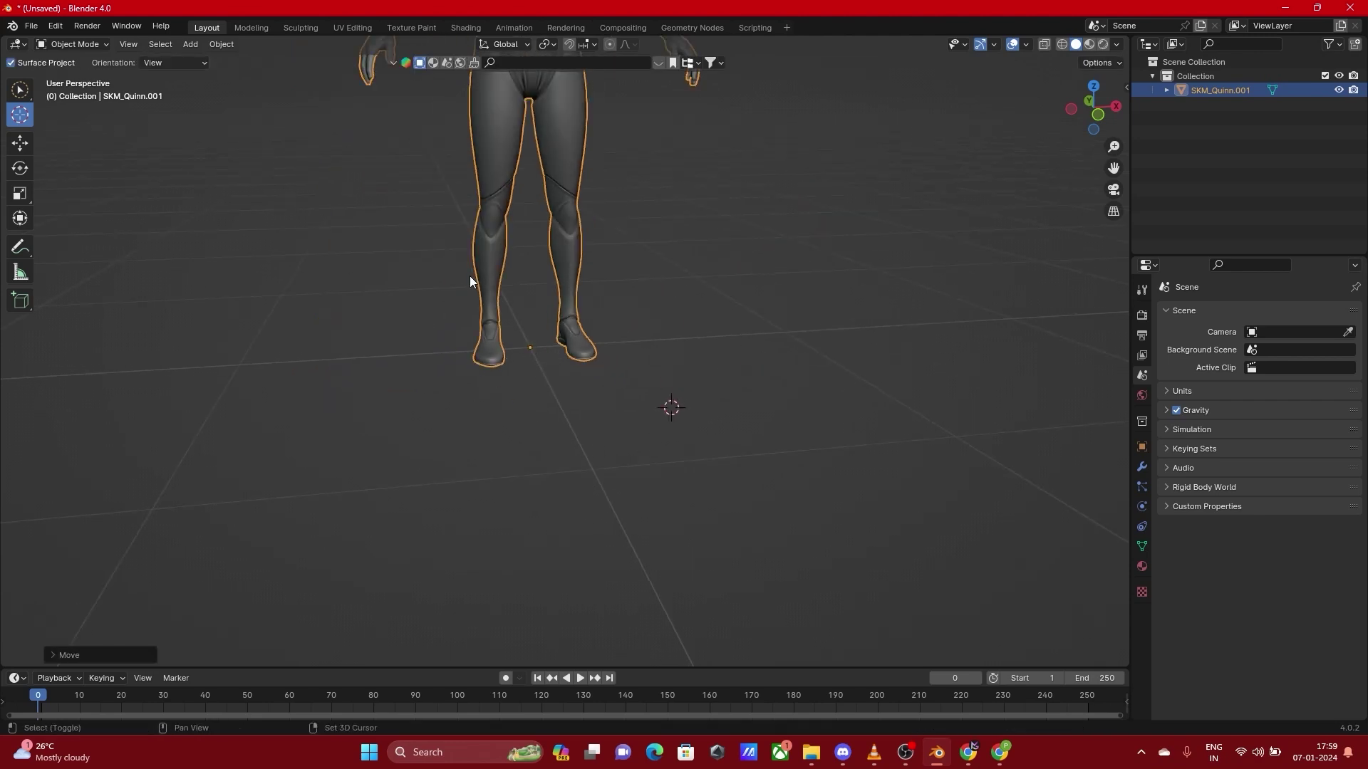
{"action": "key", "text": "shift+a"}
{"action": "mouse_move", "coordinate": [469, 276]}
{"action": "left_click", "coordinate": [517, 283]}
{"action": "scroll", "coordinate": [512, 292], "scroll_direction": "down", "scroll_amount": 5}
{"action": "middle_click_drag", "start_coordinate": [514, 301], "coordinate": [515, 373]}
Place the 3D cursor well away from the cube and add a mesh cone at that point
{"action": "middle_click_drag", "start_coordinate": [789, 319], "coordinate": [777, 254]}
{"action": "key", "text": "shift+a"}
{"action": "mouse_move", "coordinate": [825, 215]}
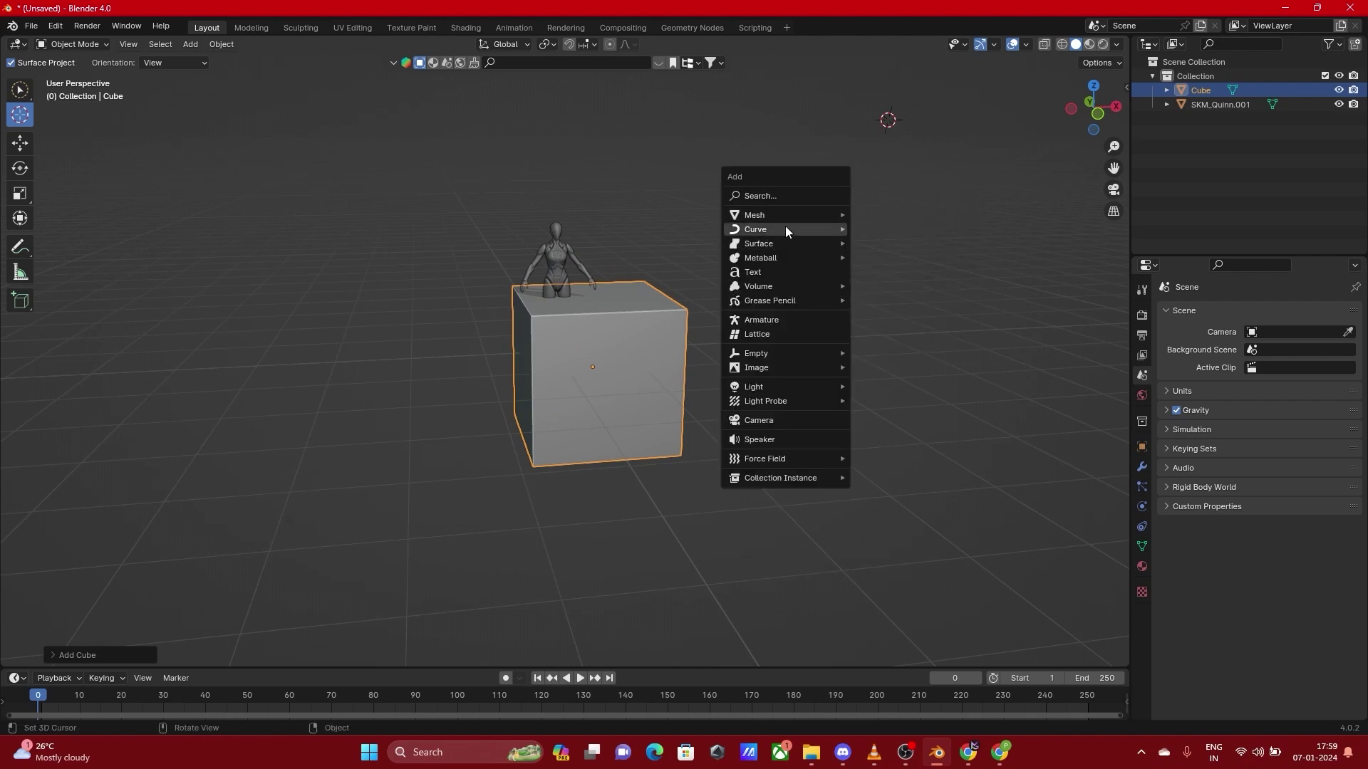
{"action": "mouse_move", "coordinate": [741, 214]}
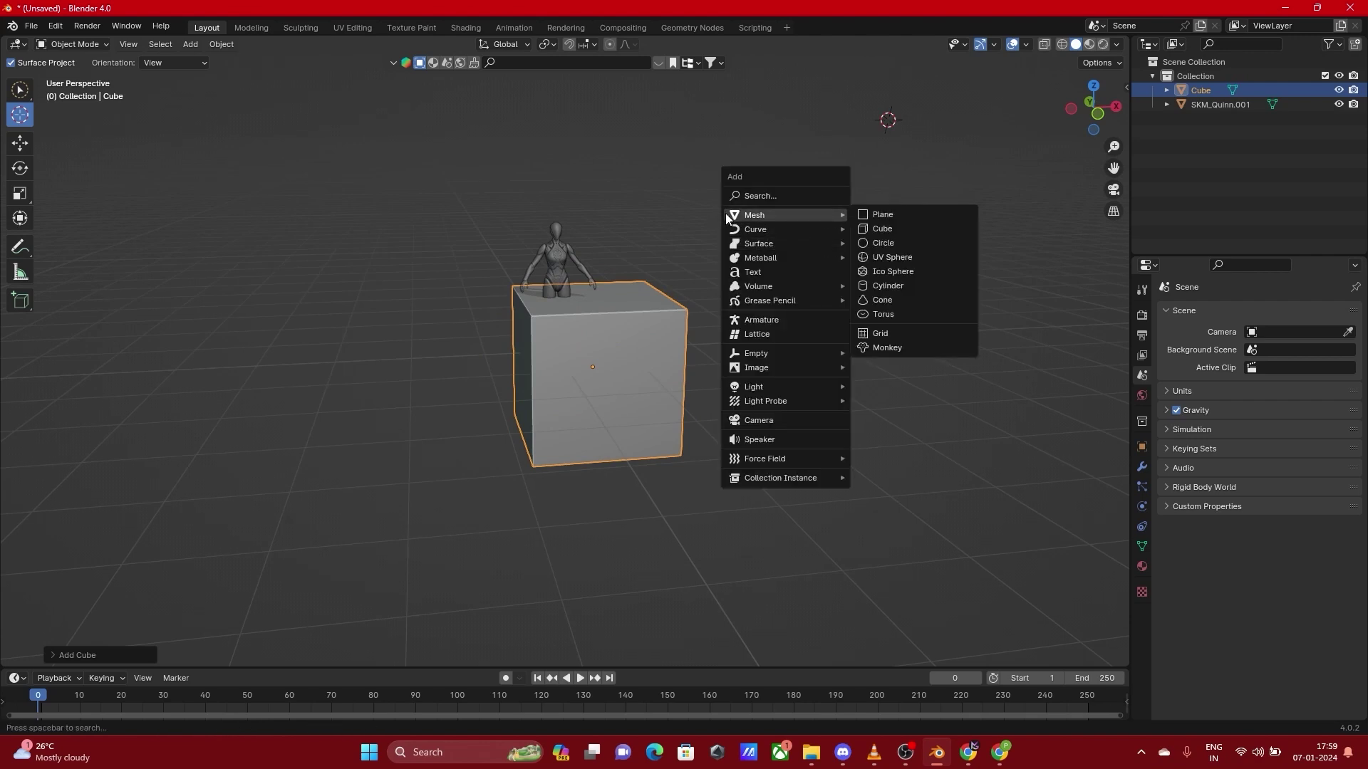
{"action": "left_click", "coordinate": [900, 299]}
{"action": "middle_click_drag", "start_coordinate": [910, 308], "coordinate": [371, 442]}
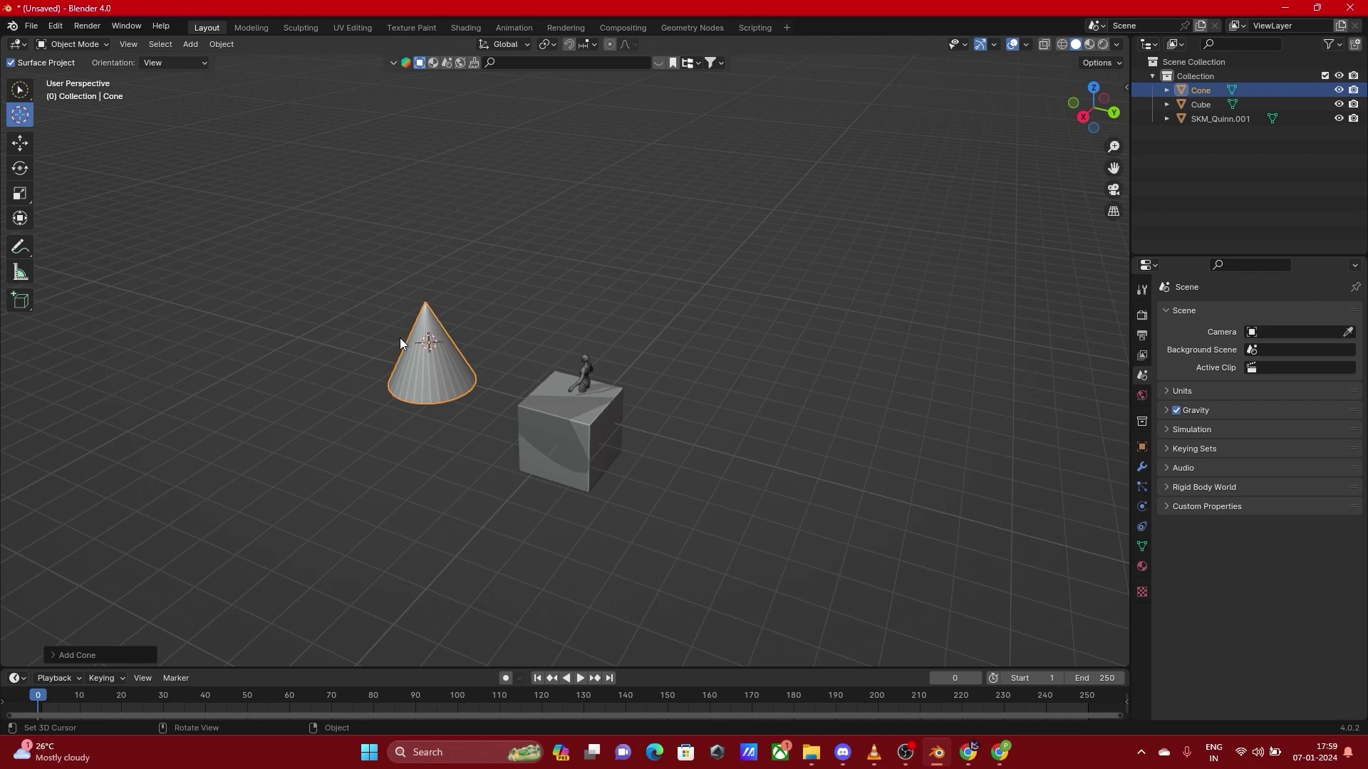
Snap the 3D cursor to the selected cone
{"action": "key", "text": "shift+s"}
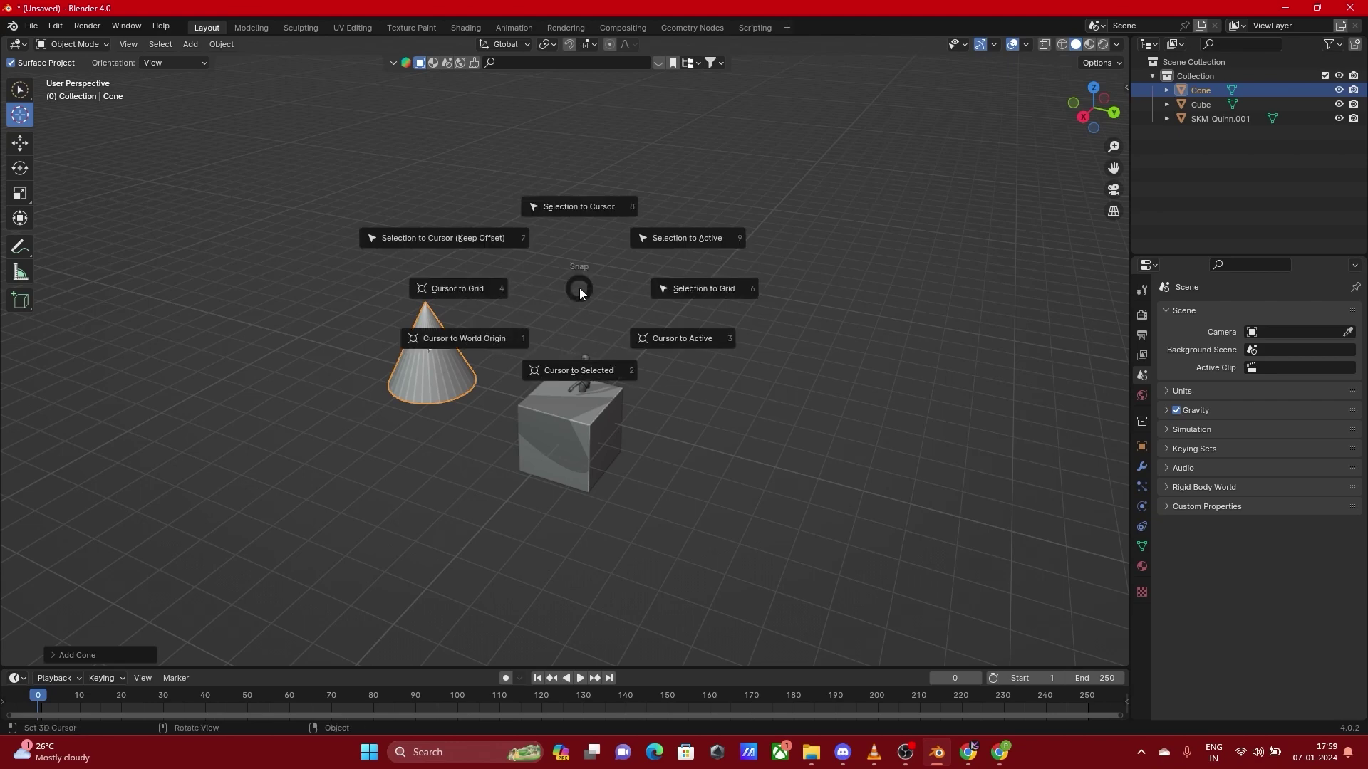
{"action": "key", "text": "2"}
{"action": "key", "text": "shift+s"}
{"action": "key", "text": "2"}
{"action": "scroll", "coordinate": [438, 378], "scroll_direction": "up", "scroll_amount": 4}
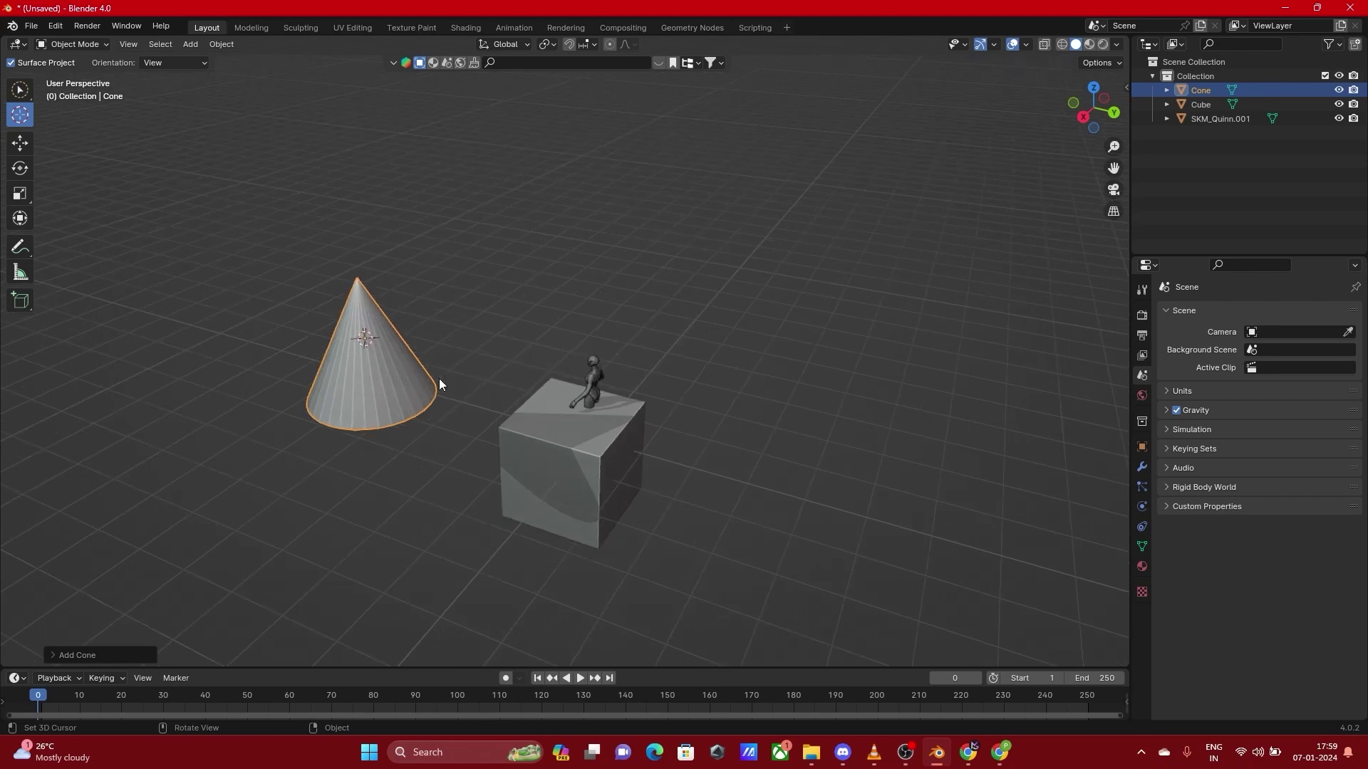
Delete the cone and place the 3D cursor on the cube's side face
{"action": "key", "text": "Delete"}
{"action": "right_click", "coordinate": [547, 486], "text": "shift"}
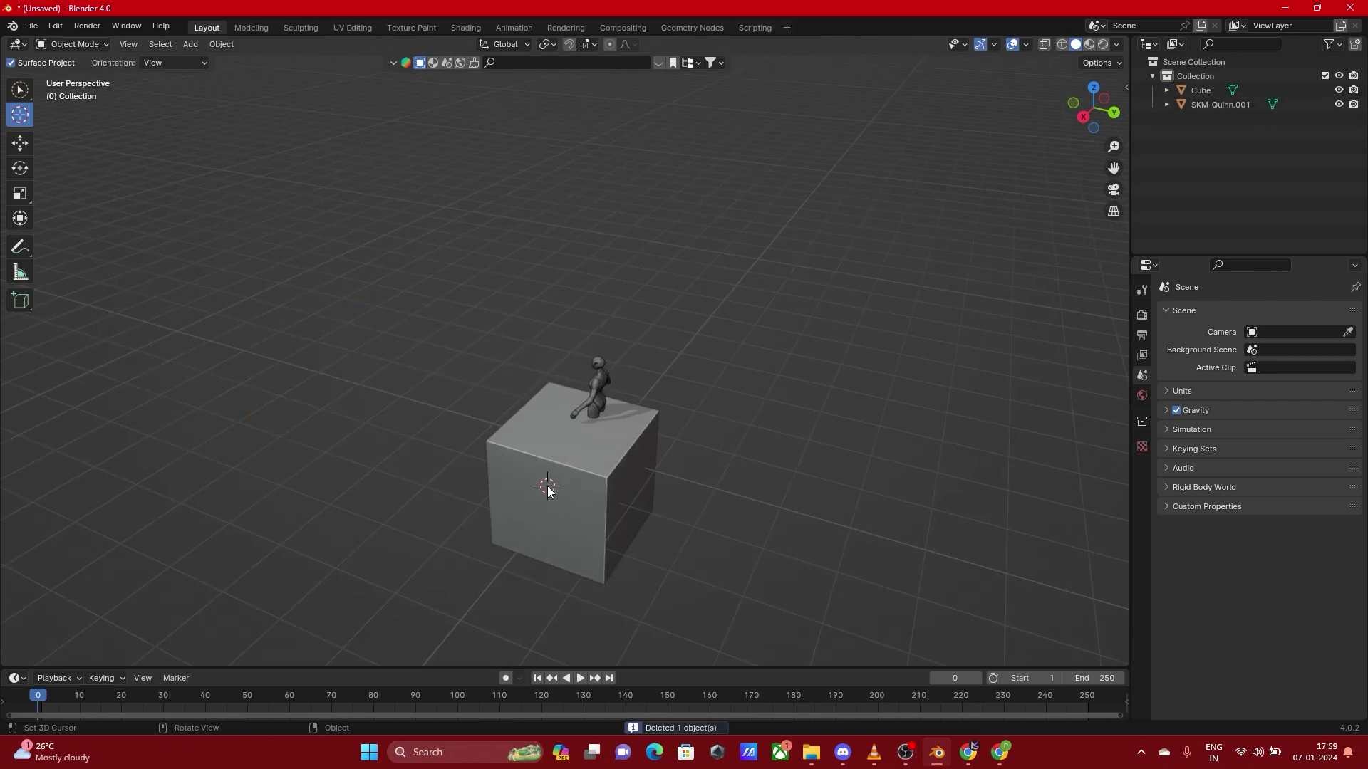
{"action": "right_click", "coordinate": [531, 456]}
Switch from circle selection to the Tweak select tool, and select and delete the cube
{"action": "left_click", "coordinate": [20, 90]}
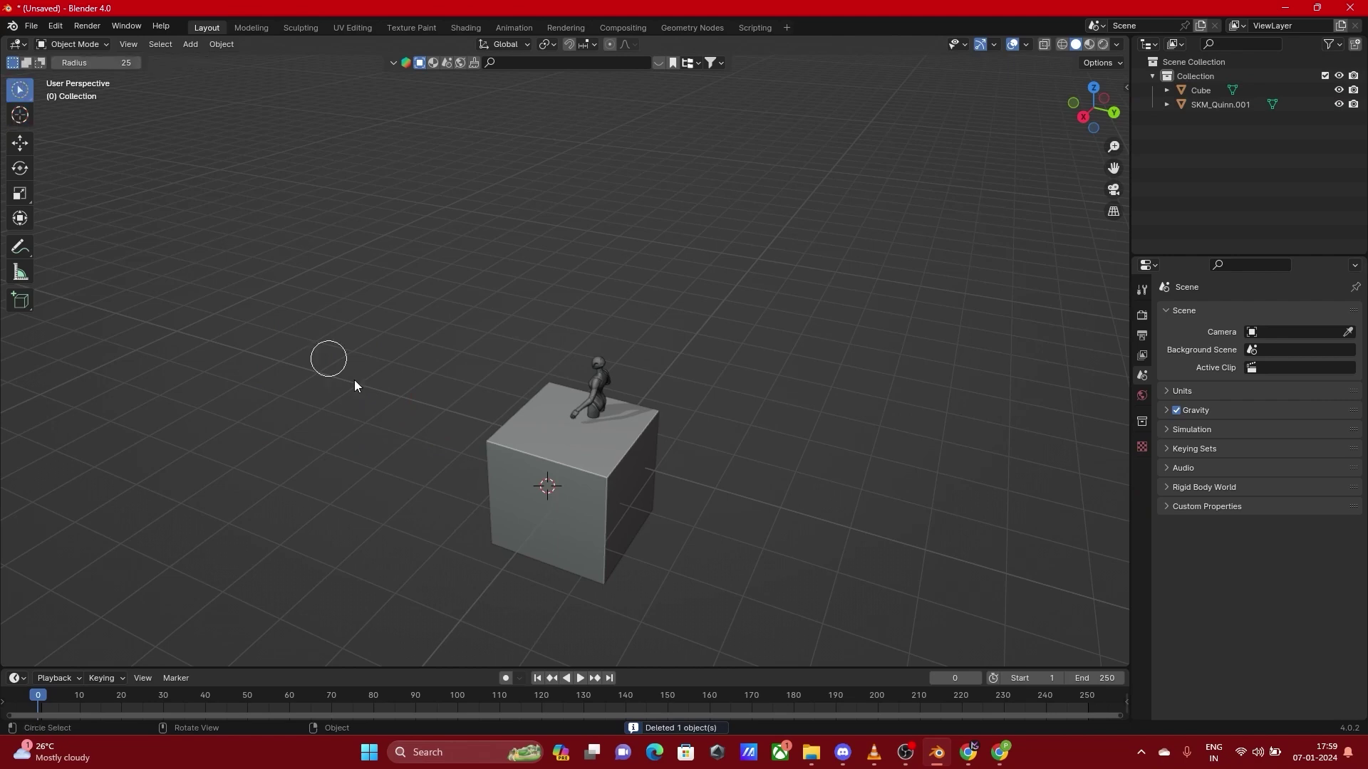
{"action": "key", "text": "w"}
{"action": "key", "text": "w"}
{"action": "left_click", "coordinate": [529, 472]}
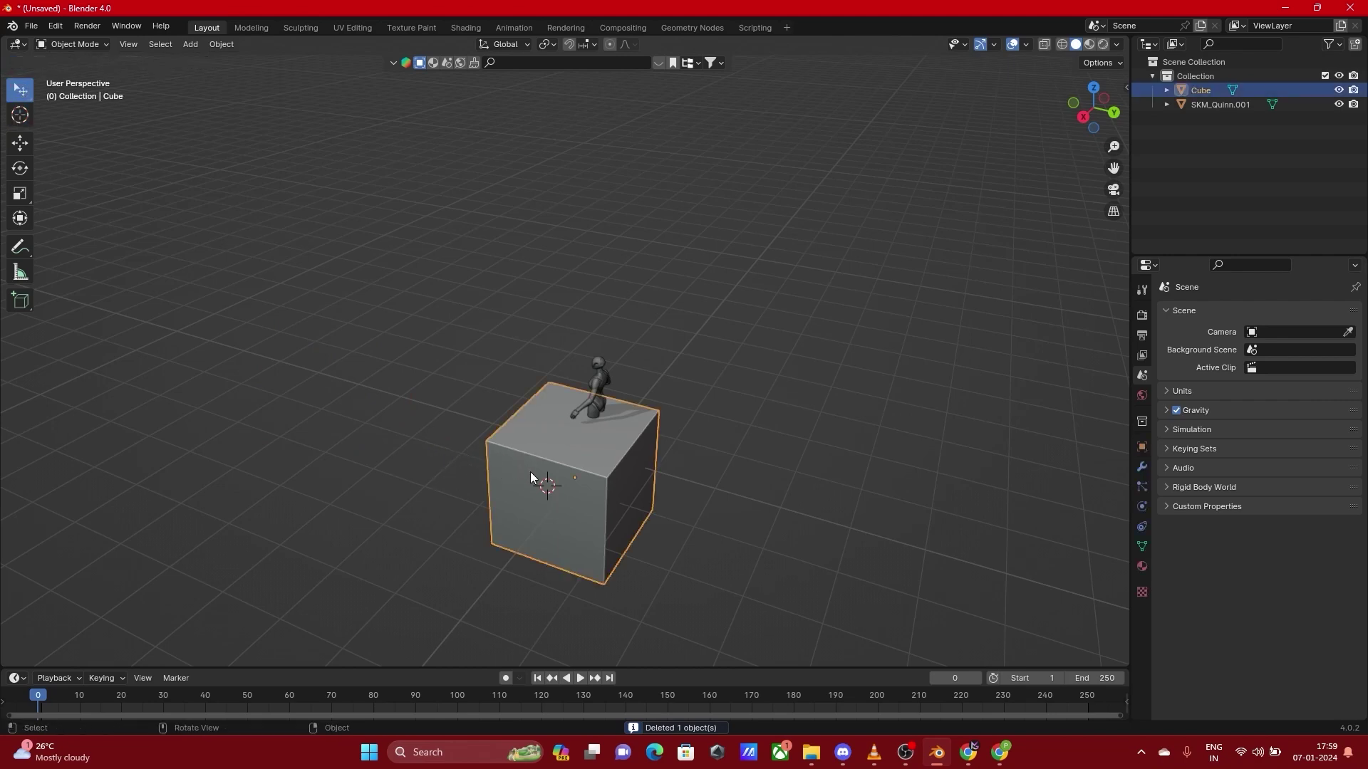
{"action": "key", "text": "Delete"}
Snap the 3D cursor to the world origin between the mannequin's feet
{"action": "middle_click_drag", "start_coordinate": [524, 470], "coordinate": [506, 369]}
{"action": "scroll", "coordinate": [532, 379], "scroll_direction": "up", "scroll_amount": 5}
{"action": "key", "text": "shift+s"}
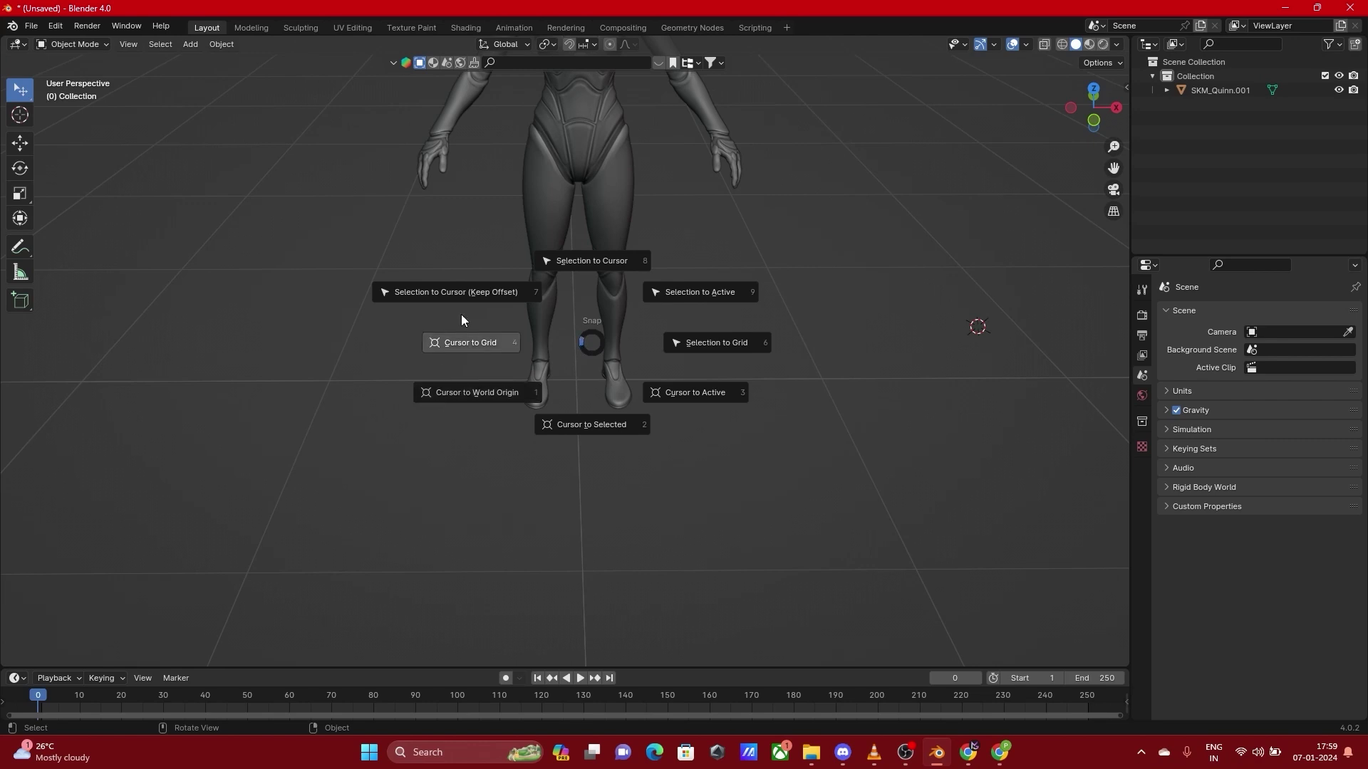
{"action": "left_click", "coordinate": [477, 393]}
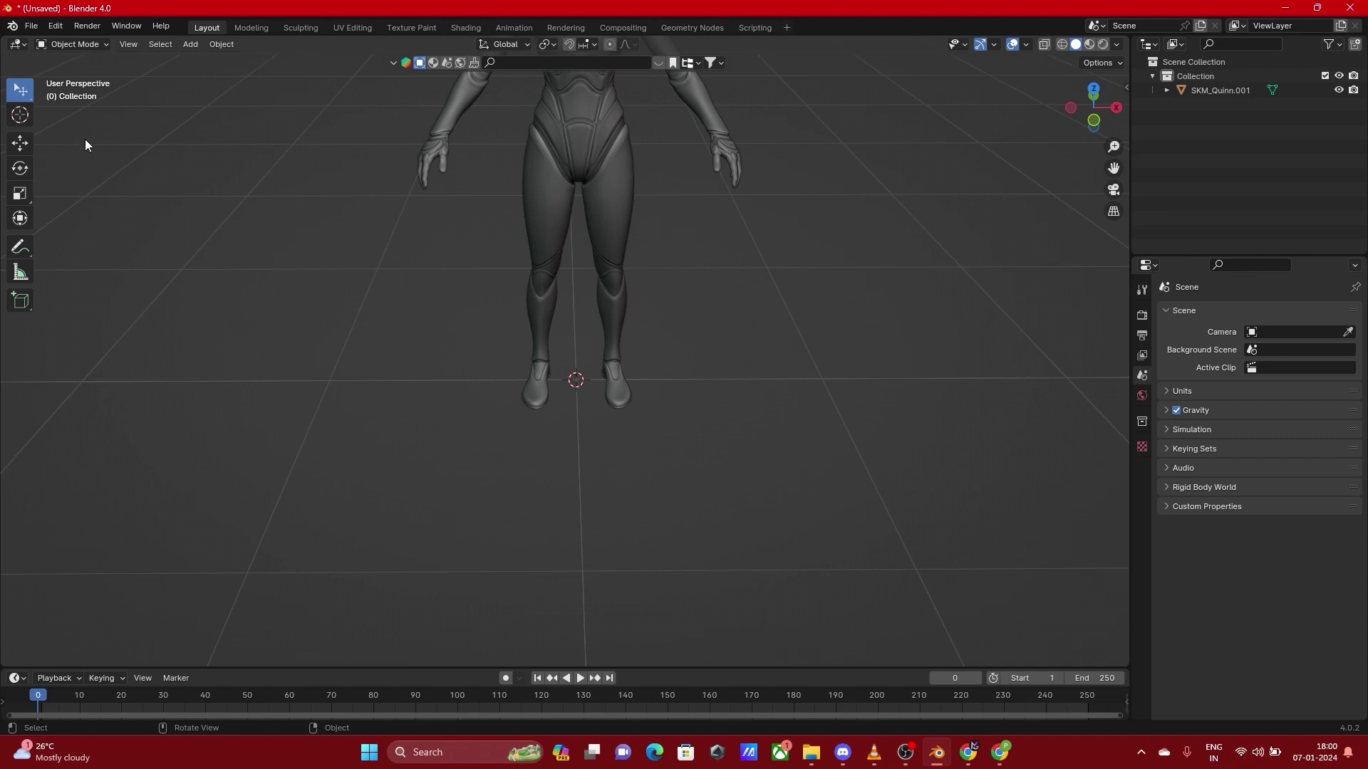
{"action": "key", "text": "shift+s"}
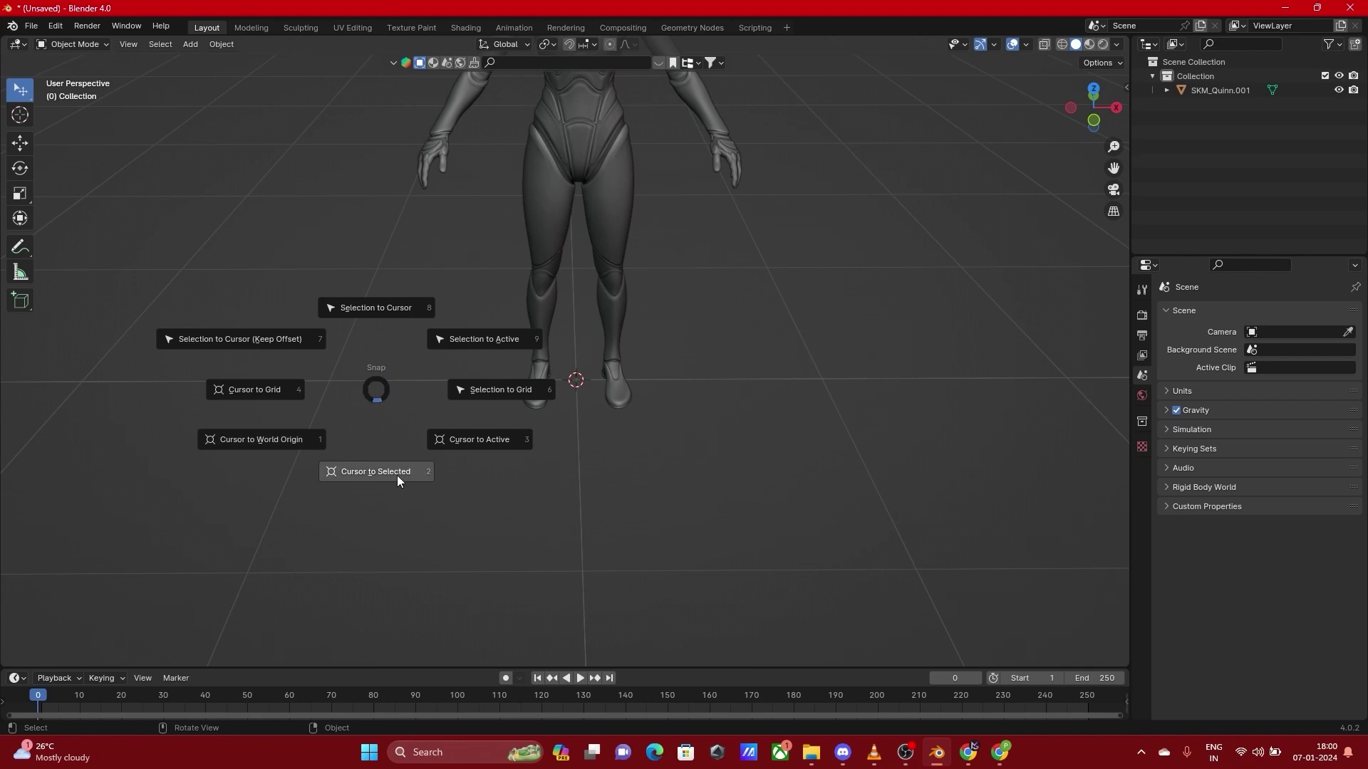
{"action": "key", "text": "Escape"}
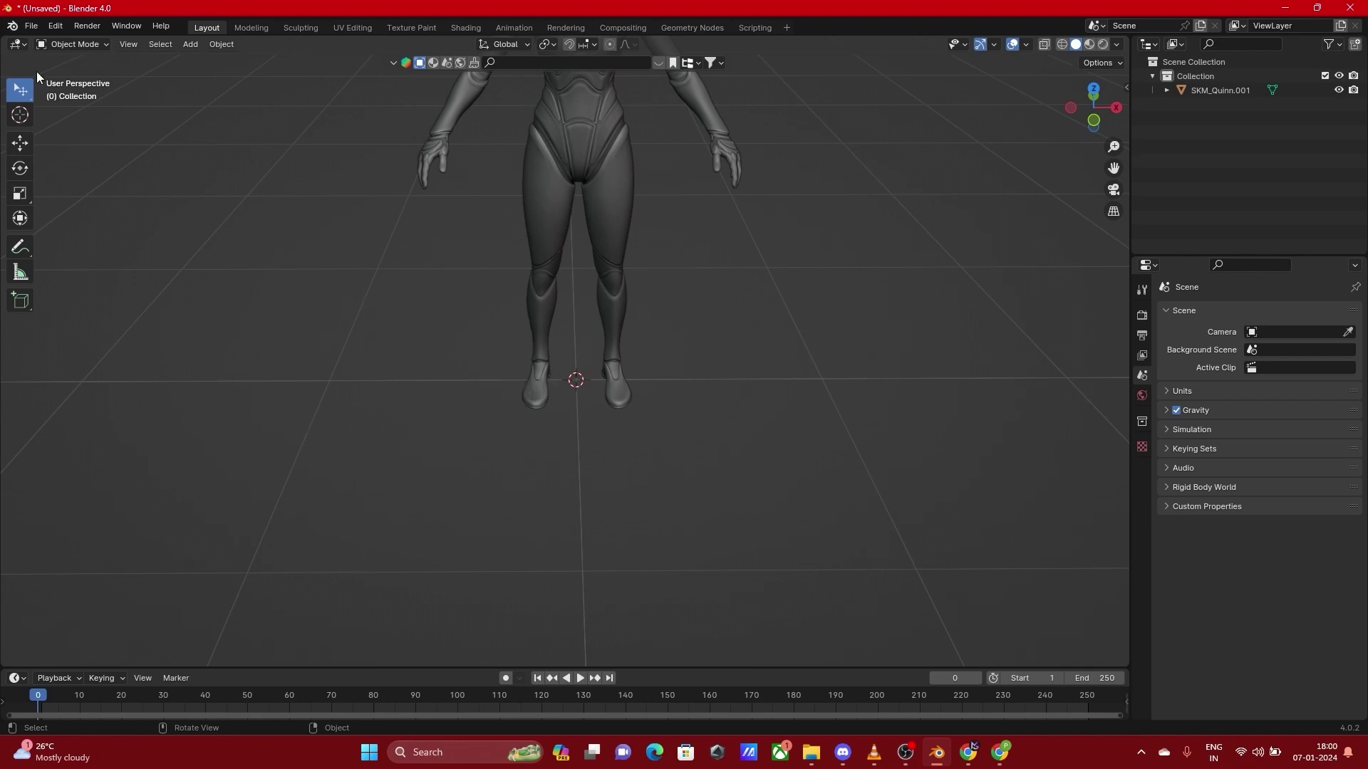
Activate the Move tool, select the mannequin and frame the view on it
{"action": "left_click", "coordinate": [20, 144]}
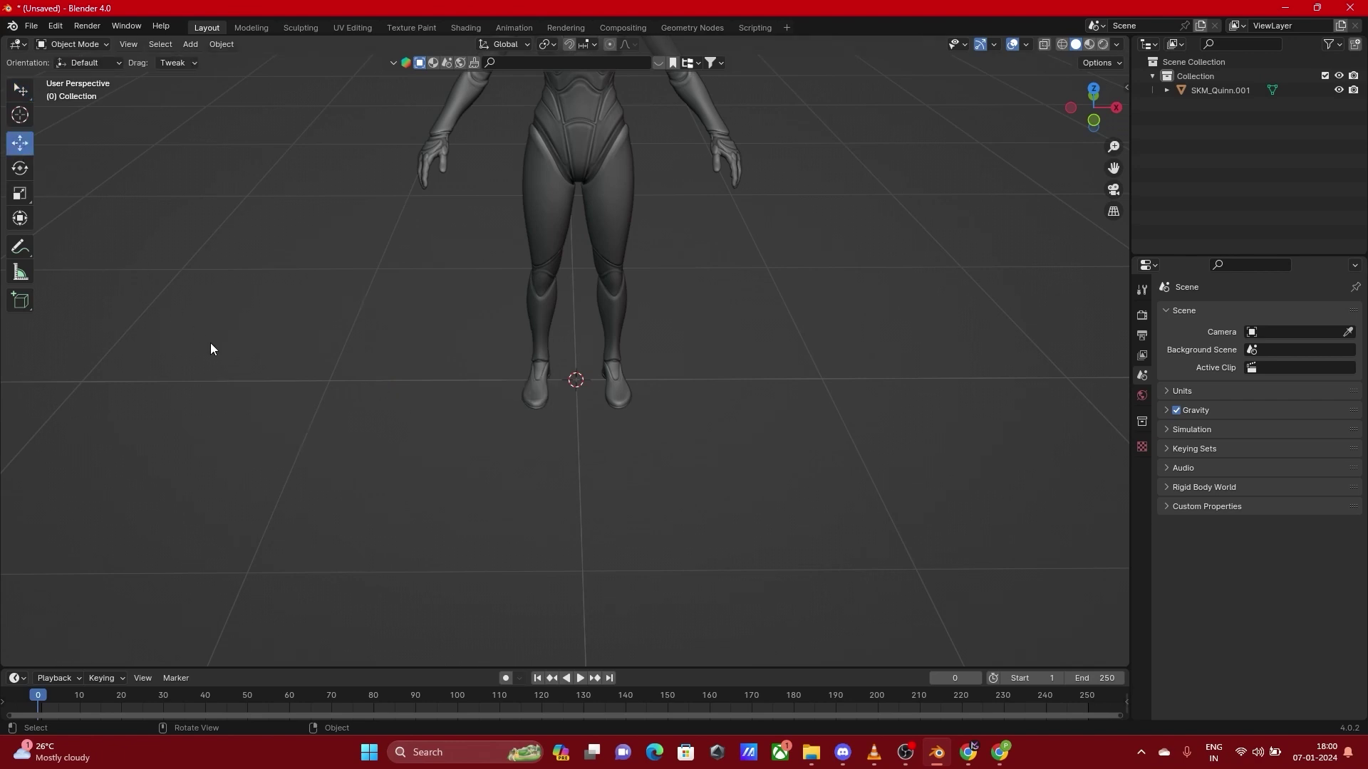
{"action": "middle_click_drag", "start_coordinate": [828, 296], "coordinate": [823, 297]}
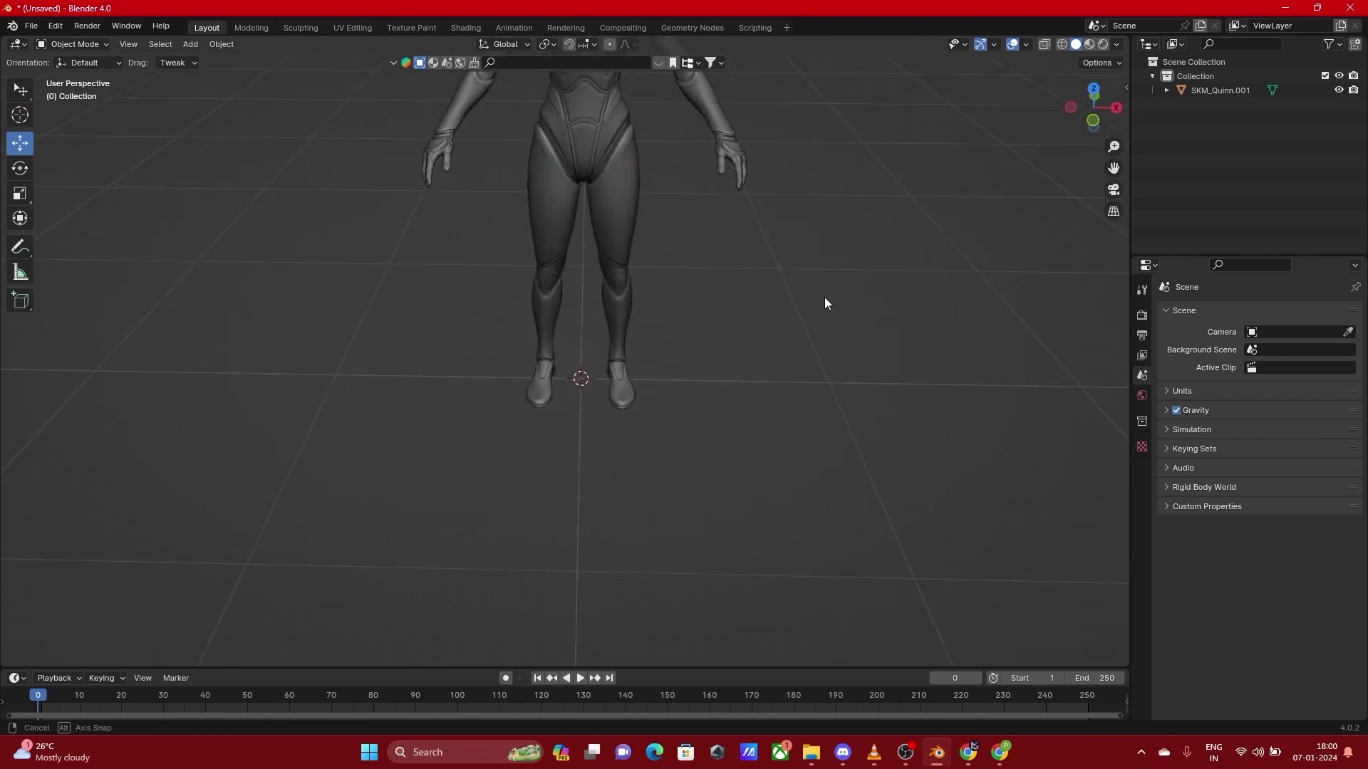
{"action": "left_click", "coordinate": [593, 117]}
{"action": "scroll", "coordinate": [608, 284], "scroll_direction": "down", "scroll_amount": 3}
{"action": "key", "text": "grave"}
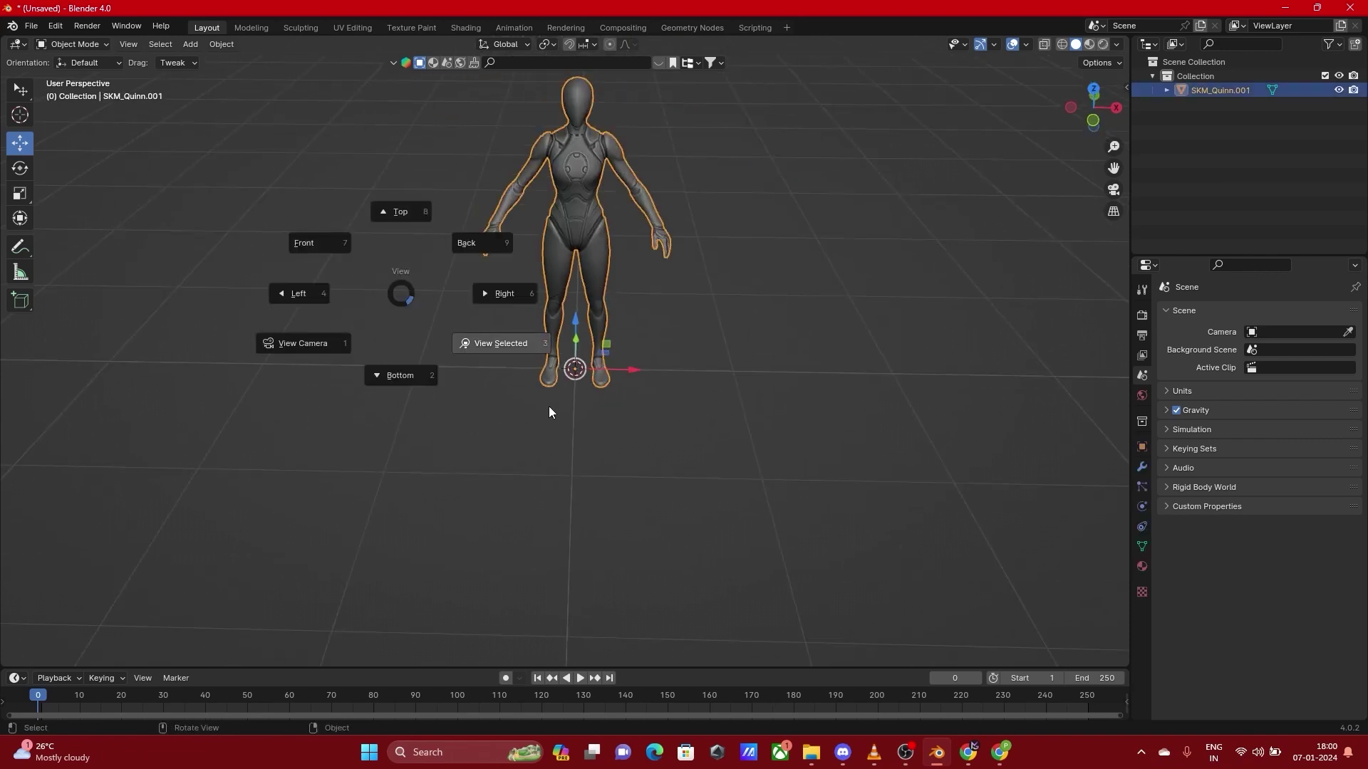
{"action": "left_click", "coordinate": [545, 411]}
{"action": "scroll", "coordinate": [544, 407], "scroll_direction": "down", "scroll_amount": 1}
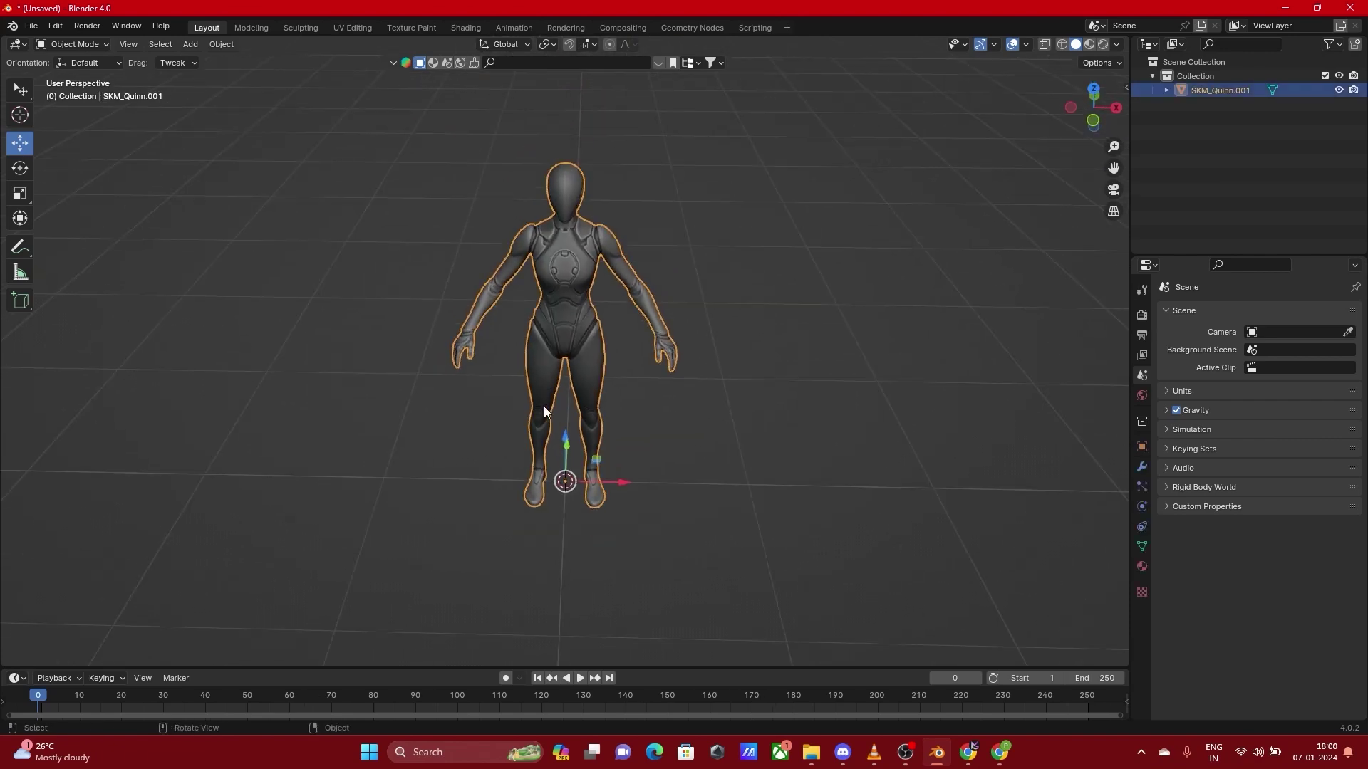
Move the mannequin along the X axis, freely across the view, and with the gizmo's other handles
{"action": "left_click_drag", "start_coordinate": [629, 485], "coordinate": [676, 485]}
{"action": "left_click_drag", "start_coordinate": [562, 483], "coordinate": [505, 541]}
{"action": "left_click", "coordinate": [733, 525]}
{"action": "left_click", "coordinate": [474, 406]}
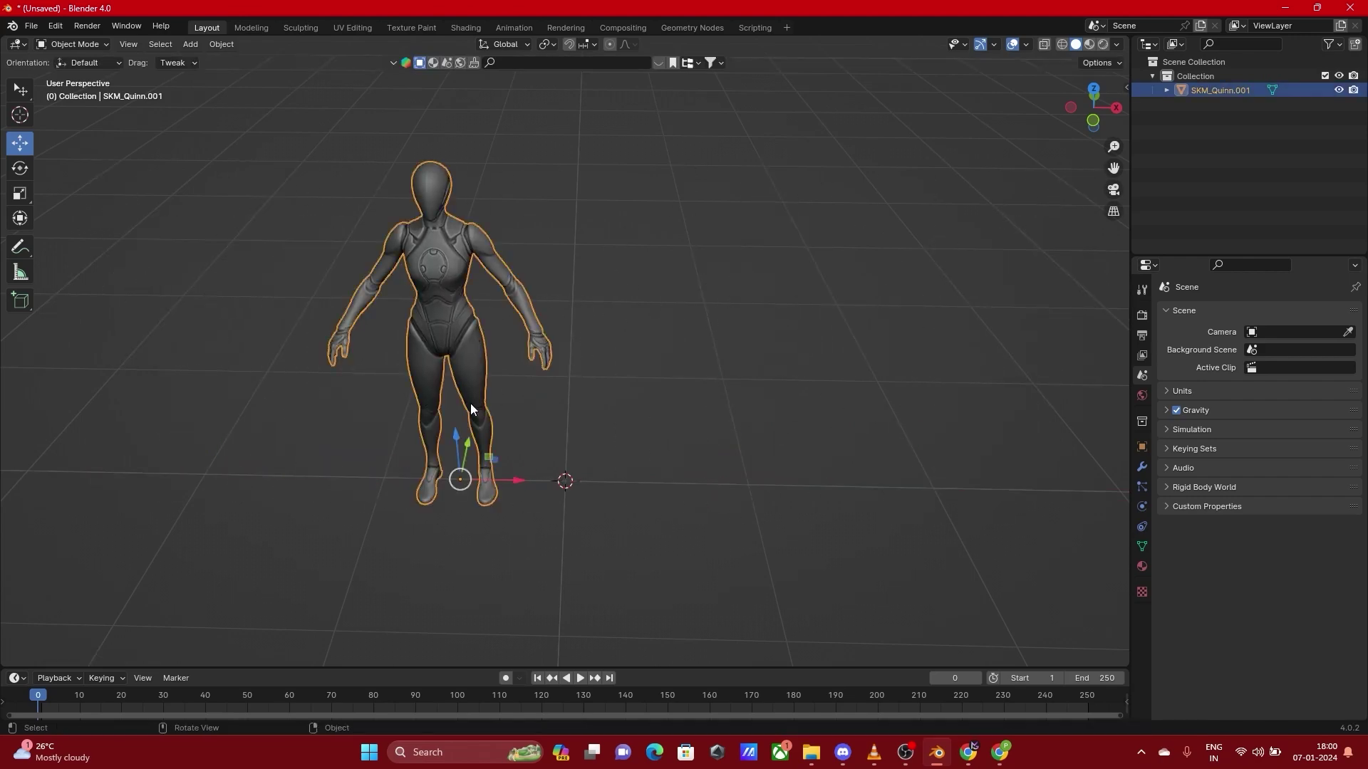
{"action": "middle_click_drag", "start_coordinate": [525, 434], "coordinate": [446, 413]}
{"action": "left_click_drag", "start_coordinate": [605, 416], "coordinate": [683, 403]}
{"action": "left_click_drag", "start_coordinate": [630, 365], "coordinate": [641, 403]}
Undo all of the mannequin's moves and return it to the world origin
{"action": "key", "text": "ctrl+z"}
{"action": "key", "text": "ctrl+z"}
{"action": "key", "text": "ctrl+z"}
{"action": "key", "text": "ctrl+z"}
{"action": "key", "text": "ctrl+z"}
{"action": "key", "text": "ctrl+z"}
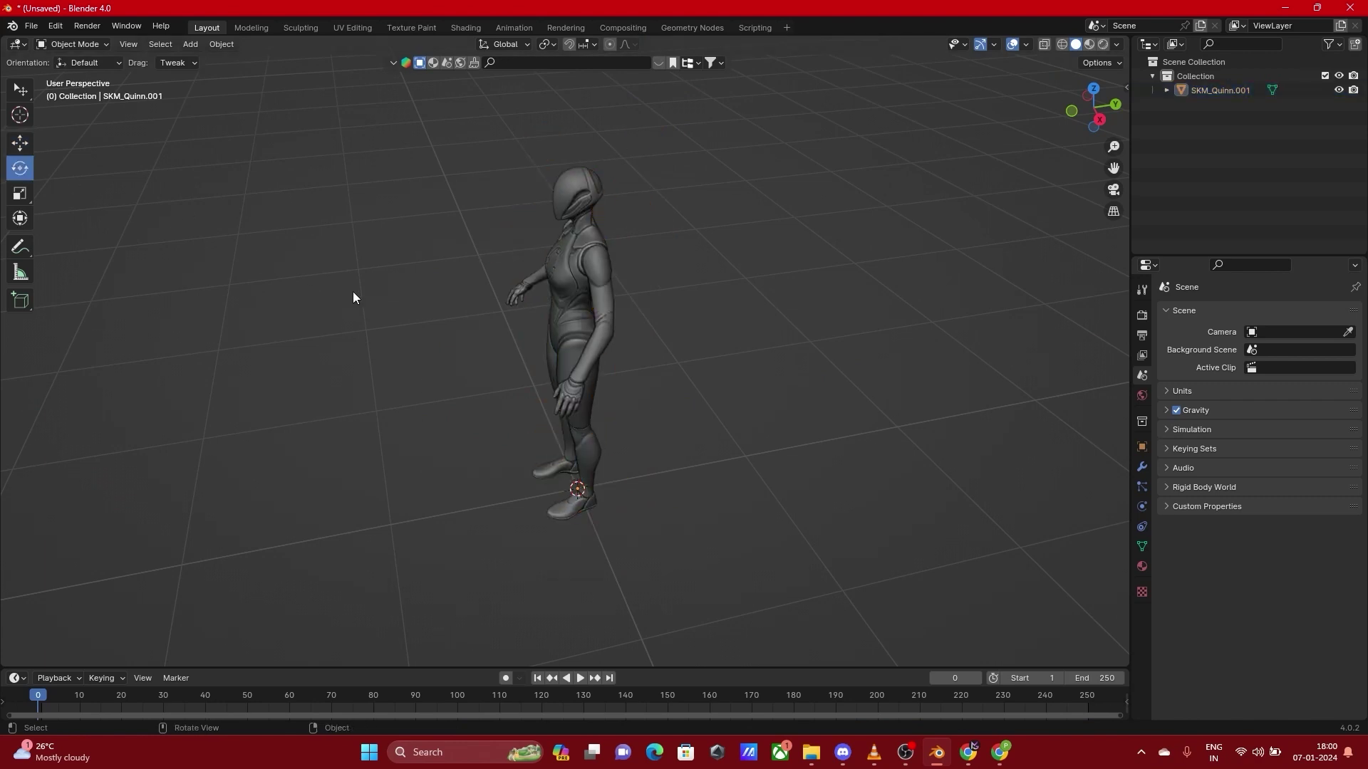
With the Rotate tool active, select the mannequin, rotate it around the Z axis and tilt it freely with the trackball
{"action": "left_click", "coordinate": [582, 295]}
{"action": "left_click", "coordinate": [425, 348]}
{"action": "left_click", "coordinate": [581, 357]}
{"action": "middle_click_drag", "start_coordinate": [418, 378], "coordinate": [490, 340]}
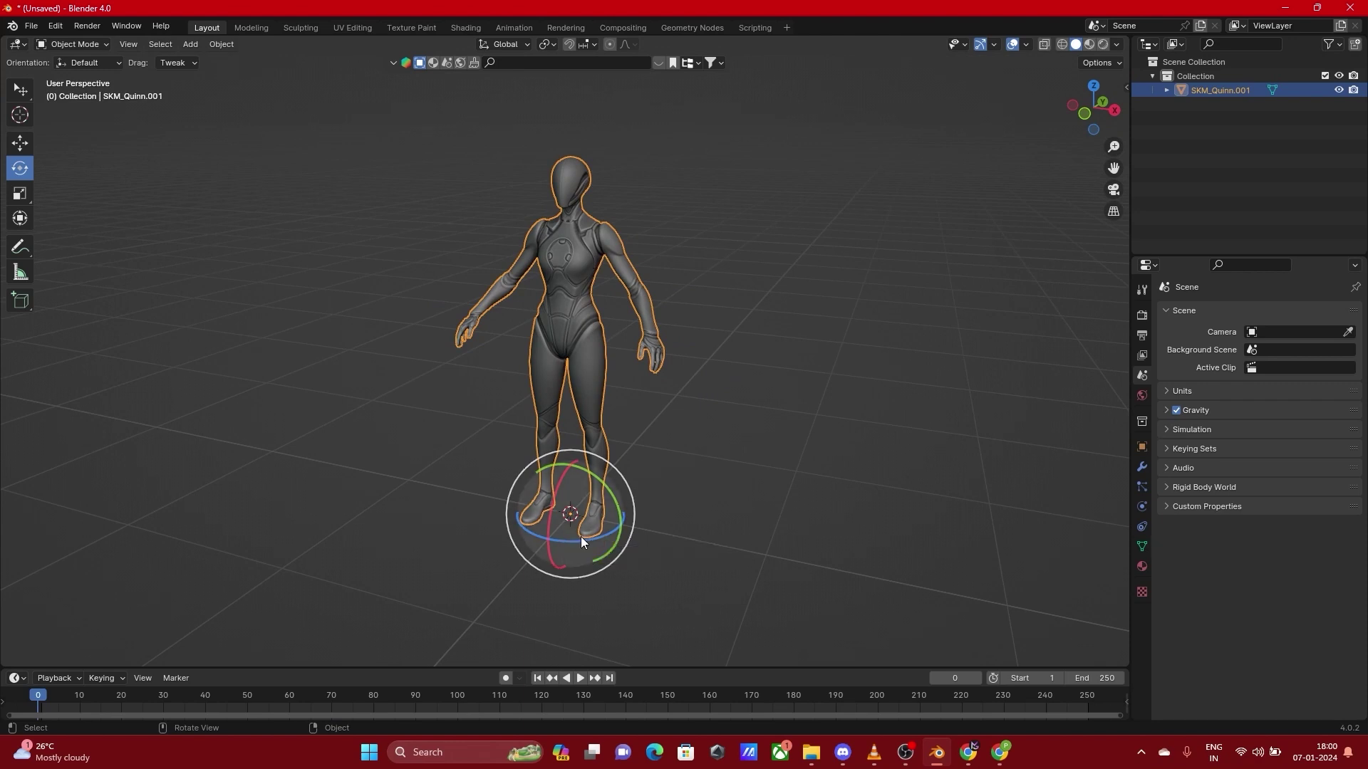
{"action": "left_click_drag", "start_coordinate": [577, 541], "coordinate": [447, 524]}
{"action": "left_click_drag", "start_coordinate": [588, 485], "coordinate": [627, 466]}
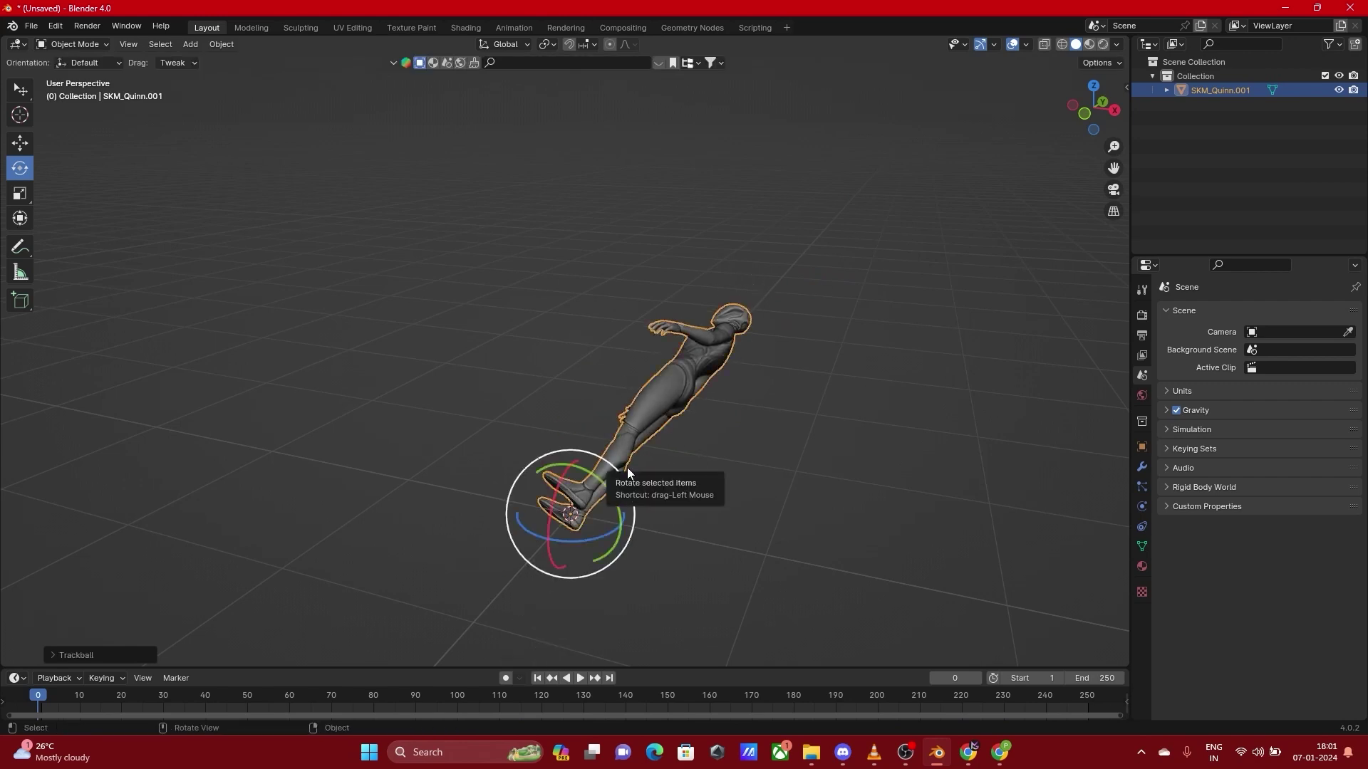
Undo the mannequin's rotations to restore its upright pose
{"action": "left_click", "coordinate": [784, 433]}
{"action": "key", "text": "z"}
{"action": "key", "text": "ctrl+z"}
{"action": "key", "text": "ctrl+z"}
{"action": "key", "text": "ctrl+z"}
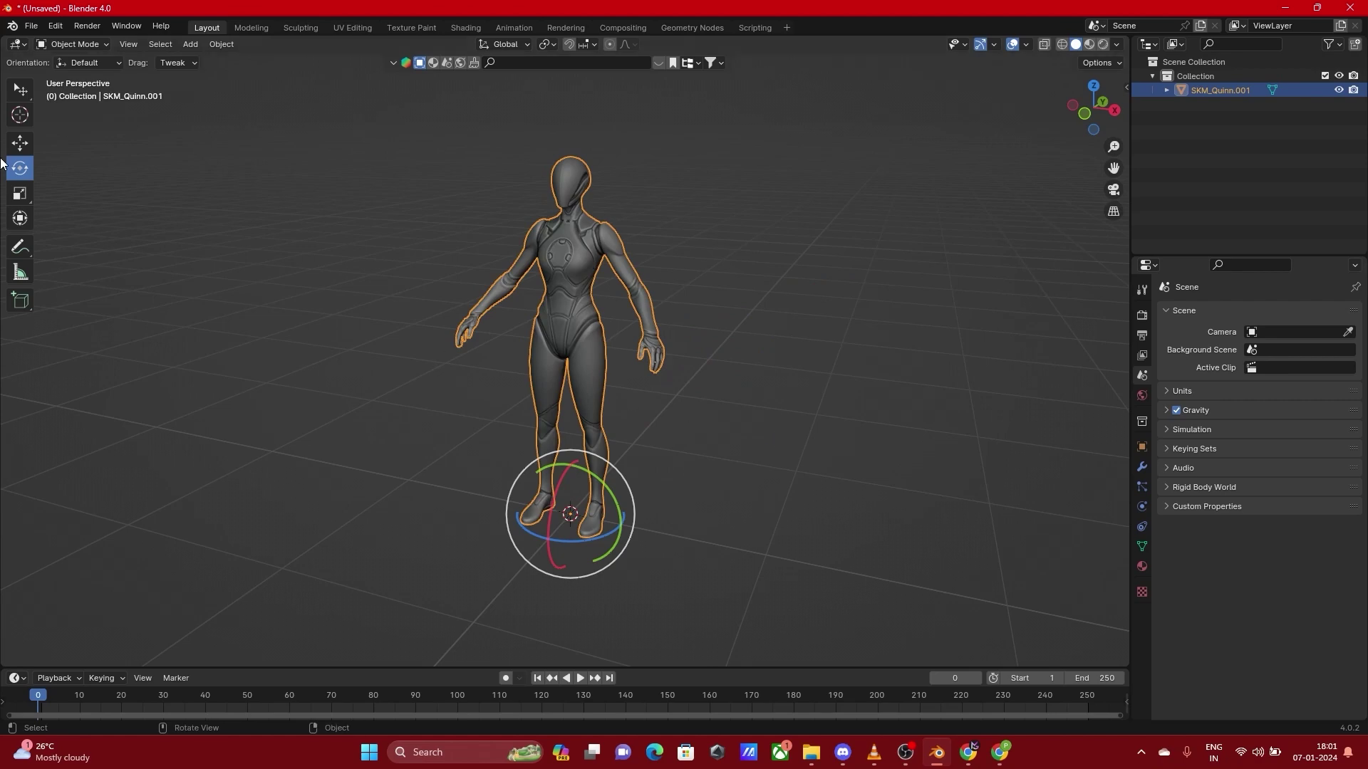
Activate the Scale tool and enlarge the mannequin along the X, Y and Z axes
{"action": "left_click", "coordinate": [19, 193]}
{"action": "left_click_drag", "start_coordinate": [610, 531], "coordinate": [719, 553]}
{"action": "left_click_drag", "start_coordinate": [589, 490], "coordinate": [492, 498]}
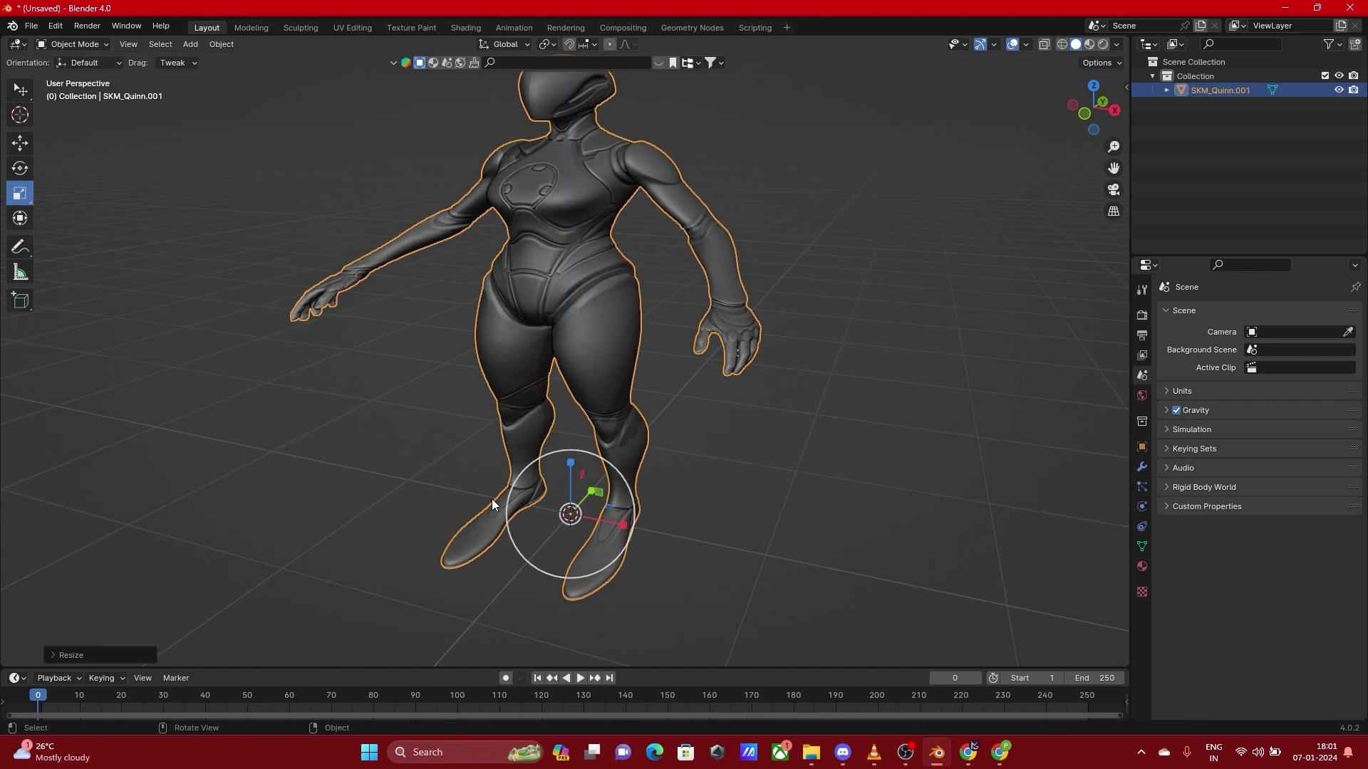
Undo the mannequin's scaling and deselect it
{"action": "left_click", "coordinate": [391, 396]}
{"action": "key", "text": "z"}
{"action": "key", "text": "ctrl+z"}
{"action": "key", "text": "ctrl+z"}
{"action": "key", "text": "ctrl+z"}
{"action": "key", "text": "ctrl+z"}
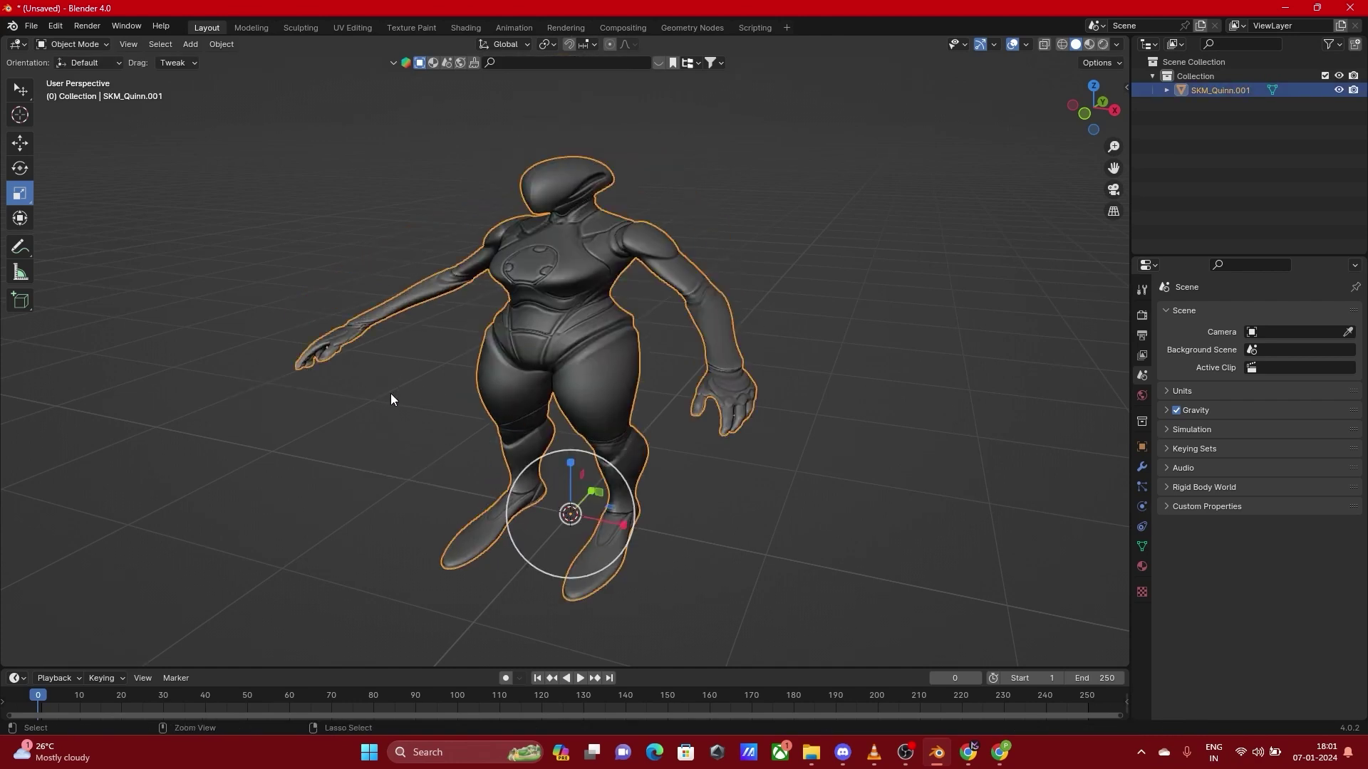
{"action": "left_click", "coordinate": [332, 436]}
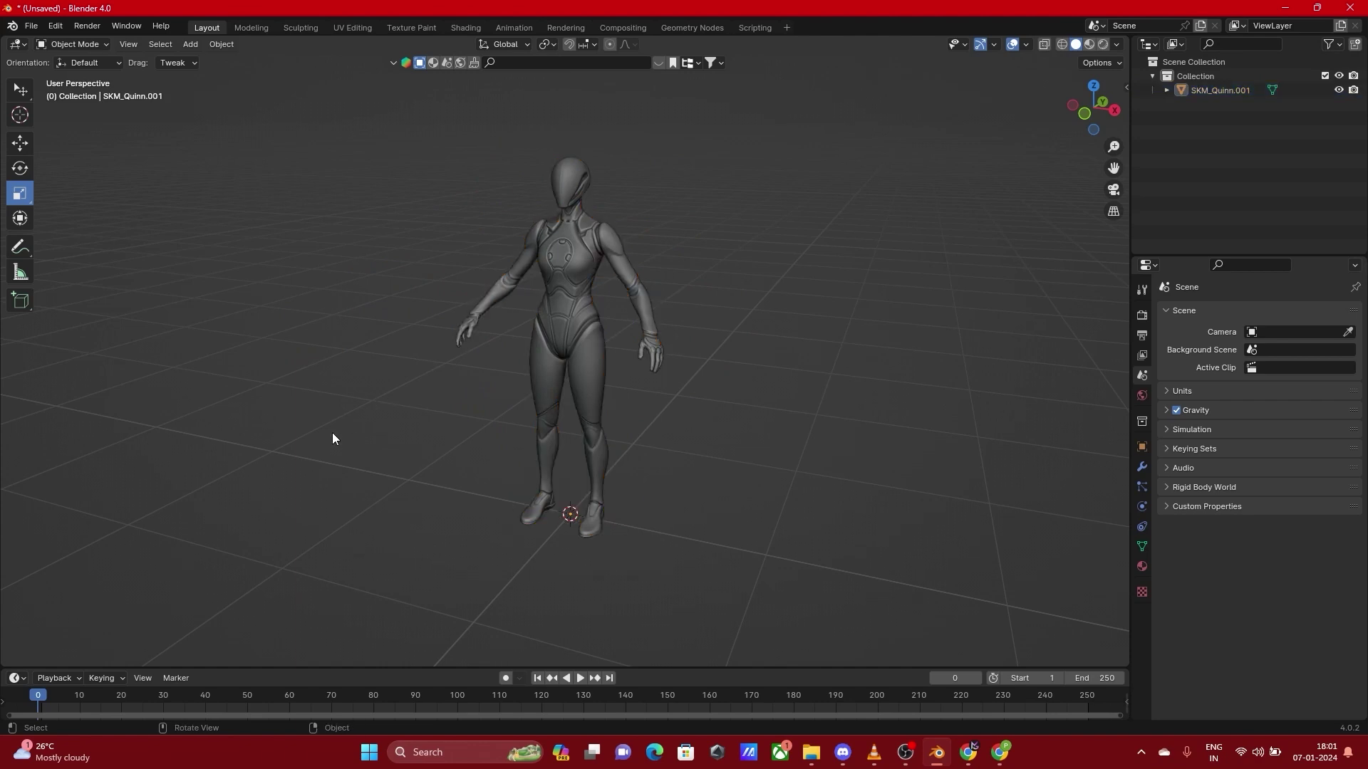
Activate the combined Transform tool and use its gizmo to move the mannequin along X, rotate it and scale it
{"action": "left_click", "coordinate": [22, 219]}
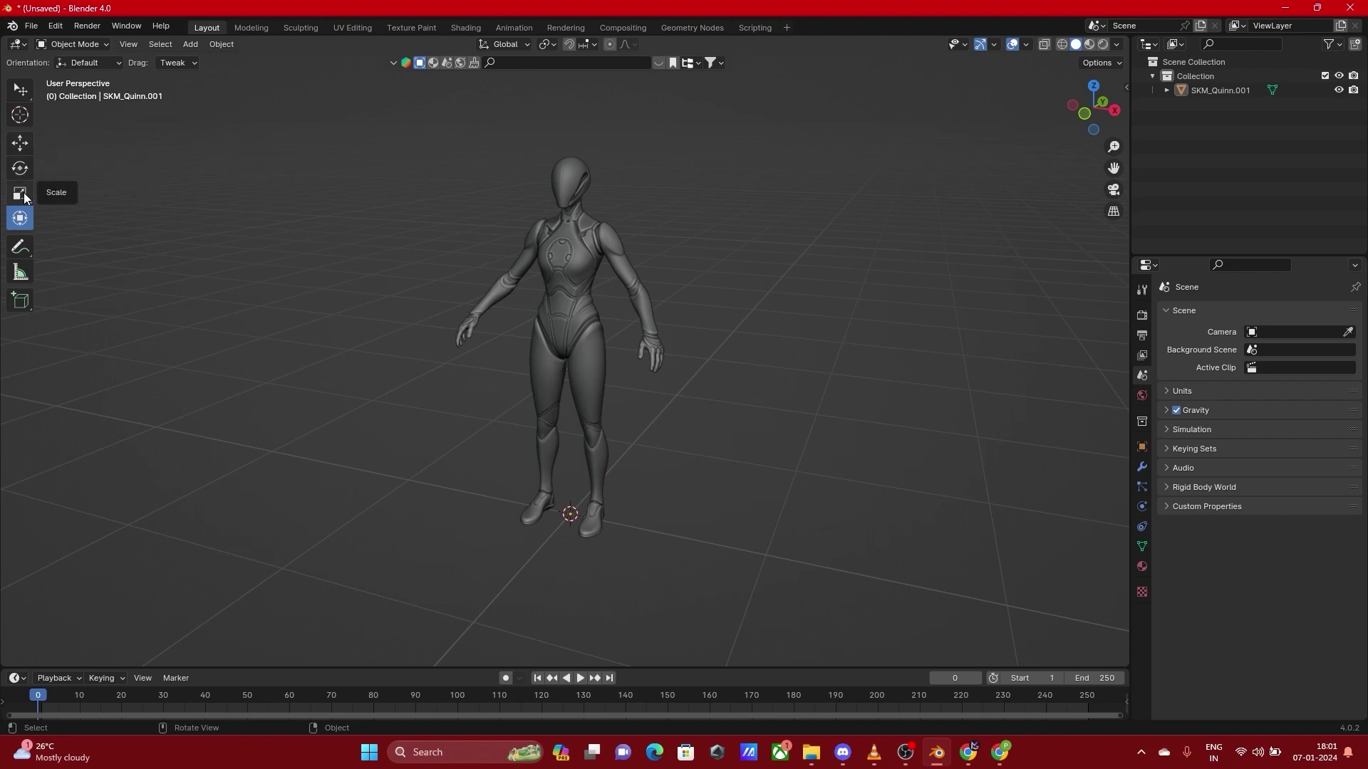
{"action": "left_click", "coordinate": [577, 284]}
{"action": "left_click", "coordinate": [694, 464]}
{"action": "left_click", "coordinate": [557, 269]}
{"action": "middle_click_drag", "start_coordinate": [763, 479], "coordinate": [727, 464]}
{"action": "left_click_drag", "start_coordinate": [645, 542], "coordinate": [731, 552]}
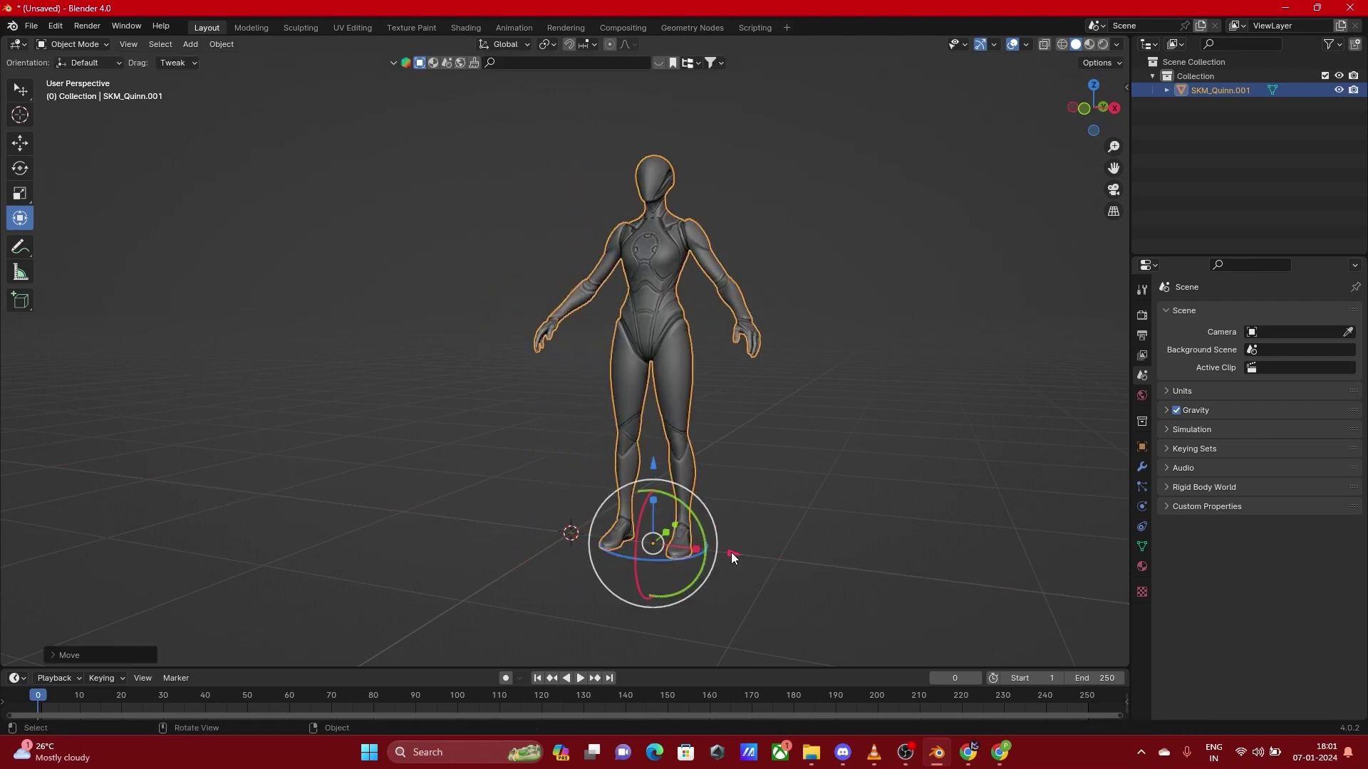
{"action": "left_click_drag", "start_coordinate": [673, 515], "coordinate": [665, 553]}
Undo the Transform tool's changes to the mannequin and deselect it
{"action": "left_click", "coordinate": [830, 456]}
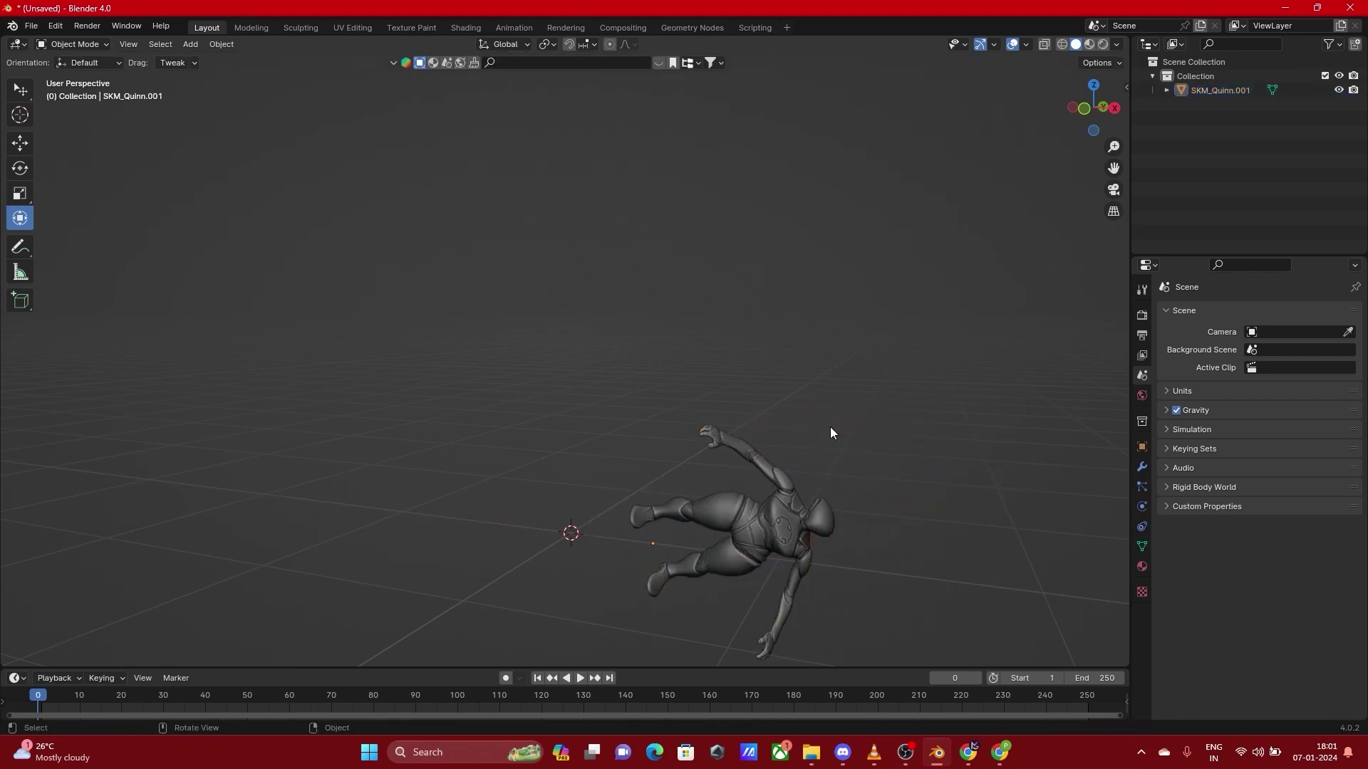
{"action": "key", "text": "ctrl+z"}
{"action": "key", "text": "ctrl+z"}
{"action": "key", "text": "ctrl+z"}
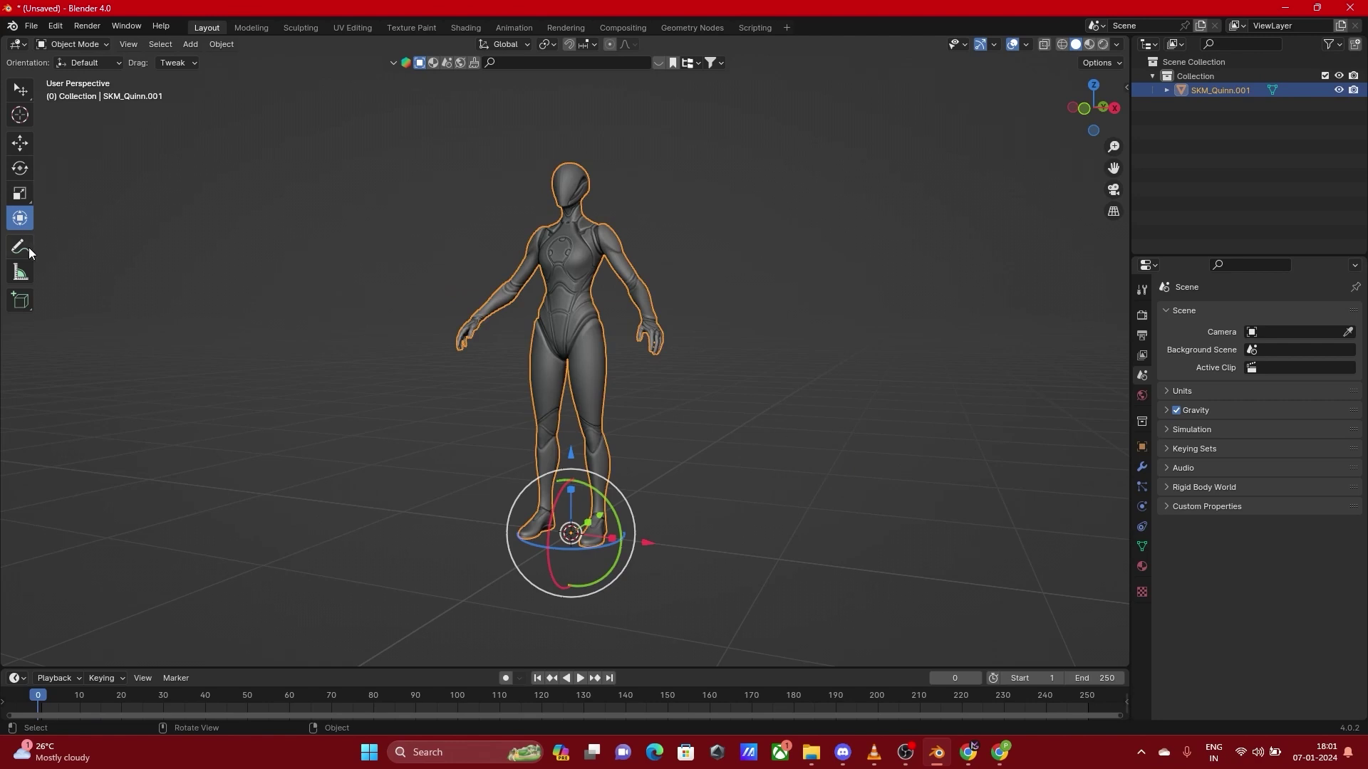
{"action": "left_click", "coordinate": [185, 226]}
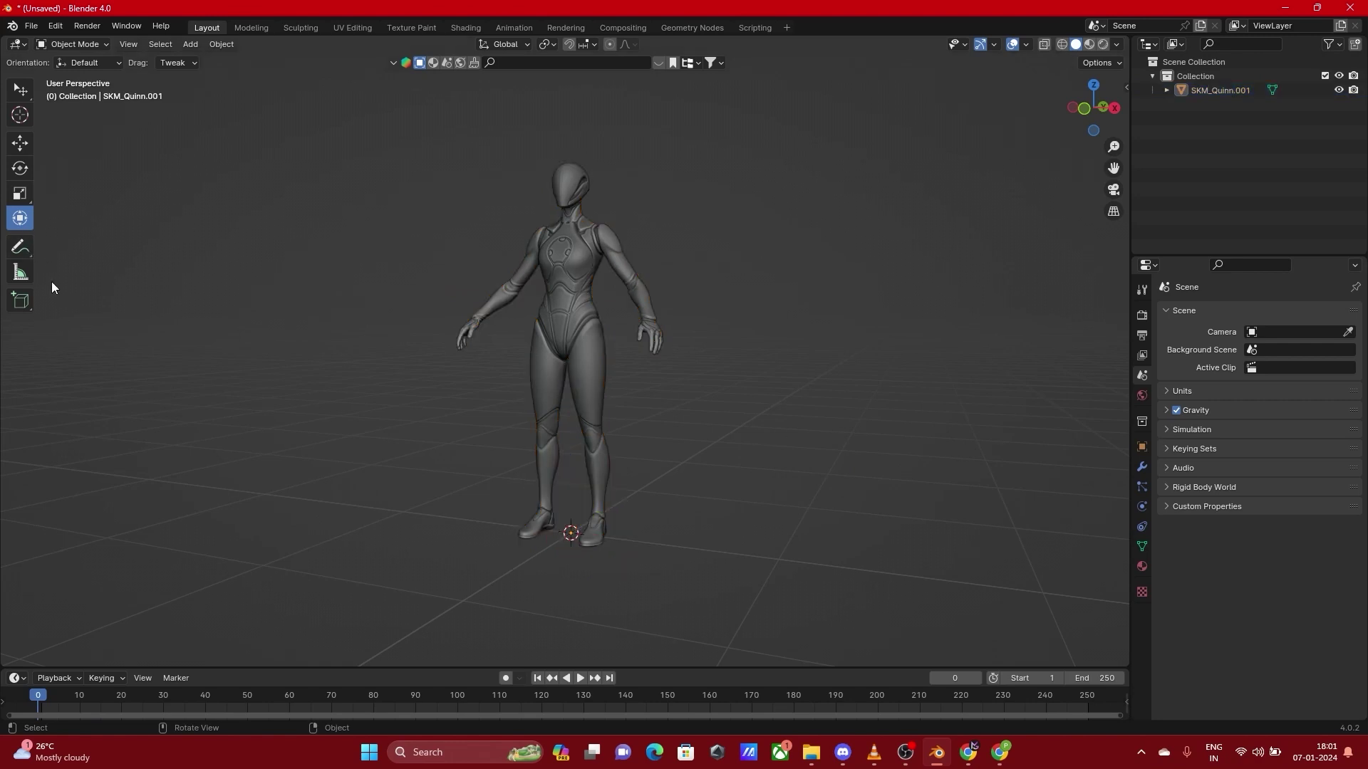
Activate the Annotate tool and draw freehand blue strokes around and beside the mannequin
{"action": "left_click", "coordinate": [27, 245]}
{"action": "mouse_move", "coordinate": [253, 537]}
{"action": "left_mouse_down"}
{"action": "mouse_move", "coordinate": [560, 309]}
{"action": "mouse_move", "coordinate": [618, 134]}
{"action": "mouse_move", "coordinate": [474, 245]}
{"action": "left_mouse_up"}
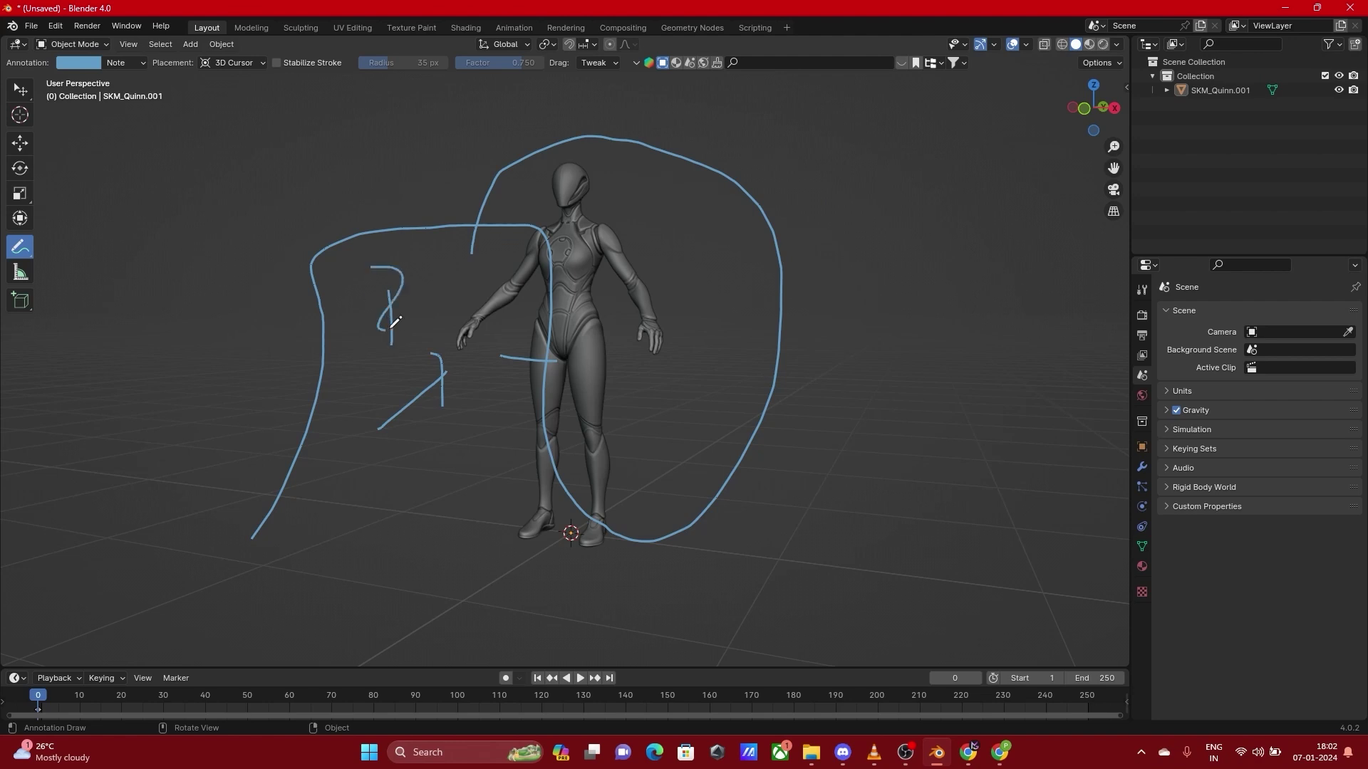
{"action": "left_click_drag", "start_coordinate": [437, 257], "coordinate": [538, 278]}
Undo all of the annotation strokes
{"action": "key", "text": "ctrl+z"}
{"action": "key", "text": "ctrl+z"}
{"action": "key", "text": "ctrl+z"}
{"action": "key", "text": "ctrl+z"}
{"action": "key", "text": "ctrl+z"}
{"action": "key", "text": "ctrl+z"}
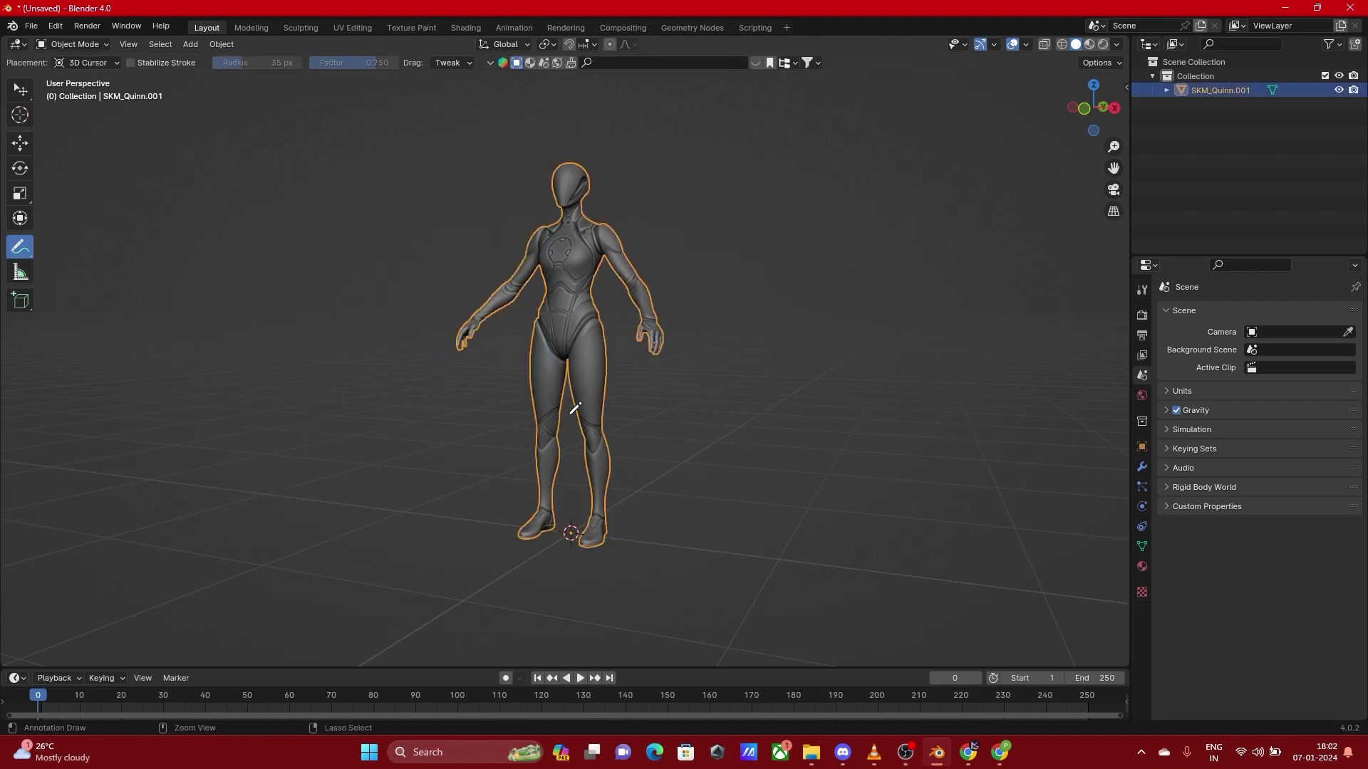
Activate the Measure tool and deselect the mannequin
{"action": "left_click", "coordinate": [16, 279]}
{"action": "middle_click_drag", "start_coordinate": [320, 388], "coordinate": [554, 195]}
{"action": "right_click", "coordinate": [26, 275]}
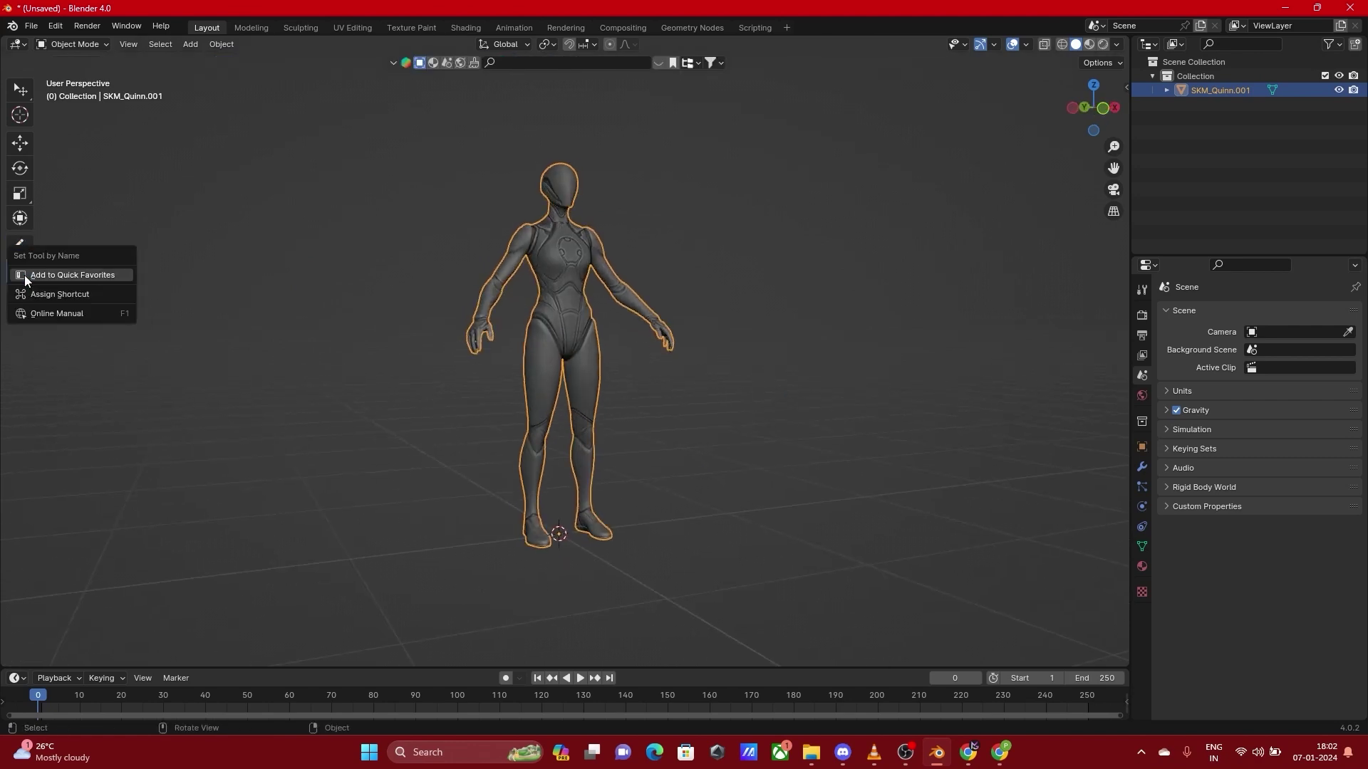
{"action": "key", "text": "Escape"}
{"action": "key", "text": "alt+a"}
{"action": "middle_click_drag", "start_coordinate": [134, 279], "coordinate": [88, 297]}
Activate the Add Cube tool and draw a large cube on the floor in front of the mannequin
{"action": "left_click", "coordinate": [16, 302]}
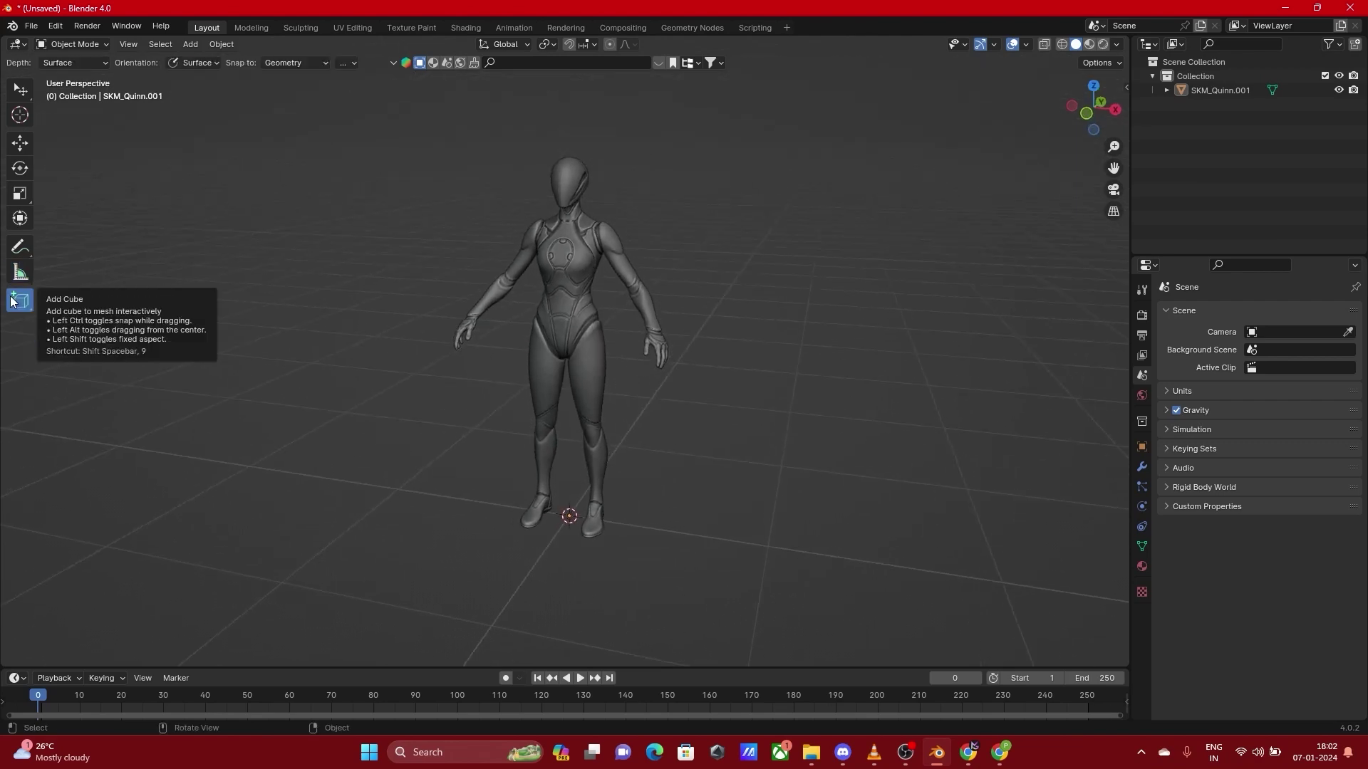
{"action": "right_click", "coordinate": [13, 302]}
{"action": "mouse_move", "coordinate": [250, 473]}
{"action": "left_mouse_down"}
{"action": "mouse_move", "coordinate": [356, 587]}
{"action": "mouse_move", "coordinate": [574, 702]}
{"action": "mouse_move", "coordinate": [563, 688]}
{"action": "left_mouse_up"}
{"action": "left_click", "coordinate": [477, 363]}
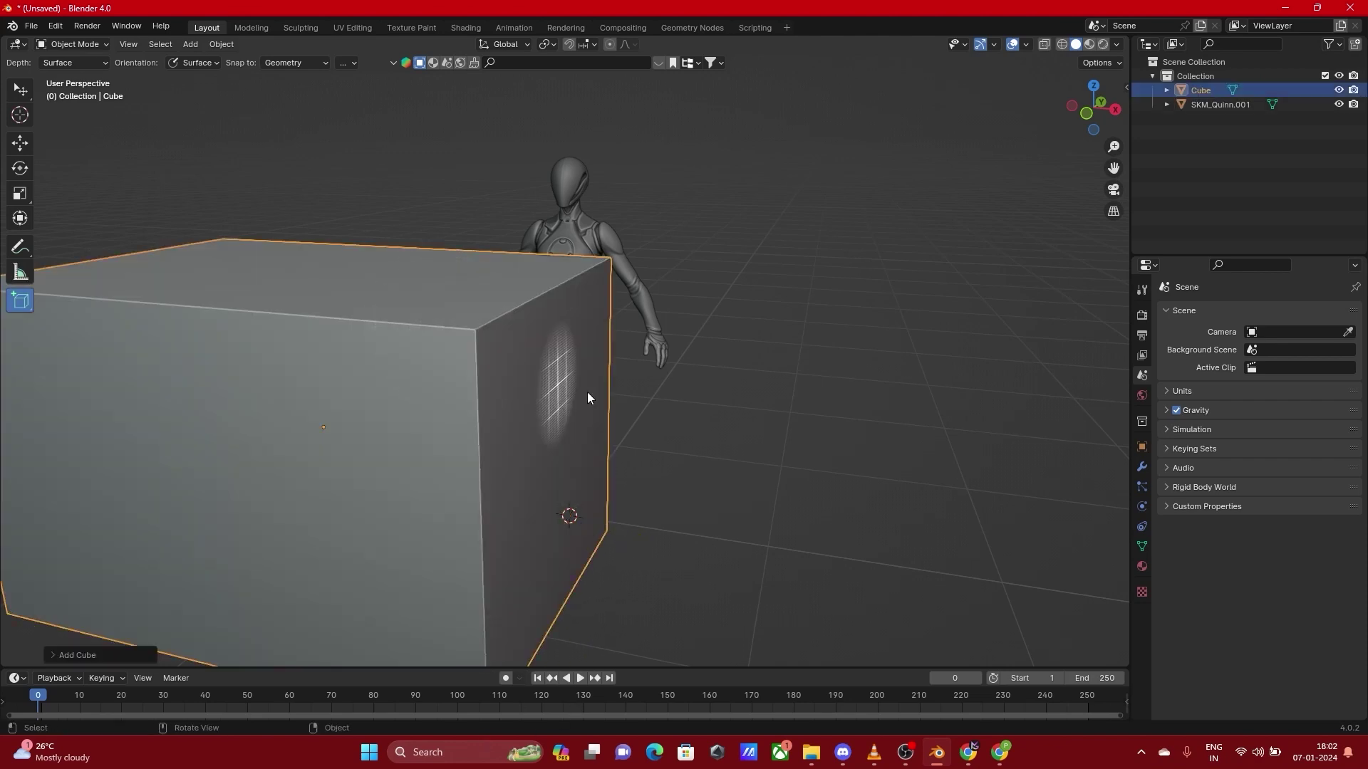
Draw a smaller cube on the floor beside the large cube with the Add Cube tool
{"action": "scroll", "coordinate": [632, 391], "scroll_direction": "down", "scroll_amount": 4}
{"action": "left_click_drag", "start_coordinate": [698, 492], "coordinate": [554, 519]}
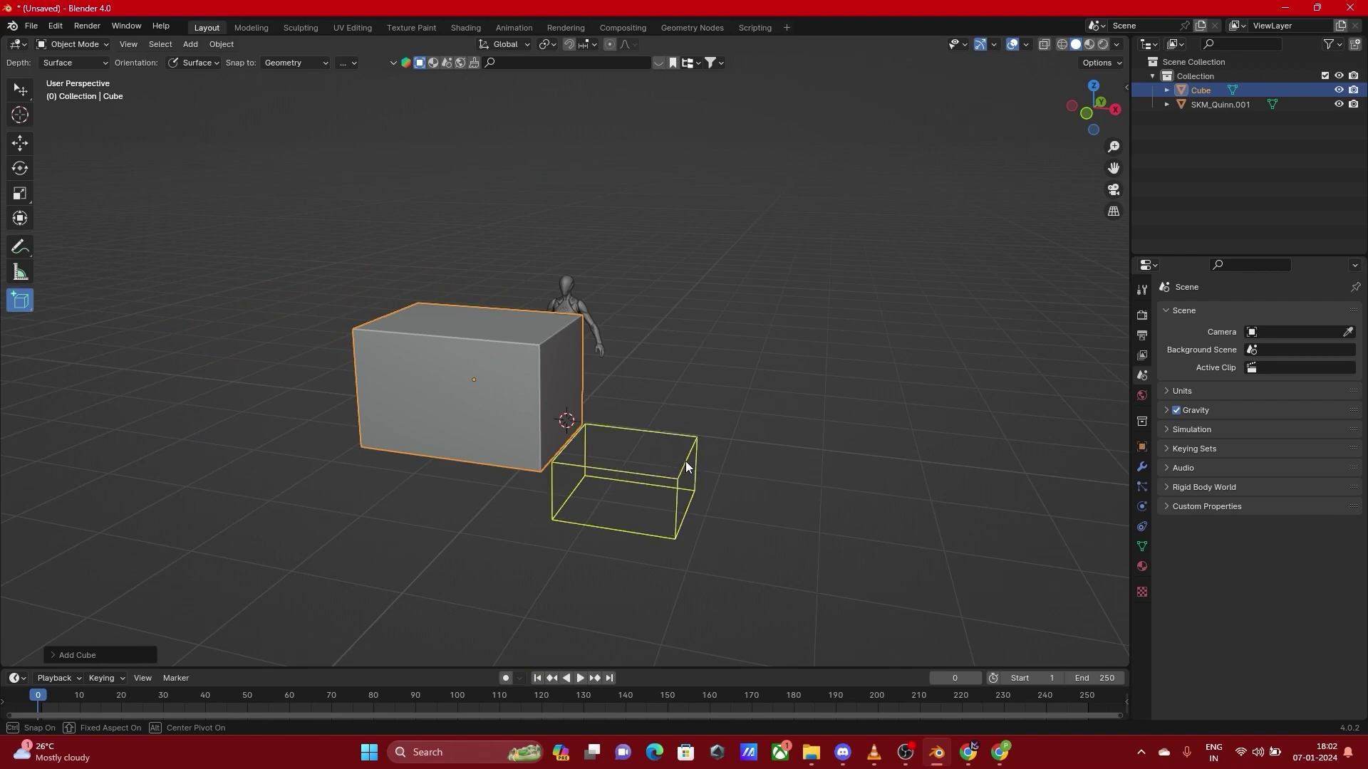
{"action": "left_click", "coordinate": [698, 413]}
Clear the selection and add a default mesh cube at the 3D cursor
{"action": "middle_click_drag", "start_coordinate": [793, 470], "coordinate": [678, 486]}
{"action": "left_click", "coordinate": [169, 219]}
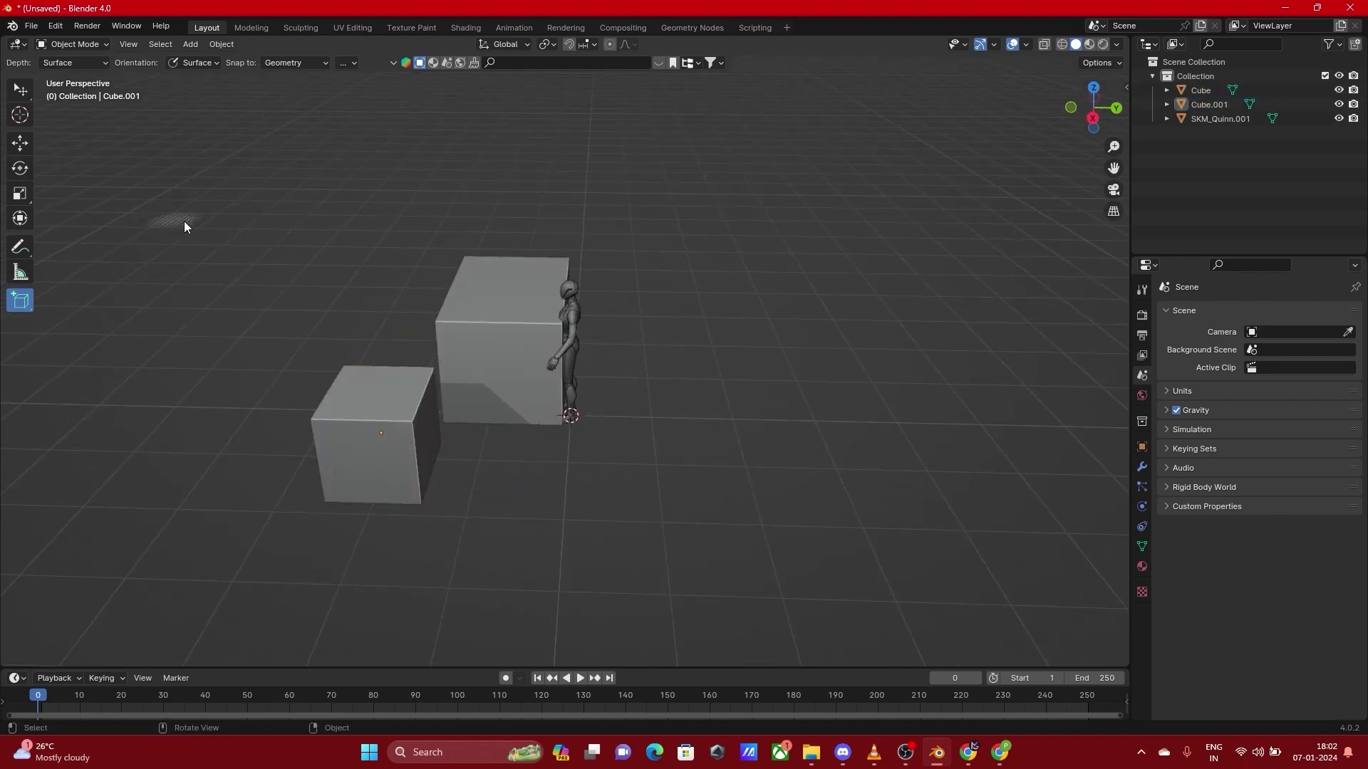
{"action": "key", "text": "shift+a"}
{"action": "mouse_move", "coordinate": [325, 336]}
{"action": "left_click", "coordinate": [370, 349]}
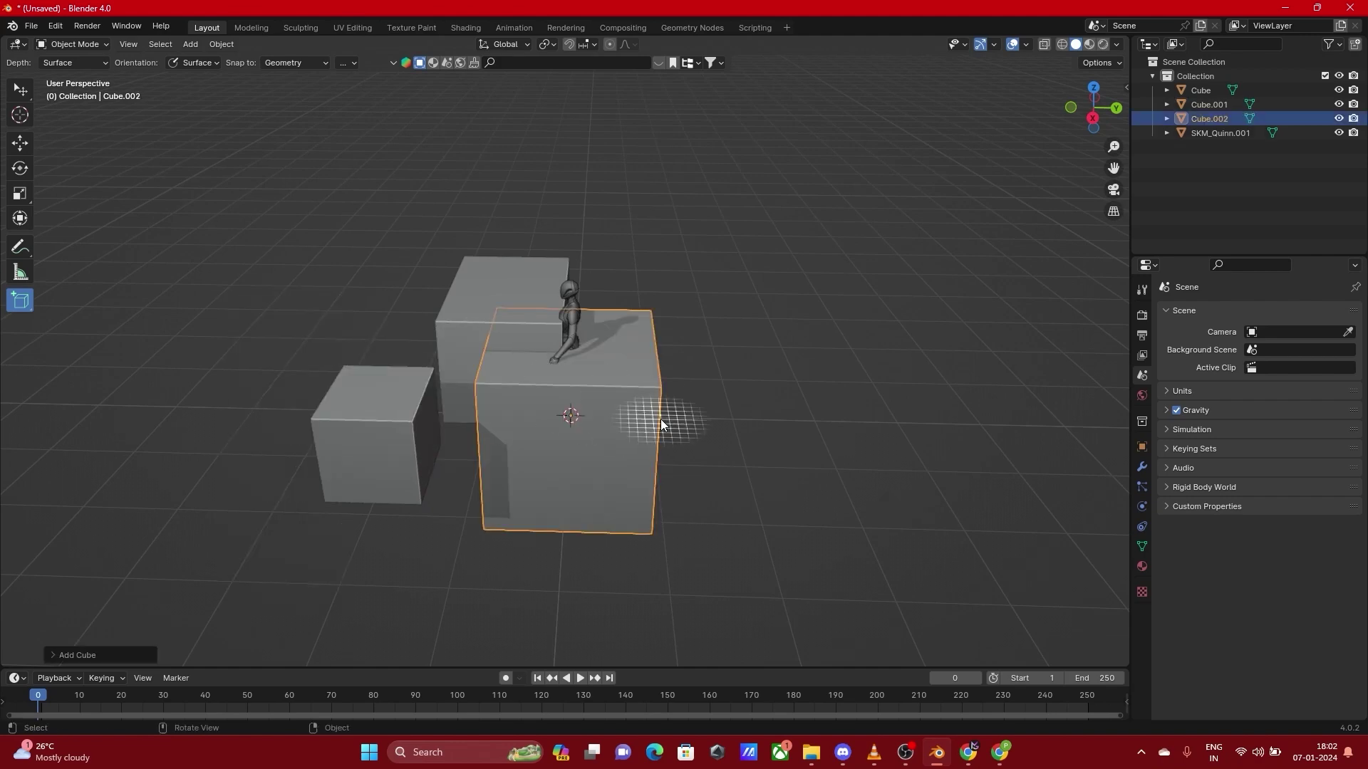
Draw two large elongated boxes on the floor on different sides of the mannequin with the Add Cube tool
{"action": "middle_click_drag", "start_coordinate": [682, 501], "coordinate": [690, 319]}
{"action": "left_click_drag", "start_coordinate": [682, 319], "coordinate": [693, 645]}
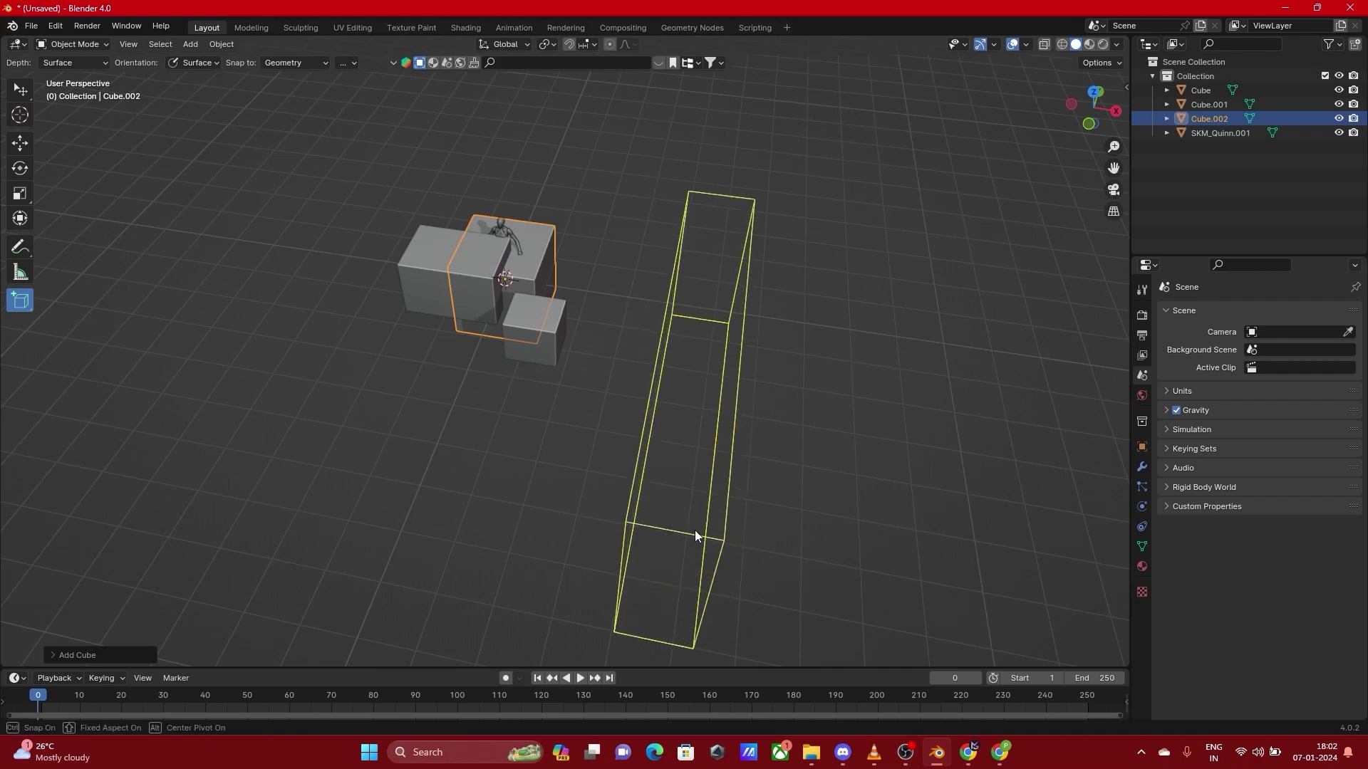
{"action": "left_click", "coordinate": [706, 442]}
{"action": "middle_click_drag", "start_coordinate": [609, 426], "coordinate": [767, 292]}
{"action": "left_click_drag", "start_coordinate": [741, 271], "coordinate": [1077, 299]}
{"action": "left_click", "coordinate": [1097, 165]}
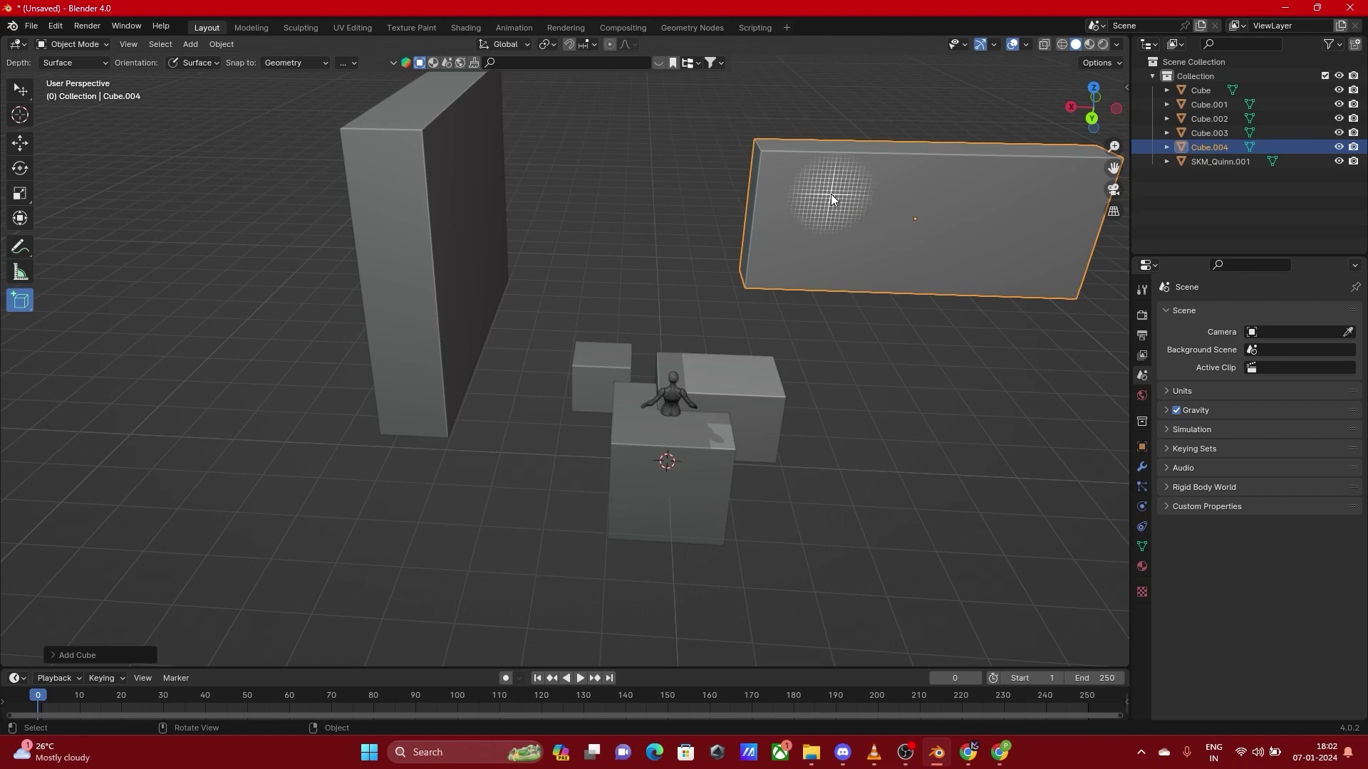
Activate the Tweak selection tool and delete all the cubes, leaving only the SKM_Quinn.001 mannequin
{"action": "left_click", "coordinate": [20, 91]}
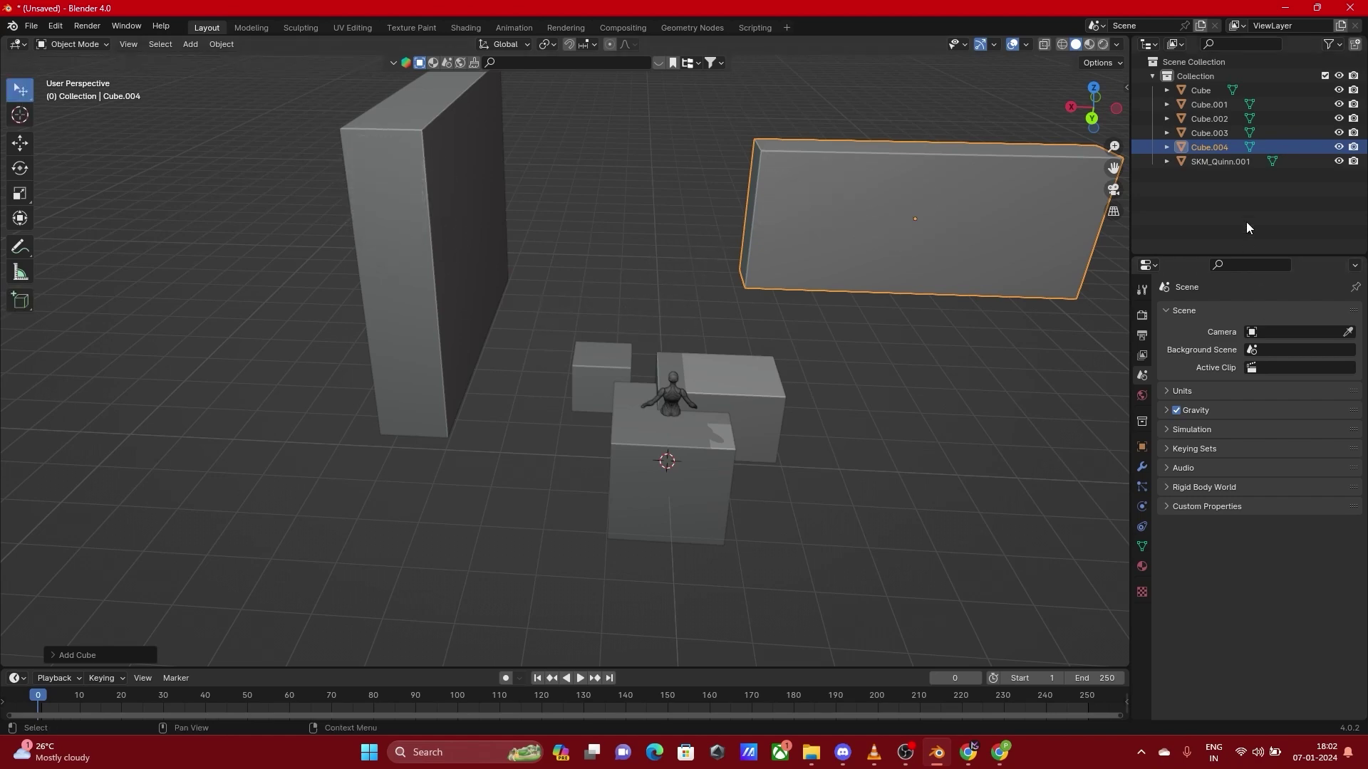
{"action": "left_click", "coordinate": [1220, 133]}
{"action": "left_click", "coordinate": [1219, 148]}
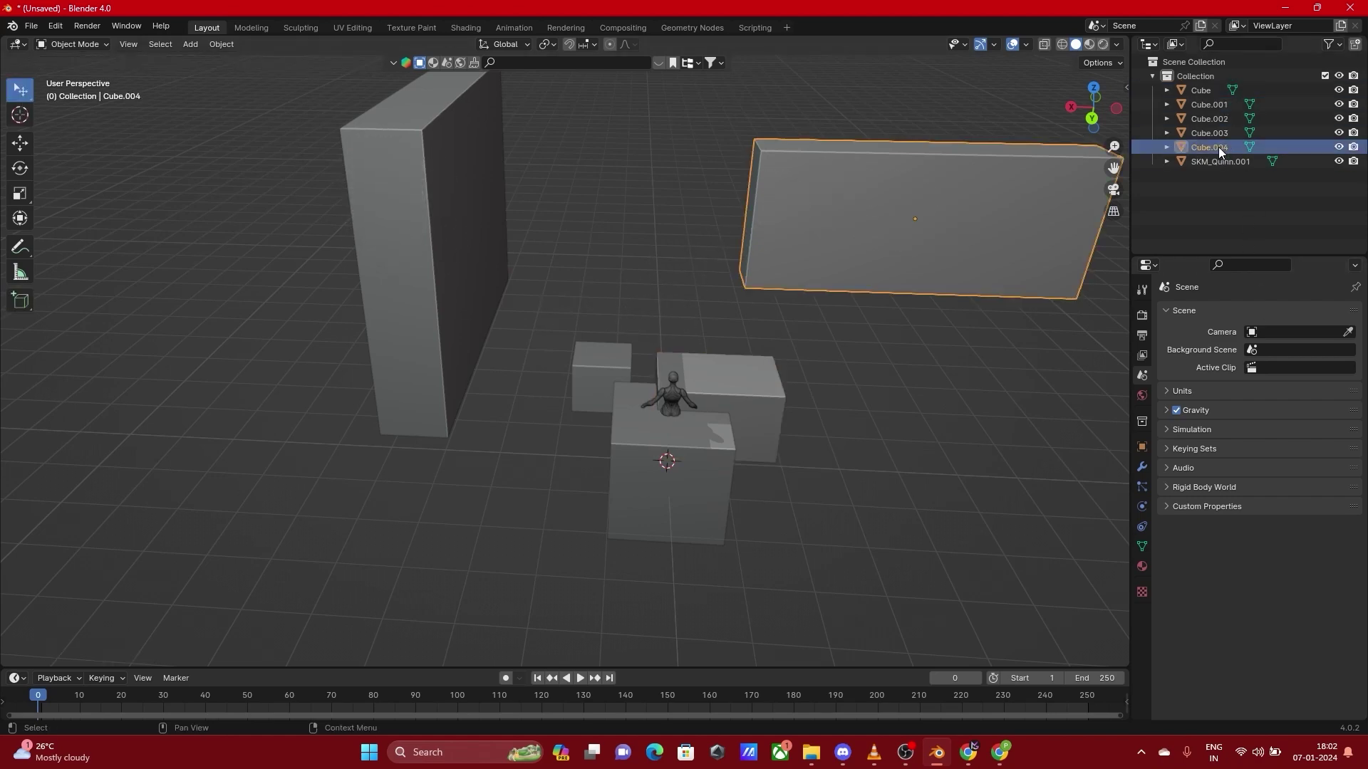
{"action": "key", "text": "Delete"}
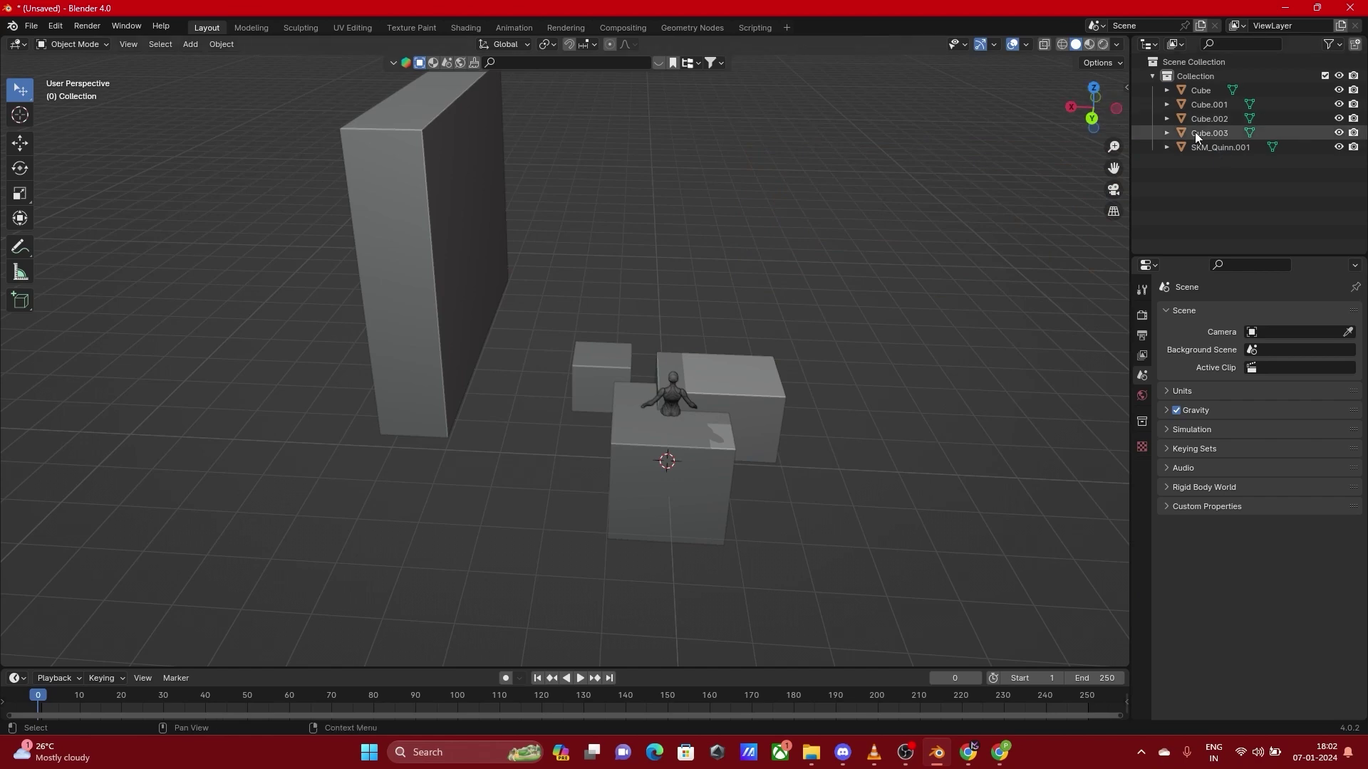
{"action": "left_click", "coordinate": [1192, 133]}
{"action": "left_click", "coordinate": [1221, 92], "text": "shift"}
{"action": "key", "text": "Delete"}
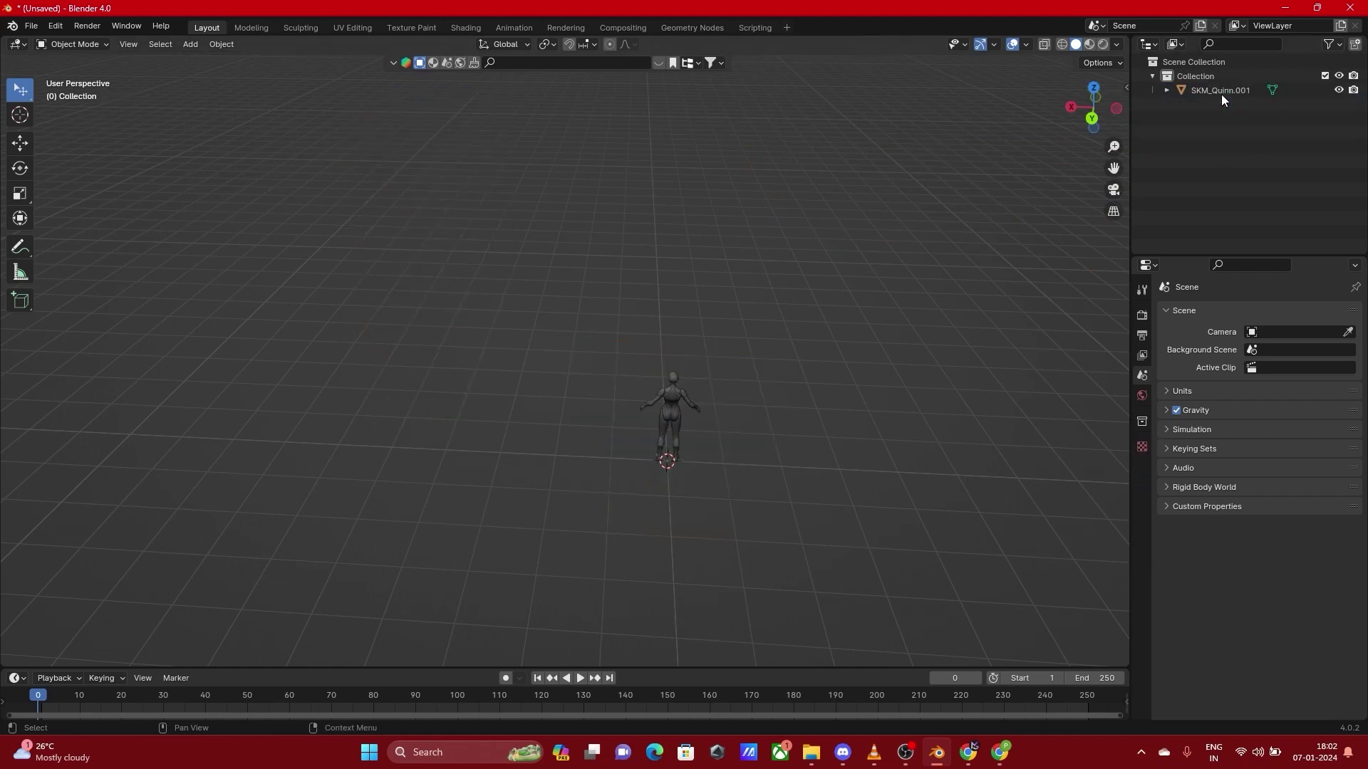
Frame the mannequin in the viewport, deselect it and show it from the front
{"action": "left_click", "coordinate": [671, 399]}
{"action": "key", "text": "grave"}
{"action": "left_click", "coordinate": [754, 525]}
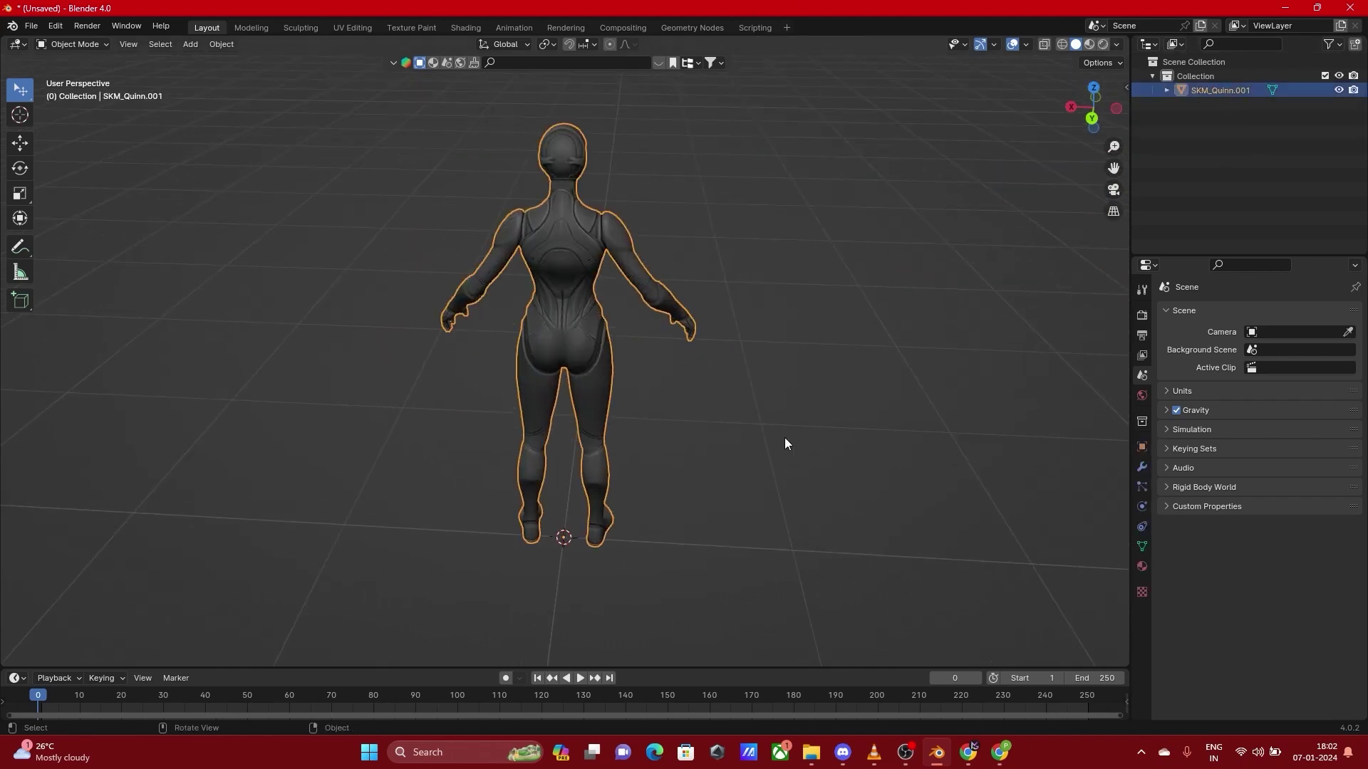
{"action": "left_click", "coordinate": [841, 438]}
{"action": "middle_click_drag", "start_coordinate": [841, 437], "coordinate": [556, 416]}
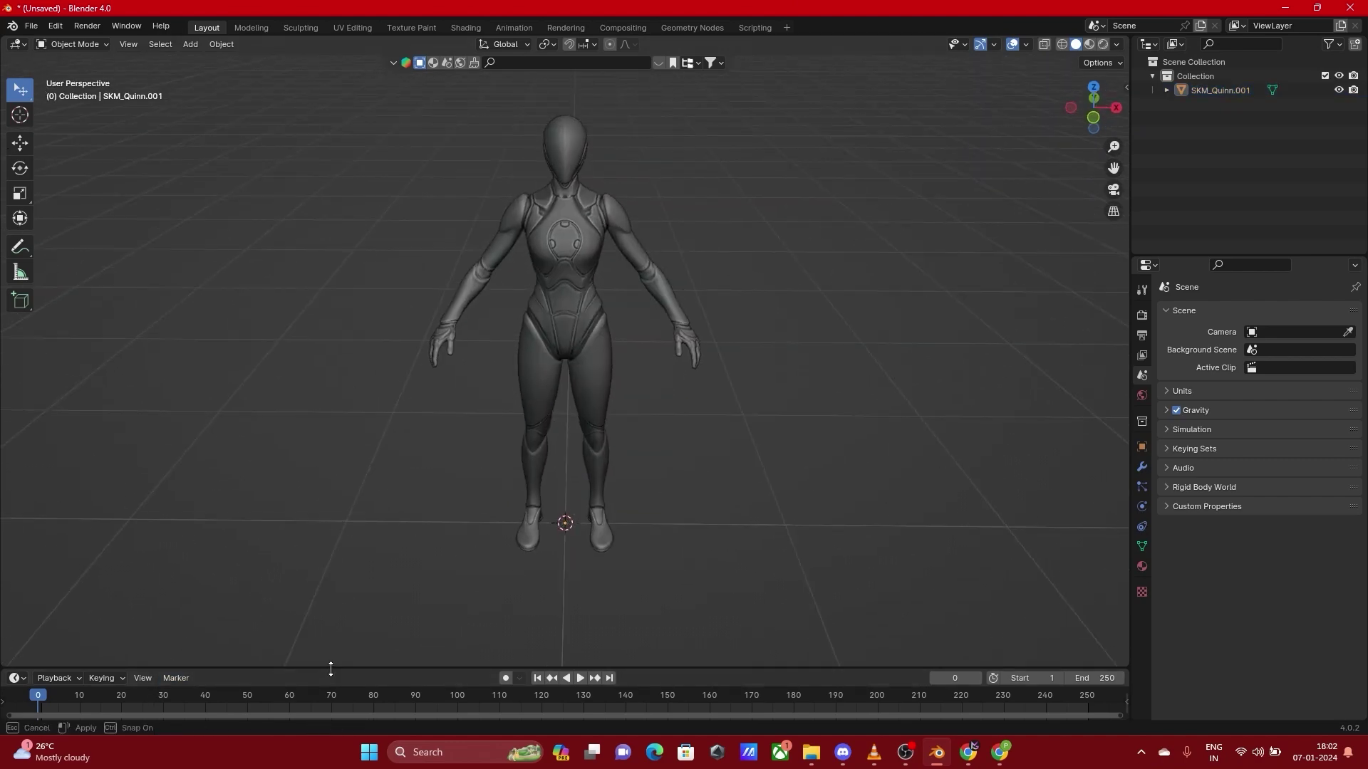
Enlarge the timeline area, play the animation briefly and scrub the playhead to frame 3
{"action": "left_click_drag", "start_coordinate": [332, 669], "coordinate": [352, 554]}
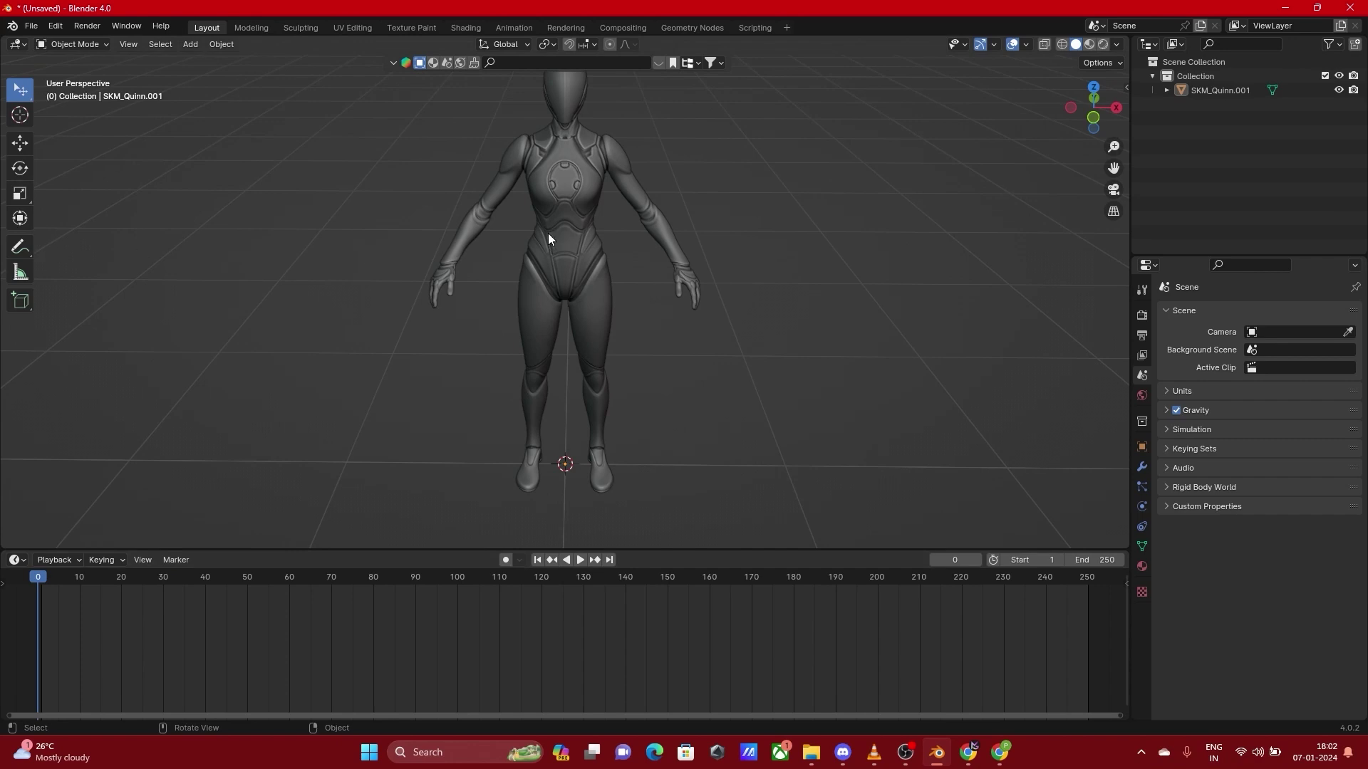
{"action": "left_click_drag", "start_coordinate": [480, 553], "coordinate": [473, 565]}
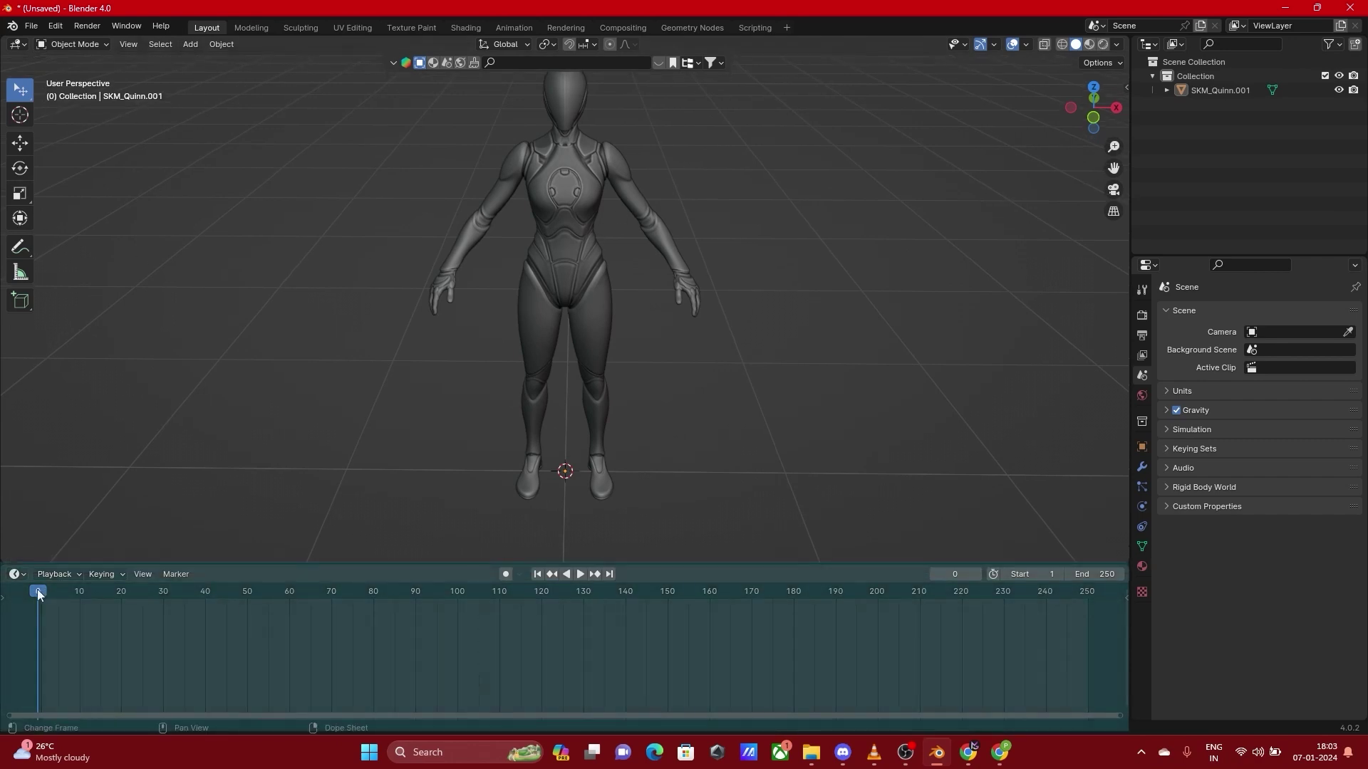
{"action": "key", "text": "space"}
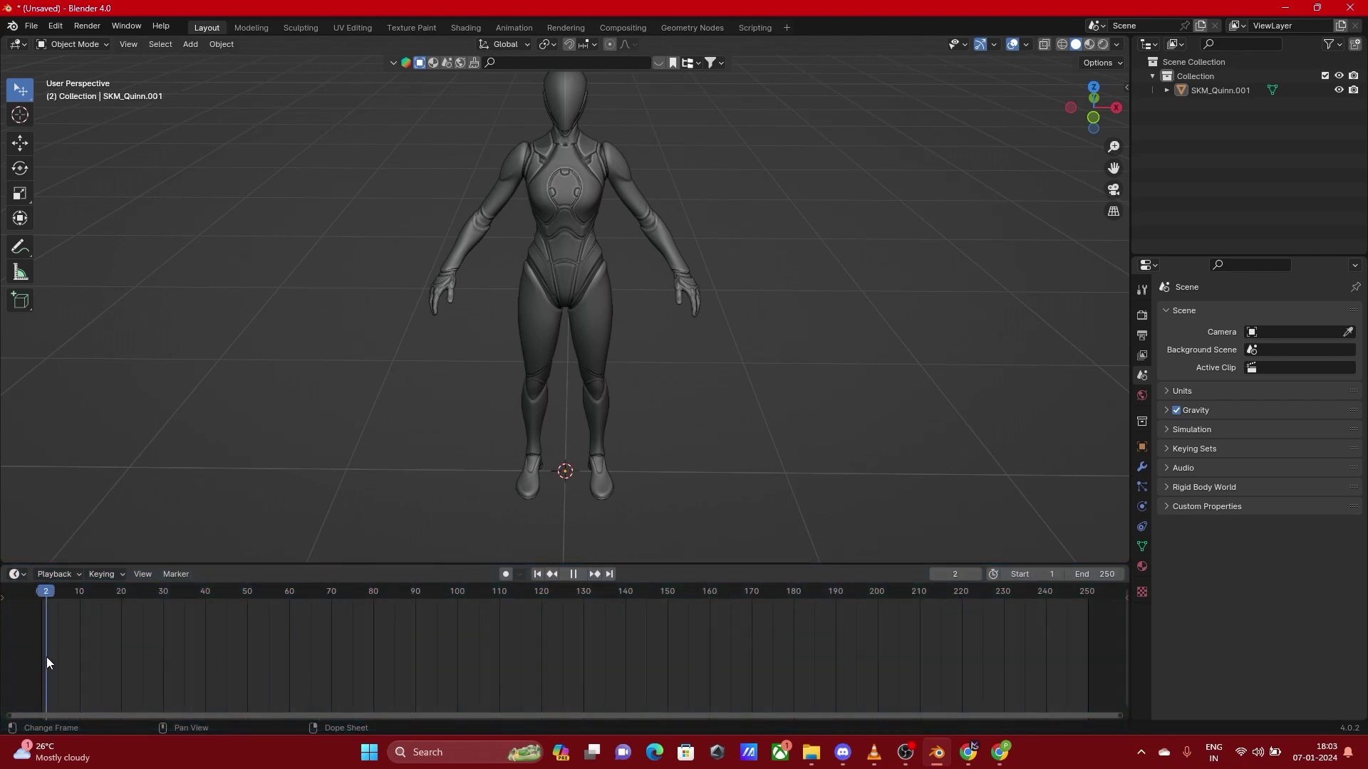
{"action": "mouse_move", "coordinate": [45, 657]}
{"action": "left_mouse_down"}
{"action": "mouse_move", "coordinate": [423, 714]}
{"action": "mouse_move", "coordinate": [27, 691]}
{"action": "mouse_move", "coordinate": [118, 659]}
{"action": "mouse_move", "coordinate": [330, 652]}
{"action": "mouse_move", "coordinate": [58, 672]}
{"action": "left_mouse_up"}
{"action": "left_click_drag", "start_coordinate": [54, 658], "coordinate": [40, 664]}
Examine the timeline's playback options and keying settings, including the available new keyframe types
{"action": "left_click", "coordinate": [60, 574]}
{"action": "mouse_move", "coordinate": [88, 572]}
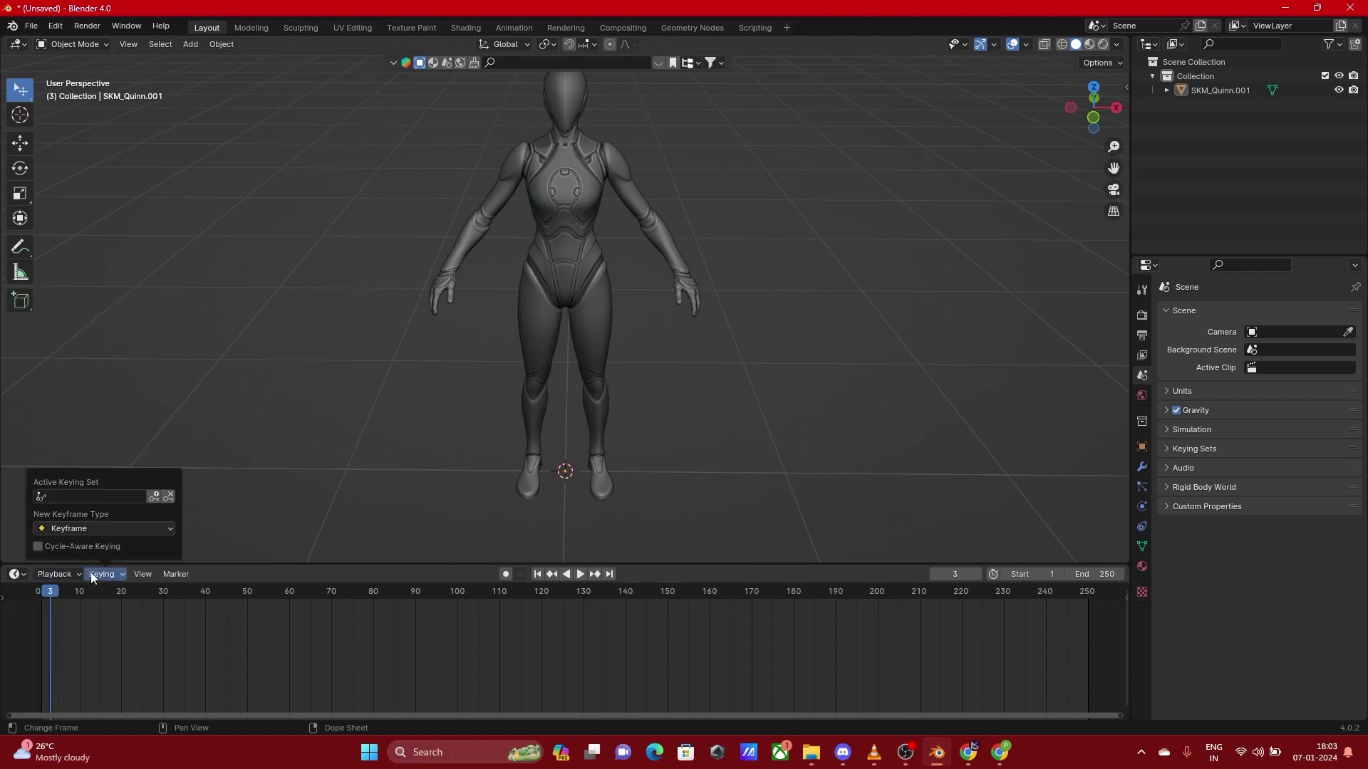
{"action": "left_click", "coordinate": [115, 531]}
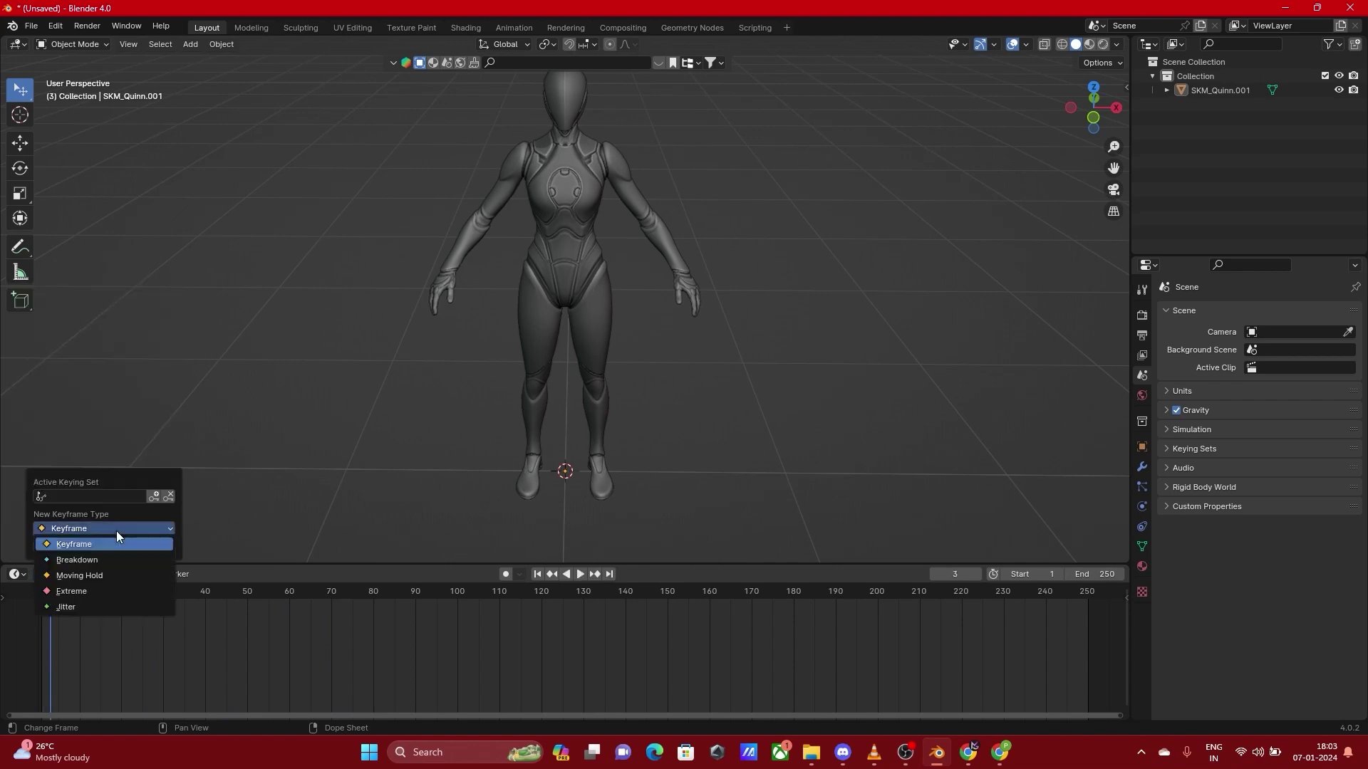
{"action": "mouse_move", "coordinate": [158, 574]}
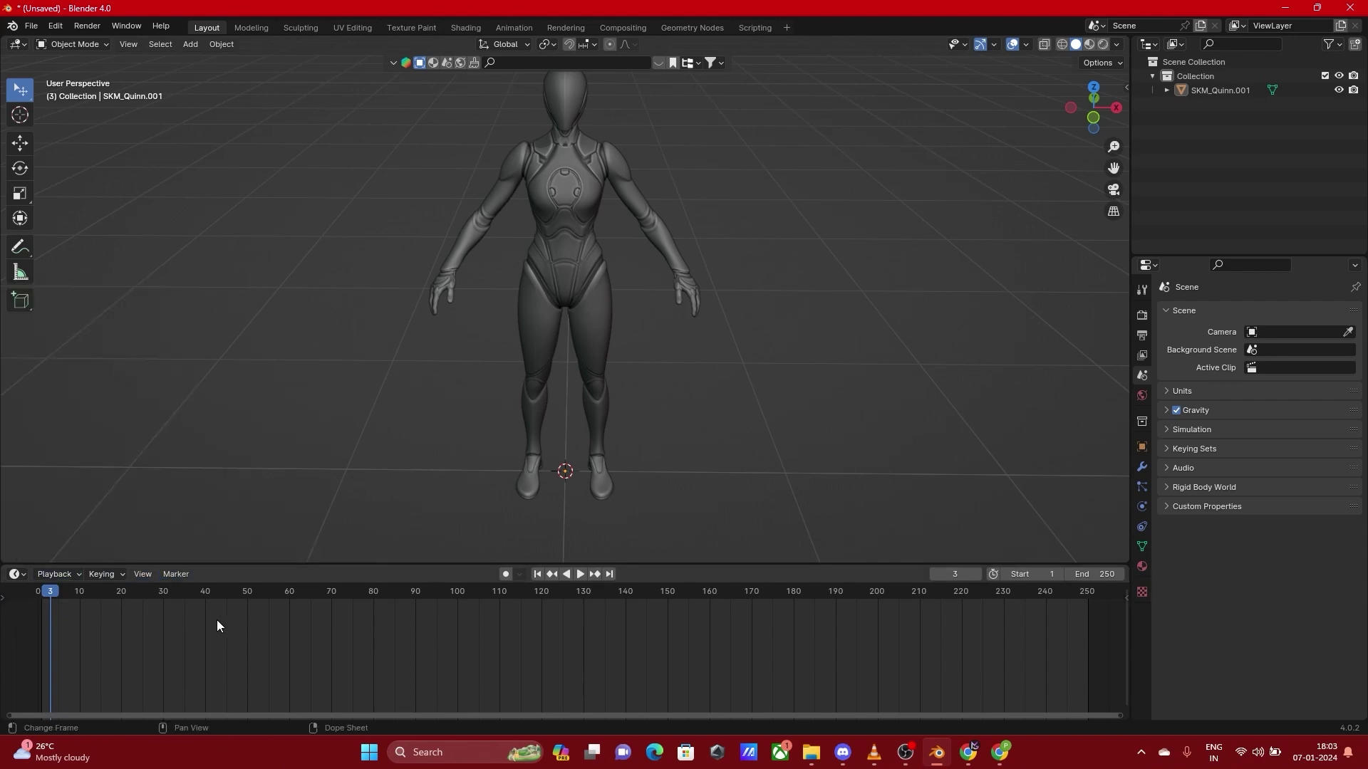
Shrink the timeline area and enlarge the outliner
{"action": "left_click_drag", "start_coordinate": [210, 563], "coordinate": [205, 647]}
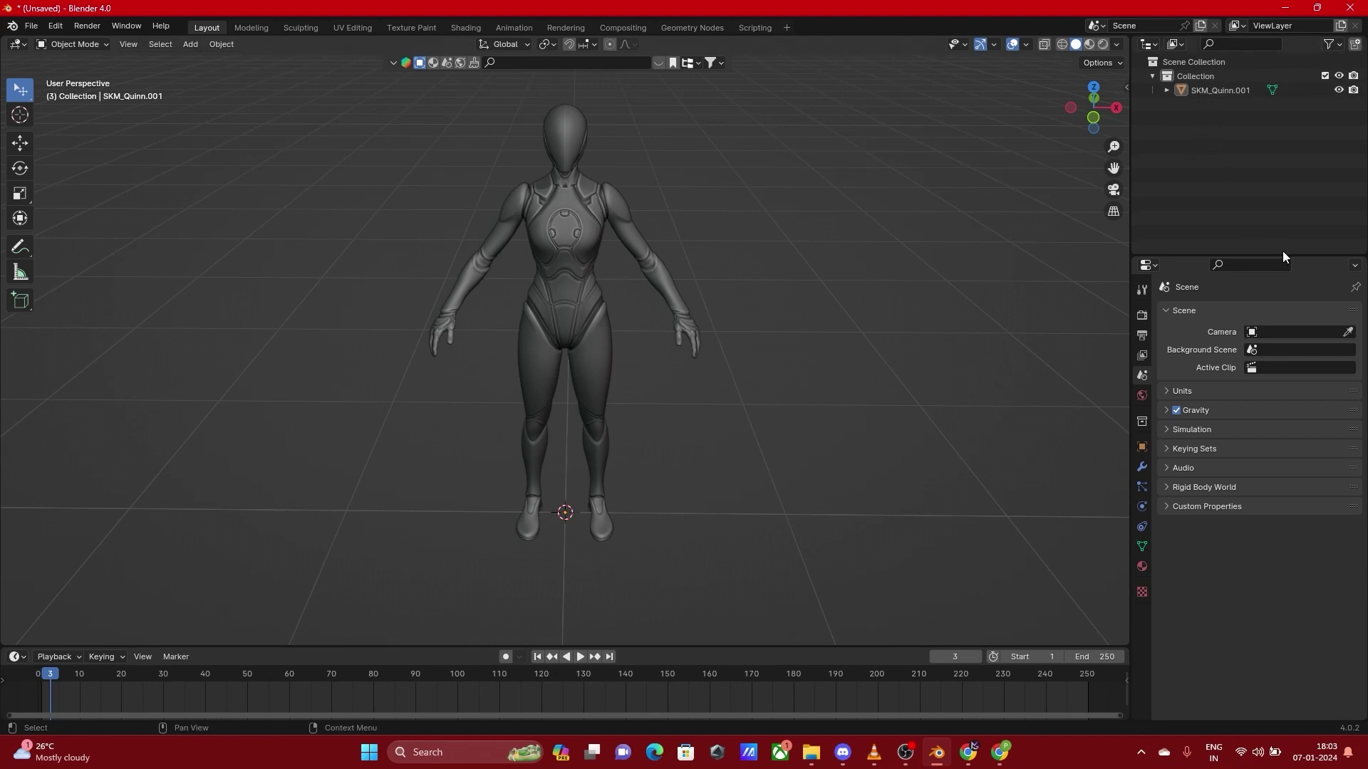
{"action": "left_click_drag", "start_coordinate": [1297, 255], "coordinate": [1296, 363]}
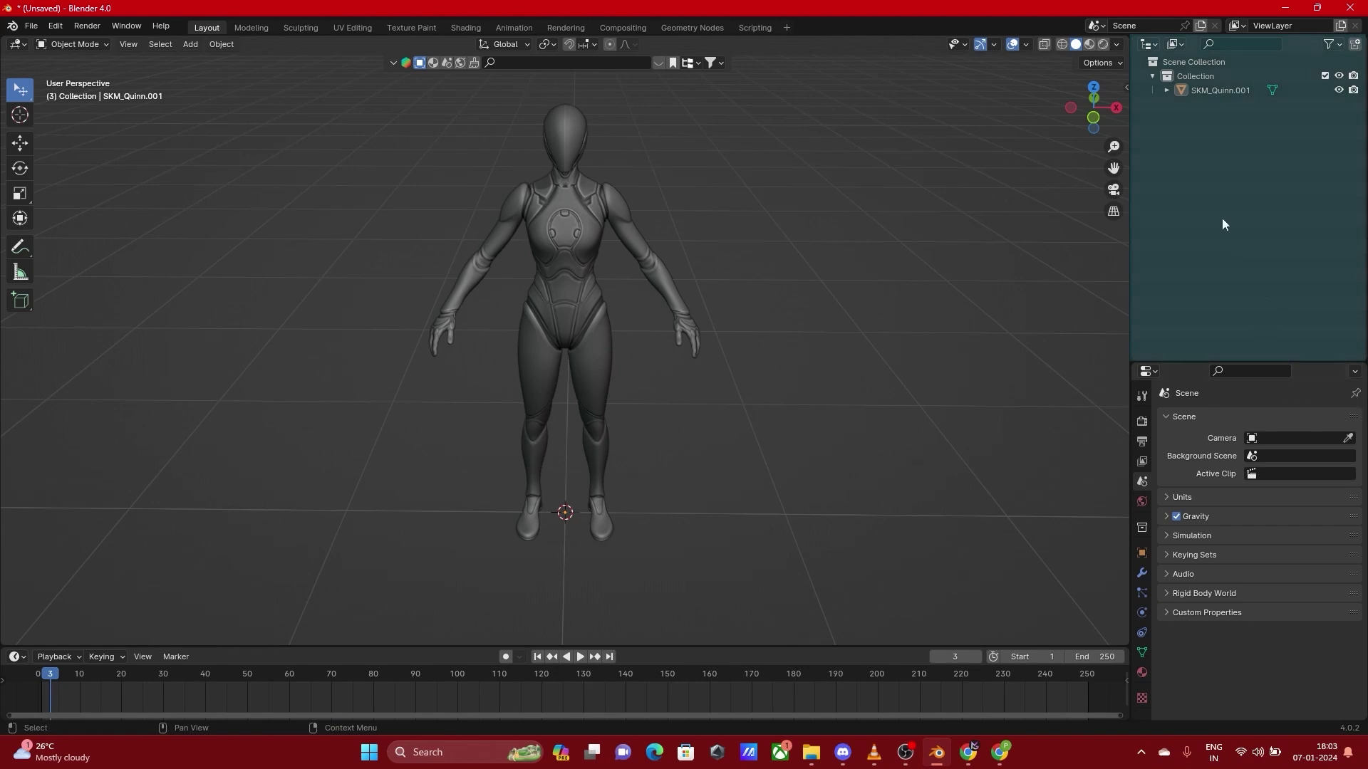
Select the mannequin and add a mesh cube at the 3D cursor
{"action": "left_click", "coordinate": [563, 198]}
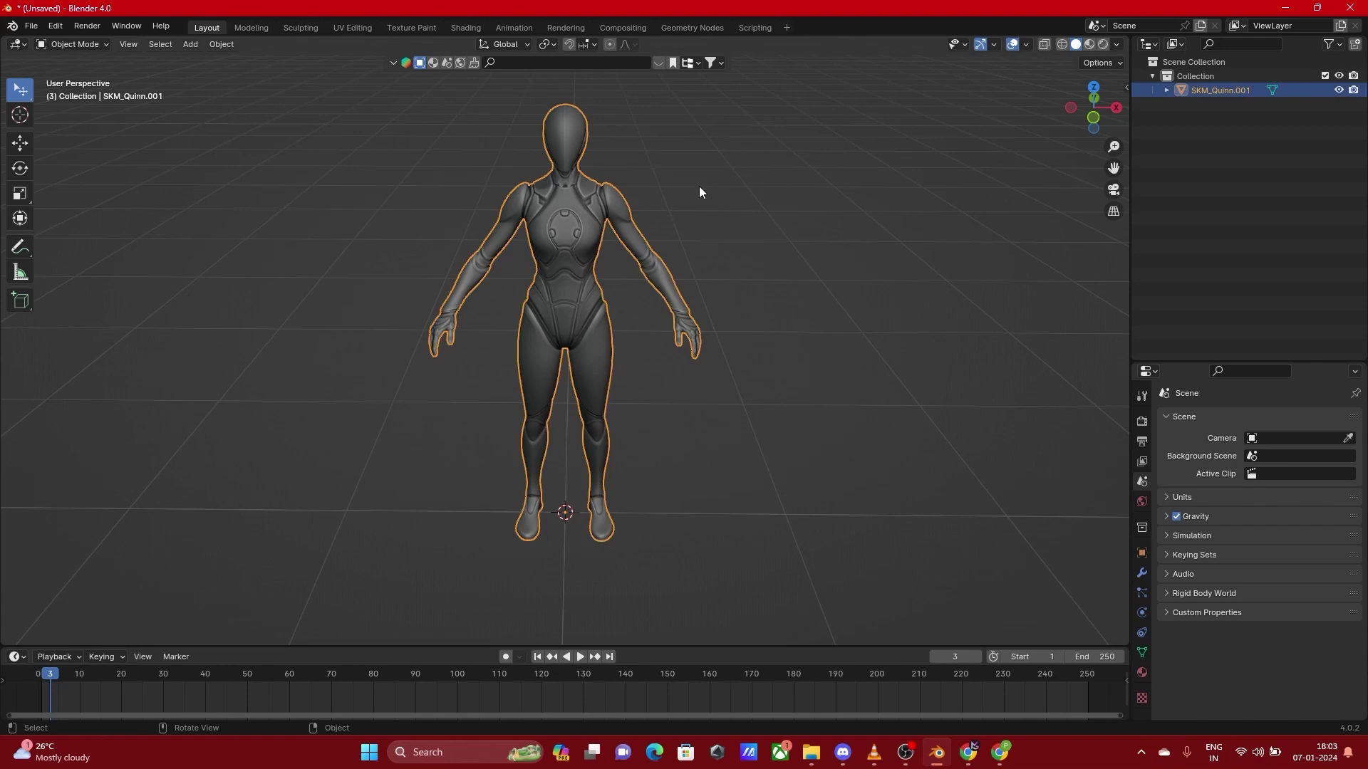
{"action": "key", "text": "shift+a"}
{"action": "left_click", "coordinate": [760, 200]}
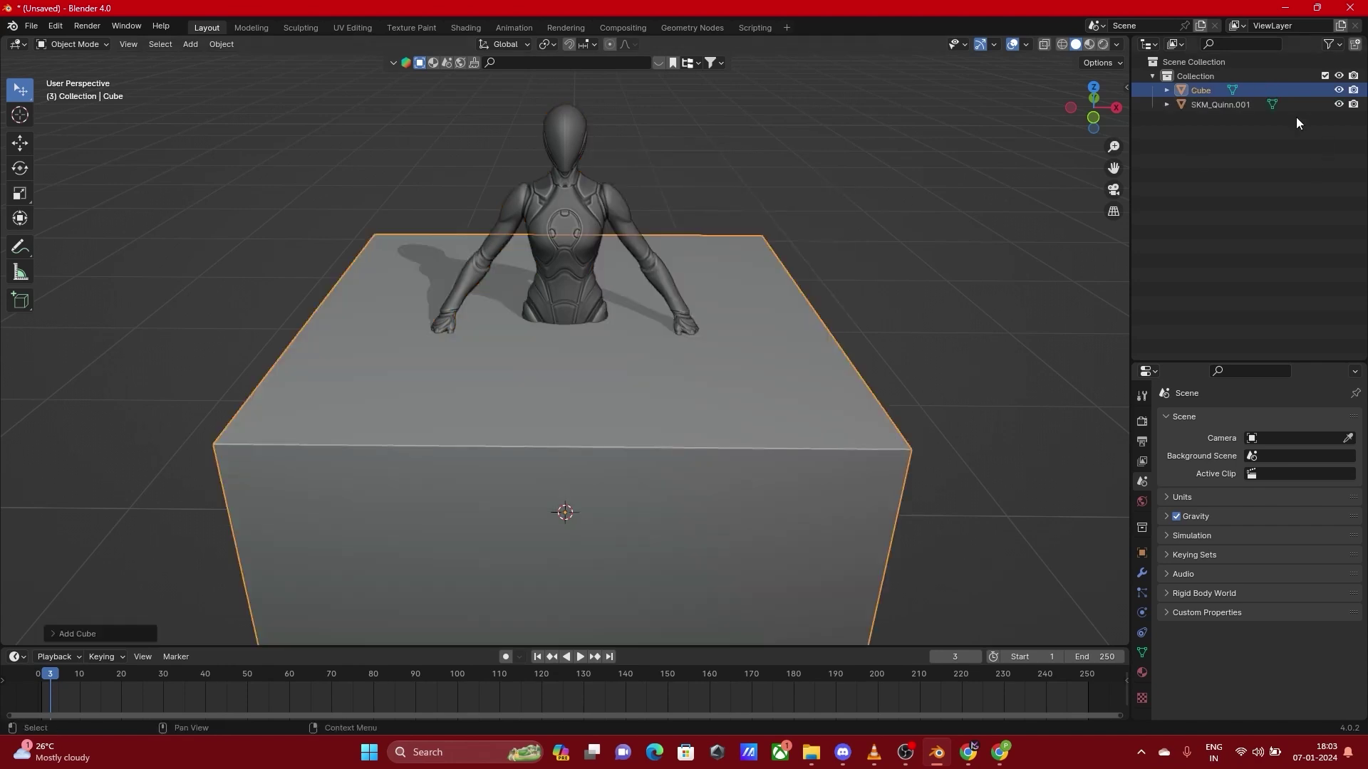
Duplicate the cube seven times in succession, placing each copy at a different position around the mannequin
{"action": "key", "text": "shift+d"}
{"action": "left_click", "coordinate": [693, 311]}
{"action": "key", "text": "shift+d"}
{"action": "left_click", "coordinate": [861, 229]}
{"action": "key", "text": "shift+d"}
{"action": "left_click", "coordinate": [930, 175]}
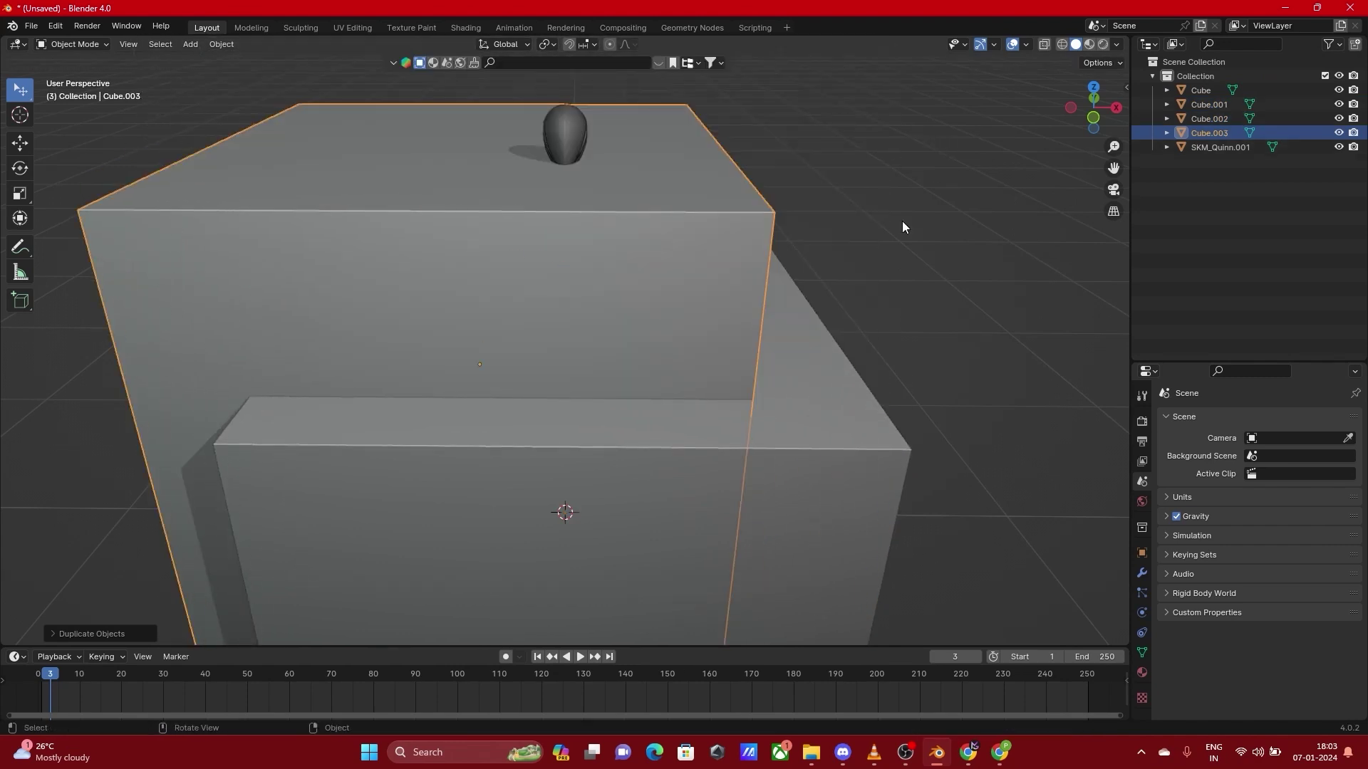
{"action": "key", "text": "shift+d"}
{"action": "left_click", "coordinate": [819, 200]}
{"action": "key", "text": "shift+d"}
{"action": "left_click", "coordinate": [748, 214]}
{"action": "key", "text": "shift+d"}
{"action": "left_click", "coordinate": [634, 109]}
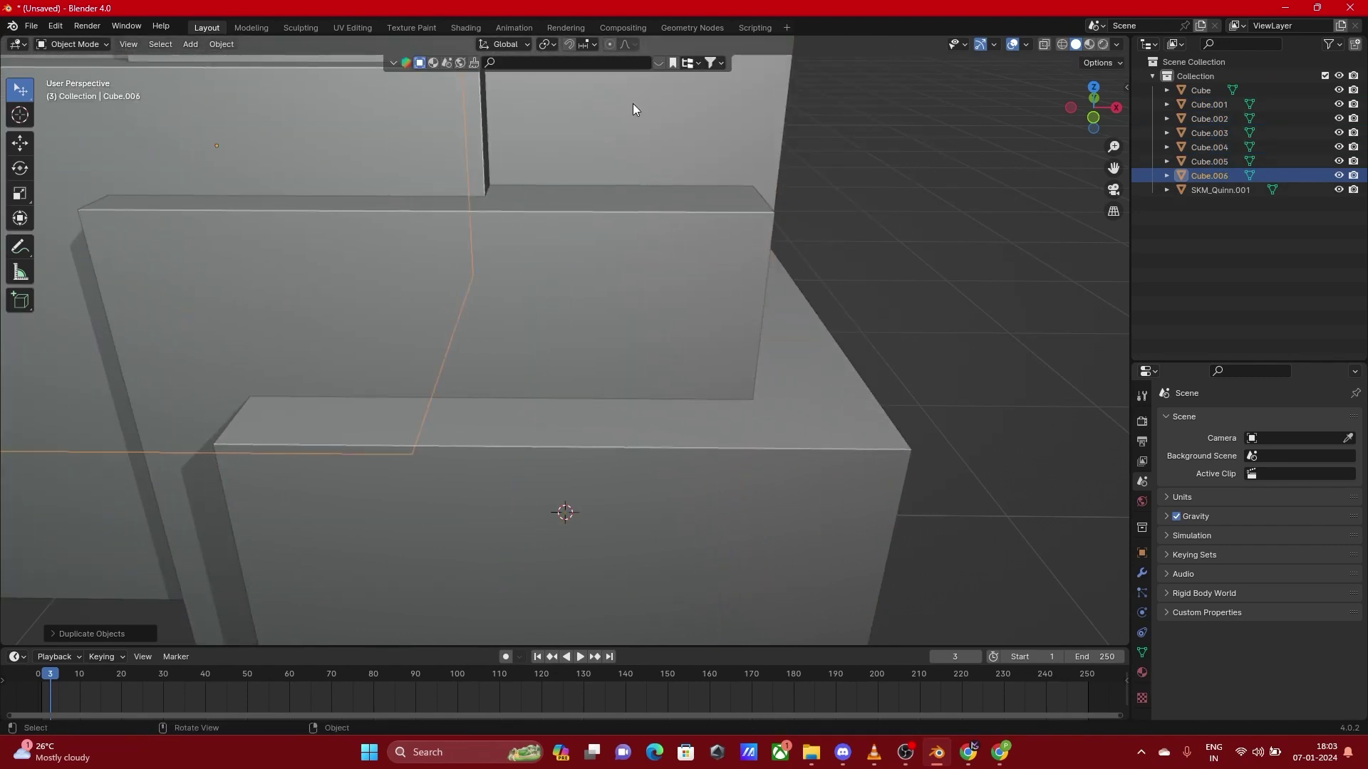
{"action": "key", "text": "shift+d"}
{"action": "left_click", "coordinate": [891, 86]}
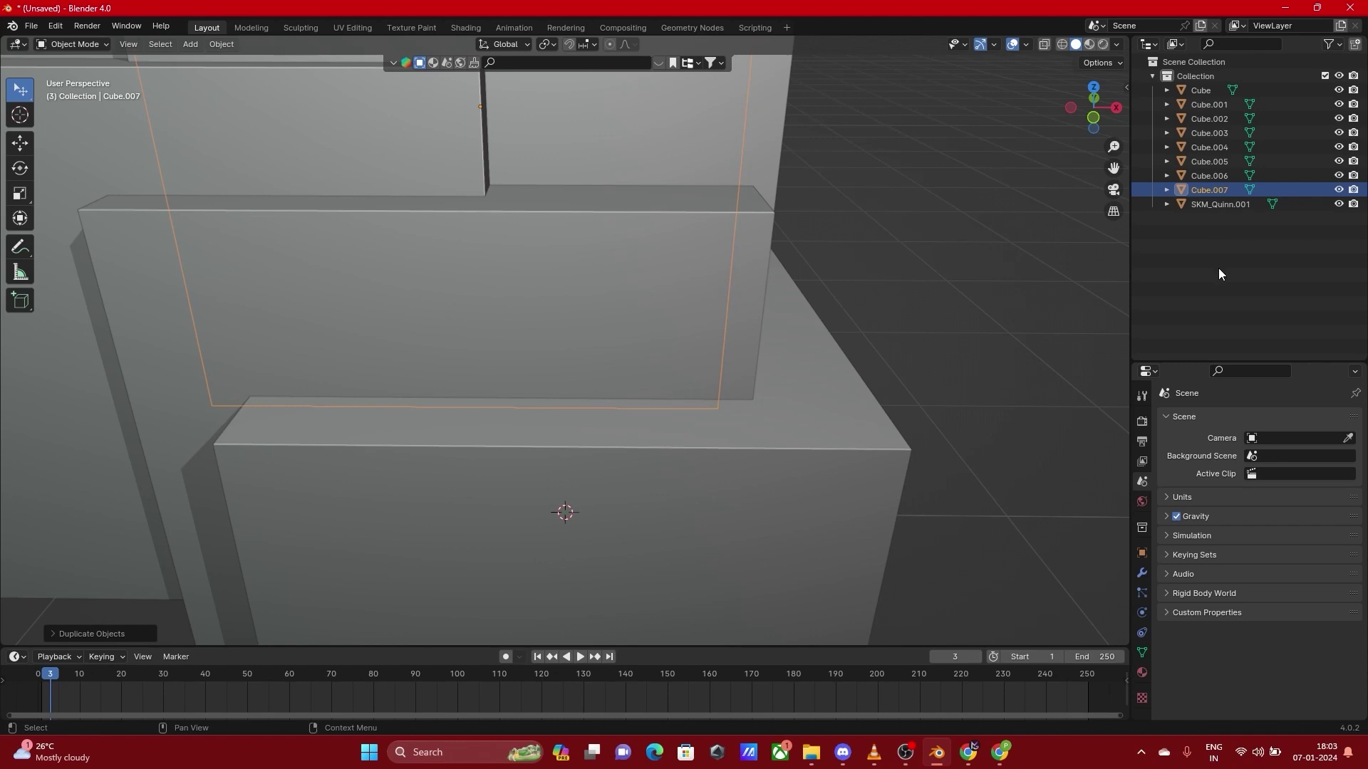
Hide all the cubes in the viewport, and toggle the mannequin's visibility off and on
{"action": "left_click", "coordinate": [1338, 105]}
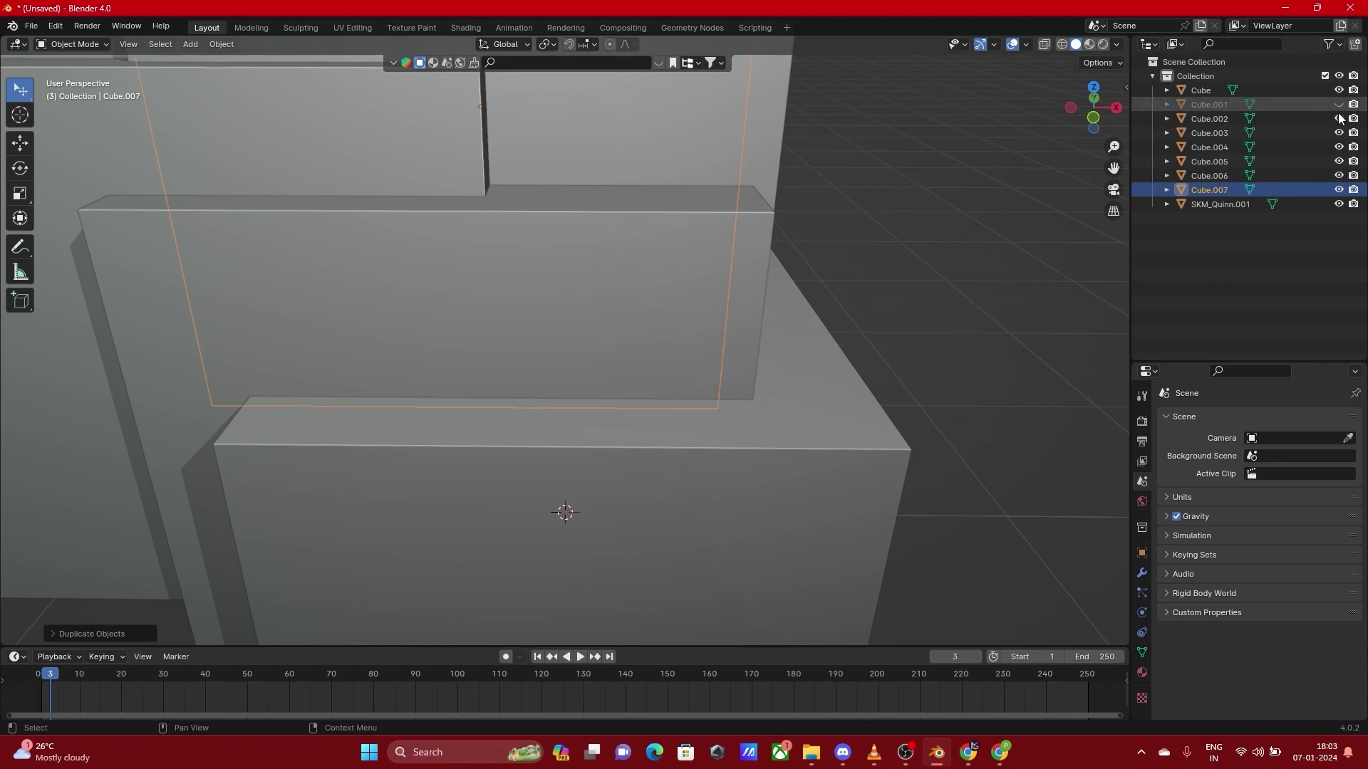
{"action": "left_click_drag", "start_coordinate": [1339, 118], "coordinate": [1339, 190]}
{"action": "left_click", "coordinate": [1339, 204]}
{"action": "left_click", "coordinate": [1339, 204]}
{"action": "left_click", "coordinate": [1339, 90]}
Show Cube.003 and Cube.005 in the viewport and hide them again
{"action": "left_click", "coordinate": [1339, 133]}
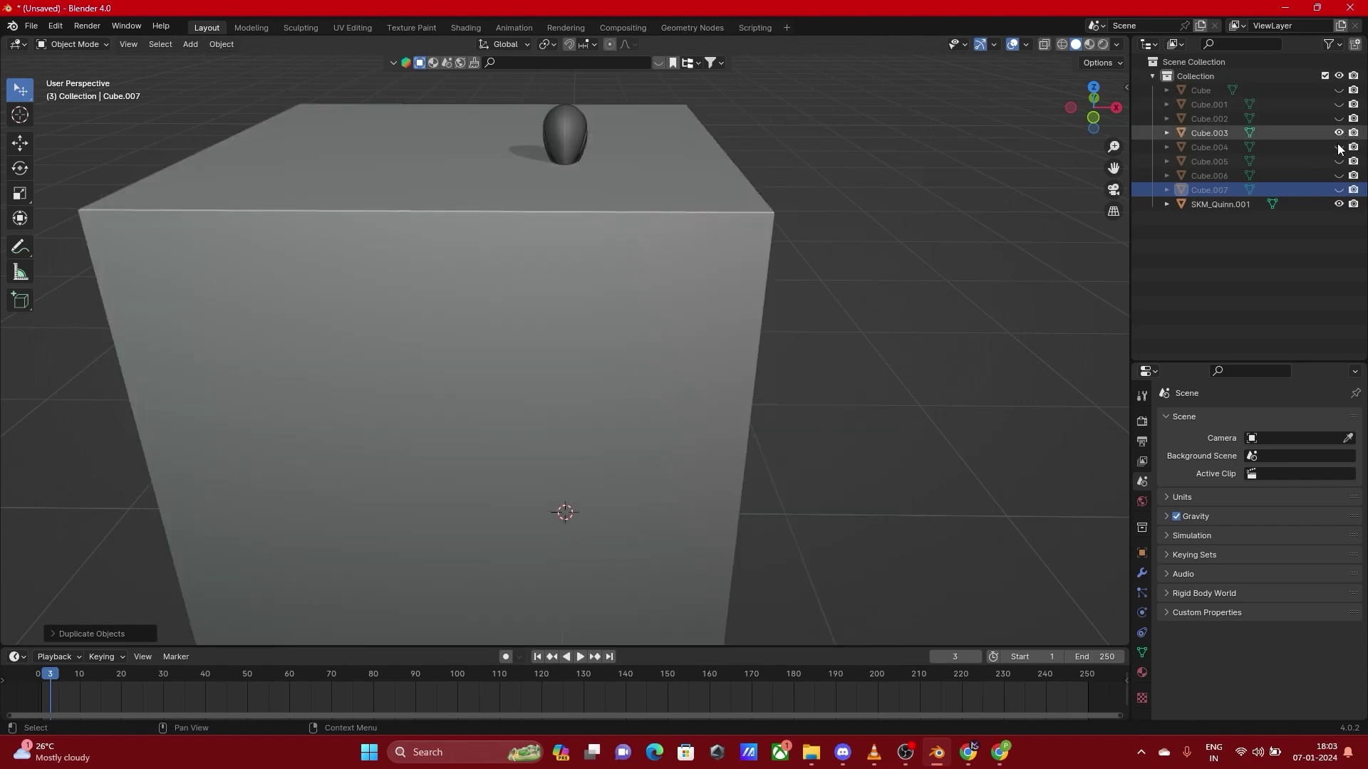
{"action": "left_click", "coordinate": [1338, 161]}
{"action": "left_click_drag", "start_coordinate": [1339, 133], "coordinate": [1337, 169]}
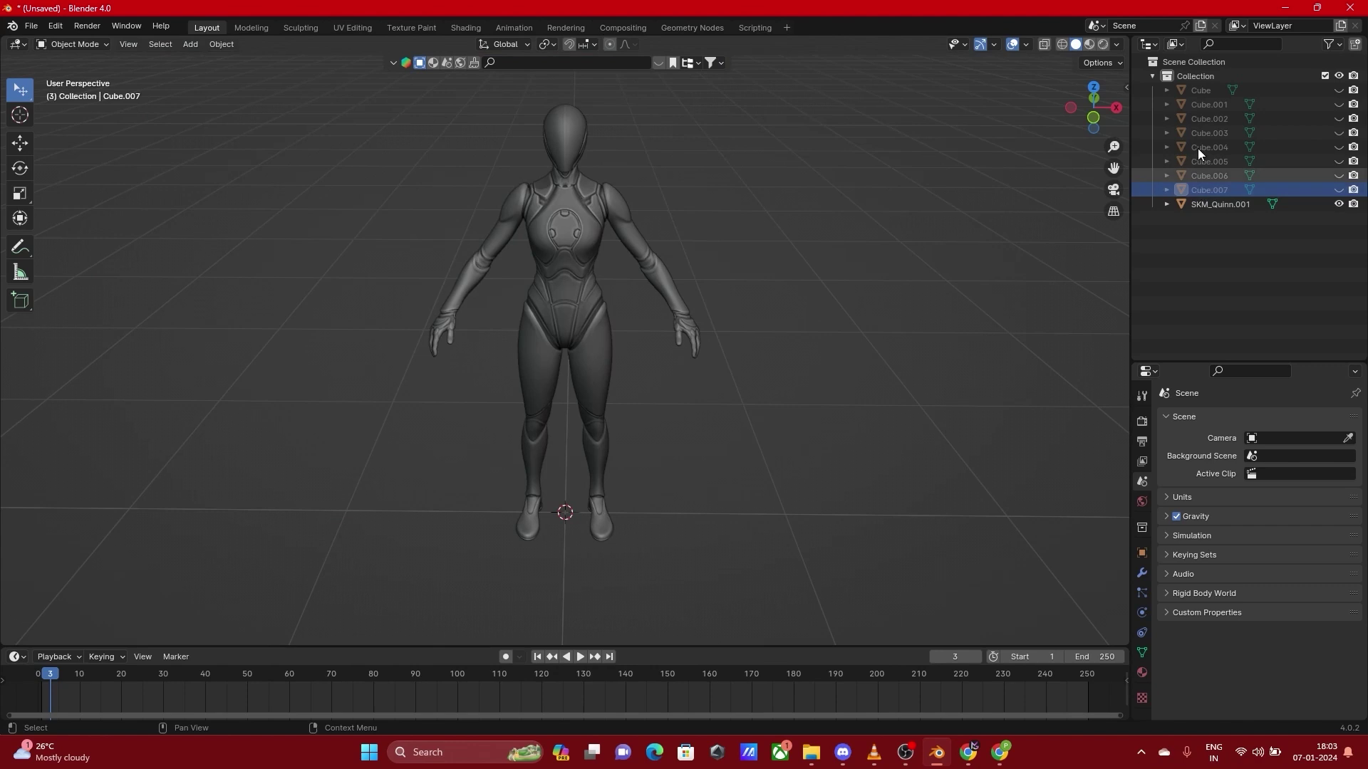
Delete all the hidden cubes, from Cube through Cube.007
{"action": "left_click", "coordinate": [1208, 92]}
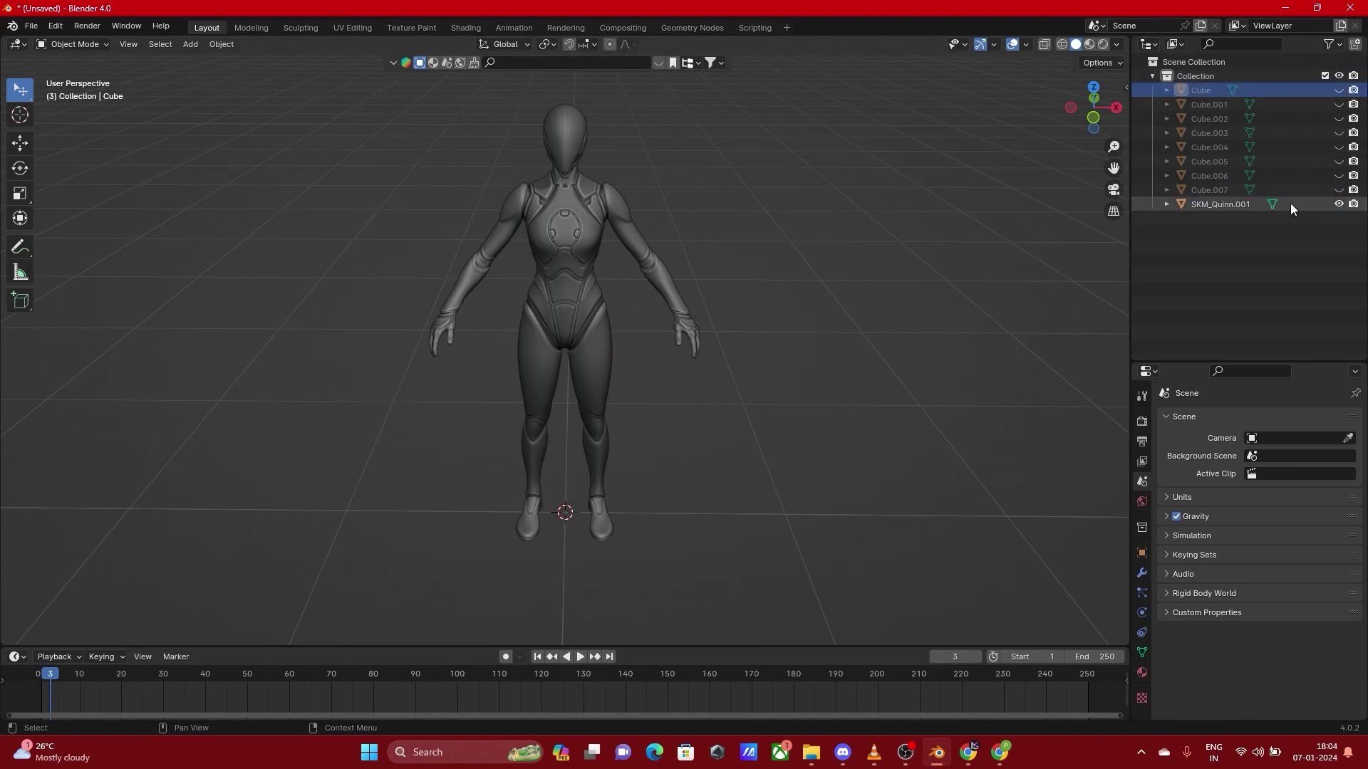
{"action": "left_click", "coordinate": [1221, 187], "text": "shift"}
{"action": "key", "text": "Delete"}
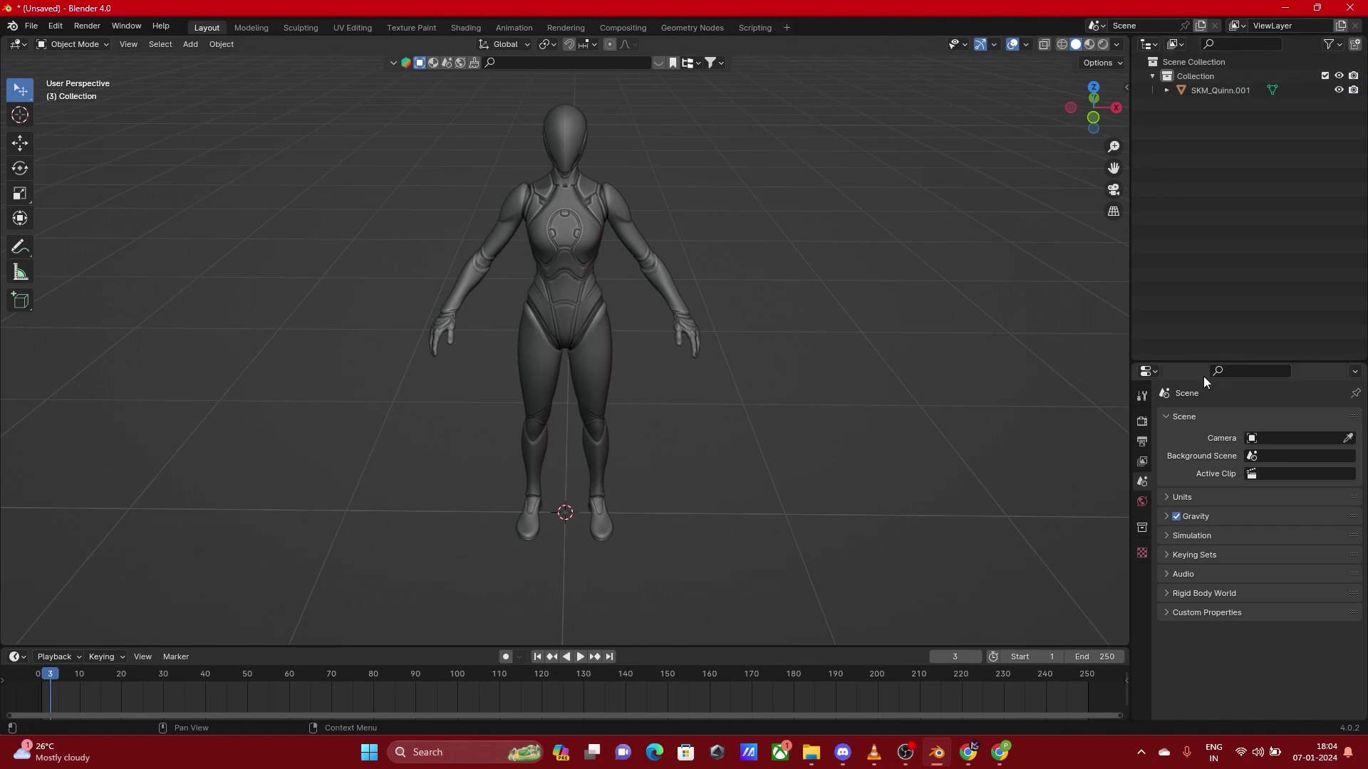
Enlarge the properties editor, view the Tool settings and open the Render properties
{"action": "left_click_drag", "start_coordinate": [1186, 361], "coordinate": [1182, 180]}
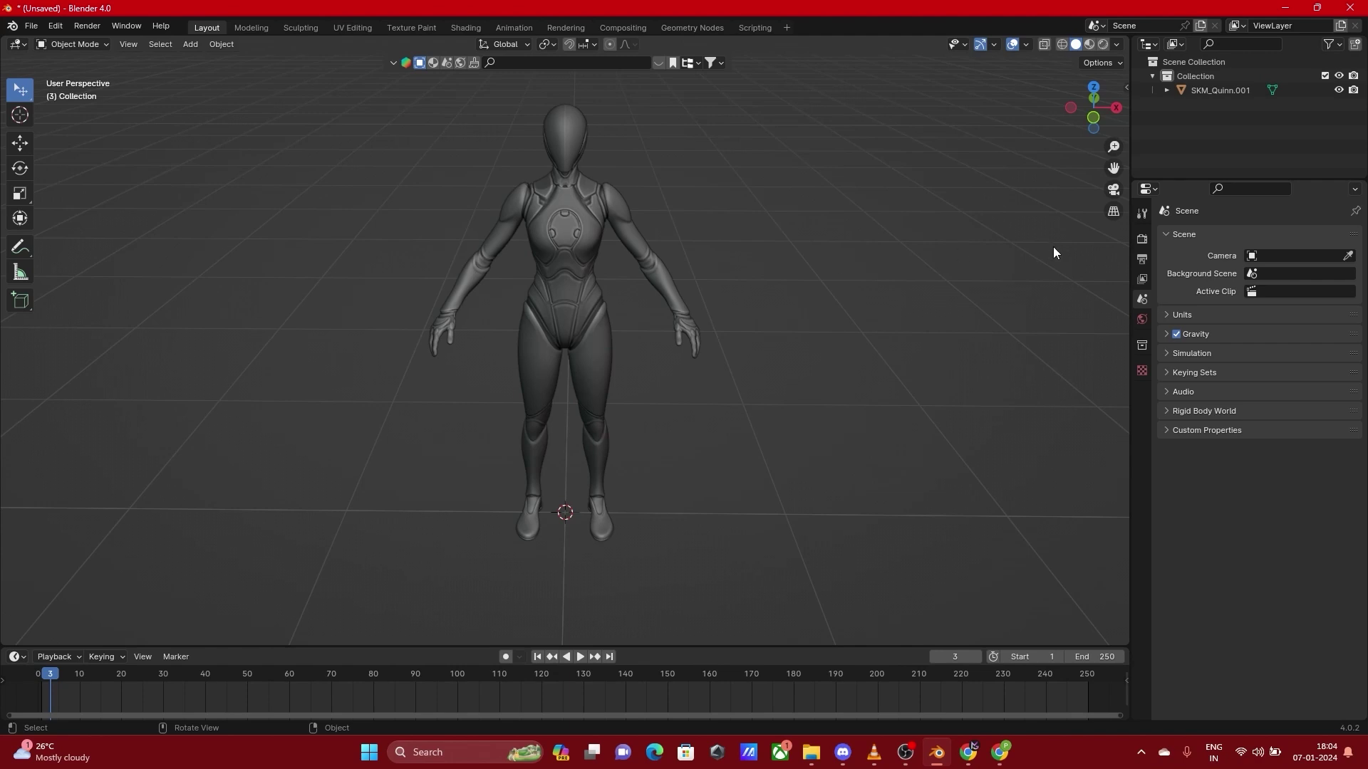
{"action": "left_click", "coordinate": [1140, 212]}
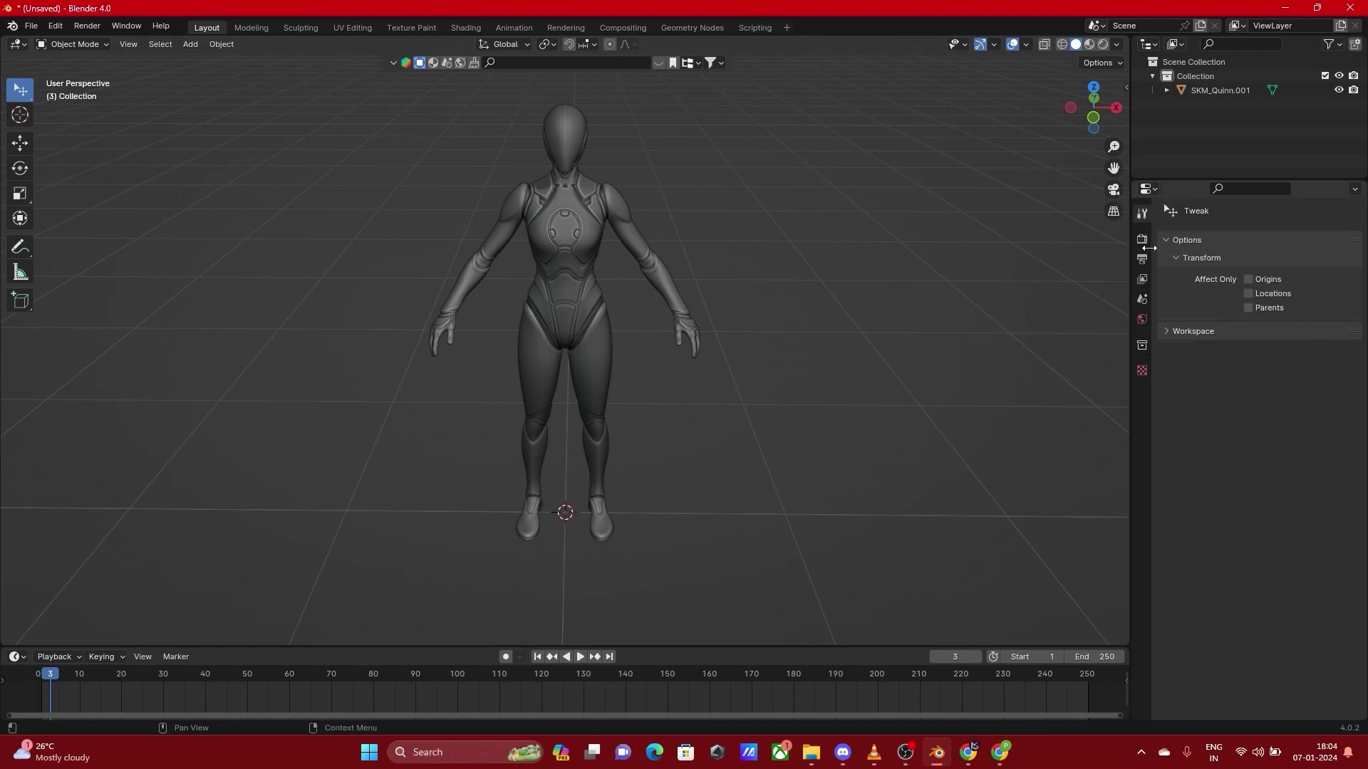
{"action": "left_click", "coordinate": [1143, 237]}
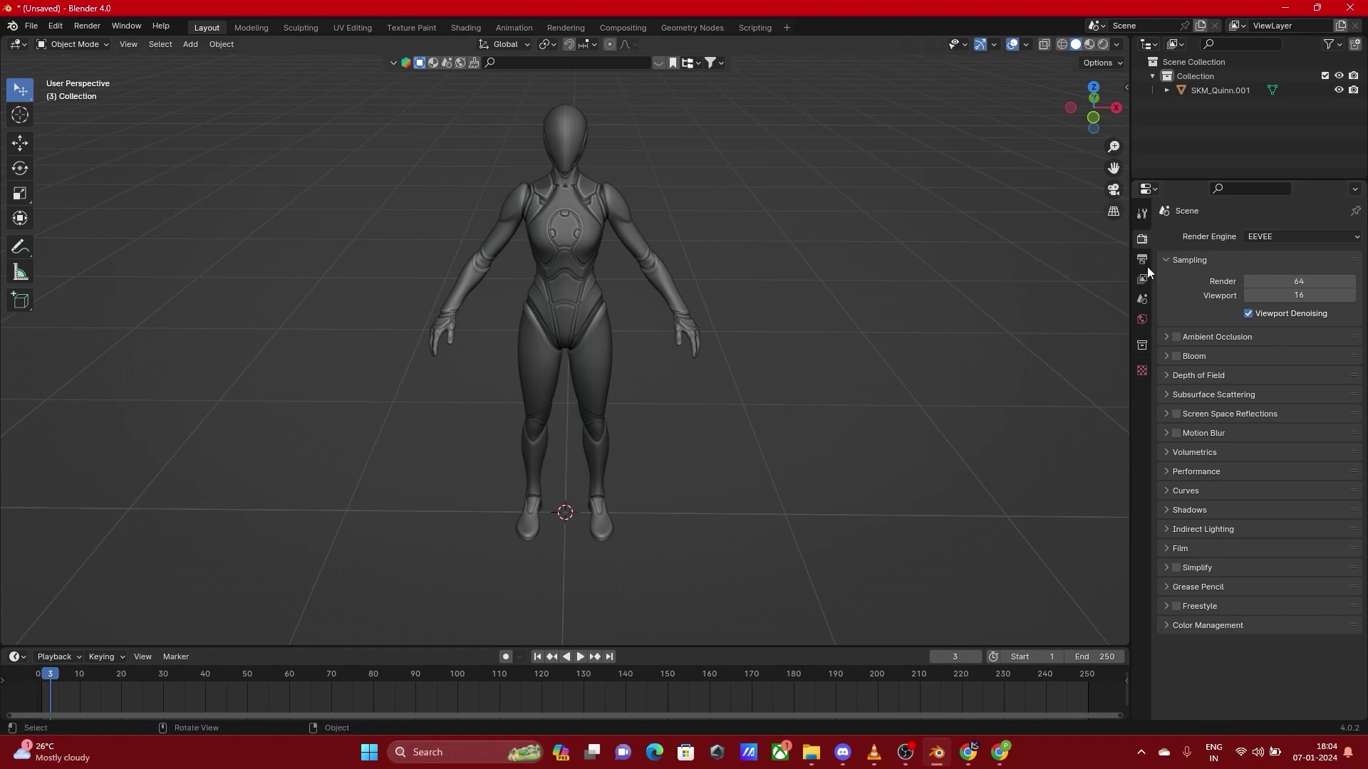
Examine the available render engines, keeping EEVEE as the render engine
{"action": "left_click", "coordinate": [1294, 235]}
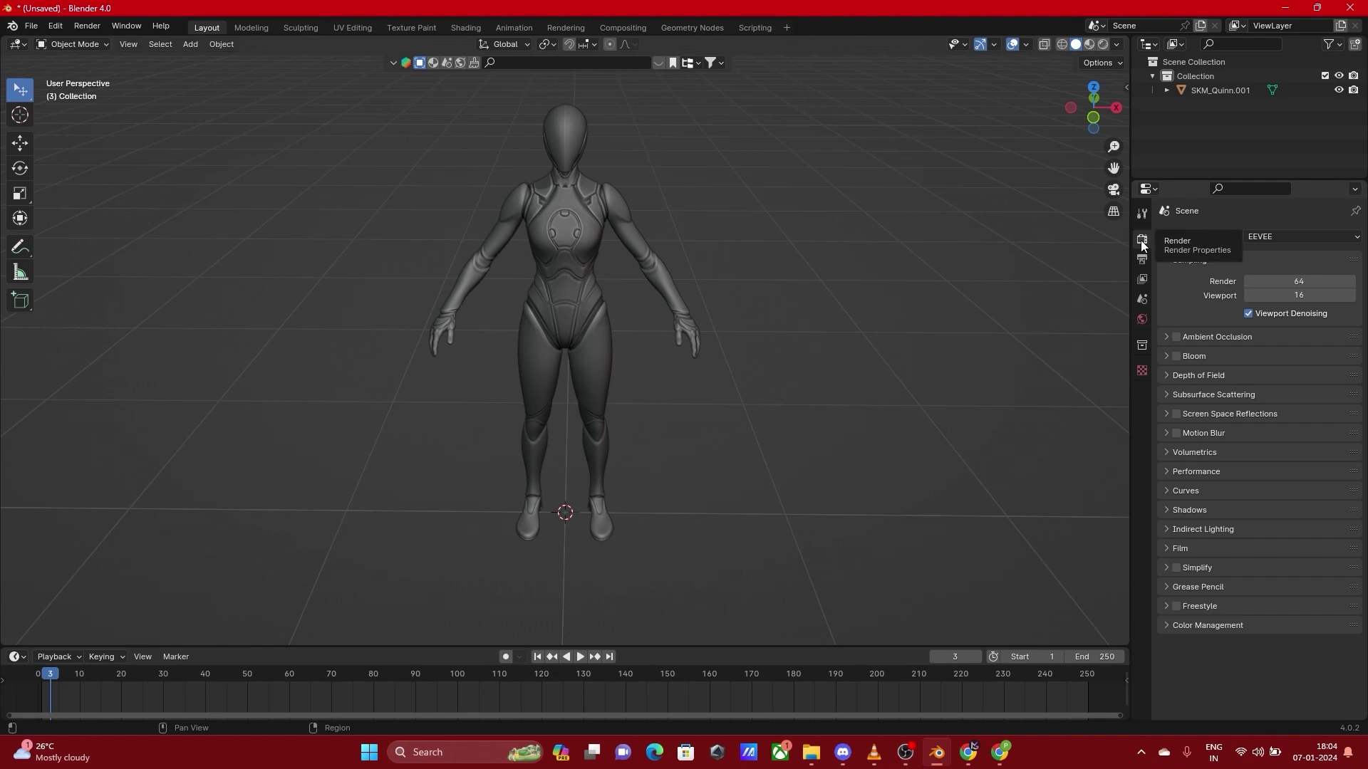
{"action": "left_click", "coordinate": [1261, 241]}
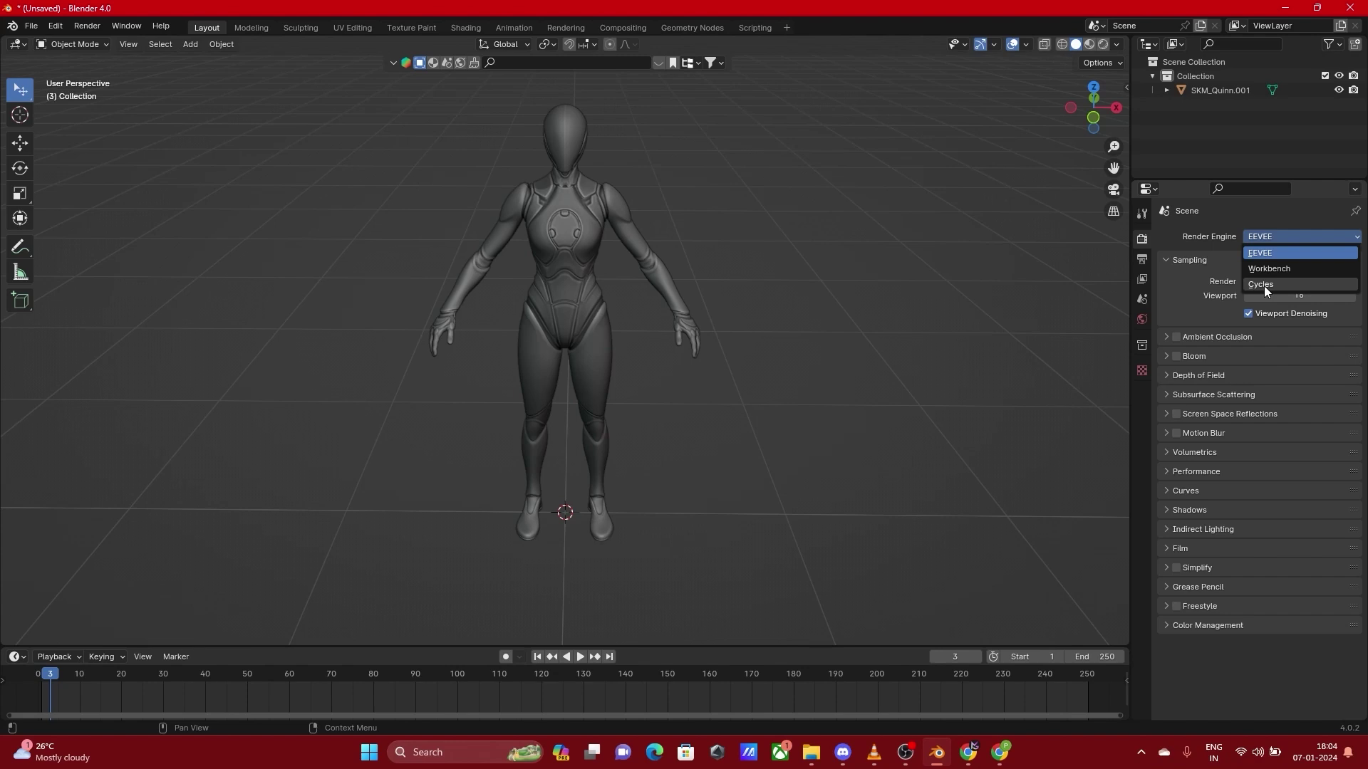
{"action": "left_click", "coordinate": [1288, 252]}
{"action": "left_click", "coordinate": [1260, 241]}
{"action": "left_click", "coordinate": [1247, 208]}
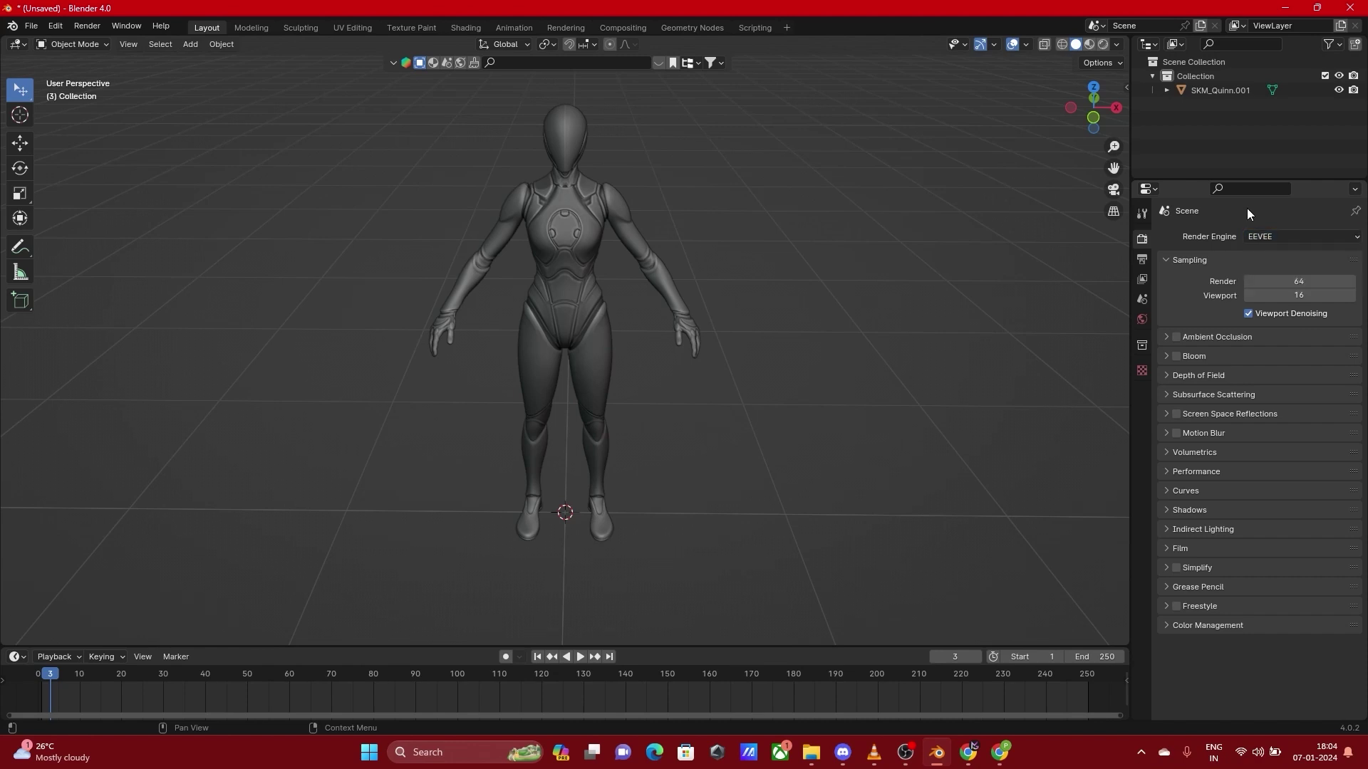
Examine the Ambient Occlusion settings in the Render properties and collapse them again
{"action": "left_click", "coordinate": [1270, 235]}
{"action": "left_click", "coordinate": [1168, 337]}
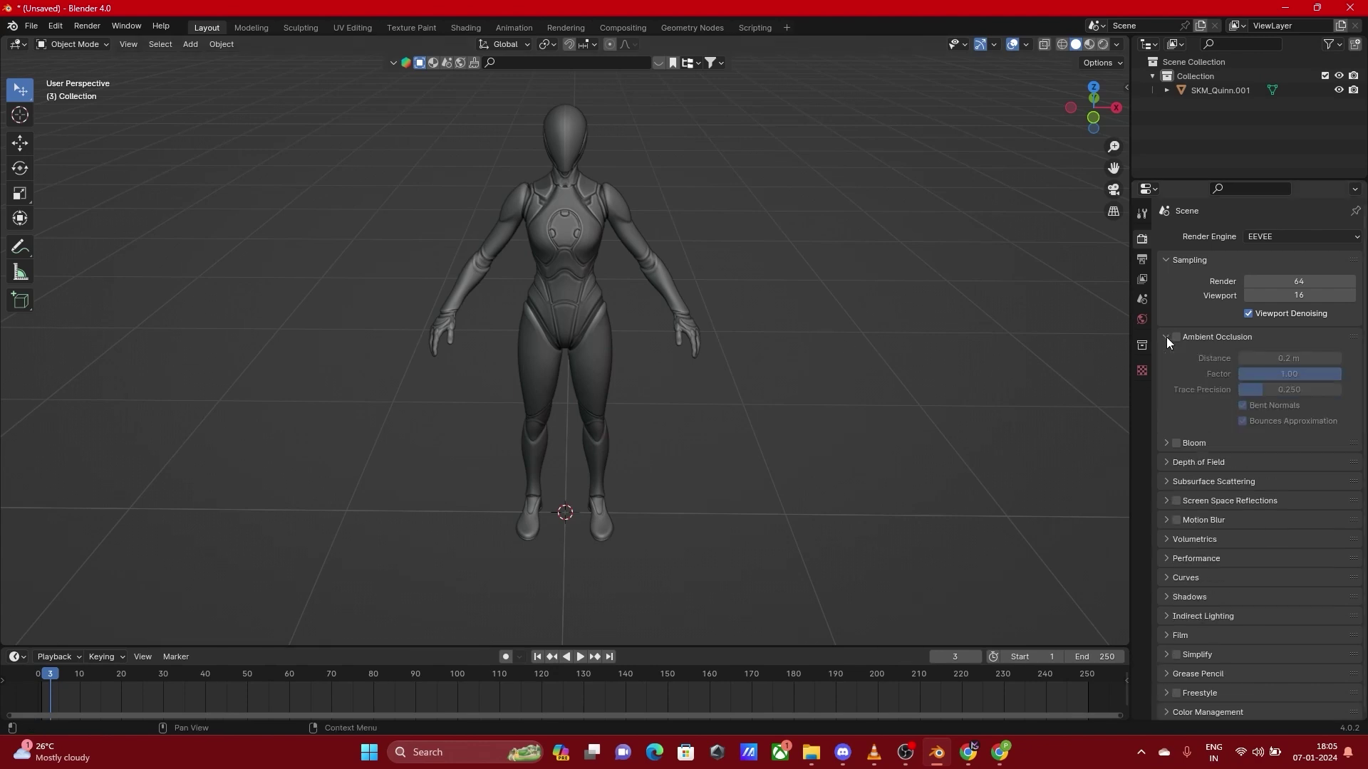
{"action": "left_click", "coordinate": [1157, 336]}
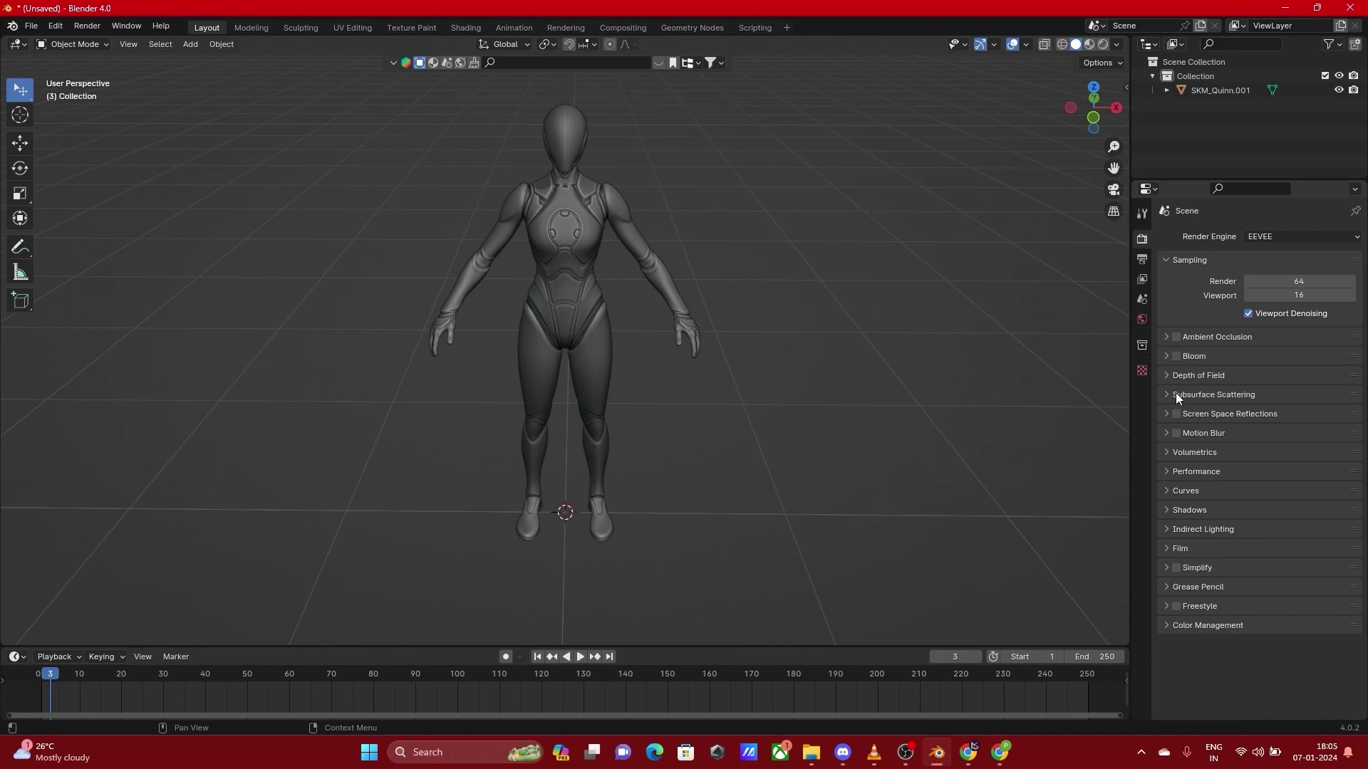
Review the Output properties, including the output folder browser and the Post Processing settings
{"action": "left_click", "coordinate": [1138, 265]}
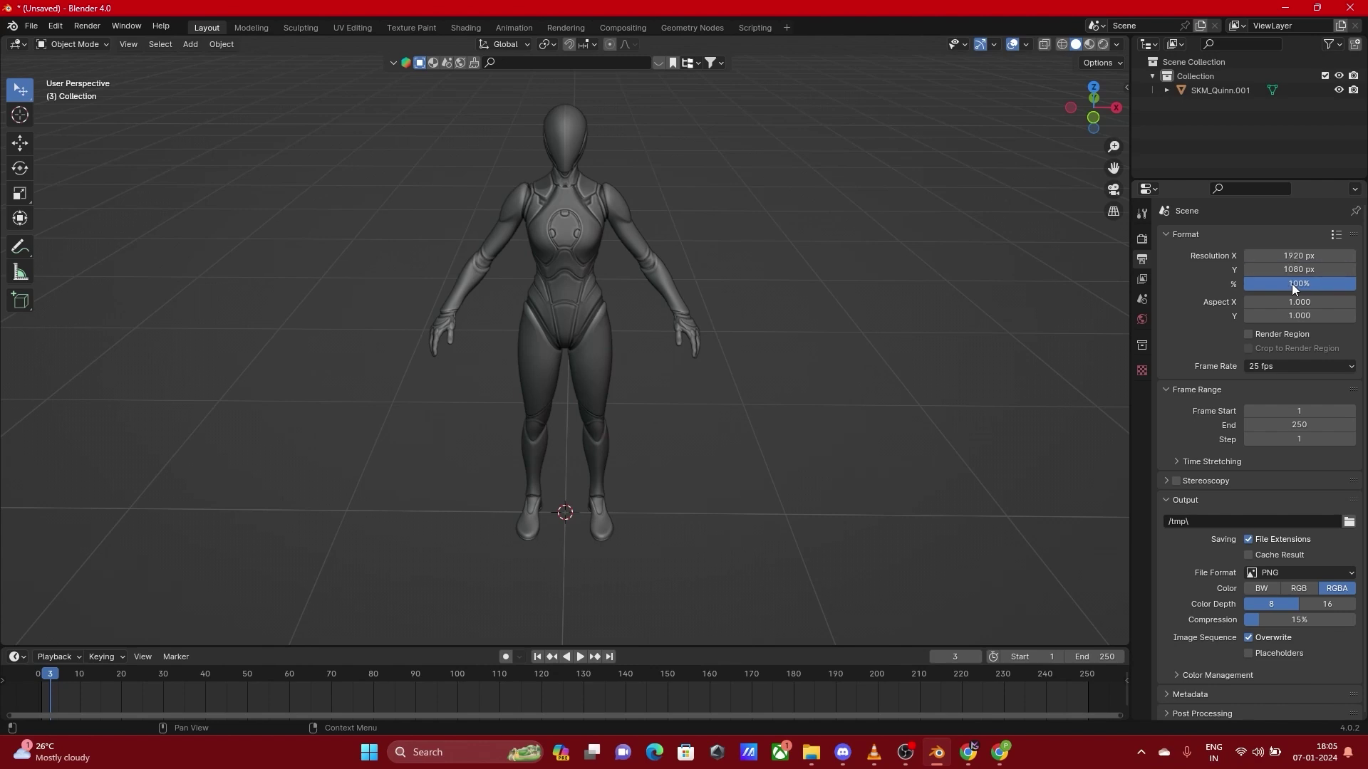
{"action": "left_click", "coordinate": [1349, 520]}
{"action": "left_click", "coordinate": [1054, 121]}
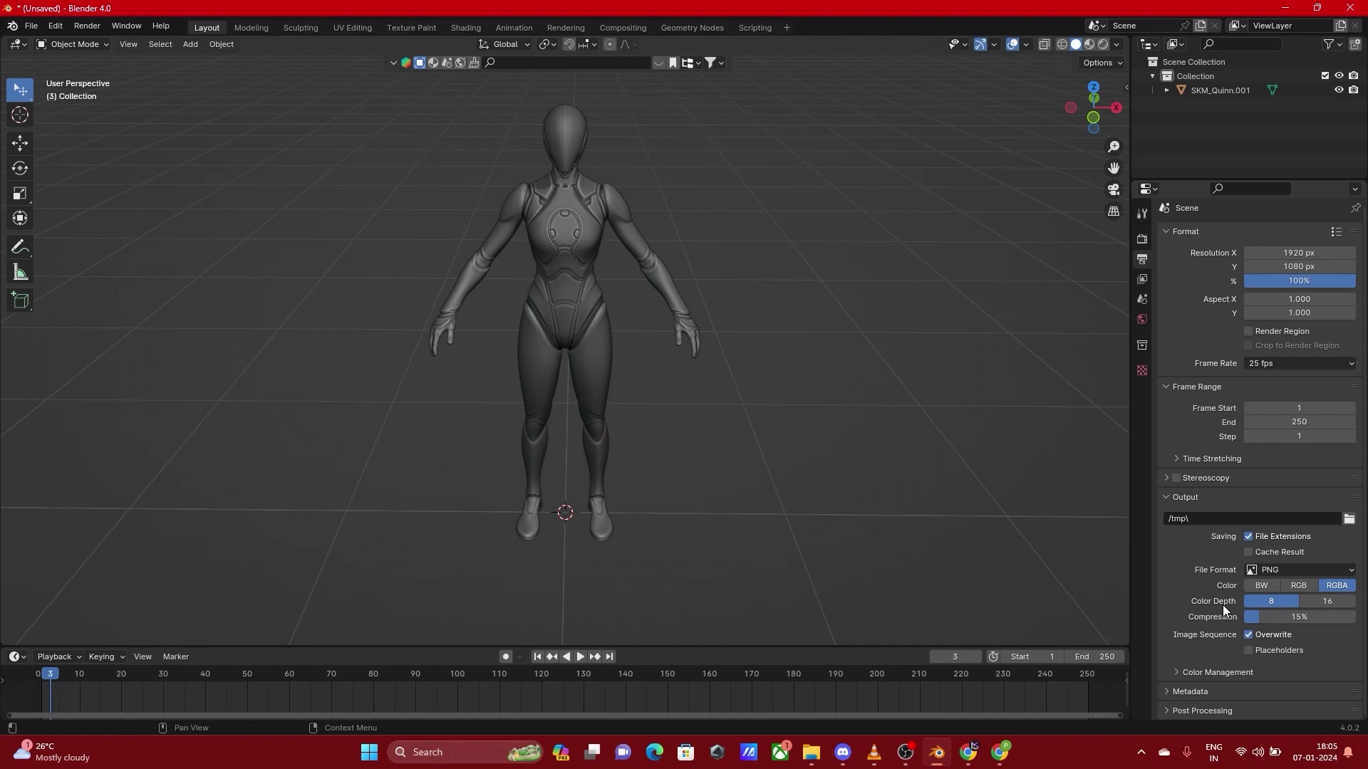
{"action": "left_click", "coordinate": [1183, 710]}
{"action": "scroll", "coordinate": [1246, 622], "scroll_direction": "down", "scroll_amount": 2}
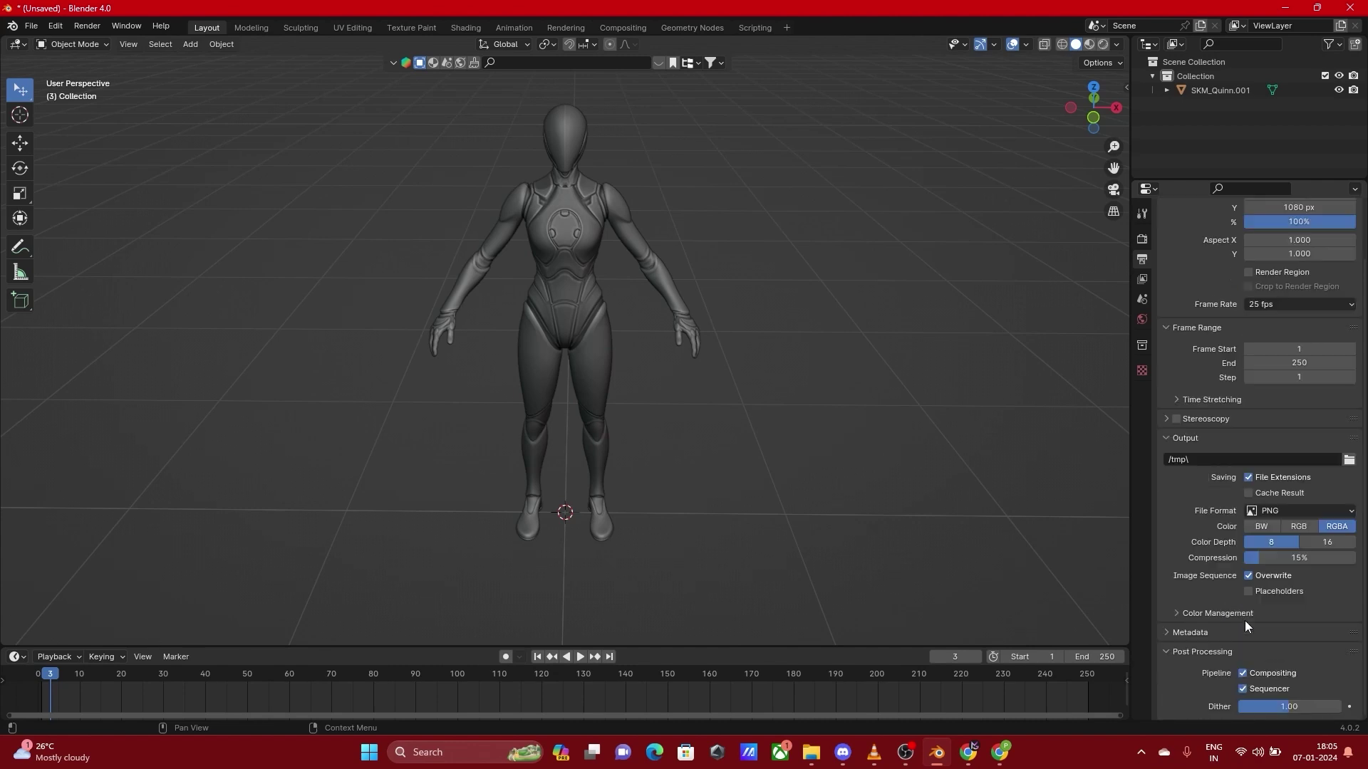
Open the View Layer properties and examine the available render passes
{"action": "left_click", "coordinate": [1143, 280]}
{"action": "scroll", "coordinate": [1221, 296], "scroll_direction": "up", "scroll_amount": 3}
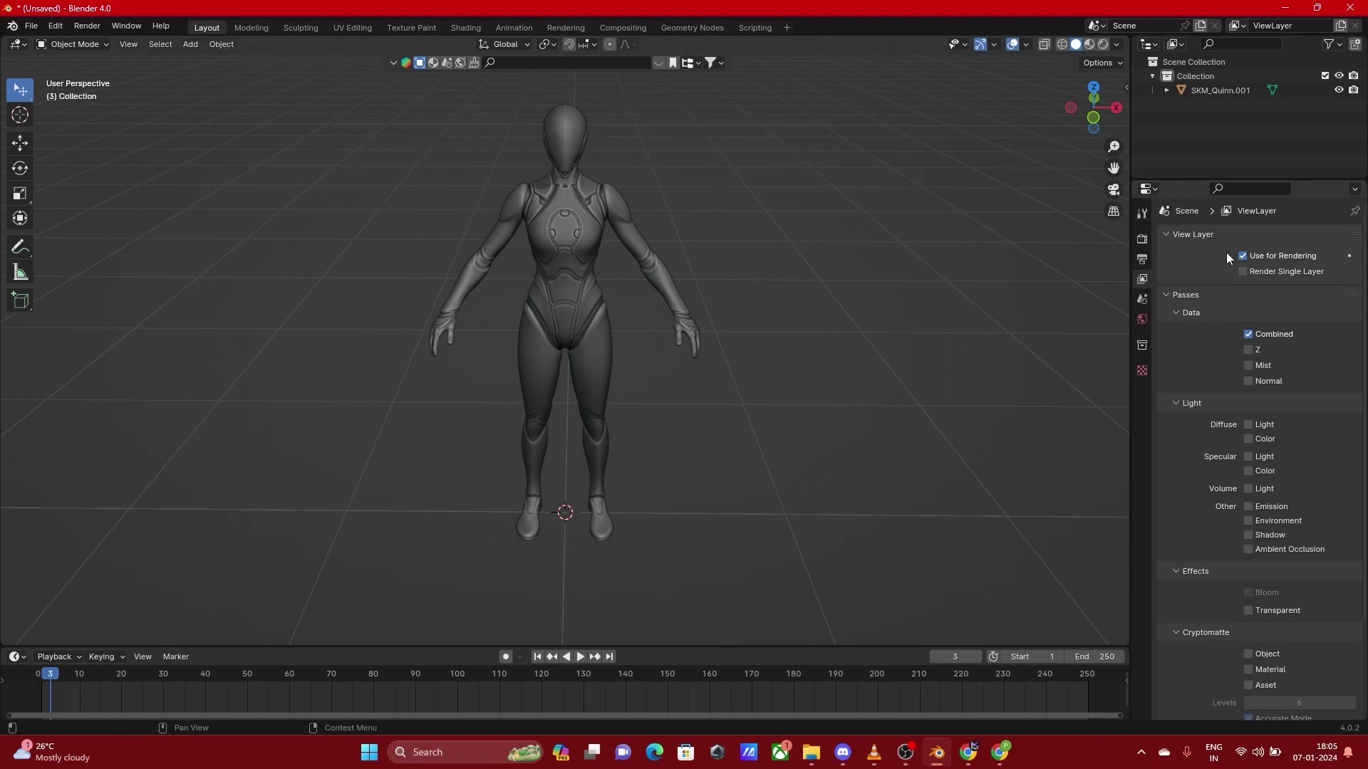
{"action": "scroll", "coordinate": [1282, 420], "scroll_direction": "down", "scroll_amount": 1}
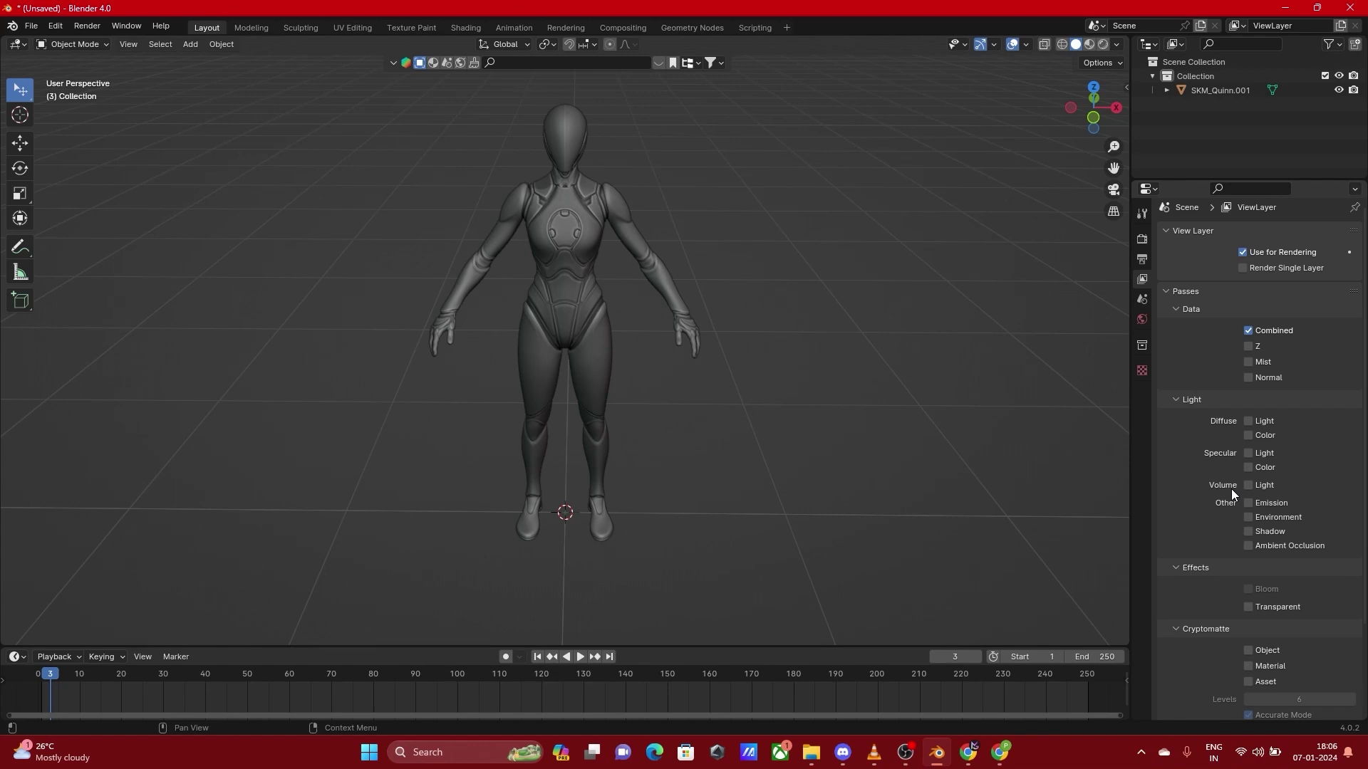
Open the Scene properties and expand the Units, Simulation, Keying Sets, Audio, Rigid Body World and Custom Properties sections
{"action": "left_click", "coordinate": [1142, 299]}
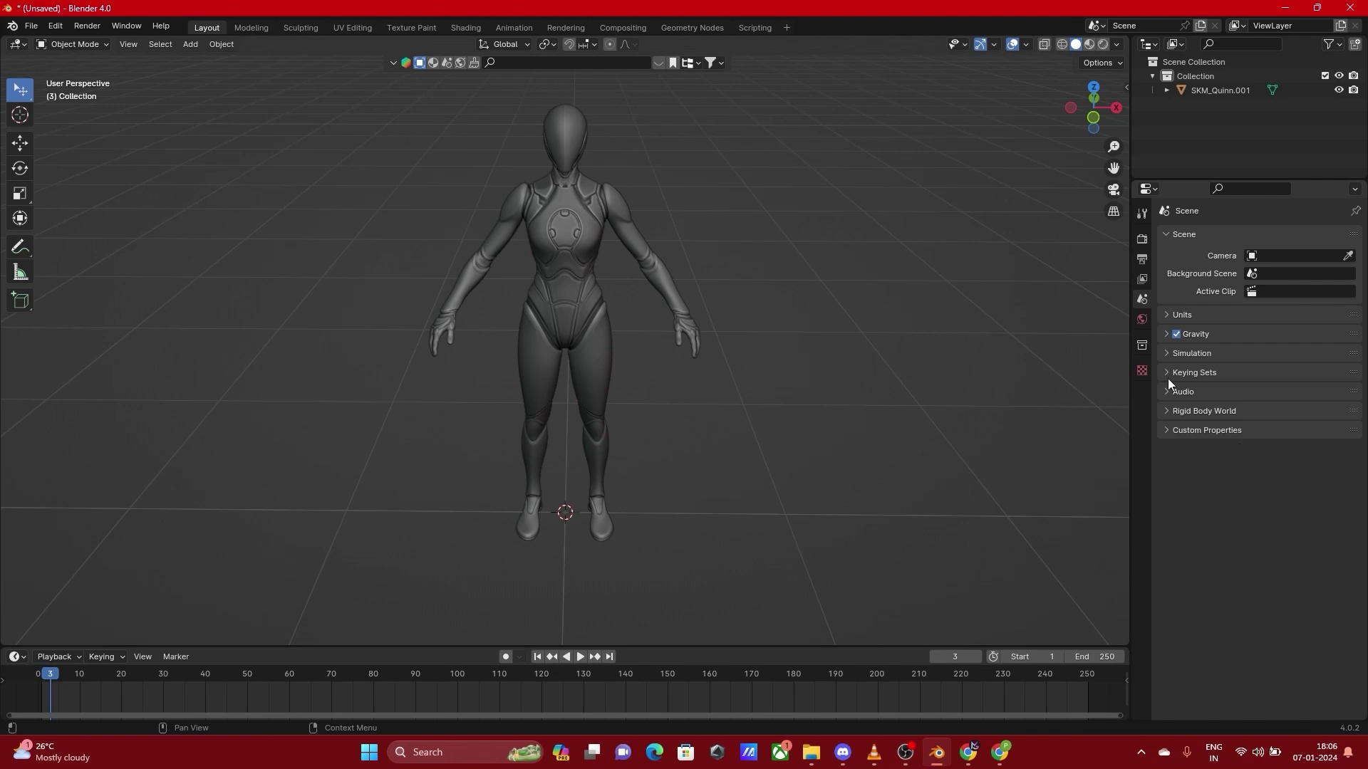
{"action": "left_click", "coordinate": [1169, 311]}
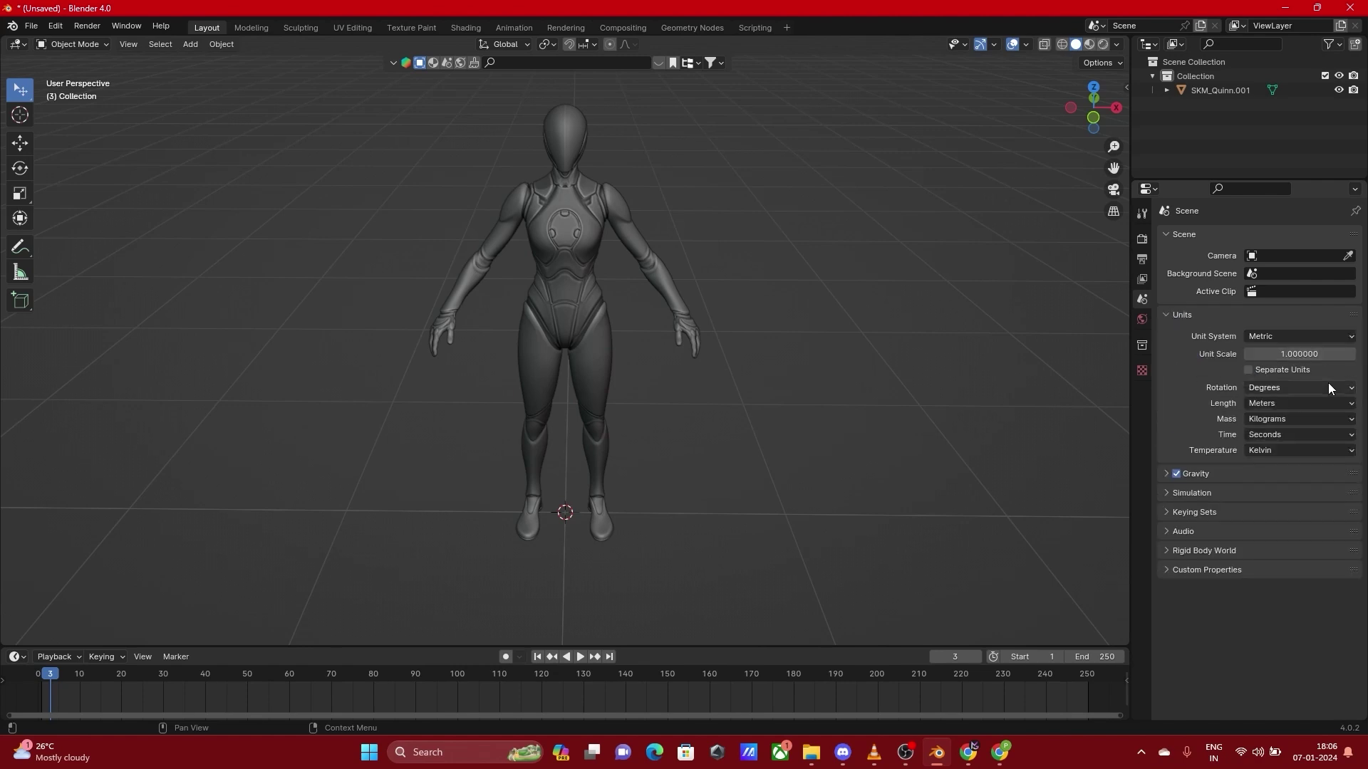
{"action": "left_click", "coordinate": [1168, 490]}
{"action": "left_click", "coordinate": [1177, 568]}
{"action": "scroll", "coordinate": [1190, 680], "scroll_direction": "down", "scroll_amount": 2}
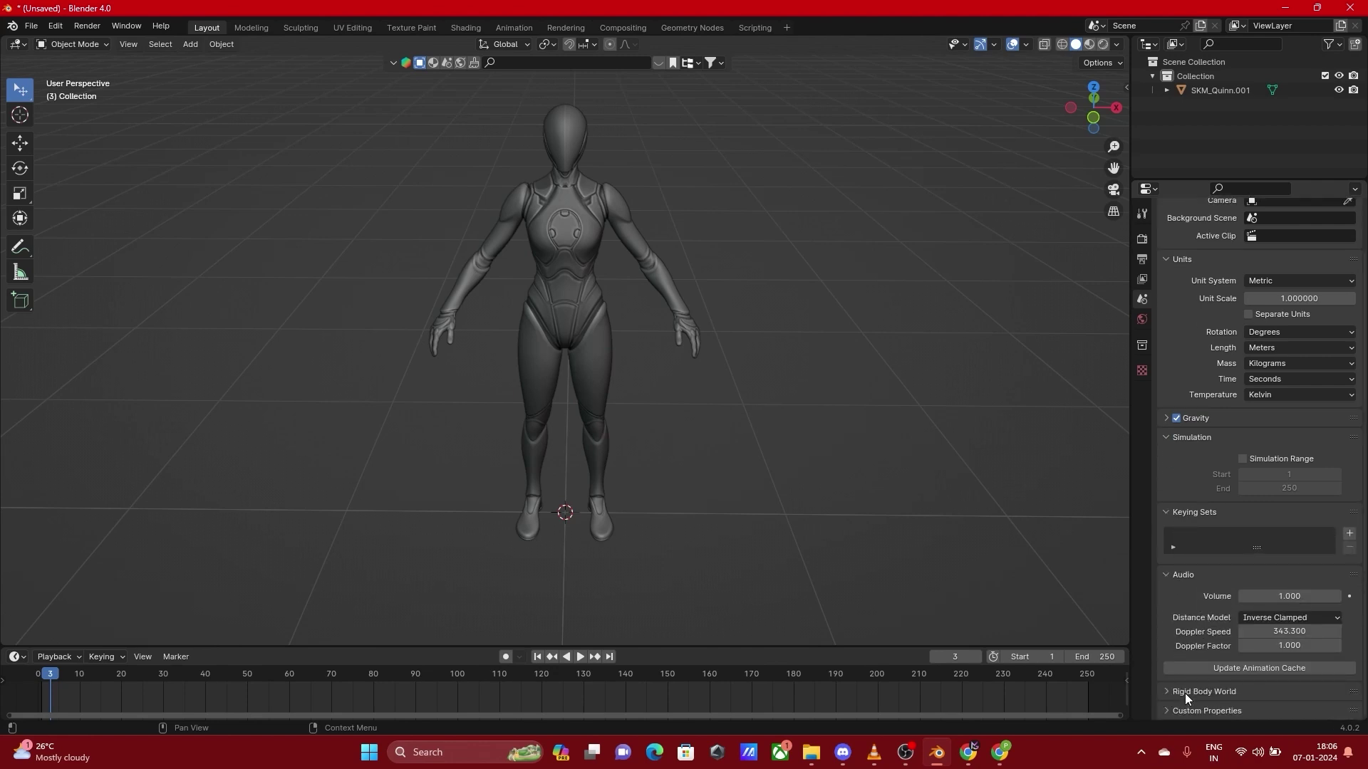
{"action": "scroll", "coordinate": [1182, 695], "scroll_direction": "down", "scroll_amount": 1}
{"action": "left_click", "coordinate": [1185, 711]}
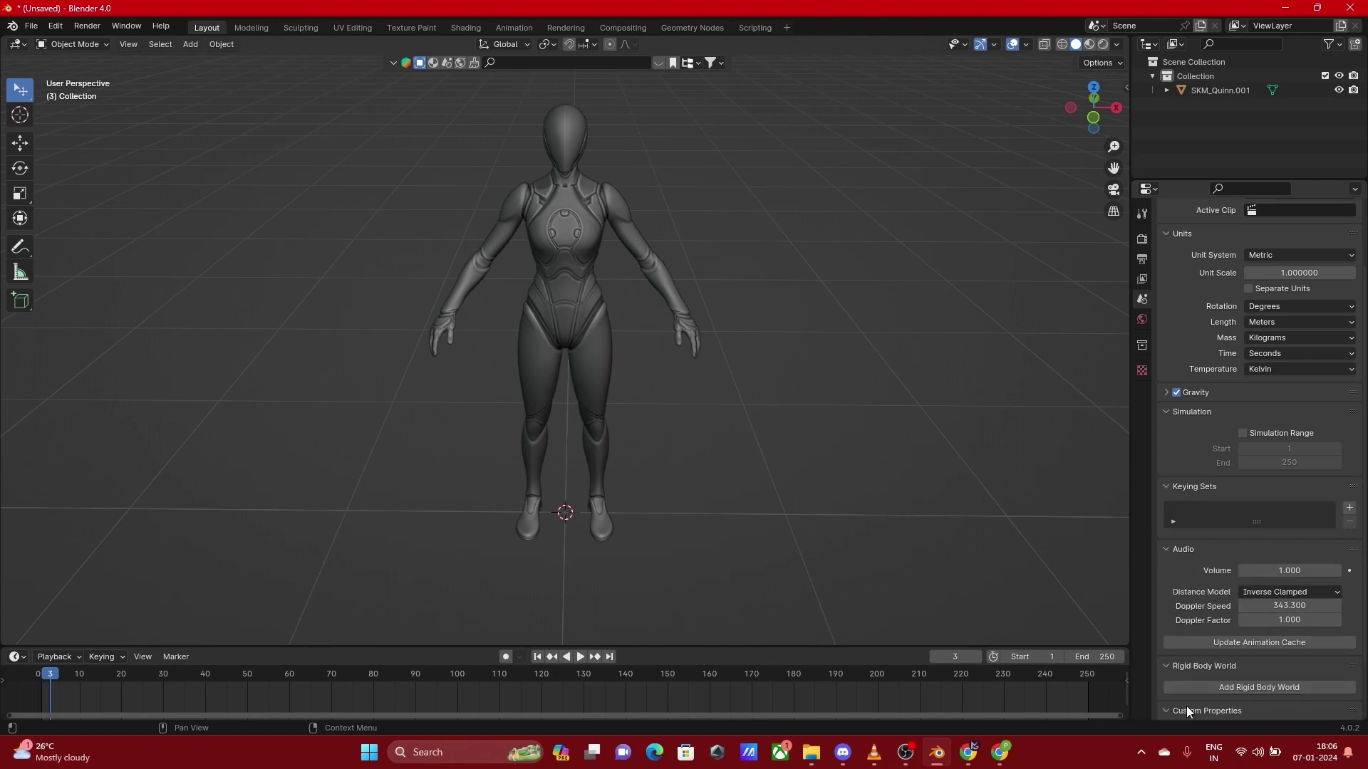
Collapse the Simulation, Keying Sets, Audio, Rigid Body World and Custom Properties sections, leaving Units expanded
{"action": "left_click", "coordinate": [1172, 412]}
{"action": "left_click", "coordinate": [1167, 432]}
{"action": "left_click", "coordinate": [1177, 493]}
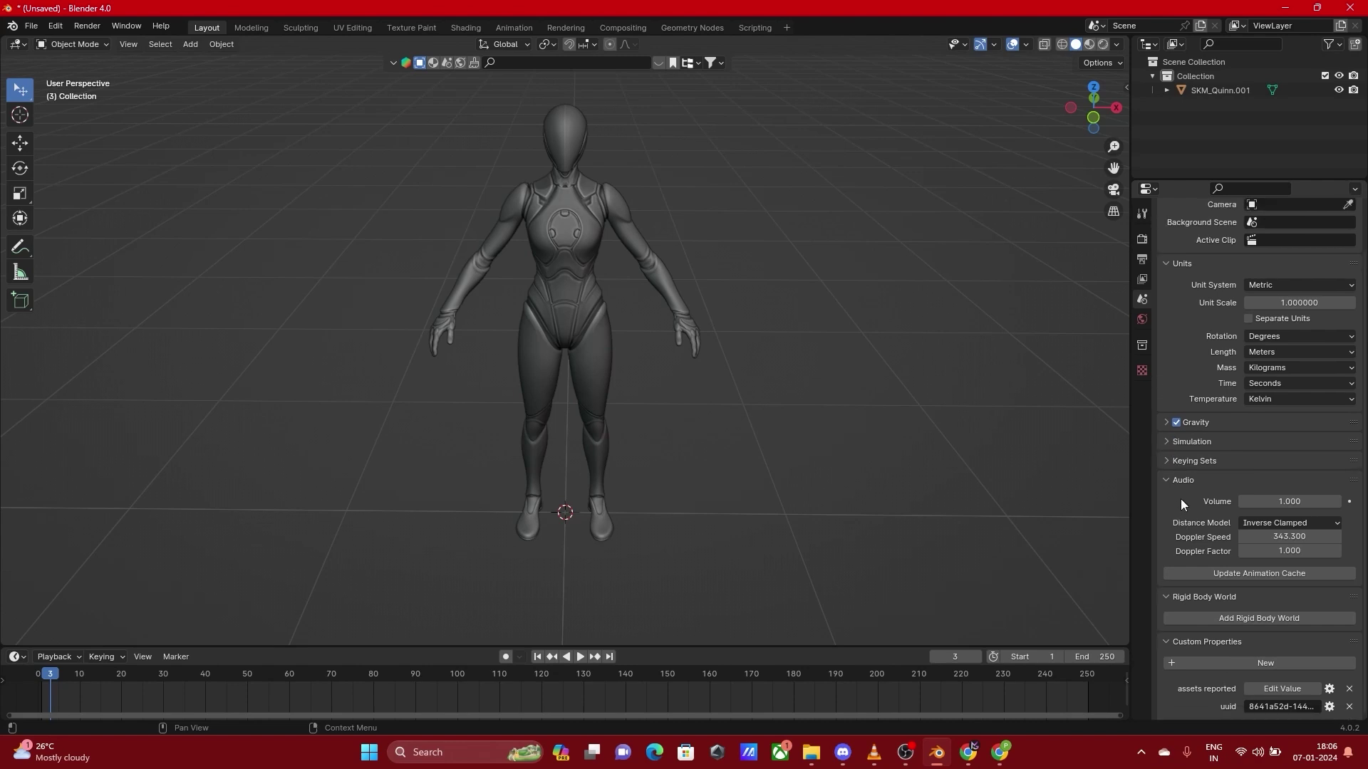
{"action": "left_click", "coordinate": [1172, 553]}
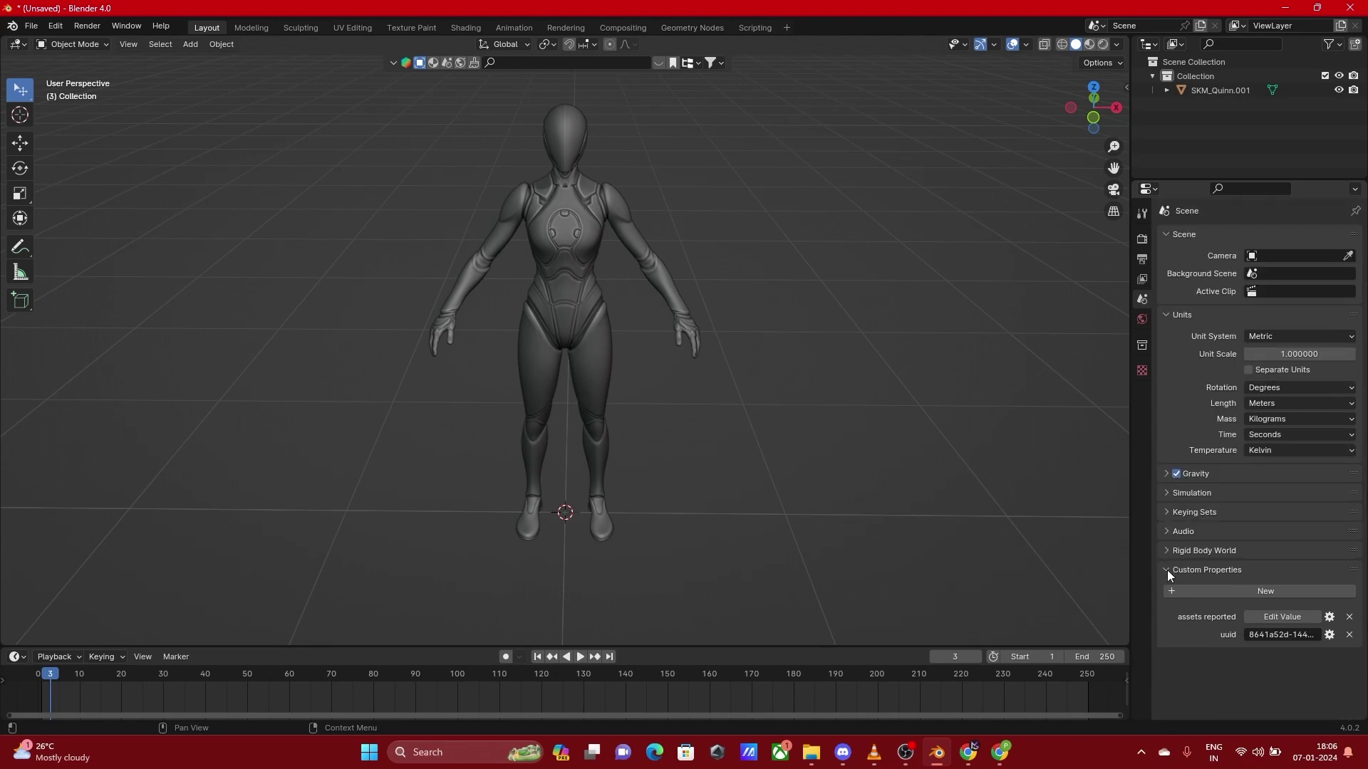
{"action": "left_click", "coordinate": [1167, 570]}
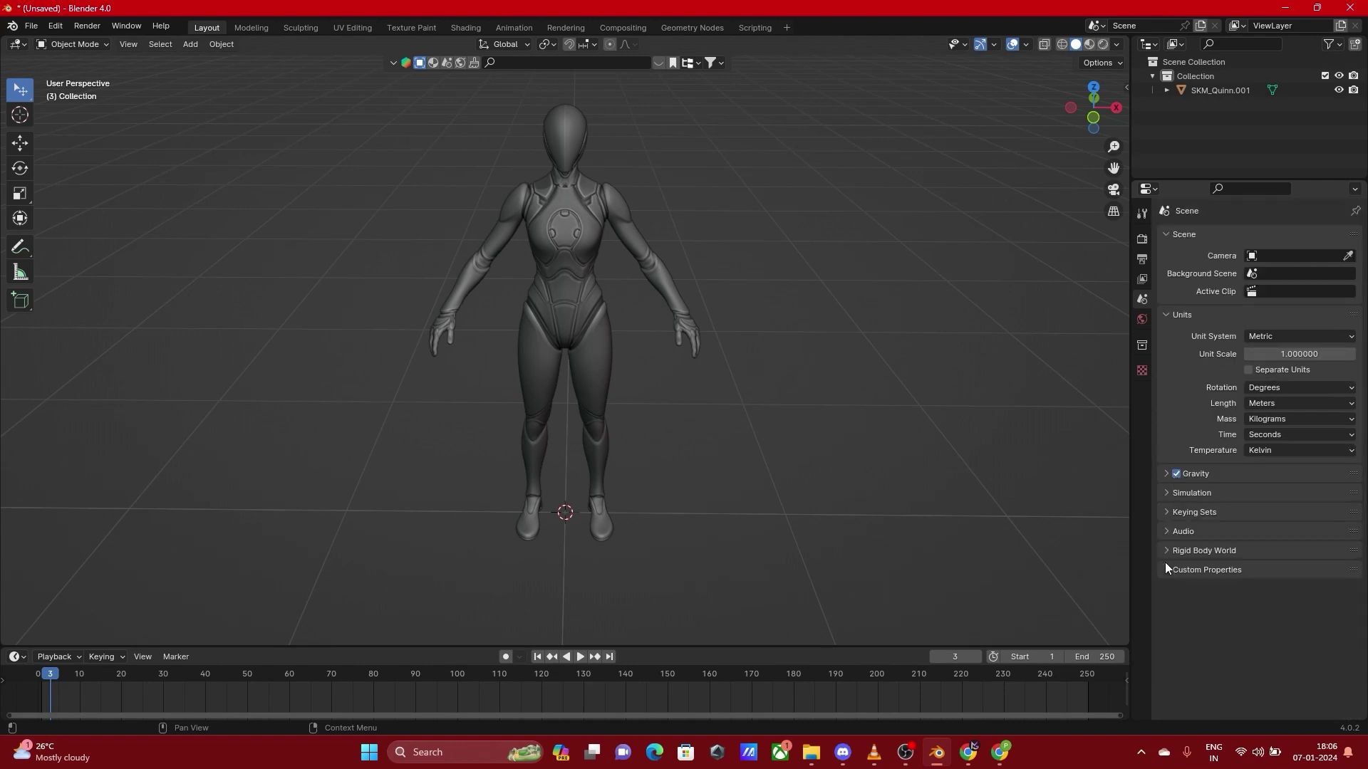
Try the Imperial unit system for the scene and switch back to Metric
{"action": "left_click", "coordinate": [1265, 337]}
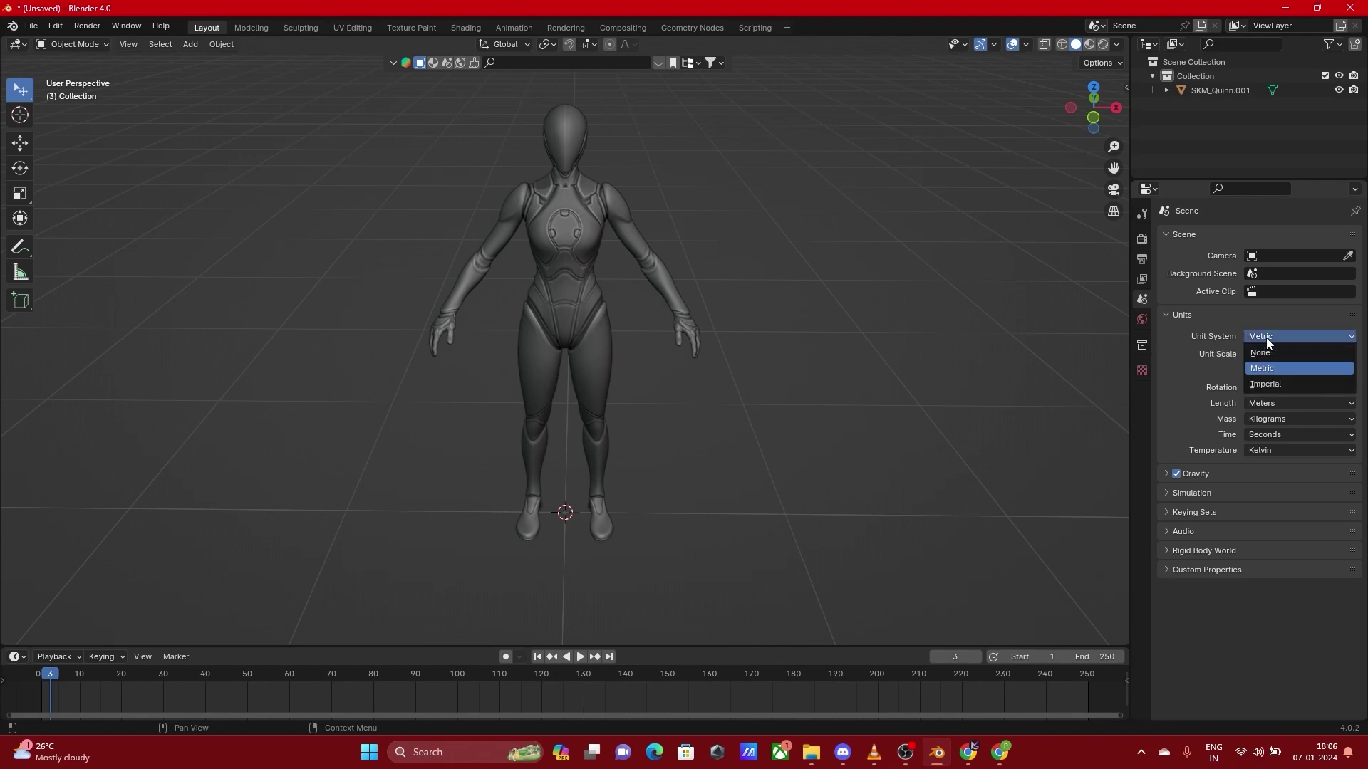
{"action": "left_click", "coordinate": [1265, 384]}
{"action": "left_click", "coordinate": [1281, 336]}
{"action": "left_click", "coordinate": [1266, 366]}
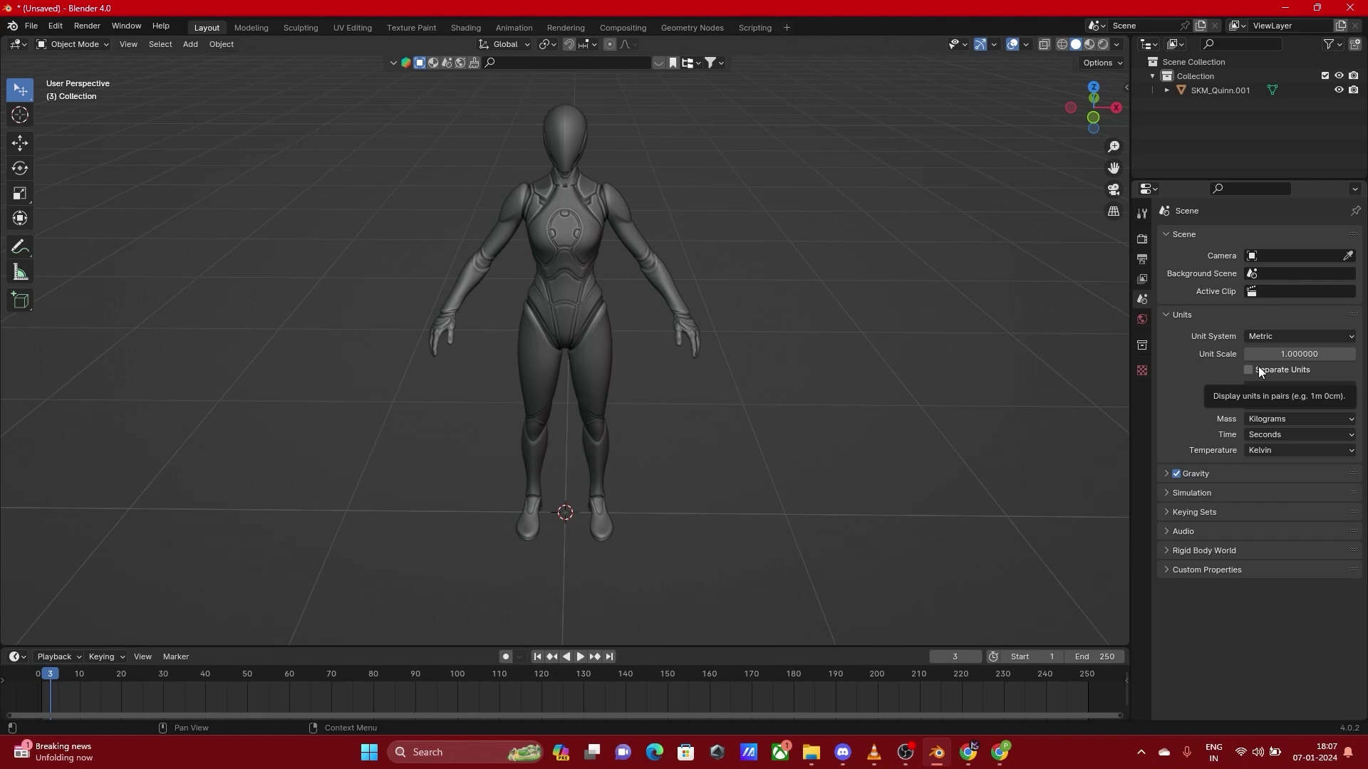
Try Imperial units with length in inches and feet, restore the Metric system and collapse the Units section
{"action": "left_click", "coordinate": [1280, 337]}
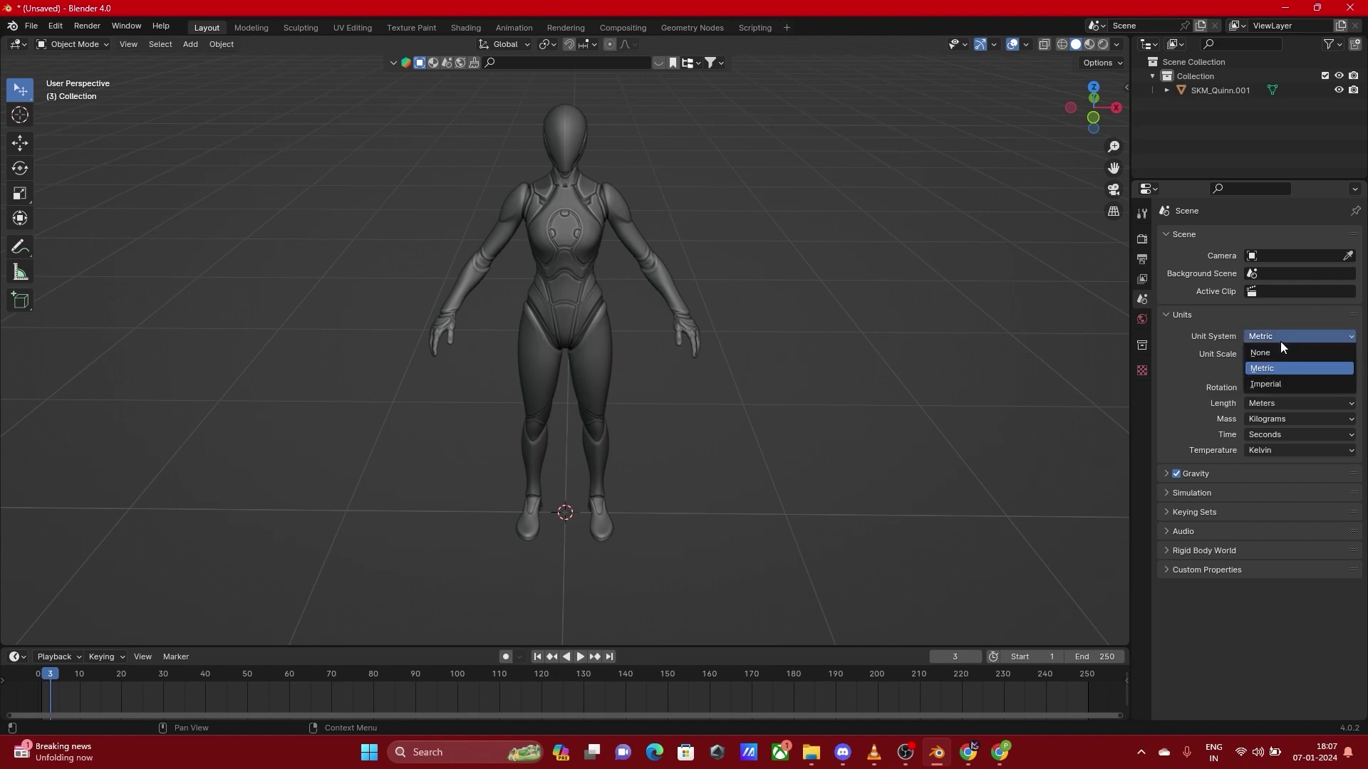
{"action": "left_click", "coordinate": [1277, 385]}
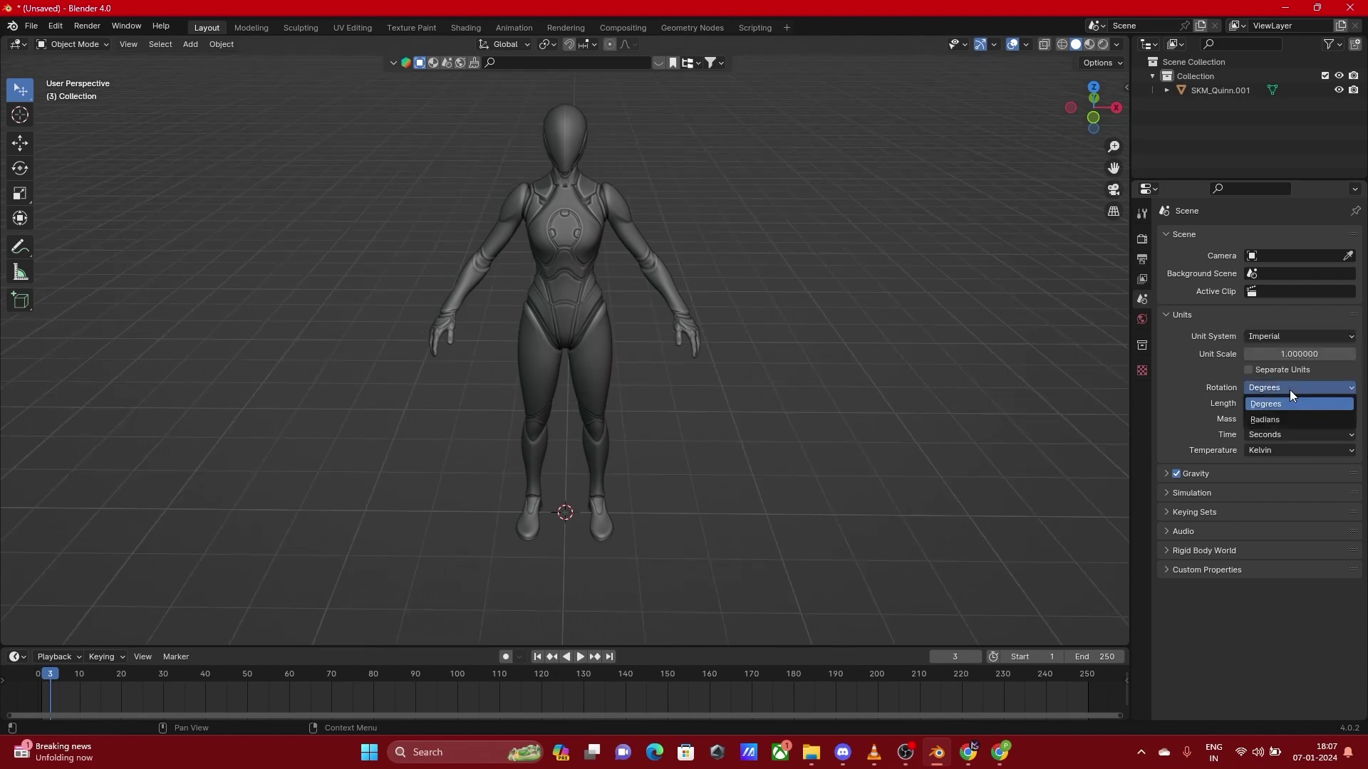
{"action": "left_click", "coordinate": [1293, 403]}
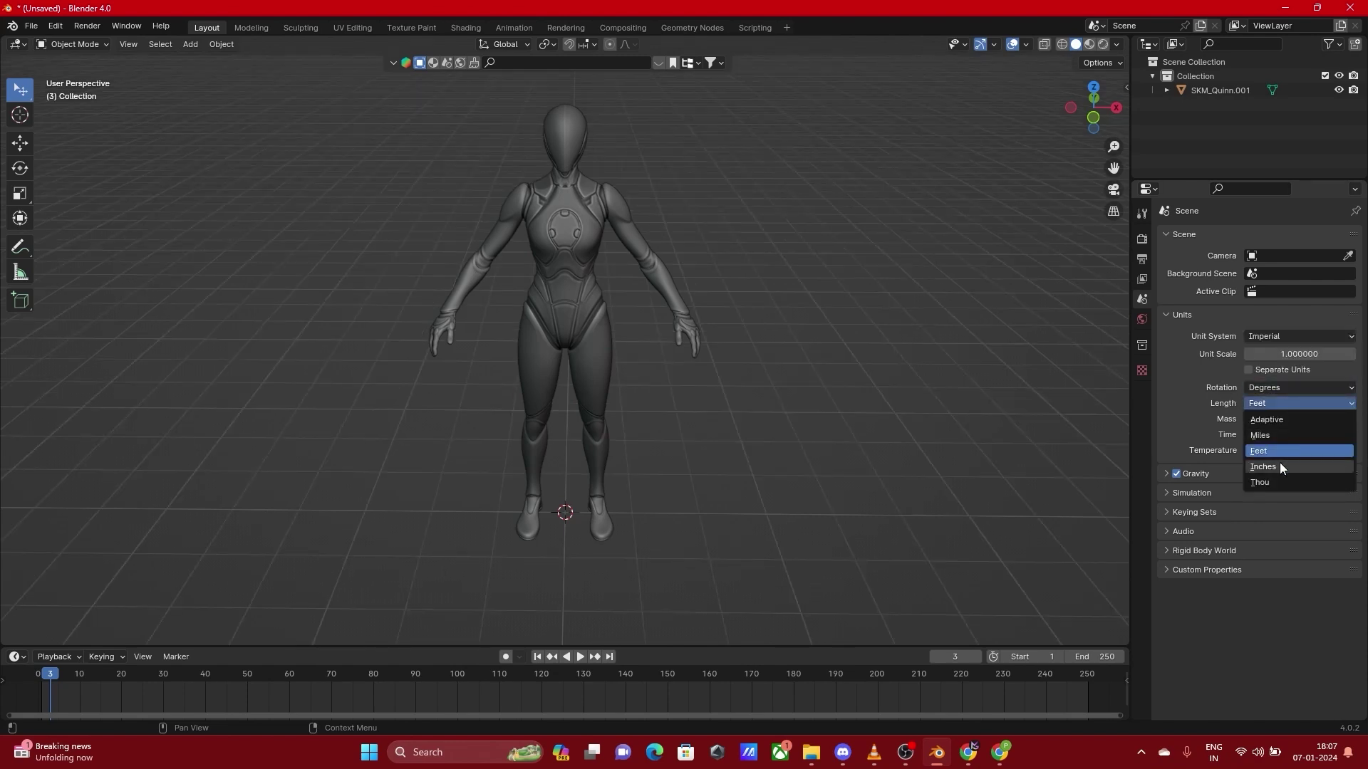
{"action": "left_click", "coordinate": [1280, 467]}
{"action": "left_click", "coordinate": [1281, 403]}
{"action": "left_click", "coordinate": [1279, 415]}
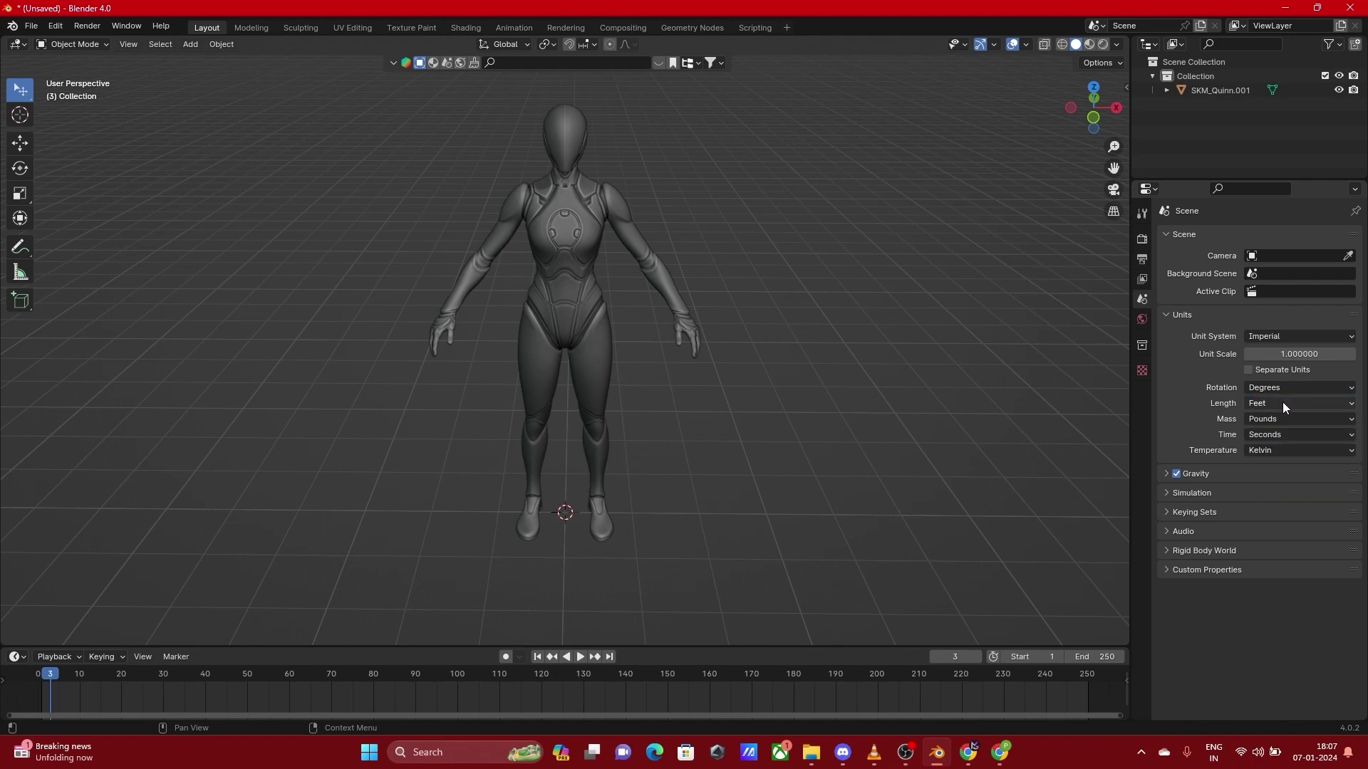
{"action": "left_click", "coordinate": [1285, 335]}
{"action": "left_click", "coordinate": [1275, 365]}
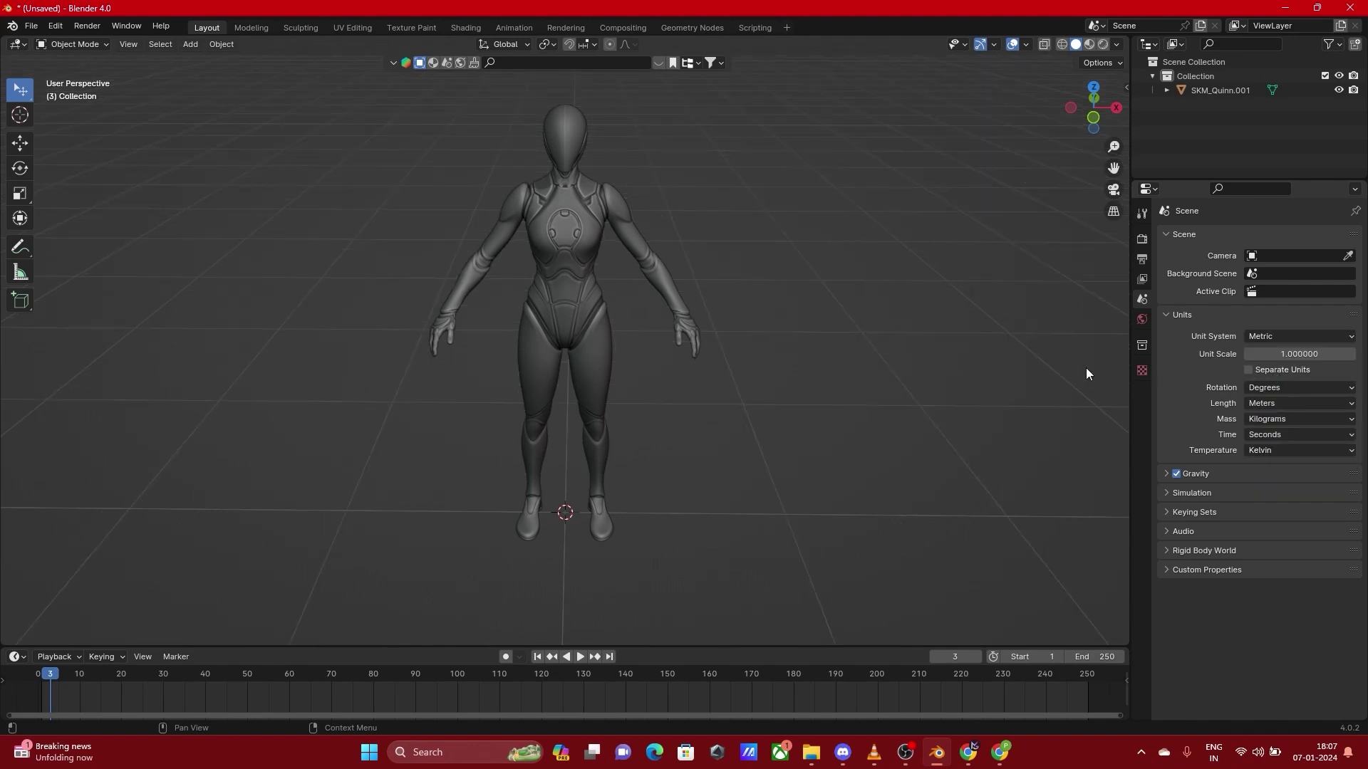
{"action": "left_click", "coordinate": [1166, 315]}
View the World properties with the background color picker, and open the Collection properties
{"action": "left_click", "coordinate": [1140, 317]}
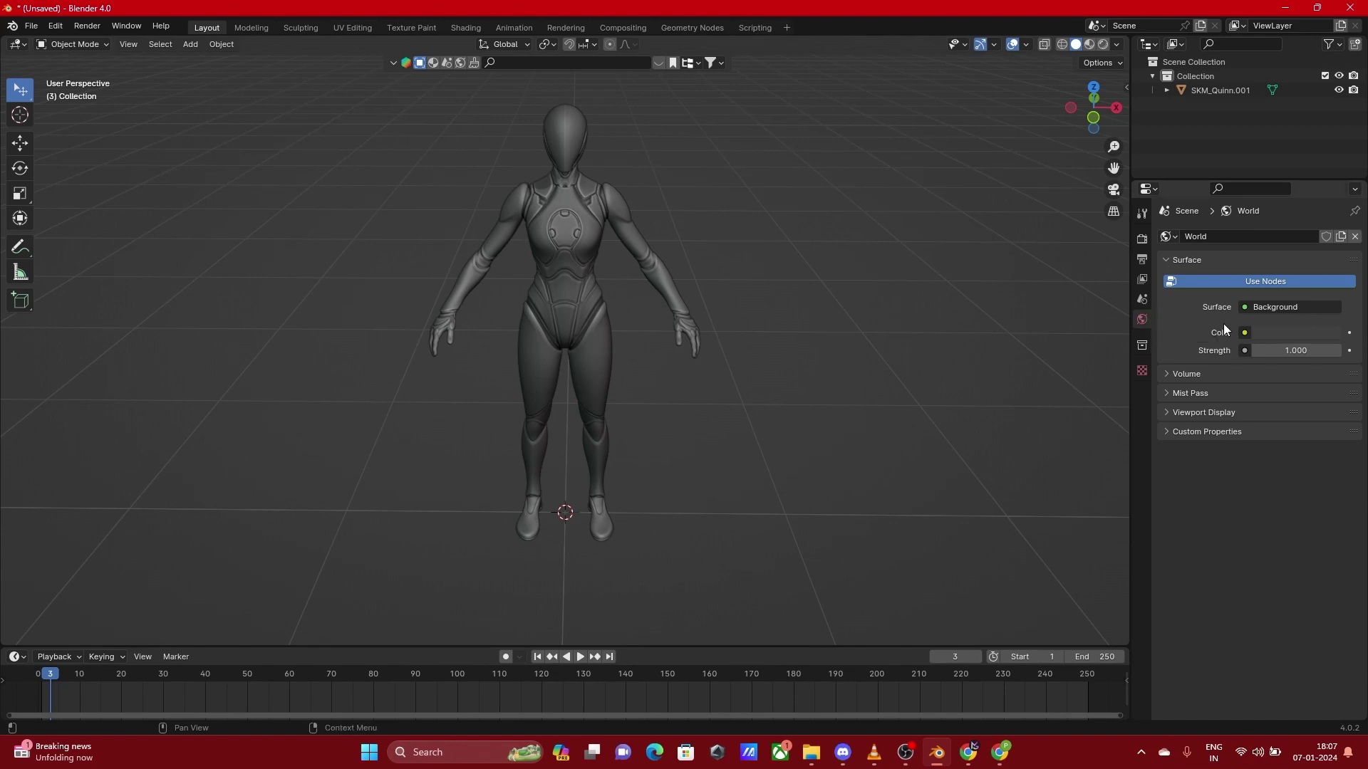
{"action": "left_click", "coordinate": [1325, 332]}
{"action": "mouse_move", "coordinate": [1329, 190]}
{"action": "left_mouse_down"}
{"action": "mouse_move", "coordinate": [1329, 131]}
{"action": "mouse_move", "coordinate": [1329, 198]}
{"action": "left_mouse_up"}
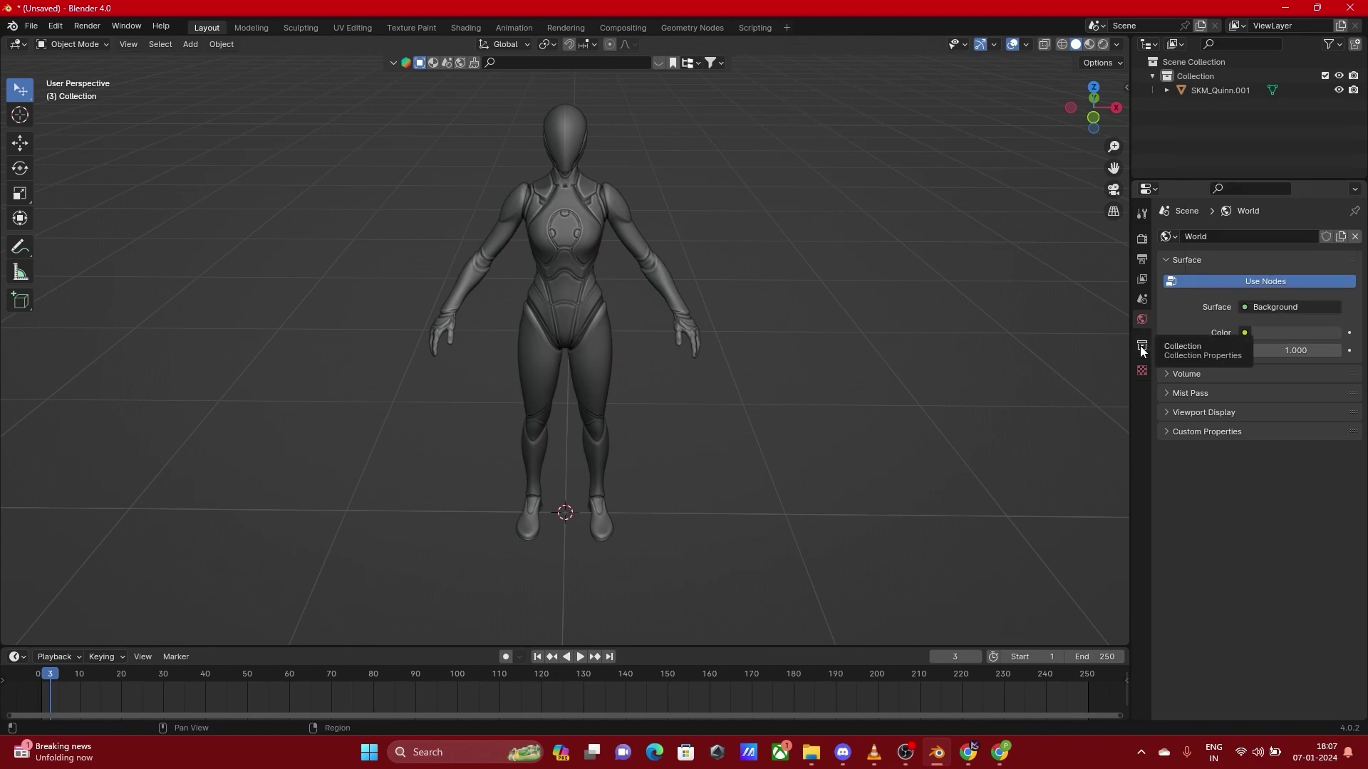
{"action": "left_click", "coordinate": [1140, 347]}
Create a new brush texture in the Texture properties and browse for an image without loading one
{"action": "left_click", "coordinate": [1142, 367]}
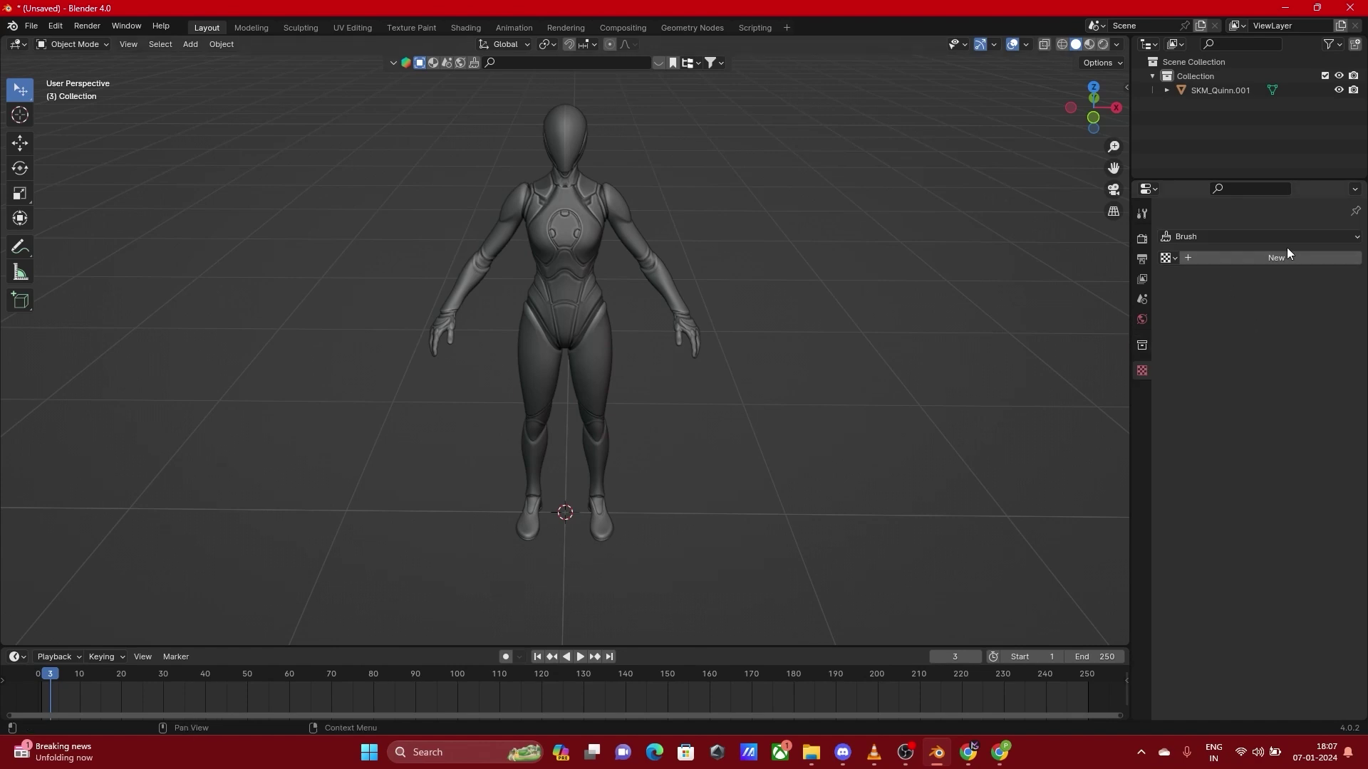
{"action": "left_click", "coordinate": [1251, 259]}
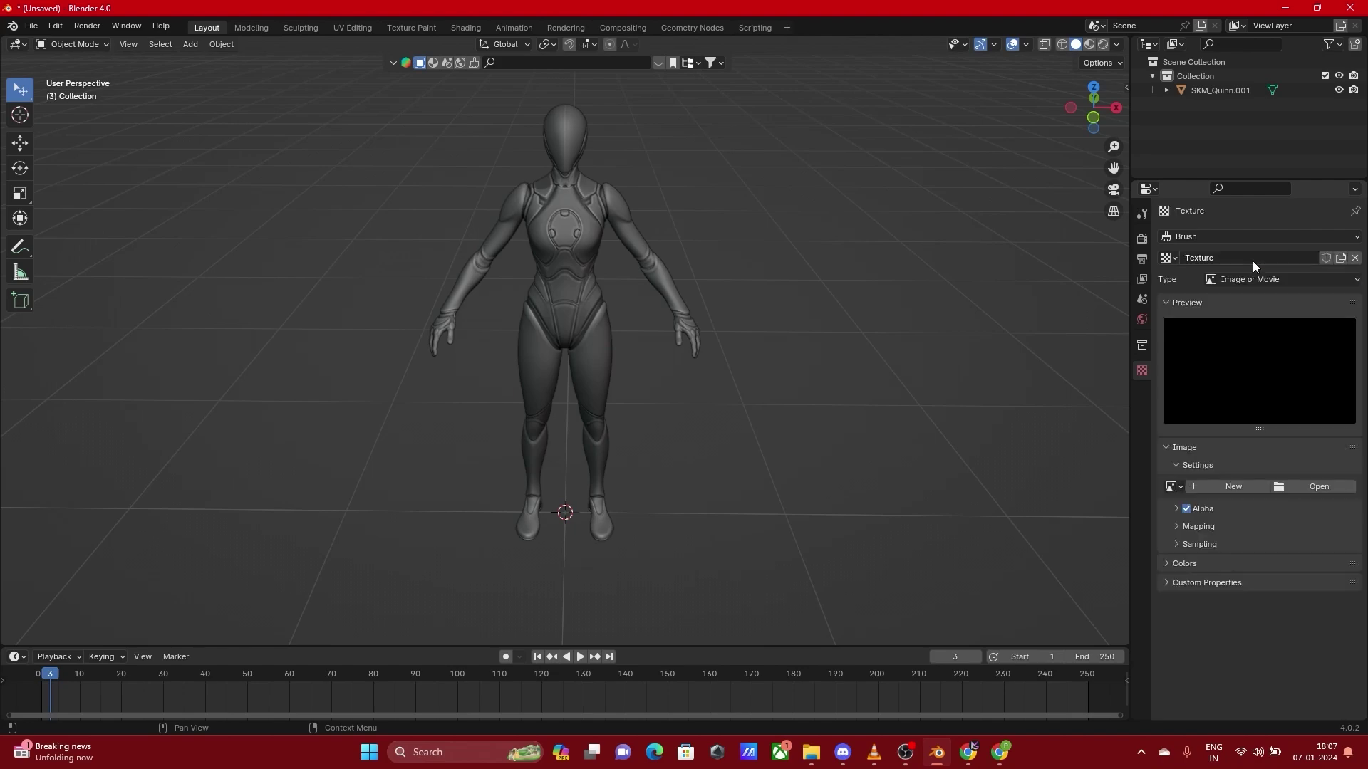
{"action": "left_click", "coordinate": [1303, 486]}
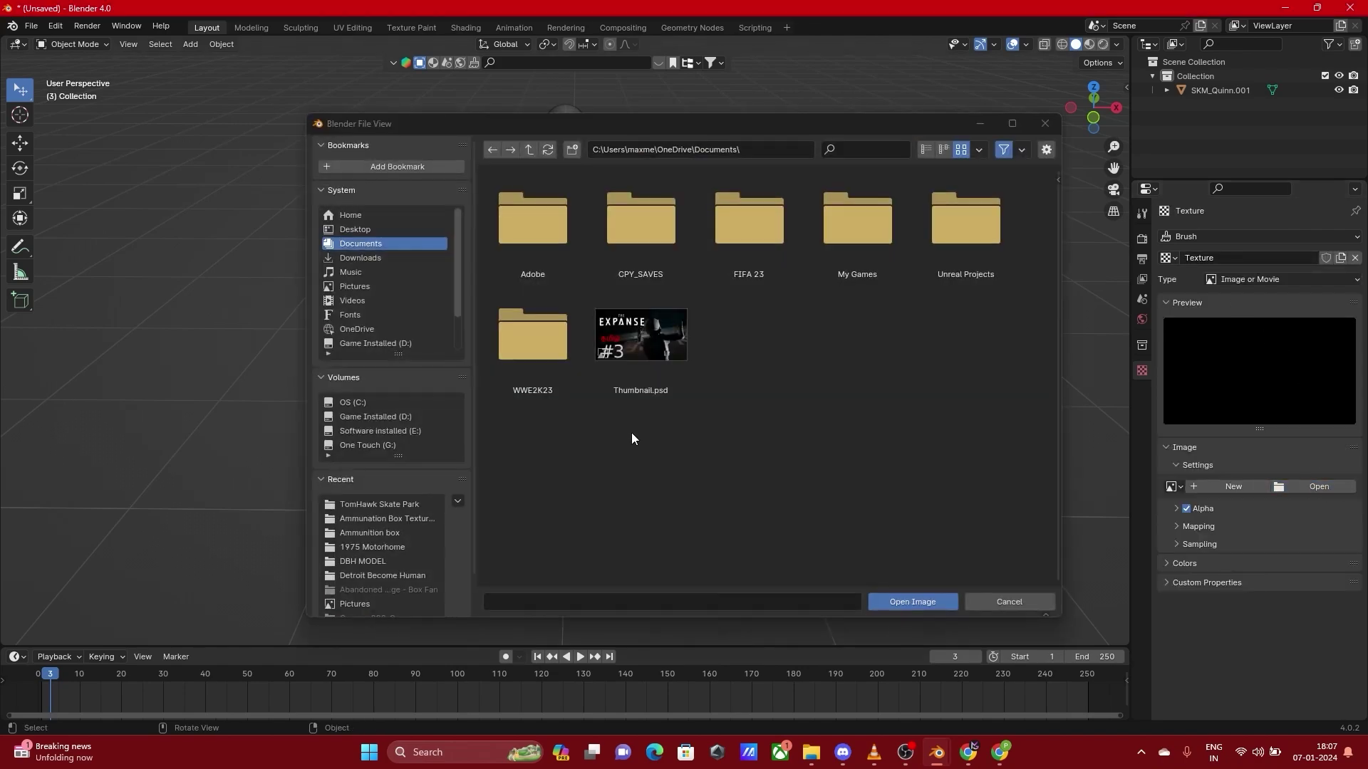
{"action": "left_click", "coordinate": [1008, 600]}
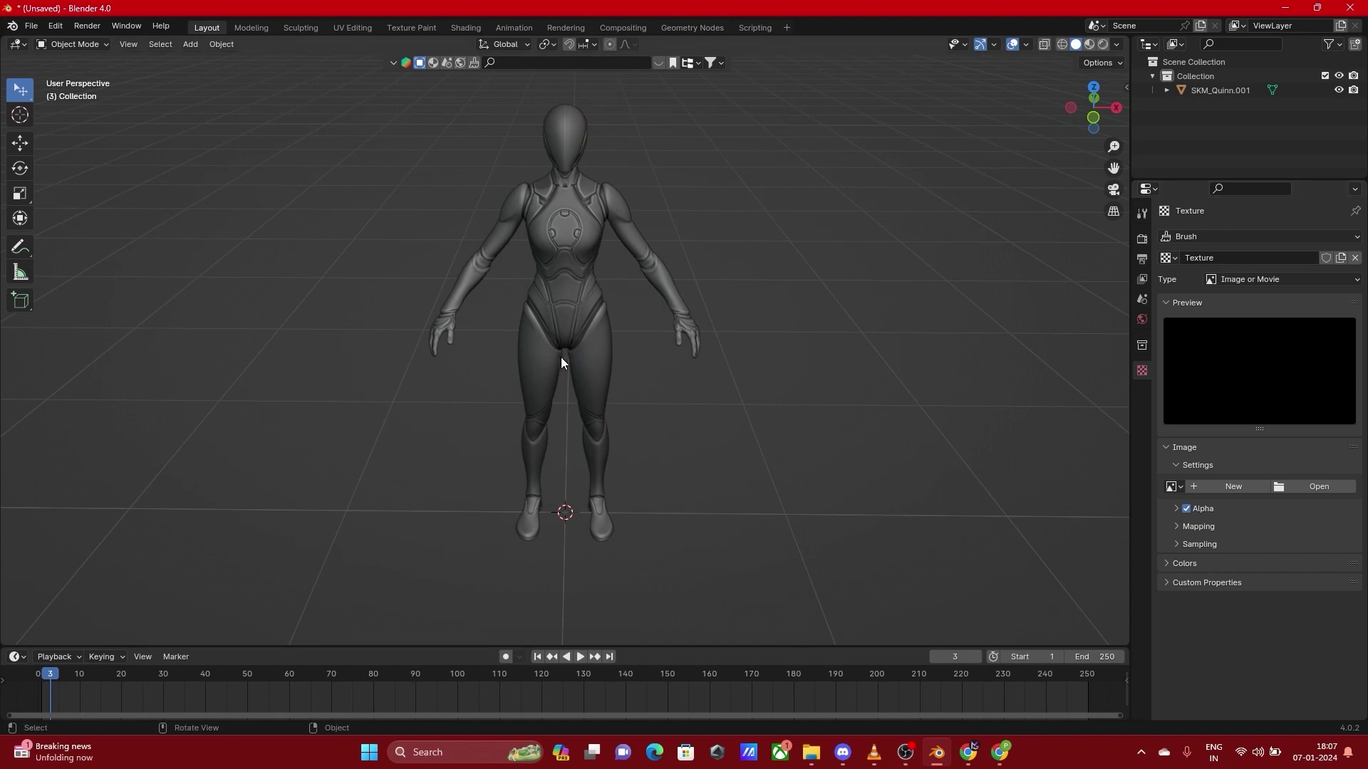
Select the mannequin to view its additional properties categories, and deselect it
{"action": "left_click", "coordinate": [631, 280]}
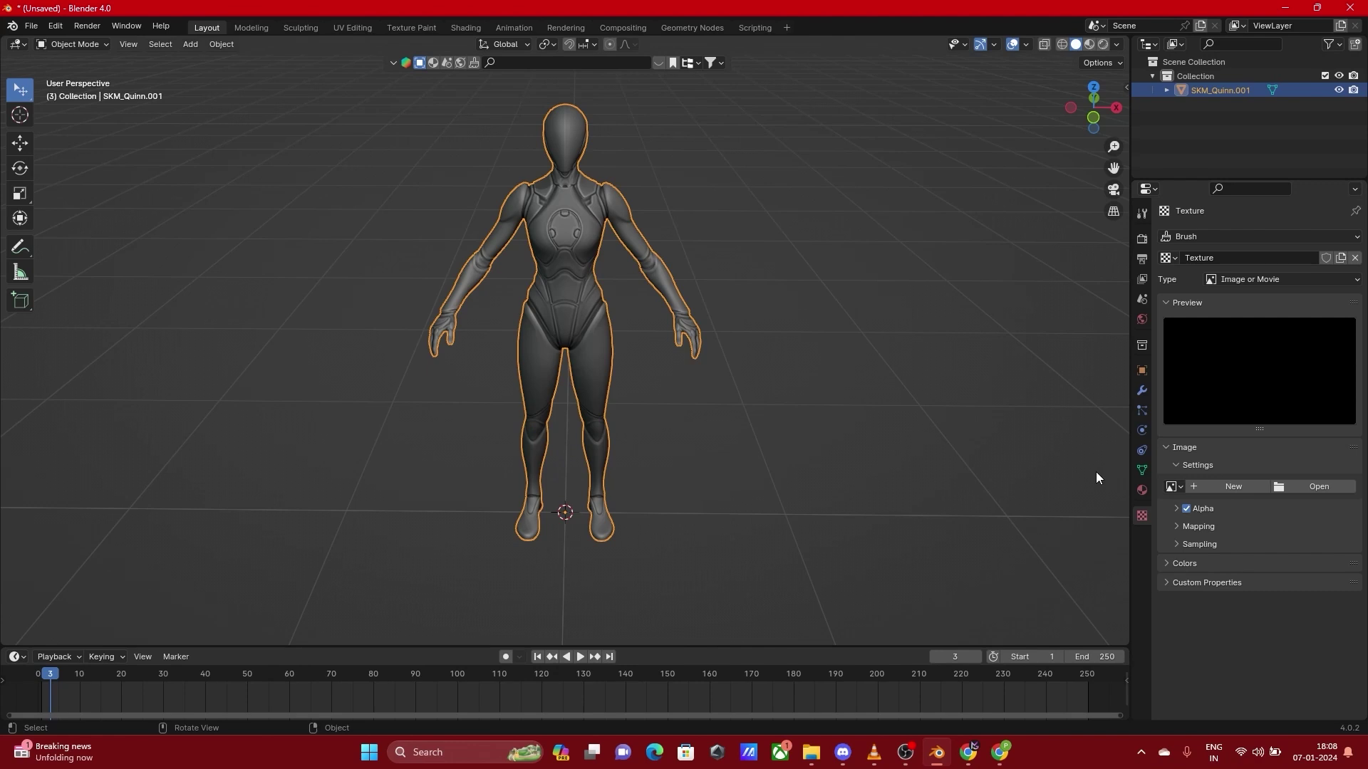
{"action": "left_click", "coordinate": [1056, 366]}
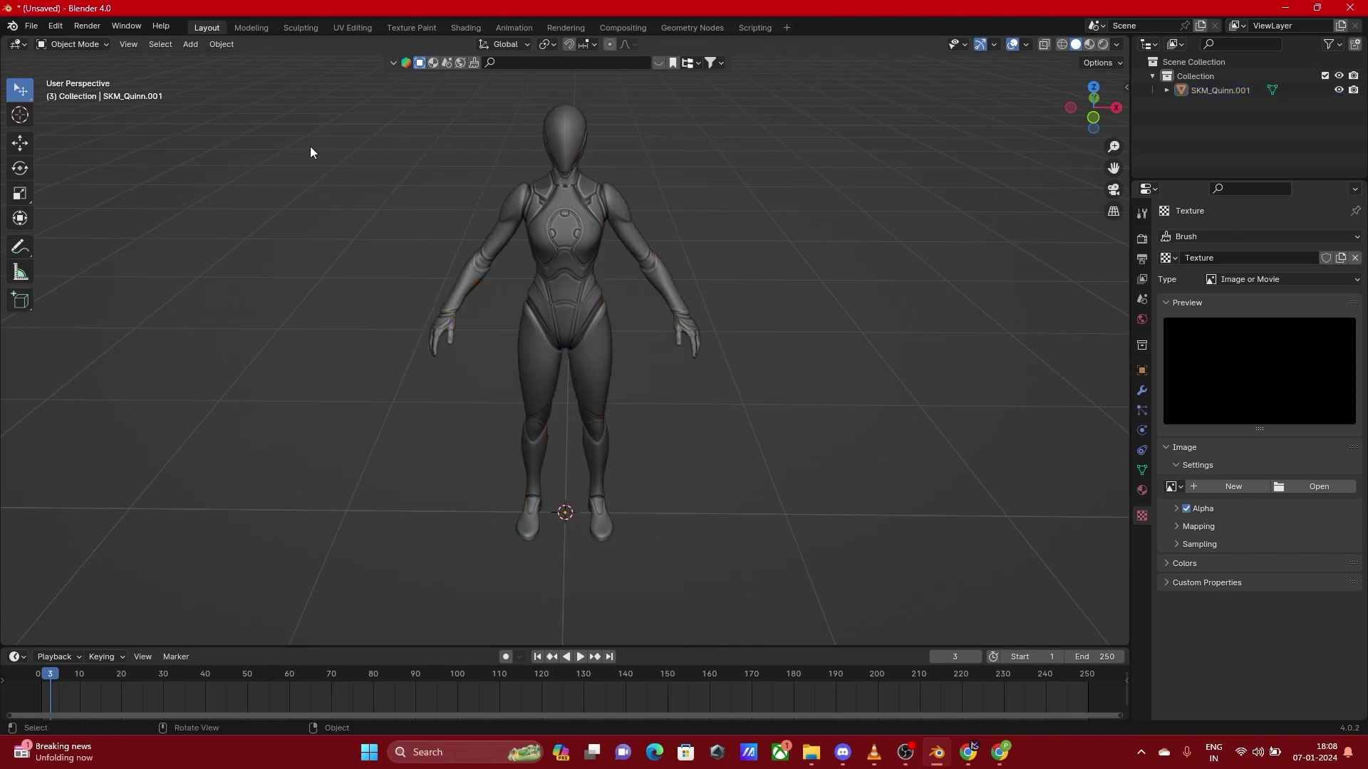
Go through the transform pivot and snapping options and set the snap target to Face
{"action": "left_click", "coordinate": [585, 44]}
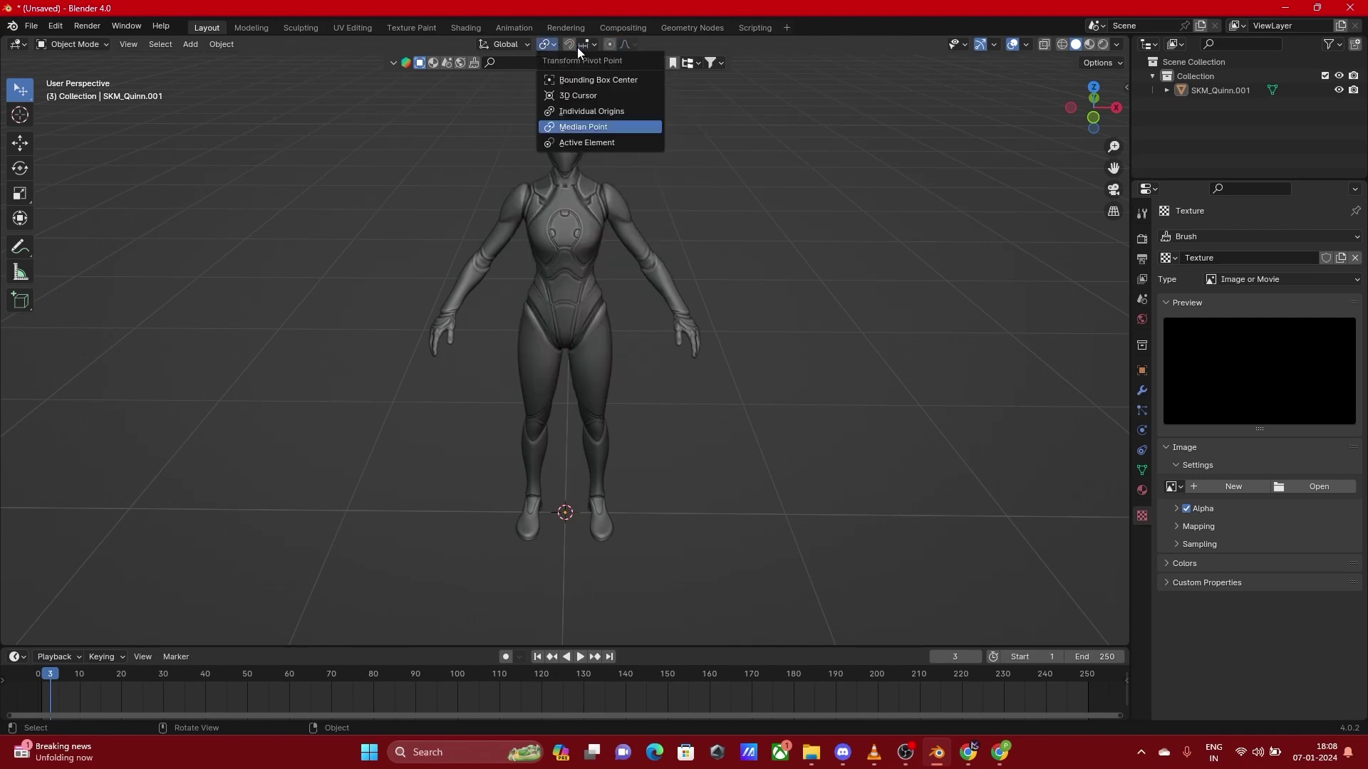
{"action": "left_click", "coordinate": [560, 134]}
{"action": "left_click", "coordinate": [564, 121]}
{"action": "left_click", "coordinate": [562, 132]}
{"action": "left_click", "coordinate": [554, 147]}
{"action": "left_click", "coordinate": [560, 175]}
{"action": "left_click", "coordinate": [563, 161]}
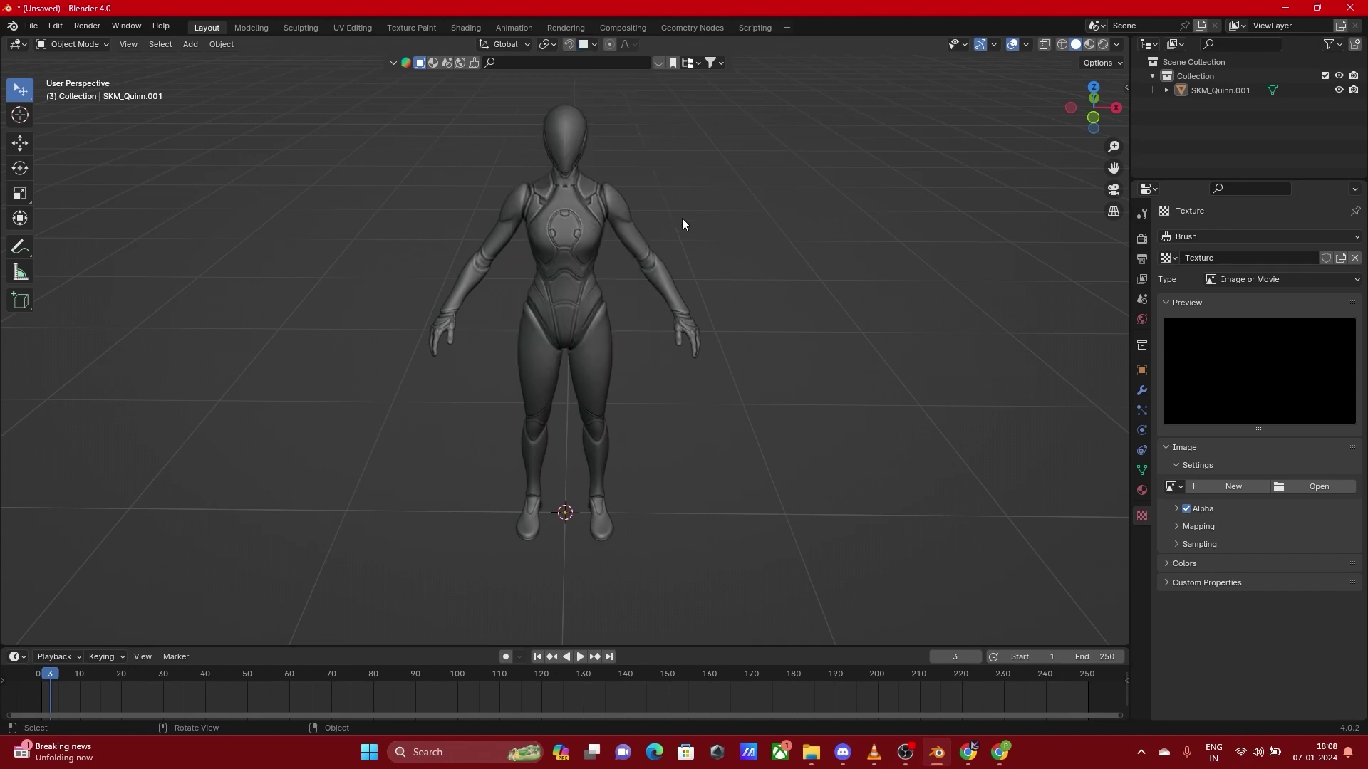
Add a cube, scale it down, raise it about 1.3 m along Z and offset it along X beside the mannequin
{"action": "key", "text": "shift+a"}
{"action": "mouse_move", "coordinate": [728, 217]}
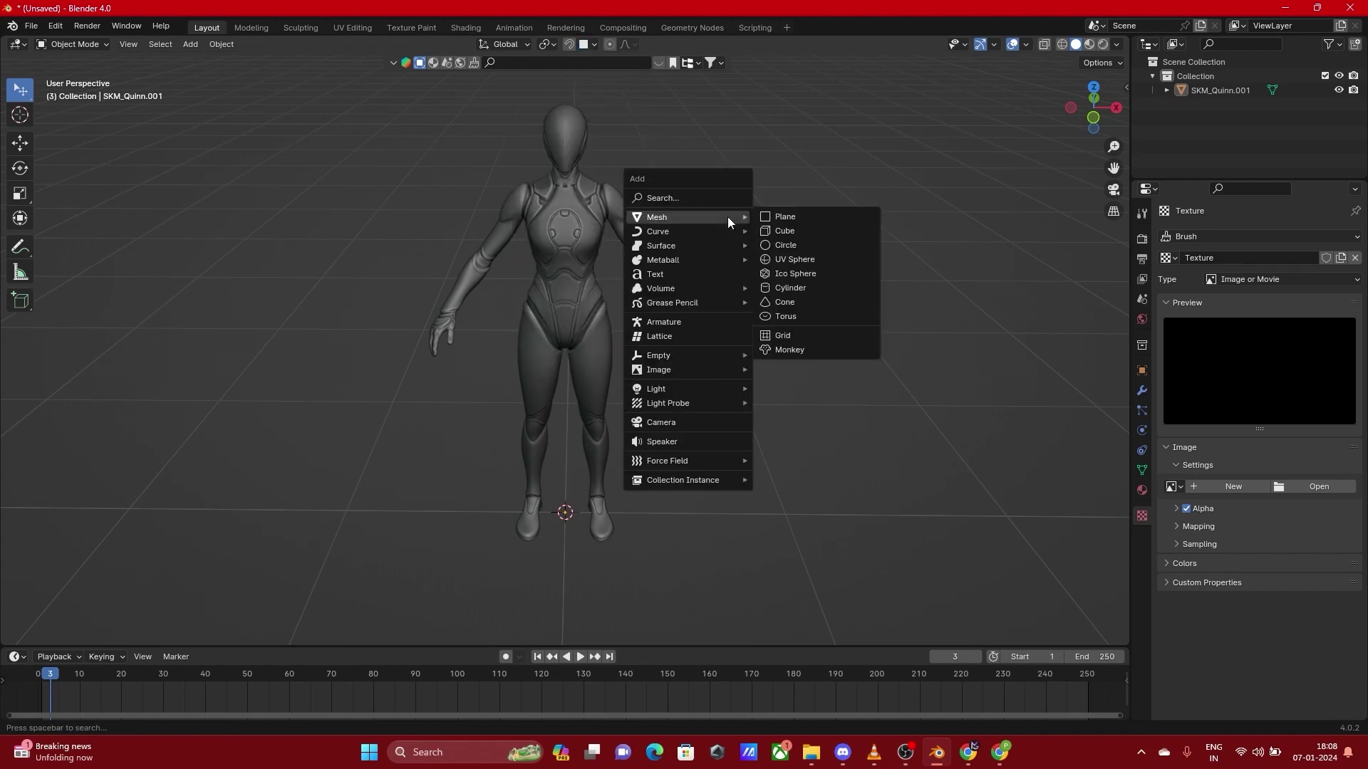
{"action": "left_click", "coordinate": [780, 225]}
{"action": "key", "text": "s"}
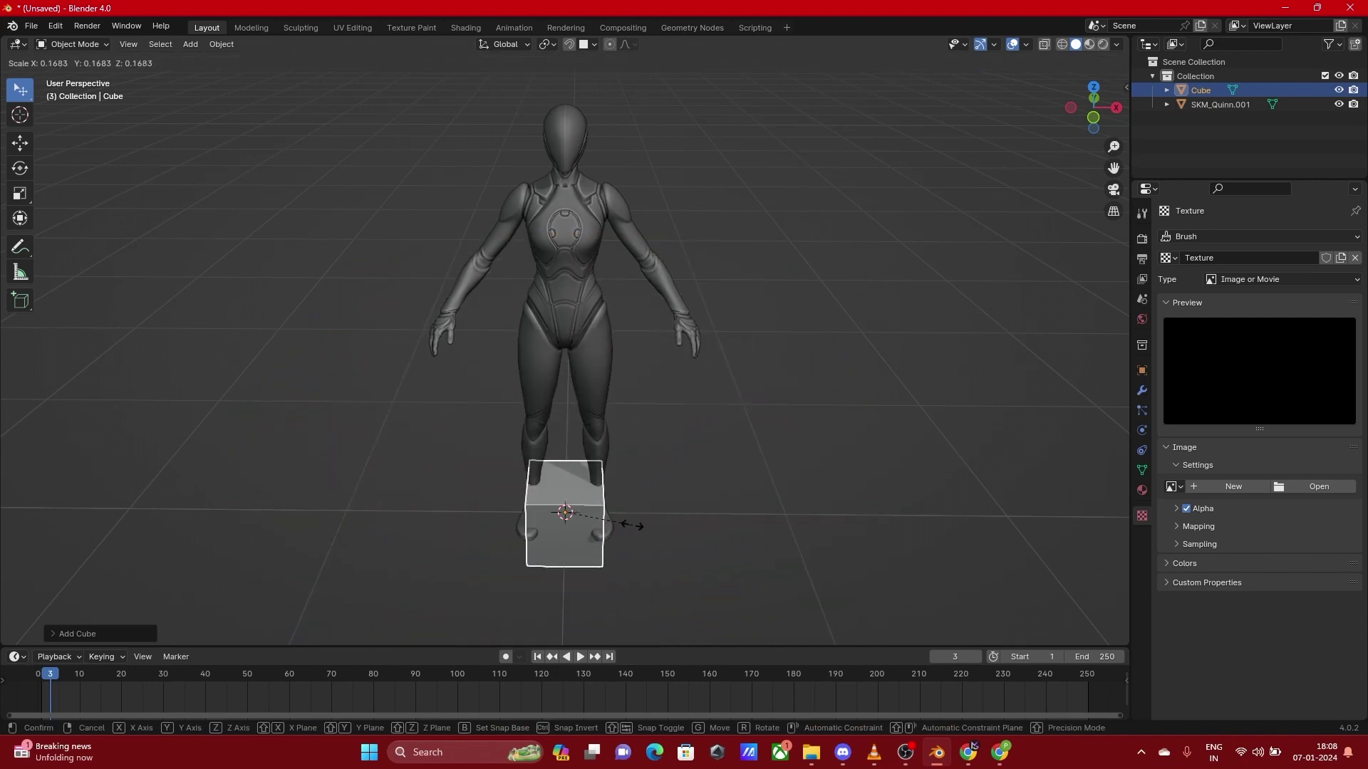
{"action": "key", "text": "g"}
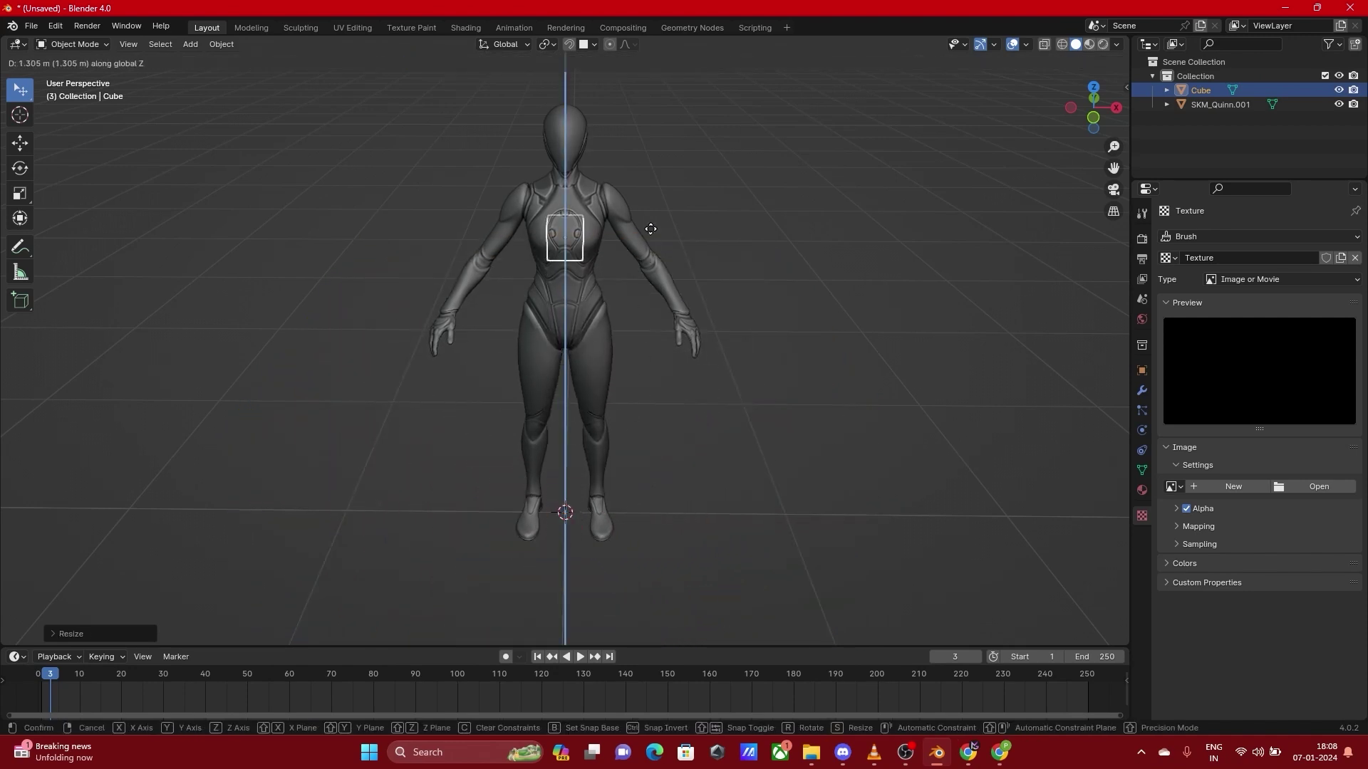
{"action": "key", "text": "x"}
{"action": "left_click", "coordinate": [822, 191]}
Select the mannequin in a closer view of its upper body and the small cube
{"action": "scroll", "coordinate": [626, 289], "scroll_direction": "up", "scroll_amount": 4}
{"action": "middle_click_drag", "start_coordinate": [625, 289], "coordinate": [616, 344]}
{"action": "left_click", "coordinate": [617, 344]}
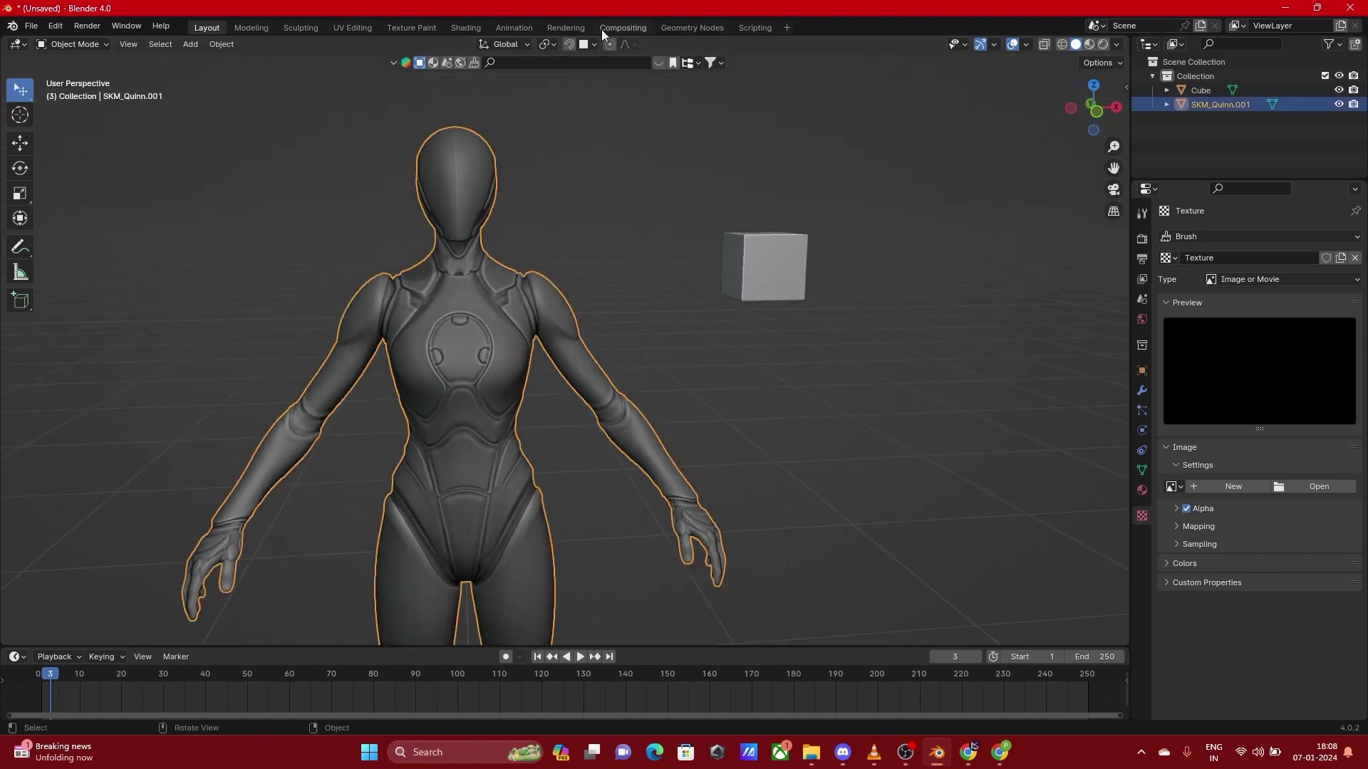
Set the snap target to Vertex, enable snapping, and move the cube closer to the mannequin's shoulder
{"action": "left_click", "coordinate": [583, 45]}
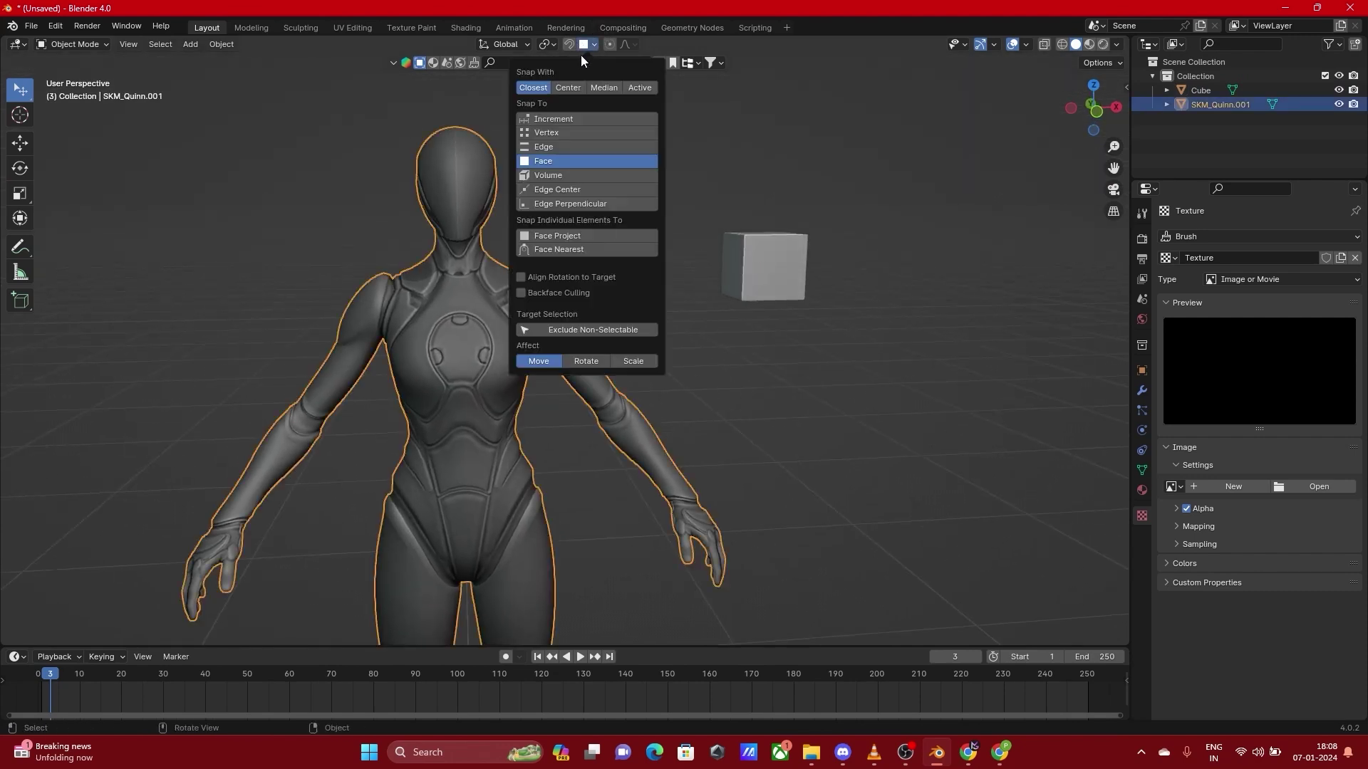
{"action": "left_click", "coordinate": [558, 132]}
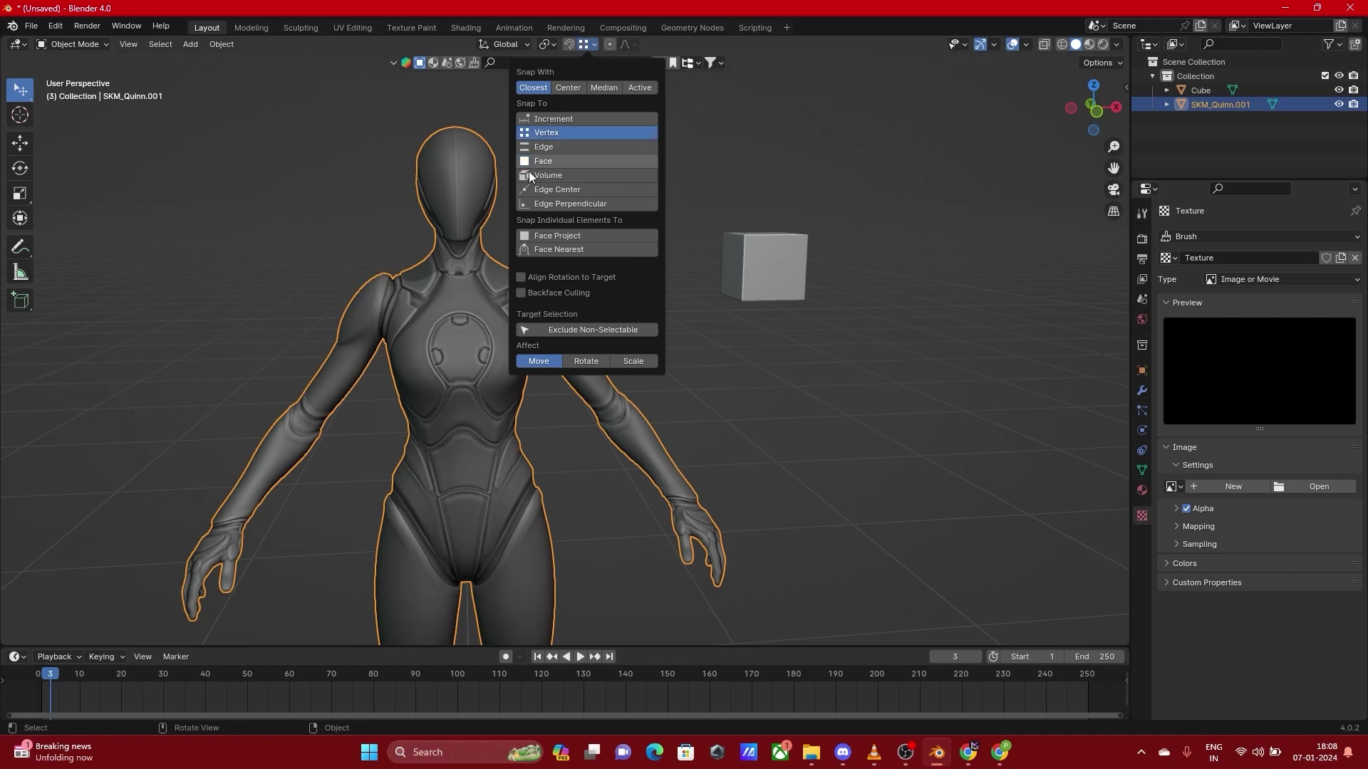
{"action": "left_click", "coordinate": [569, 44]}
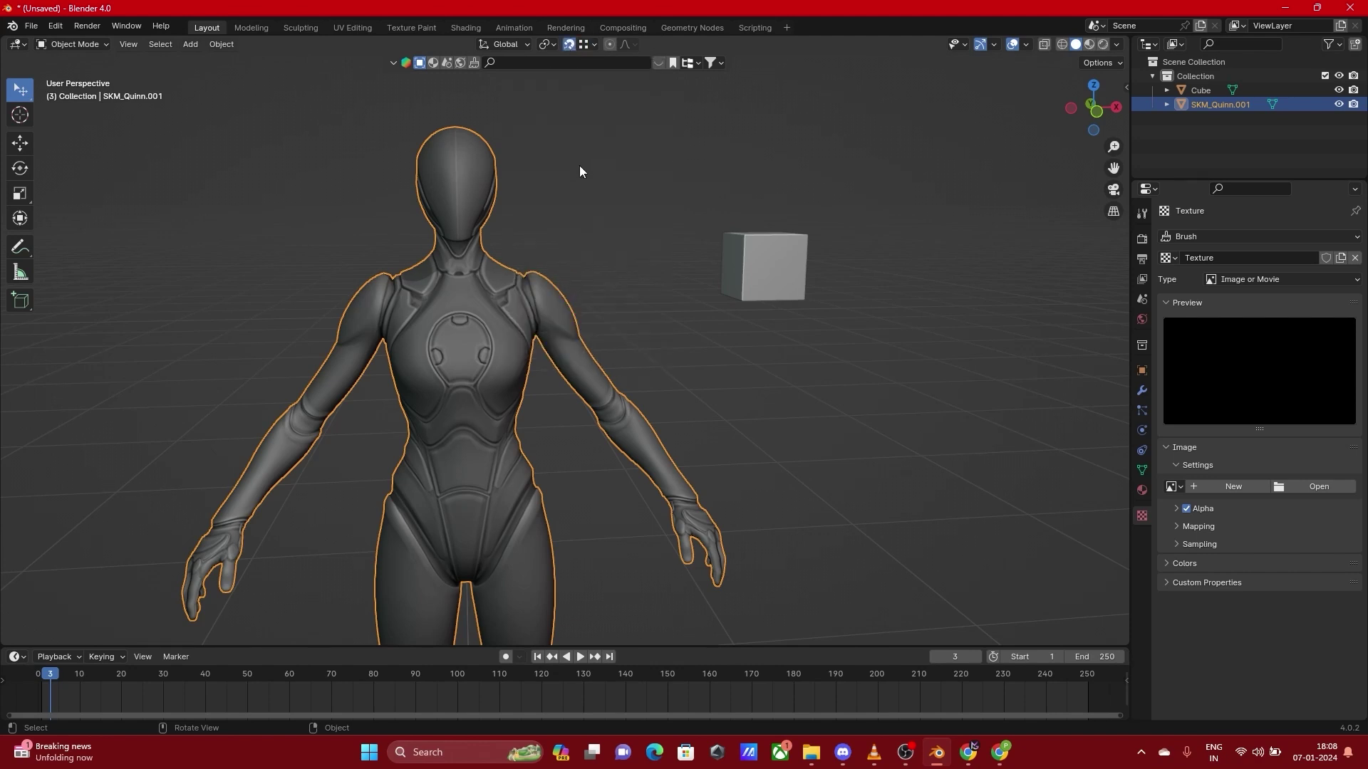
{"action": "left_click", "coordinate": [770, 282]}
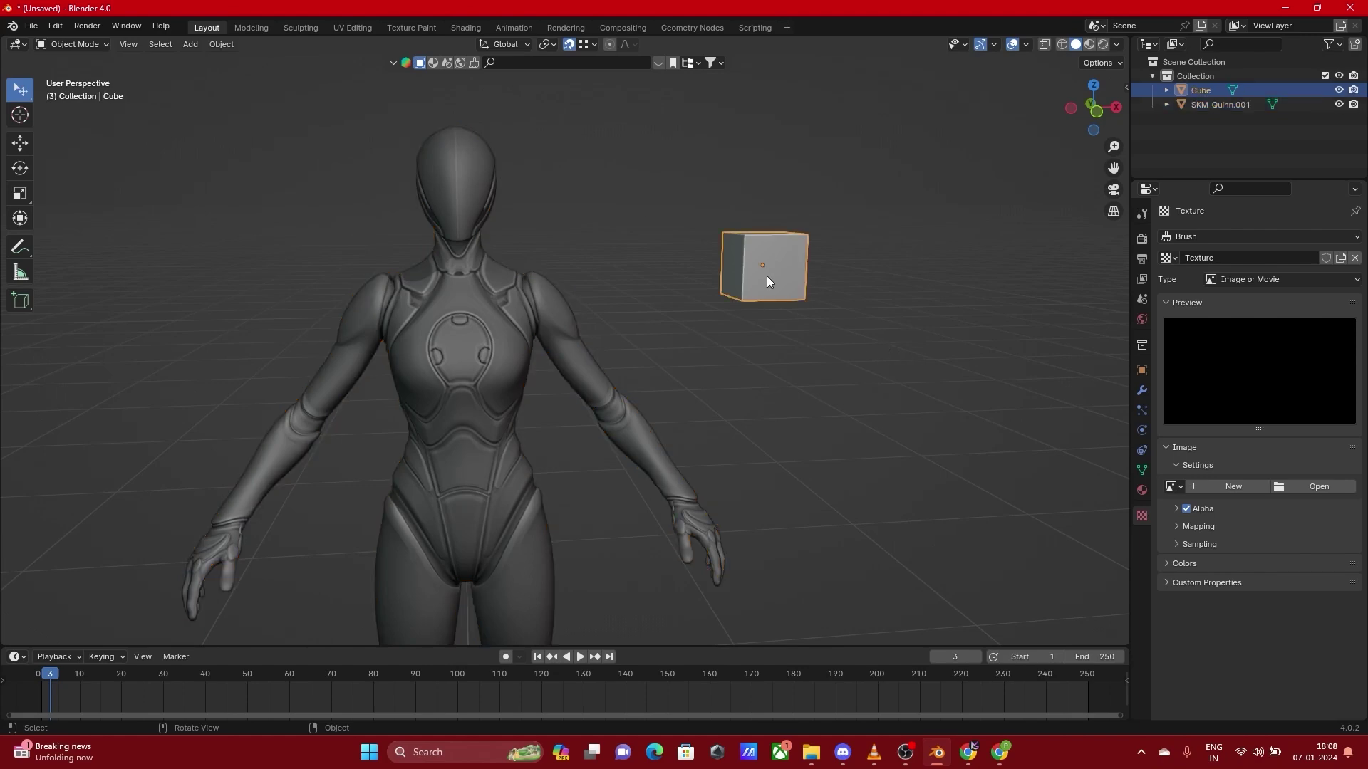
{"action": "scroll", "coordinate": [498, 296], "scroll_direction": "up", "scroll_amount": 3}
{"action": "middle_click_drag", "start_coordinate": [477, 268], "coordinate": [528, 400]}
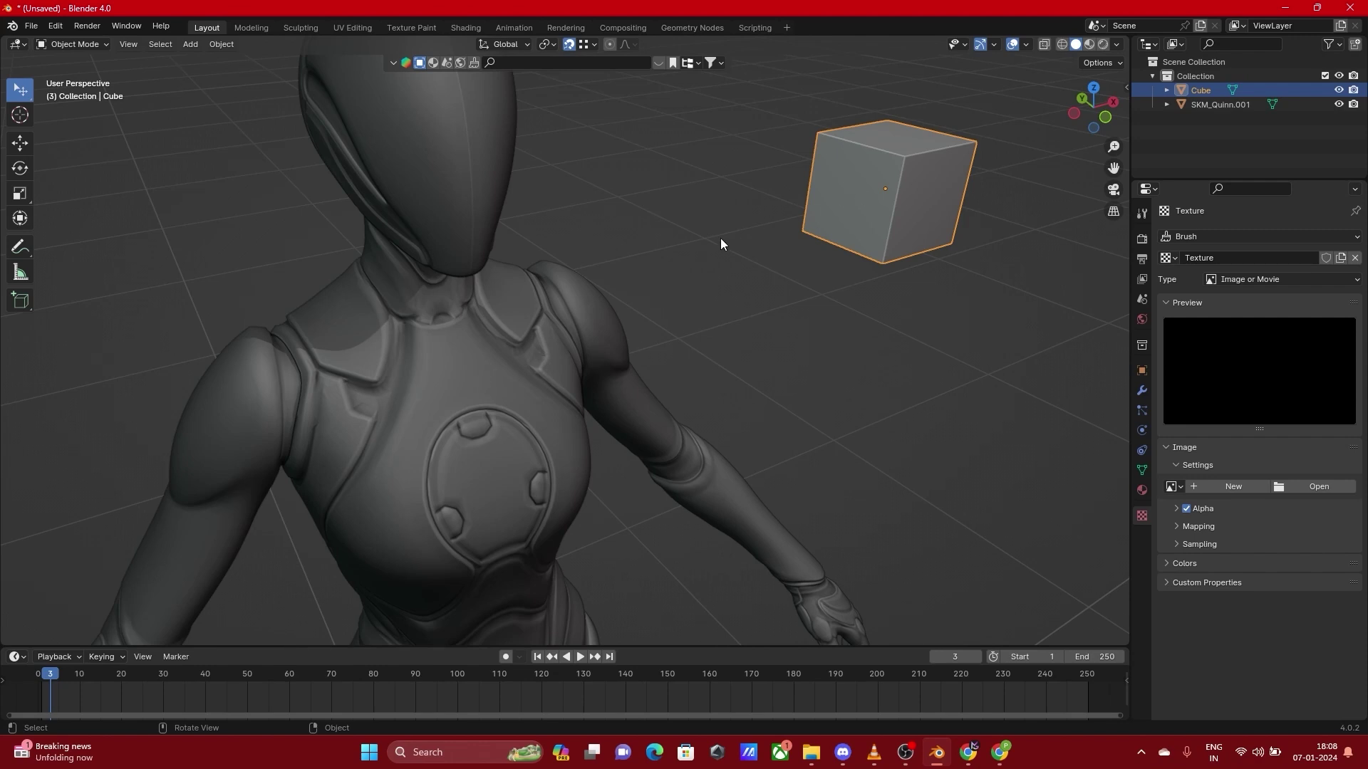
{"action": "left_click_drag", "start_coordinate": [896, 181], "coordinate": [705, 366]}
Change the snap target to Edge, move the cube slightly, and set the snap target to Face
{"action": "left_click", "coordinate": [584, 45]}
{"action": "left_click", "coordinate": [575, 148]}
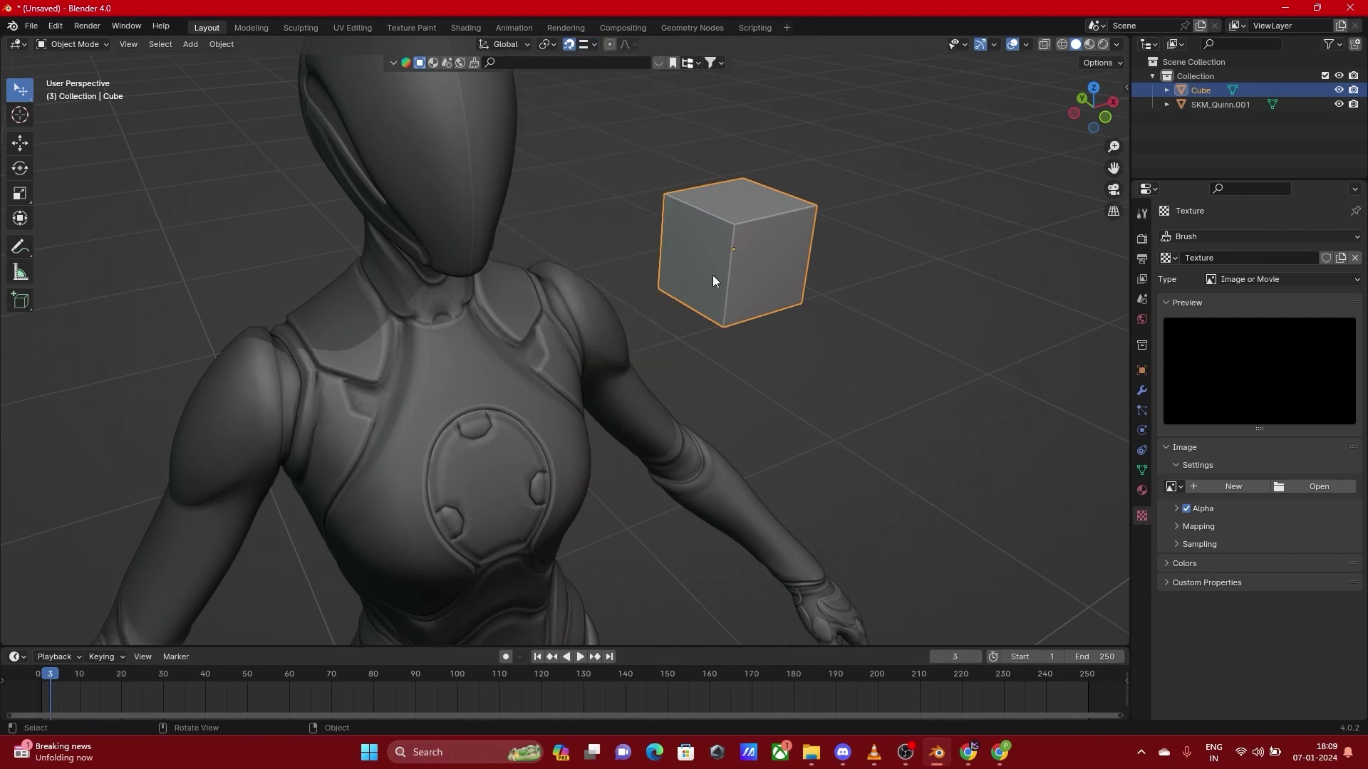
{"action": "mouse_move", "coordinate": [761, 248]}
{"action": "left_mouse_down"}
{"action": "mouse_move", "coordinate": [787, 279]}
{"action": "mouse_move", "coordinate": [721, 257]}
{"action": "mouse_move", "coordinate": [574, 314]}
{"action": "mouse_move", "coordinate": [677, 339]}
{"action": "mouse_move", "coordinate": [772, 399]}
{"action": "mouse_move", "coordinate": [765, 322]}
{"action": "mouse_move", "coordinate": [798, 238]}
{"action": "mouse_move", "coordinate": [591, 321]}
{"action": "mouse_move", "coordinate": [734, 427]}
{"action": "mouse_move", "coordinate": [669, 513]}
{"action": "mouse_move", "coordinate": [396, 442]}
{"action": "mouse_move", "coordinate": [327, 522]}
{"action": "mouse_move", "coordinate": [281, 452]}
{"action": "mouse_move", "coordinate": [391, 361]}
{"action": "mouse_move", "coordinate": [563, 313]}
{"action": "mouse_move", "coordinate": [634, 335]}
{"action": "mouse_move", "coordinate": [809, 500]}
{"action": "mouse_move", "coordinate": [739, 425]}
{"action": "mouse_move", "coordinate": [698, 423]}
{"action": "mouse_move", "coordinate": [744, 267]}
{"action": "left_mouse_up"}
{"action": "left_click", "coordinate": [585, 47]}
{"action": "left_click", "coordinate": [590, 167]}
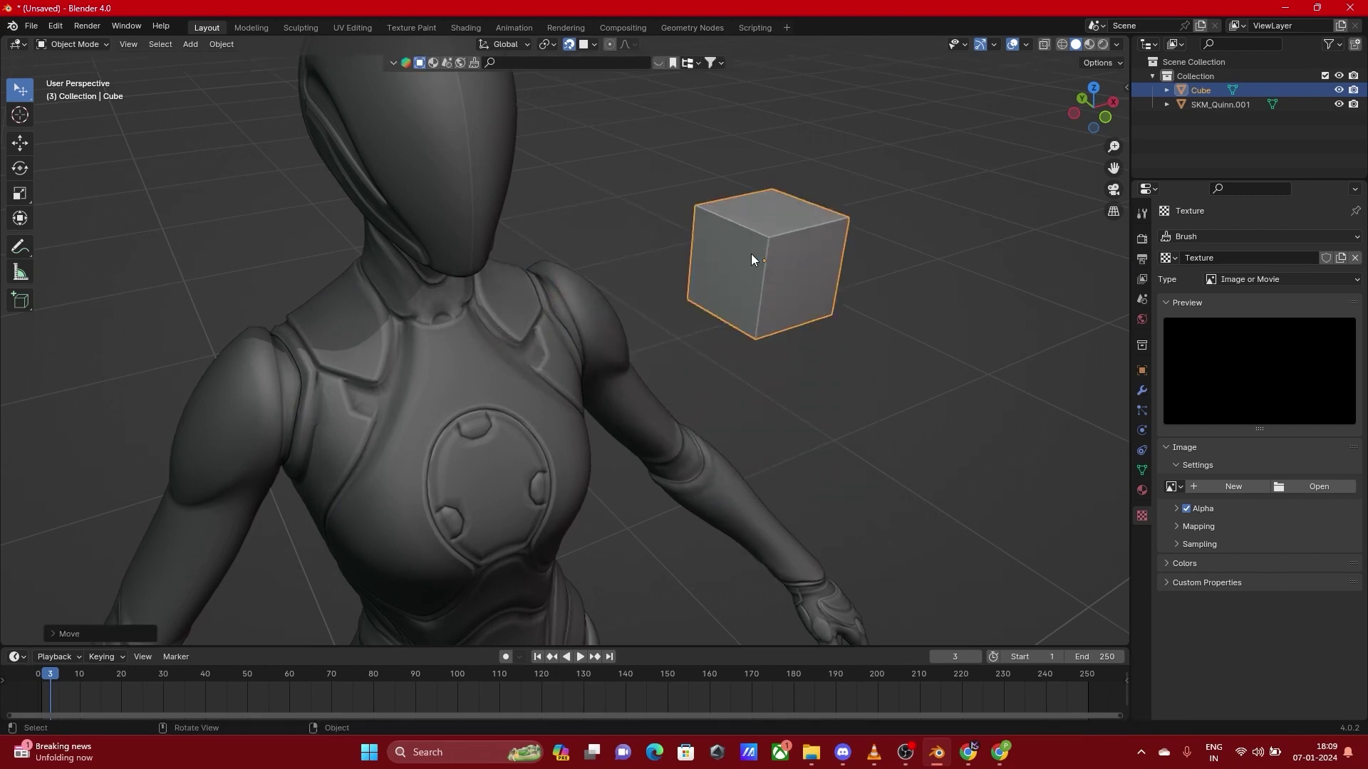
Look through the viewport overlay and viewport shading options, and deselect the cube
{"action": "left_click", "coordinate": [1025, 45]}
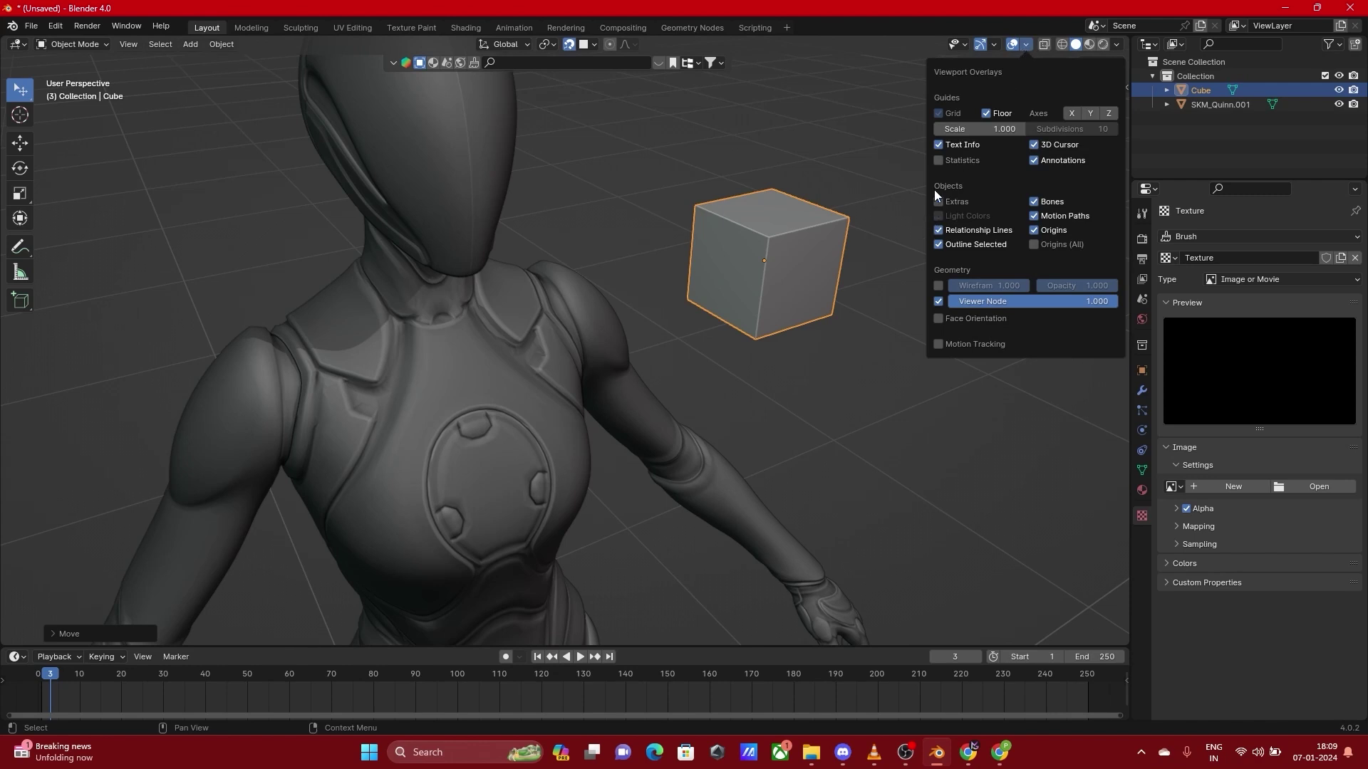
{"action": "left_click", "coordinate": [1116, 44]}
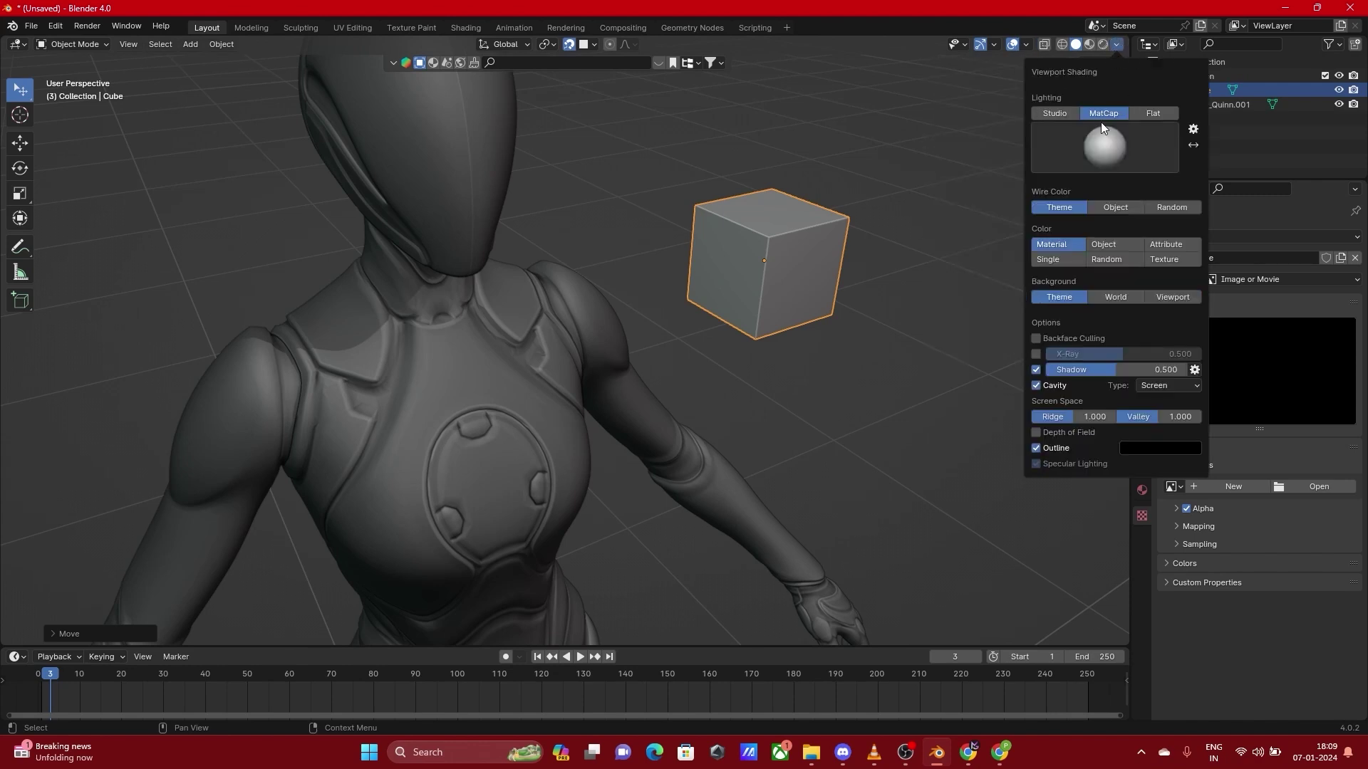
{"action": "left_click", "coordinate": [1027, 45]}
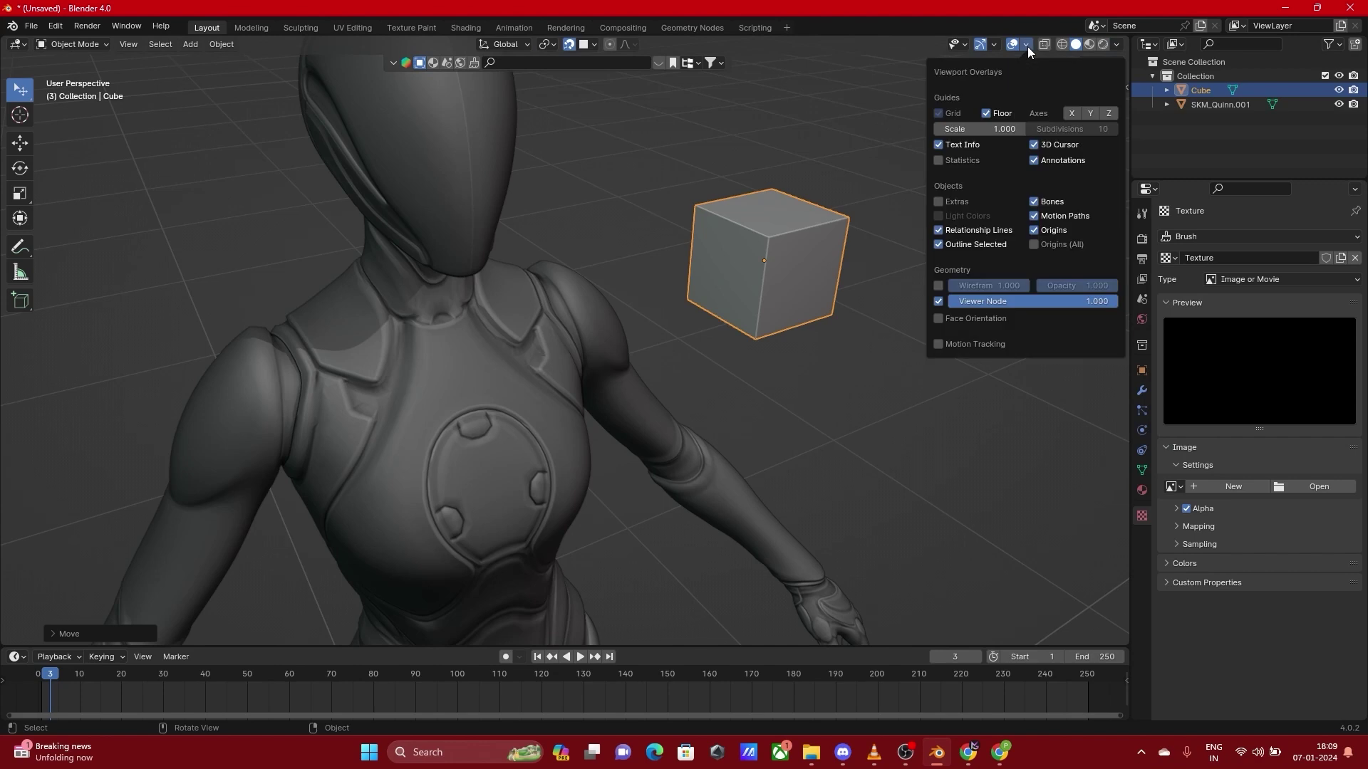
{"action": "left_click", "coordinate": [953, 255]}
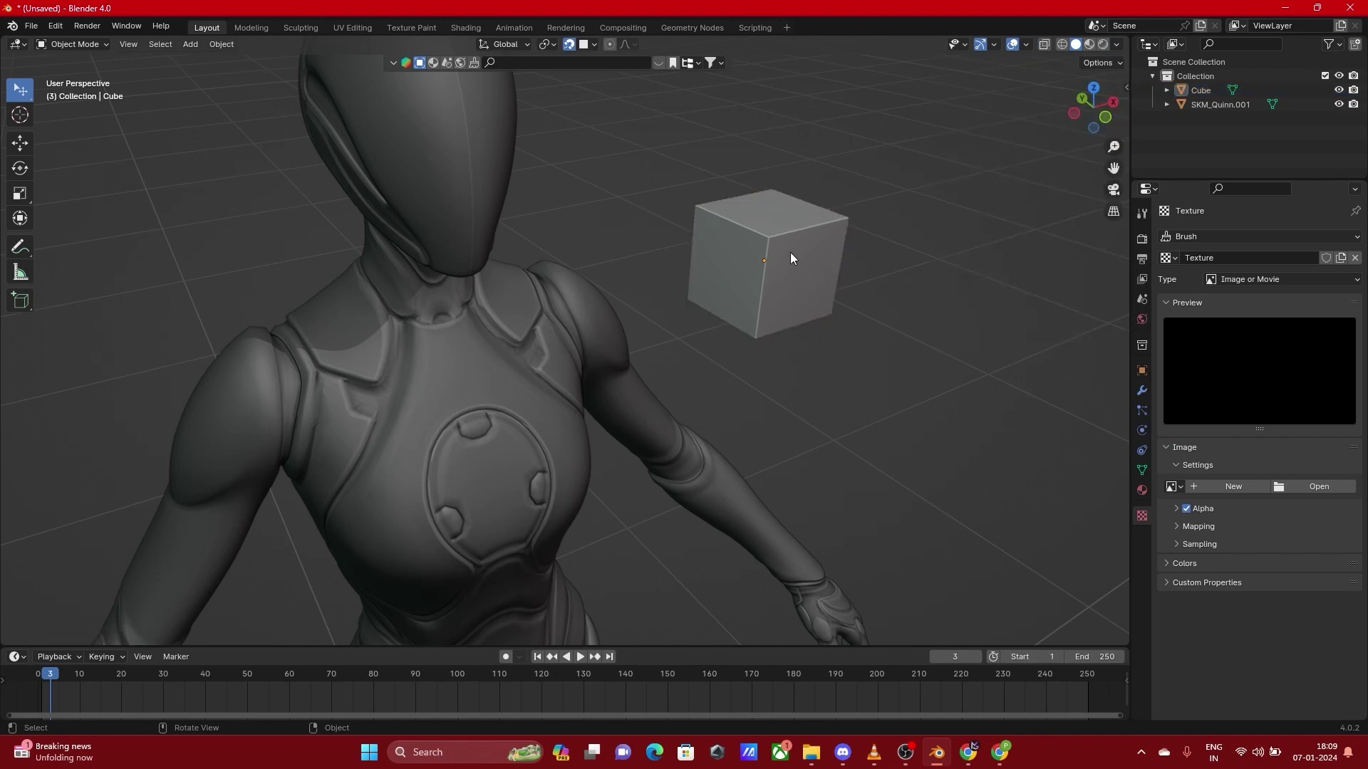
Delete the cube beside the mannequin
{"action": "scroll", "coordinate": [791, 259], "scroll_direction": "down", "scroll_amount": 8}
{"action": "middle_click_drag", "start_coordinate": [501, 384], "coordinate": [616, 435]}
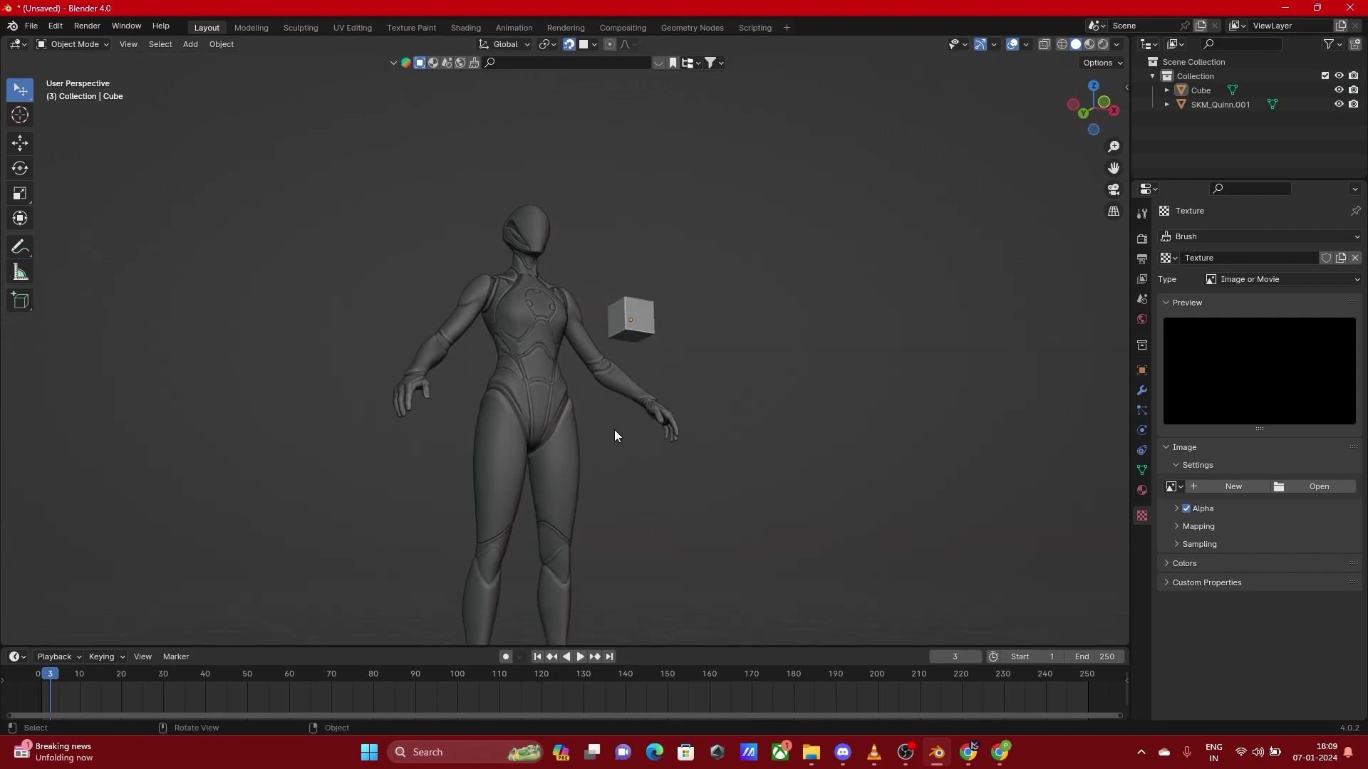
{"action": "scroll", "coordinate": [611, 247], "scroll_direction": "up", "scroll_amount": 5}
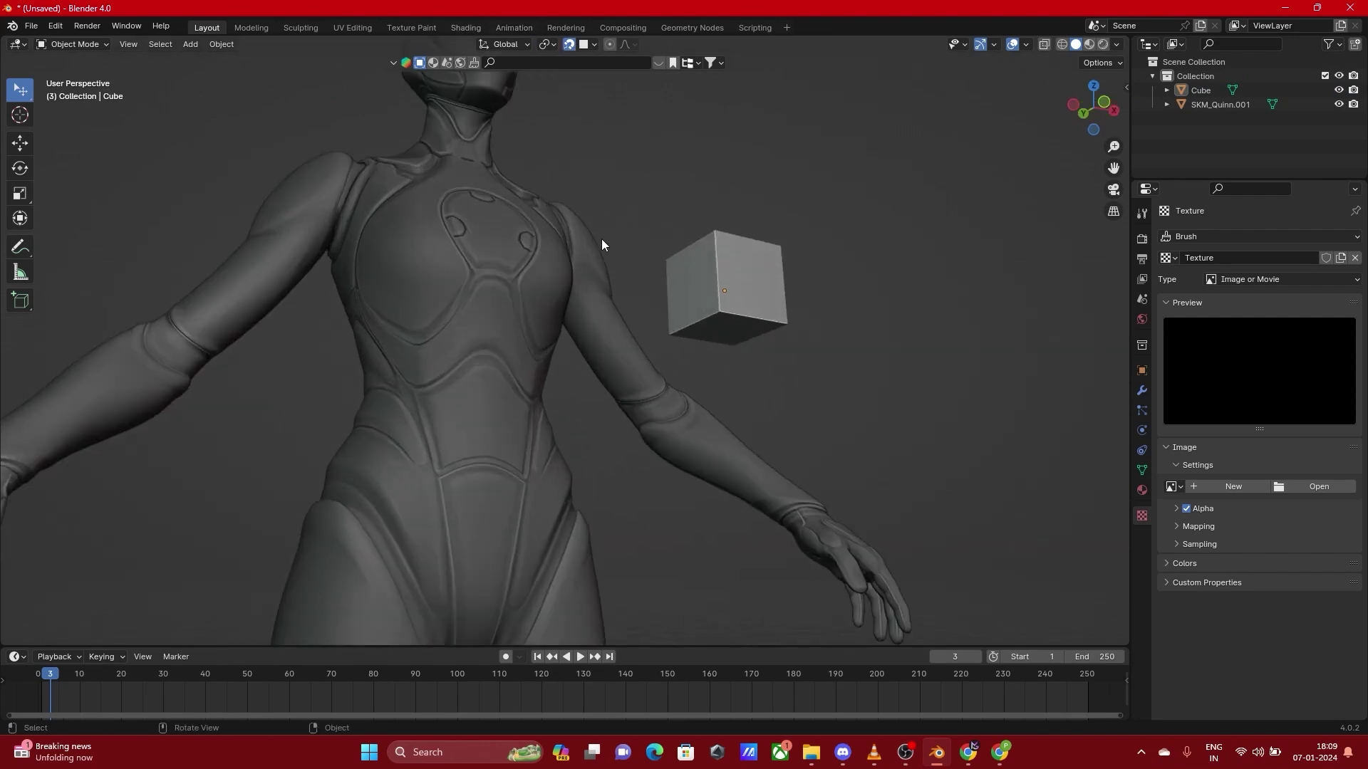
{"action": "left_click", "coordinate": [711, 302]}
{"action": "key", "text": "x"}
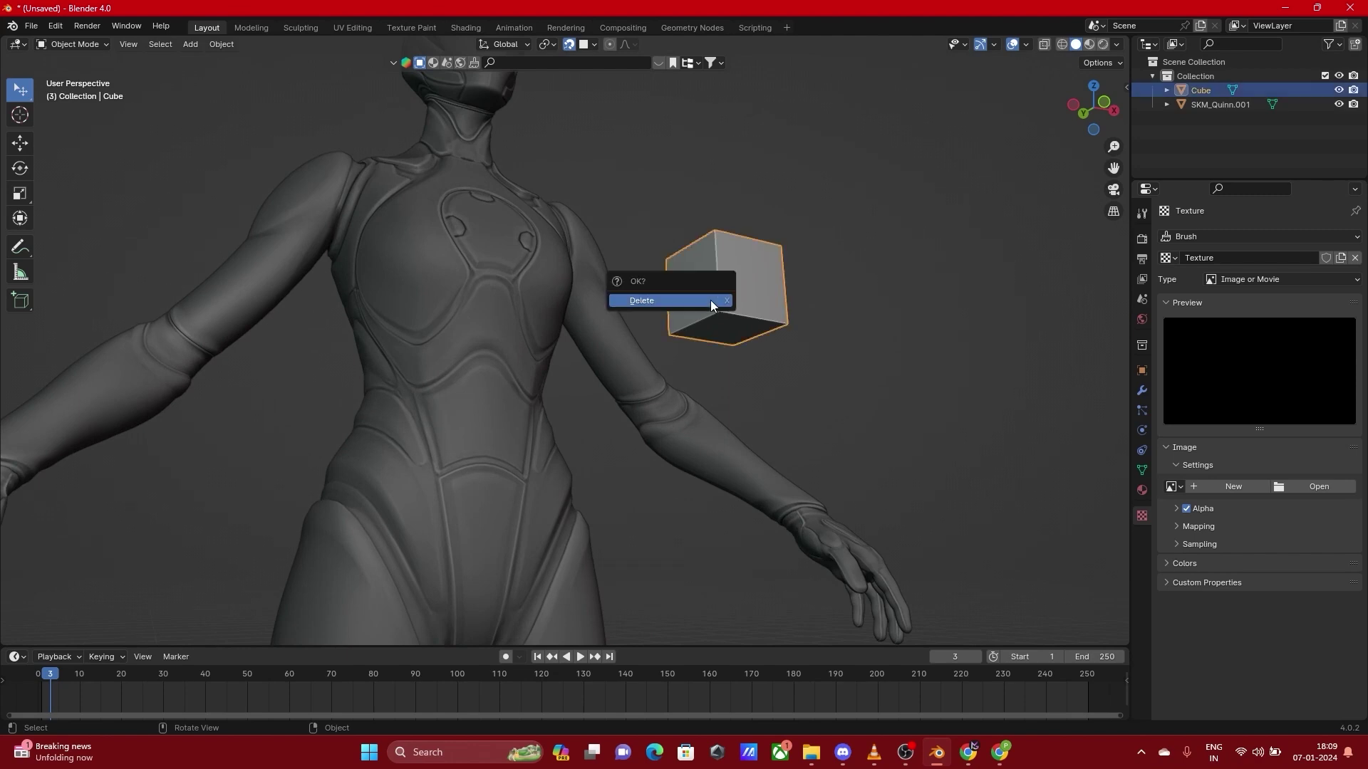
{"action": "left_click", "coordinate": [711, 301]}
Turn off snapping, enable proportional editing for Object Mode, and open its falloff options
{"action": "left_click", "coordinate": [569, 44]}
{"action": "left_click", "coordinate": [611, 44]}
{"action": "left_click", "coordinate": [623, 45]}
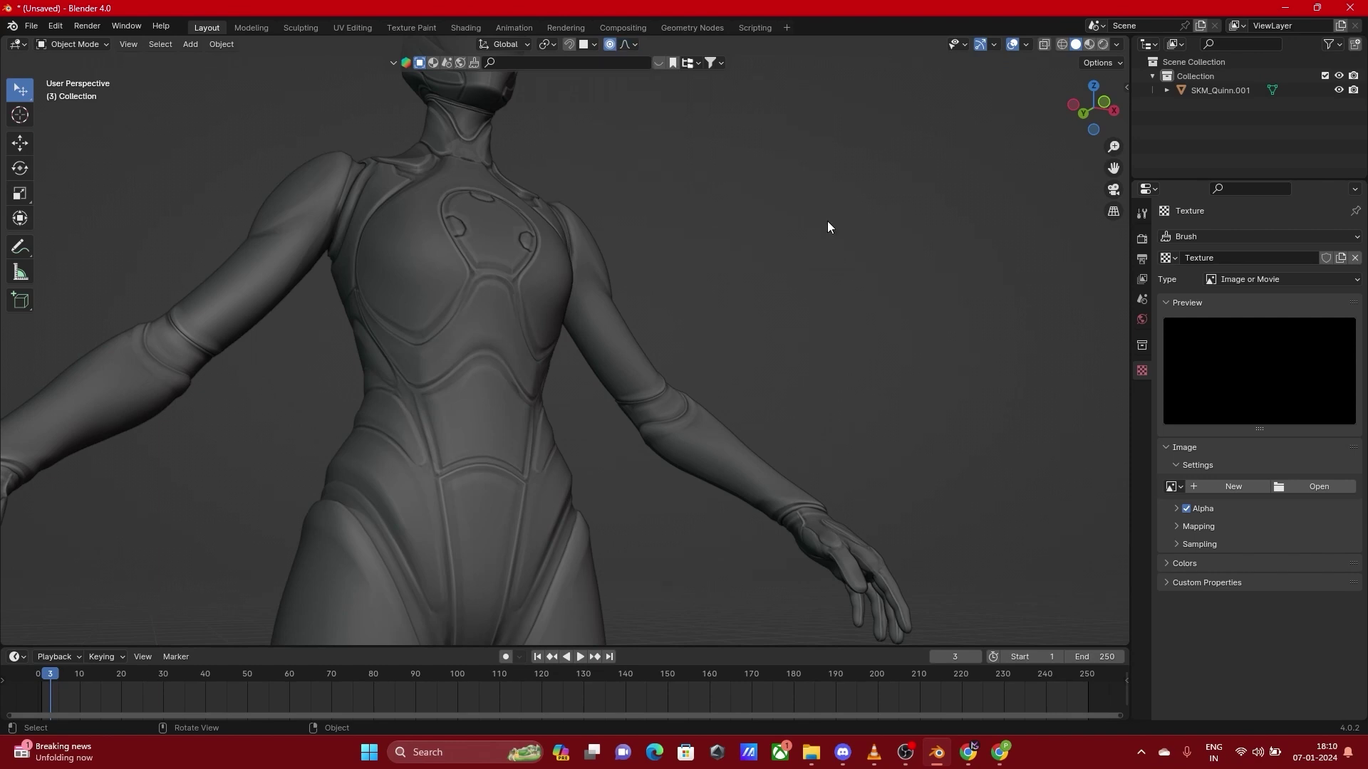
Enter Edit Mode on the mannequin and select a single vertex on the shoulder beside the chest
{"action": "middle_click_drag", "start_coordinate": [751, 226], "coordinate": [595, 237]}
{"action": "scroll", "coordinate": [497, 392], "scroll_direction": "up", "scroll_amount": 5}
{"action": "left_click", "coordinate": [497, 212]}
{"action": "key", "text": "Tab"}
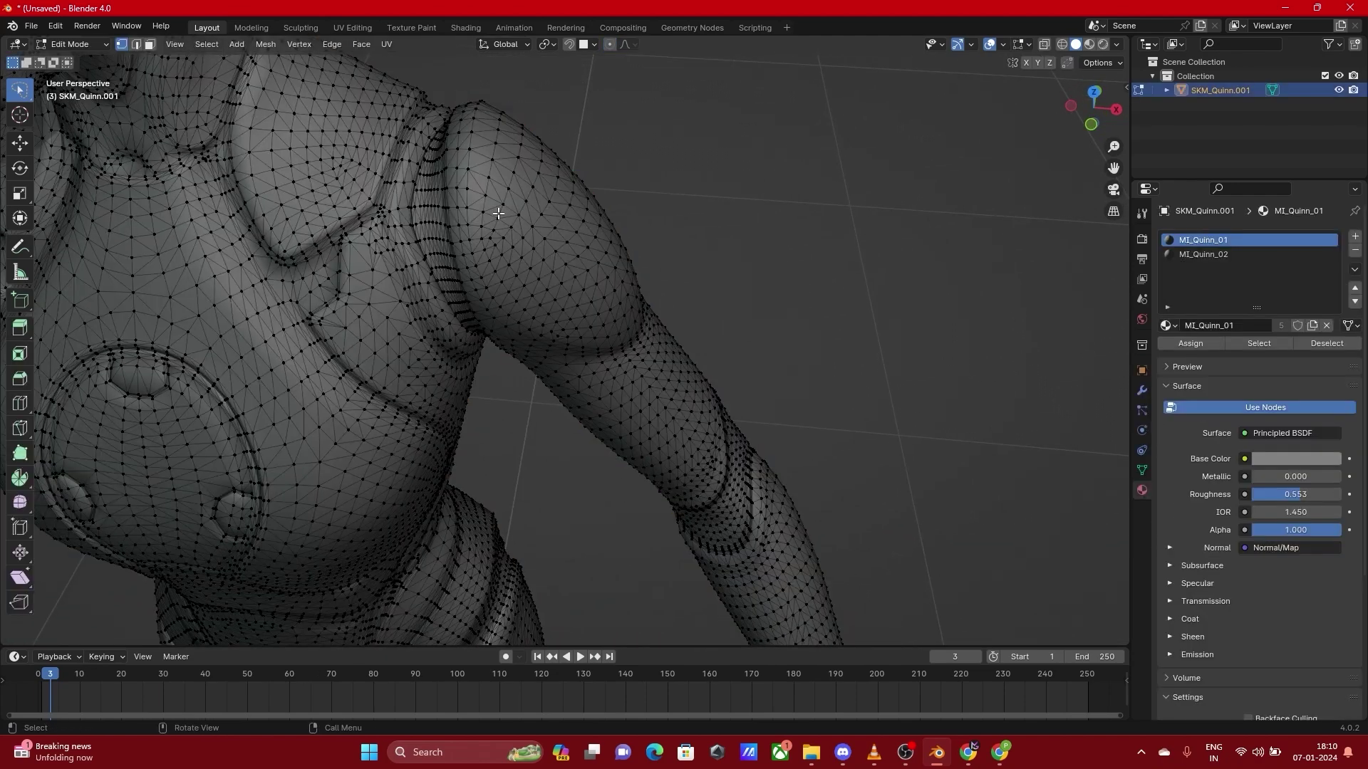
{"action": "left_click", "coordinate": [548, 200]}
{"action": "middle_click_drag", "start_coordinate": [681, 185], "coordinate": [679, 314], "text": "shift"}
Try pulling the shoulder vertex outward without proportional editing, and undo the move
{"action": "key", "text": "g"}
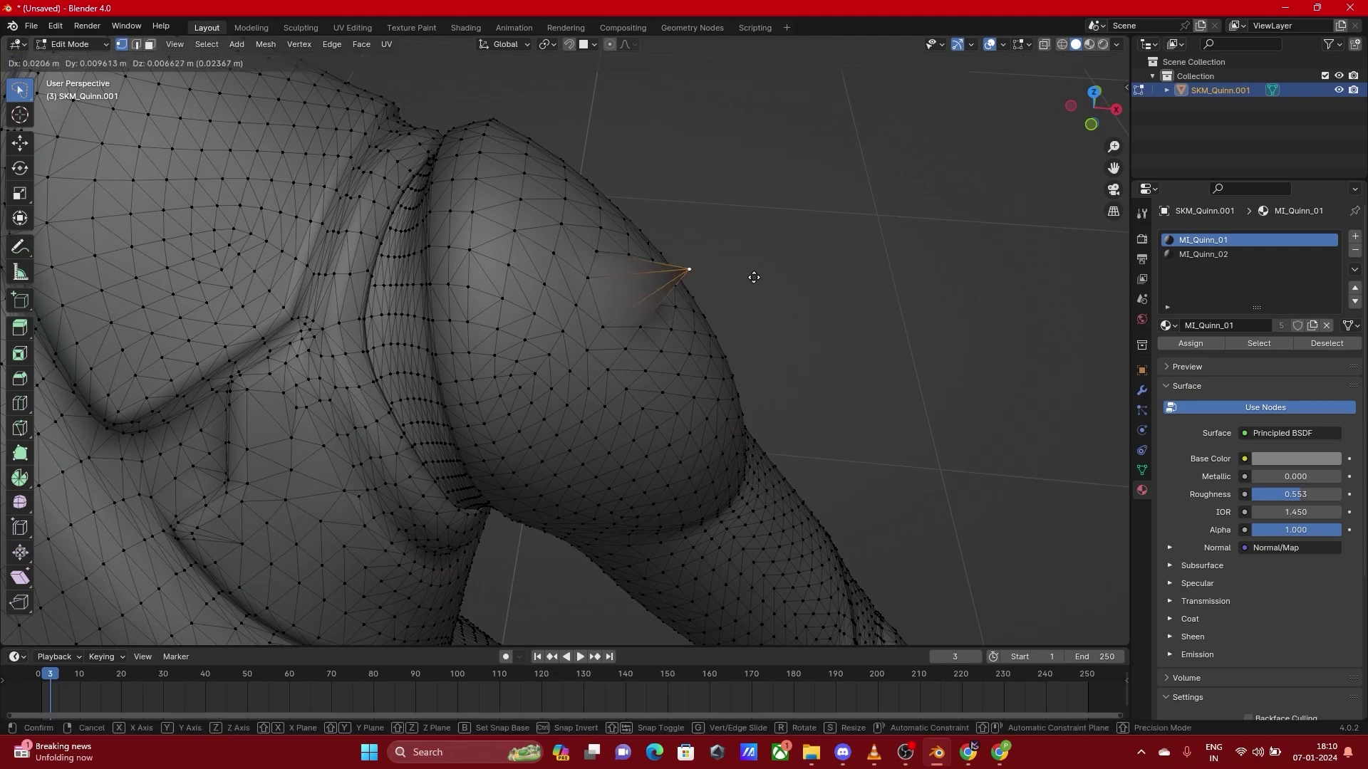
{"action": "left_click", "coordinate": [827, 241]}
{"action": "left_click", "coordinate": [877, 290]}
{"action": "middle_click_drag", "start_coordinate": [877, 290], "coordinate": [736, 299]}
{"action": "key", "text": "ctrl+z"}
{"action": "key", "text": "ctrl+z"}
{"action": "key", "text": "ctrl+z"}
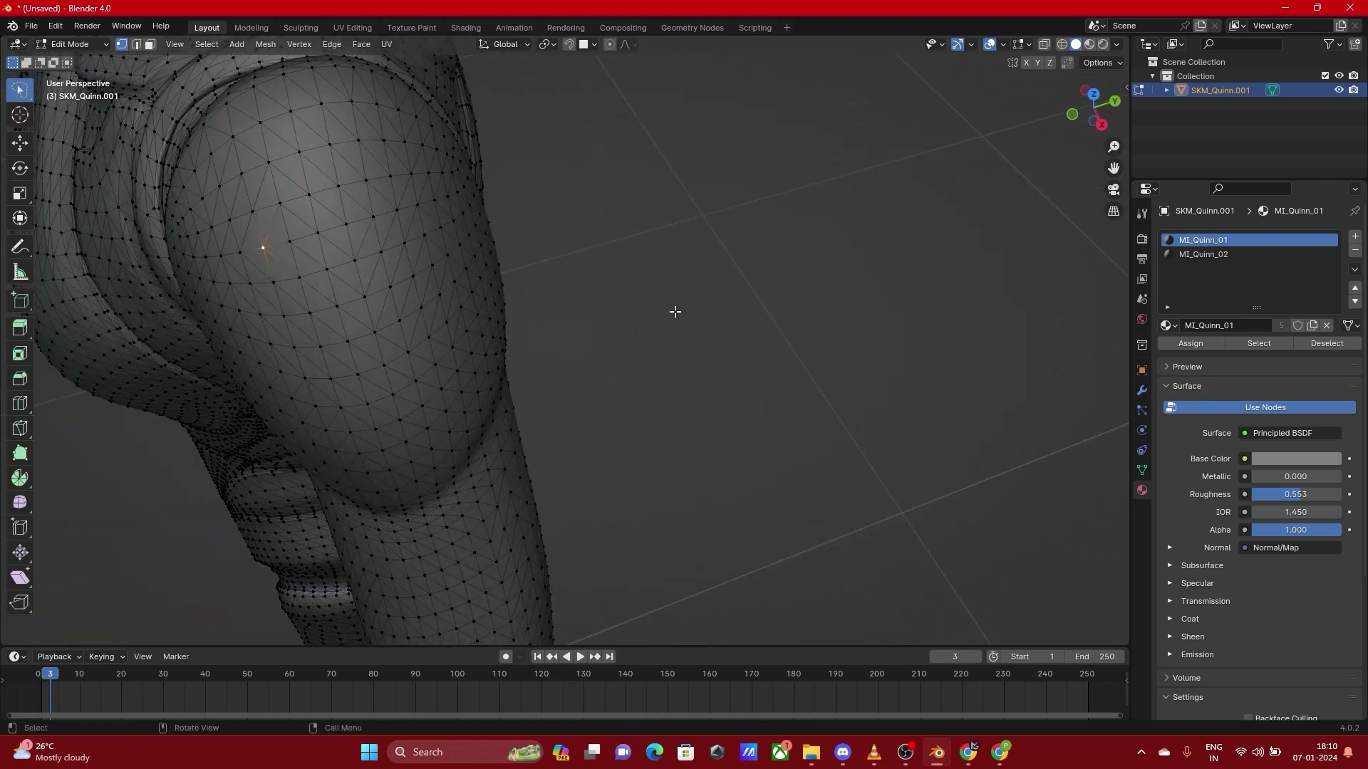
Enable proportional editing in Edit Mode and look through its falloff options, keeping Smooth
{"action": "middle_click_drag", "start_coordinate": [626, 324], "coordinate": [708, 318]}
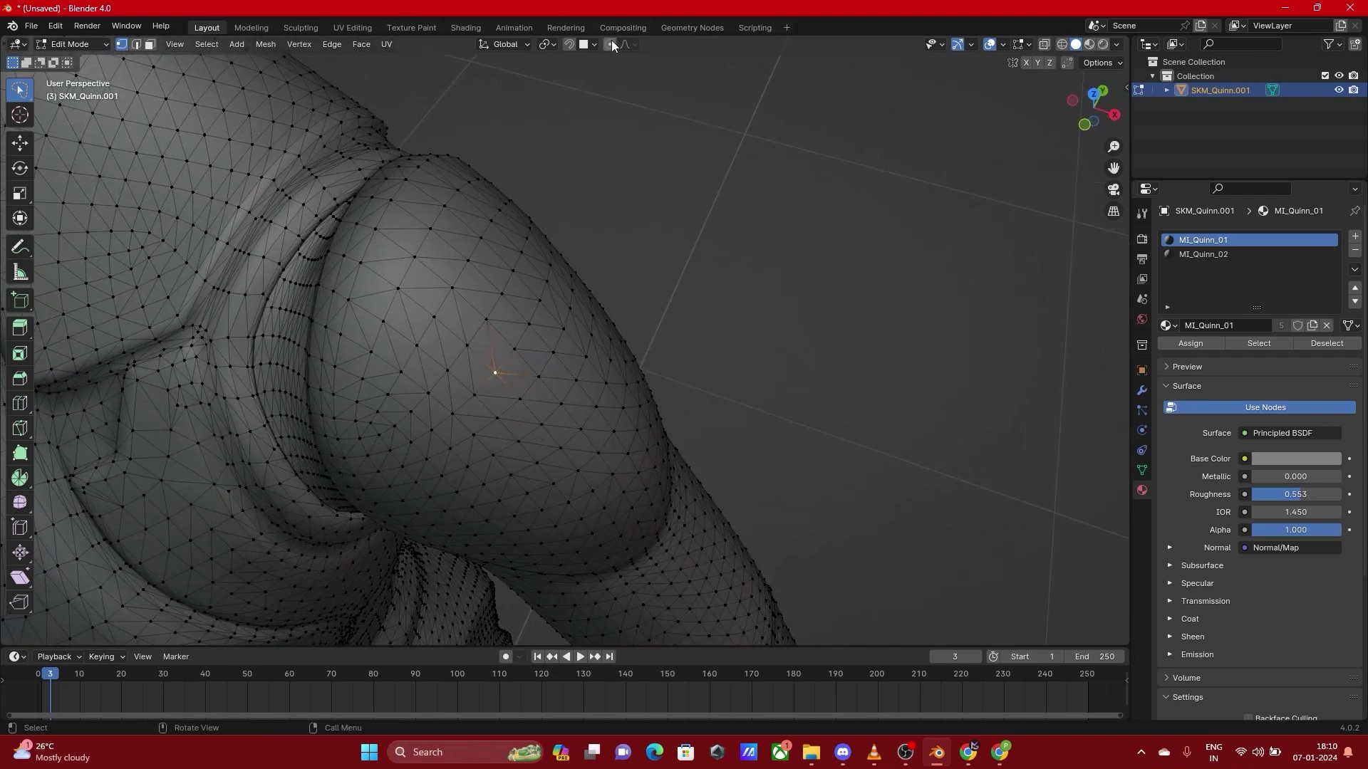
{"action": "left_click", "coordinate": [611, 45]}
{"action": "left_click", "coordinate": [625, 45]}
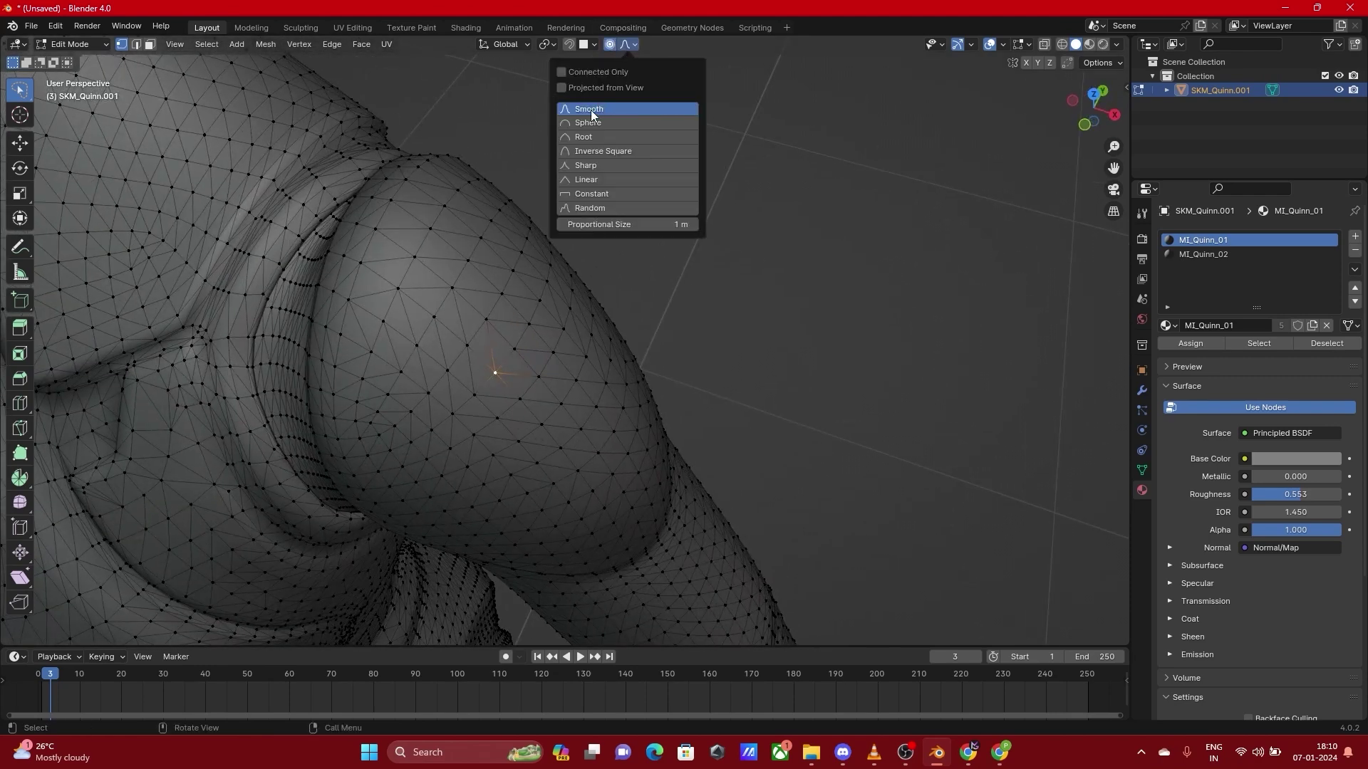
{"action": "middle_click_drag", "start_coordinate": [490, 373], "coordinate": [721, 235]}
{"action": "left_click", "coordinate": [633, 48]}
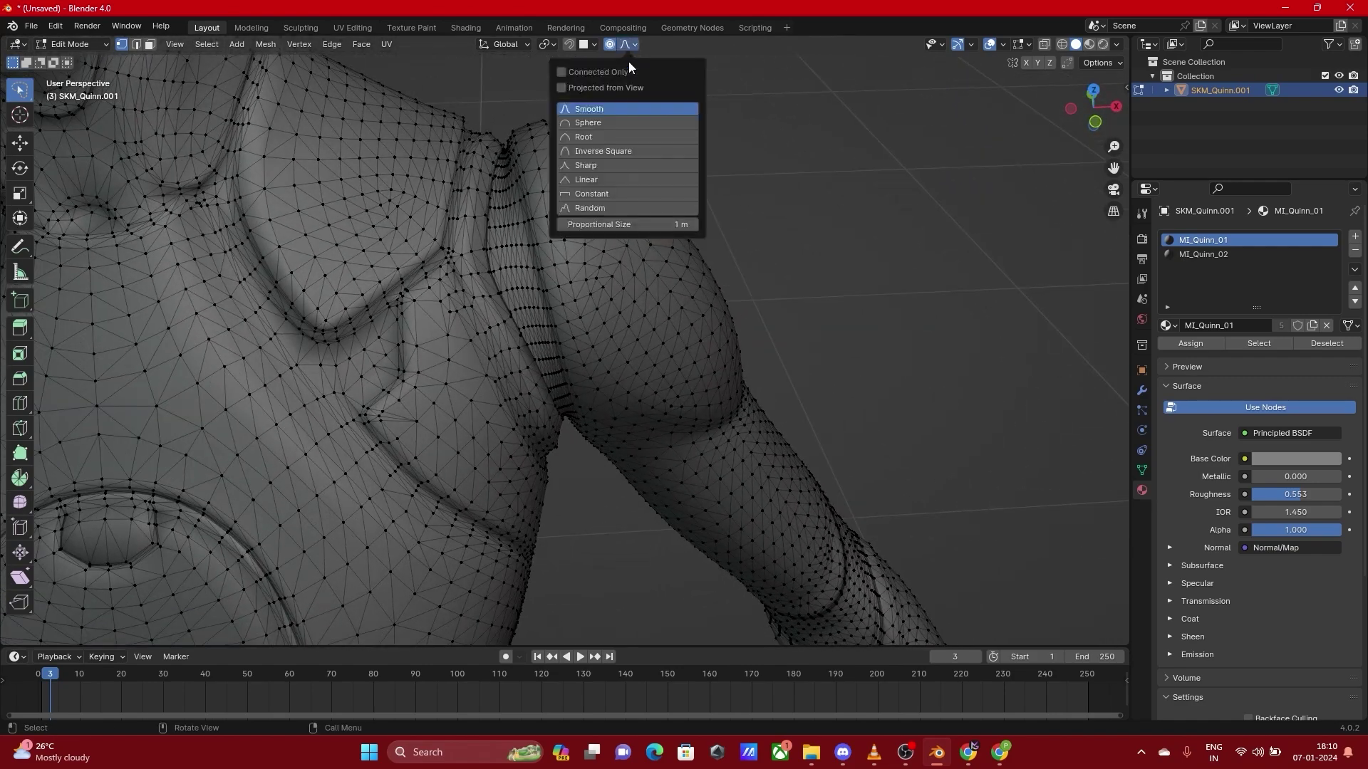
{"action": "left_click", "coordinate": [626, 45]}
{"action": "left_click", "coordinate": [630, 45]}
{"action": "left_click", "coordinate": [594, 44]}
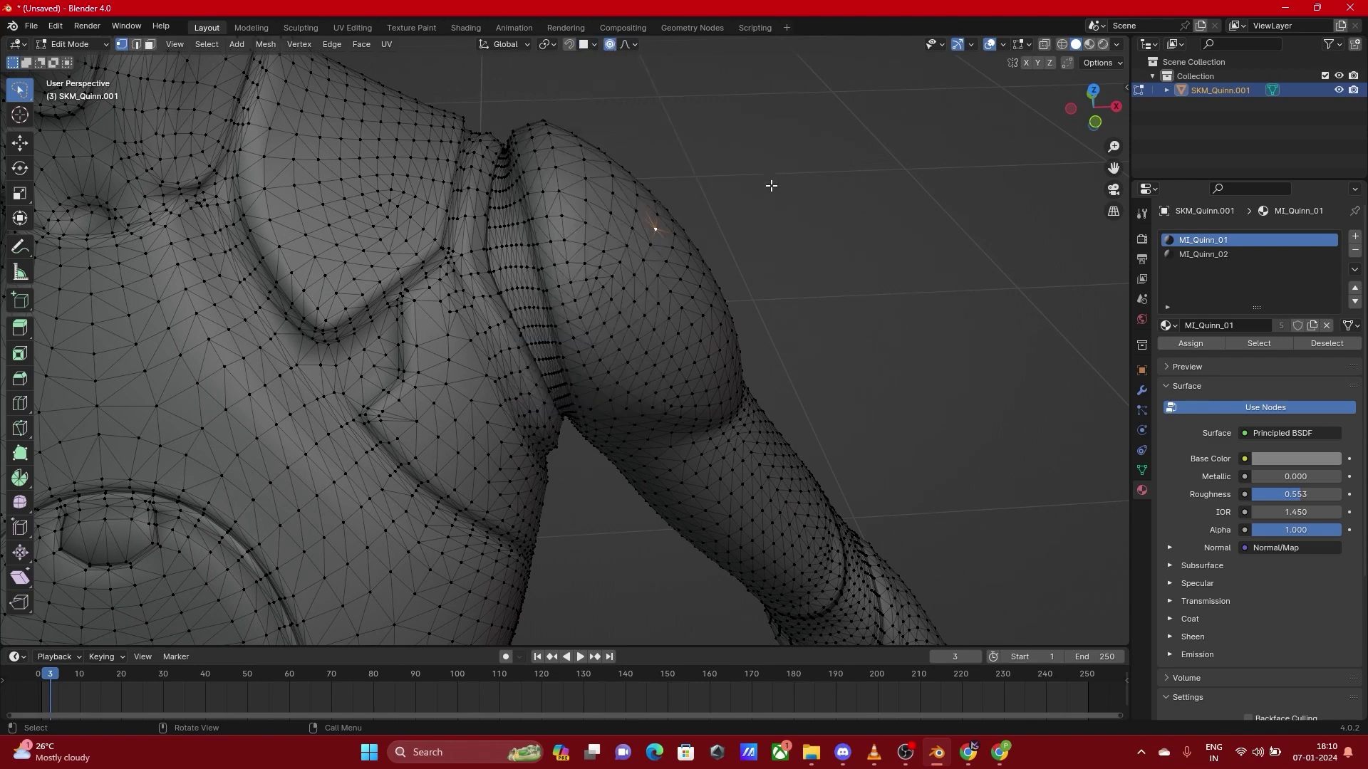
Try moving the shoulder vertex with Smooth proportional editing, varying the influence size between 1.1 m and about 0.01 m
{"action": "key", "text": "g"}
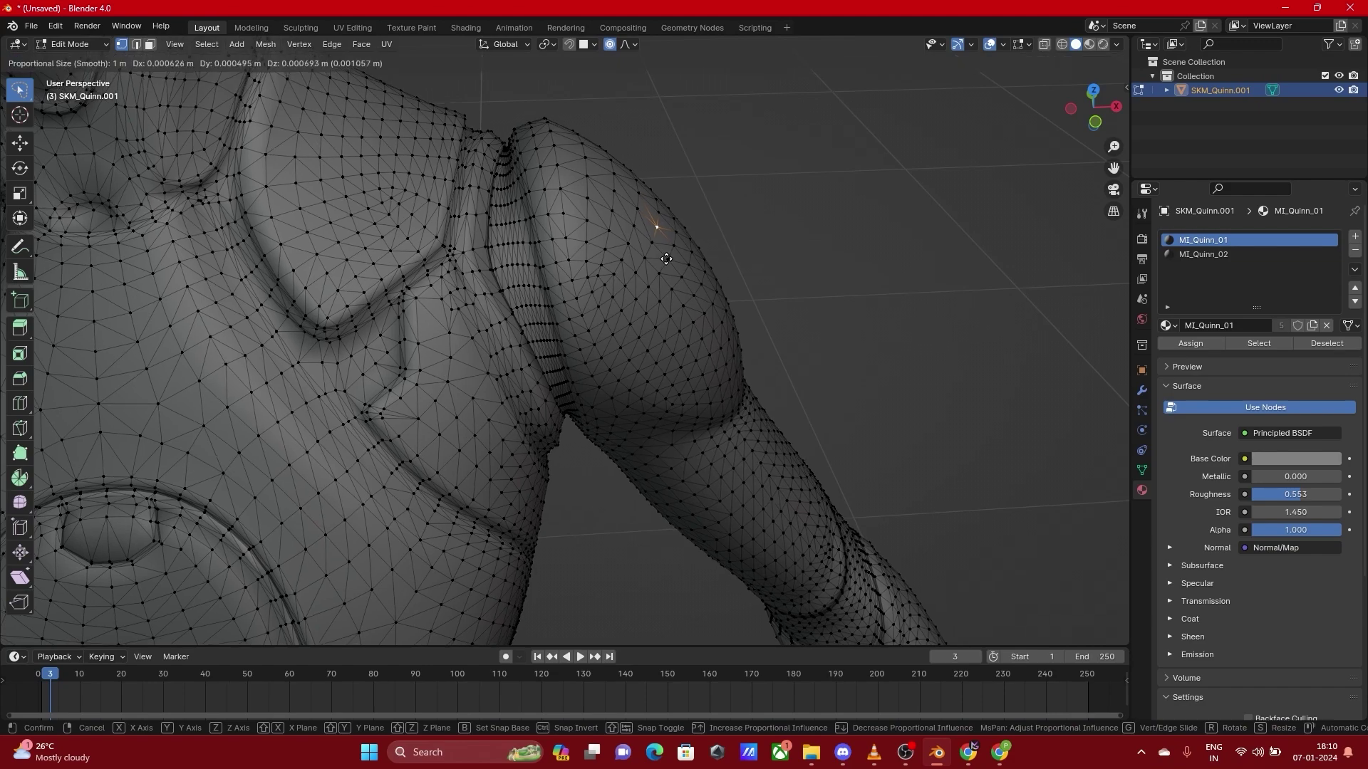
{"action": "scroll", "coordinate": [810, 203], "scroll_direction": "down", "scroll_amount": 10}
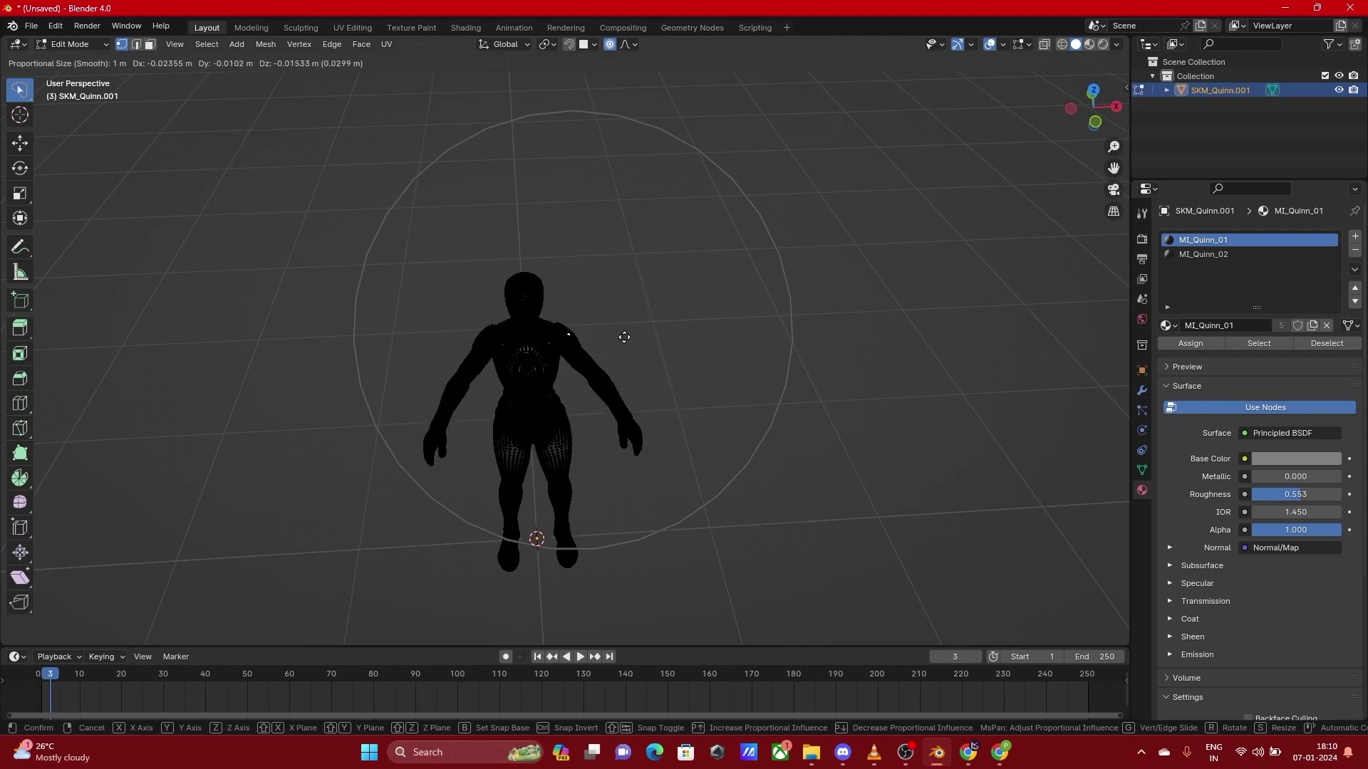
{"action": "scroll", "coordinate": [888, 329], "scroll_direction": "down", "scroll_amount": 1}
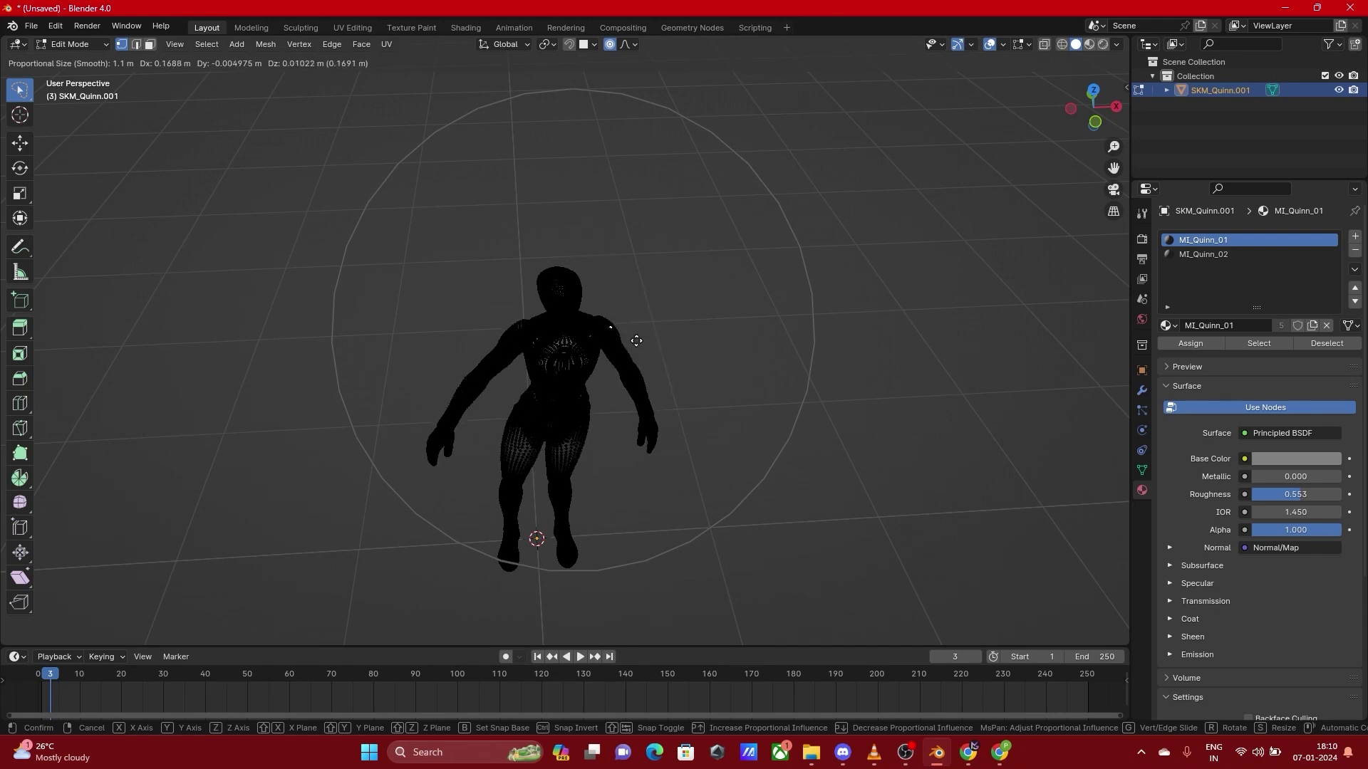
{"action": "scroll", "coordinate": [639, 327], "scroll_direction": "up", "scroll_amount": 7}
{"action": "scroll", "coordinate": [641, 330], "scroll_direction": "up", "scroll_amount": 6}
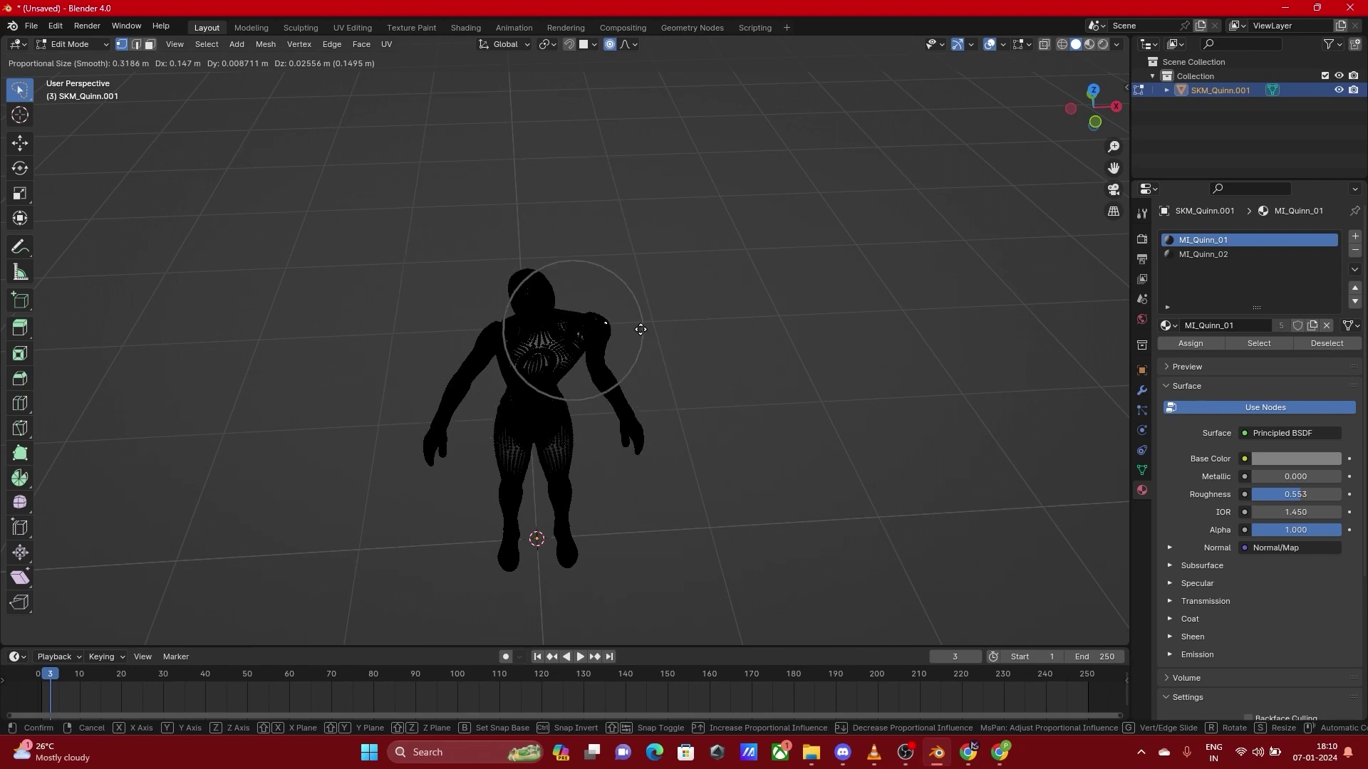
{"action": "scroll", "coordinate": [641, 329], "scroll_direction": "down", "scroll_amount": 12}
{"action": "scroll", "coordinate": [611, 329], "scroll_direction": "up", "scroll_amount": 6}
{"action": "scroll", "coordinate": [611, 329], "scroll_direction": "up", "scroll_amount": 20}
{"action": "scroll", "coordinate": [608, 332], "scroll_direction": "up", "scroll_amount": 16}
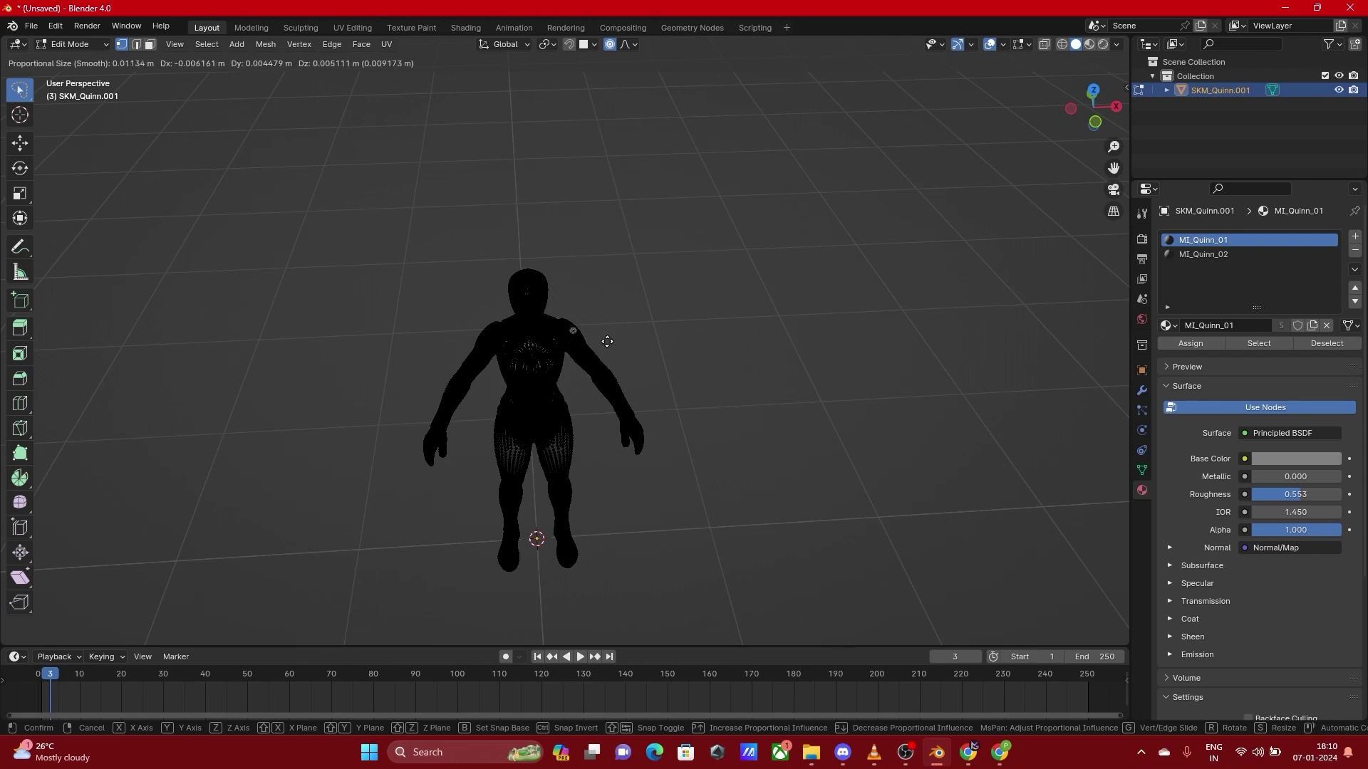
{"action": "left_click", "coordinate": [607, 337]}
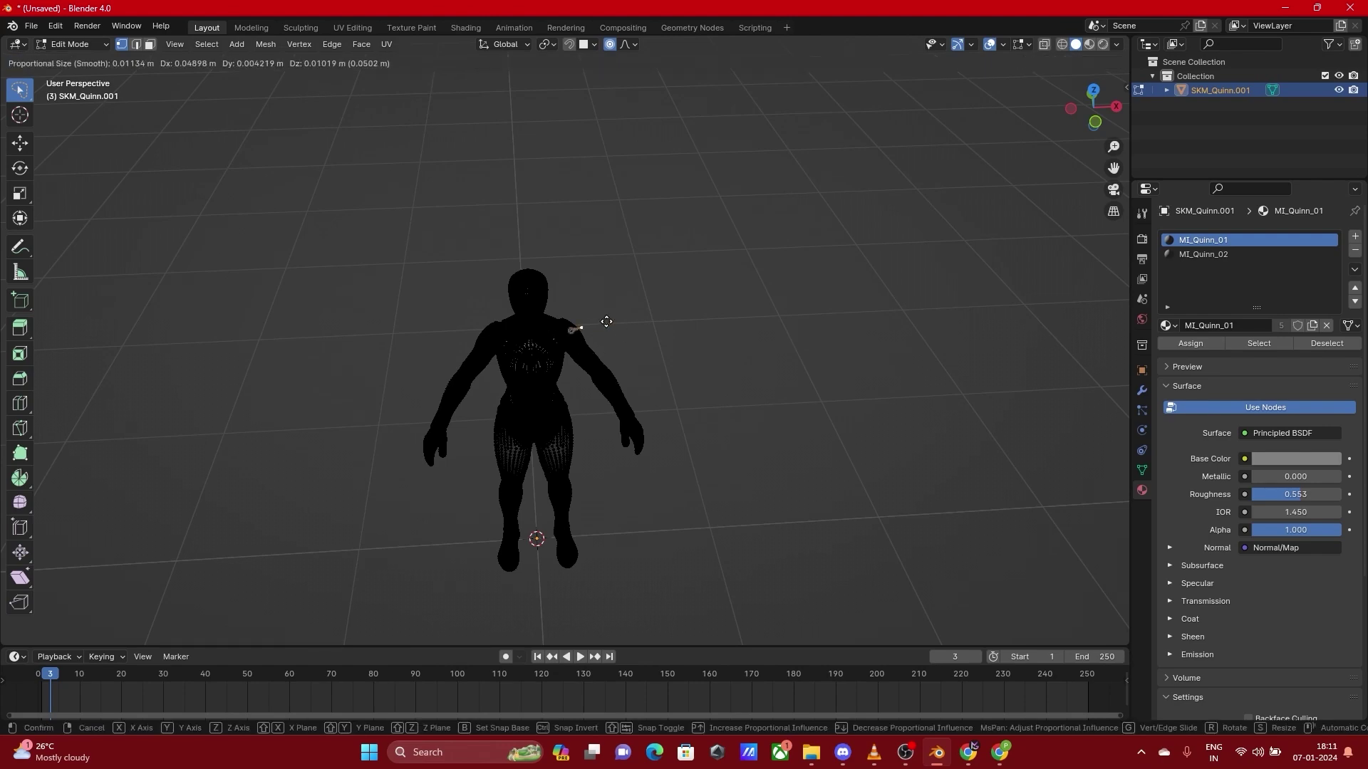
Pull the shoulder vertex outward and up about 0.05 m, enlarging the proportional influence to about 0.15 m
{"action": "key", "text": "KP_Decimal"}
{"action": "scroll", "coordinate": [616, 292], "scroll_direction": "up", "scroll_amount": 4}
{"action": "scroll", "coordinate": [620, 256], "scroll_direction": "down", "scroll_amount": 4}
{"action": "key", "text": "g"}
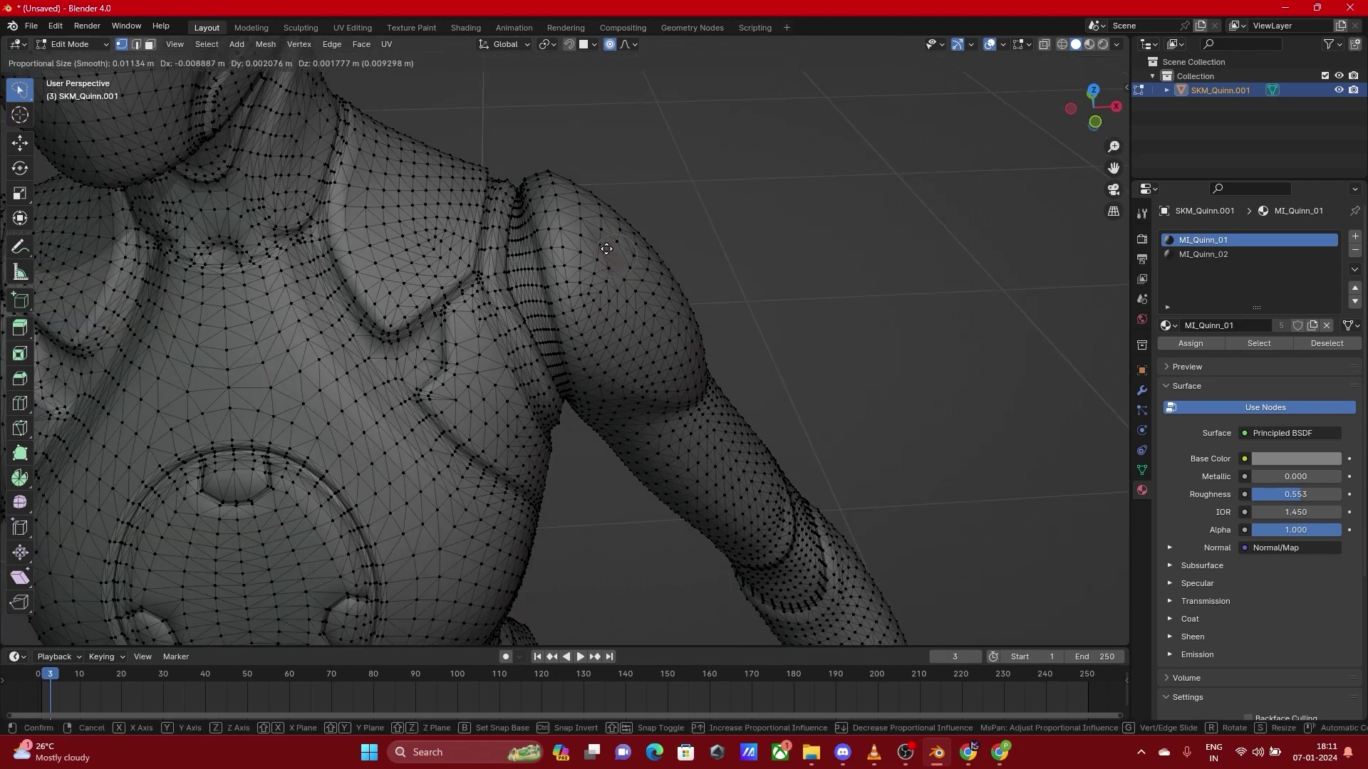
{"action": "scroll", "coordinate": [618, 249], "scroll_direction": "down", "scroll_amount": 8}
{"action": "scroll", "coordinate": [623, 243], "scroll_direction": "down", "scroll_amount": 8}
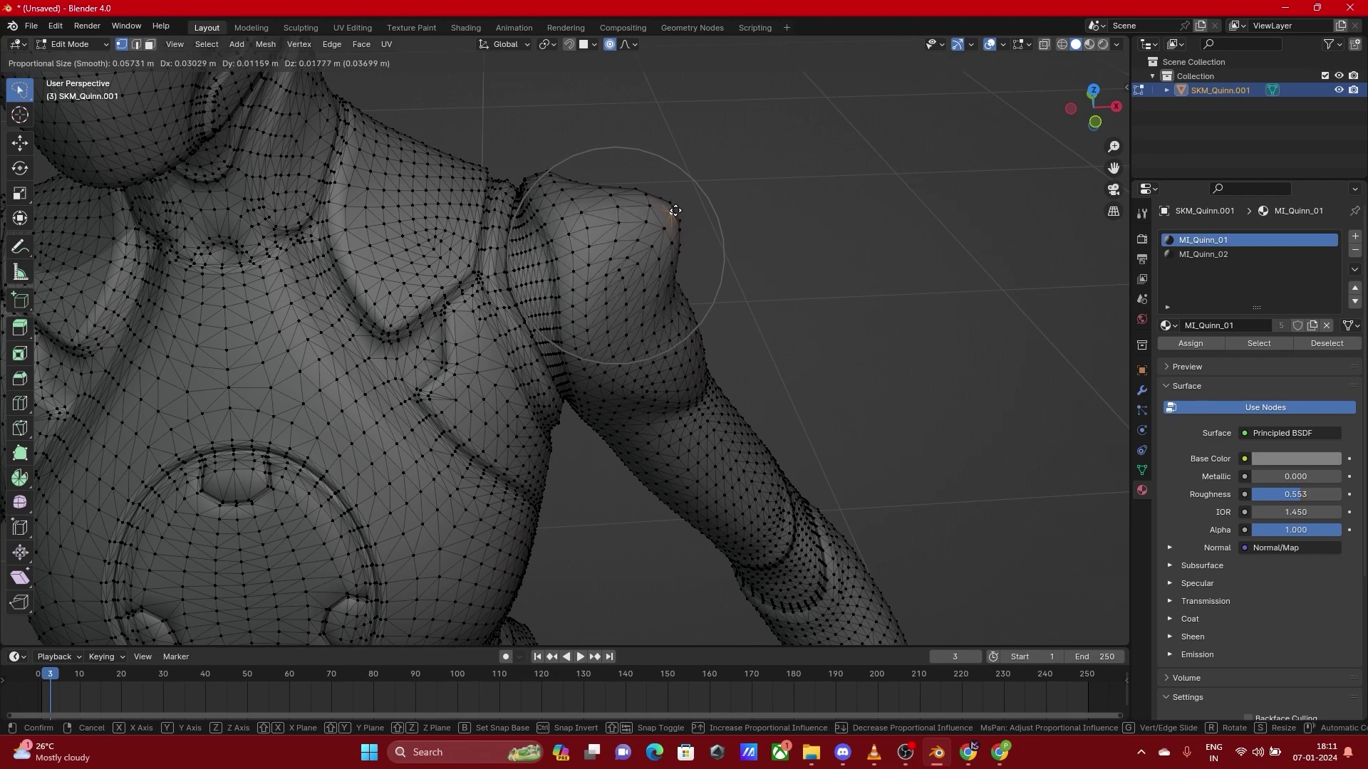
{"action": "scroll", "coordinate": [656, 220], "scroll_direction": "down", "scroll_amount": 9}
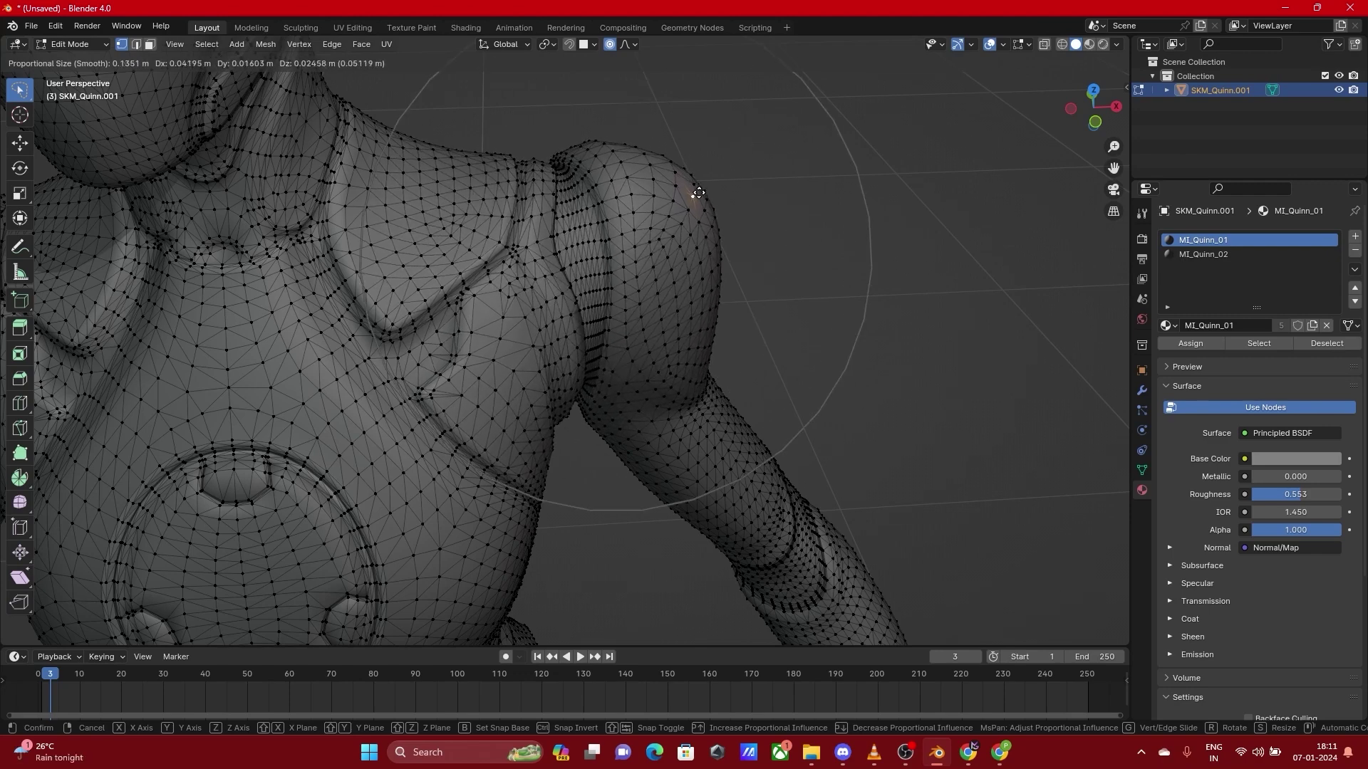
{"action": "left_click", "coordinate": [715, 189]}
{"action": "scroll", "coordinate": [823, 231], "scroll_direction": "down", "scroll_amount": 5}
{"action": "key", "text": "s"}
{"action": "key", "text": "Escape"}
Move the shoulder vertex with Smooth proportional editing, widening the influence to about 0.35 m and reducing it to about 0.04 m
{"action": "middle_click_drag", "start_coordinate": [800, 324], "coordinate": [711, 275]}
{"action": "scroll", "coordinate": [641, 330], "scroll_direction": "down", "scroll_amount": 6}
{"action": "scroll", "coordinate": [582, 321], "scroll_direction": "up", "scroll_amount": 7}
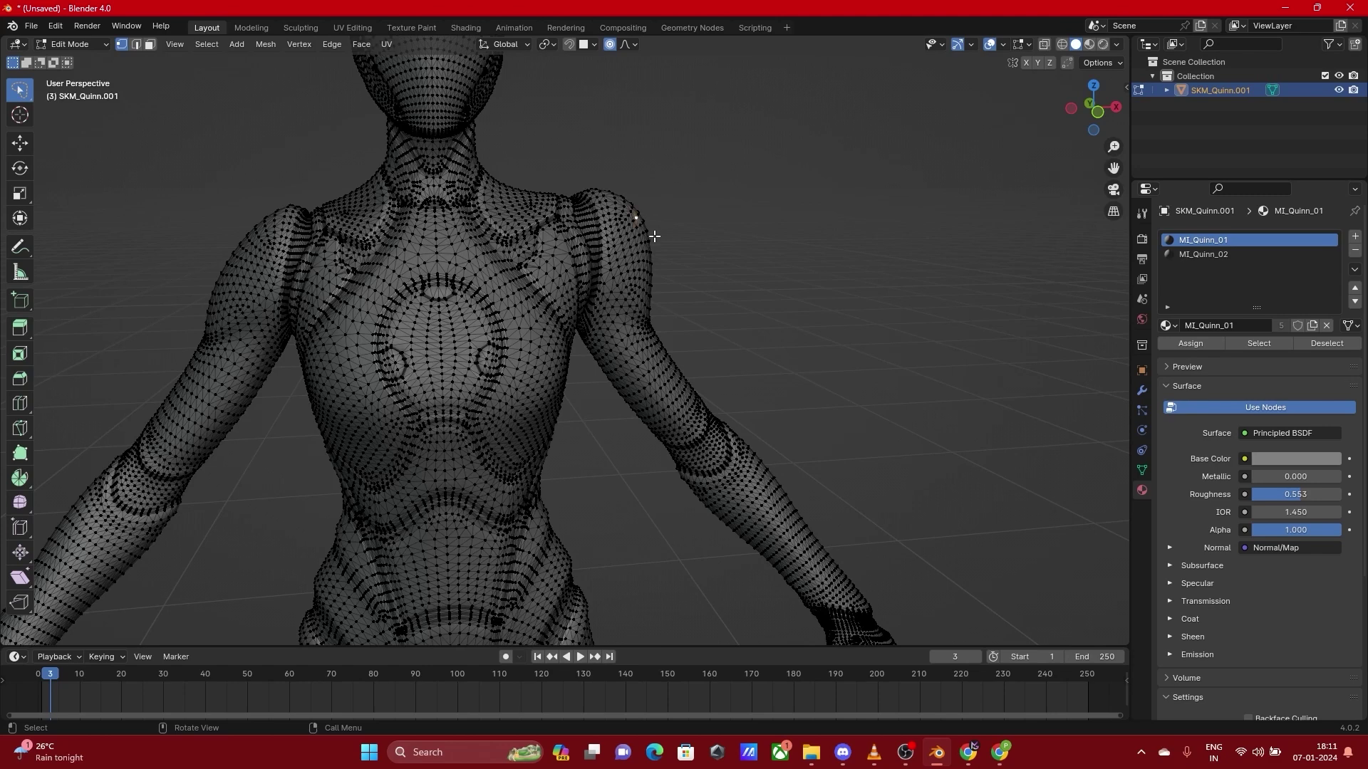
{"action": "key", "text": "g"}
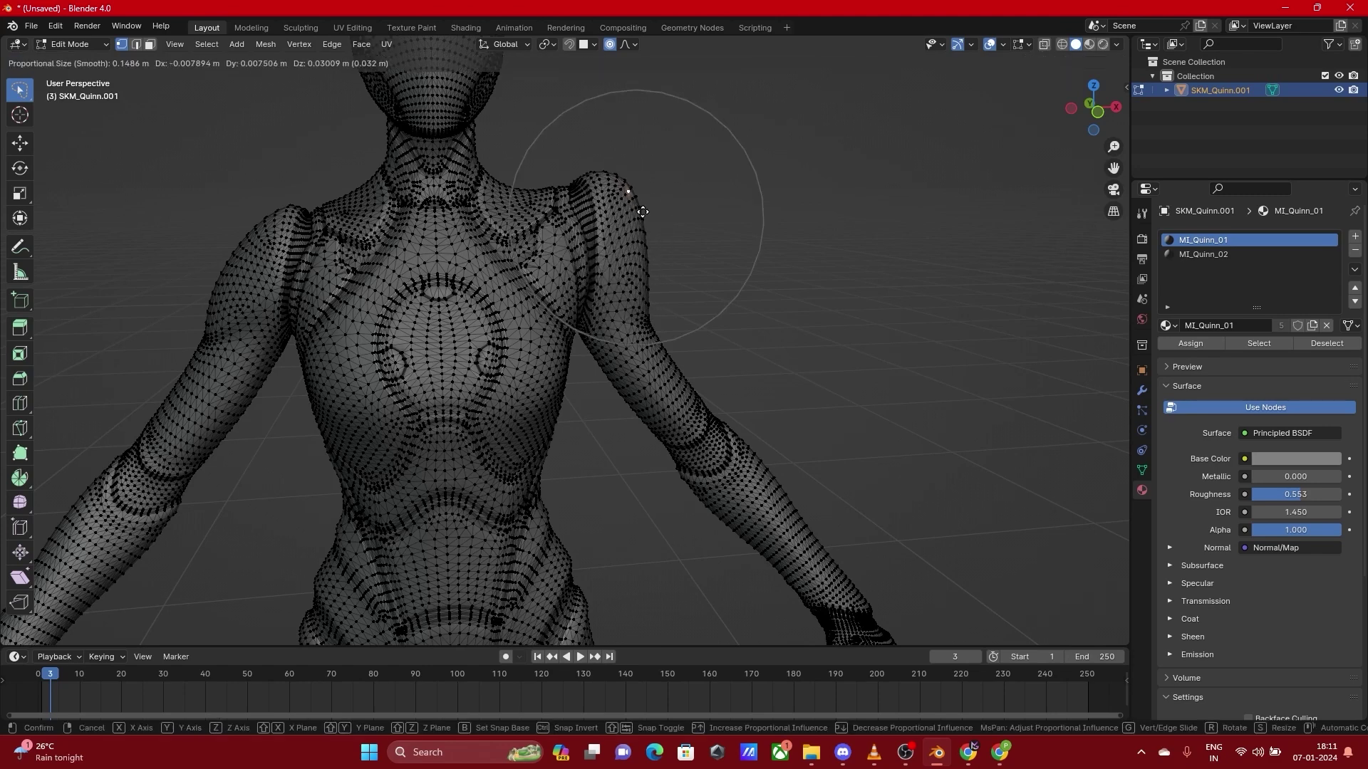
{"action": "scroll", "coordinate": [641, 216], "scroll_direction": "up", "scroll_amount": 2}
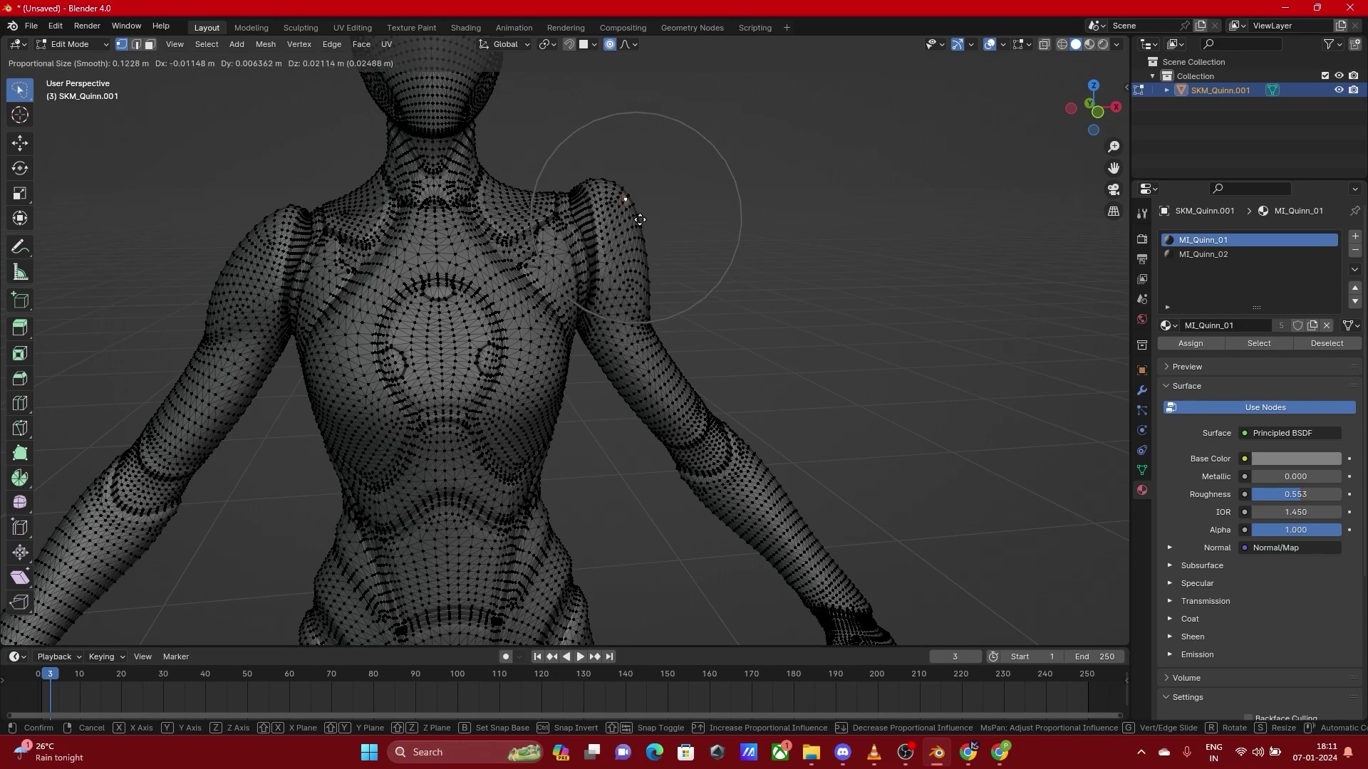
{"action": "scroll", "coordinate": [670, 278], "scroll_direction": "down", "scroll_amount": 12}
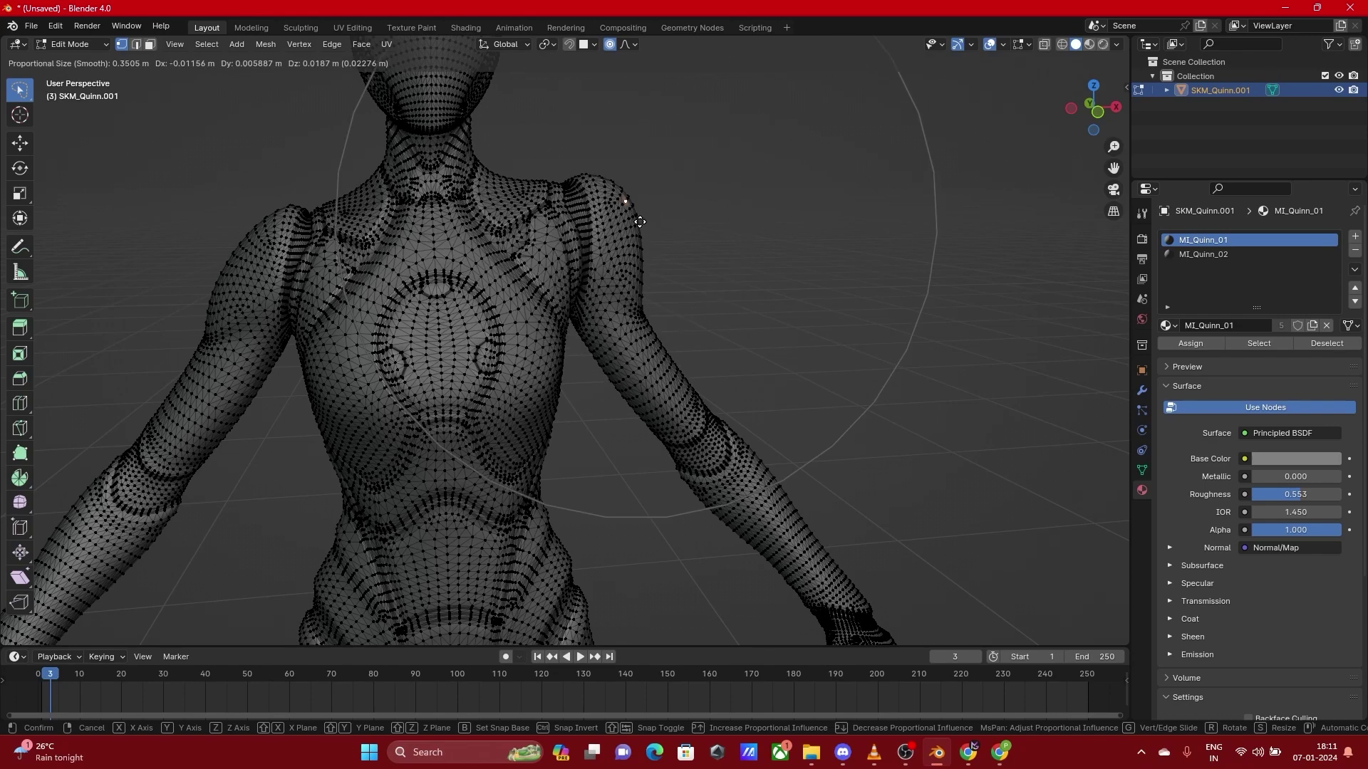
{"action": "scroll", "coordinate": [750, 301], "scroll_direction": "up", "scroll_amount": 8}
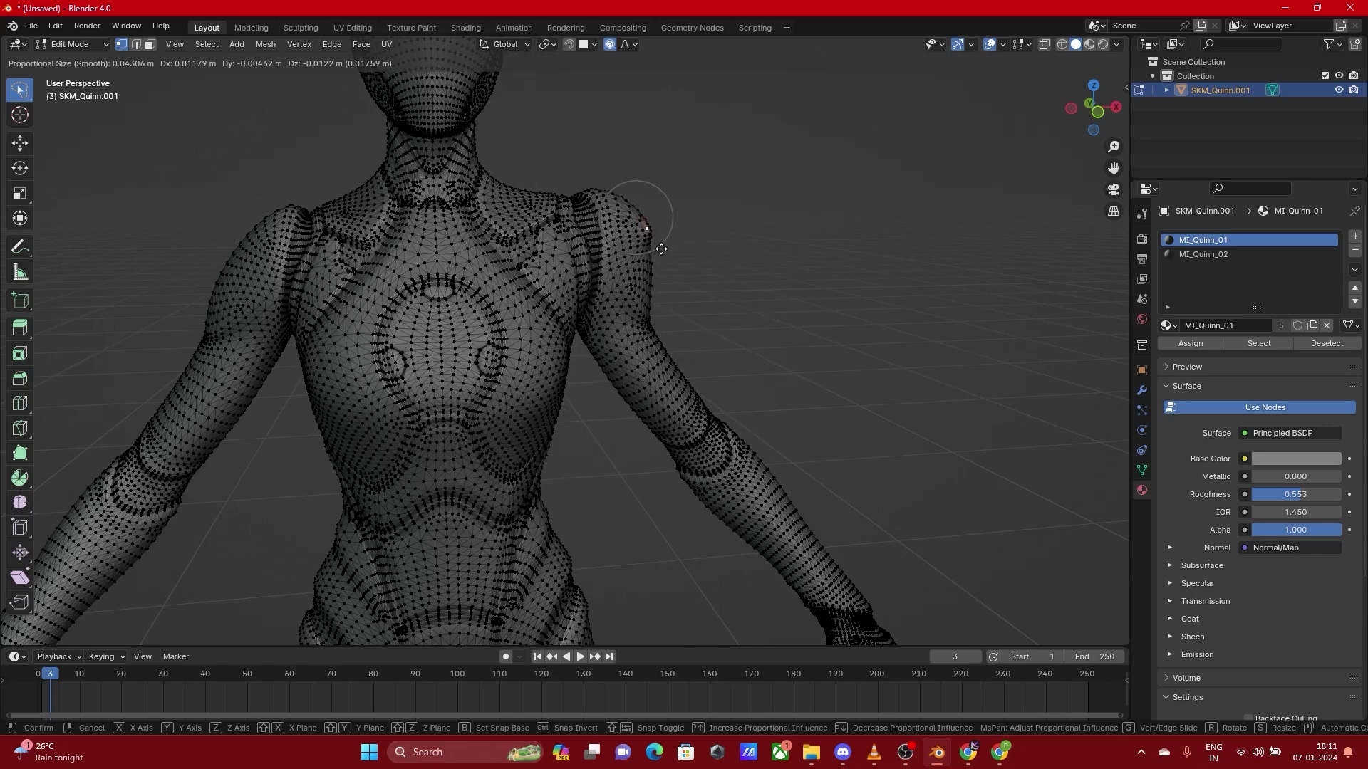
{"action": "left_click", "coordinate": [650, 239]}
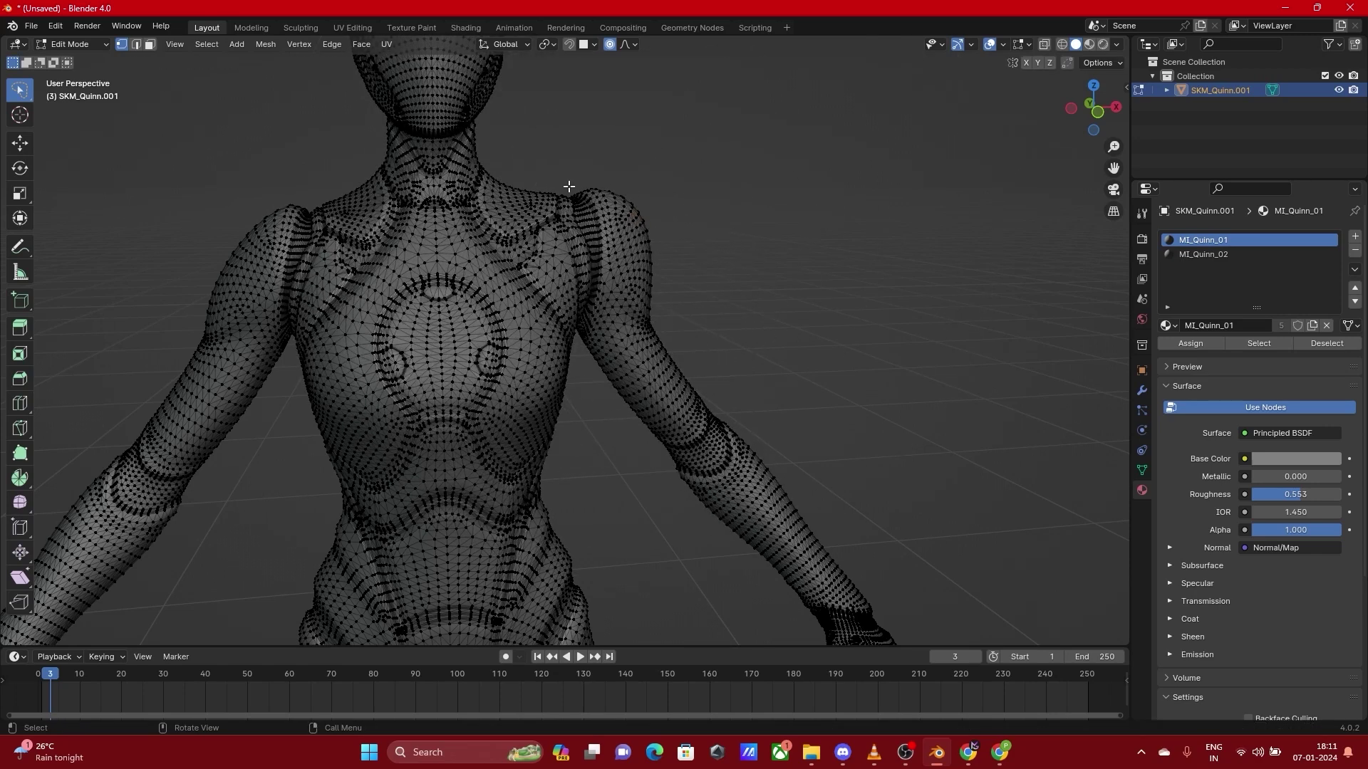
Return the mannequin to Object Mode and deselect it
{"action": "key", "text": "Tab"}
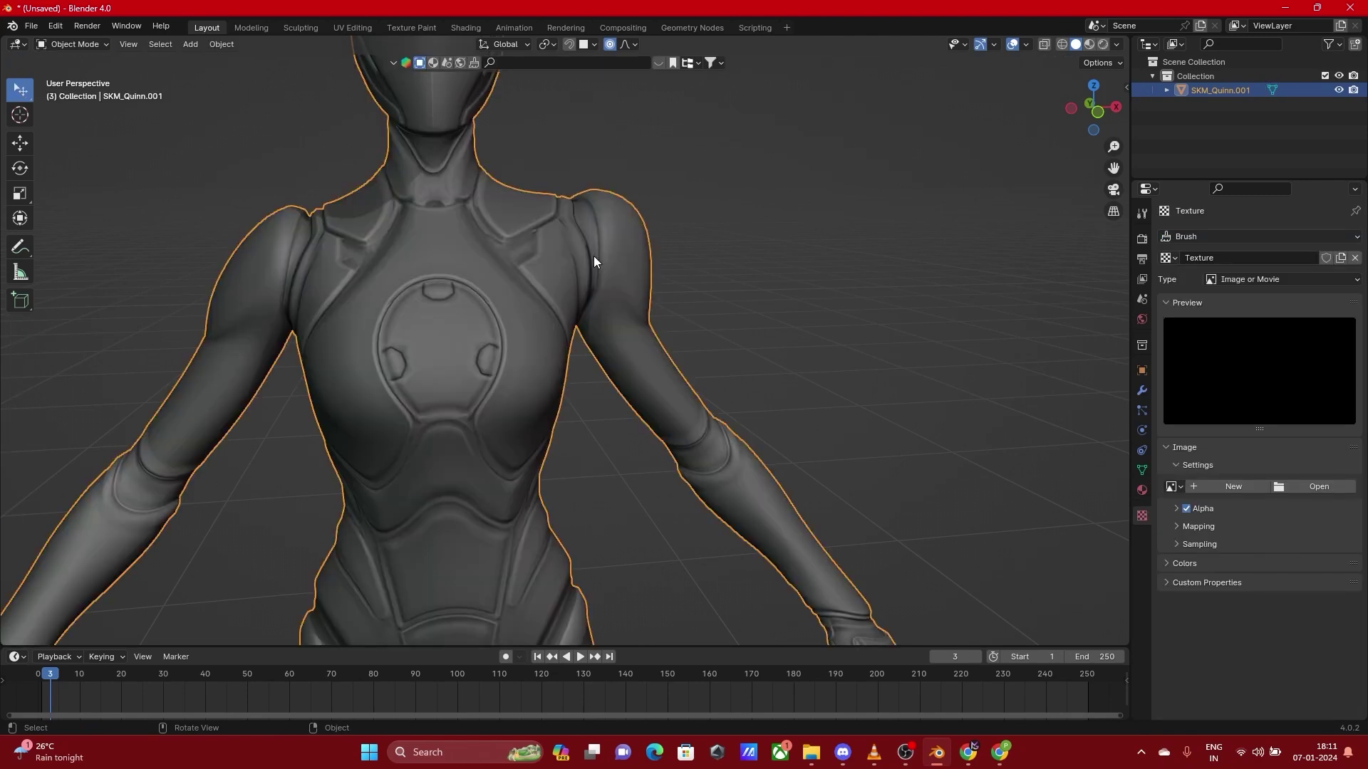
{"action": "scroll", "coordinate": [706, 285], "scroll_direction": "down", "scroll_amount": 7}
{"action": "left_click", "coordinate": [740, 331]}
{"action": "scroll", "coordinate": [819, 314], "scroll_direction": "up", "scroll_amount": 3}
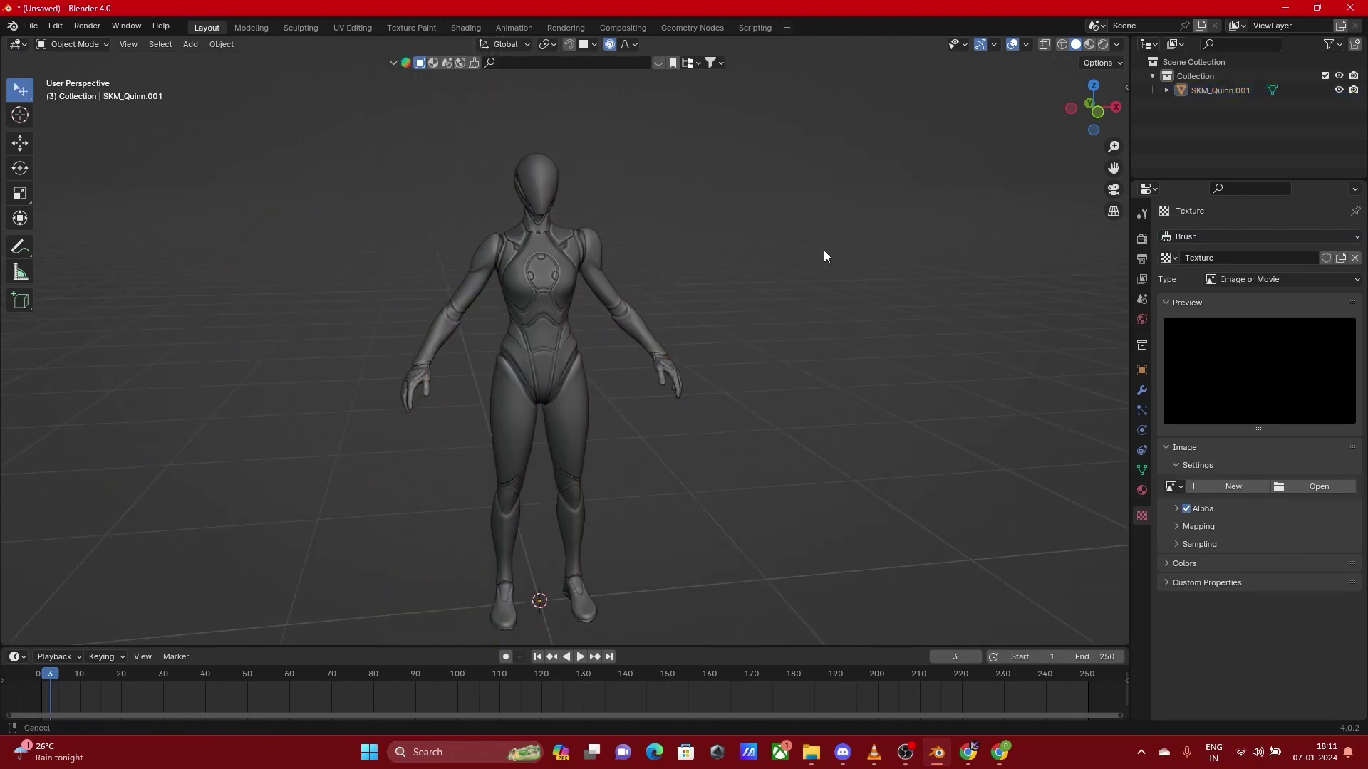
{"action": "scroll", "coordinate": [836, 224], "scroll_direction": "up", "scroll_amount": 5}
Toggle the Navigate viewport gizmo off and on several times, leaving it enabled
{"action": "left_click", "coordinate": [1002, 40]}
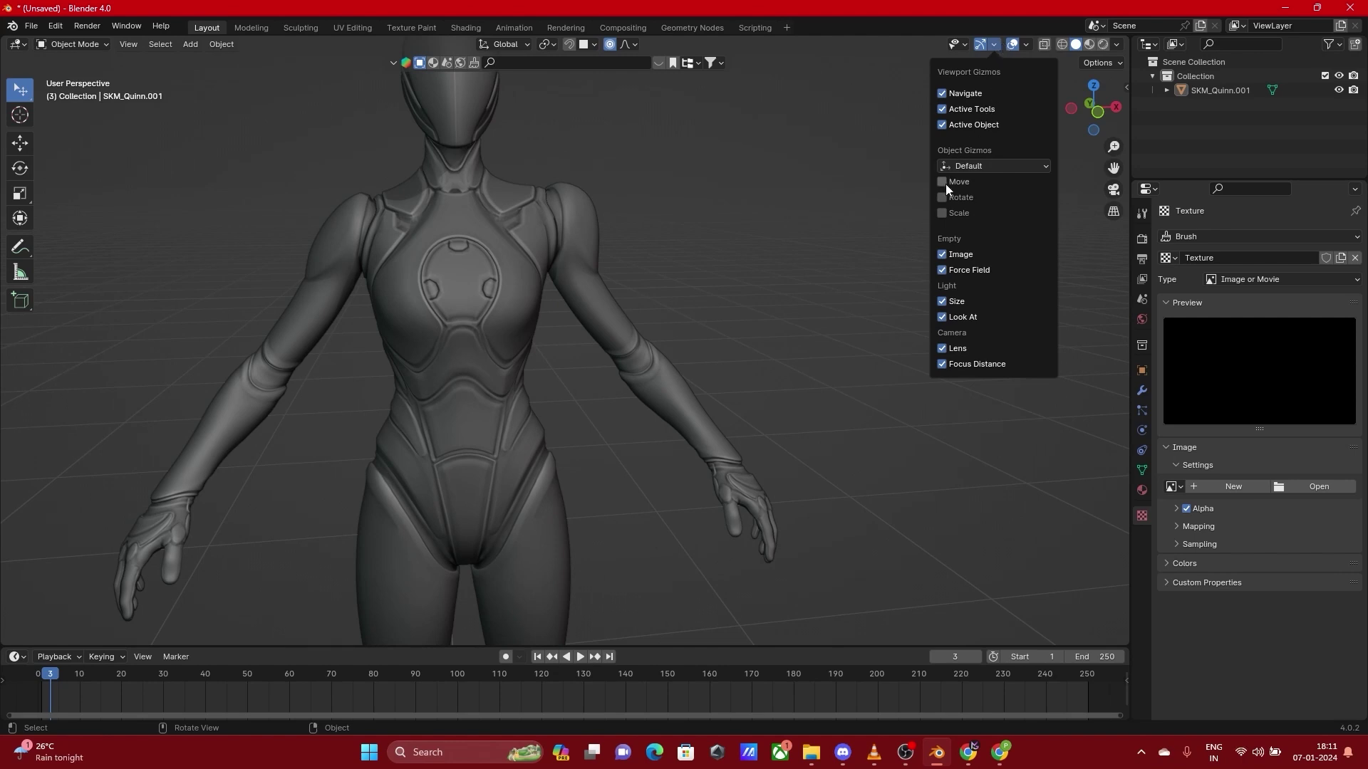
{"action": "left_click", "coordinate": [942, 93]}
{"action": "left_click", "coordinate": [943, 93]}
{"action": "left_click", "coordinate": [942, 93]}
{"action": "left_click", "coordinate": [943, 93]}
{"action": "left_click", "coordinate": [942, 93]}
{"action": "left_click", "coordinate": [942, 92]}
Enable the Statistics overlay in the viewport
{"action": "left_click", "coordinate": [1026, 44]}
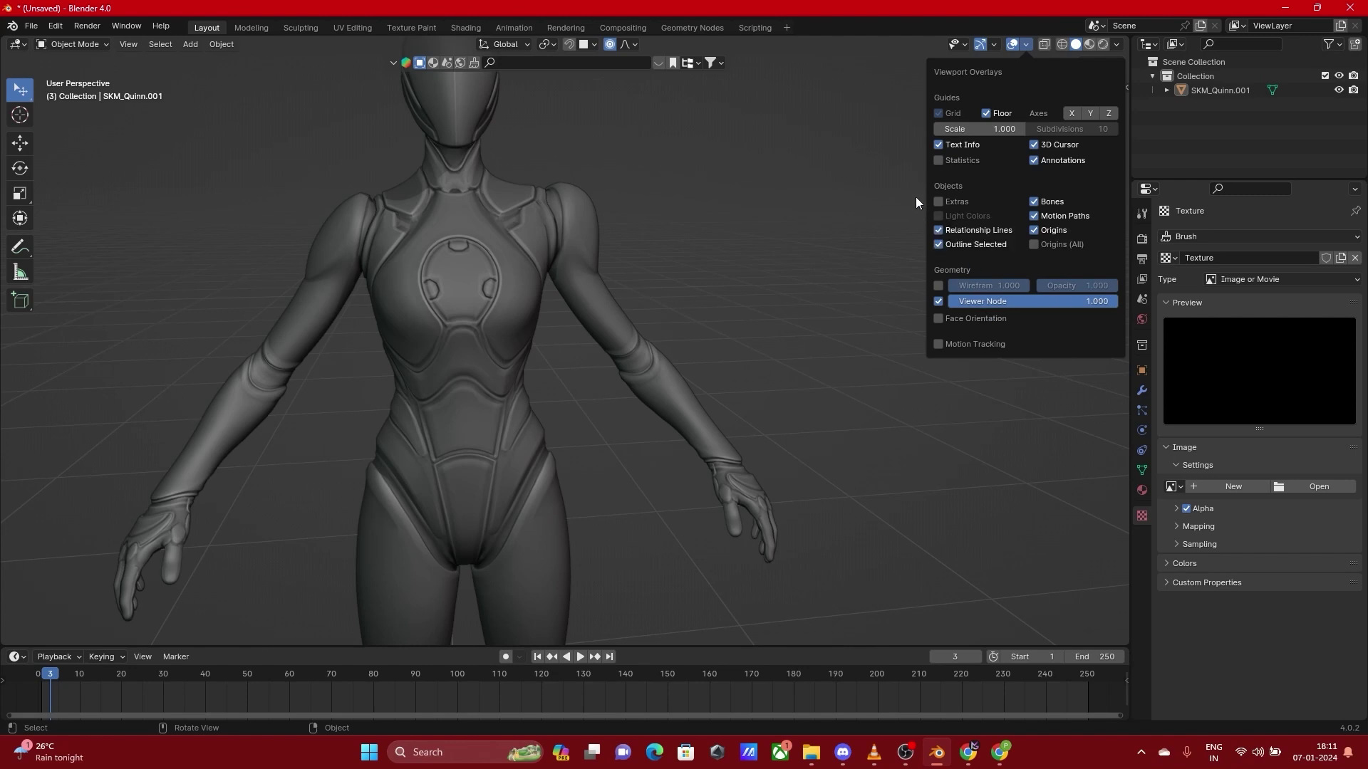
{"action": "left_click", "coordinate": [938, 162]}
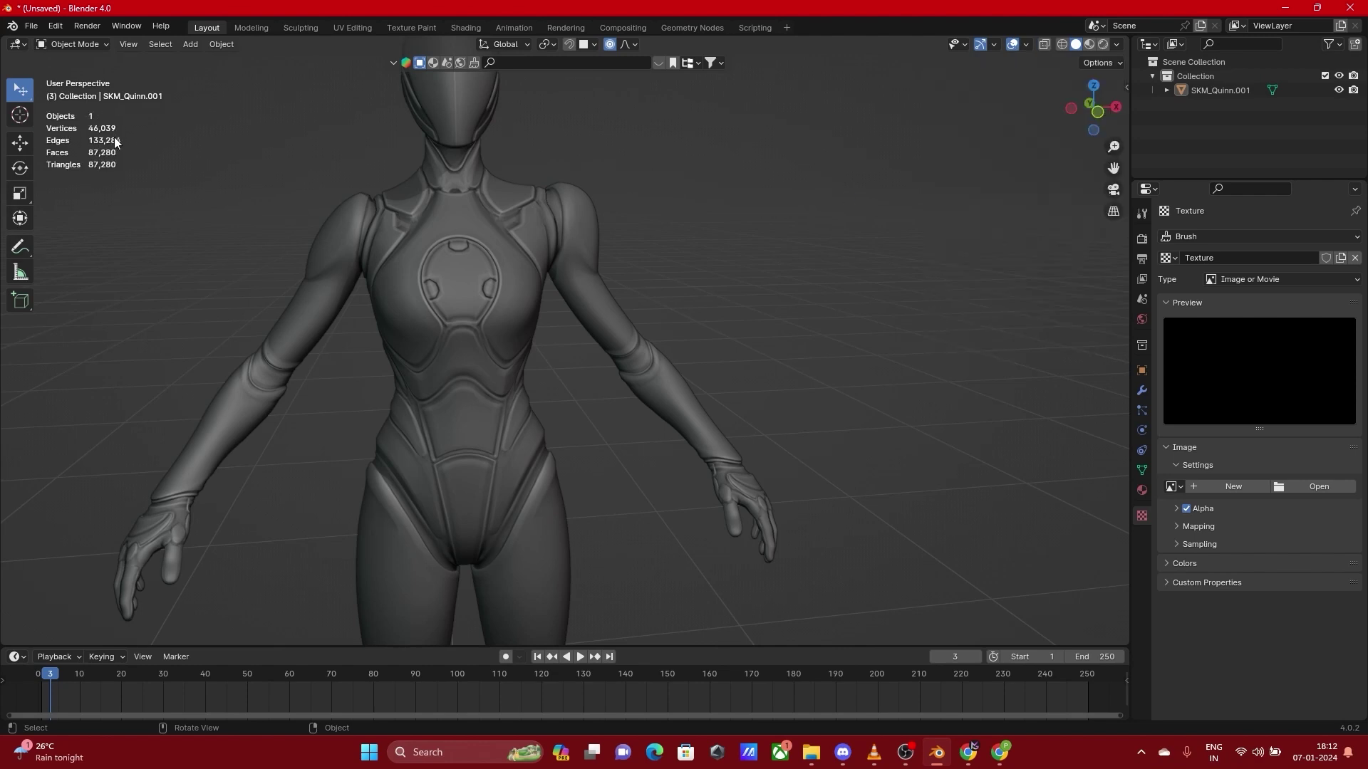
Toggle the Wireframe geometry overlay on the mannequin several times, leaving it disabled
{"action": "left_click", "coordinate": [1024, 45]}
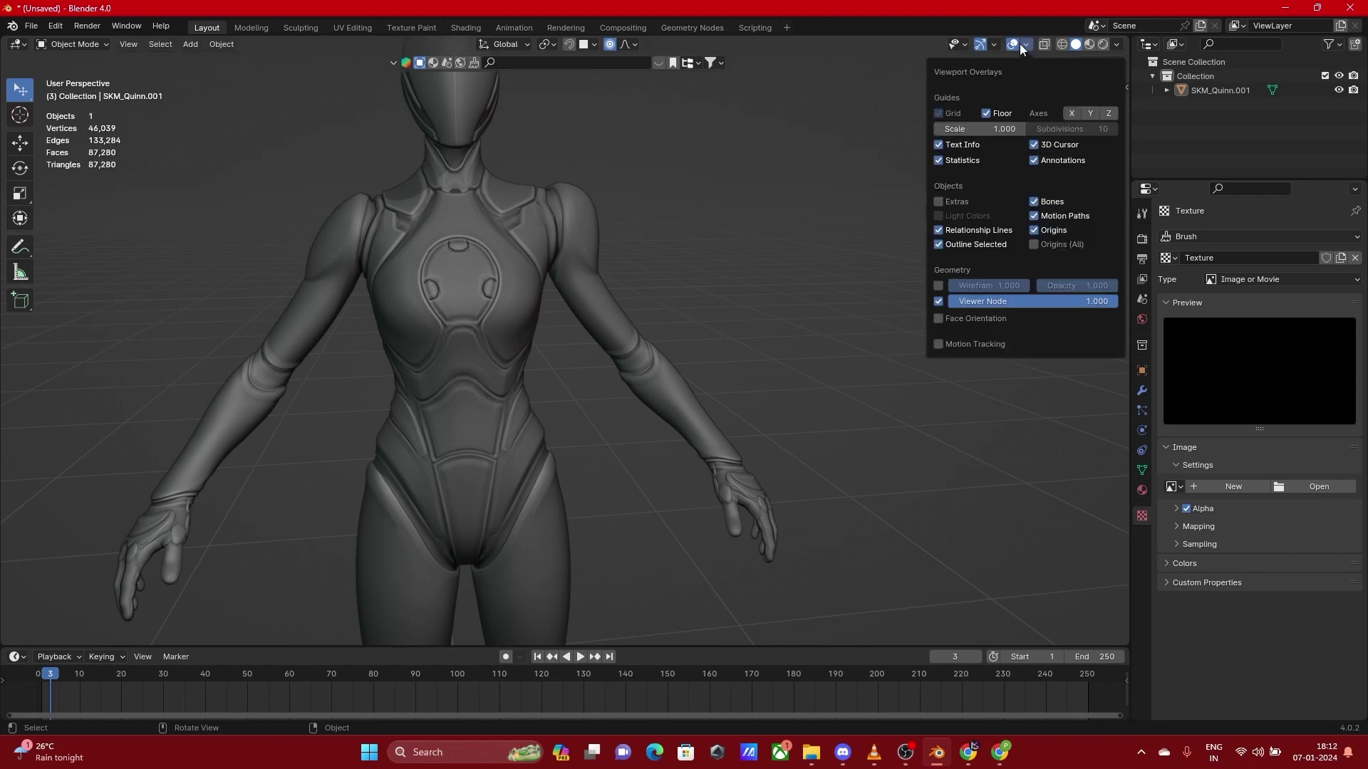
{"action": "left_click", "coordinate": [939, 286]}
{"action": "left_click", "coordinate": [938, 285]}
{"action": "left_click", "coordinate": [938, 286]}
{"action": "left_click", "coordinate": [938, 286]}
{"action": "left_click", "coordinate": [938, 286]}
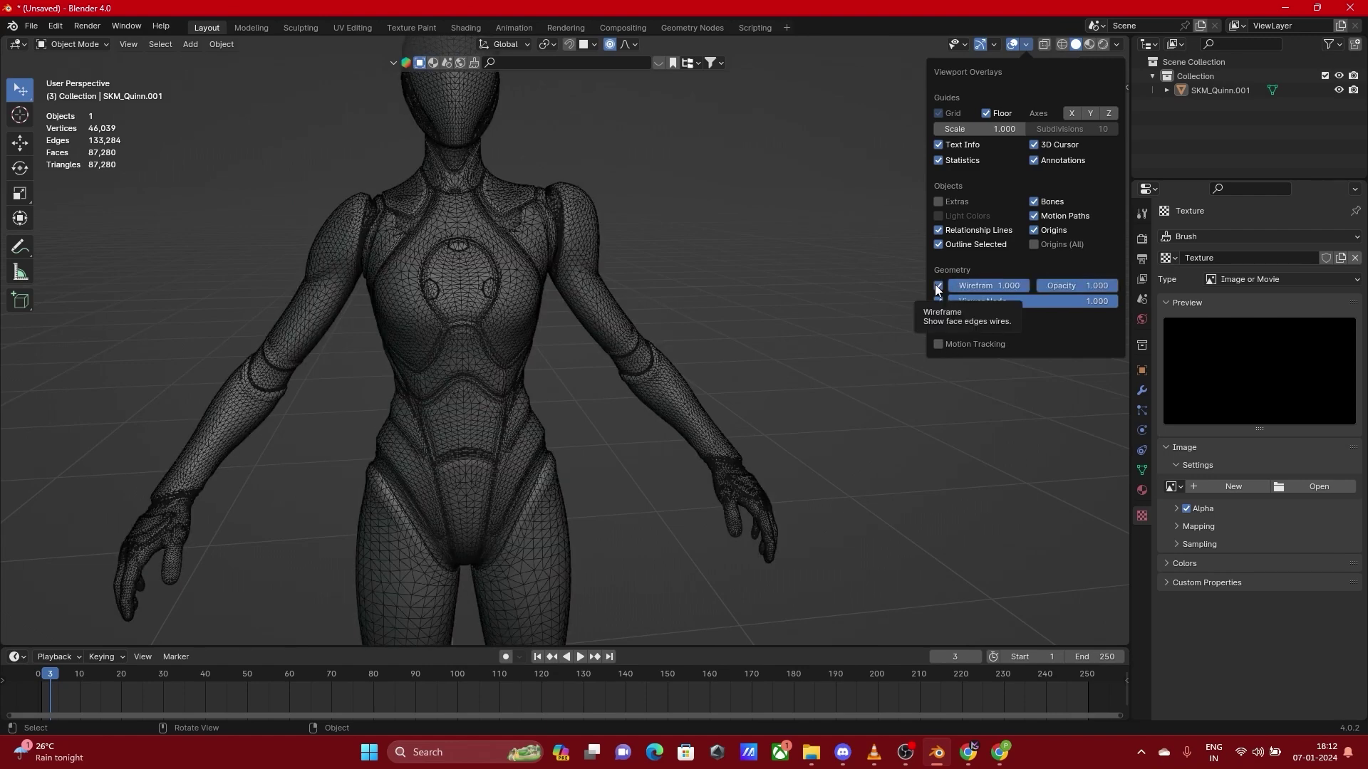
{"action": "left_click", "coordinate": [937, 286]}
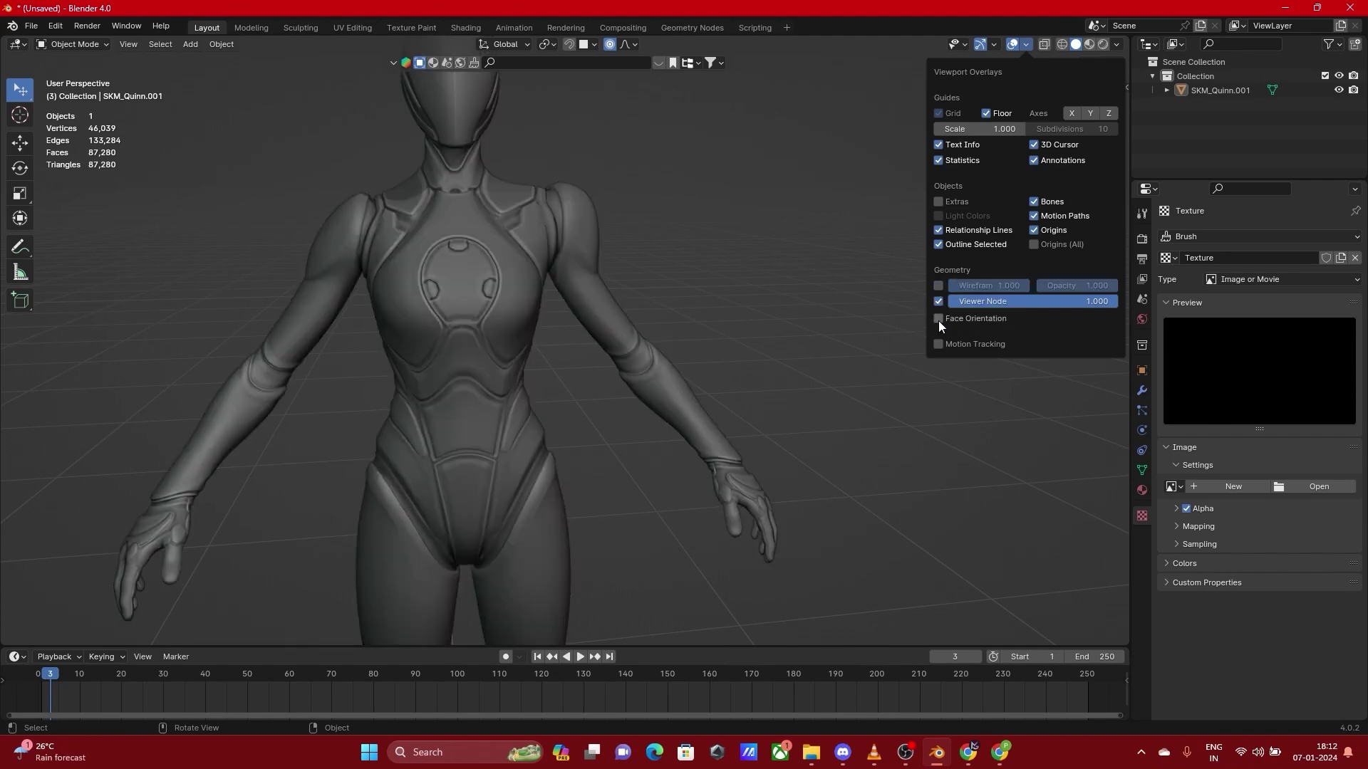
Turn on the Face Orientation overlay and examine the mannequin's outer and inner faces up close
{"action": "left_click", "coordinate": [939, 320]}
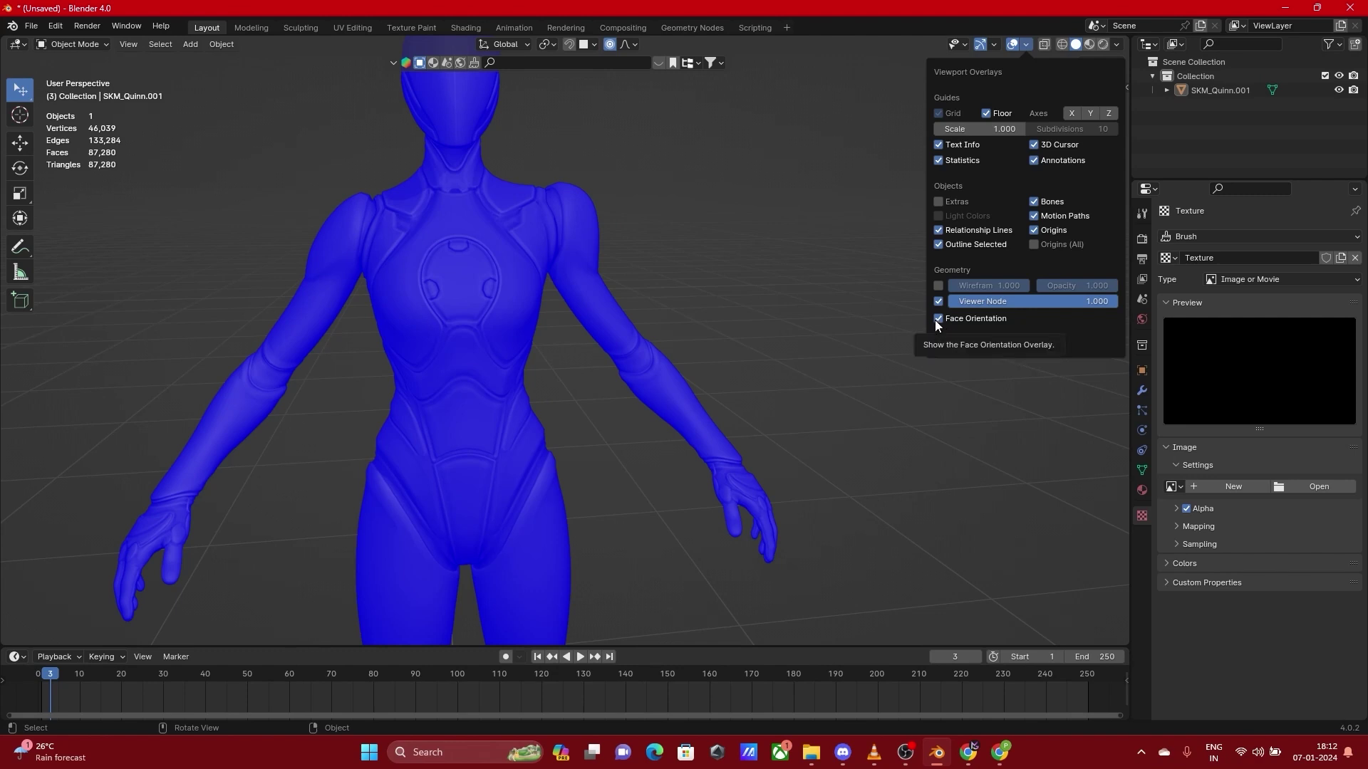
{"action": "left_click", "coordinate": [938, 319]}
{"action": "left_click", "coordinate": [938, 319]}
{"action": "scroll", "coordinate": [519, 316], "scroll_direction": "up", "scroll_amount": 2}
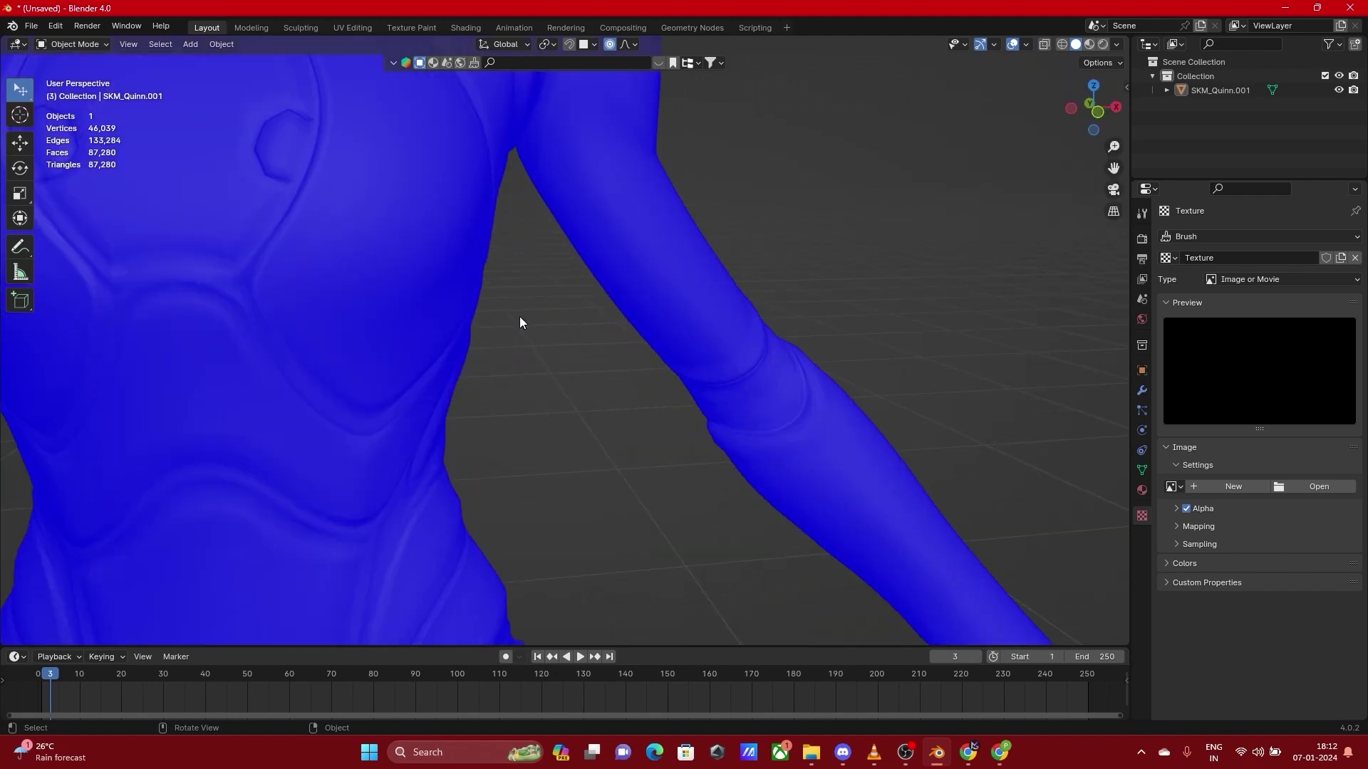
{"action": "scroll", "coordinate": [520, 318], "scroll_direction": "down", "scroll_amount": 6}
{"action": "middle_click_drag", "start_coordinate": [620, 351], "coordinate": [577, 382]}
{"action": "scroll", "coordinate": [533, 348], "scroll_direction": "up", "scroll_amount": 5}
{"action": "scroll", "coordinate": [577, 382], "scroll_direction": "down", "scroll_amount": 10}
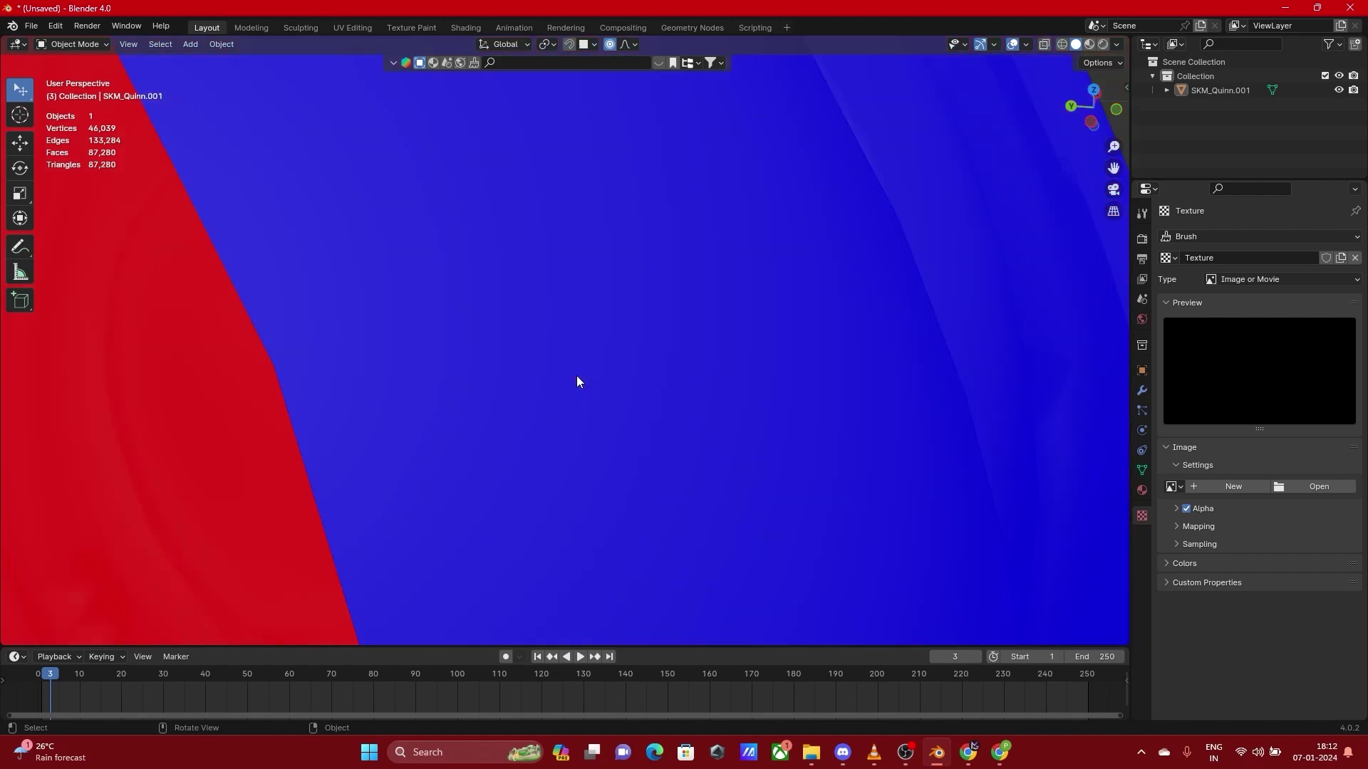
Check the face orientation on the whole mannequin and turn the Face Orientation overlay off
{"action": "middle_click_drag", "start_coordinate": [622, 391], "coordinate": [623, 255]}
{"action": "scroll", "coordinate": [622, 255], "scroll_direction": "down", "scroll_amount": 2}
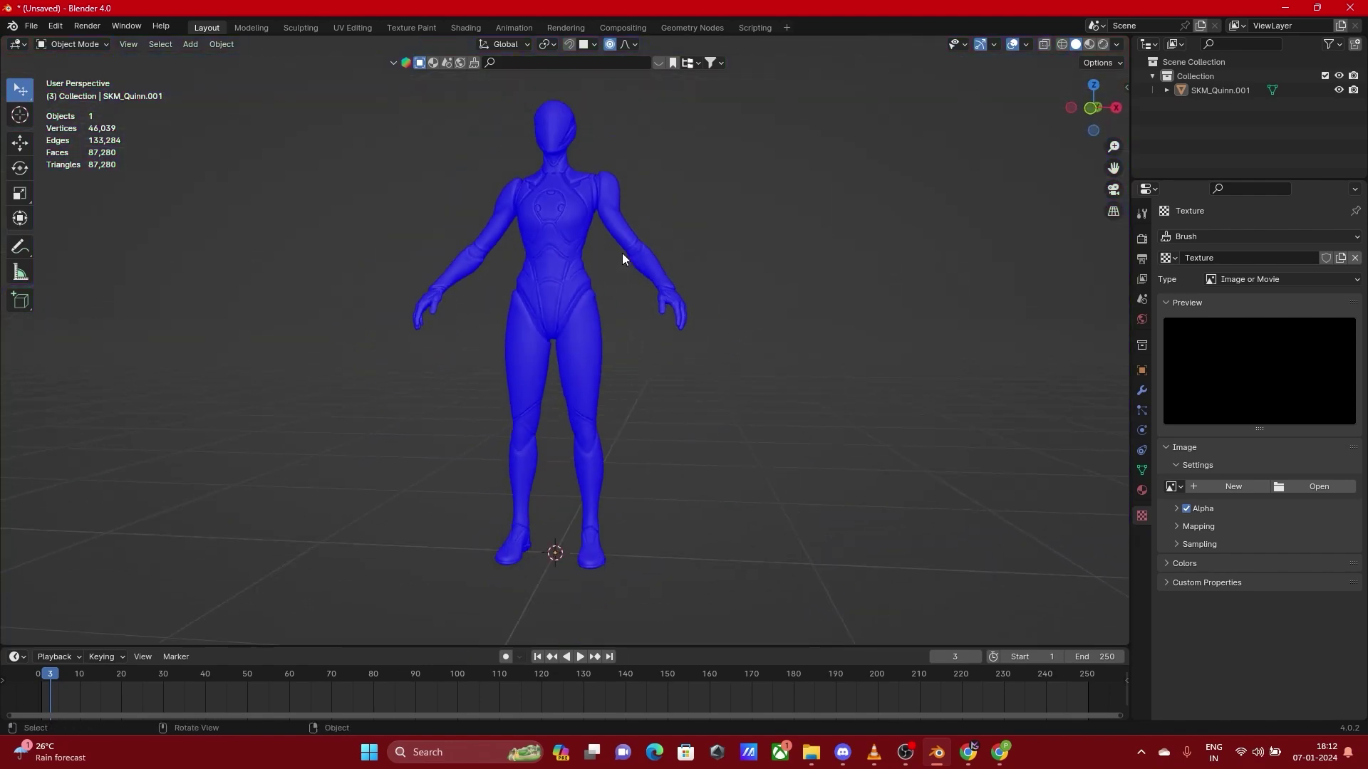
{"action": "middle_click_drag", "start_coordinate": [378, 364], "coordinate": [352, 413]}
{"action": "left_click", "coordinate": [1026, 44]}
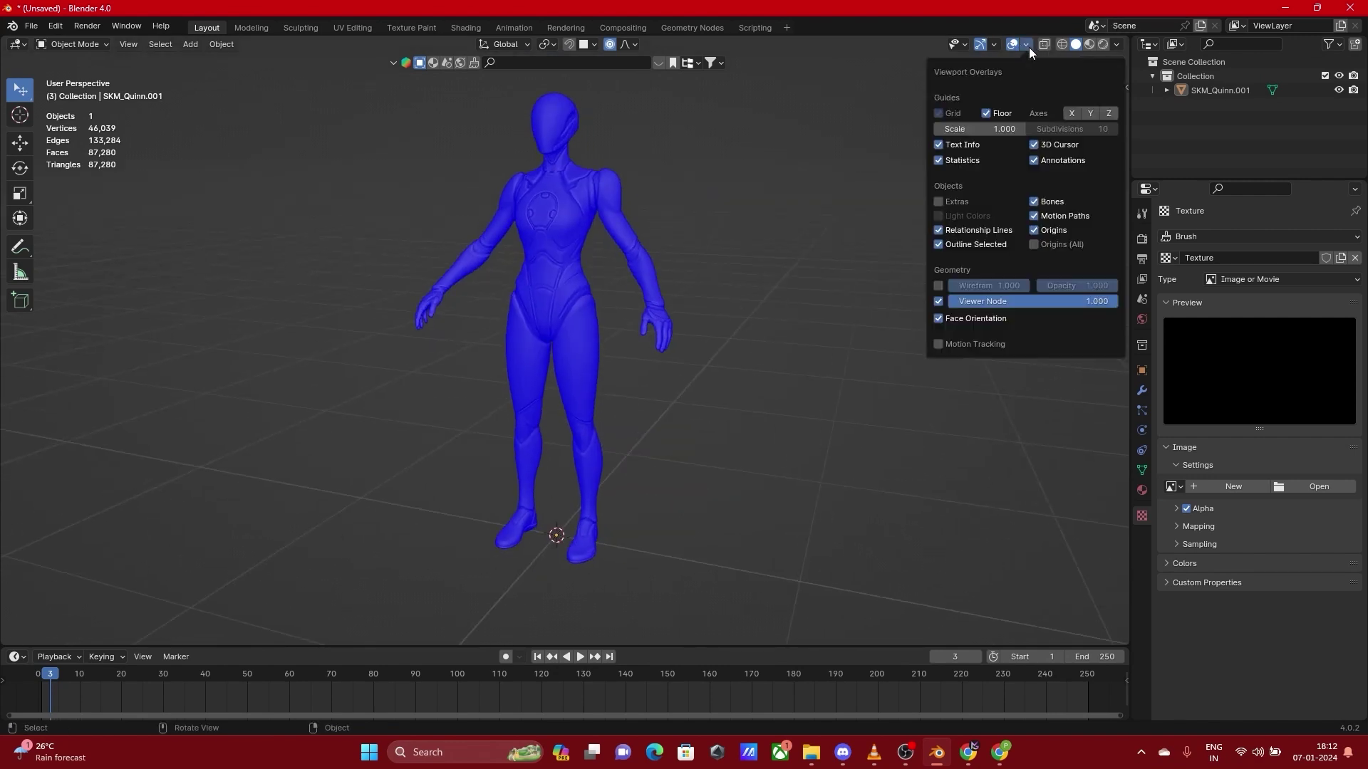
{"action": "left_click", "coordinate": [939, 318]}
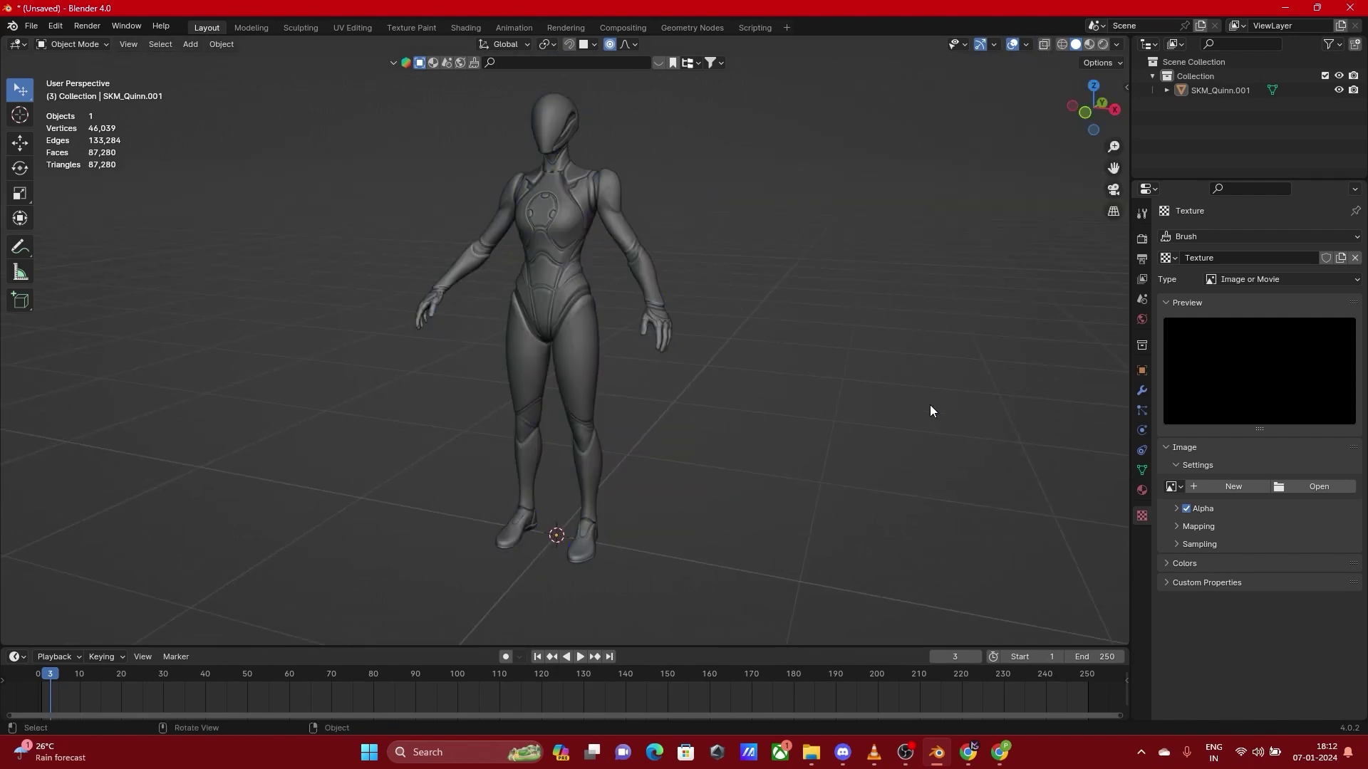
Inspect the mannequin's mesh in Wireframe shading and return the viewport to Solid shading
{"action": "left_click", "coordinate": [1062, 44]}
{"action": "scroll", "coordinate": [734, 222], "scroll_direction": "up", "scroll_amount": 5}
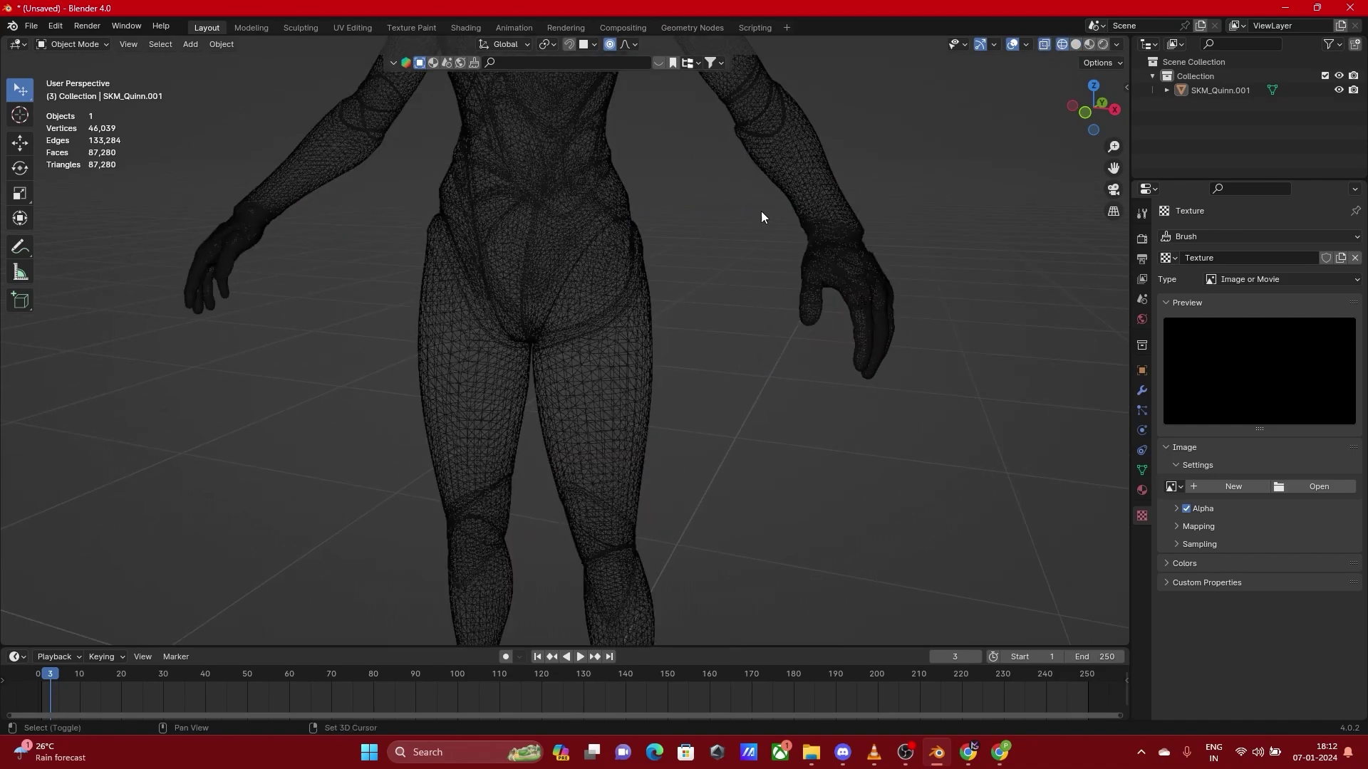
{"action": "middle_click_drag", "start_coordinate": [734, 222], "coordinate": [767, 520], "text": "shift"}
{"action": "scroll", "coordinate": [566, 334], "scroll_direction": "up", "scroll_amount": 12}
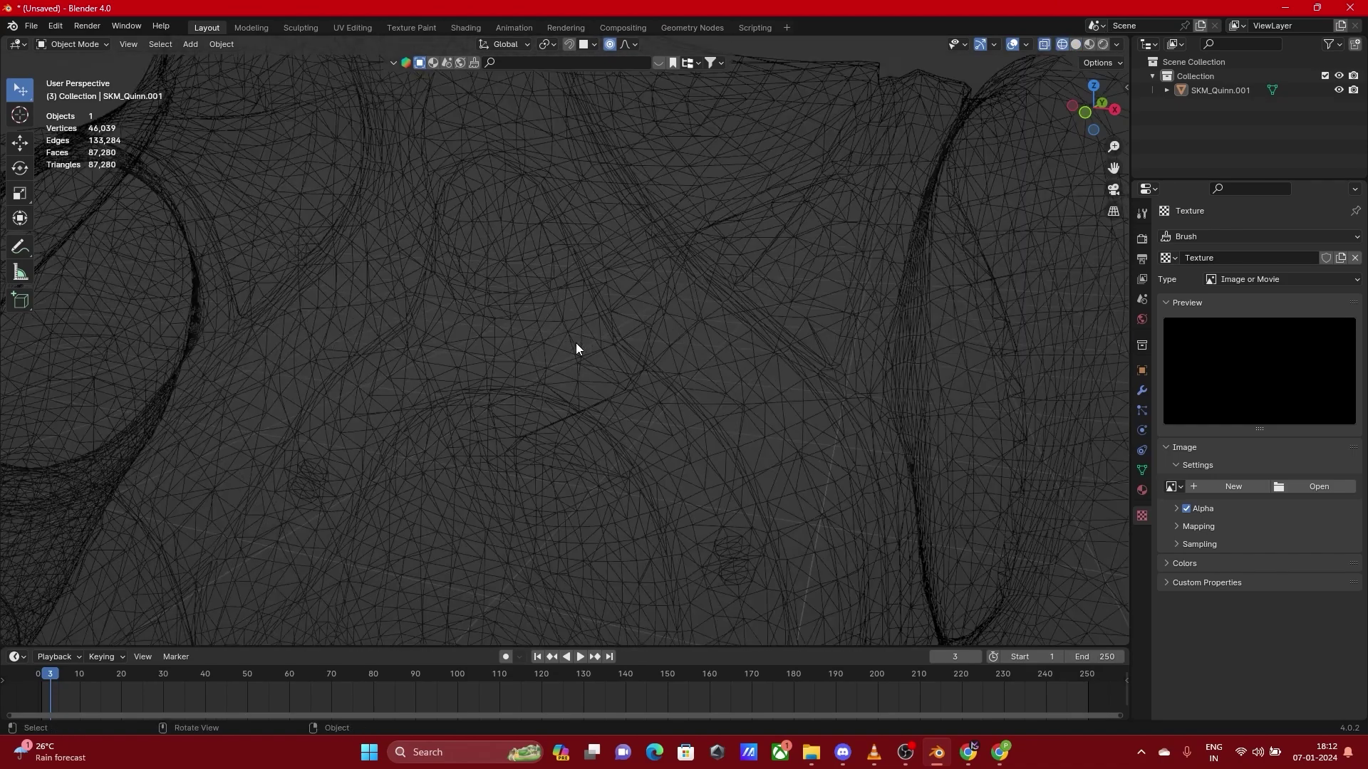
{"action": "scroll", "coordinate": [695, 225], "scroll_direction": "down", "scroll_amount": 12}
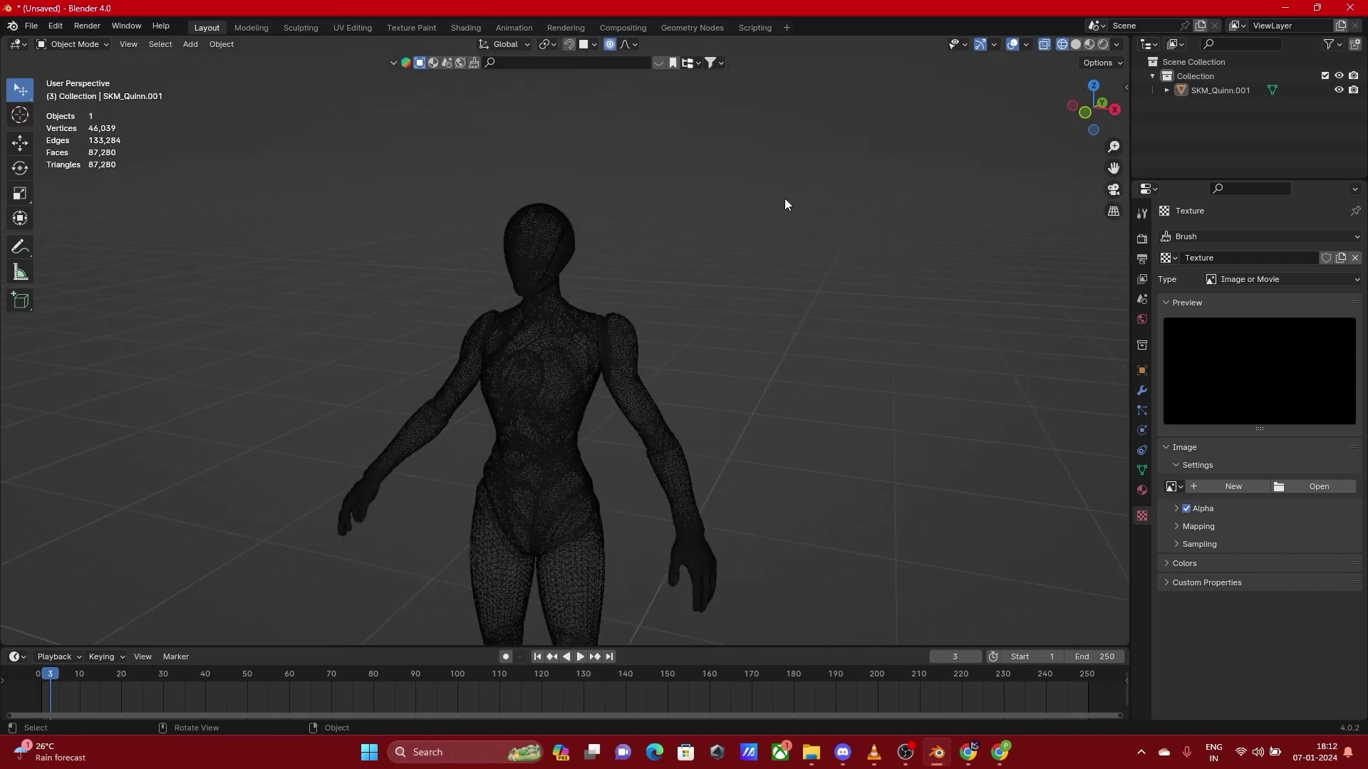
{"action": "left_click", "coordinate": [1076, 44]}
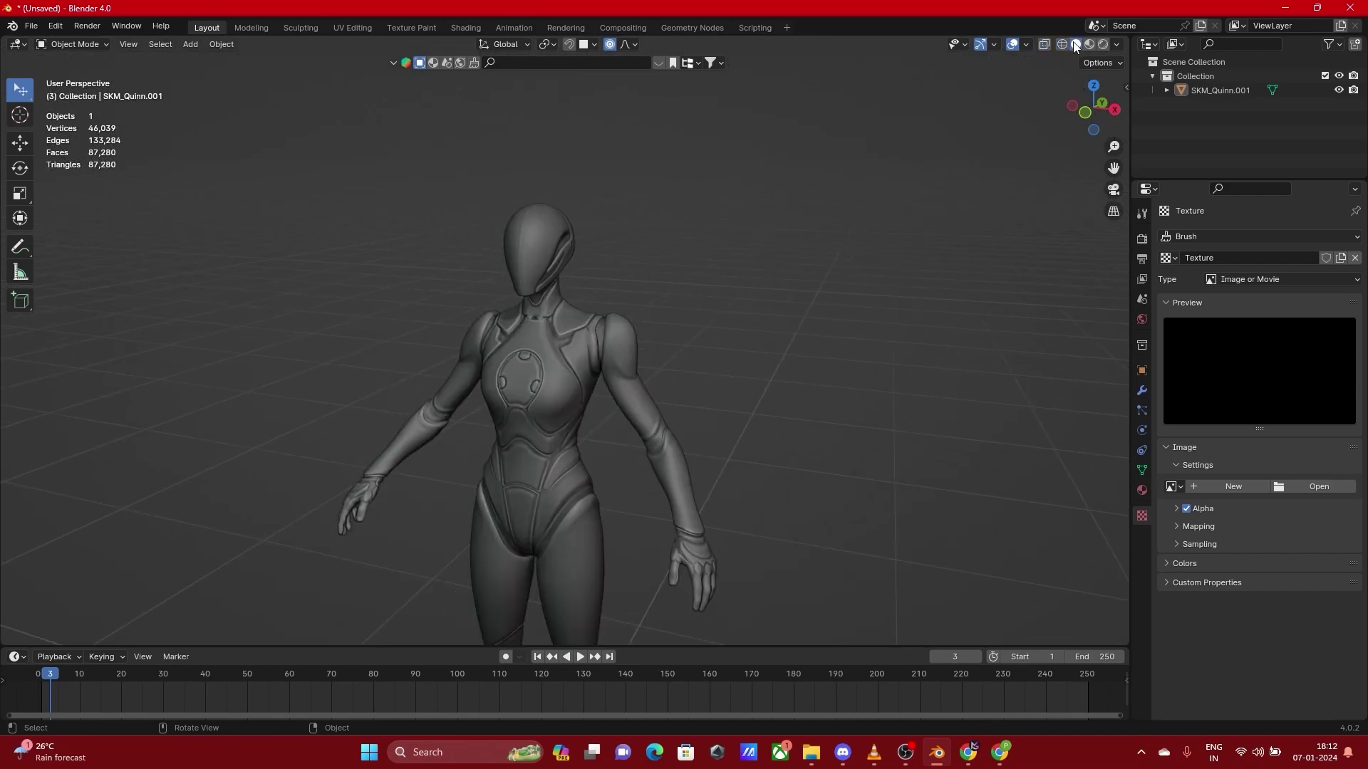
Compare the mannequin in Material Preview and Solid shading, ending in Material Preview
{"action": "left_click", "coordinate": [1088, 44]}
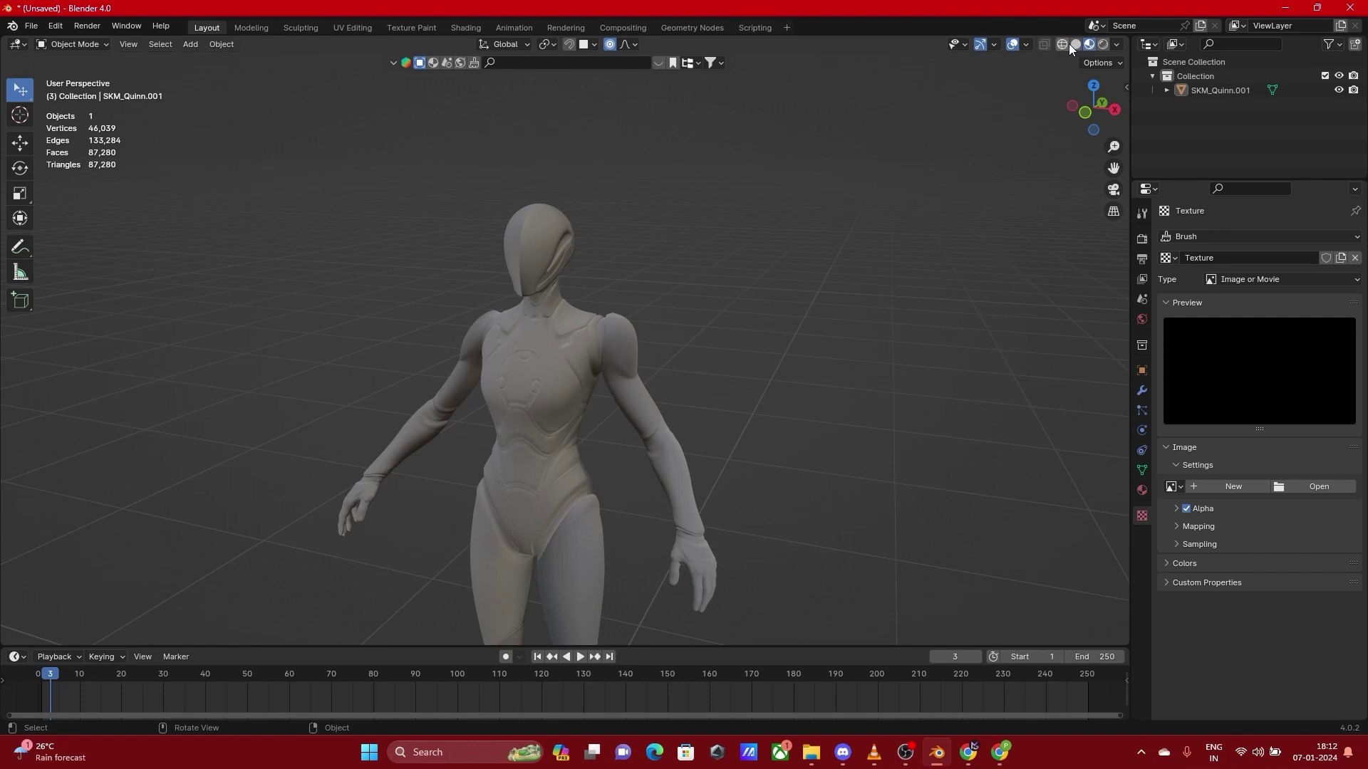
{"action": "left_click", "coordinate": [1076, 44]}
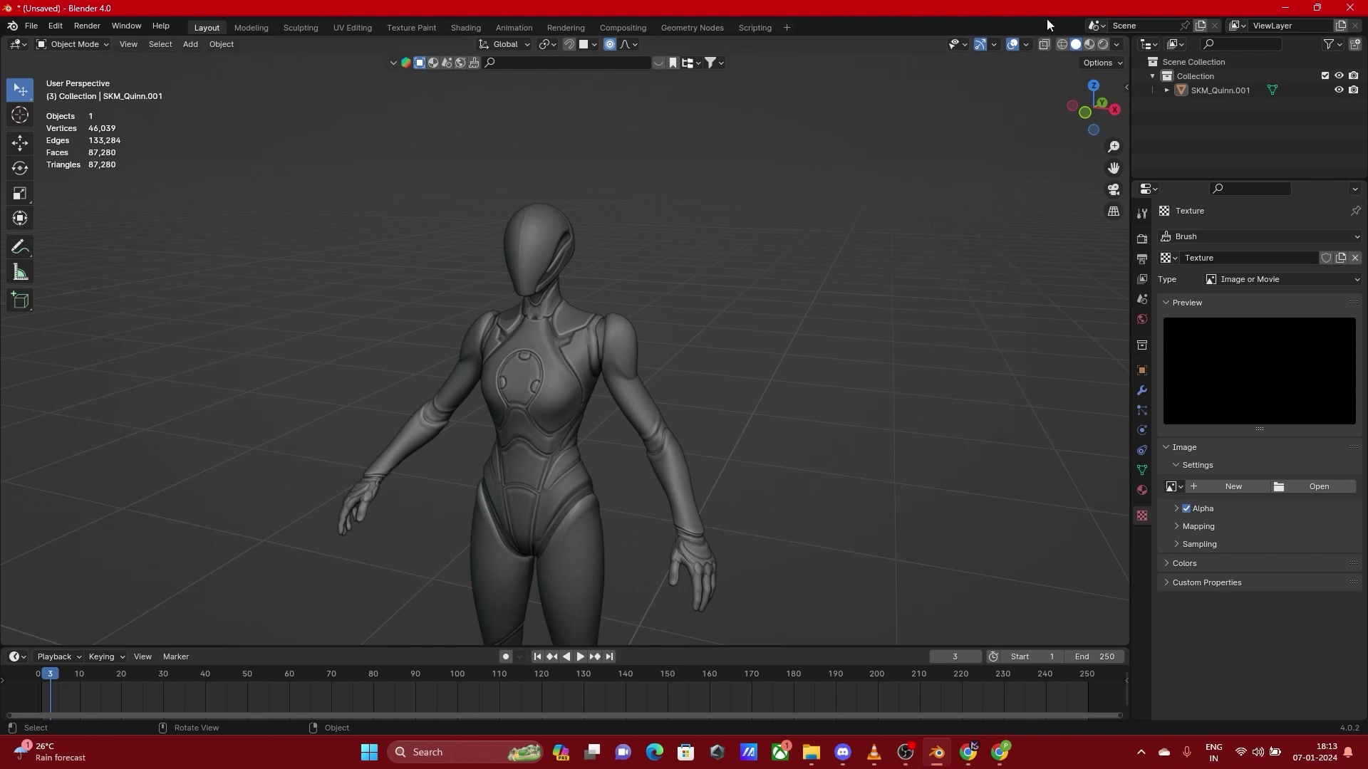
{"action": "left_click", "coordinate": [1089, 44]}
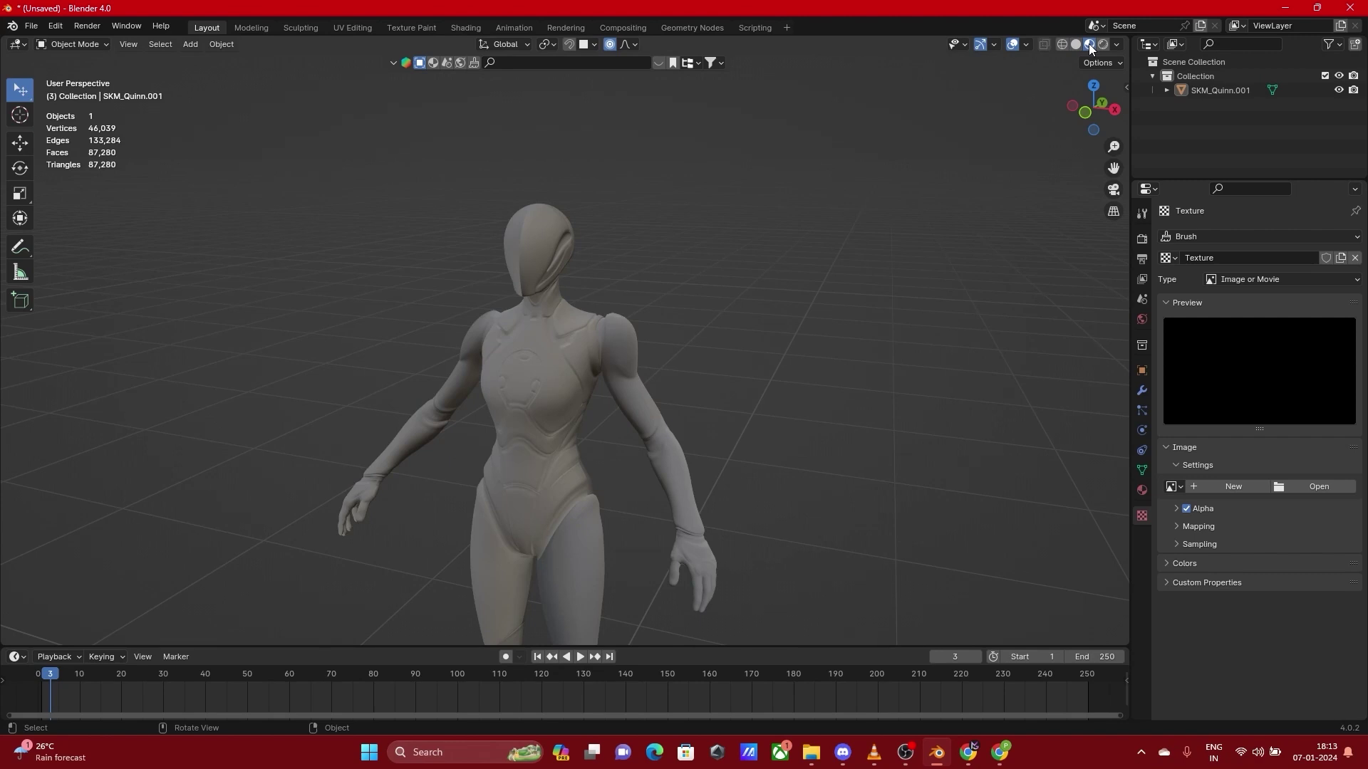
{"action": "mouse_move", "coordinate": [728, 420]}
{"action": "middle_mouse_down"}
{"action": "mouse_move", "coordinate": [795, 258]}
{"action": "mouse_move", "coordinate": [849, 396]}
{"action": "mouse_move", "coordinate": [809, 322]}
{"action": "mouse_move", "coordinate": [810, 386]}
{"action": "mouse_move", "coordinate": [794, 214]}
{"action": "mouse_move", "coordinate": [786, 283]}
{"action": "mouse_move", "coordinate": [665, 267]}
{"action": "mouse_move", "coordinate": [819, 256]}
{"action": "middle_mouse_up"}
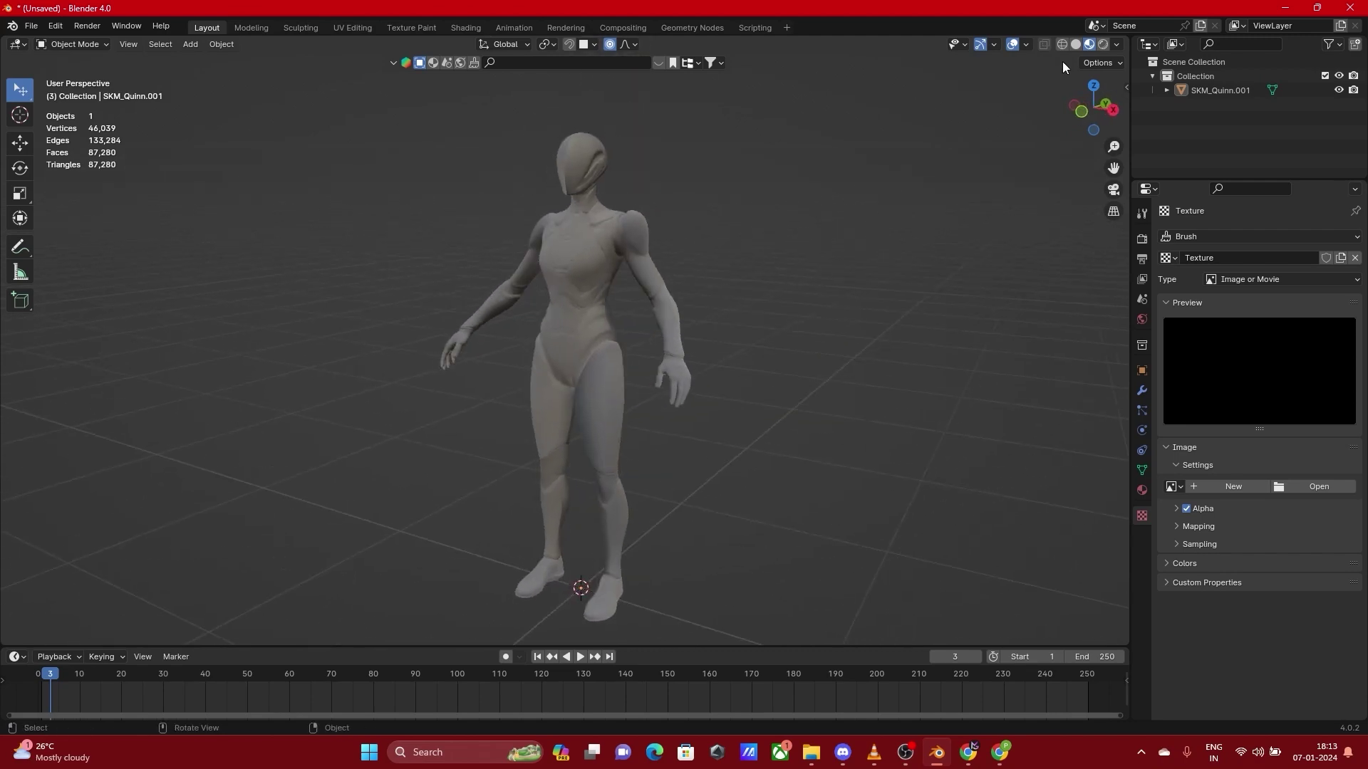
Switch the viewport to Rendered shading and add an Area light to the scene
{"action": "left_click", "coordinate": [1105, 45]}
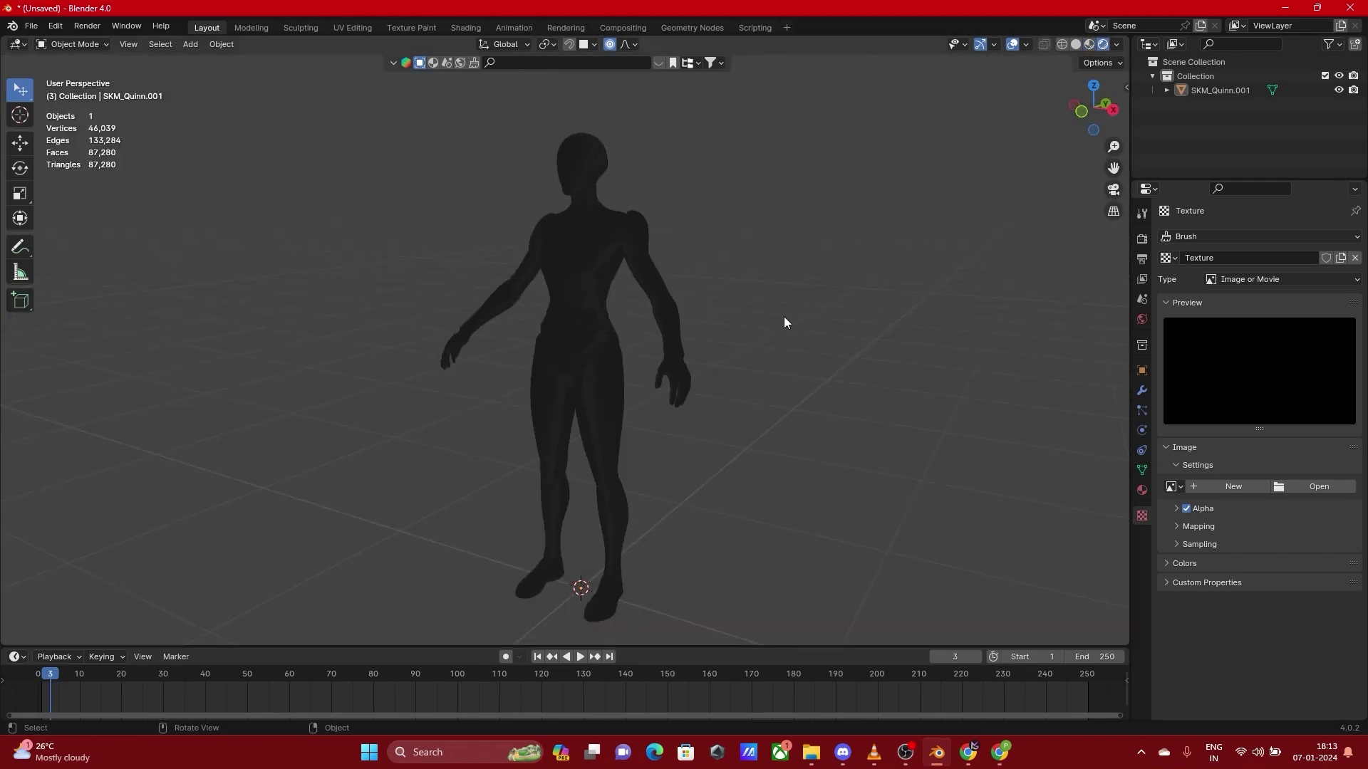
{"action": "key", "text": "shift+a"}
{"action": "mouse_move", "coordinate": [778, 317]}
{"action": "mouse_move", "coordinate": [725, 490]}
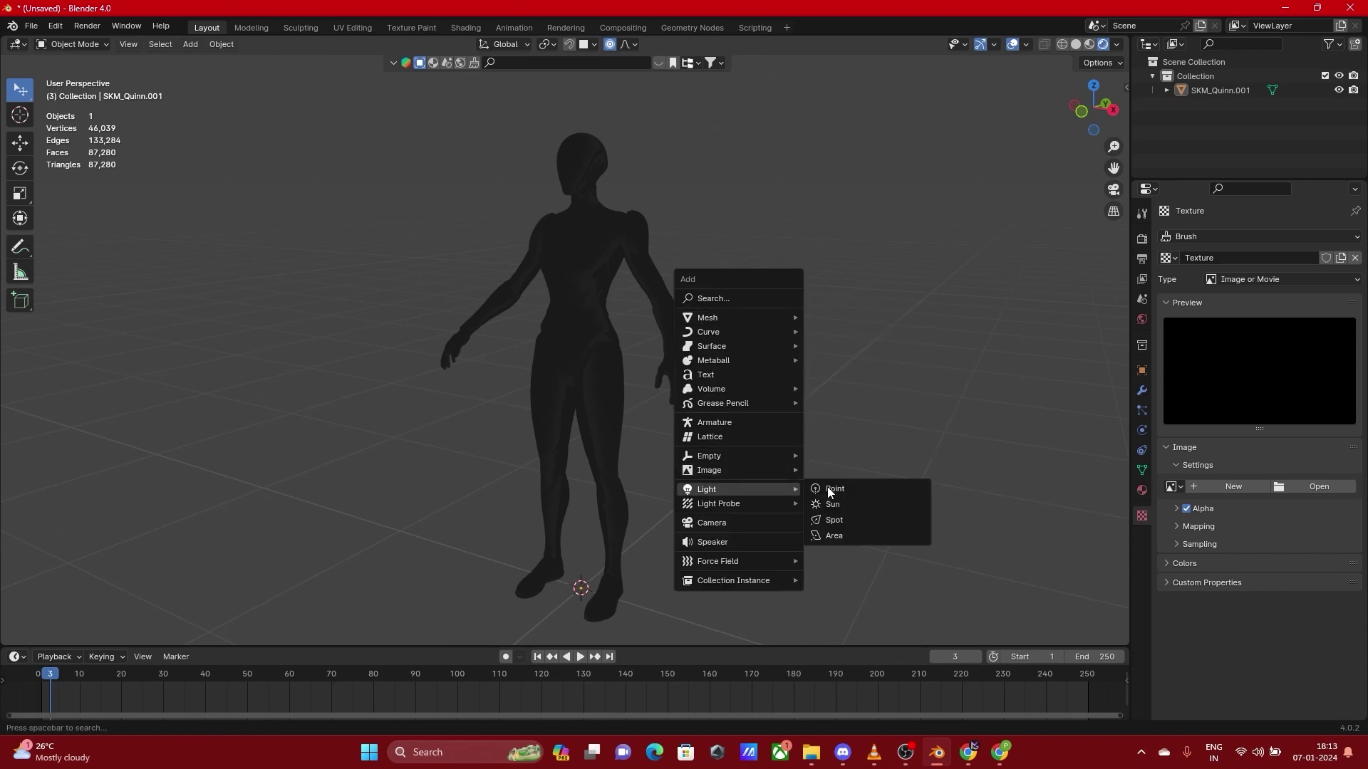
{"action": "left_click", "coordinate": [831, 536]}
{"action": "key", "text": "g"}
{"action": "key", "text": "z"}
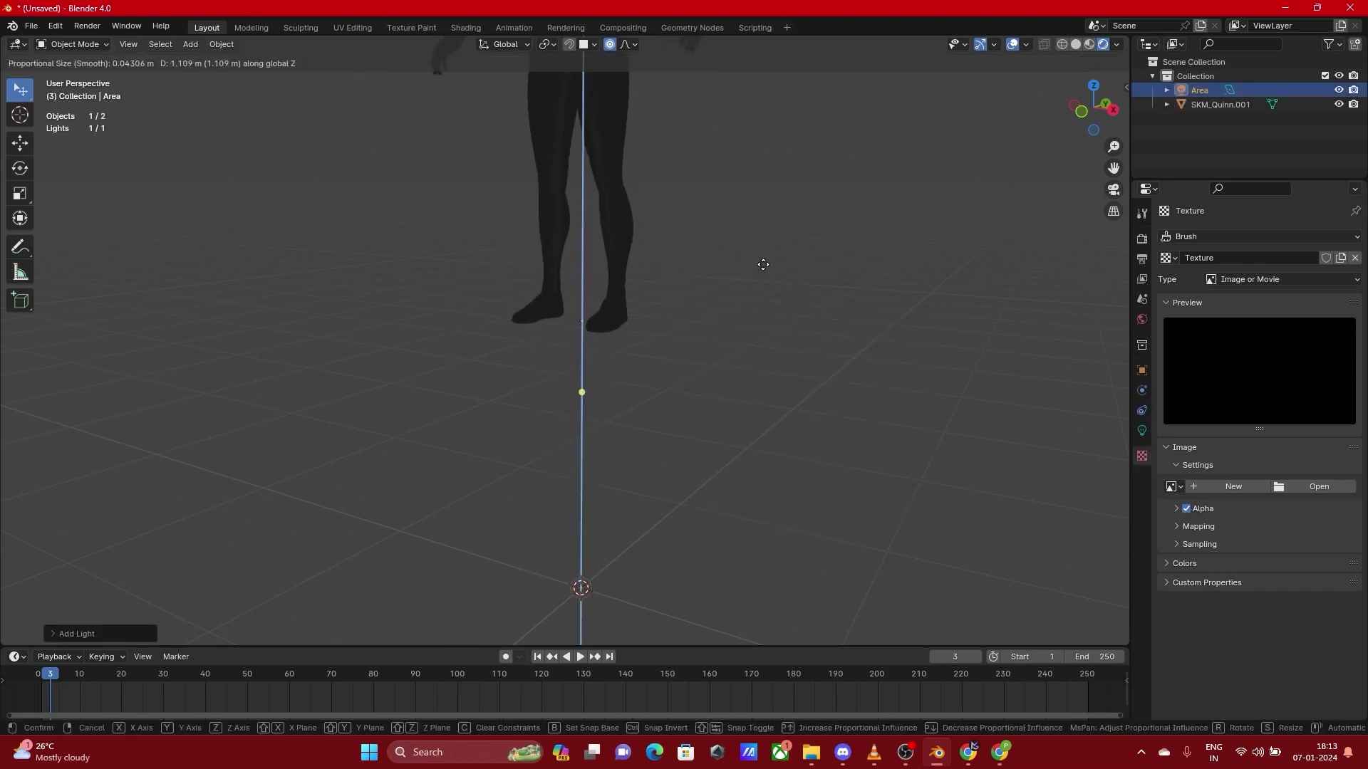
{"action": "key", "text": "Escape"}
Disable proportional editing and raise the area light along the Z axis to above the mannequin
{"action": "scroll", "coordinate": [801, 277], "scroll_direction": "down", "scroll_amount": 3}
{"action": "left_click", "coordinate": [610, 44]}
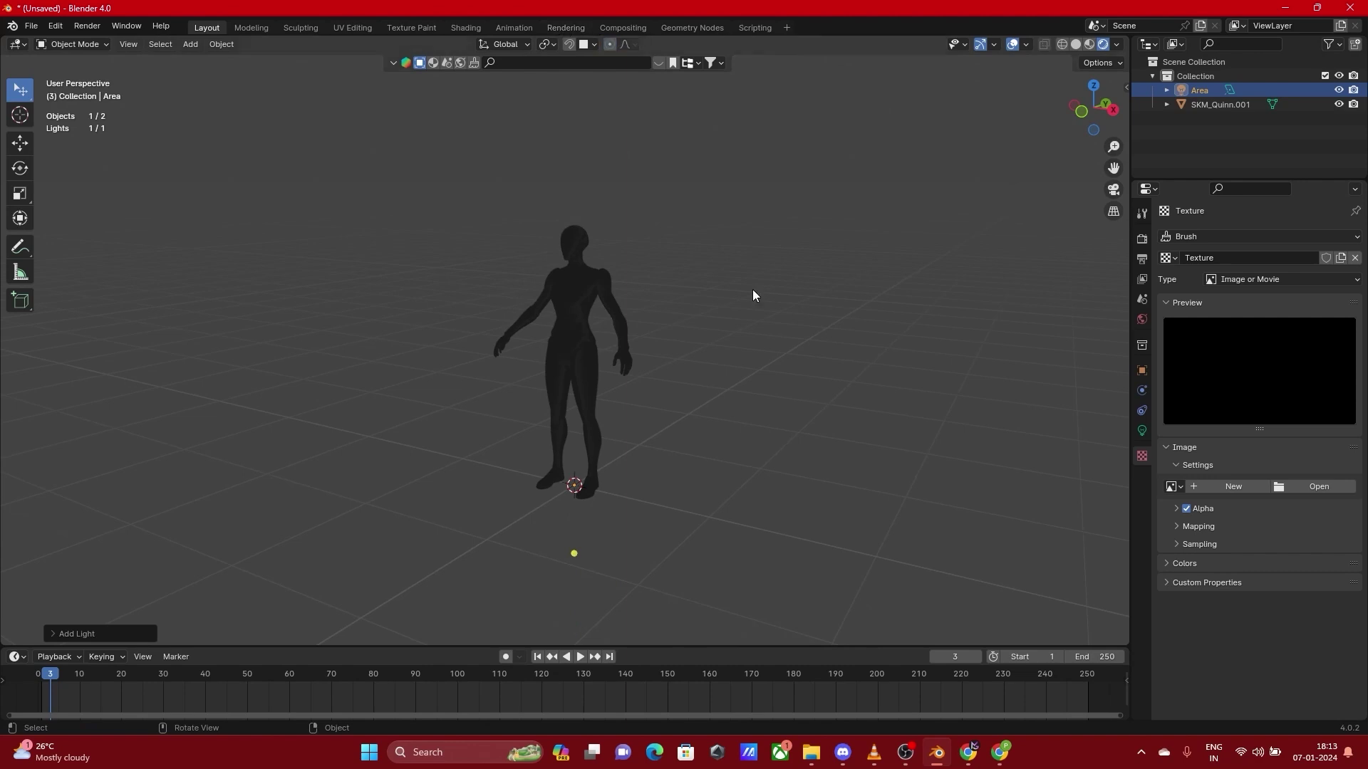
{"action": "key", "text": "g"}
{"action": "key", "text": "z"}
{"action": "left_click", "coordinate": [720, 173]}
Position the area light beside the mannequin's head and rotate it to shine on the head and chest
{"action": "scroll", "coordinate": [609, 208], "scroll_direction": "up", "scroll_amount": 5}
{"action": "middle_click_drag", "start_coordinate": [609, 207], "coordinate": [846, 294]}
{"action": "key", "text": "r"}
{"action": "left_click", "coordinate": [803, 426]}
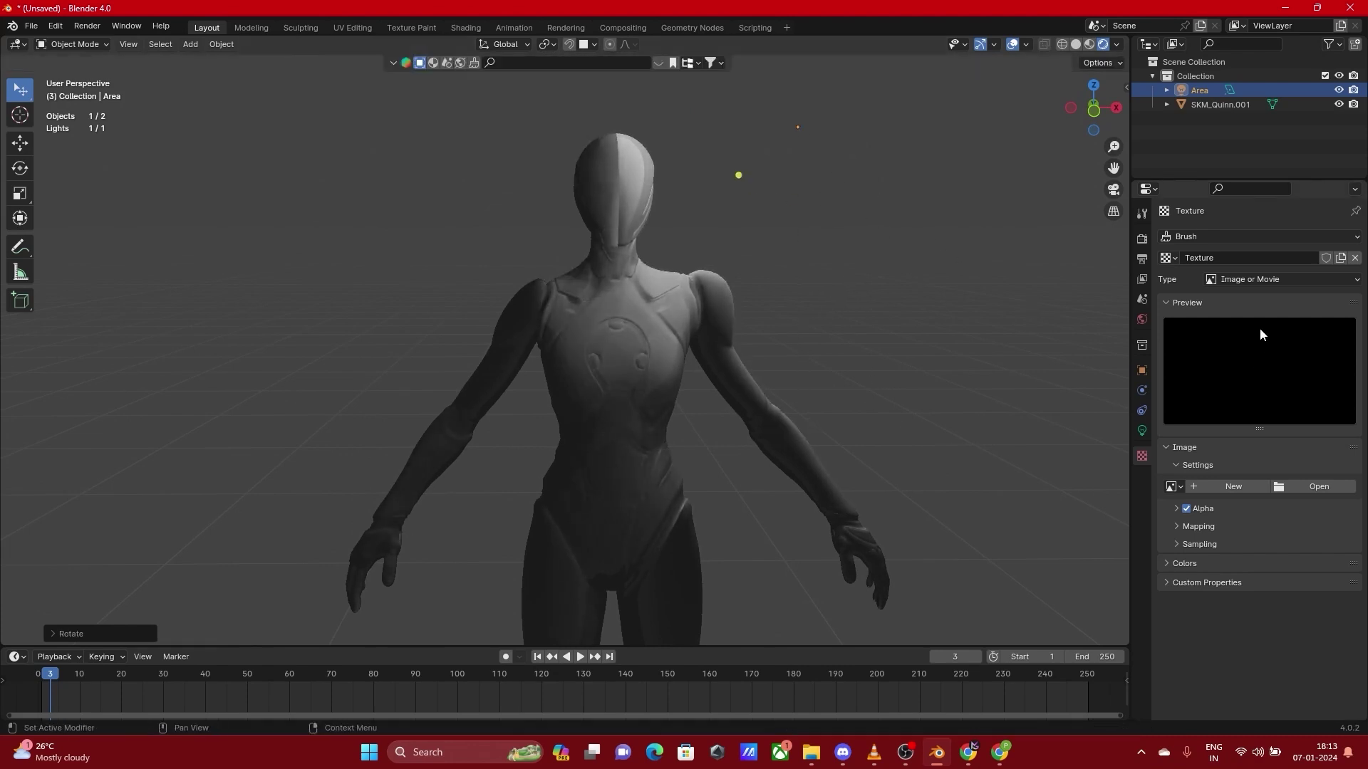
Switch the render engine to Cycles, inspect the lit mannequin, and return the engine to EEVEE
{"action": "left_click", "coordinate": [1142, 238]}
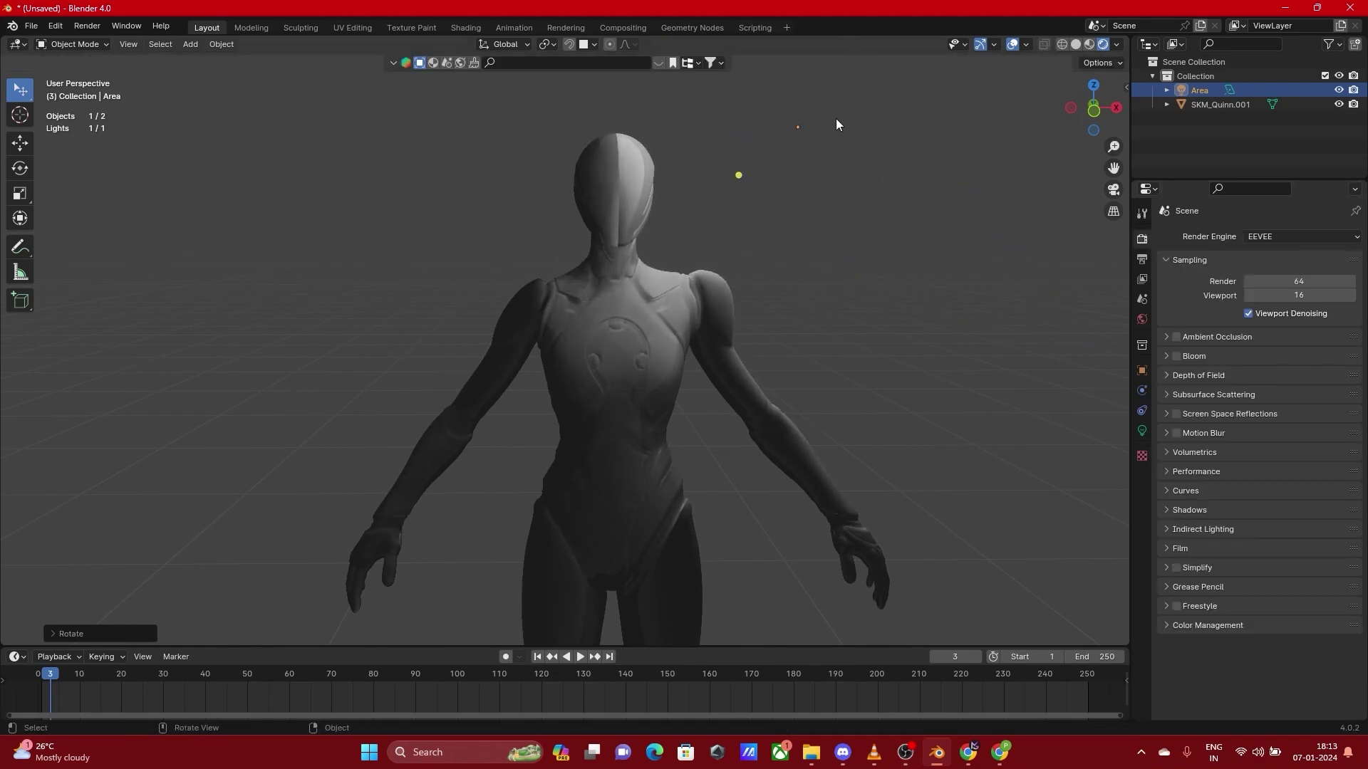
{"action": "left_click", "coordinate": [1309, 237]}
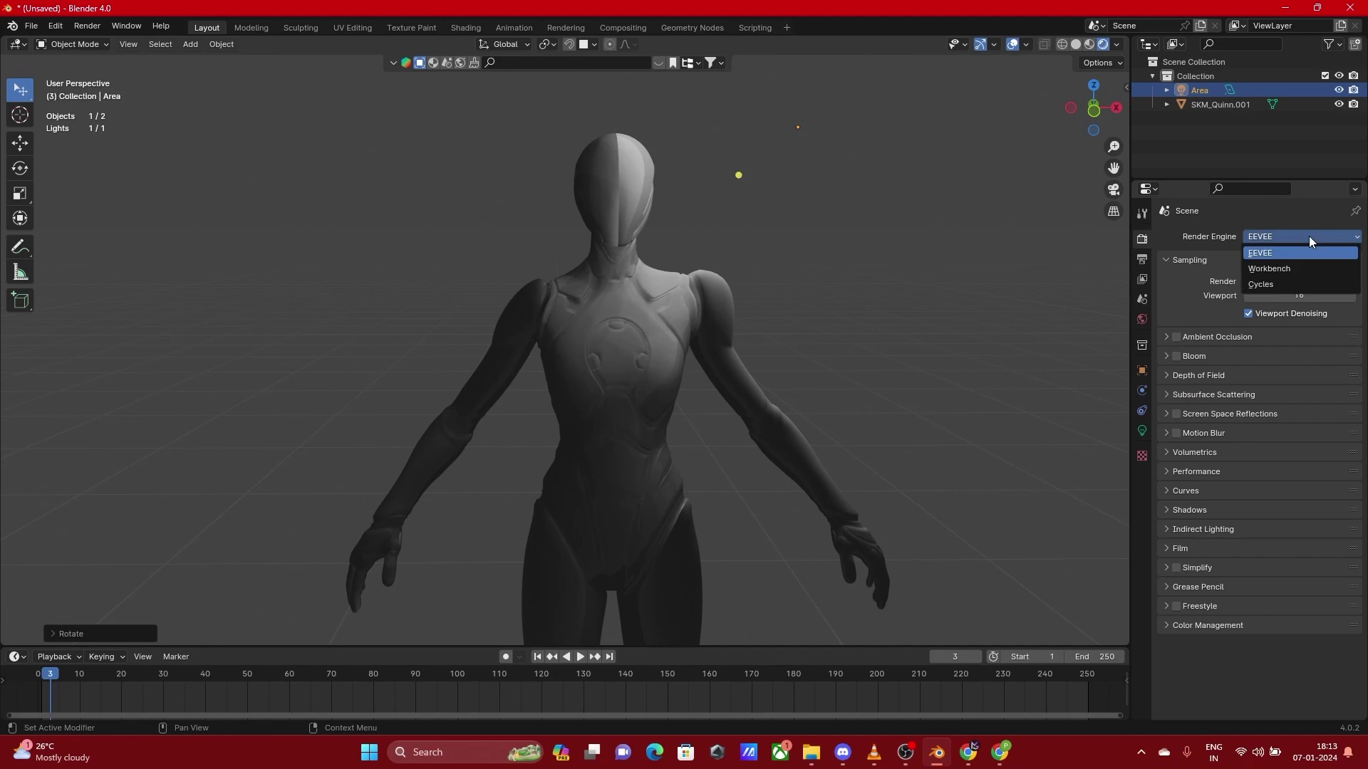
{"action": "left_click", "coordinate": [1264, 285]}
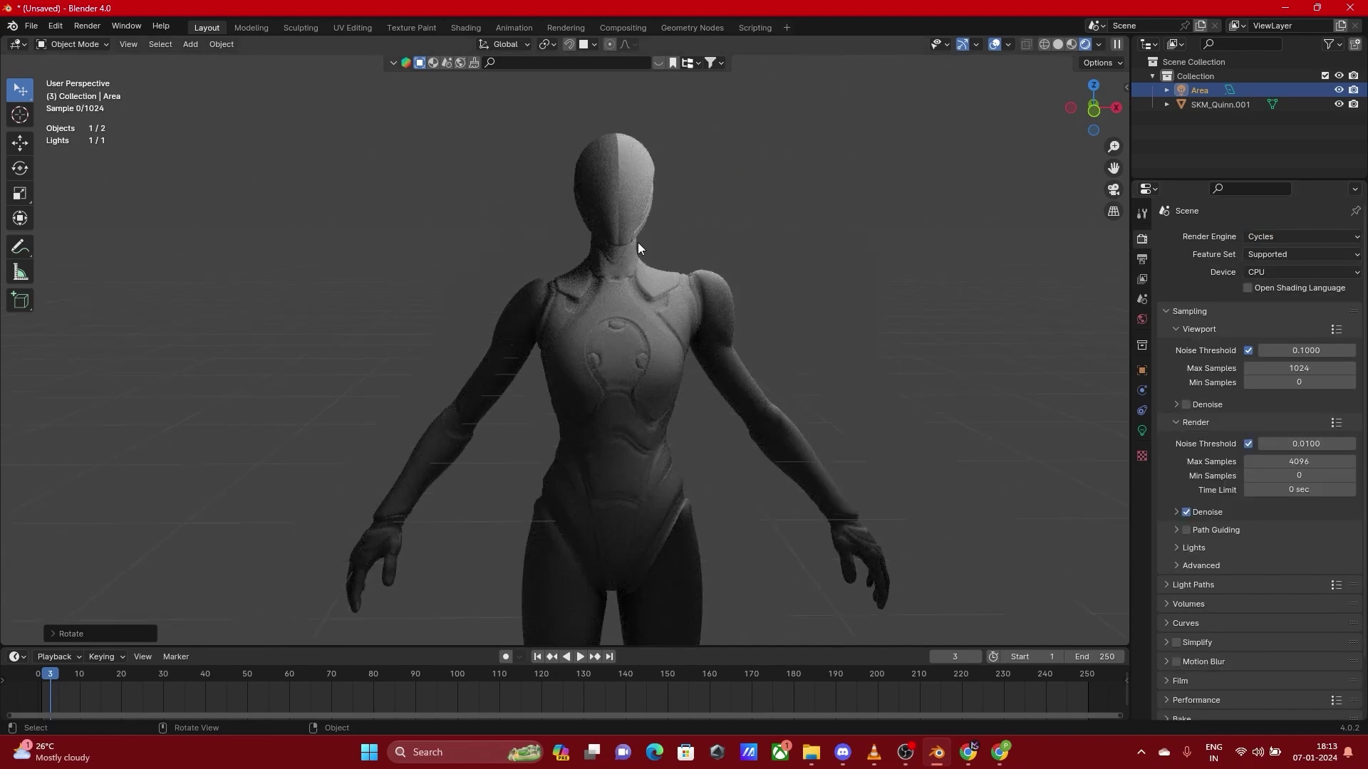
{"action": "scroll", "coordinate": [639, 242], "scroll_direction": "up", "scroll_amount": 3}
{"action": "scroll", "coordinate": [705, 349], "scroll_direction": "down", "scroll_amount": 2}
{"action": "scroll", "coordinate": [711, 346], "scroll_direction": "down", "scroll_amount": 2}
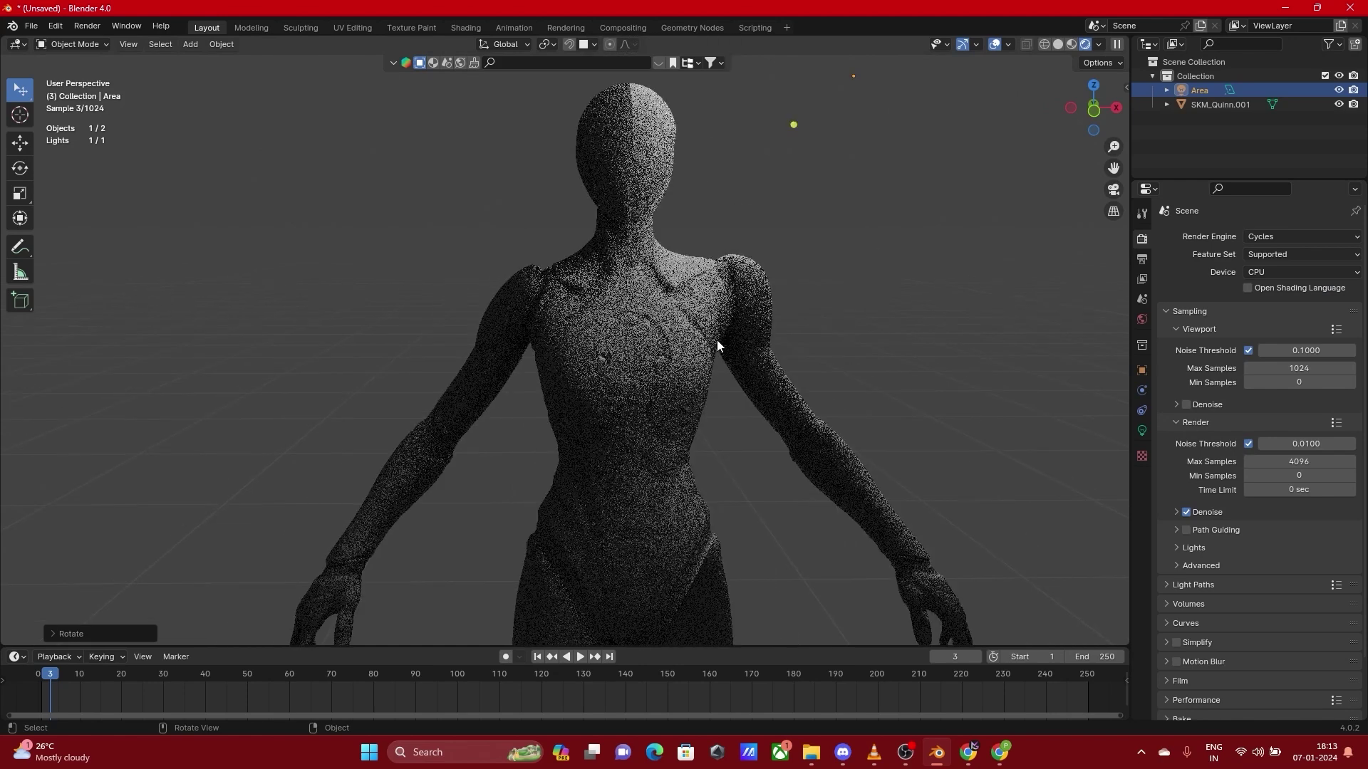
{"action": "left_click", "coordinate": [1281, 237]}
{"action": "left_click", "coordinate": [1263, 249]}
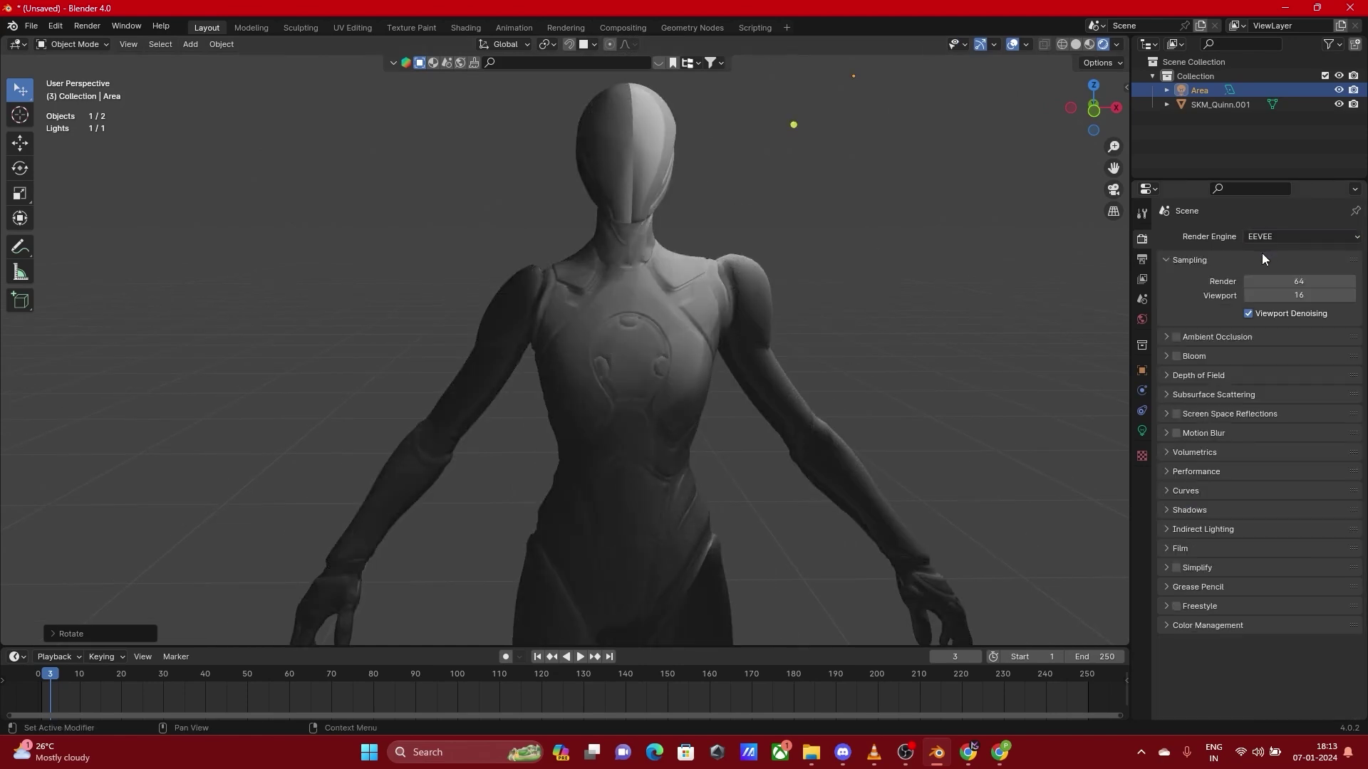
Compare the mannequin's chest up close under EEVEE and Cycles, ending with EEVEE as the render engine
{"action": "scroll", "coordinate": [753, 340], "scroll_direction": "up", "scroll_amount": 3}
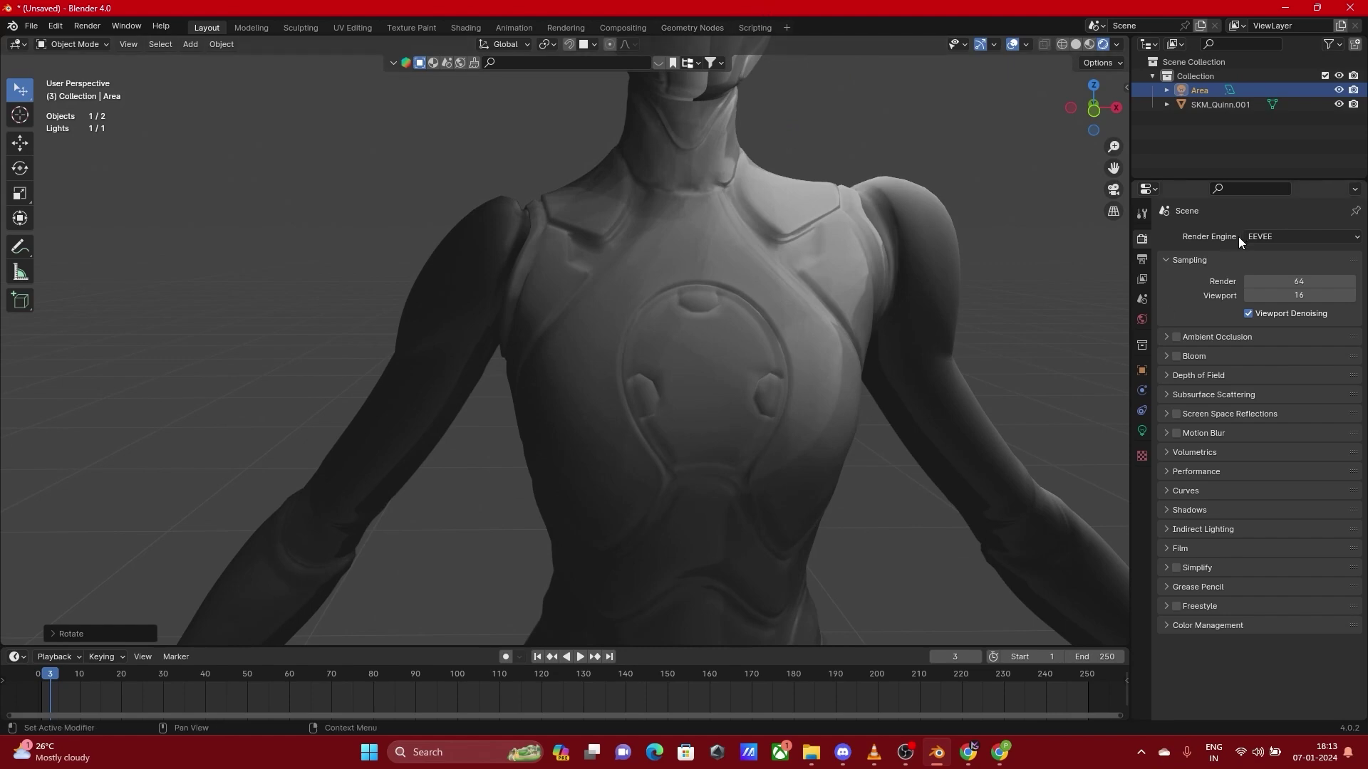
{"action": "left_click", "coordinate": [1263, 238]}
{"action": "left_click", "coordinate": [1264, 284]}
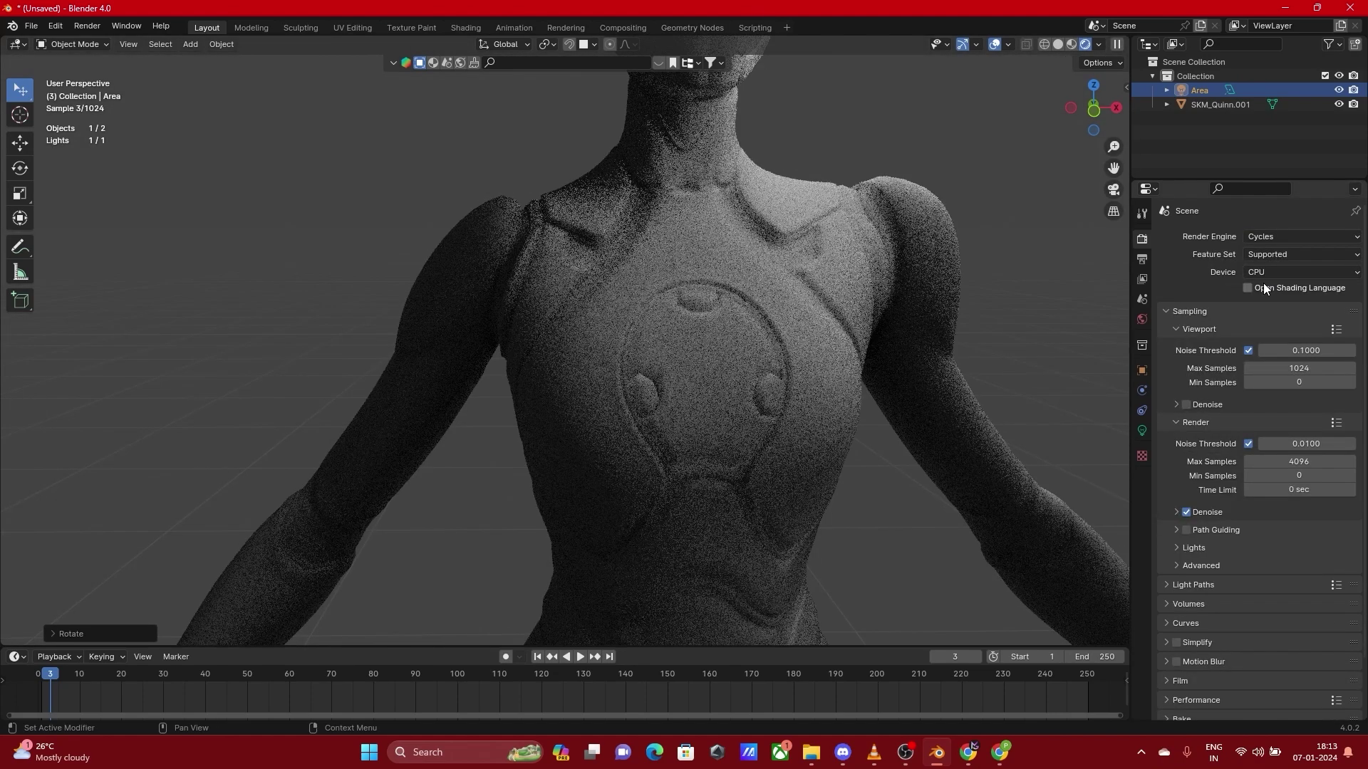
{"action": "scroll", "coordinate": [767, 286], "scroll_direction": "down", "scroll_amount": 2}
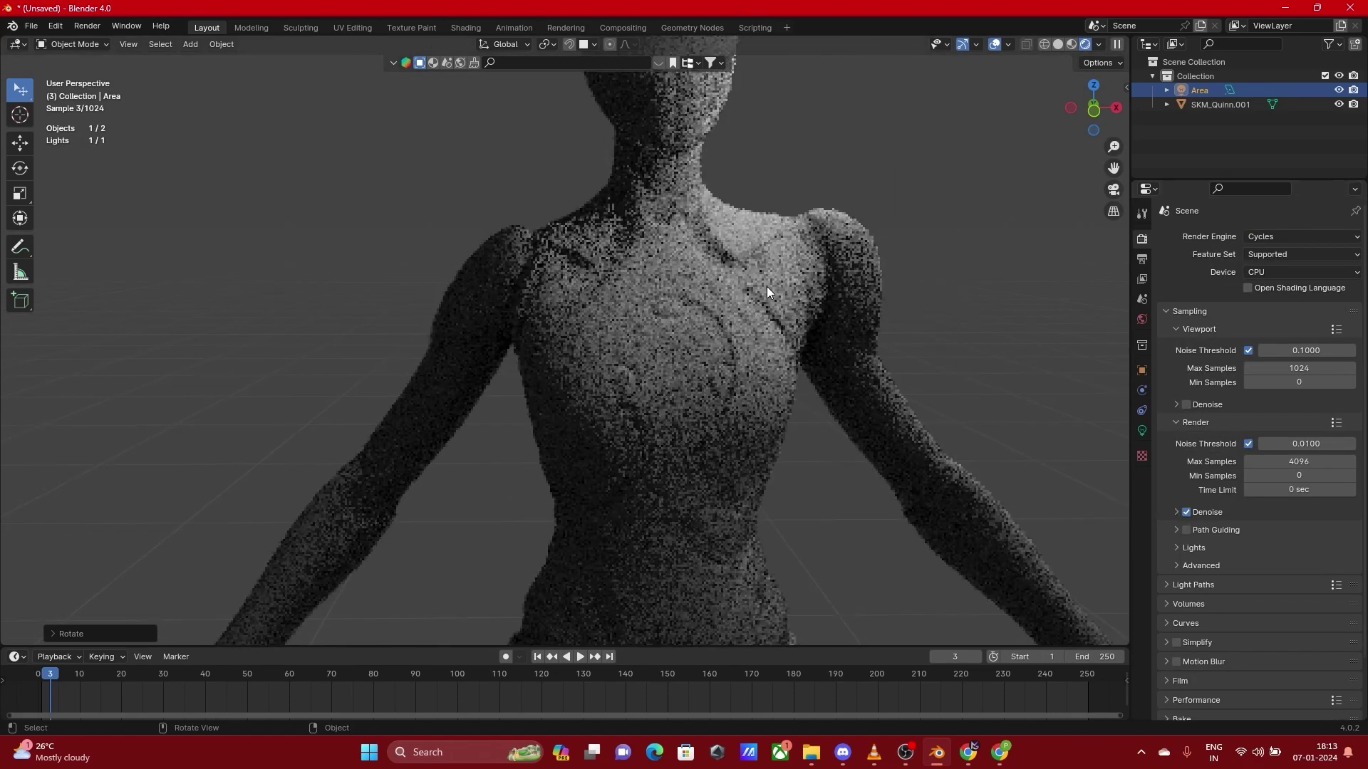
{"action": "scroll", "coordinate": [767, 285], "scroll_direction": "down", "scroll_amount": 5}
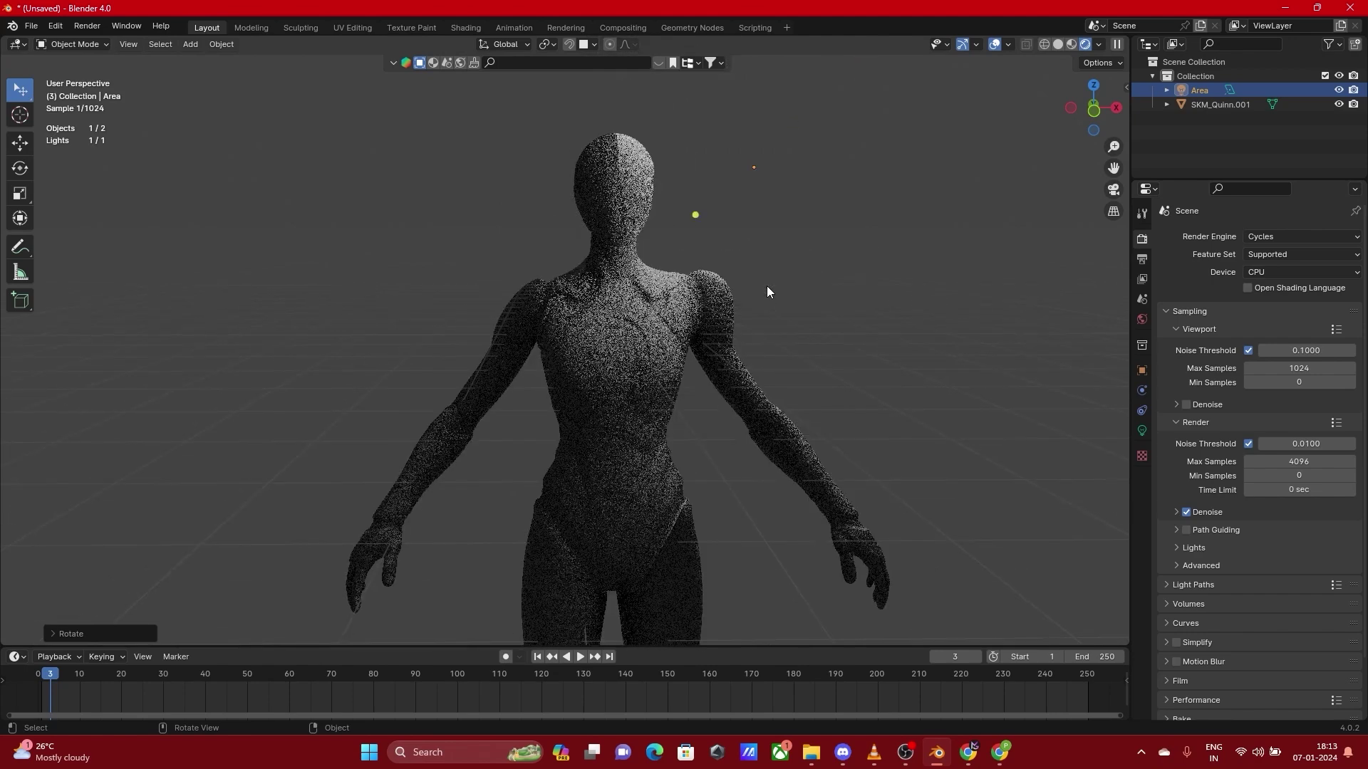
{"action": "left_click", "coordinate": [1283, 240]}
{"action": "left_click", "coordinate": [1279, 253]}
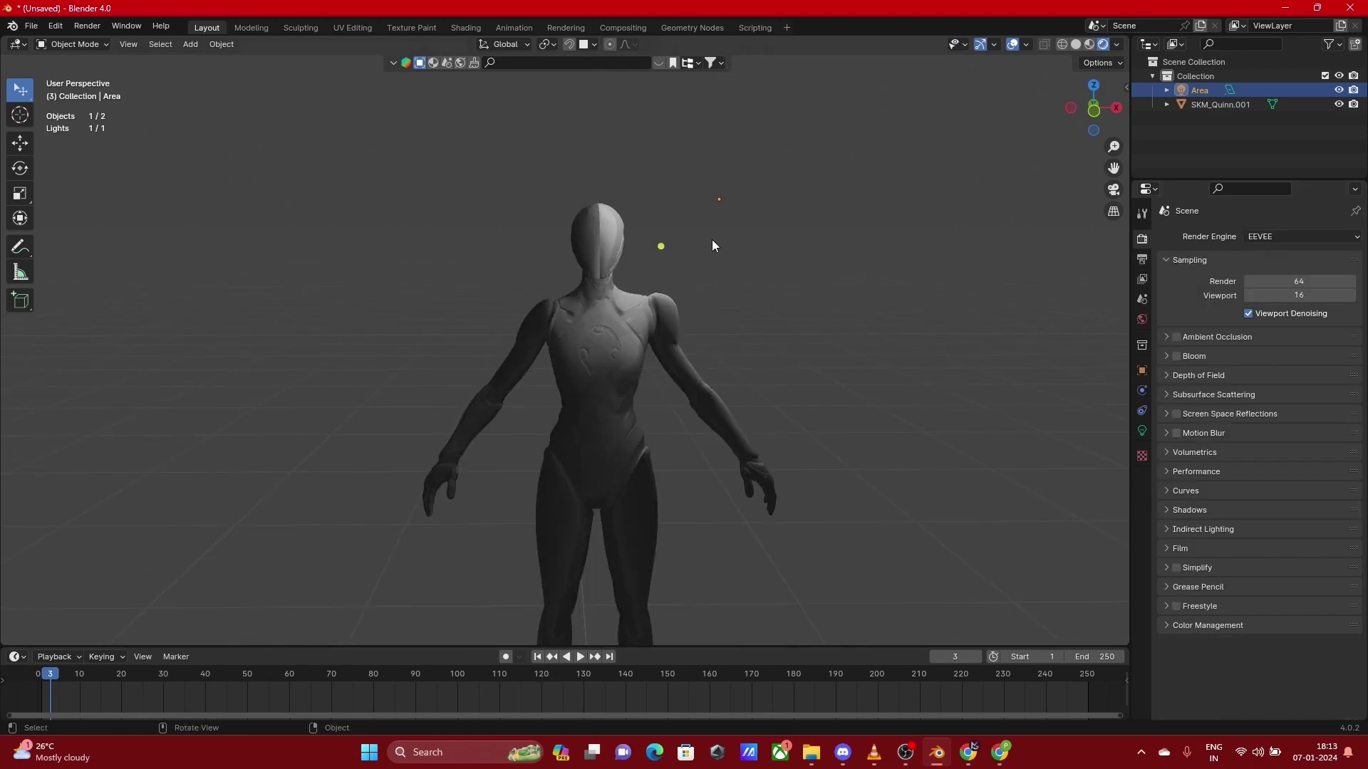
Delete the area light and switch the viewport to Solid shading
{"action": "left_click", "coordinate": [831, 230]}
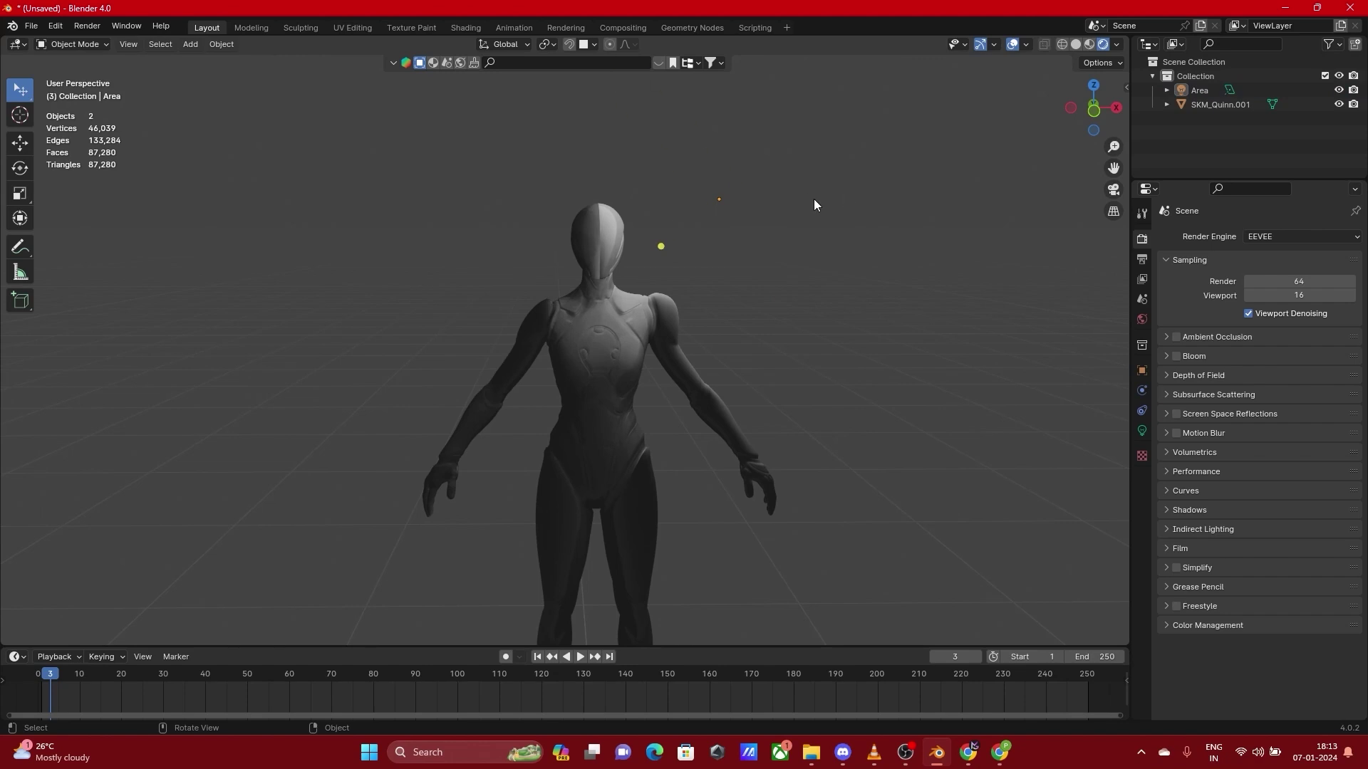
{"action": "left_click", "coordinate": [748, 198]}
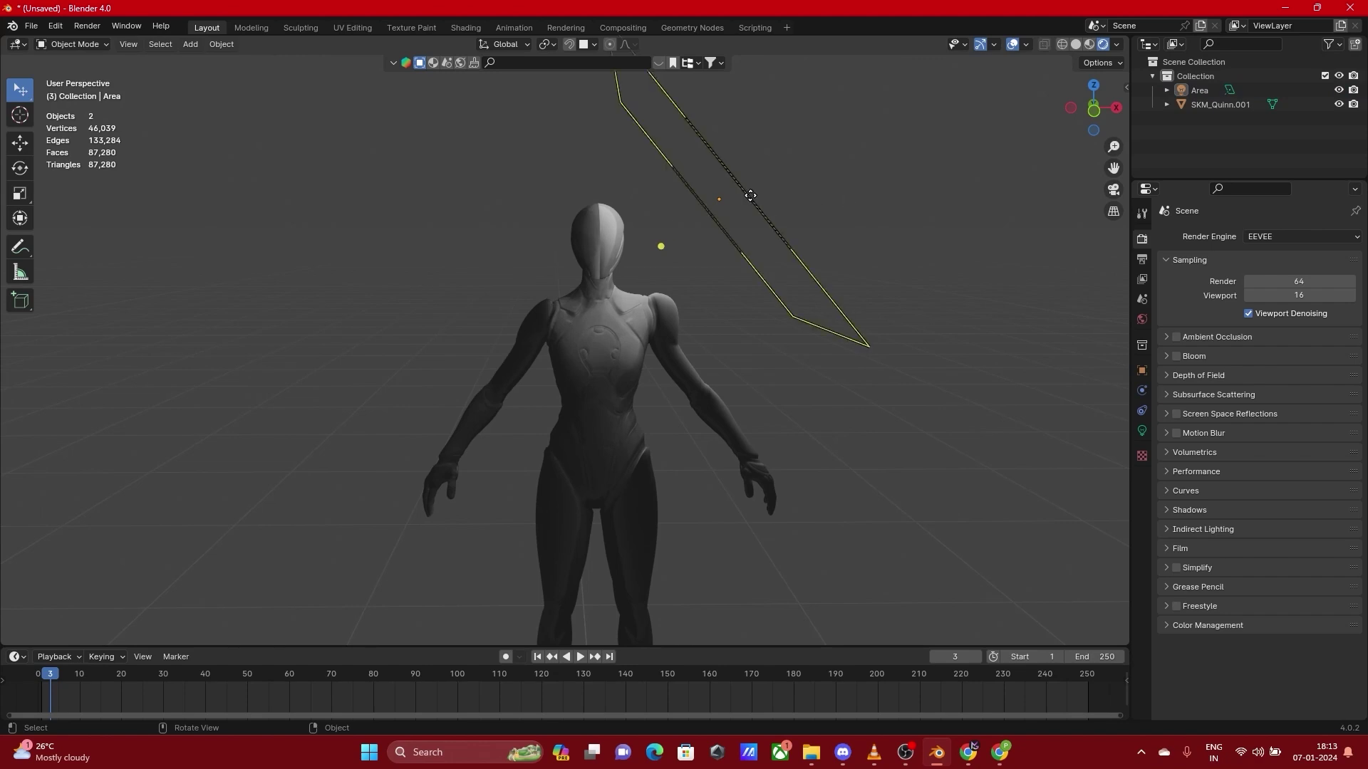
{"action": "key", "text": "Delete"}
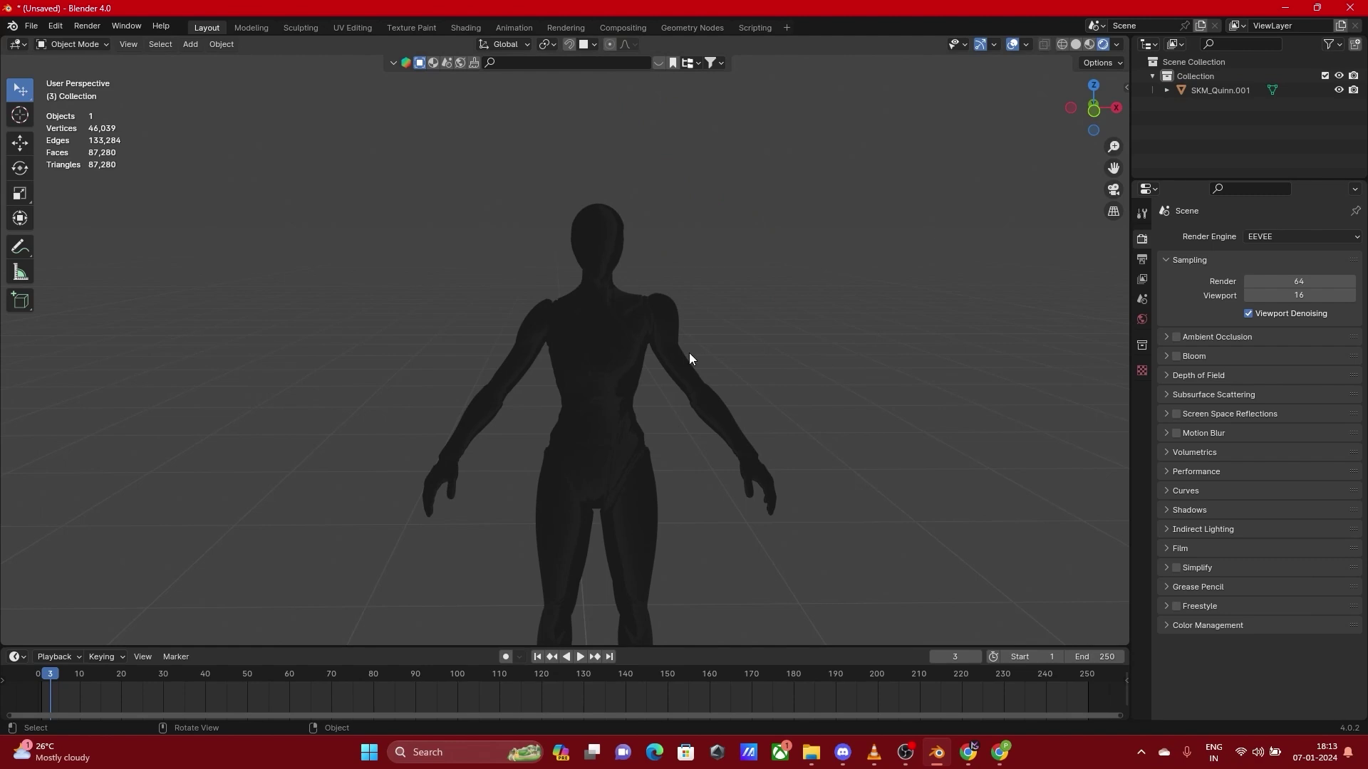
{"action": "key", "text": "z"}
{"action": "left_click", "coordinate": [1003, 296]}
{"action": "scroll", "coordinate": [848, 271], "scroll_direction": "down", "scroll_amount": 4, "text": "shift"}
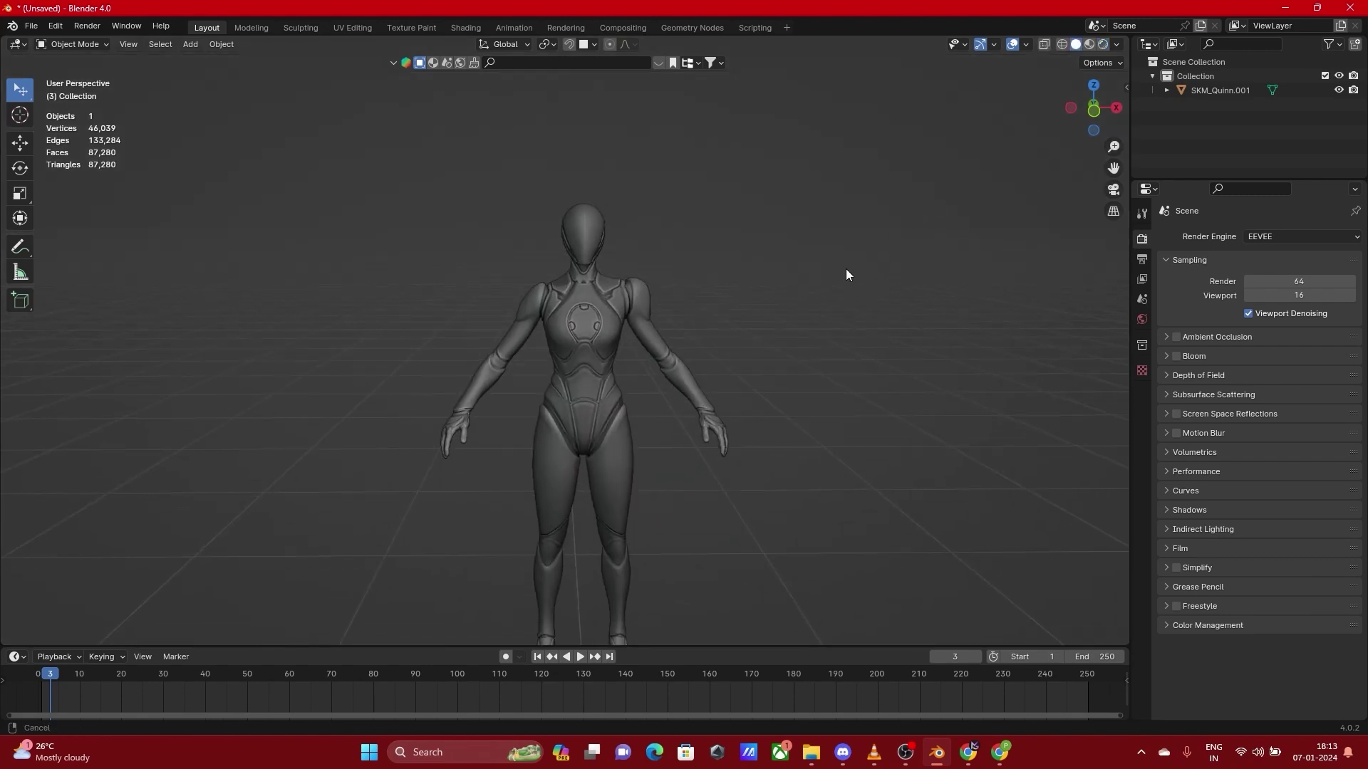
Create a new empty scene alongside the mannequin's scene
{"action": "left_click", "coordinate": [1096, 26]}
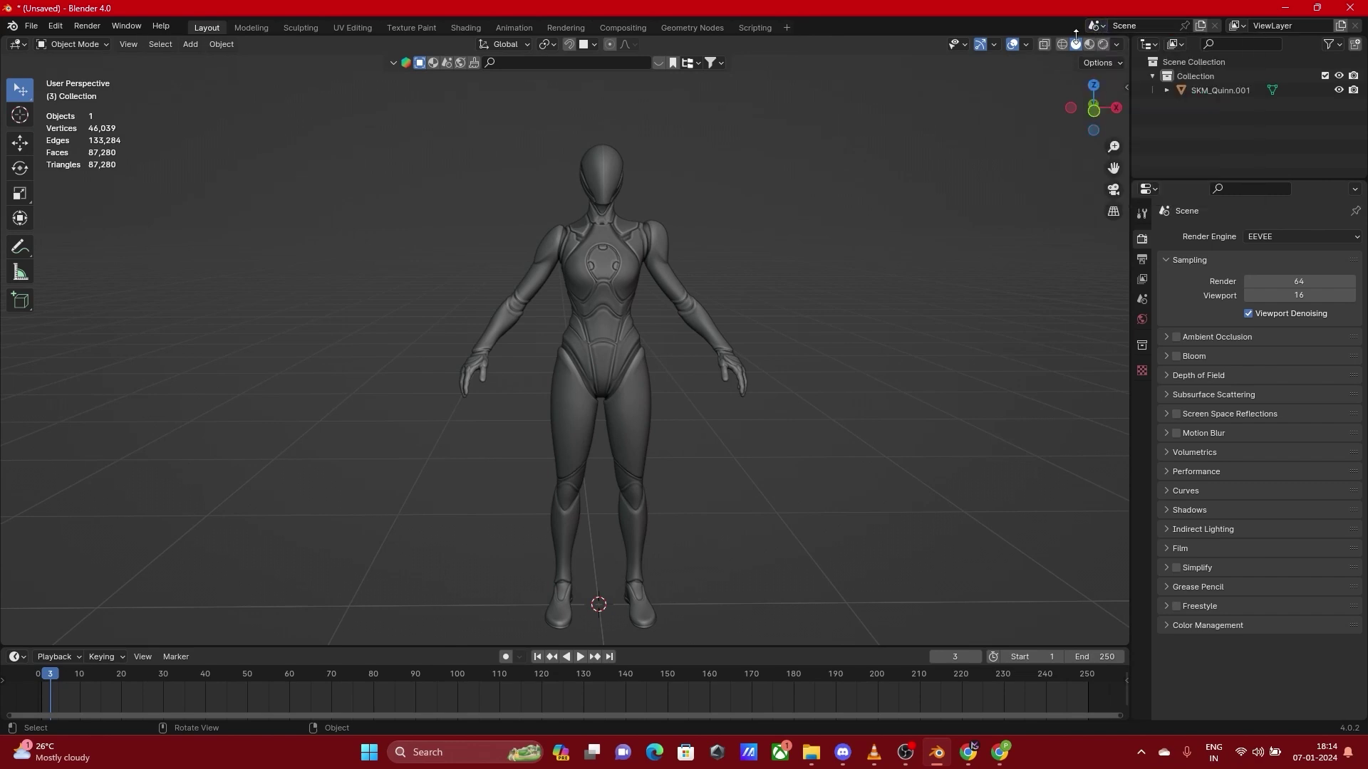
{"action": "left_click", "coordinate": [31, 26]}
{"action": "left_click", "coordinate": [581, 252]}
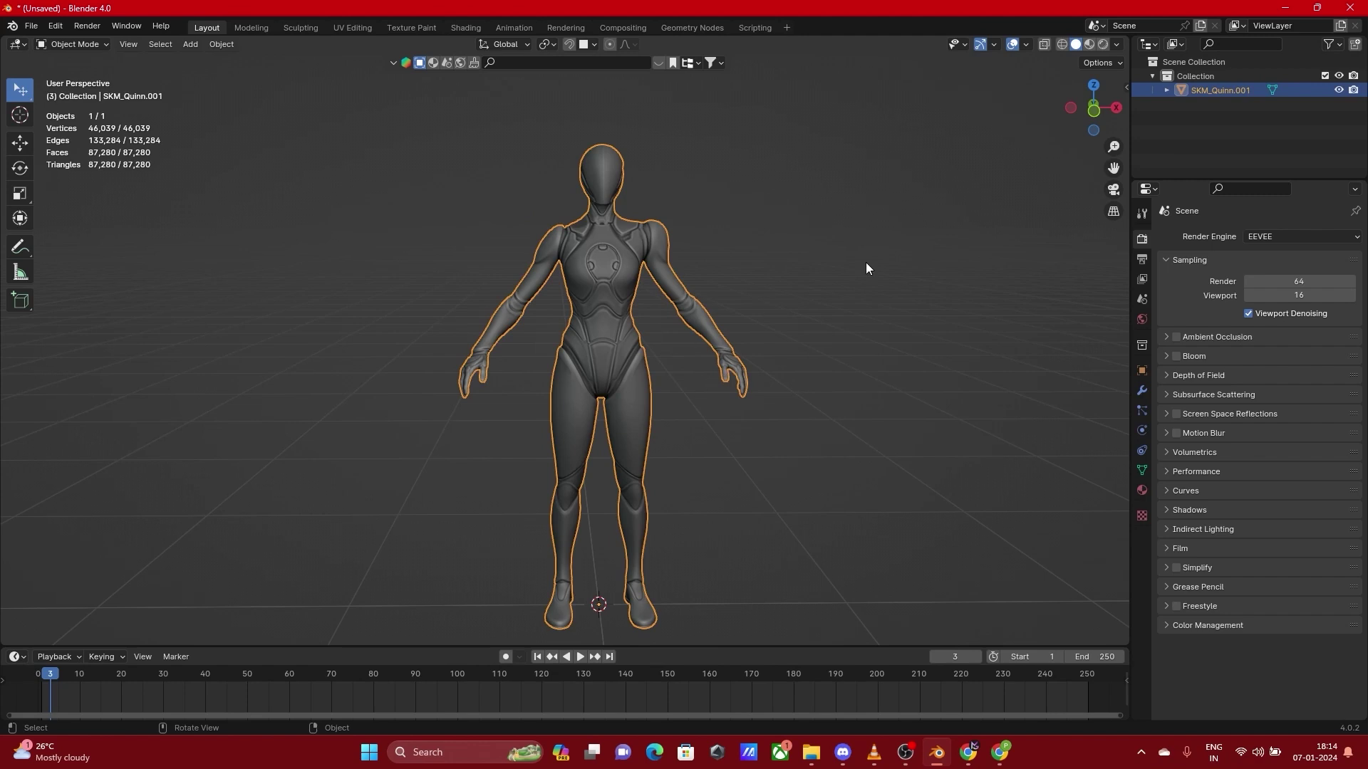
{"action": "middle_click_drag", "start_coordinate": [854, 397], "coordinate": [825, 405]}
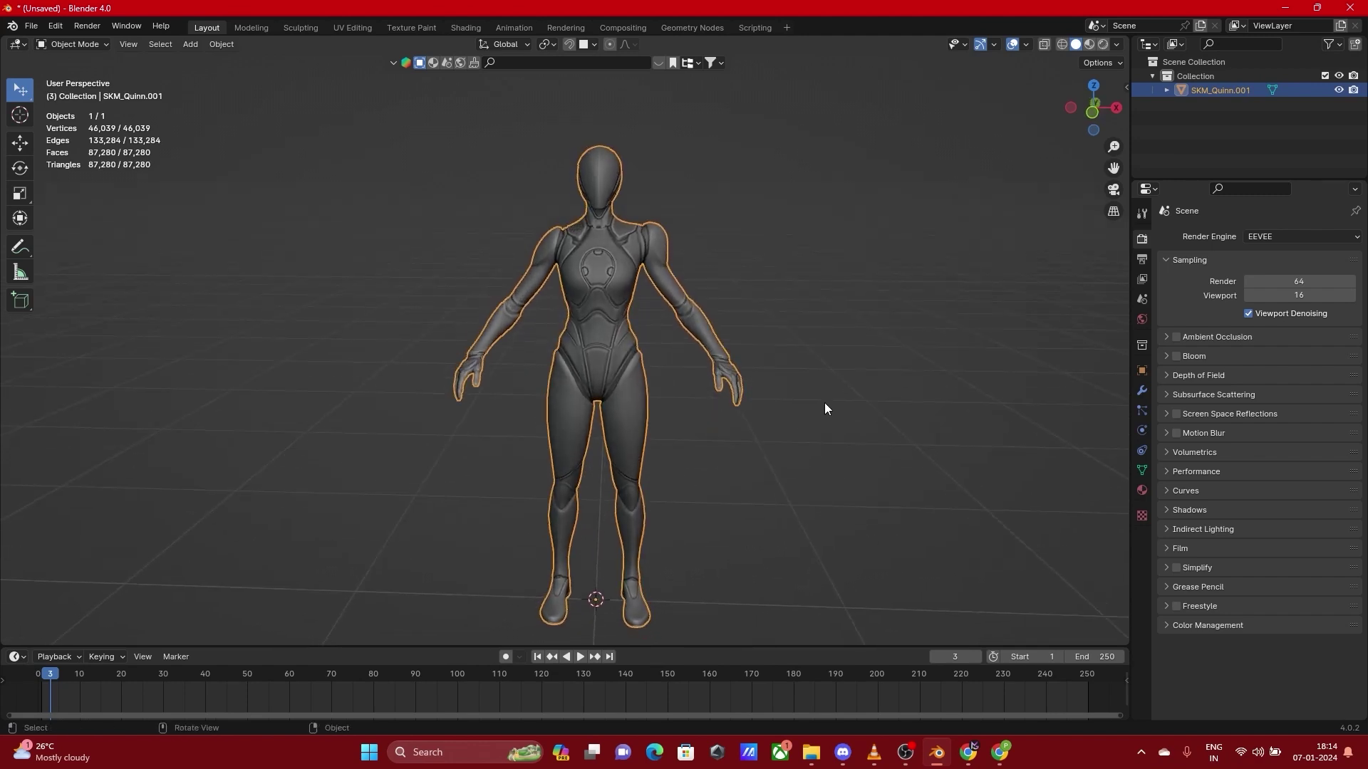
{"action": "left_click", "coordinate": [1198, 28]}
{"action": "left_click", "coordinate": [1131, 55]}
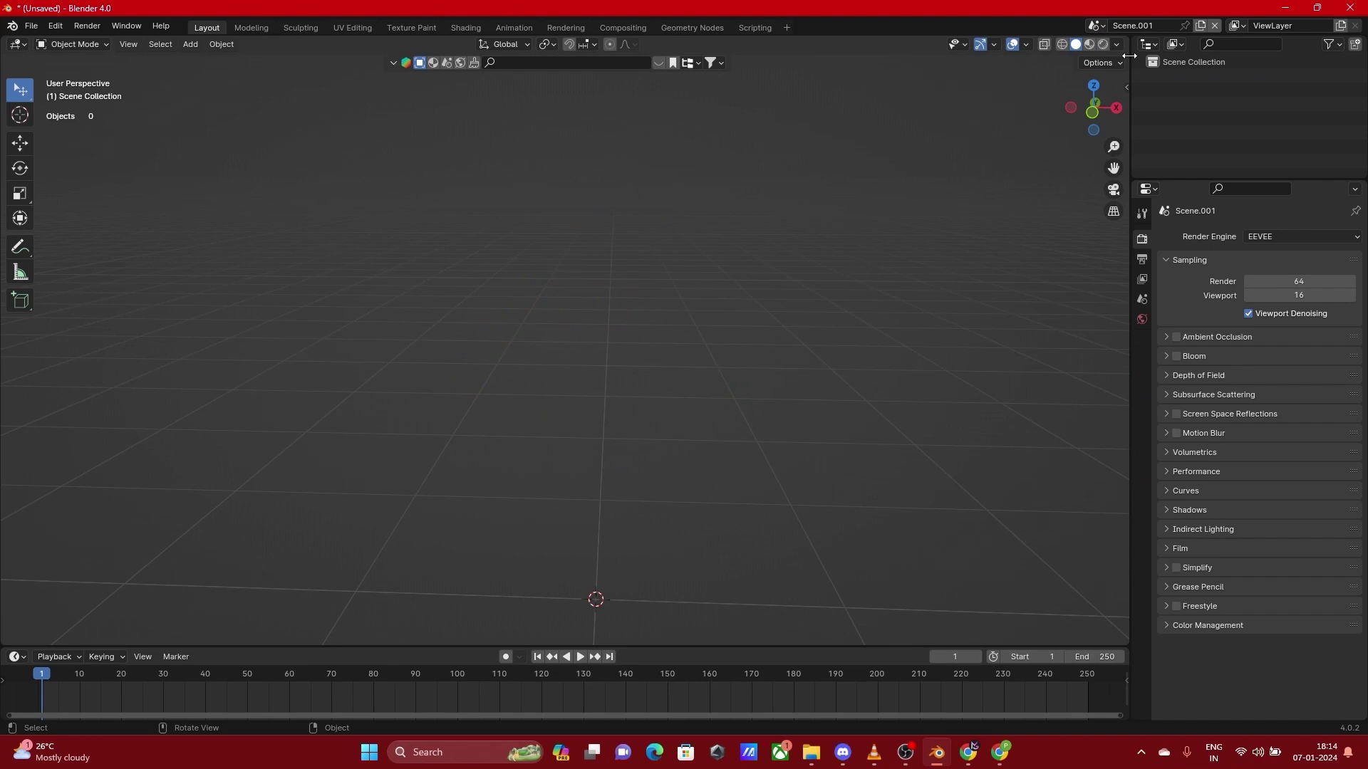
Add a cube mesh at the origin of the new scene
{"action": "scroll", "coordinate": [705, 324], "scroll_direction": "down", "scroll_amount": 4}
{"action": "middle_click_drag", "start_coordinate": [705, 329], "coordinate": [624, 276]}
{"action": "key", "text": "shift+a"}
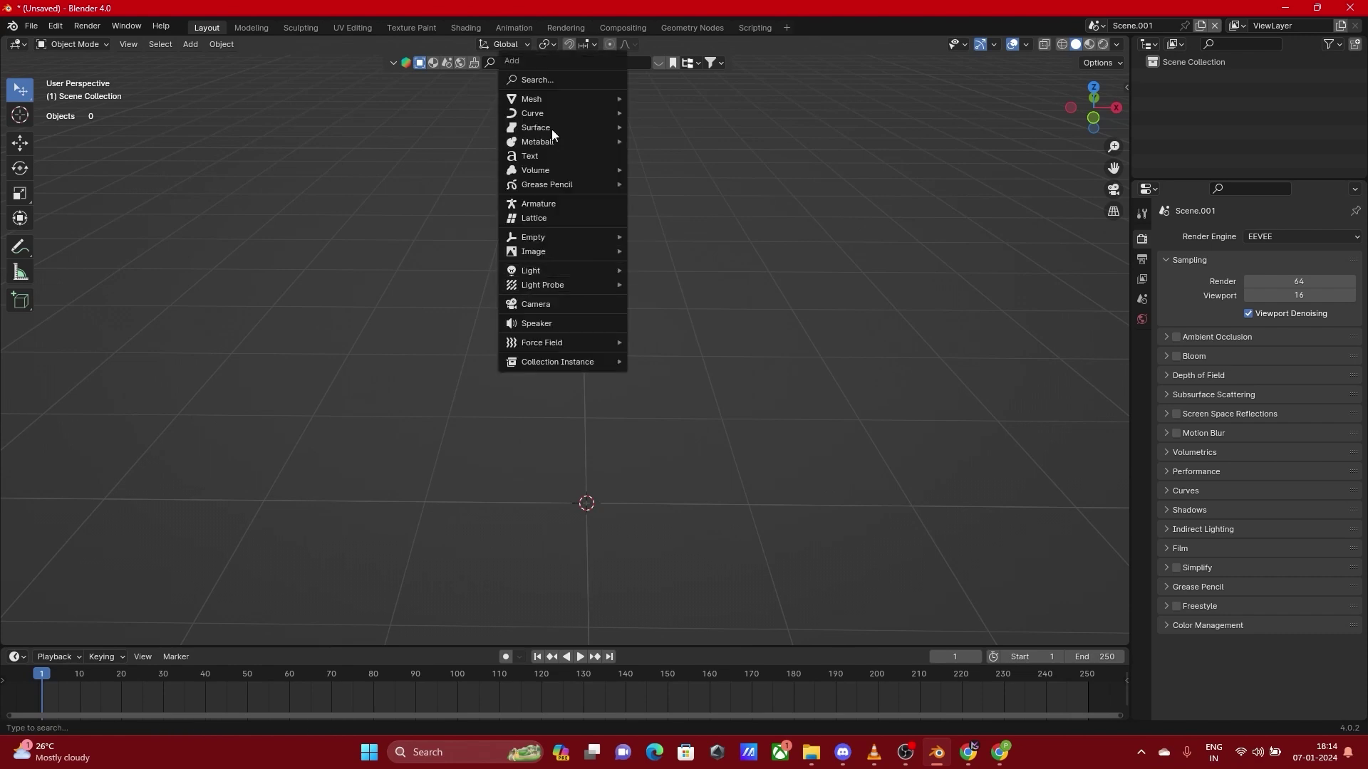
{"action": "mouse_move", "coordinate": [556, 104]}
{"action": "left_click", "coordinate": [675, 113]}
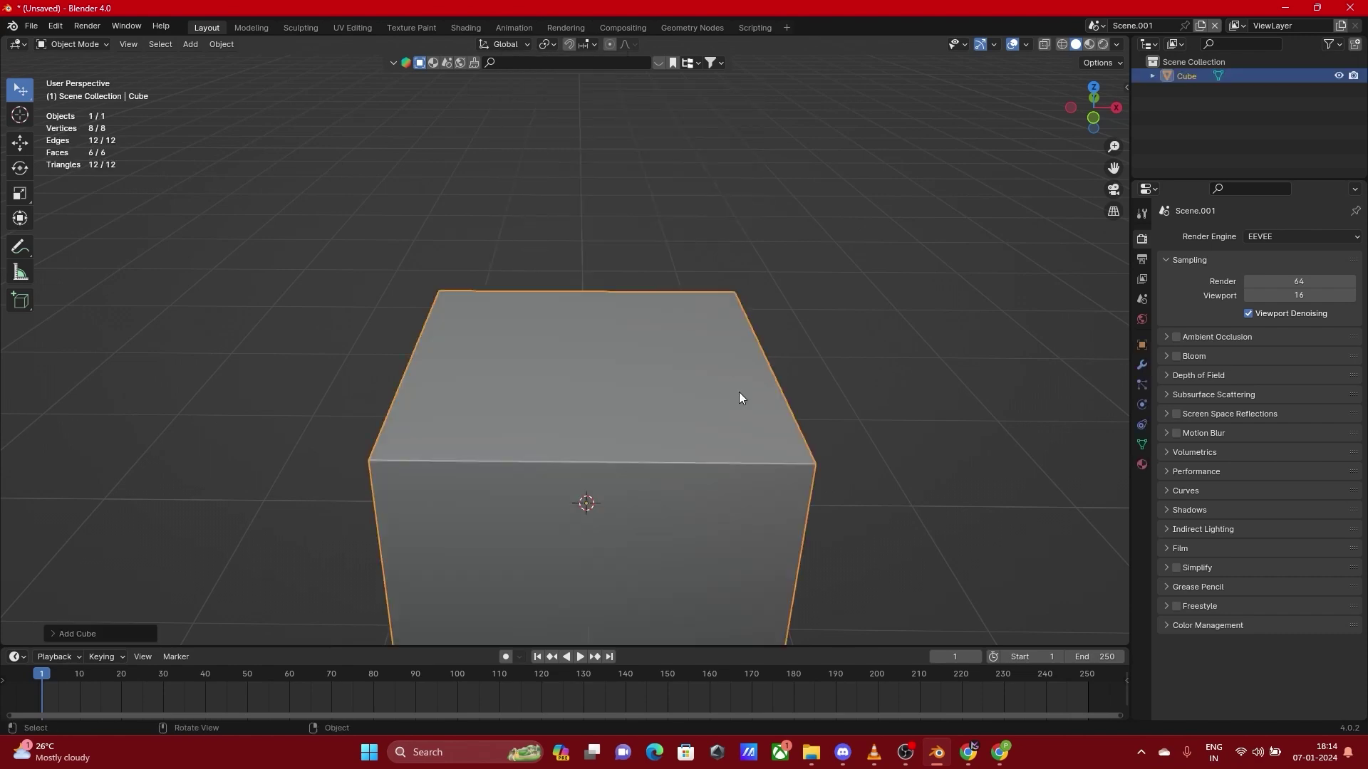
In front view, raise the cube along Z to rest on the ground line and move it along negative X away from the origin
{"action": "key", "text": "KP_1"}
{"action": "key", "text": "g"}
{"action": "key", "text": "z"}
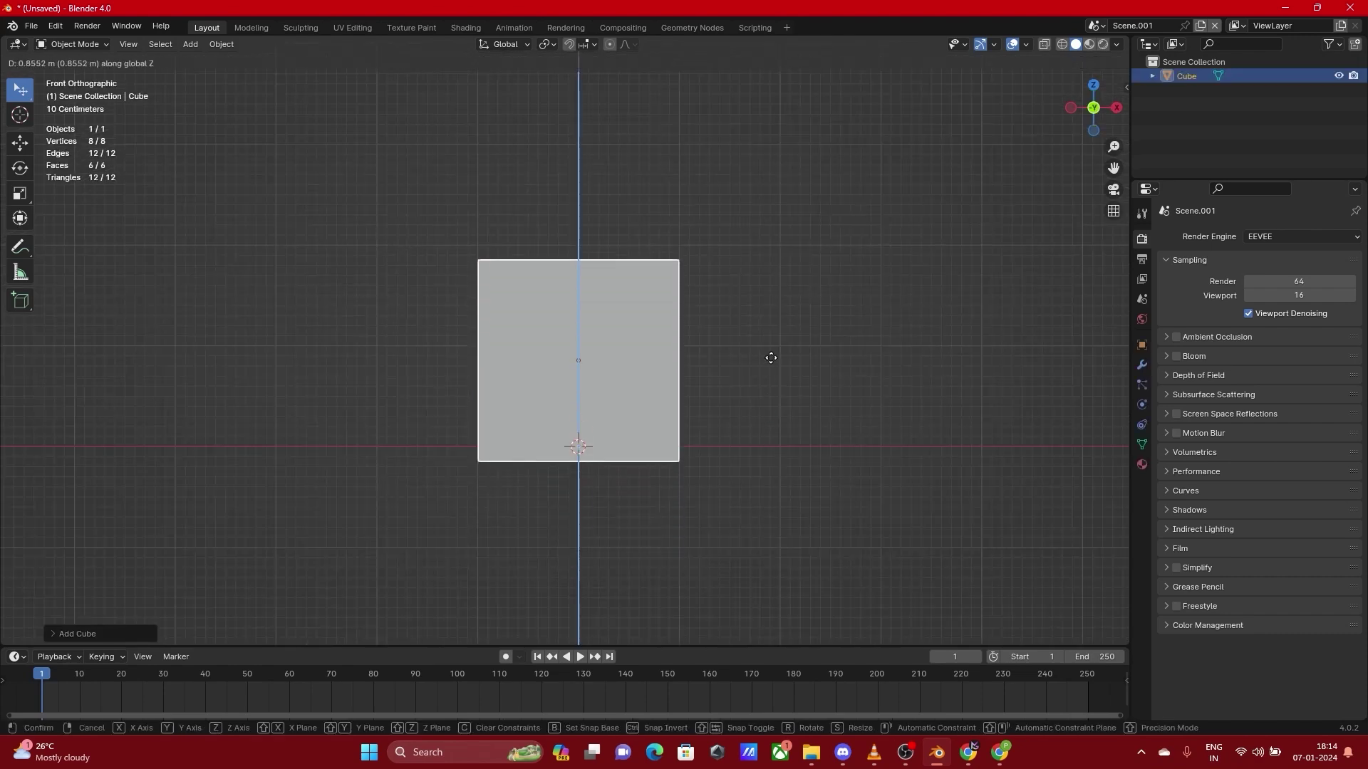
{"action": "left_click", "coordinate": [776, 344]}
{"action": "key", "text": "g"}
{"action": "key", "text": "x"}
{"action": "left_click", "coordinate": [519, 336]}
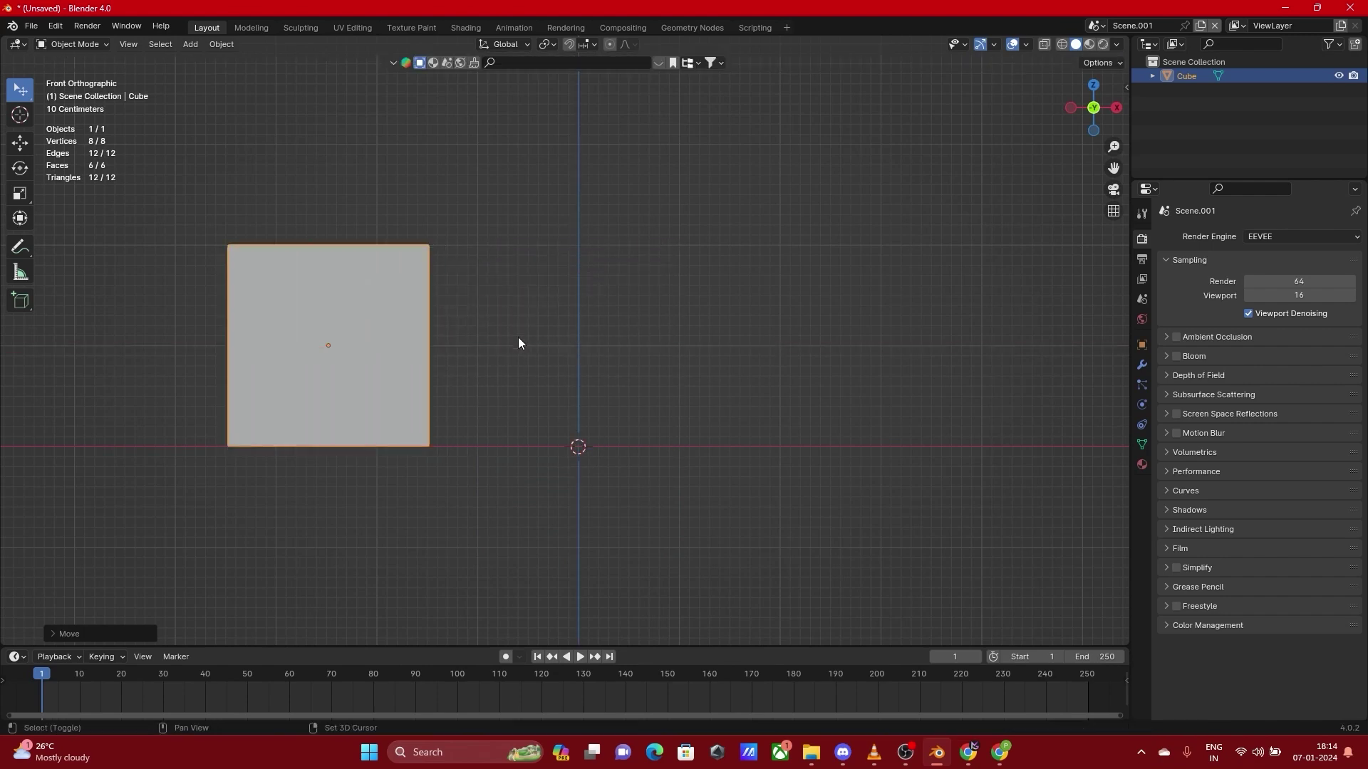
Duplicate the cube along X to the opposite side of the origin
{"action": "key", "text": "shift+d"}
{"action": "key", "text": "x"}
{"action": "left_click", "coordinate": [1031, 345]}
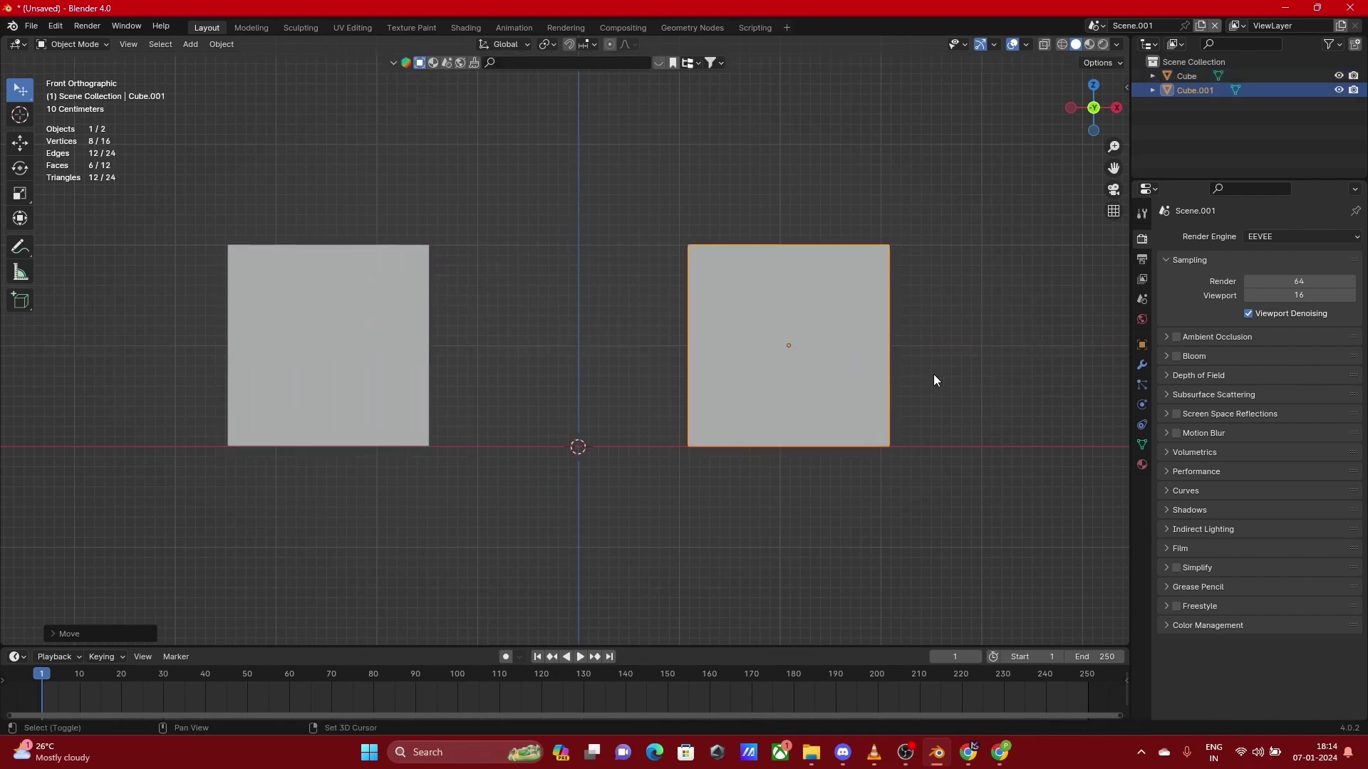
Duplicate the second cube, raise the copy above the other two, and centre it between them along X
{"action": "key", "text": "shift+d"}
{"action": "right_click", "coordinate": [931, 324]}
{"action": "key", "text": "g"}
{"action": "key", "text": "z"}
{"action": "left_click", "coordinate": [950, 113]}
{"action": "key", "text": "g"}
{"action": "key", "text": "x"}
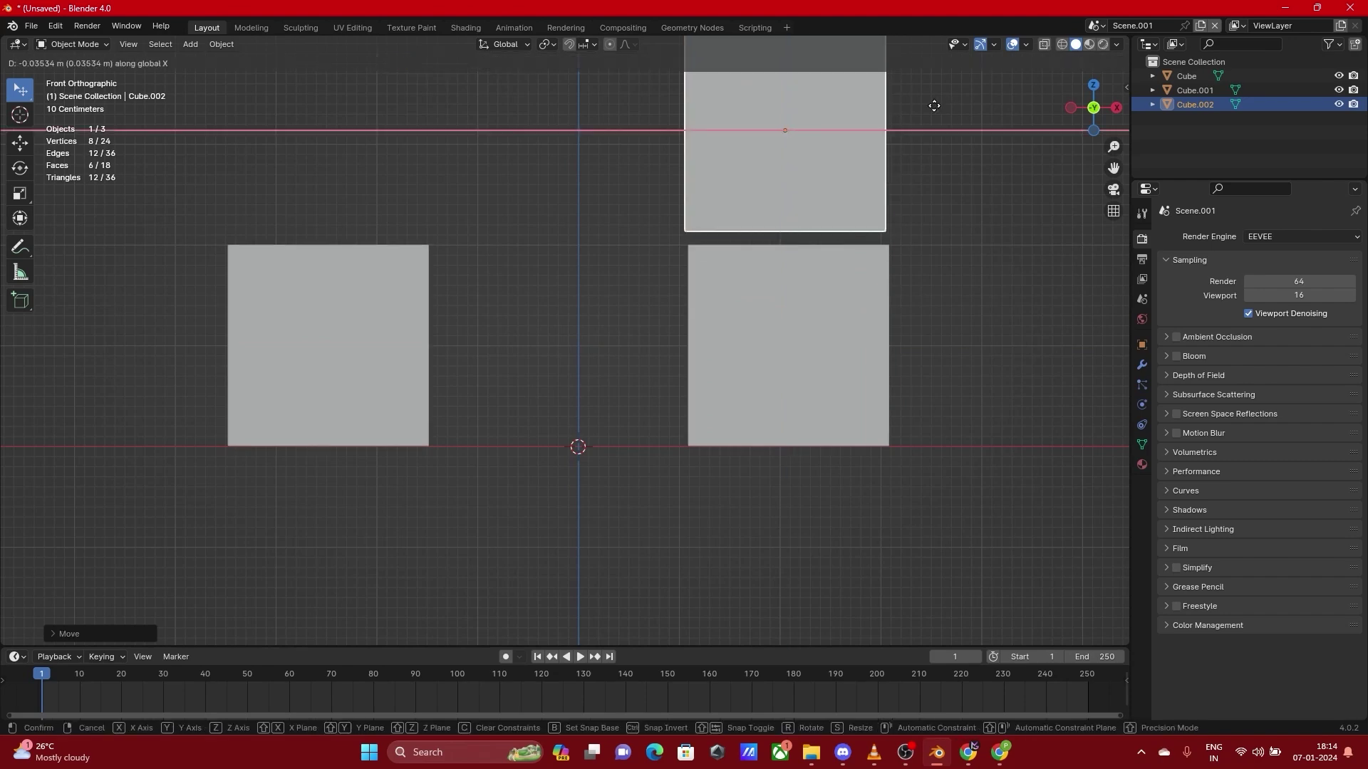
{"action": "left_click", "coordinate": [754, 113]}
Flatten the raised cube along Z and stretch it along X into a beam spanning the two cubes
{"action": "key", "text": "s"}
{"action": "key", "text": "z"}
{"action": "left_click", "coordinate": [655, 126]}
{"action": "key", "text": "s"}
{"action": "key", "text": "x"}
{"action": "left_click", "coordinate": [745, 140]}
{"action": "left_click", "coordinate": [944, 182]}
{"action": "middle_click_drag", "start_coordinate": [922, 202], "coordinate": [901, 260]}
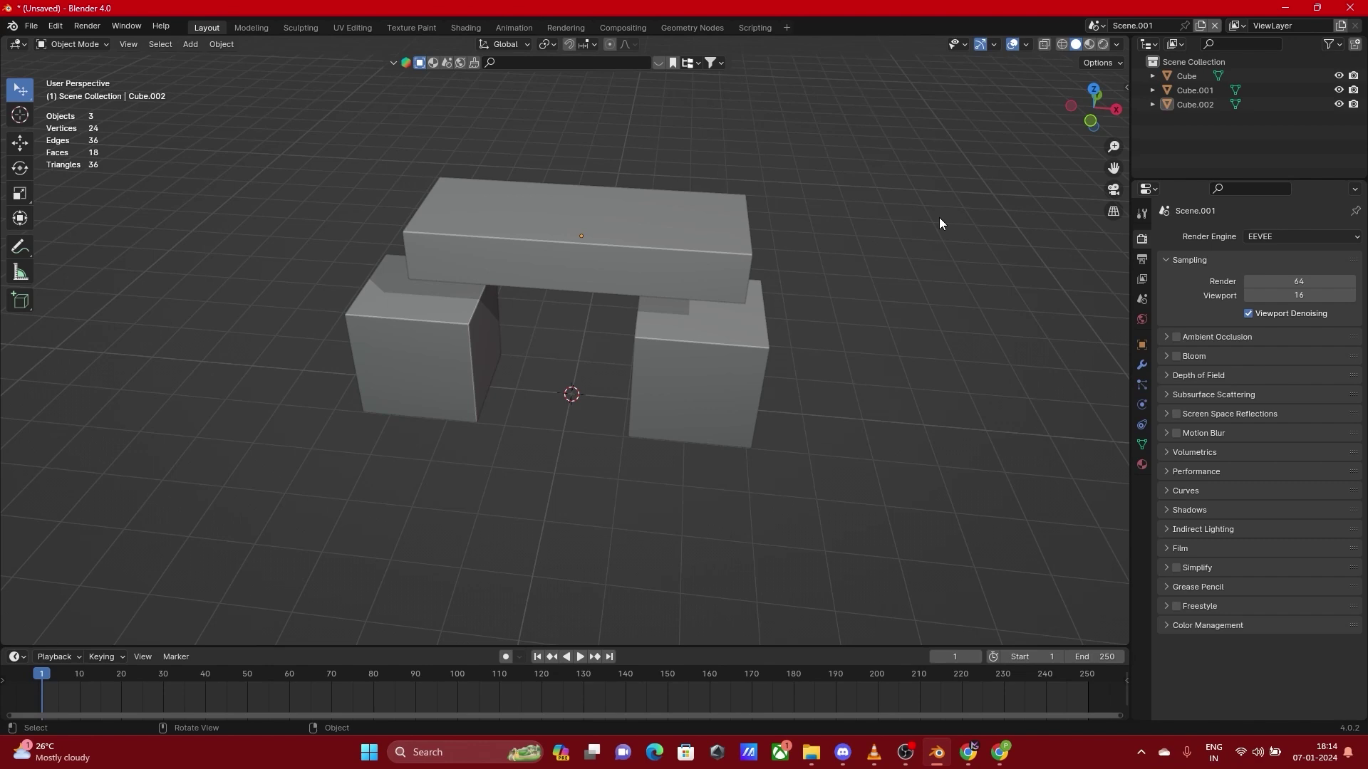
Rename the new scene containing the three cubes as Box
{"action": "left_click", "coordinate": [1099, 27]}
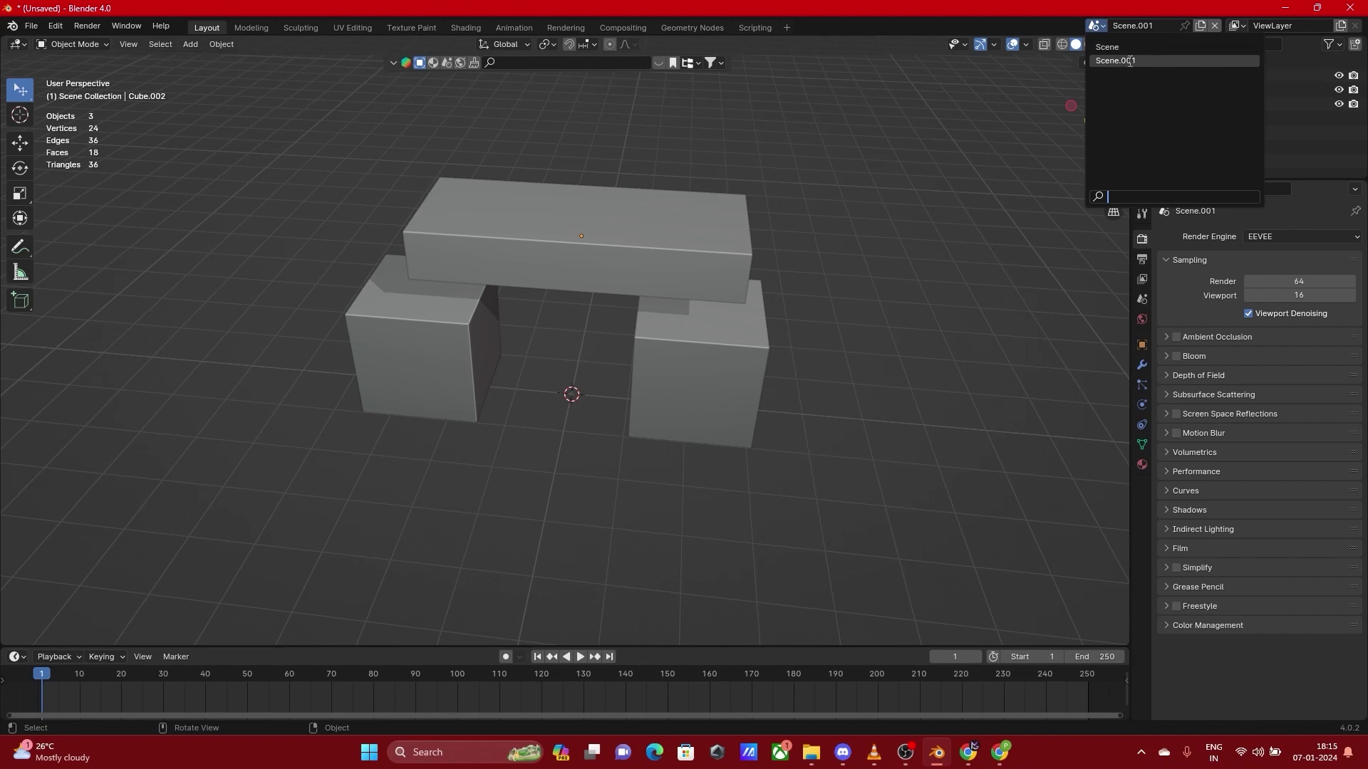
{"action": "left_click", "coordinate": [1116, 61]}
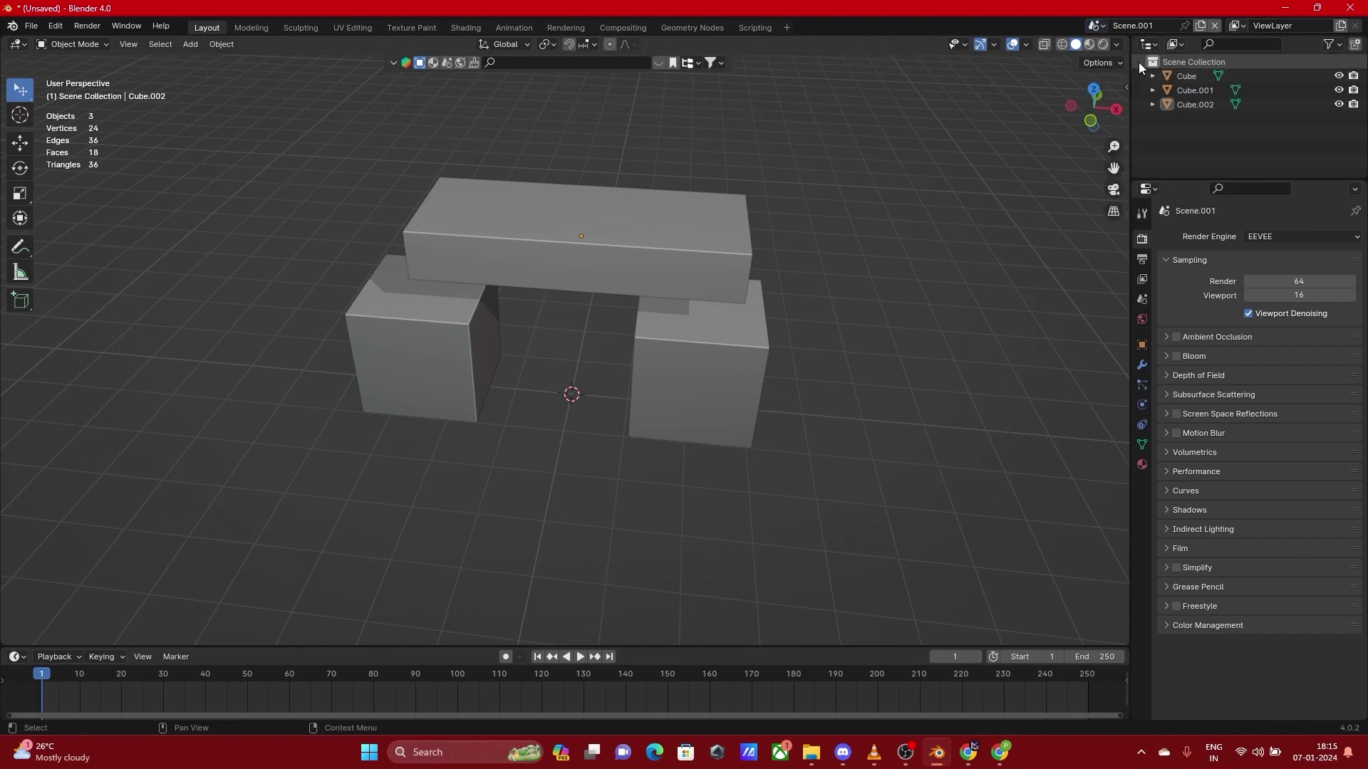
{"action": "left_click", "coordinate": [1161, 26]}
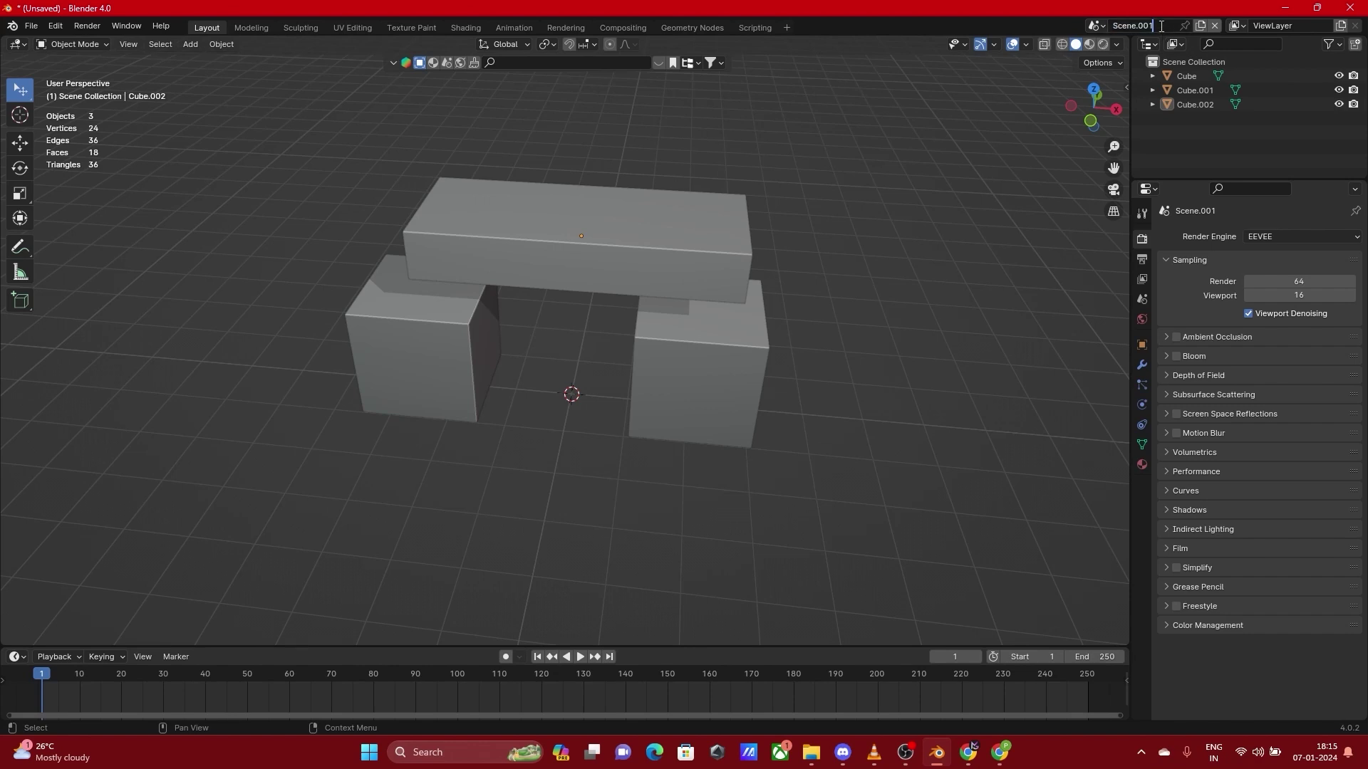
{"action": "key", "text": "BackSpace"}
{"action": "key", "text": "BackSpace"}
{"action": "key", "text": "BackSpace"}
{"action": "key", "text": "BackSpace"}
{"action": "key", "text": "BackSpace"}
{"action": "key", "text": "BackSpace"}
{"action": "key", "text": "BackSpace"}
{"action": "key", "text": "BackSpace"}
{"action": "key", "text": "BackSpace"}
{"action": "type", "text": "Box"}
{"action": "key", "text": "Return"}
Switch from the Box scene to the original scene with the mannequin
{"action": "left_click", "coordinate": [1096, 26]}
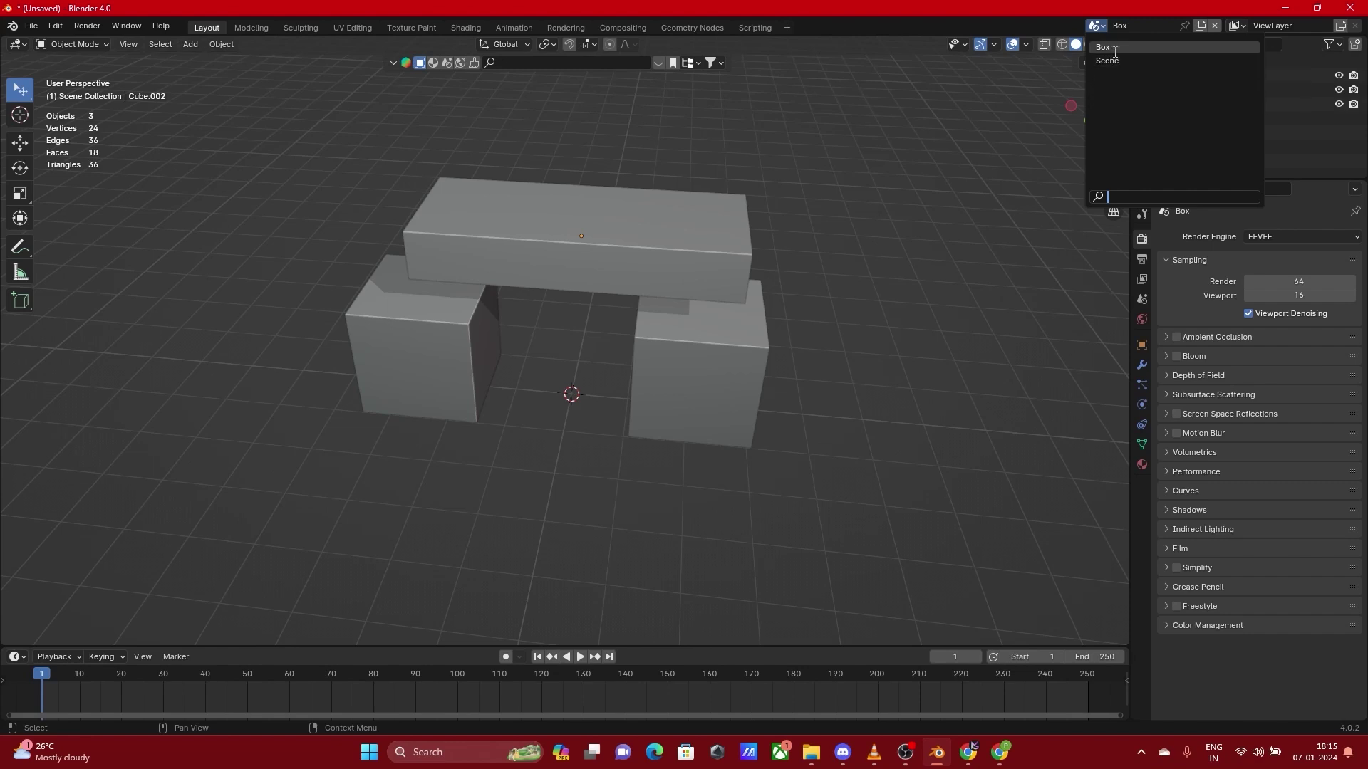
{"action": "left_click", "coordinate": [1096, 26]}
{"action": "left_click", "coordinate": [1106, 60]}
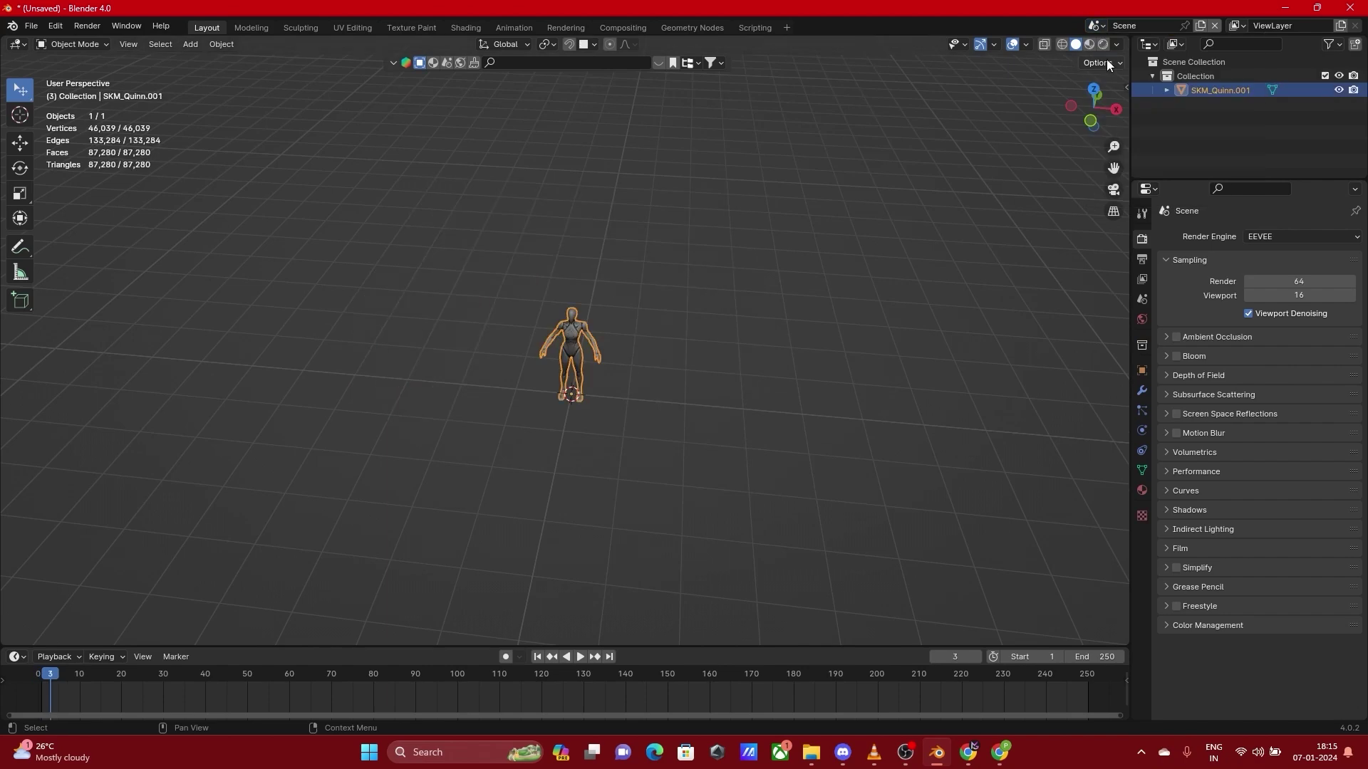
Select the mannequin, move it freely a short distance from the 3D cursor, and deselect it
{"action": "left_click", "coordinate": [511, 408]}
{"action": "scroll", "coordinate": [518, 404], "scroll_direction": "up", "scroll_amount": 8}
{"action": "key", "text": "a"}
{"action": "key", "text": "g"}
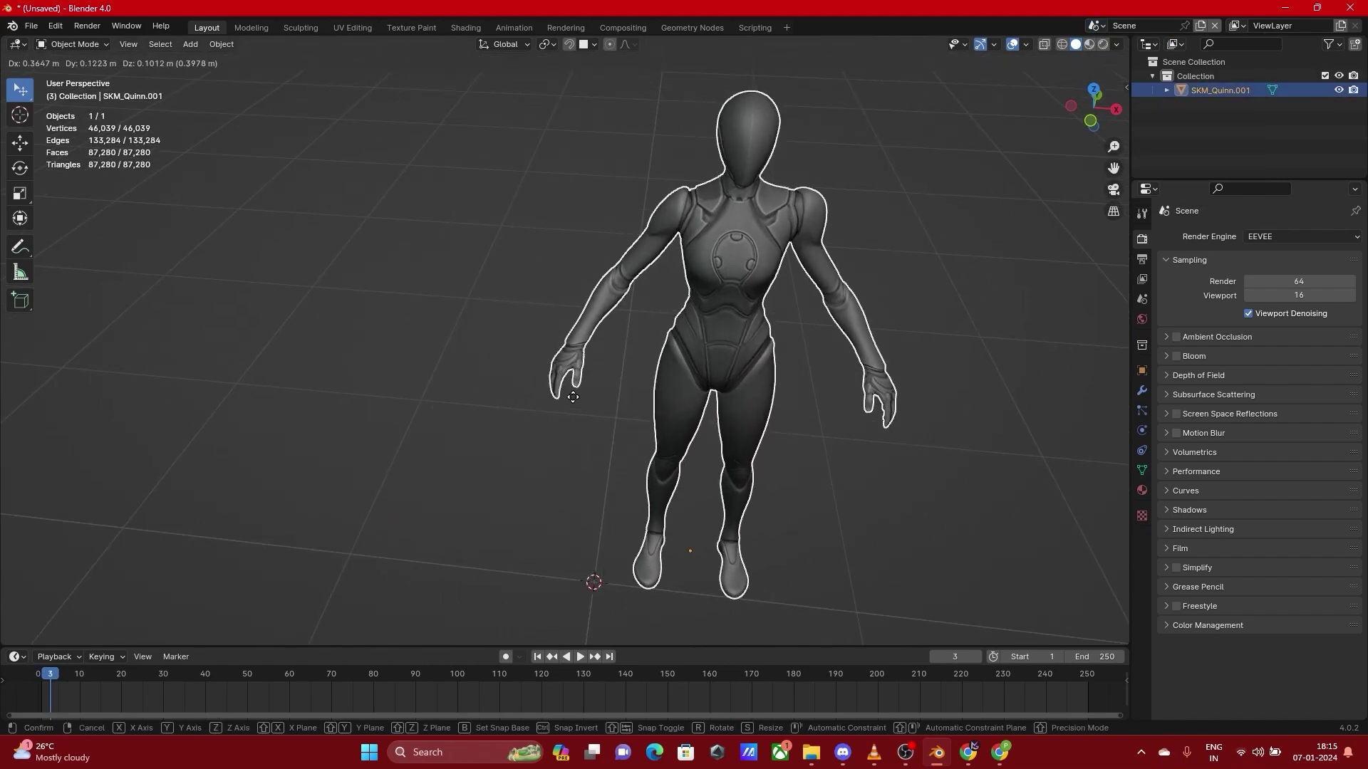
{"action": "left_click", "coordinate": [807, 458]}
{"action": "left_click", "coordinate": [808, 458]}
{"action": "scroll", "coordinate": [805, 455], "scroll_direction": "down", "scroll_amount": 4}
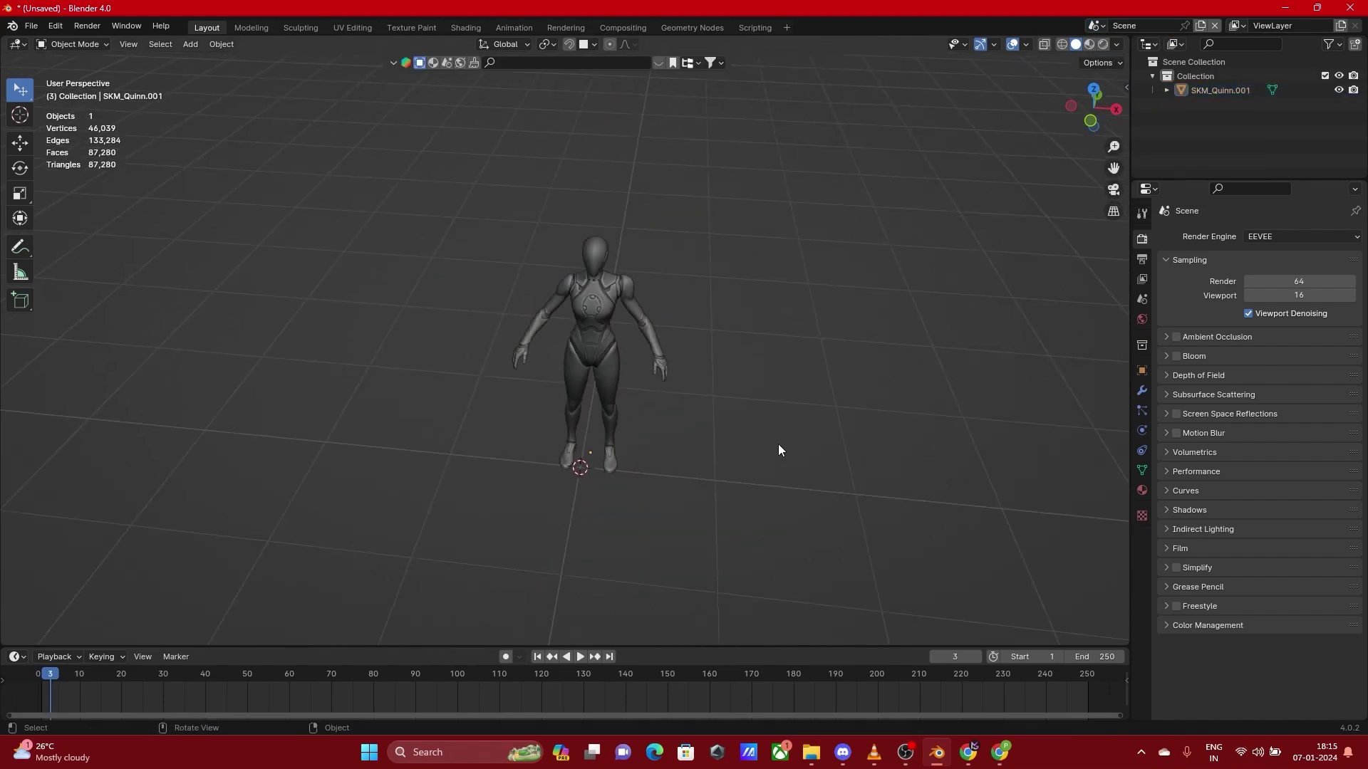
Switch to the Box scene and view the cube arrangement from a lower side angle
{"action": "left_click", "coordinate": [1097, 25]}
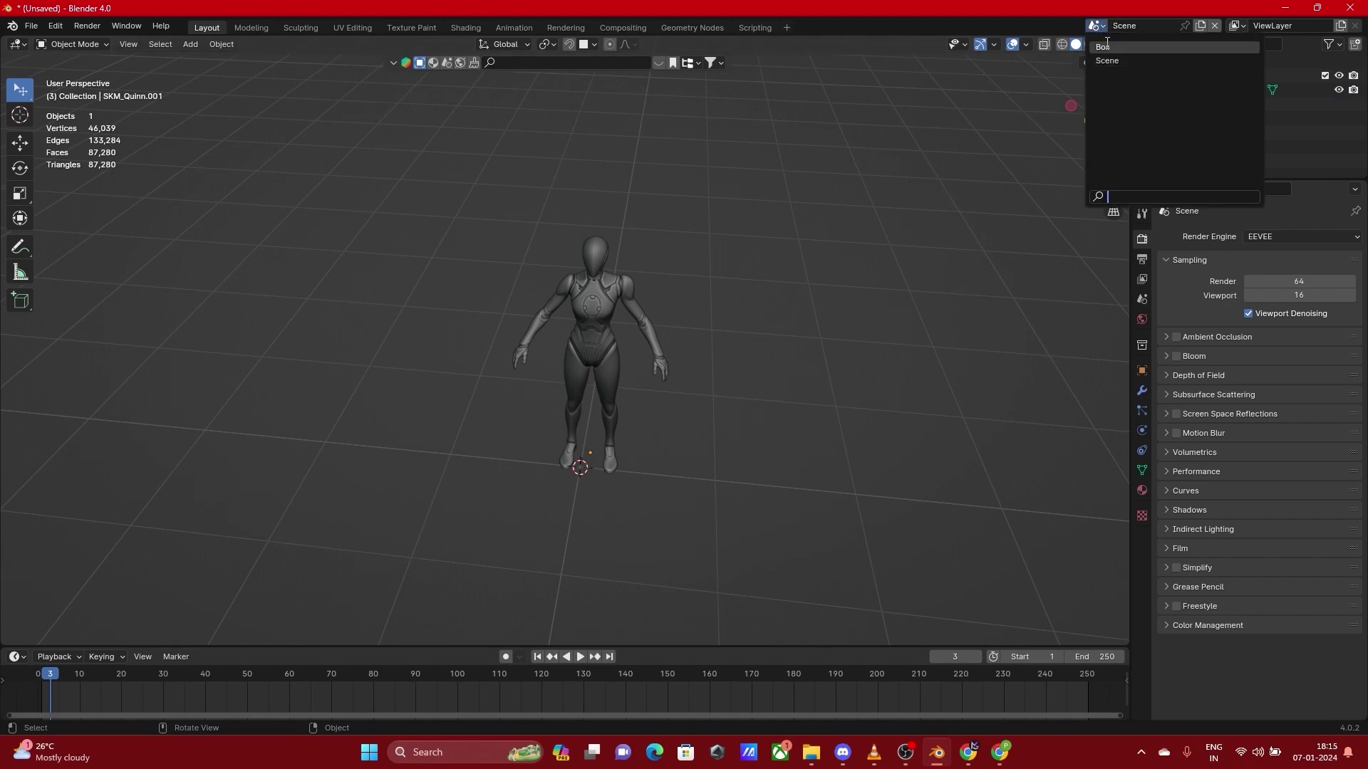
{"action": "left_click", "coordinate": [1112, 47]}
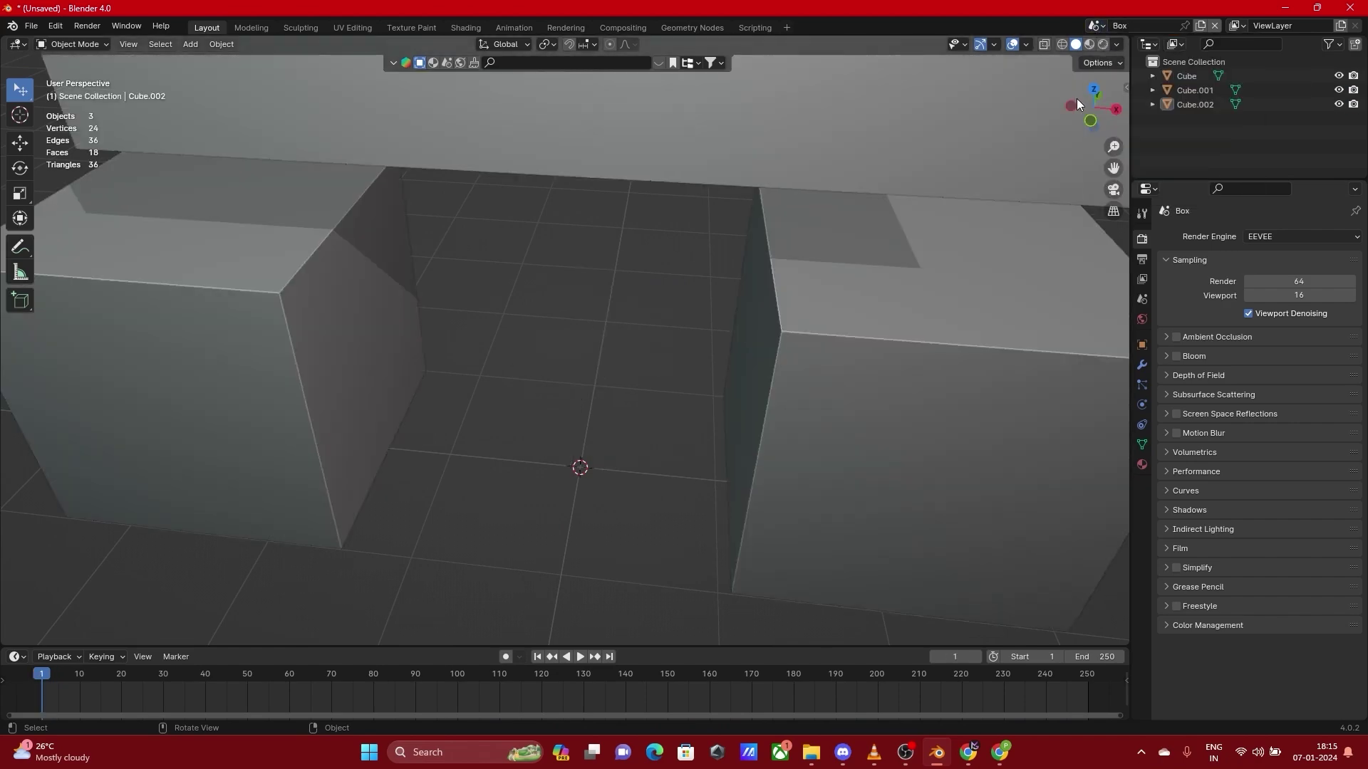
{"action": "scroll", "coordinate": [479, 352], "scroll_direction": "down", "scroll_amount": 5}
{"action": "middle_click_drag", "start_coordinate": [479, 352], "coordinate": [456, 324]}
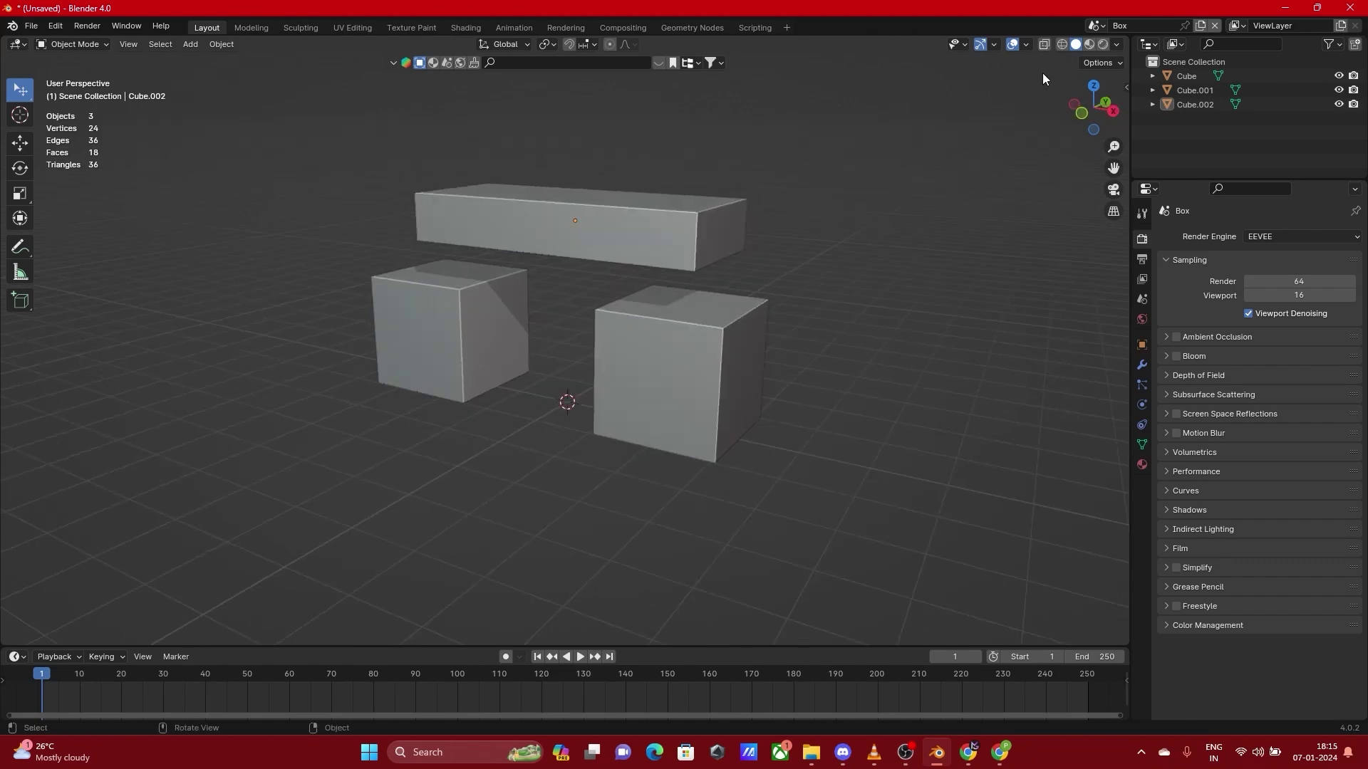
Delete the Box scene and leave the mannequin deselected in the remaining scene
{"action": "left_click", "coordinate": [1216, 28]}
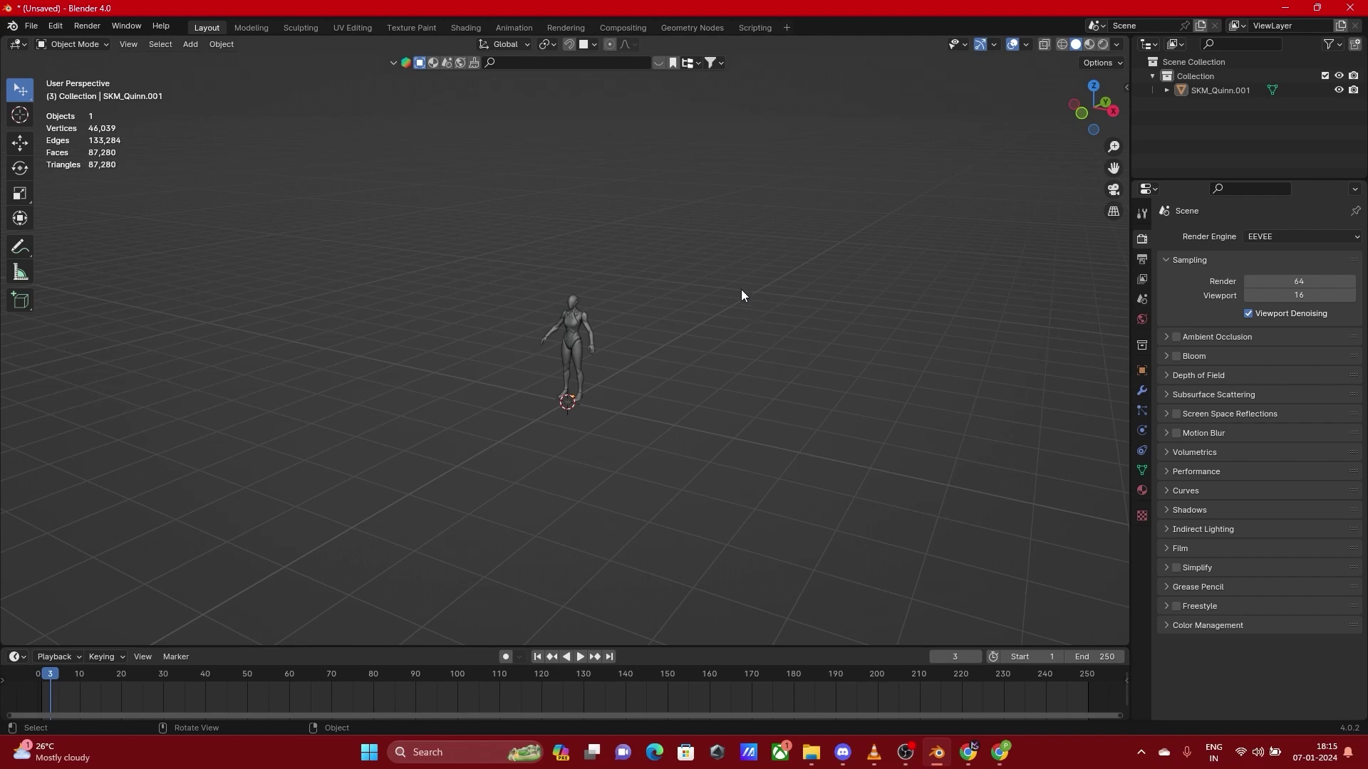
{"action": "key", "text": "a"}
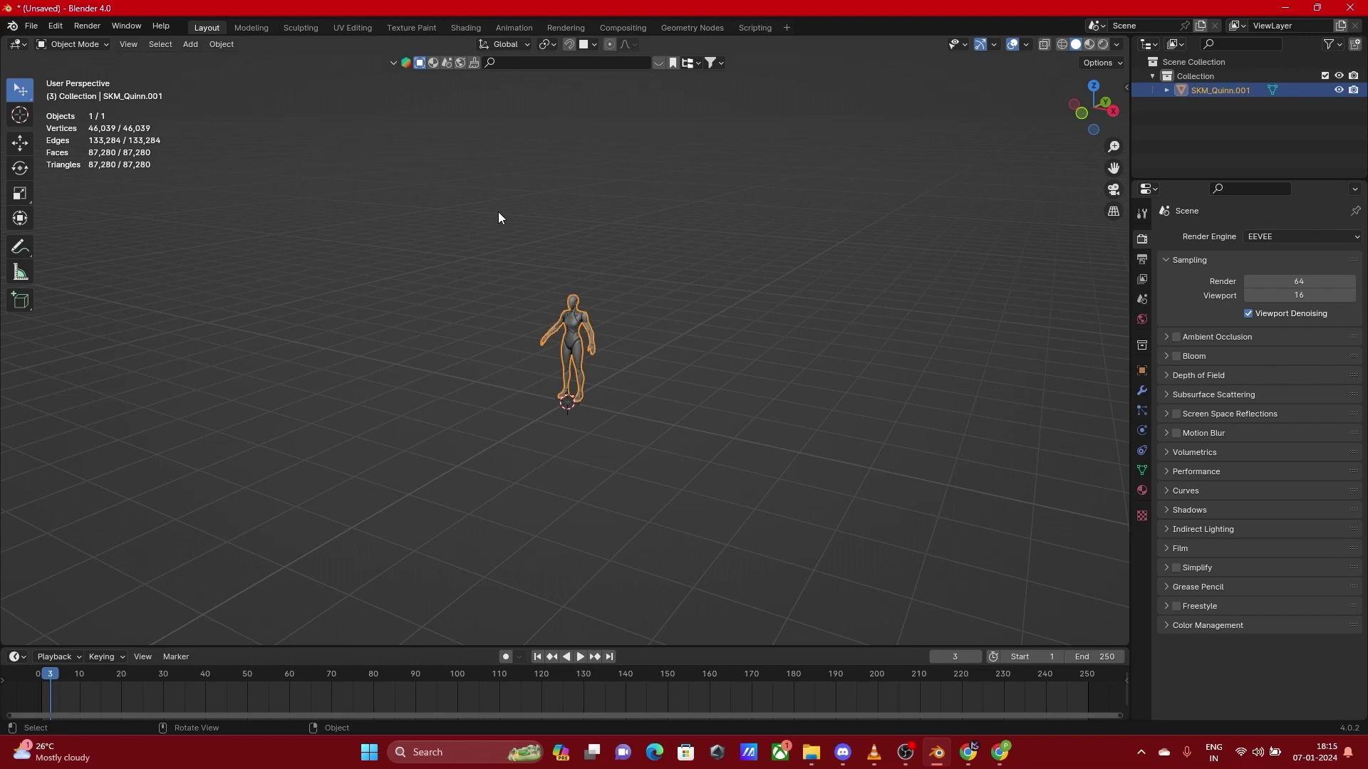
{"action": "left_click", "coordinate": [676, 265]}
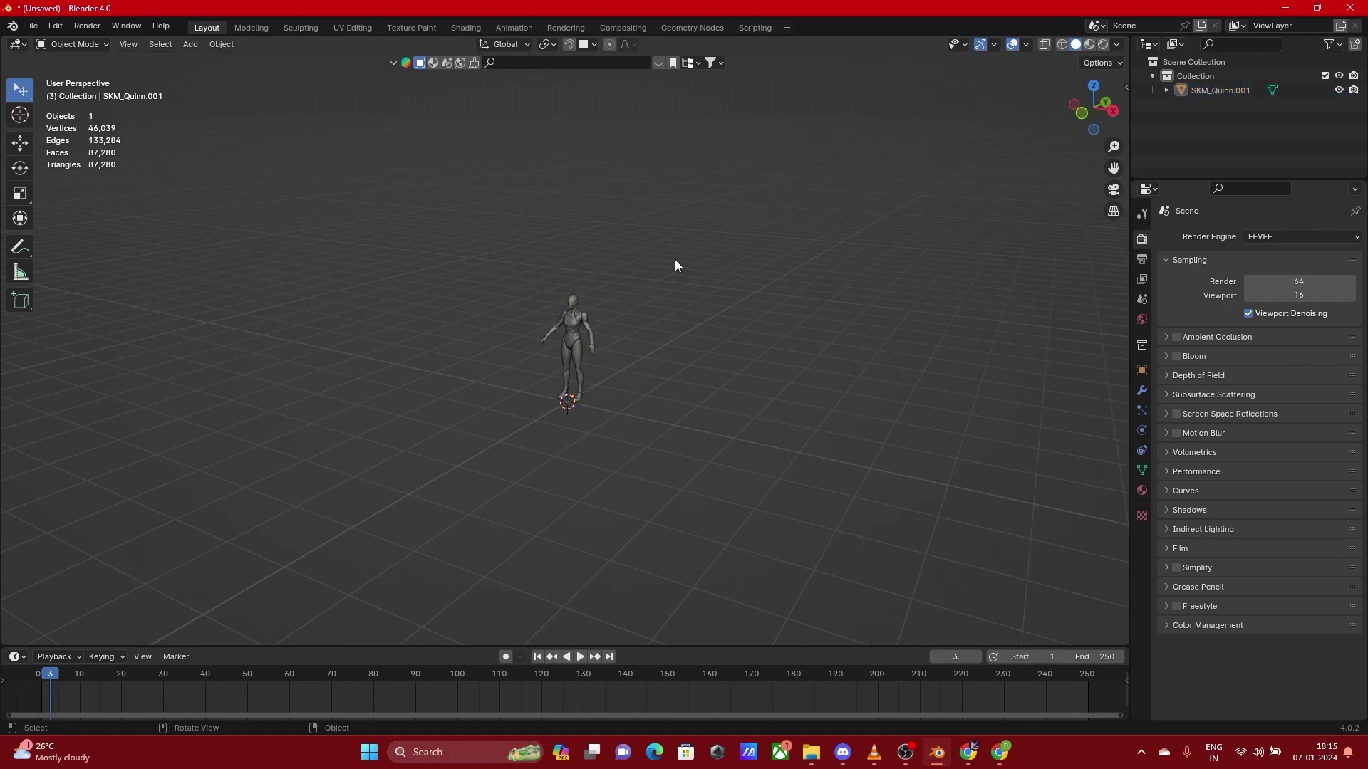